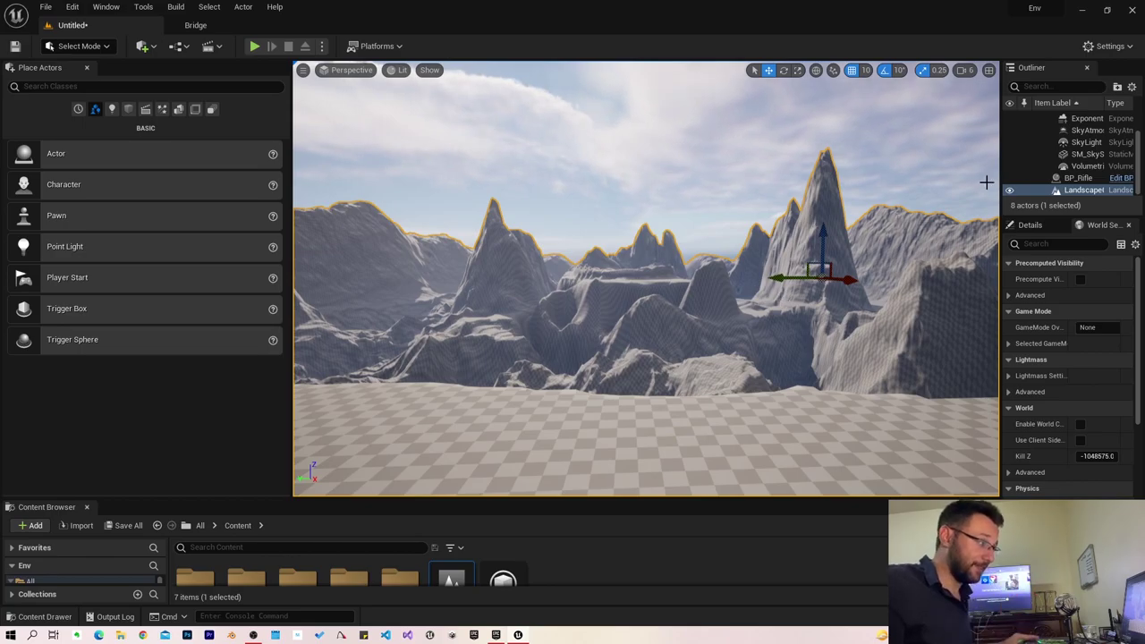
Fly the viewport over the sculpted peaks, ridge, valley, cliffs and circular plateau.
right_click_drag(986, 182, 987, 183)
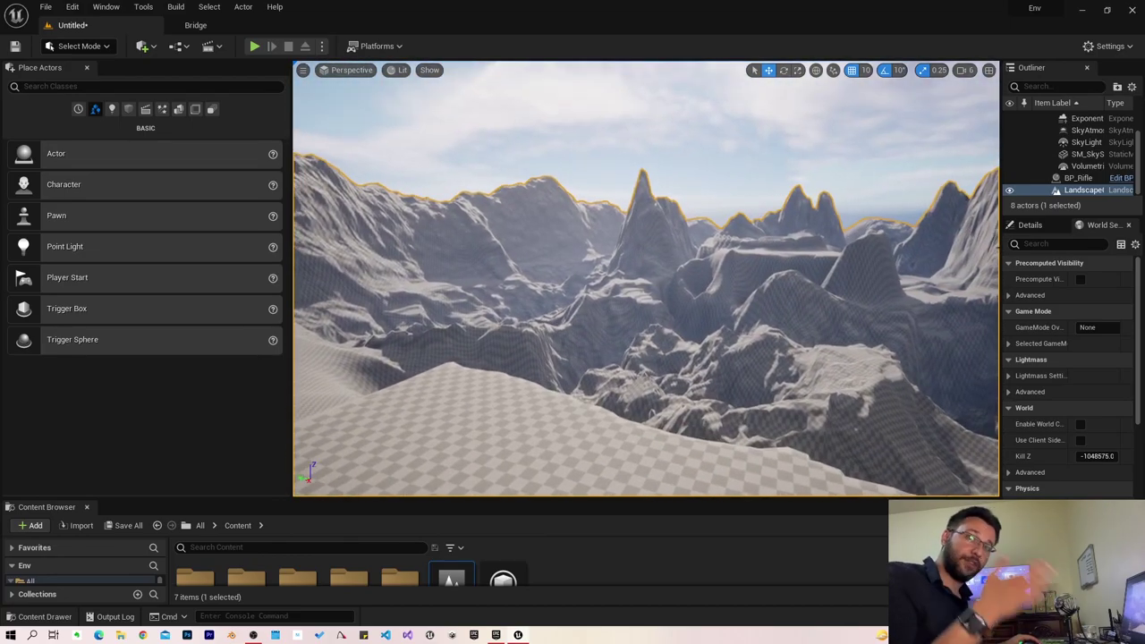
right_click_drag(730, 250, 730, 249)
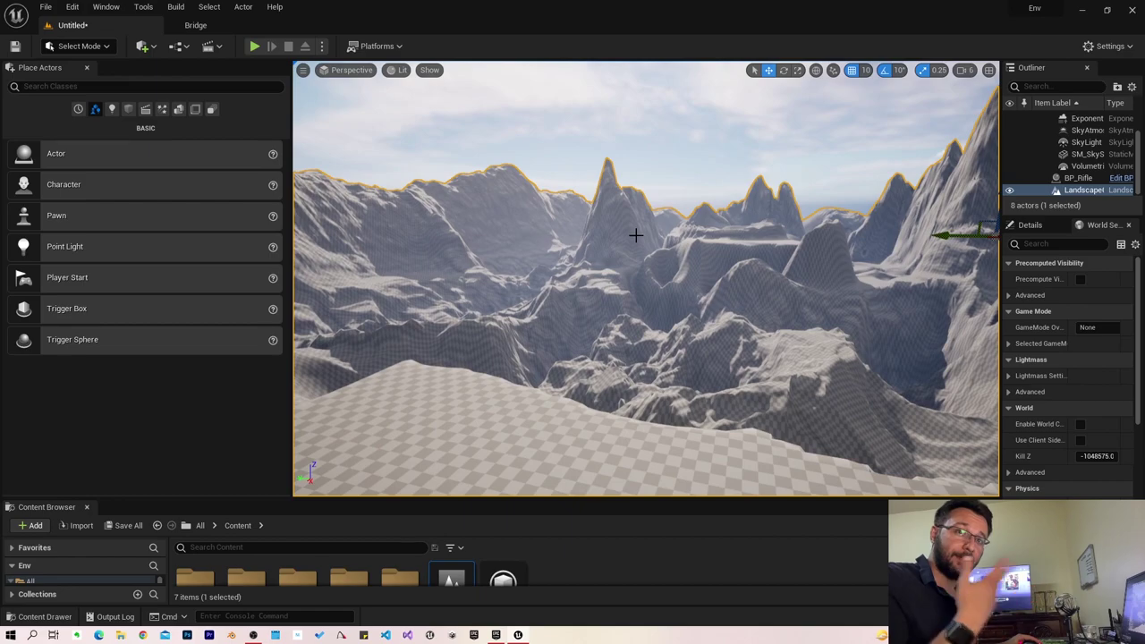
right_click_drag(833, 320, 789, 298)
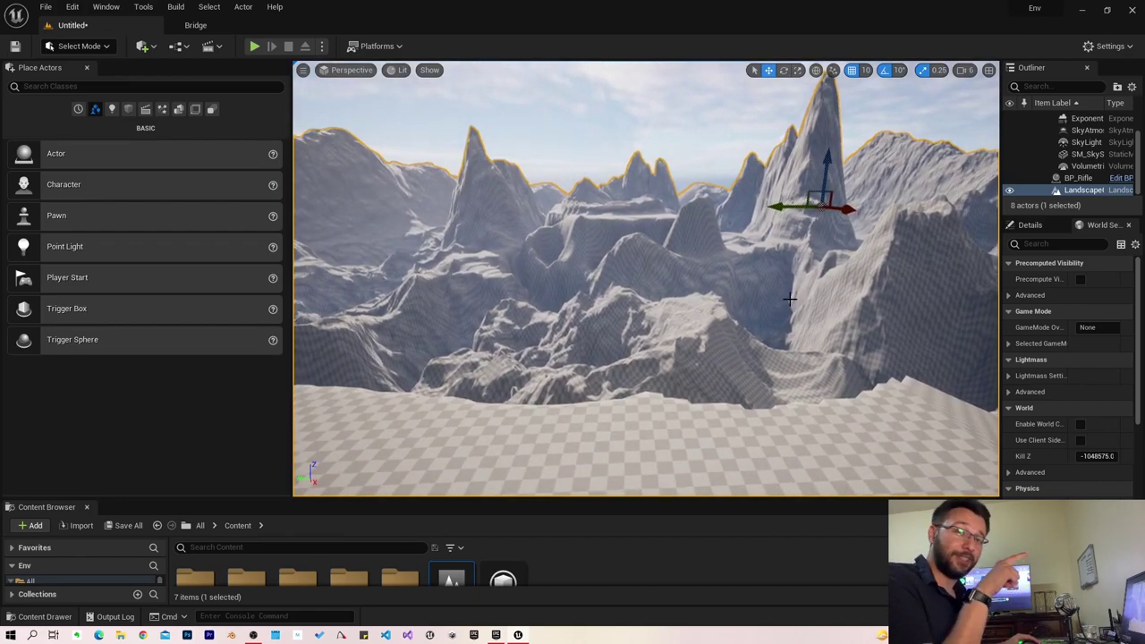
right_click_drag(789, 298, 789, 298)
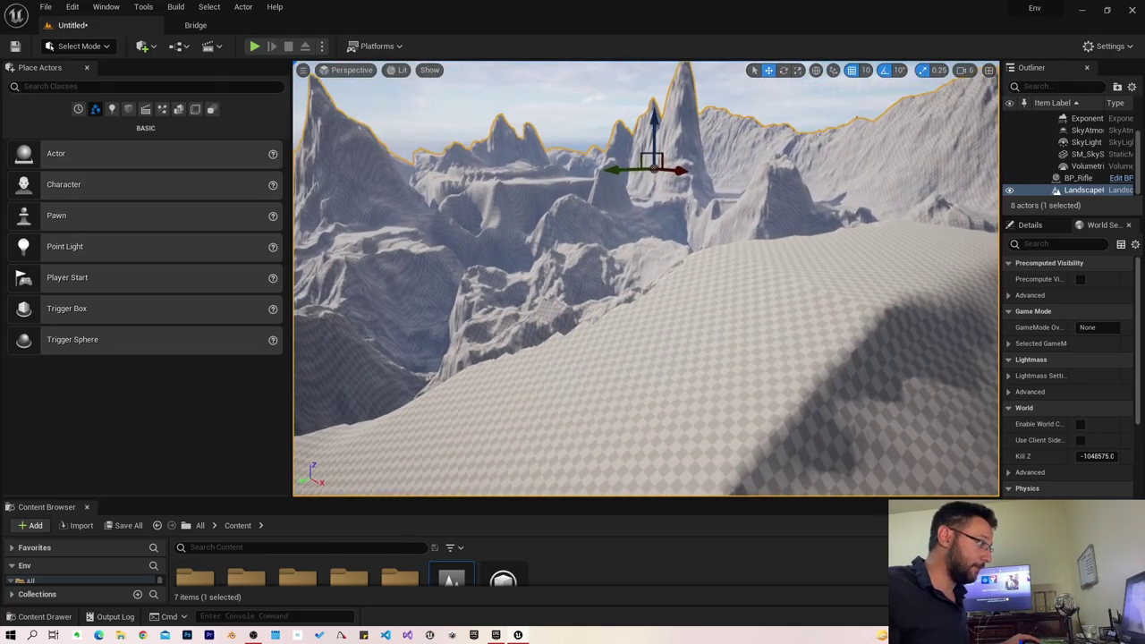
right_click_drag(883, 302, 883, 302)
right_click_drag(518, 287, 519, 287)
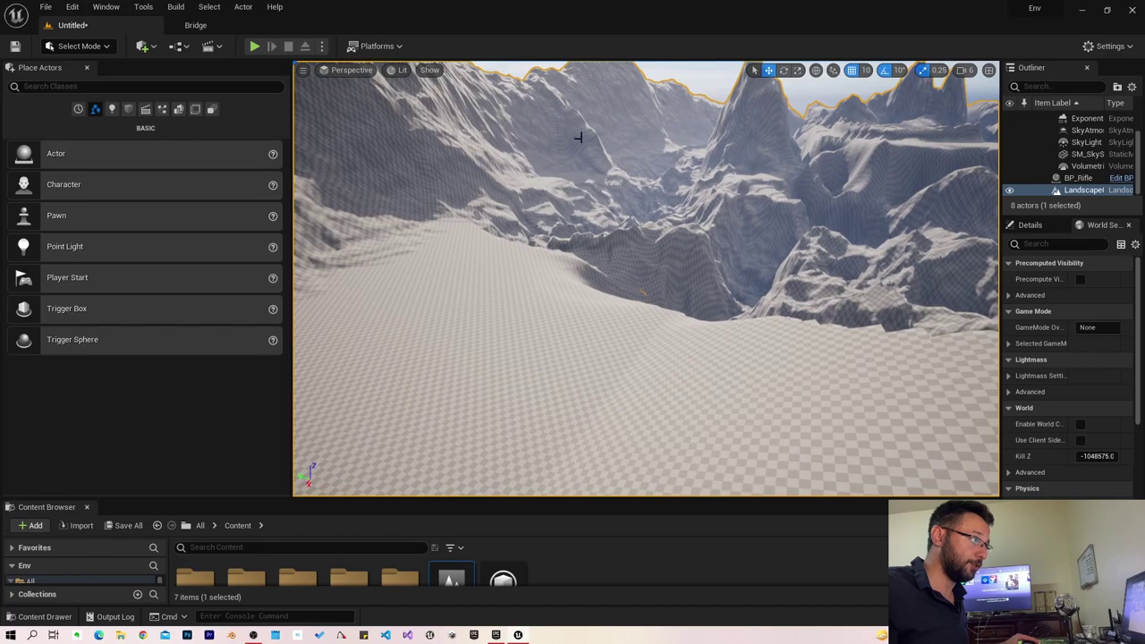
right_click_drag(578, 137, 578, 137)
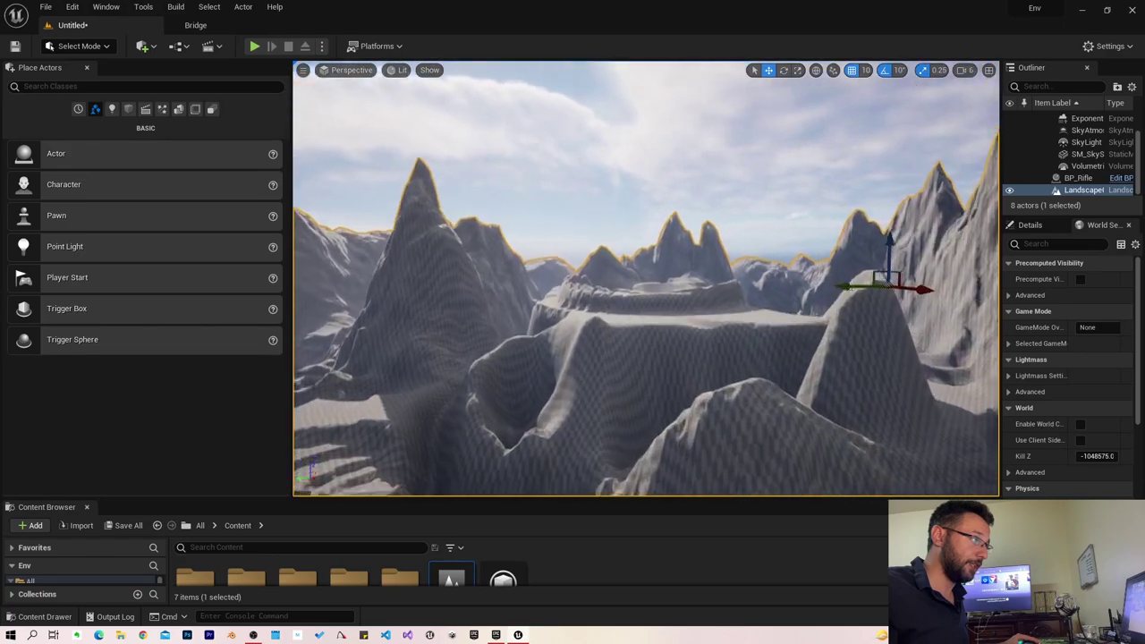
right_click_drag(639, 255, 639, 255)
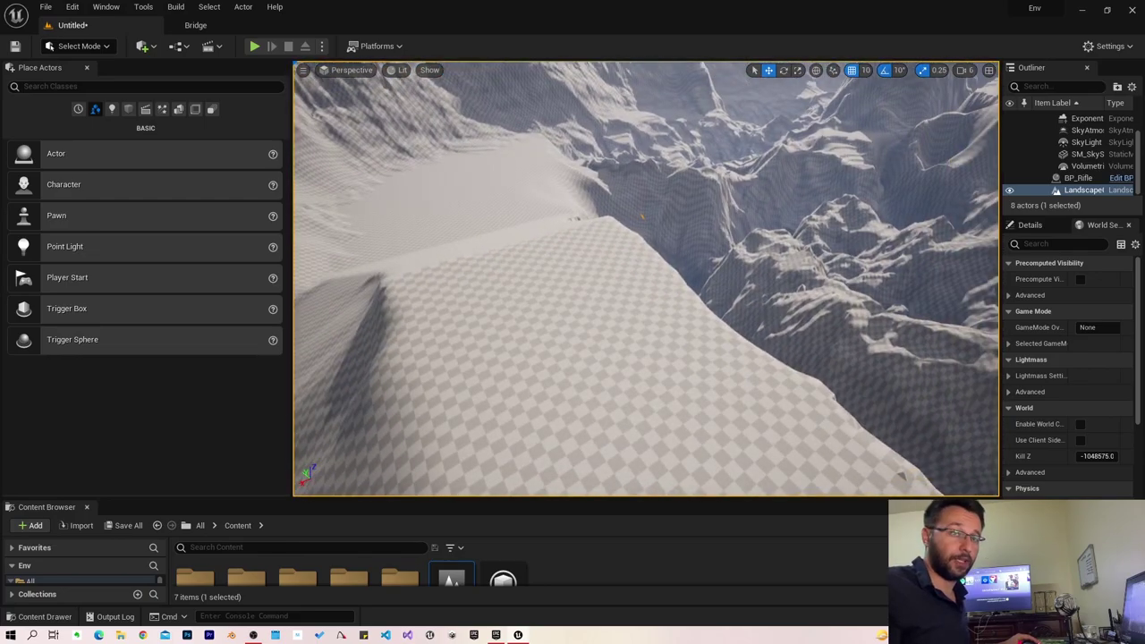
right_click(581, 301)
right_click_drag(617, 302, 555, 382)
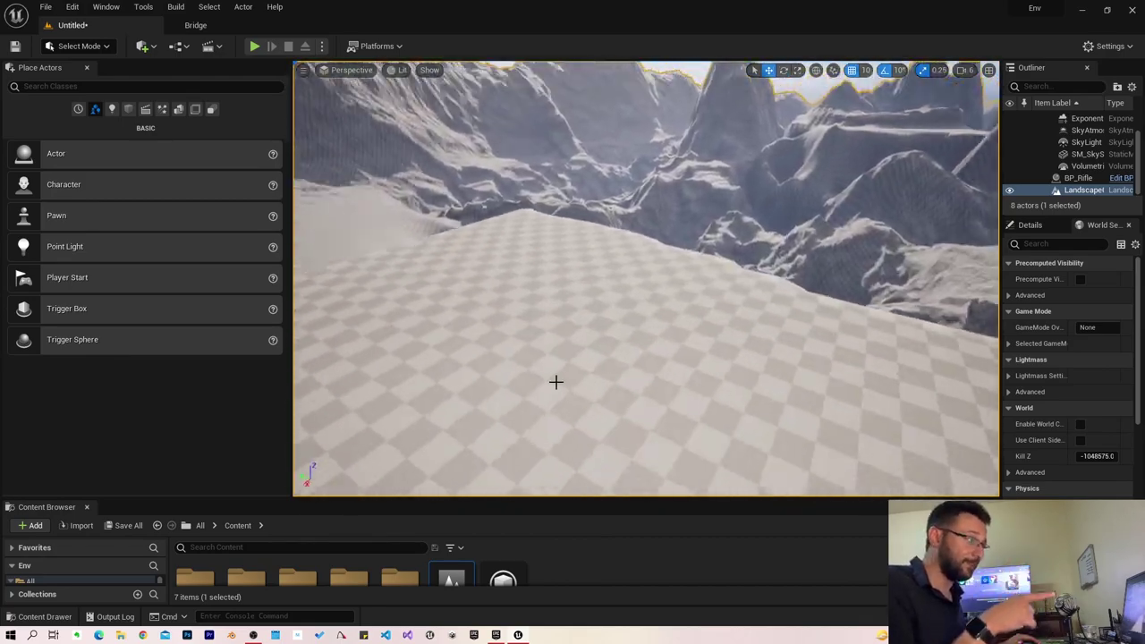
Briefly play-test the level, then enlarge the Content Browser to show the folder tree.
left_click(262, 50)
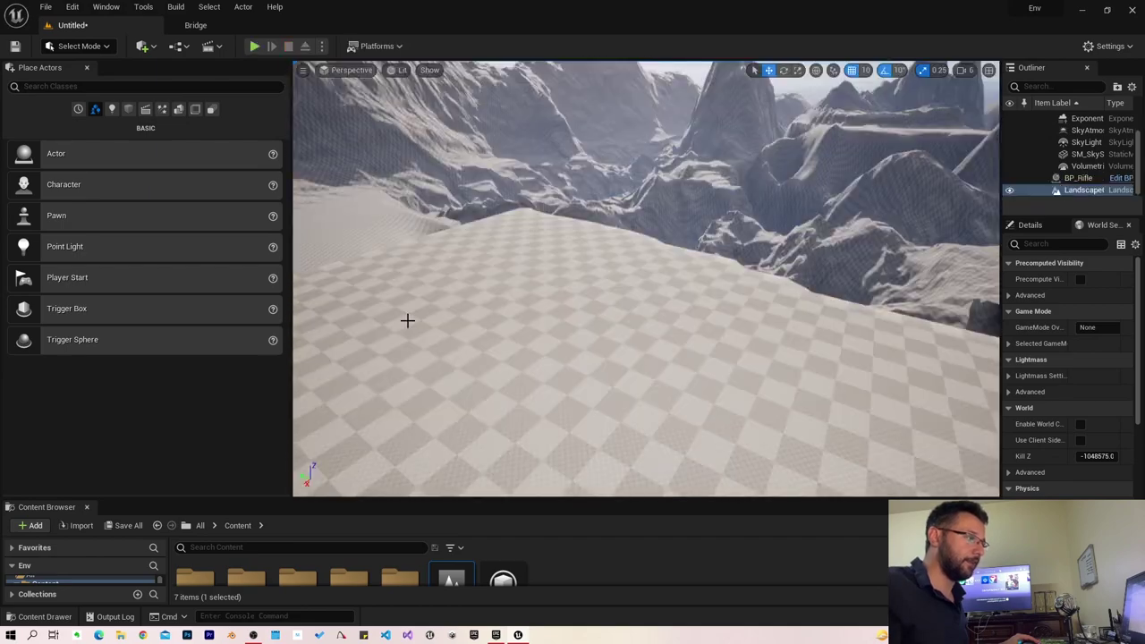
key("Escape")
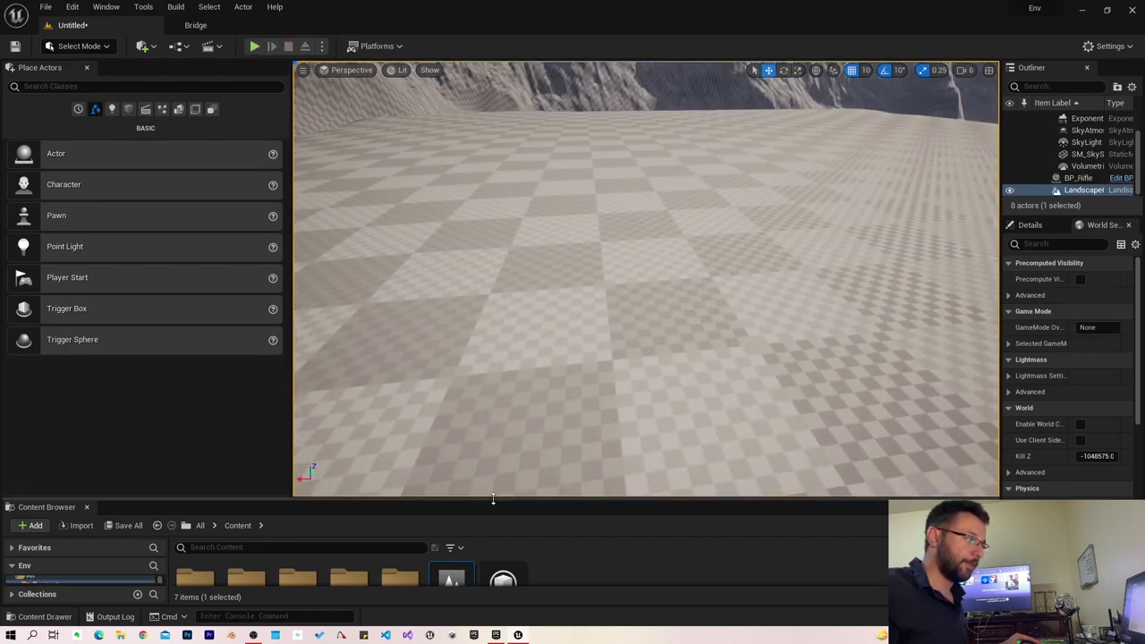
left_click_drag(494, 507, 494, 452)
Place BP_Rifle from FirstPerson Blueprints into the level, then play-test picking it up and firing.
left_click(60, 548)
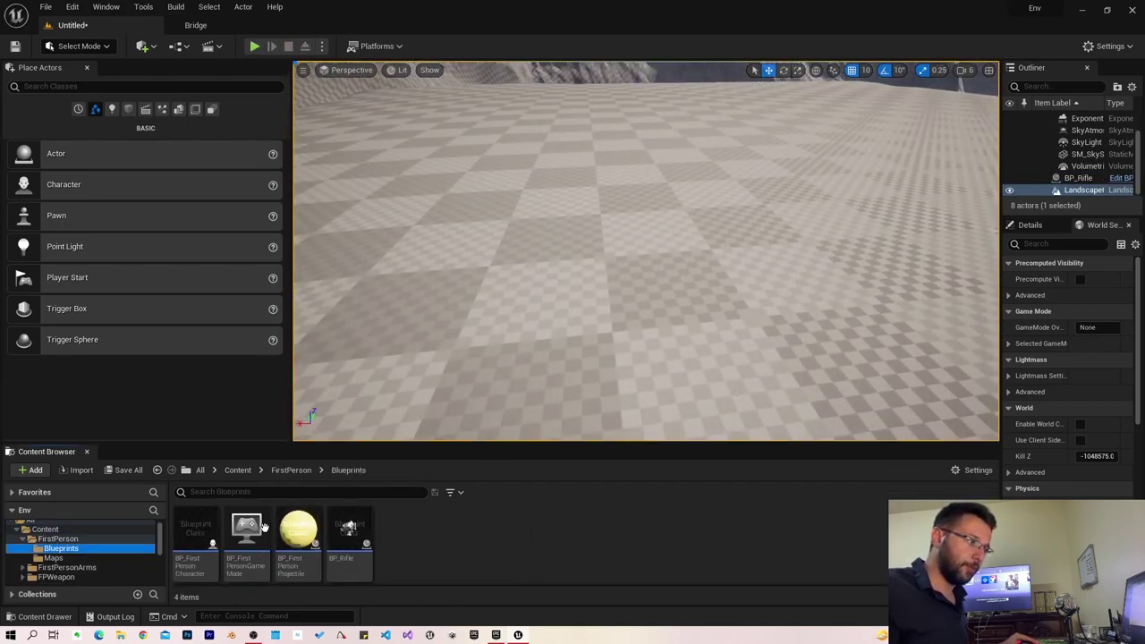
mouse_move(349, 535)
left_mouse_down()
mouse_move(564, 192)
mouse_move(559, 116)
left_mouse_up()
left_click(255, 46)
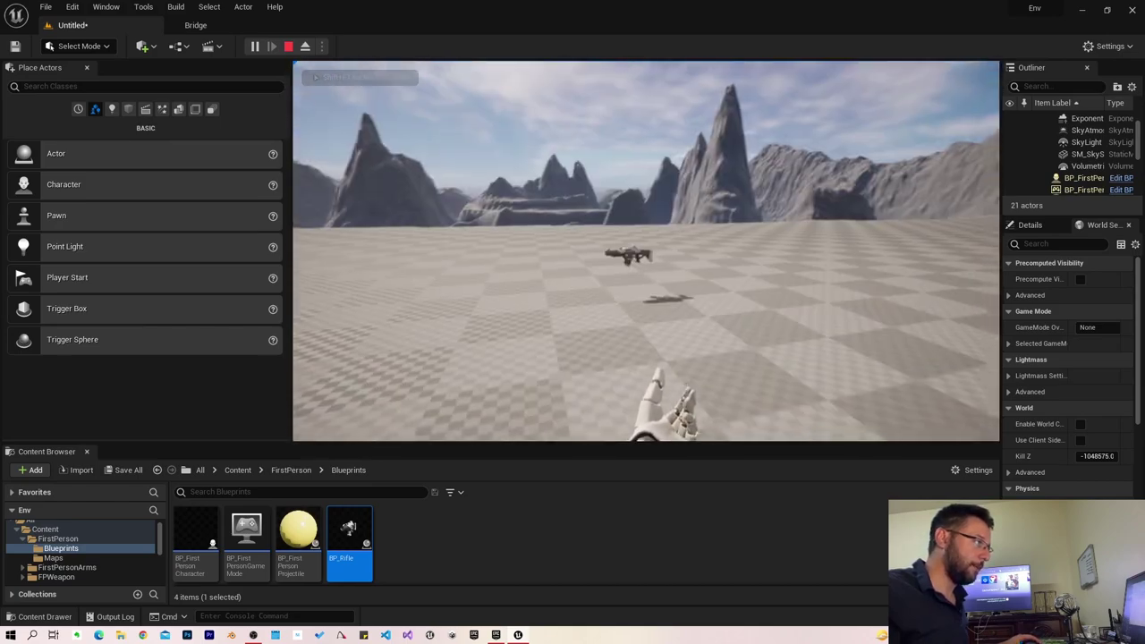
key("w")
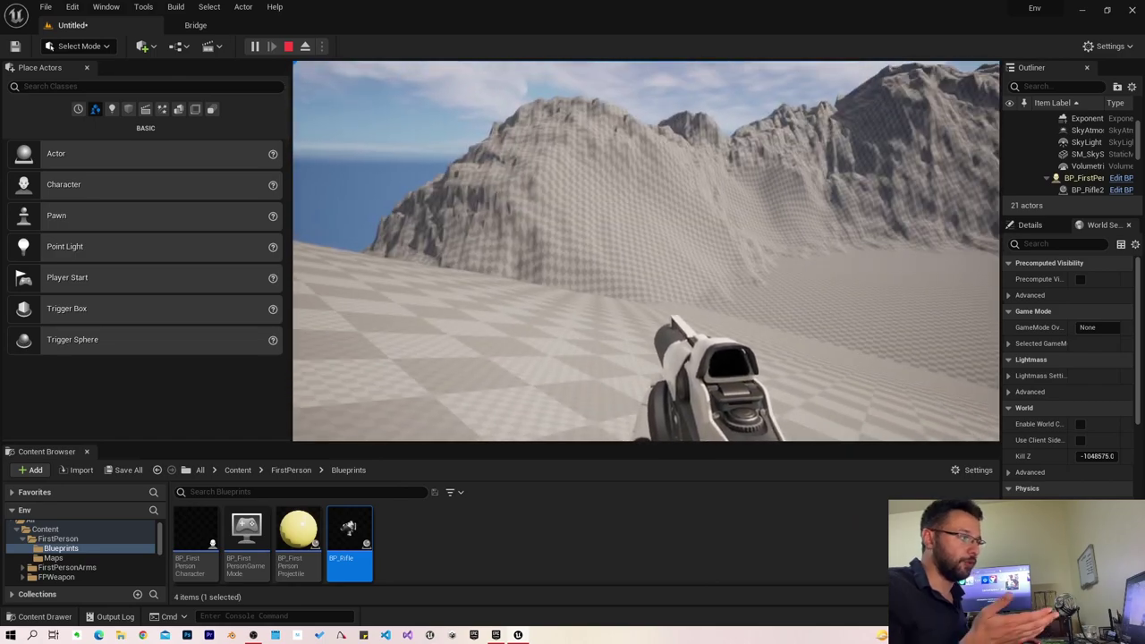
left_click(646, 250)
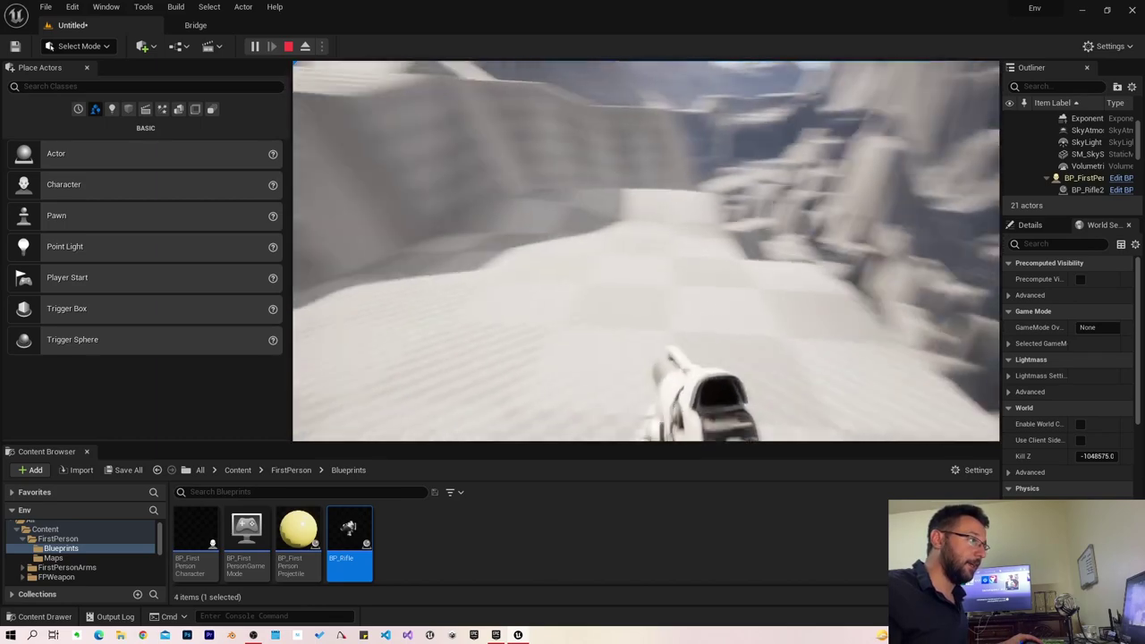
key("Escape")
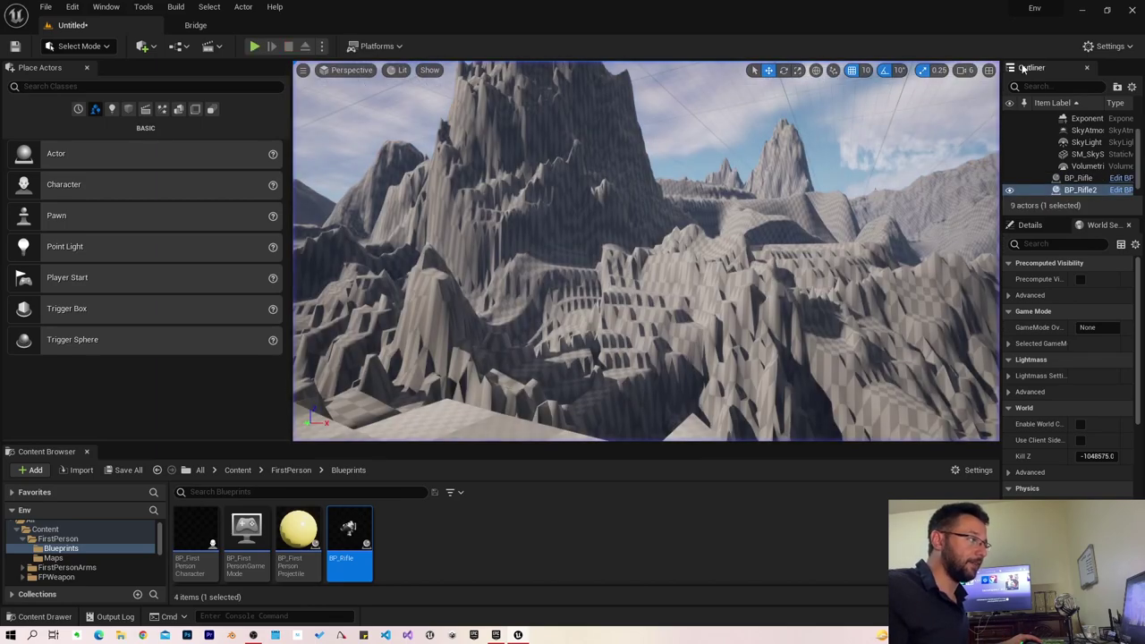
Fly the view over the plateau and mountains, then bring up the save prompt for the Untitled level.
right_click_drag(711, 201, 661, 224)
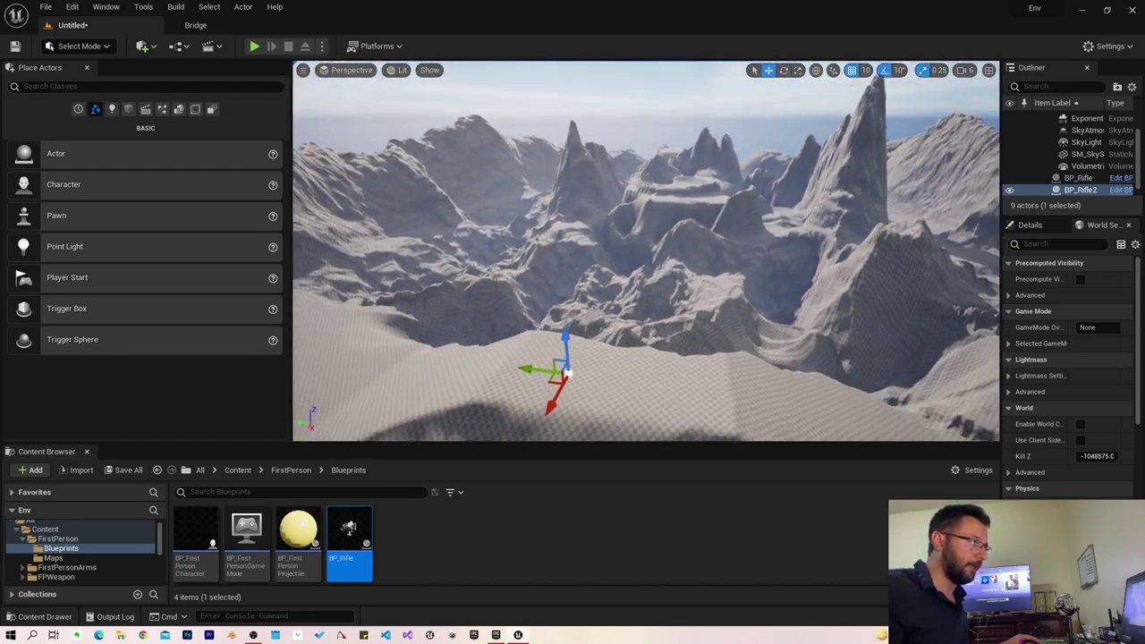
right_click_drag(661, 224, 625, 263)
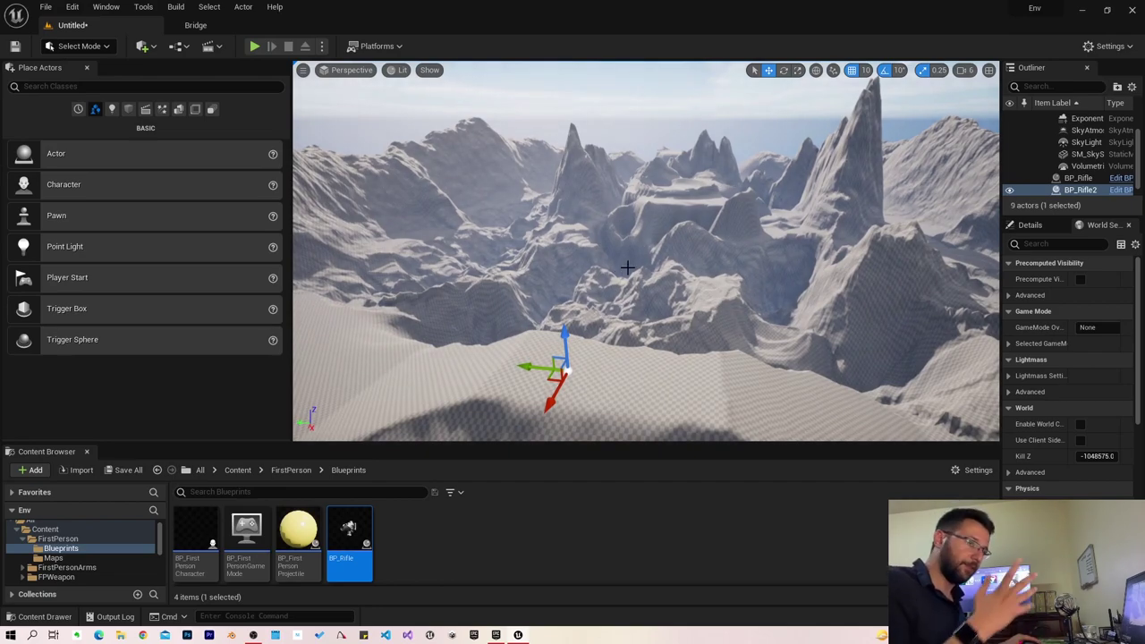
right_click_drag(624, 263, 644, 250)
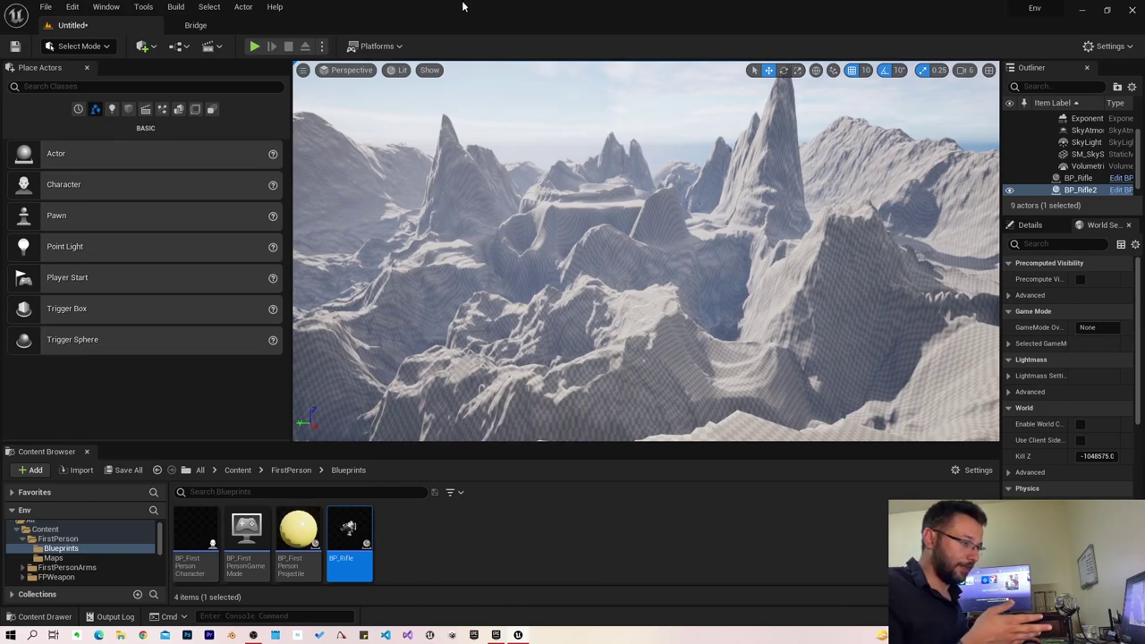
key("ctrl+shift+s")
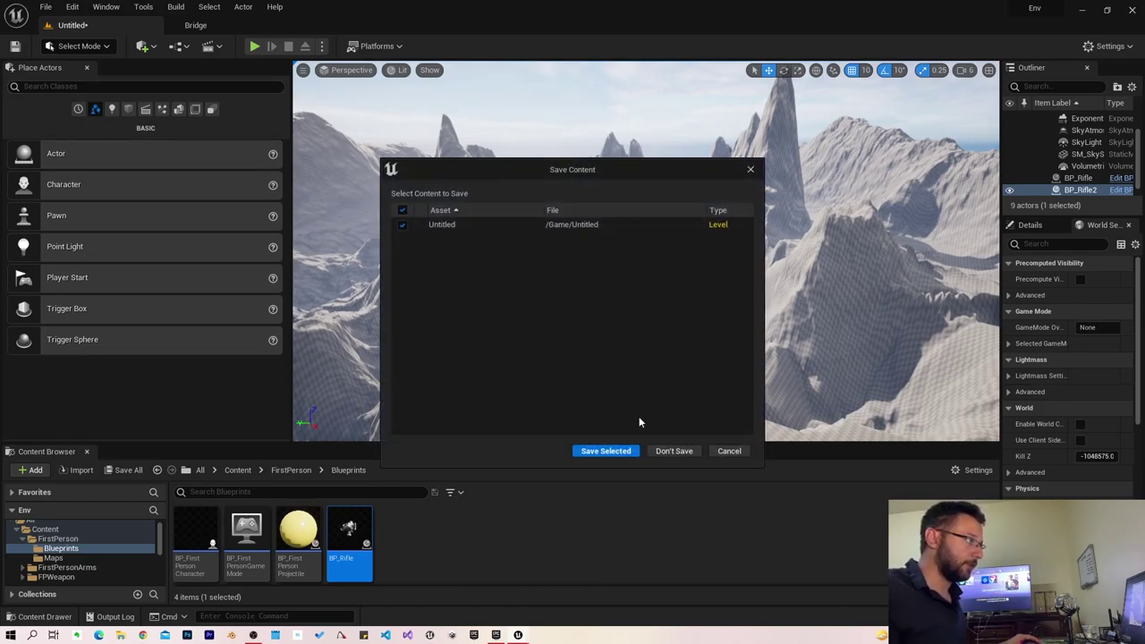
Save the Untitled level, then launch Unreal Engine 5.0.1 from the Epic Games Launcher.
left_click(621, 452)
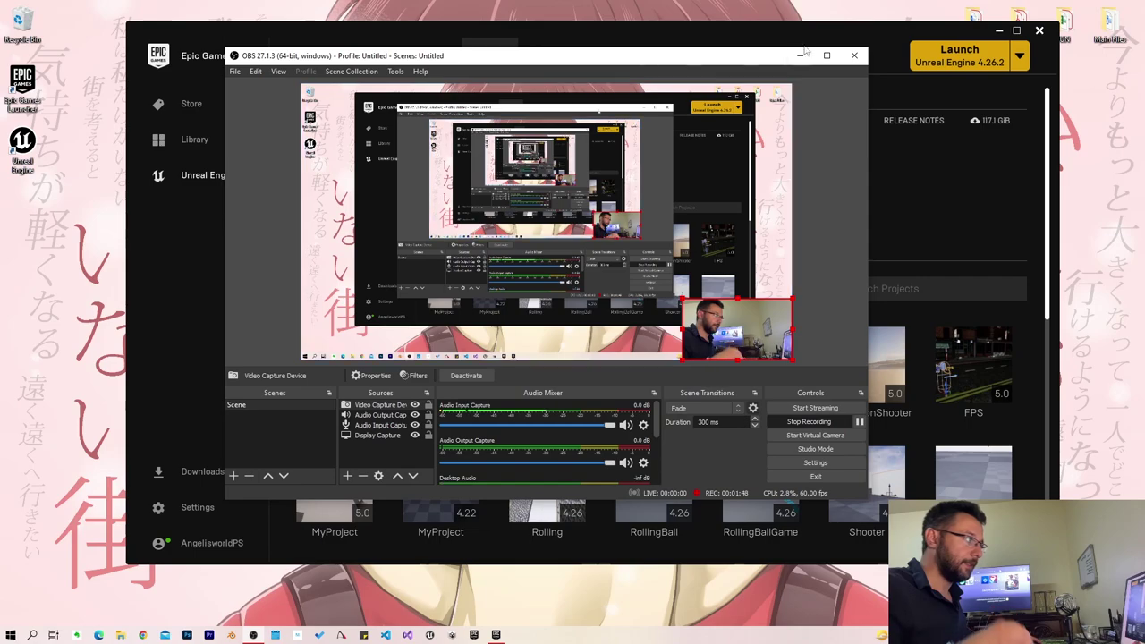
left_click(902, 73)
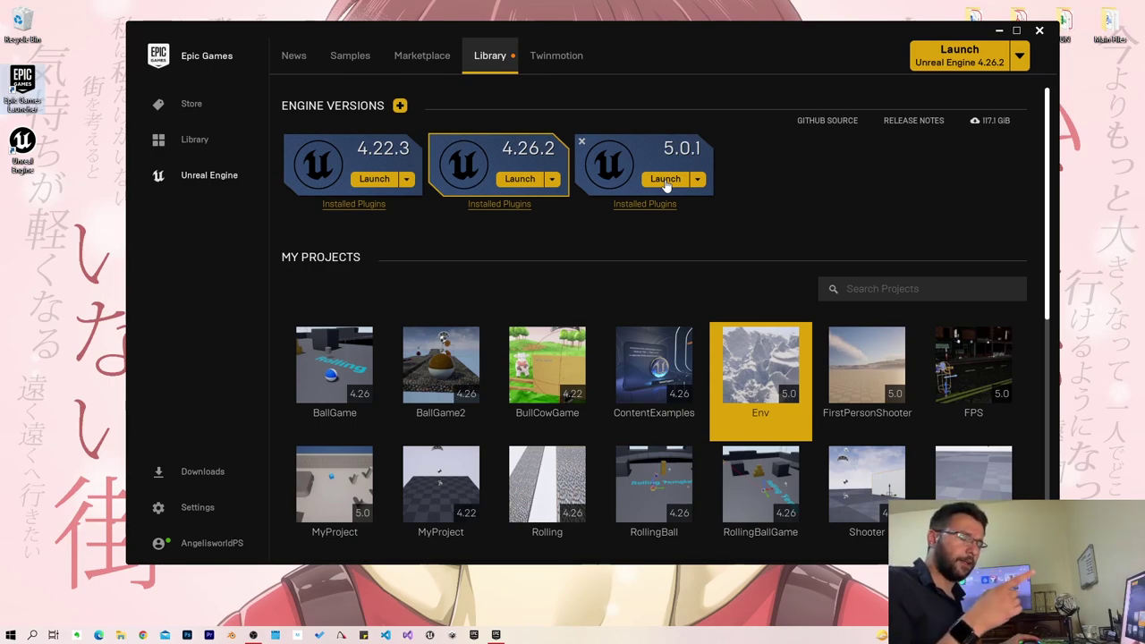
left_click(676, 179)
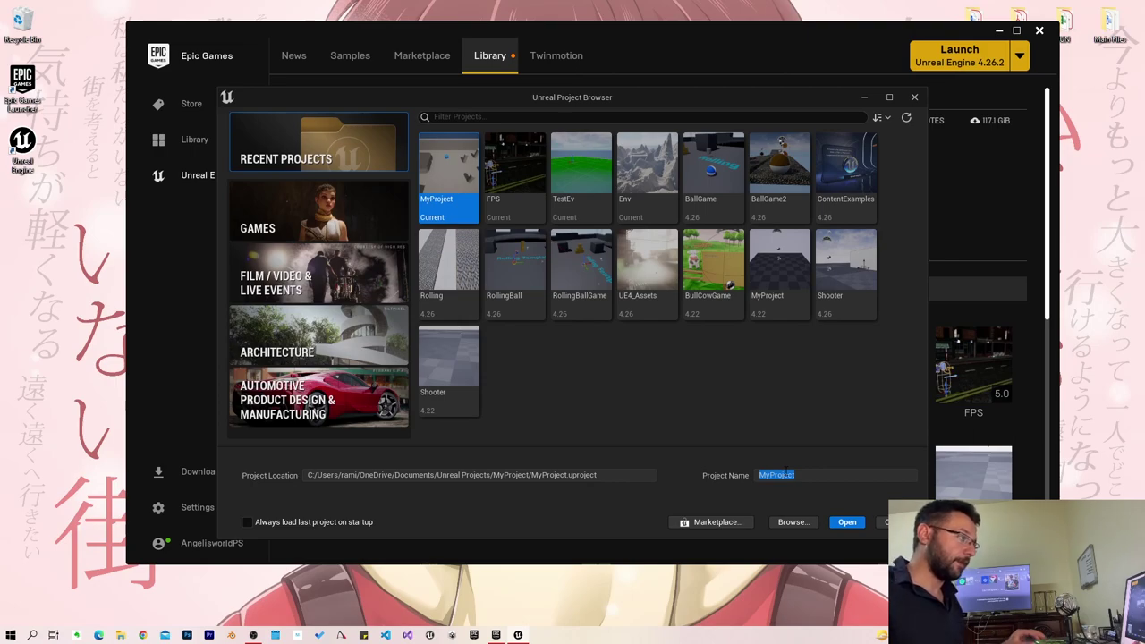
Create a Games > First Person project named TestEnv and minimize the launcher while it loads.
left_click(318, 210)
left_click(541, 192)
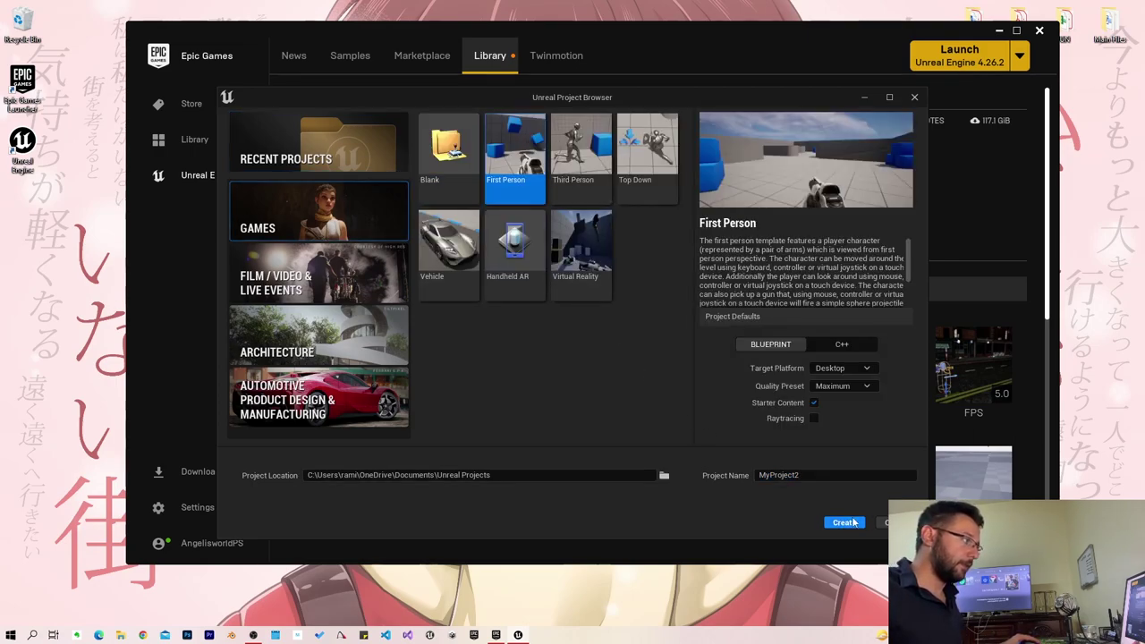
left_click(832, 474)
type("Test")
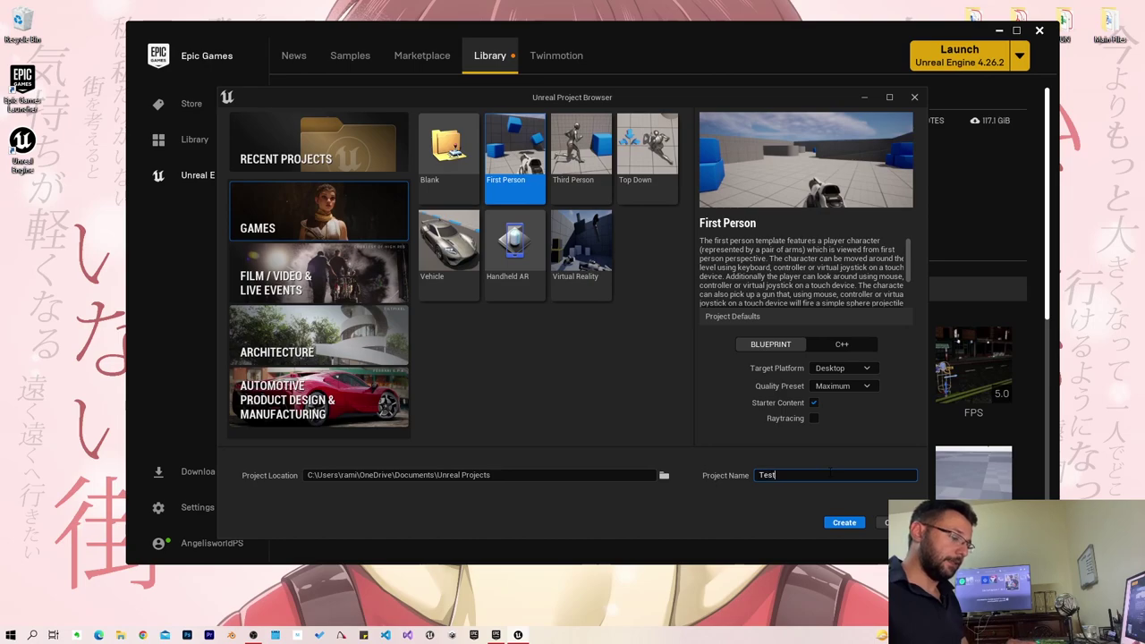
key("space")
key("BackSpace")
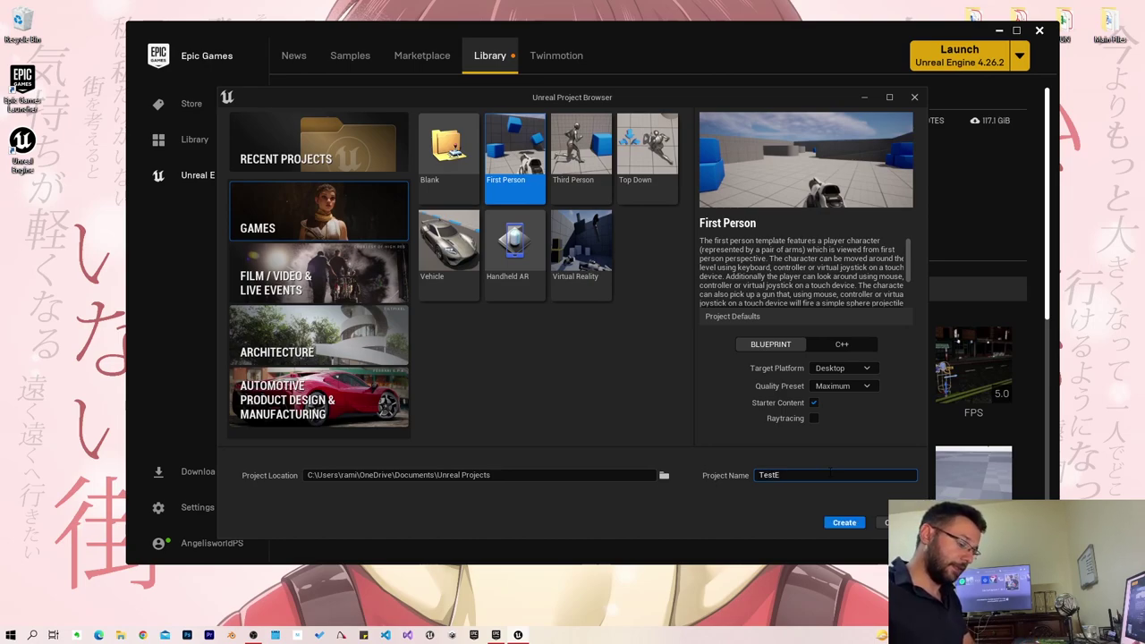
left_click(844, 523)
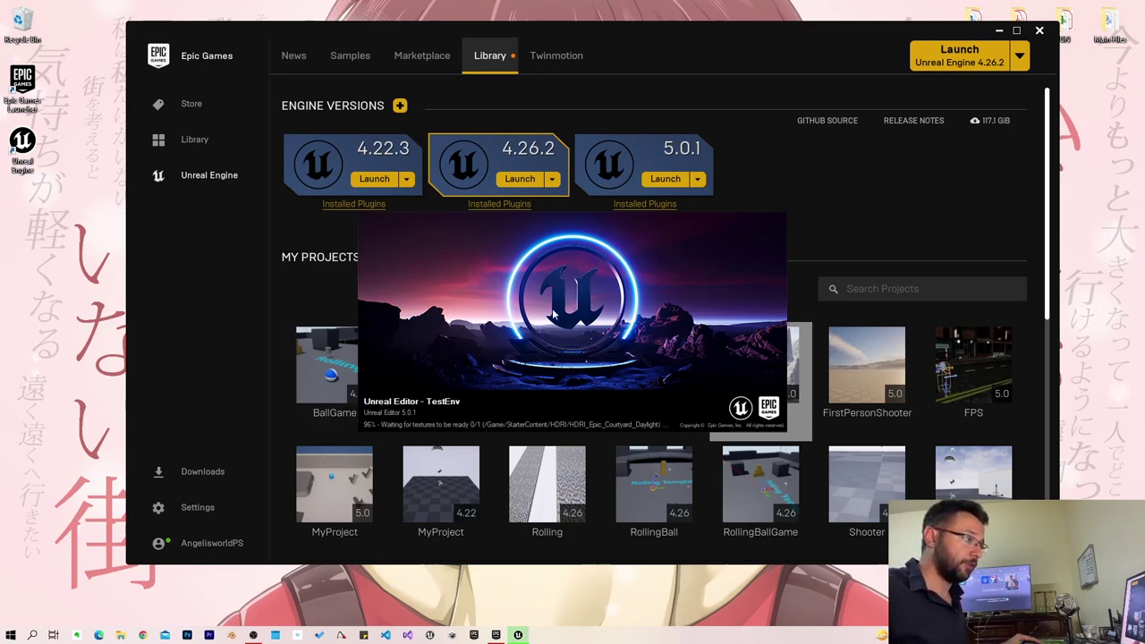
left_click(999, 30)
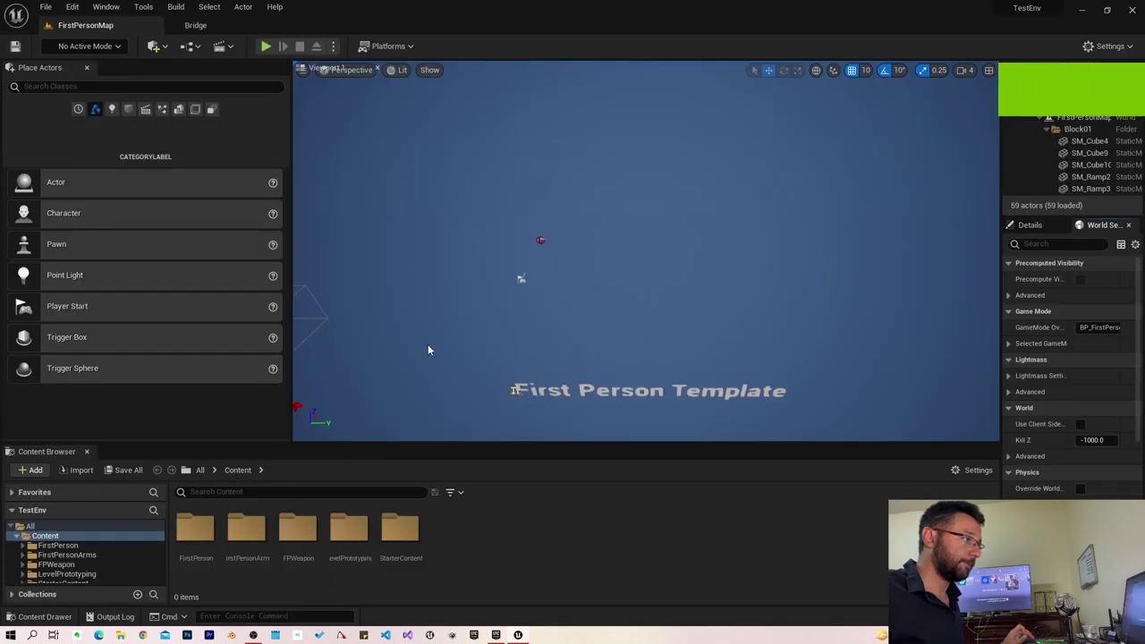
mouse_move(646, 250)
right_mouse_down()
mouse_move(646, 268)
mouse_move(623, 261)
right_mouse_up()
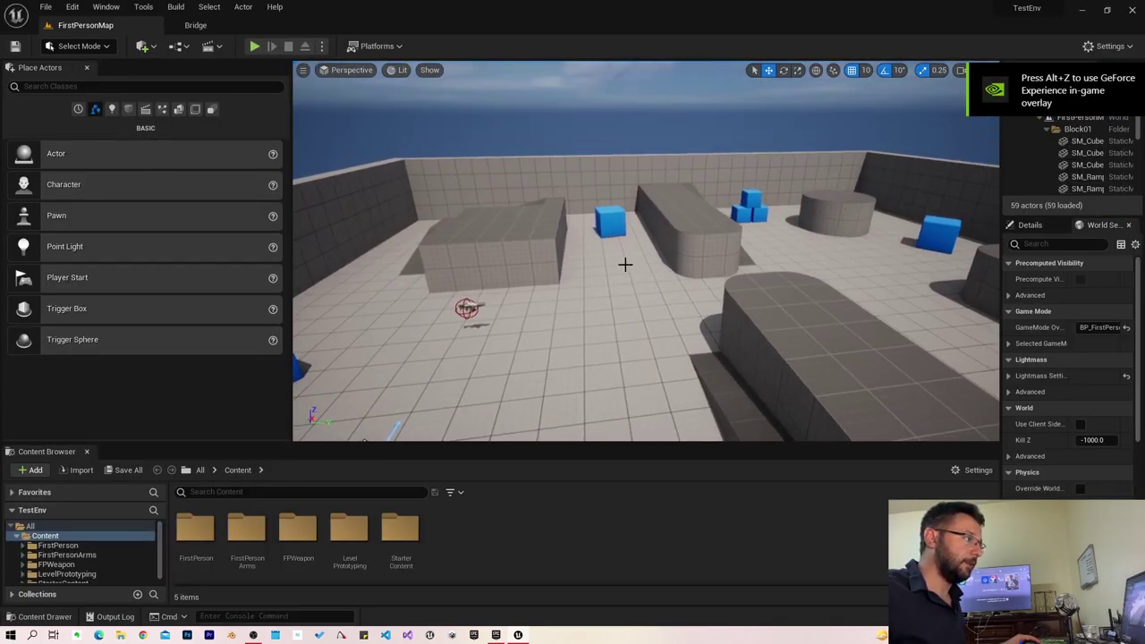
left_click(370, 242)
mouse_move(370, 243)
right_mouse_down()
mouse_move(371, 268)
mouse_move(385, 268)
right_mouse_up()
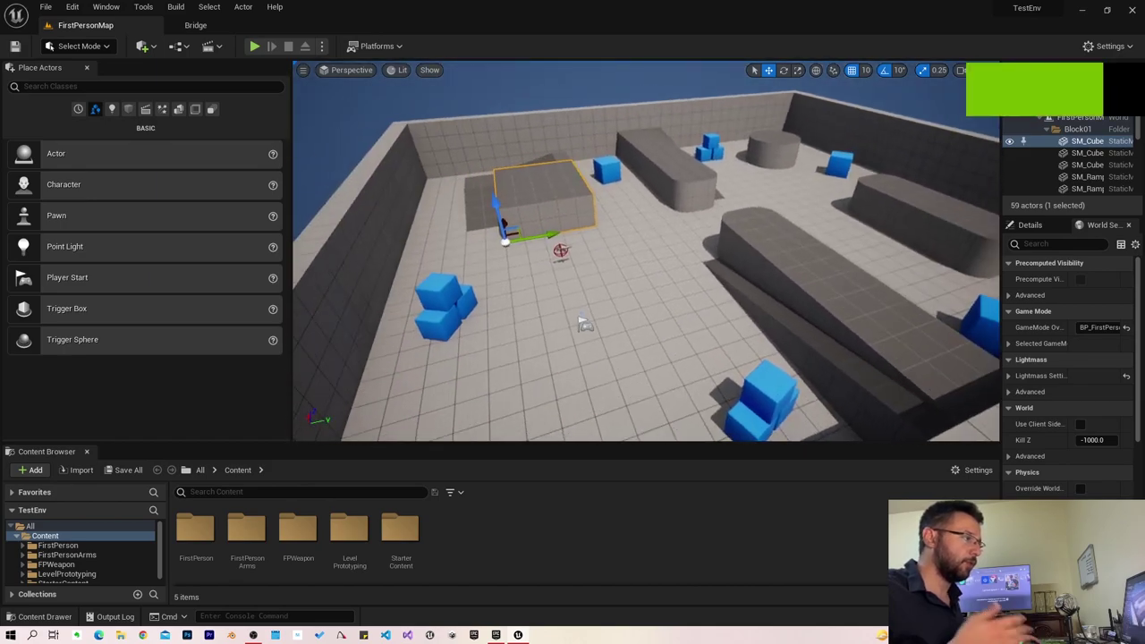
left_click(46, 7)
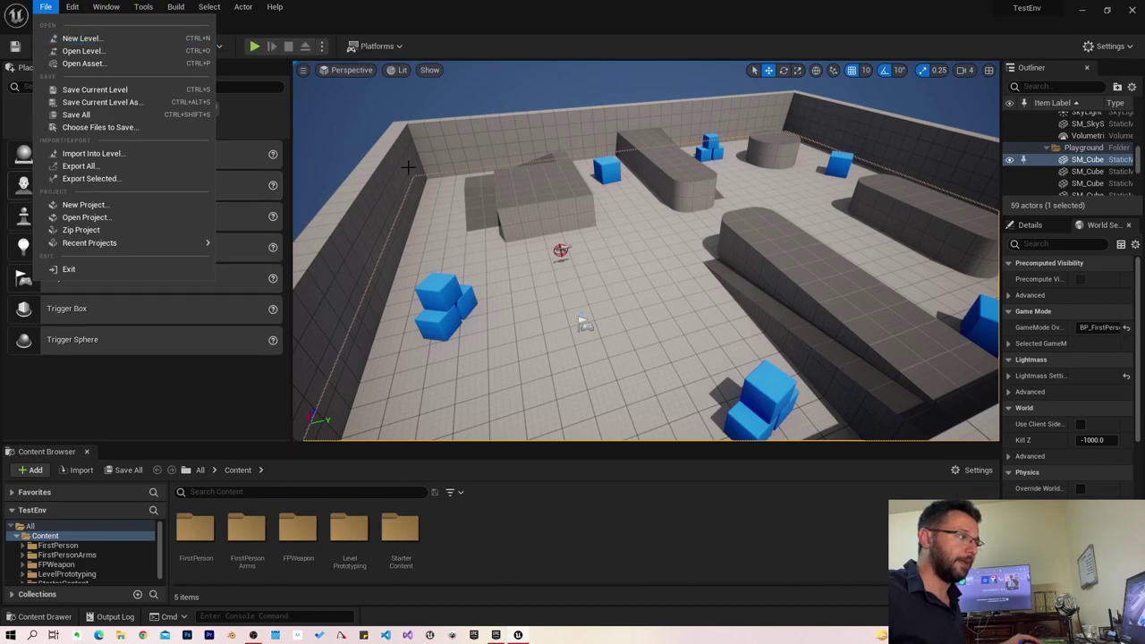
right_click(646, 296)
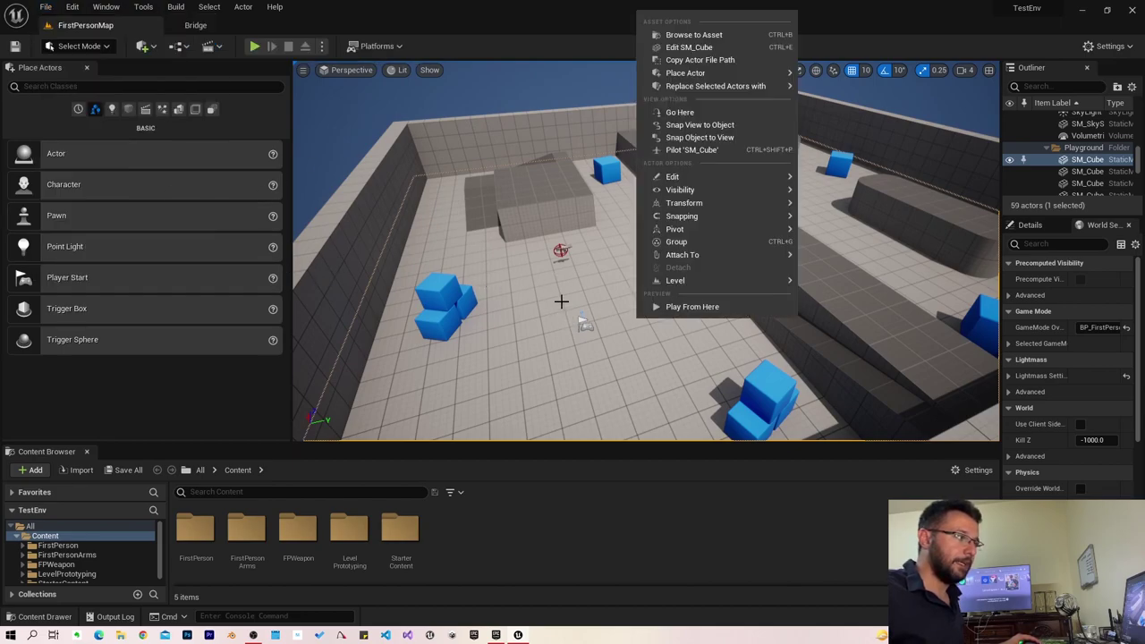
mouse_move(561, 302)
right_mouse_down()
mouse_move(560, 268)
mouse_move(394, 167)
right_mouse_up()
left_click(254, 46)
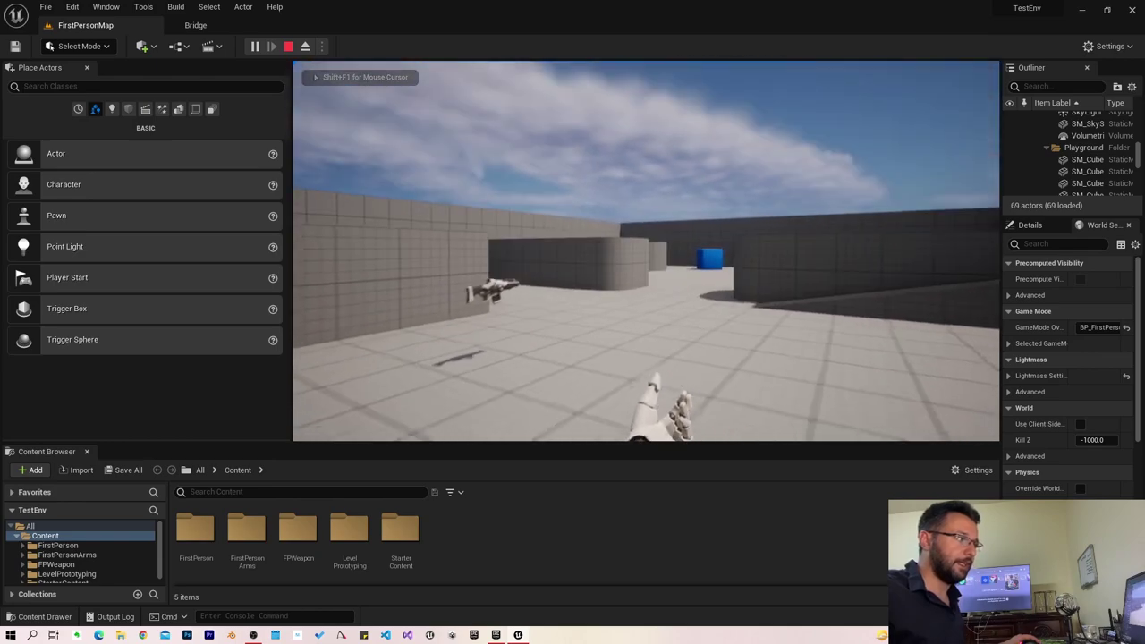
key("w")
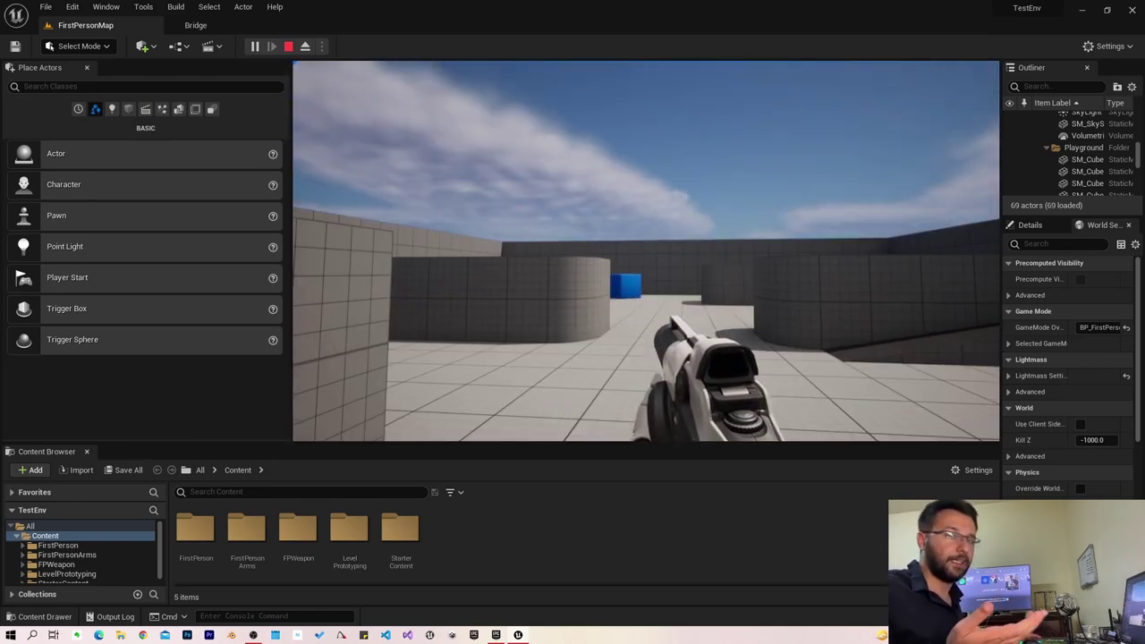
key("Escape")
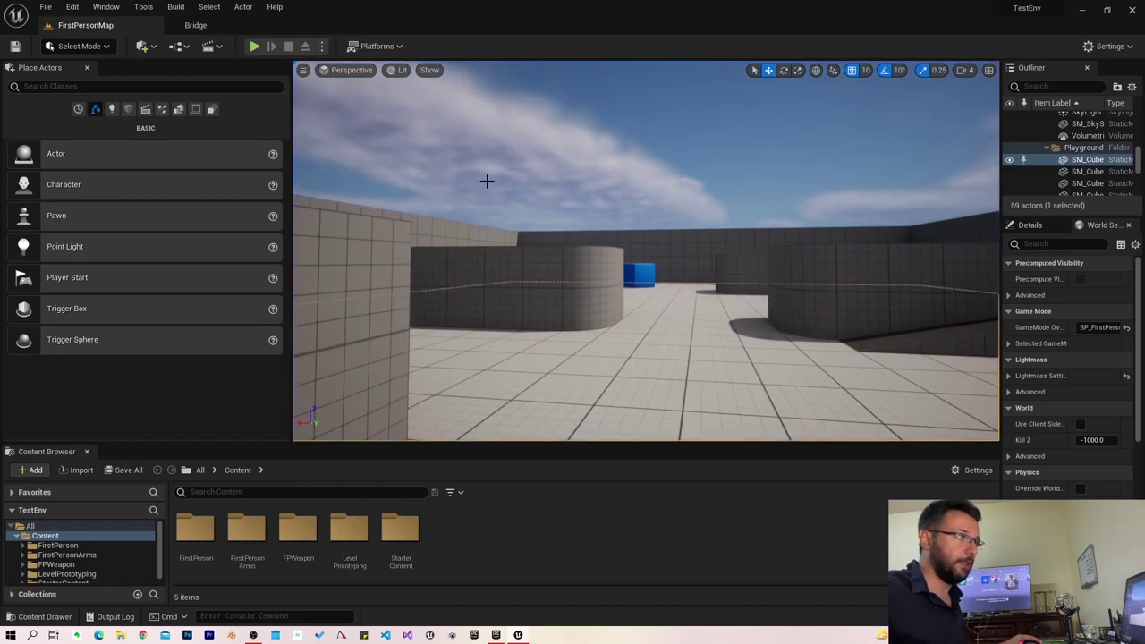
right_click_drag(486, 182, 487, 232)
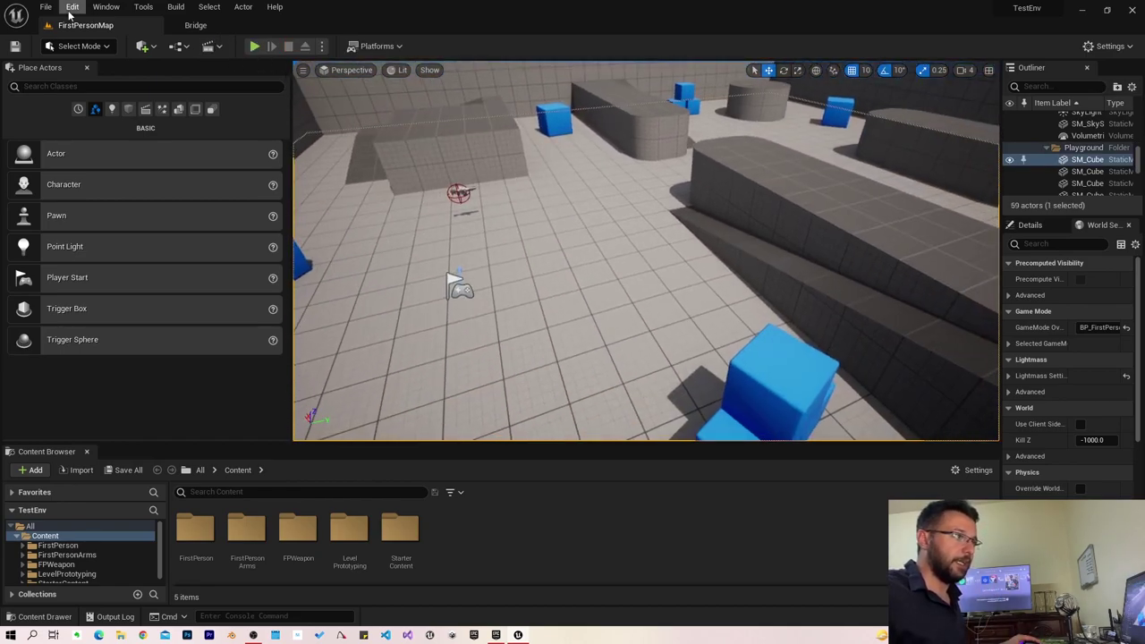
left_click(45, 8)
Create a new level from the Basic template.
left_click(72, 39)
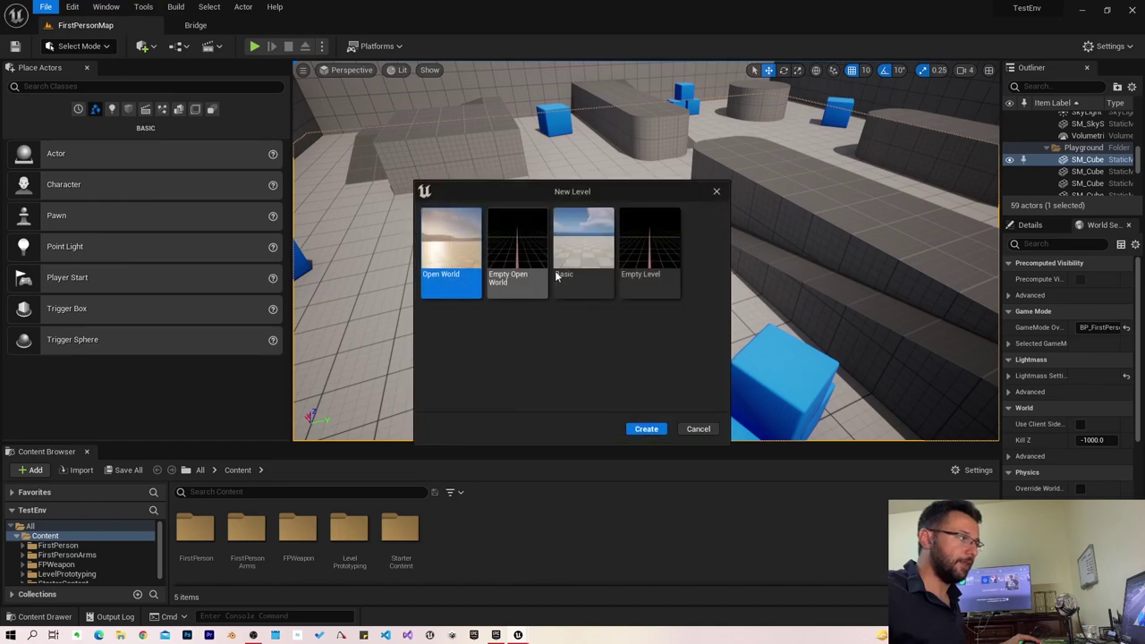
left_click(584, 244)
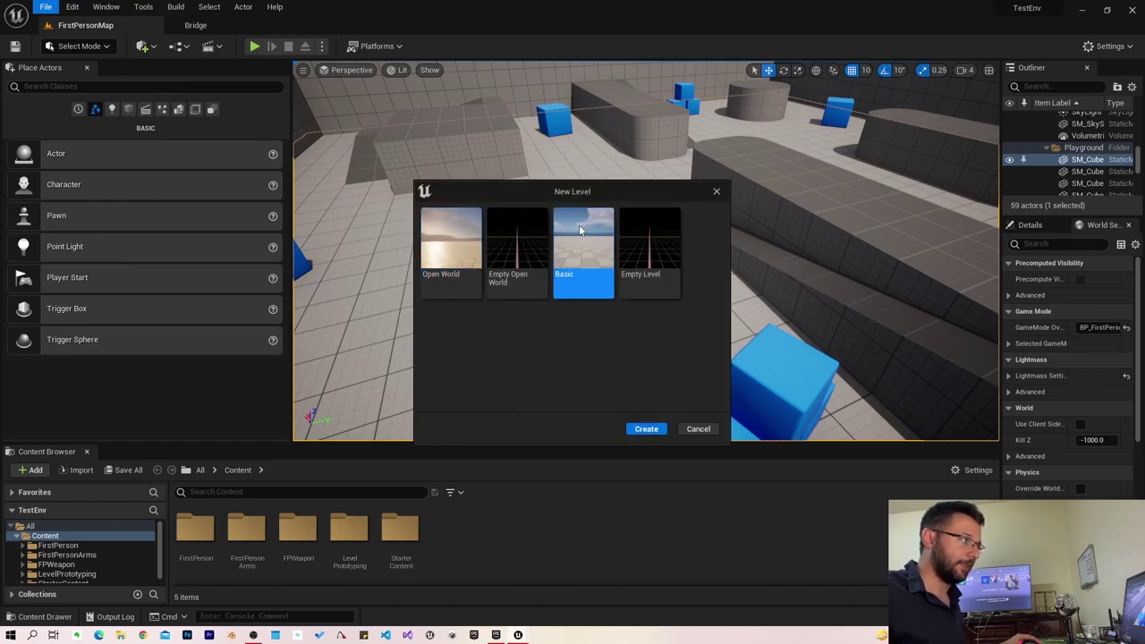
left_click(647, 430)
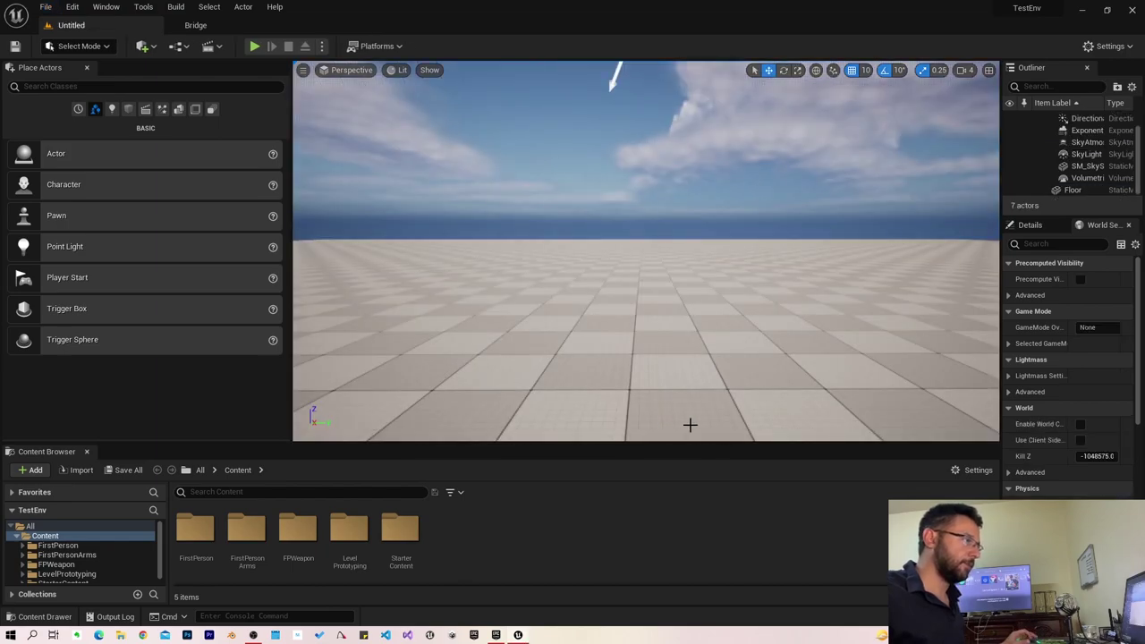
Raise the camera speed, then select and delete the Floor, leaving only sky and lighting actors.
right_click_drag(690, 427, 689, 465)
right_click_drag(706, 281, 705, 295)
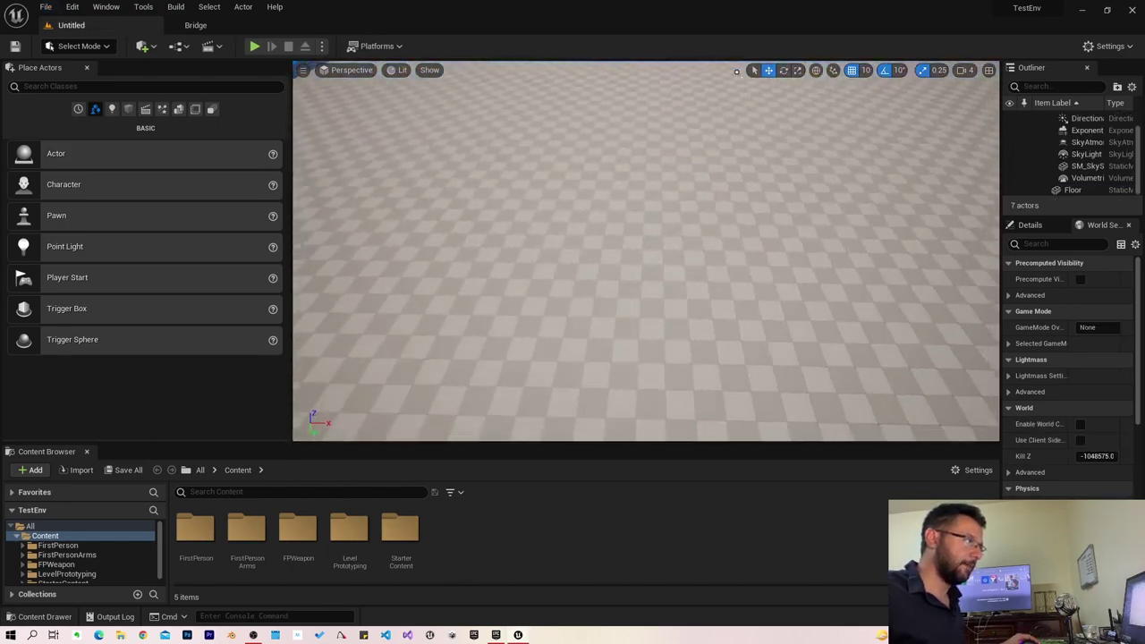
left_click(967, 71)
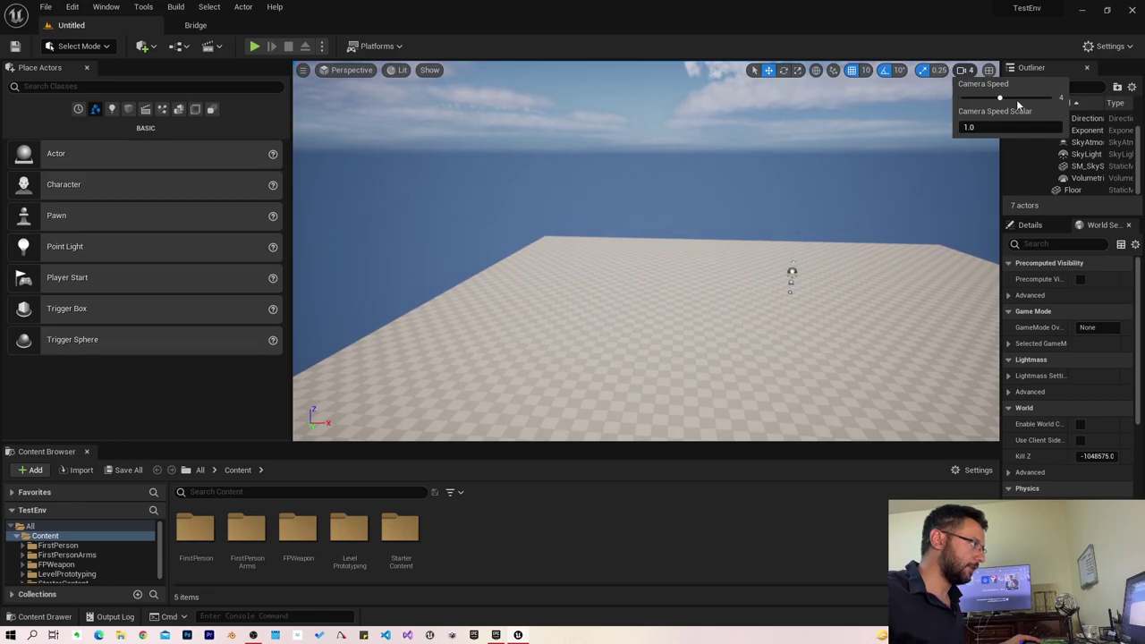
right_click_drag(760, 226, 760, 268)
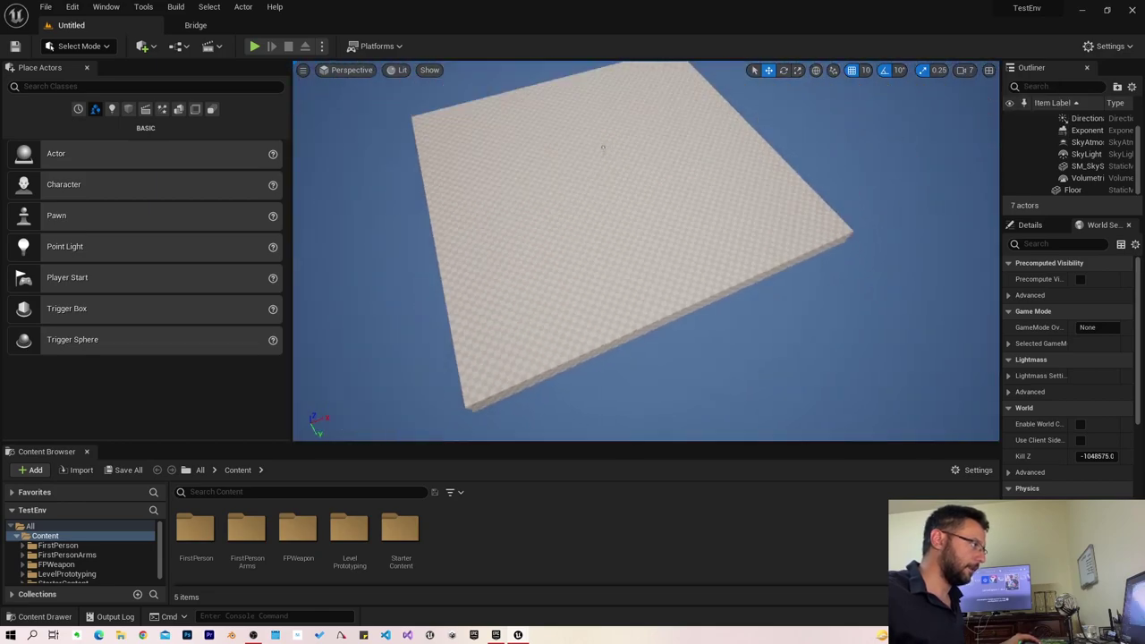
right_click_drag(680, 231, 715, 286)
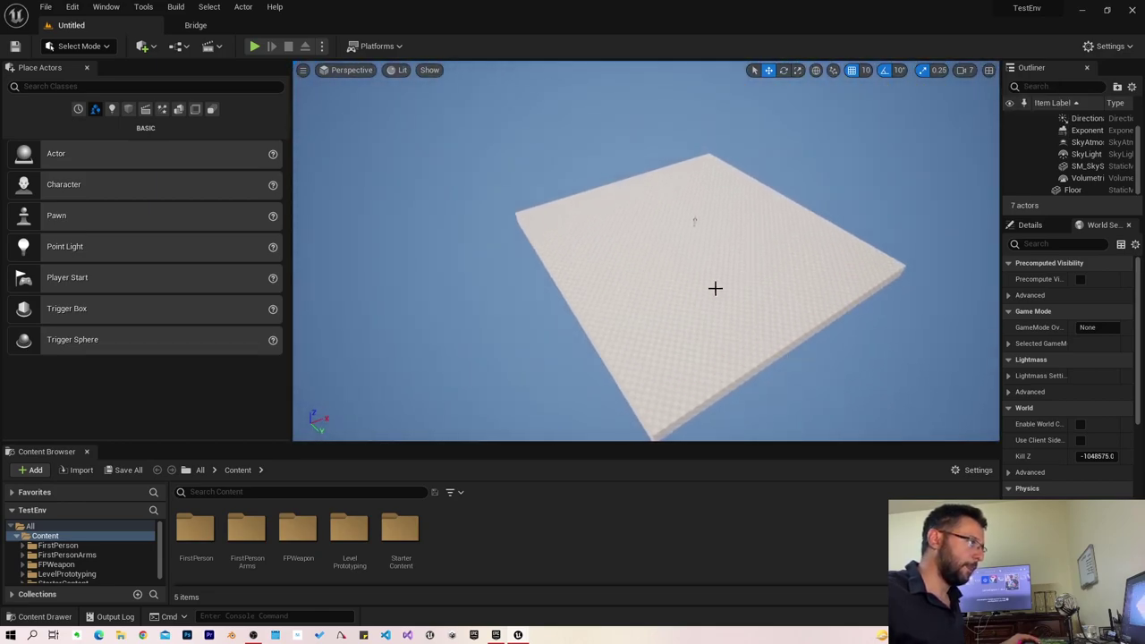
left_click(650, 277)
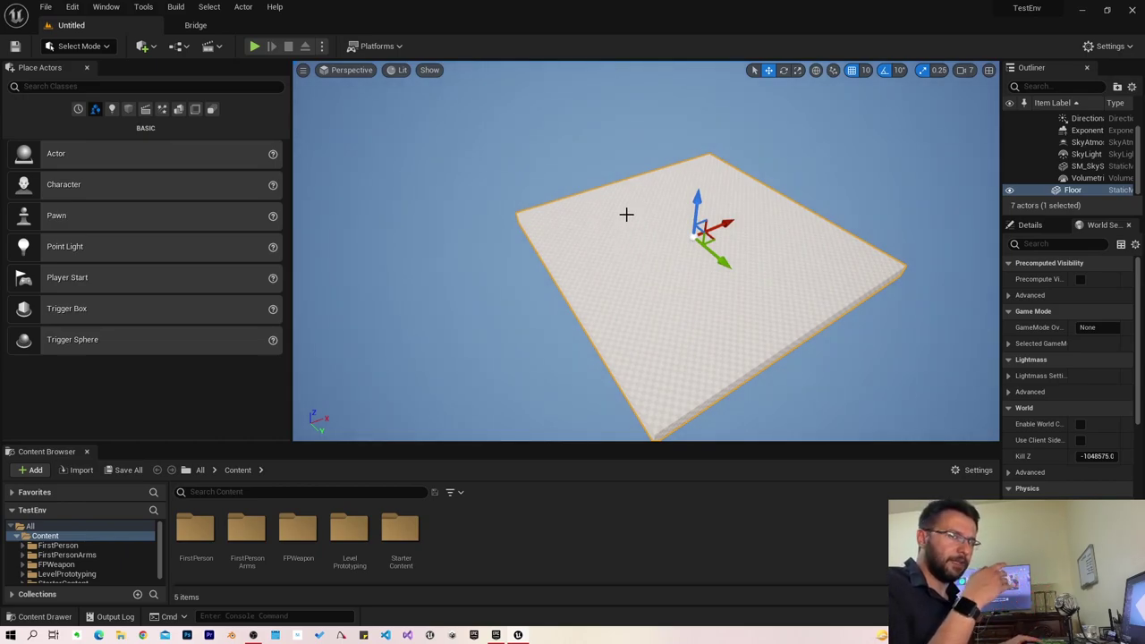
mouse_move(664, 240)
right_mouse_down()
mouse_move(706, 214)
mouse_move(659, 239)
right_mouse_up()
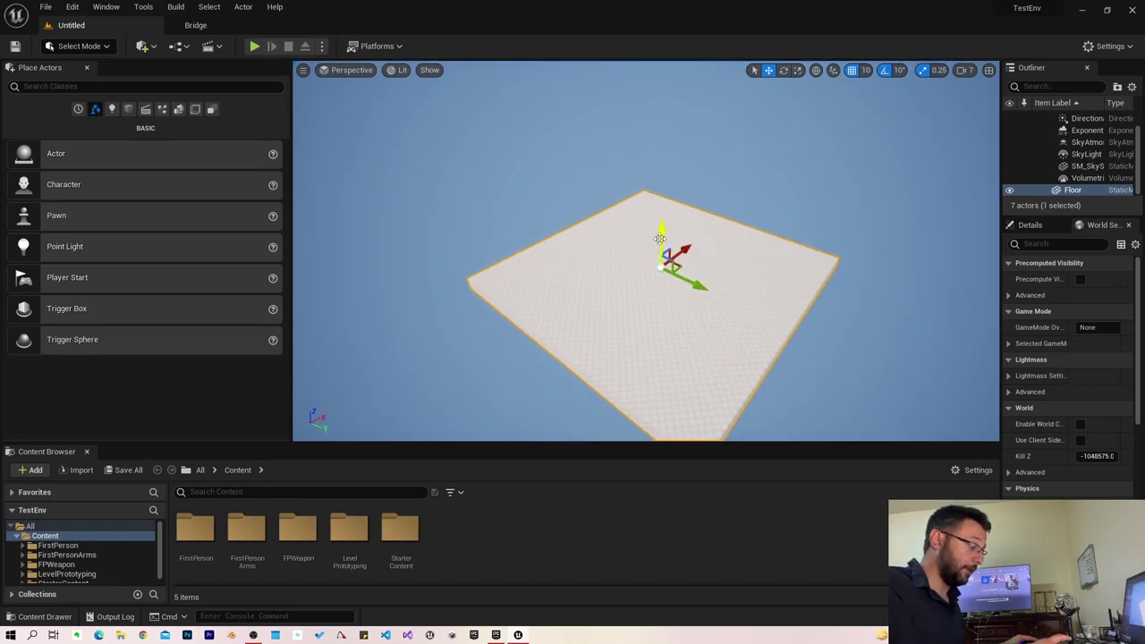
key("Delete")
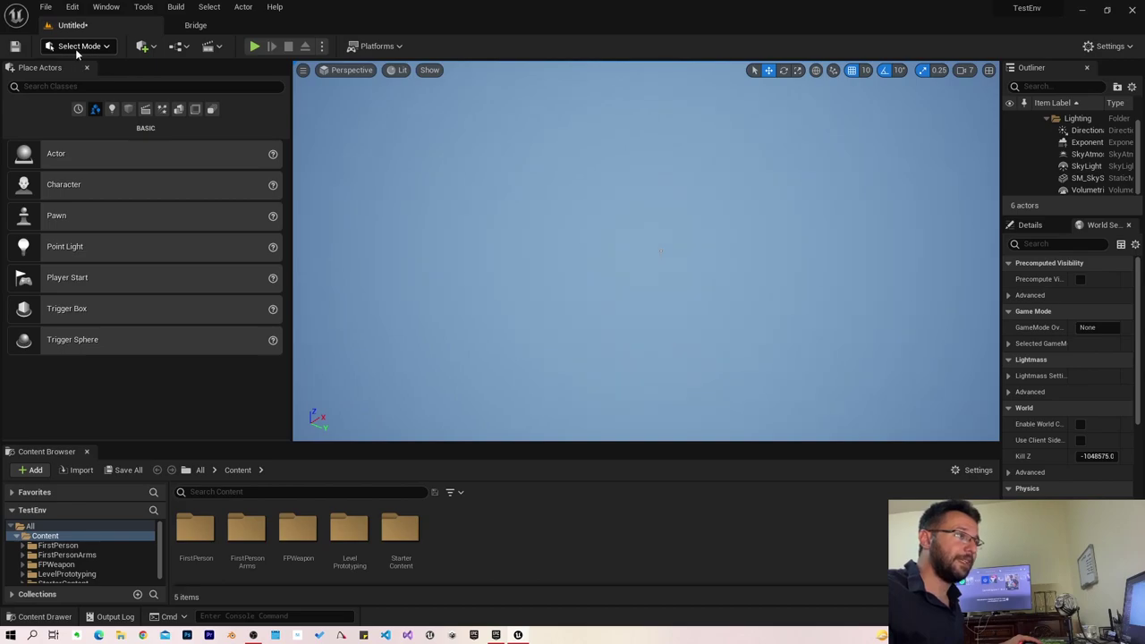
left_click(95, 49)
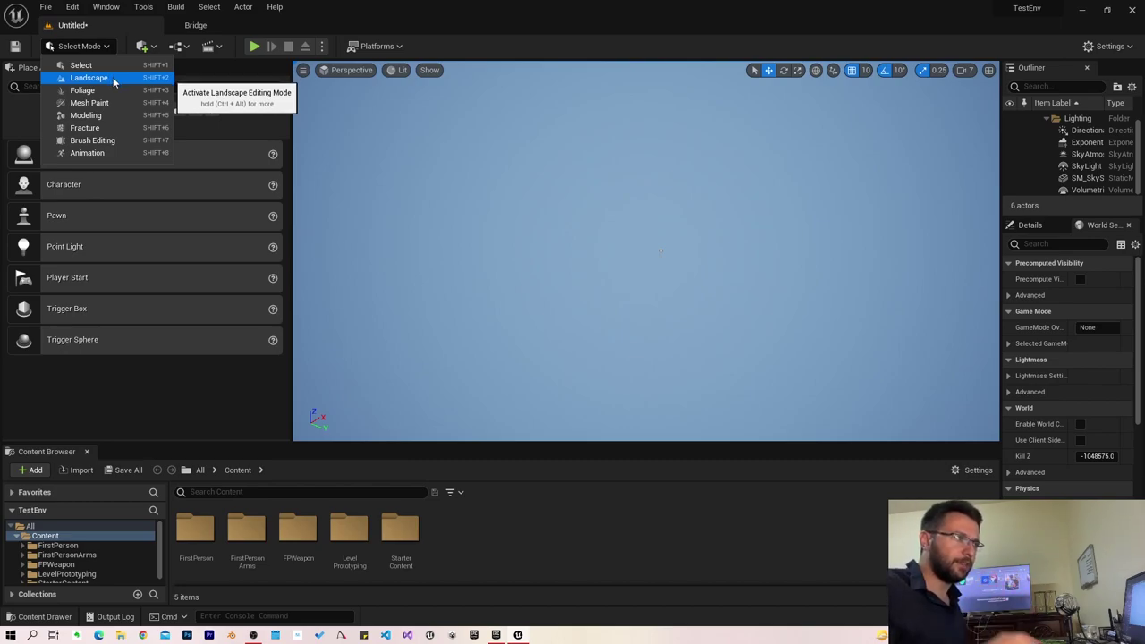
Switch to Landscape mode and orbit to see the green 8×8-component landscape preview.
left_click(112, 79)
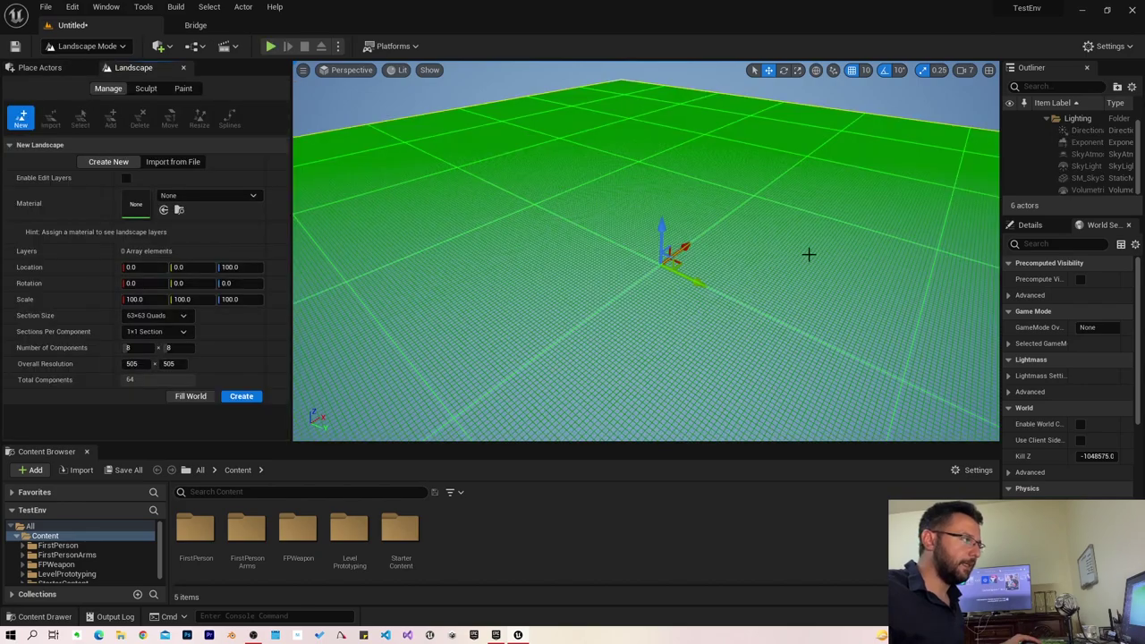
right_click_drag(807, 255, 811, 252)
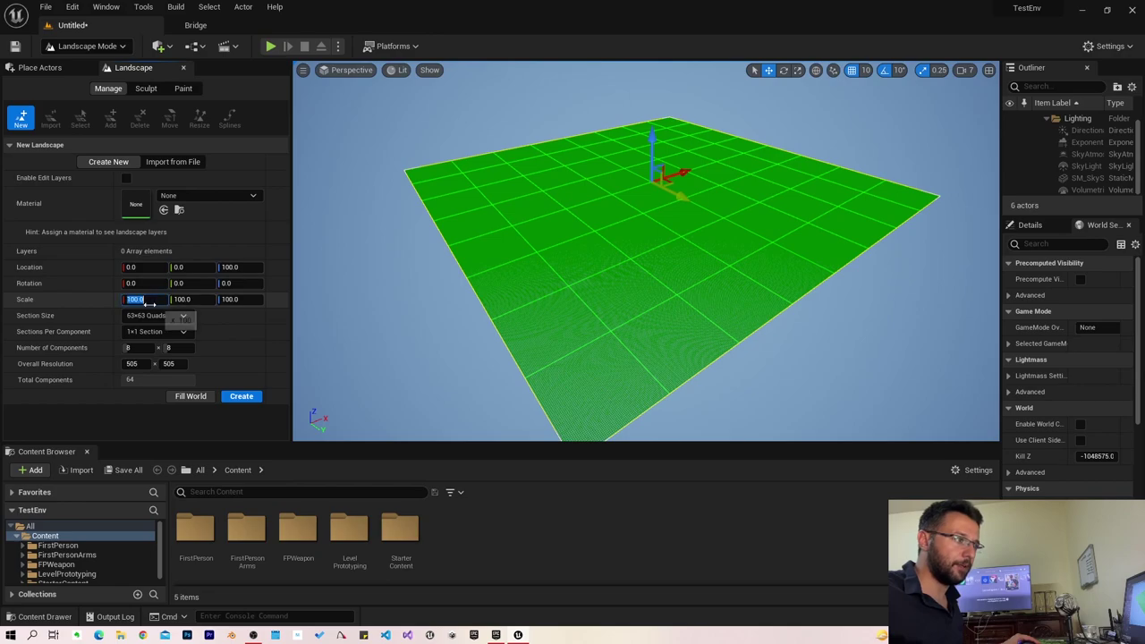
type("200")
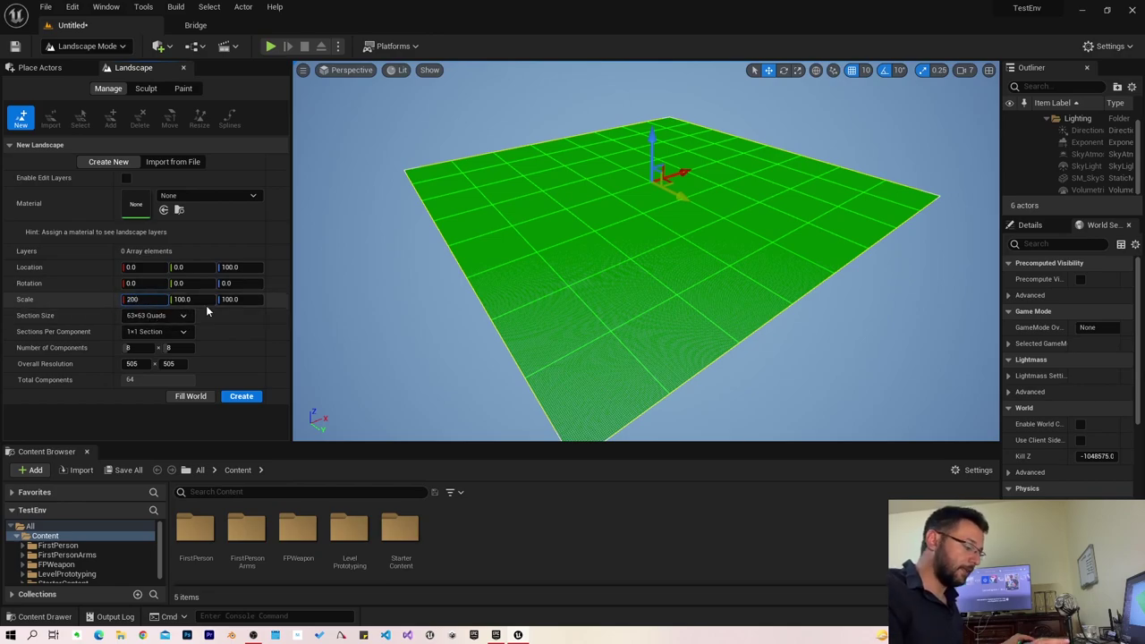
key("Return")
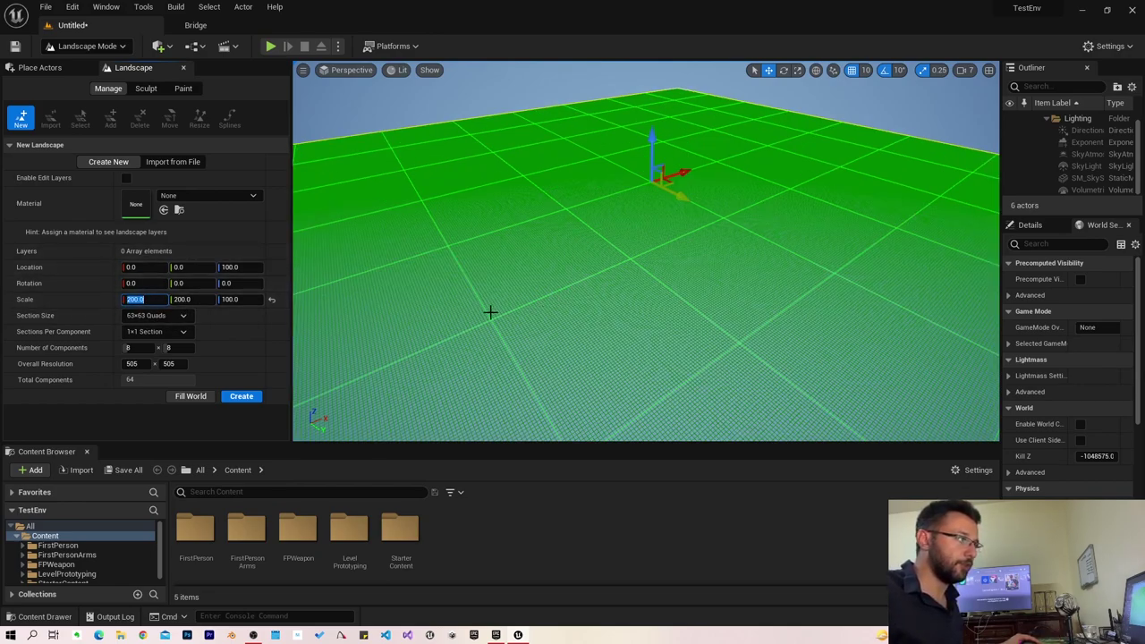
left_click(271, 300)
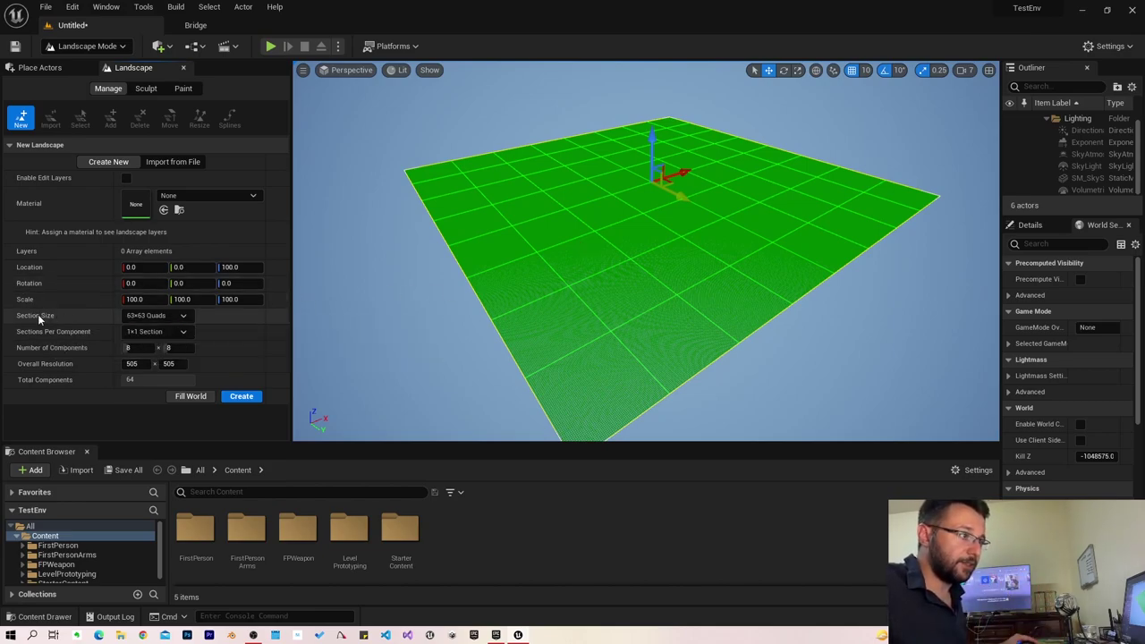
mouse_move(39, 320)
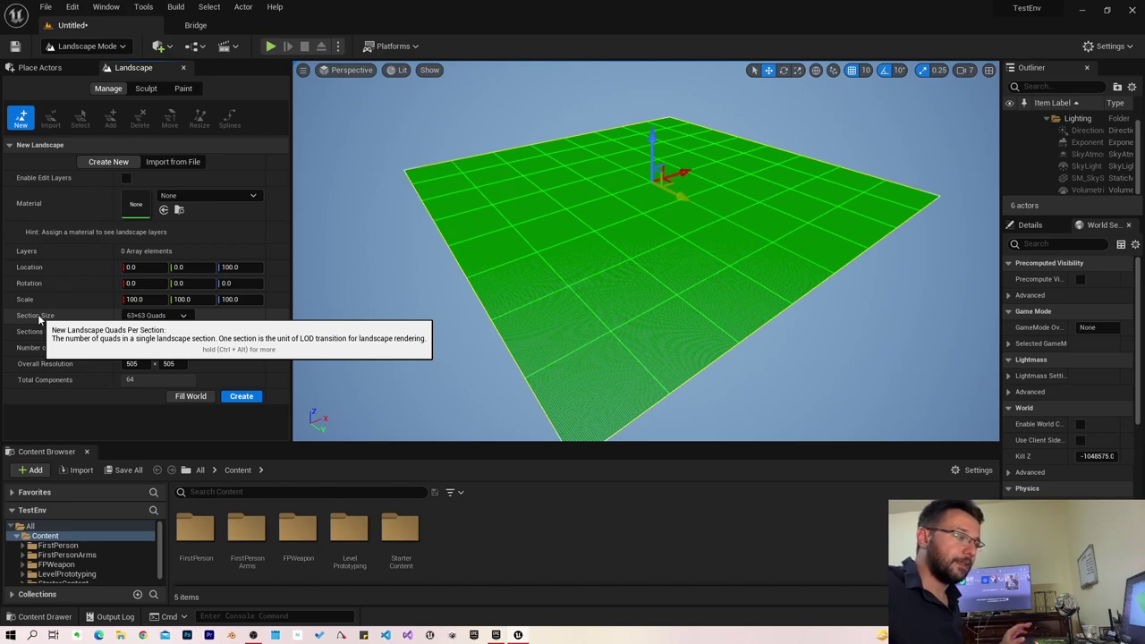
left_click(150, 315)
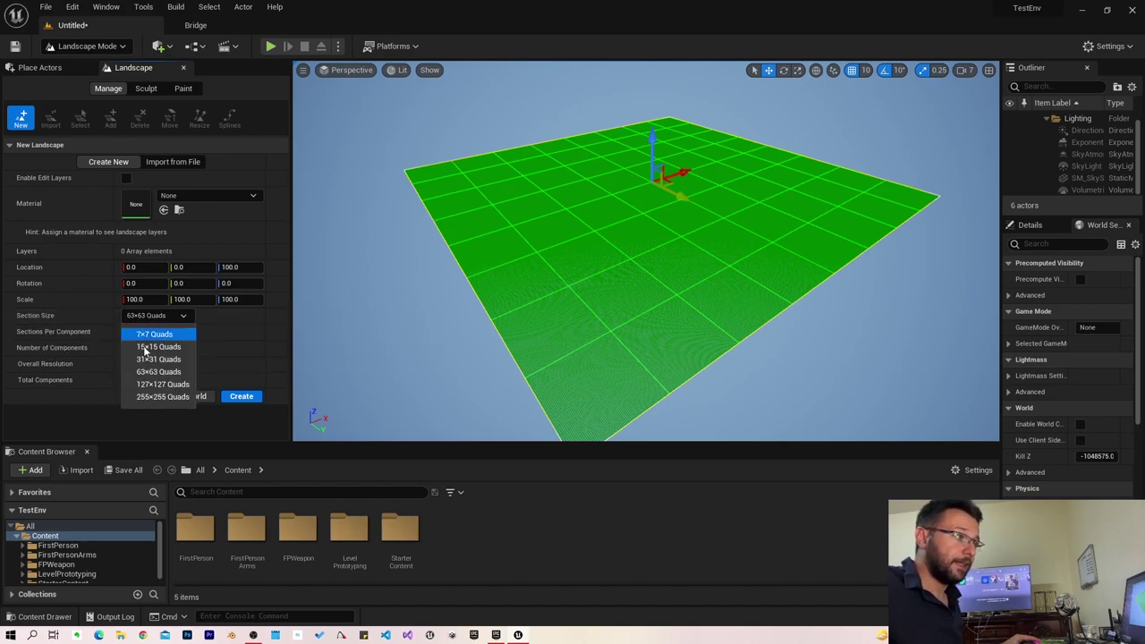
left_click(138, 399)
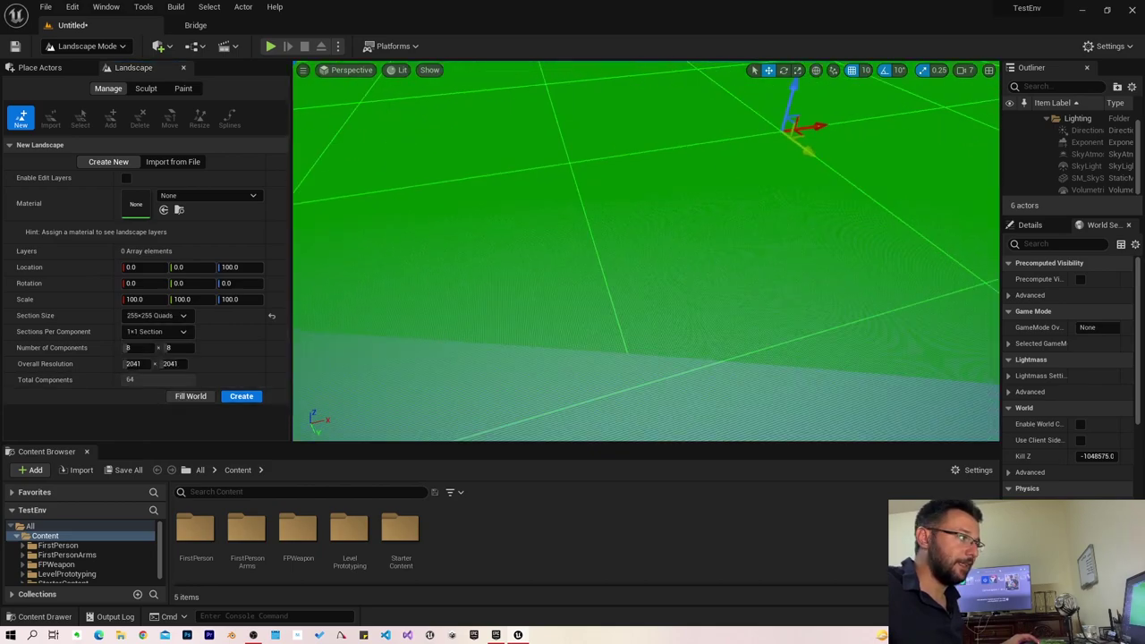
right_click_drag(493, 332, 492, 332)
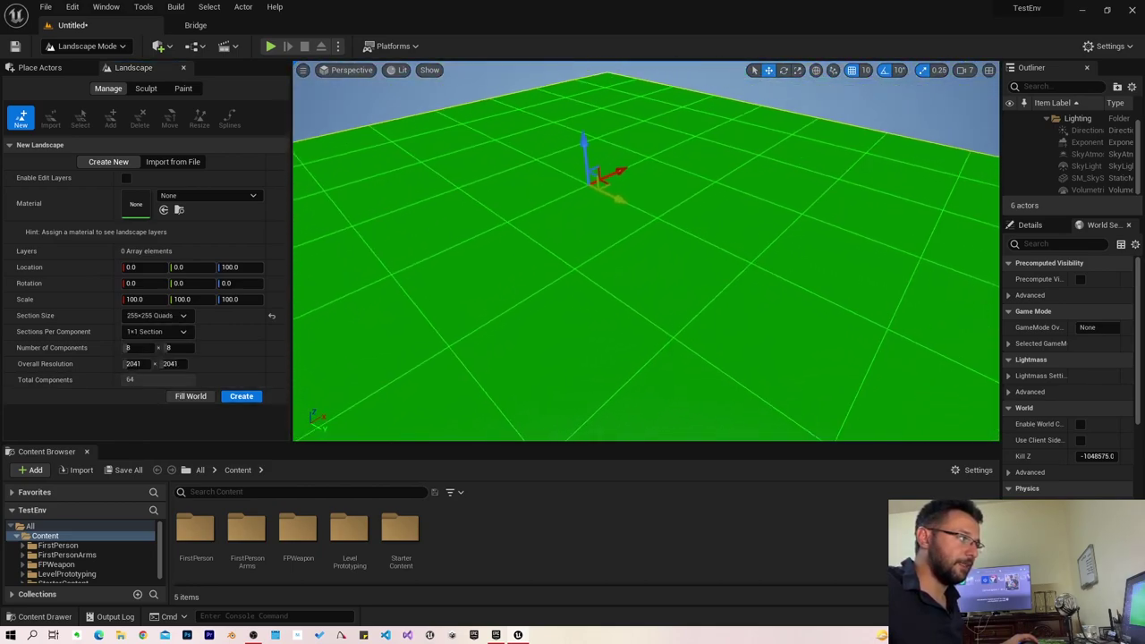
left_click(160, 316)
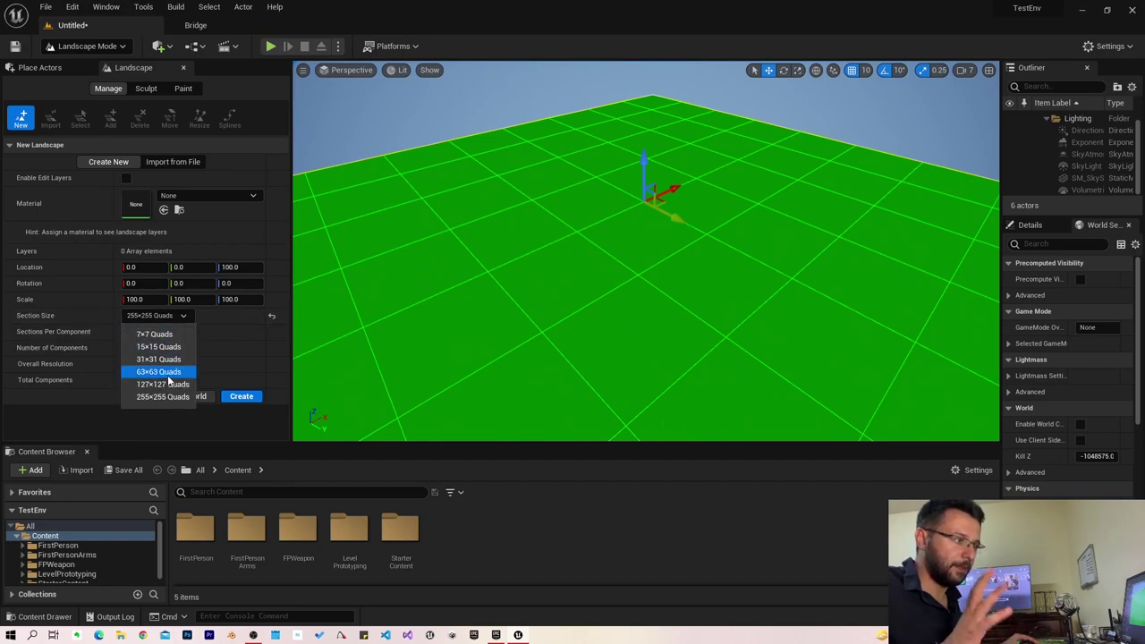
key("Escape")
key("Up")
key("Up")
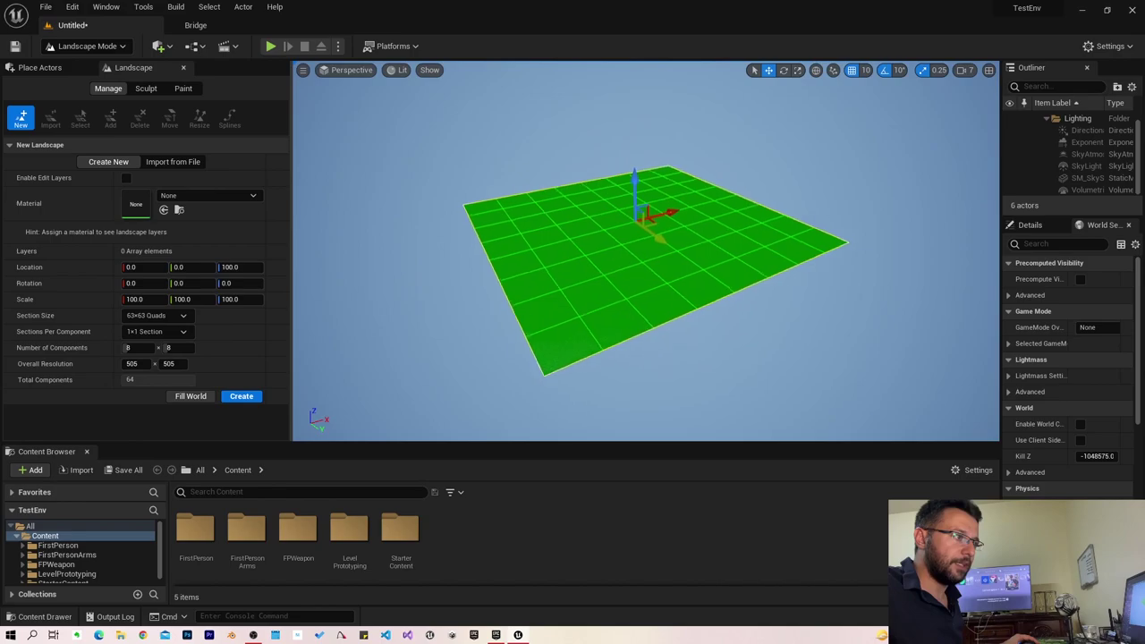
Try larger X component counts of 16 and 32, up to 2017×2017 resolution, then shrink back to 8×8.
scroll(644, 268, "up", 5)
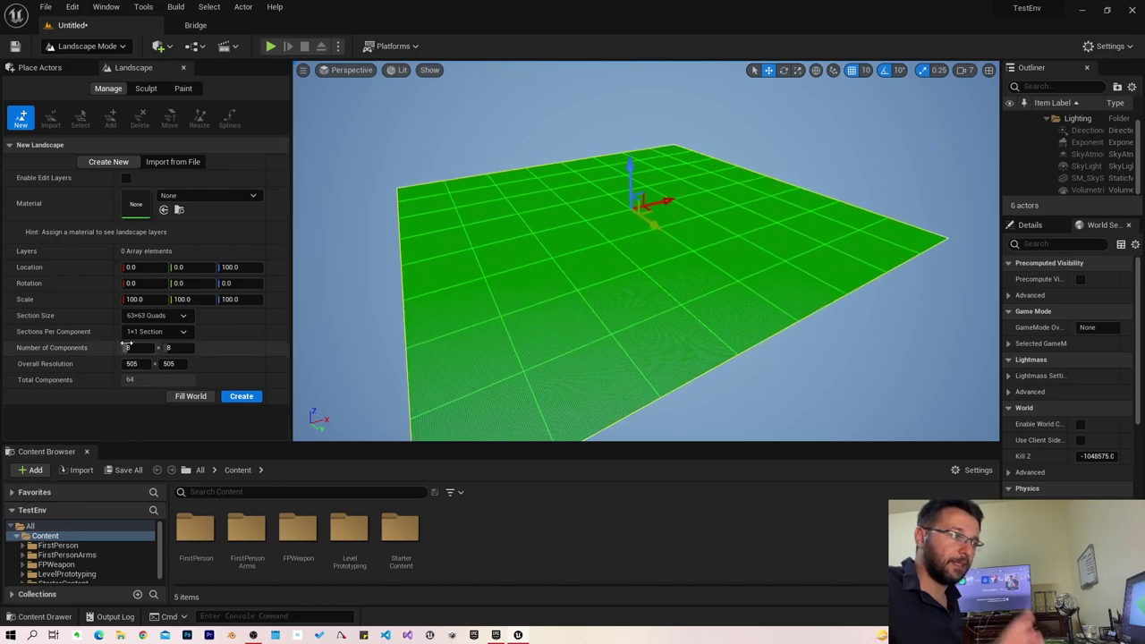
left_click_drag(127, 345, 152, 345)
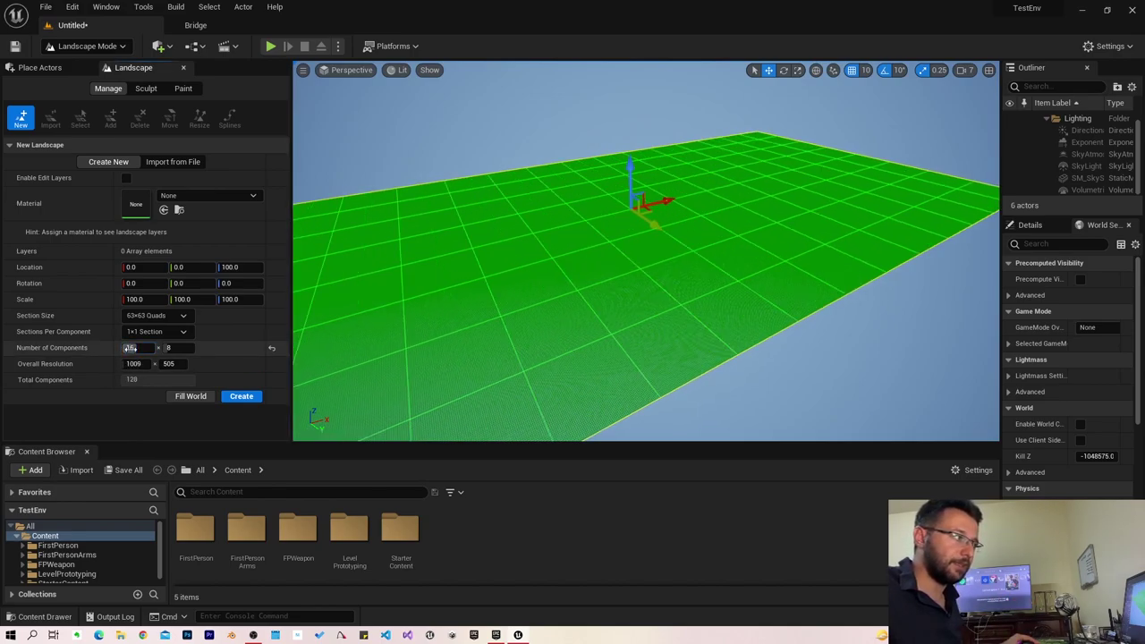
right_click_drag(472, 408, 500, 394)
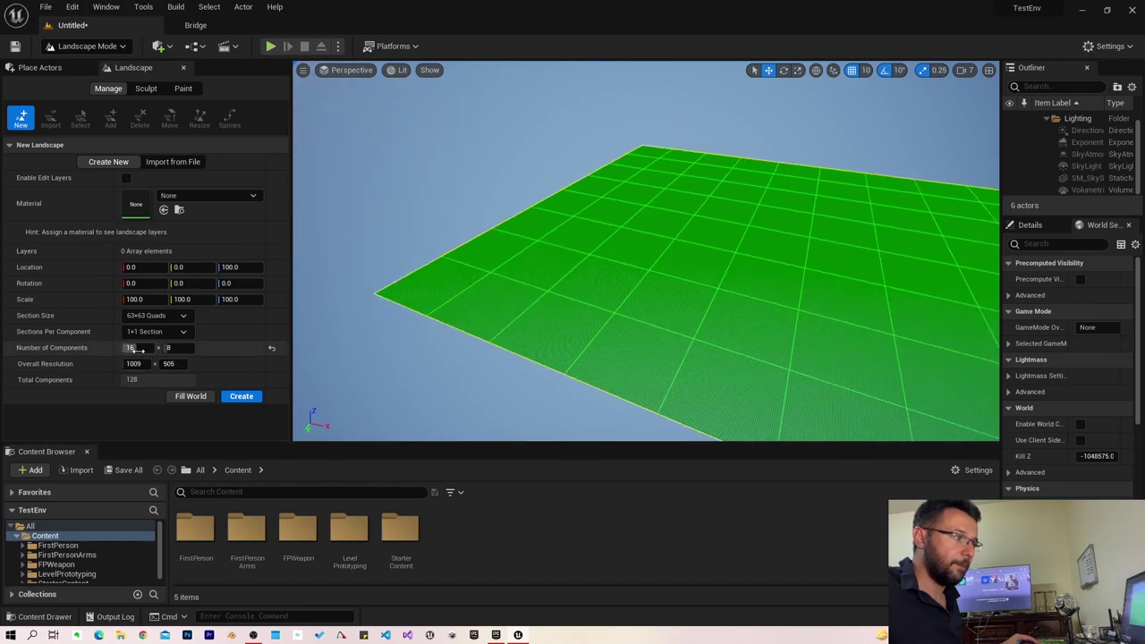
left_click_drag(134, 349, 159, 349)
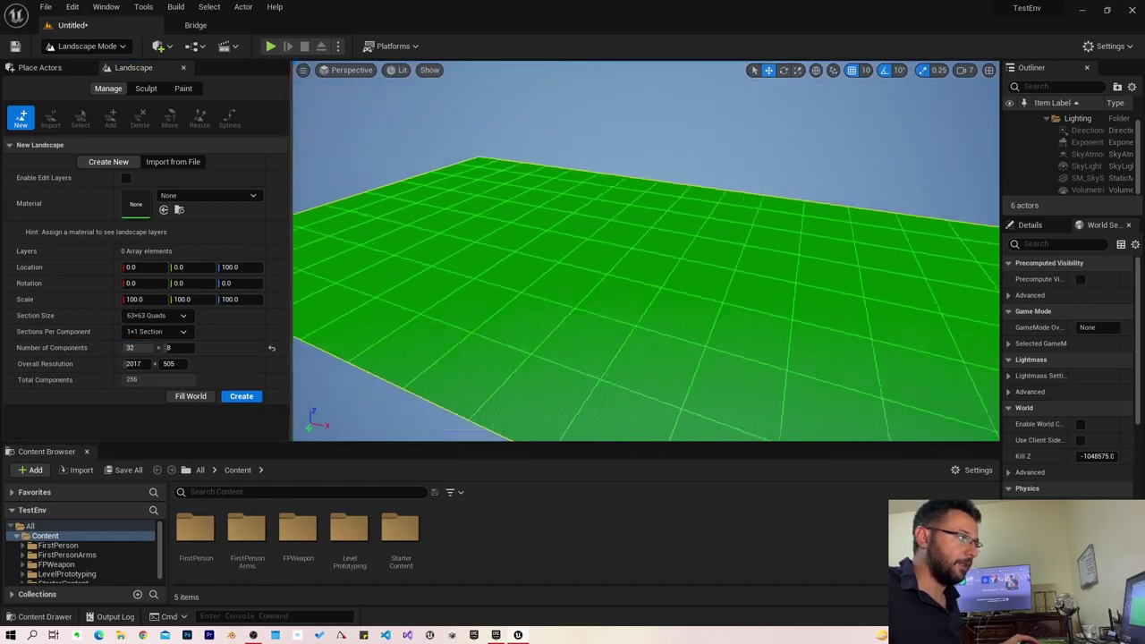
right_click_drag(365, 309, 375, 304)
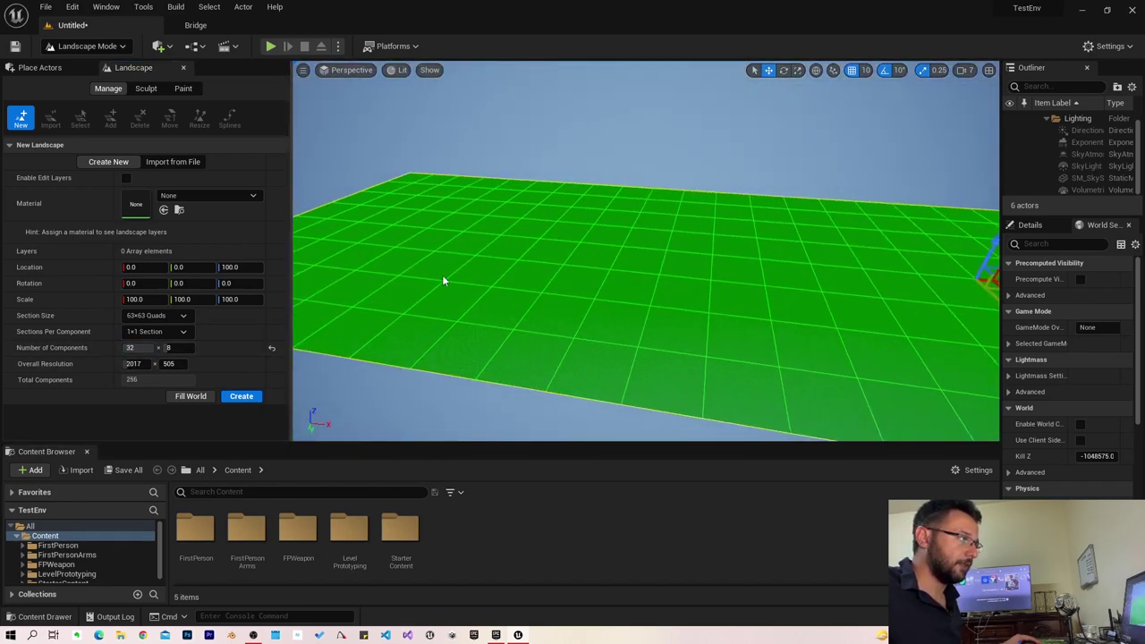
right_click_drag(442, 281, 465, 268)
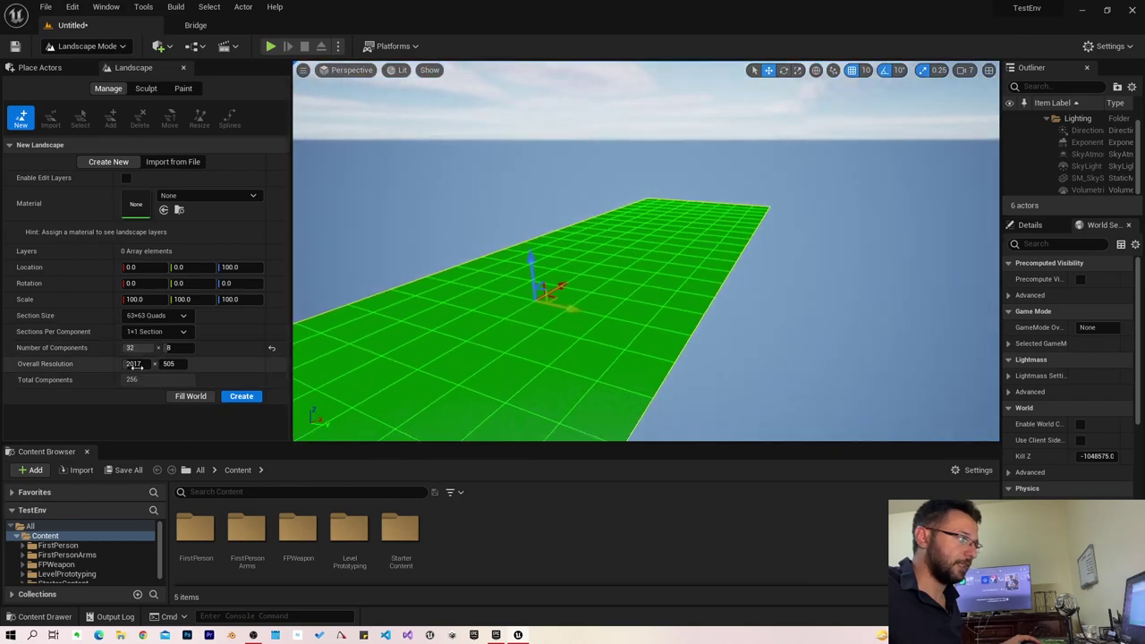
left_click_drag(159, 363, 179, 363)
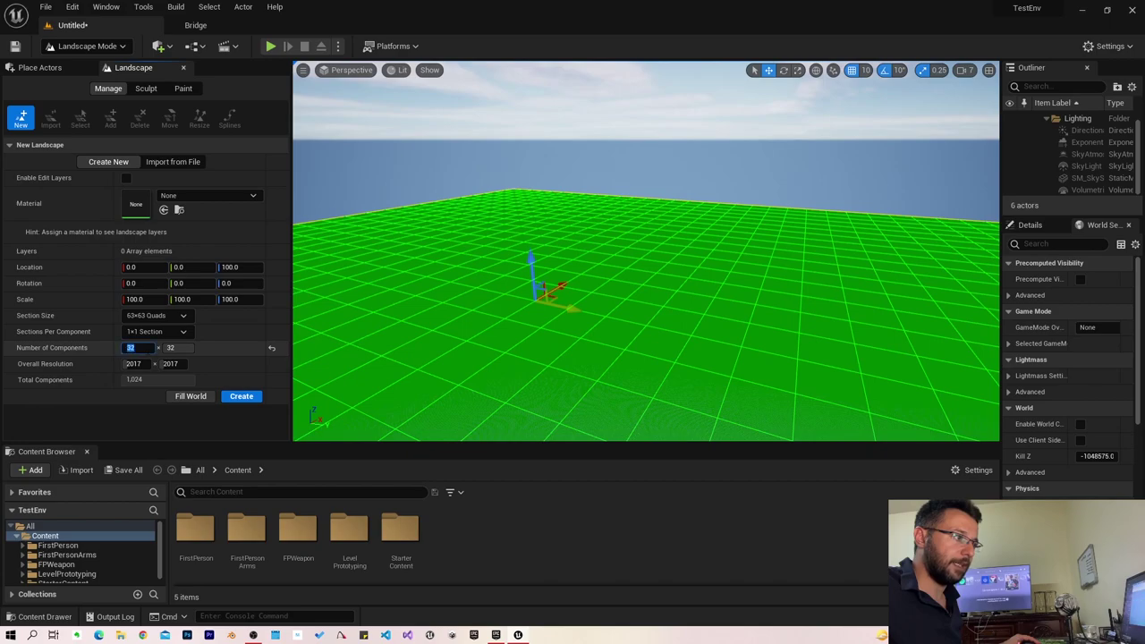
left_click_drag(169, 348, 134, 348)
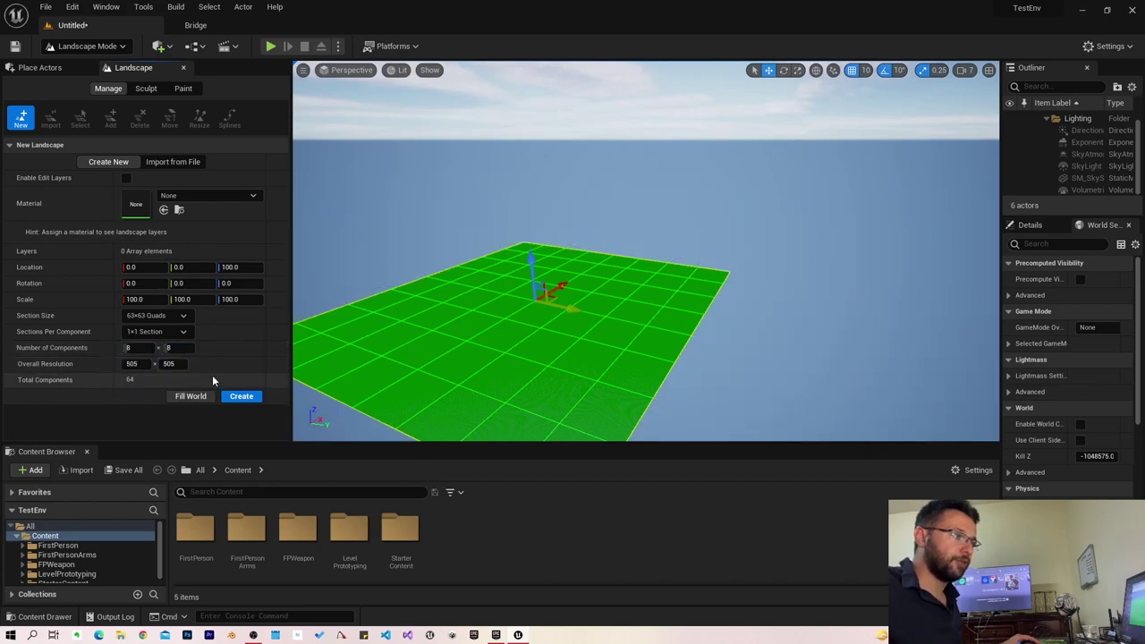
right_click_drag(442, 305, 442, 340)
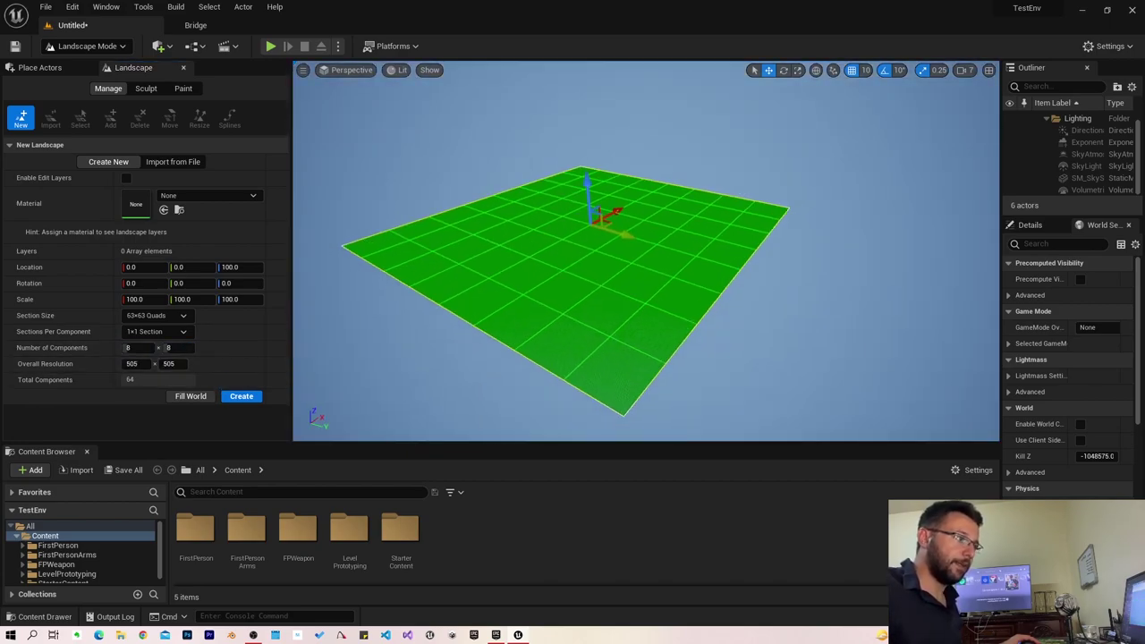
Try Fill World, then re-enter 8×8 components for a 505×505 landscape.
left_click(187, 397)
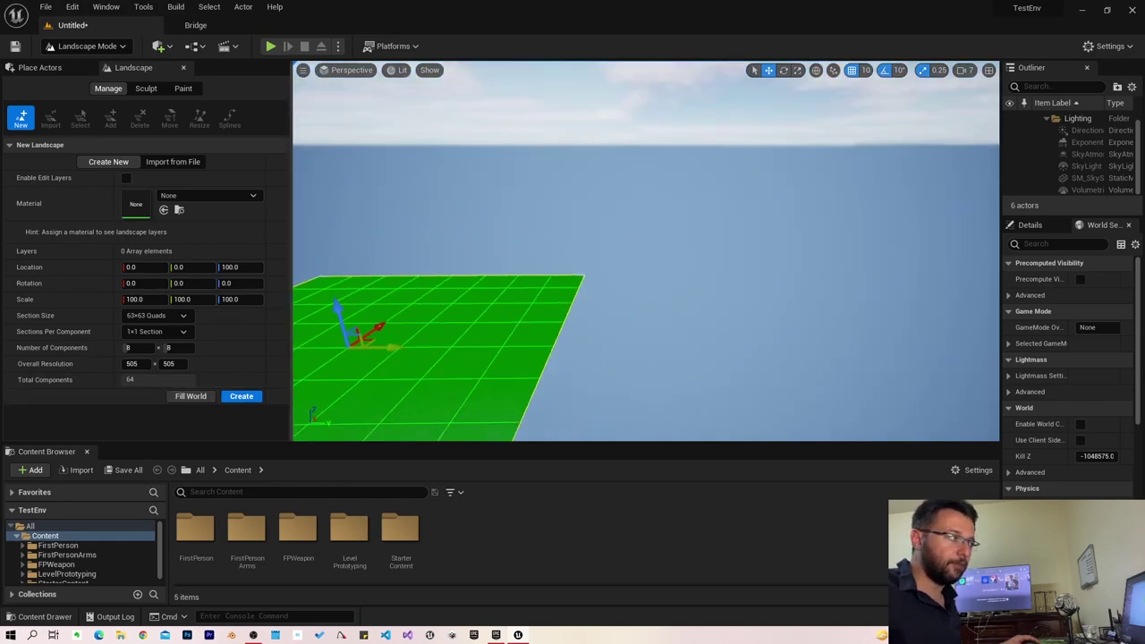
left_click(185, 398)
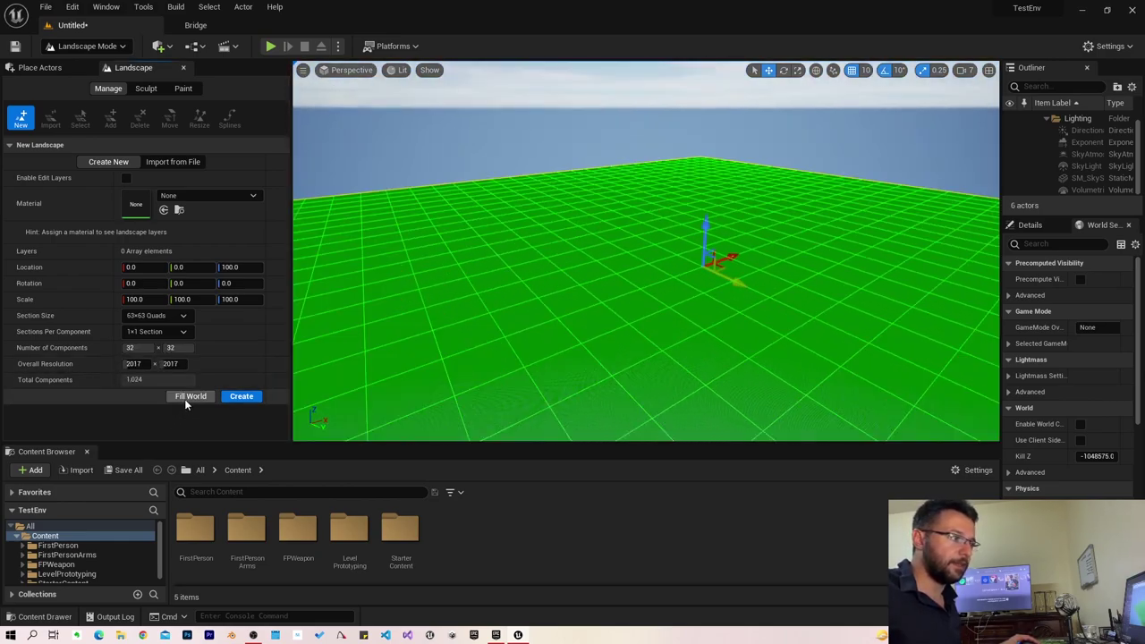
right_click_drag(577, 305, 591, 299)
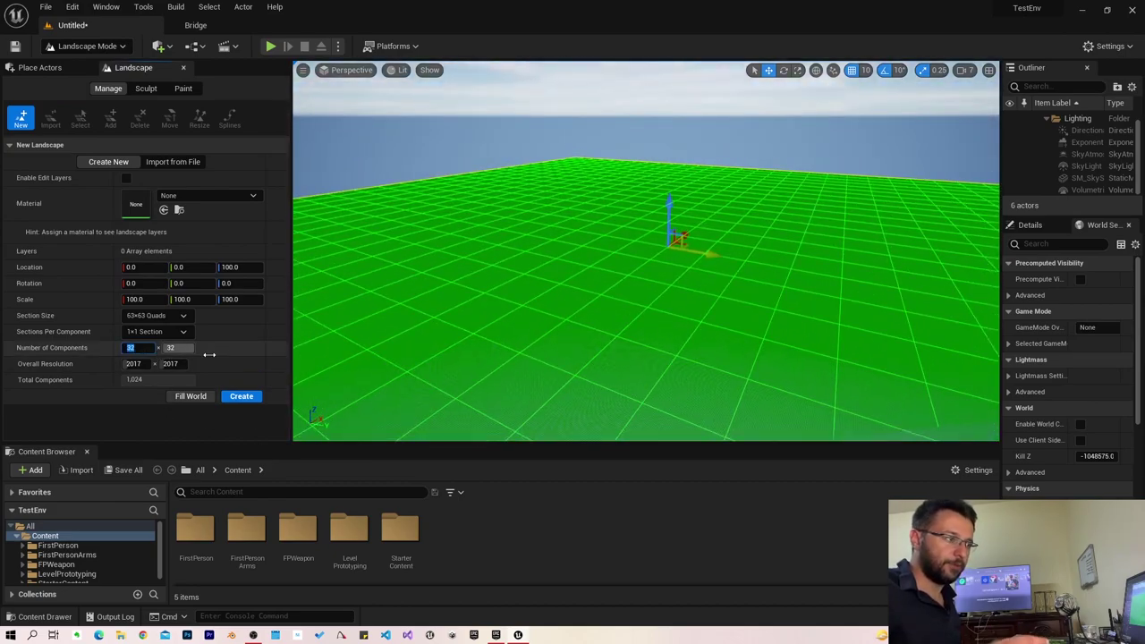
type("8")
key("Tab")
type("8")
key("Return")
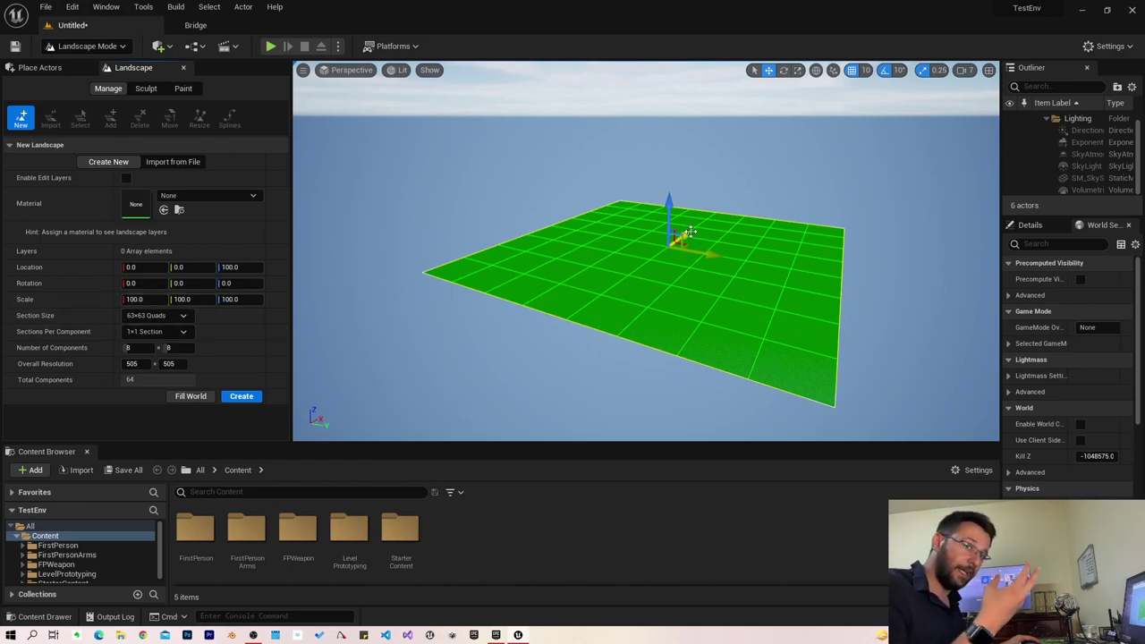
Create the flat 8×8 landscape, play-test it in first person, then stop and view it from above.
left_click(240, 395)
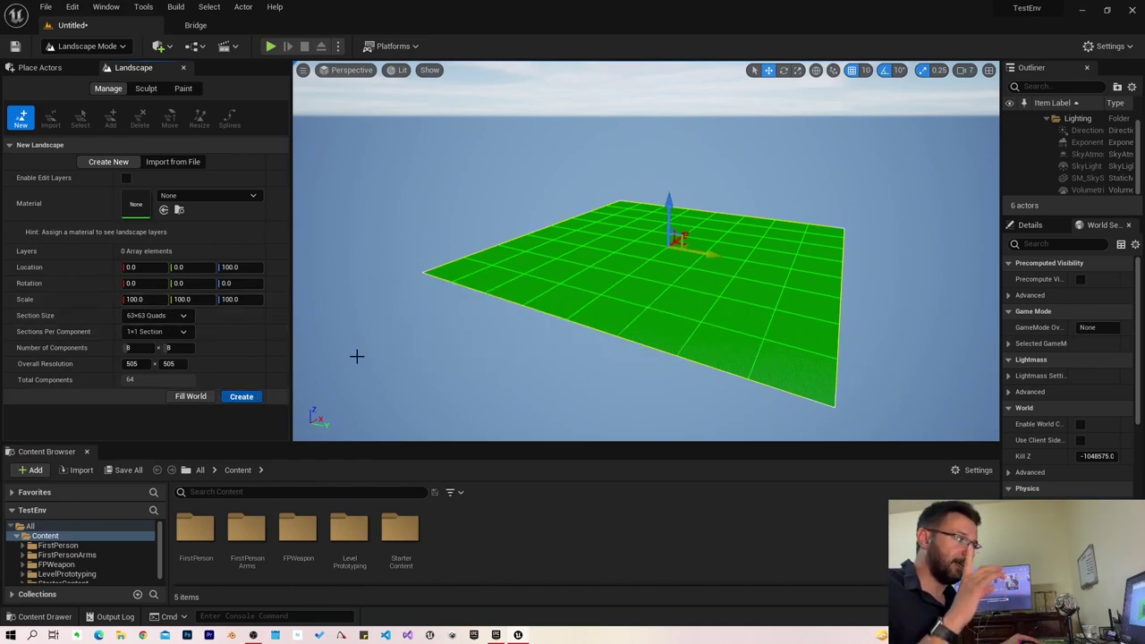
mouse_move(646, 251)
right_mouse_down()
mouse_move(646, 223)
mouse_move(669, 253)
right_mouse_up()
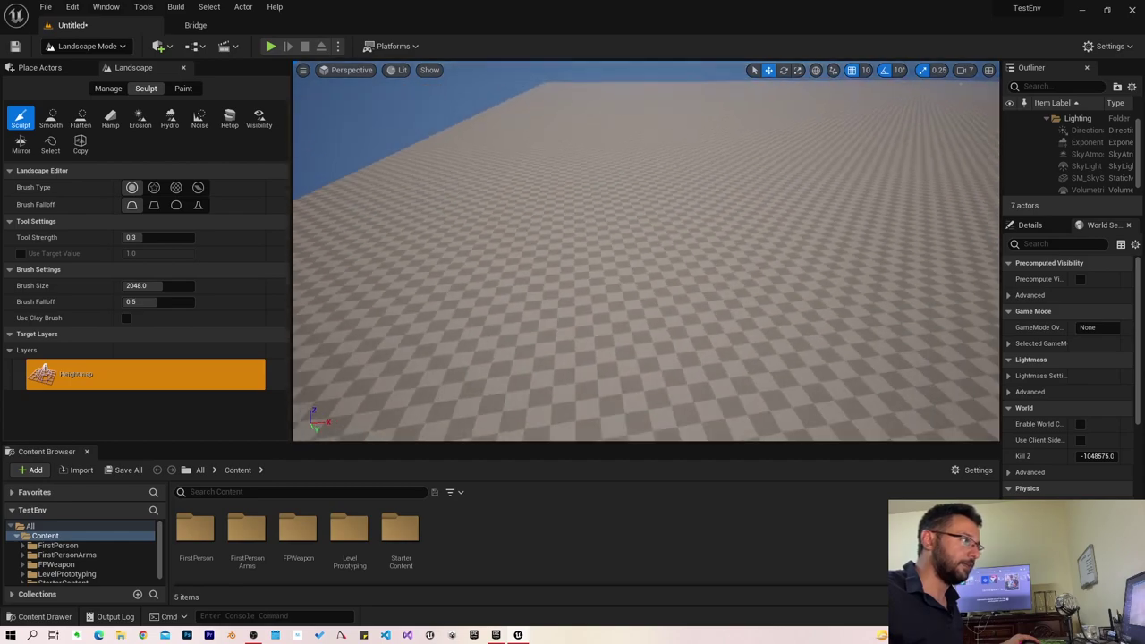
left_click(270, 46)
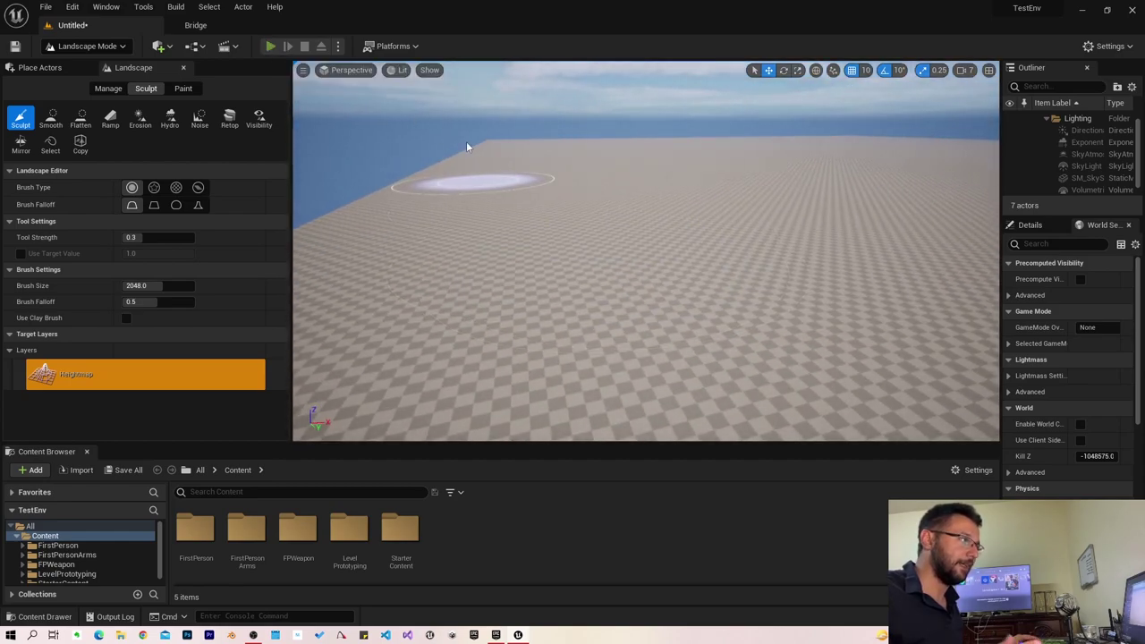
left_click(630, 288)
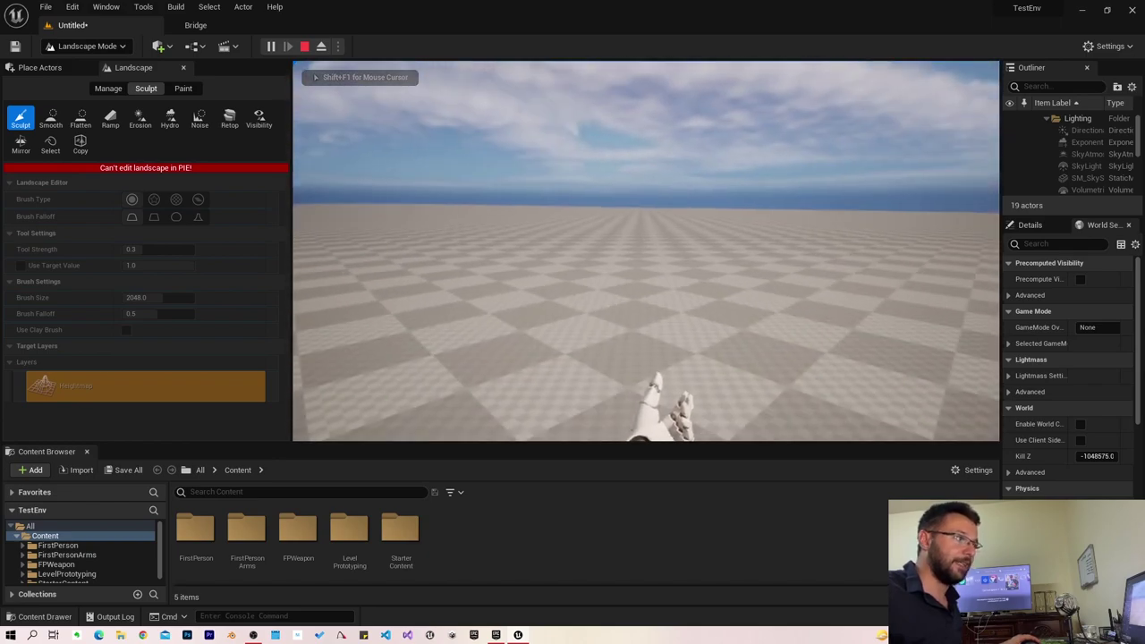
key("Escape")
right_click_drag(534, 249, 534, 250)
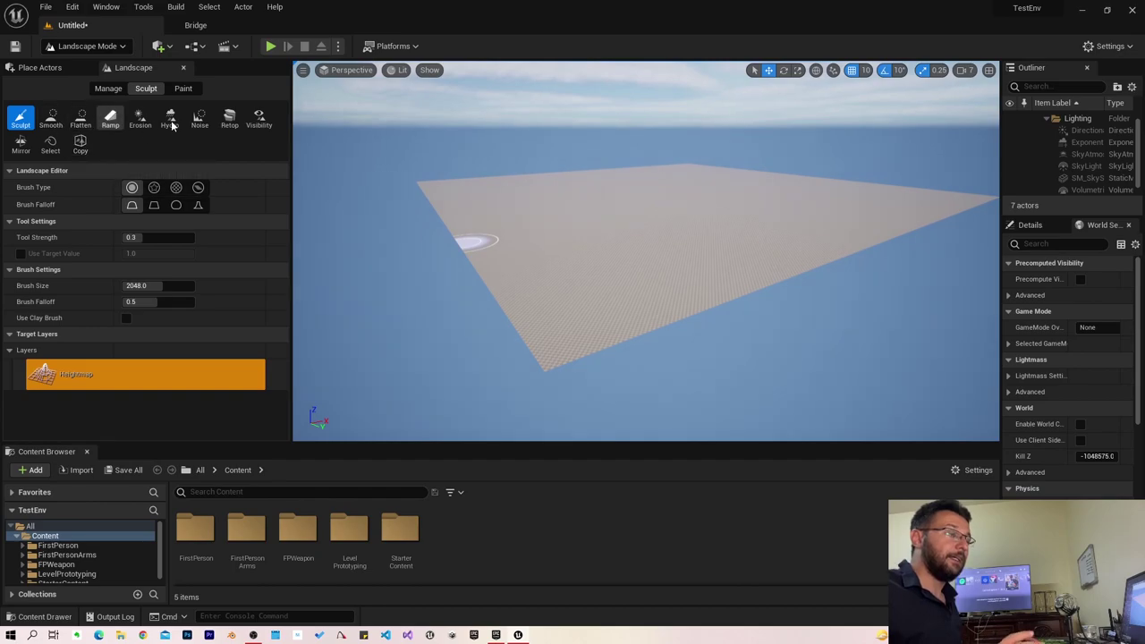
Toggle between the Sculpt and Manage tabs, ending on the landscape Import options with no heightmap chosen.
left_click(107, 88)
left_click(20, 117)
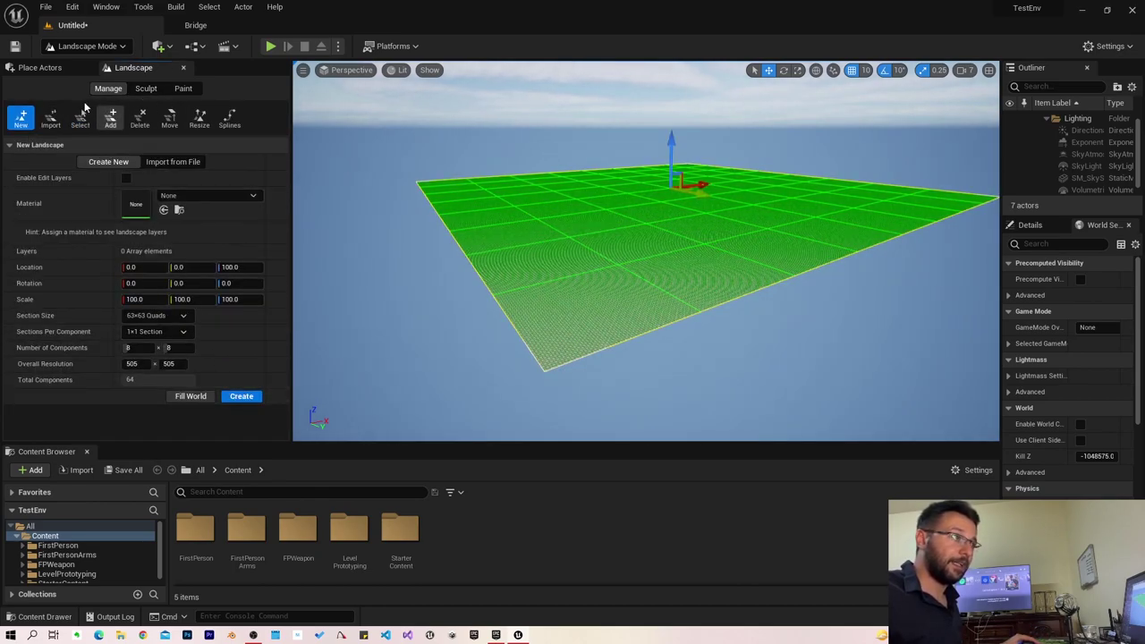
left_click(146, 89)
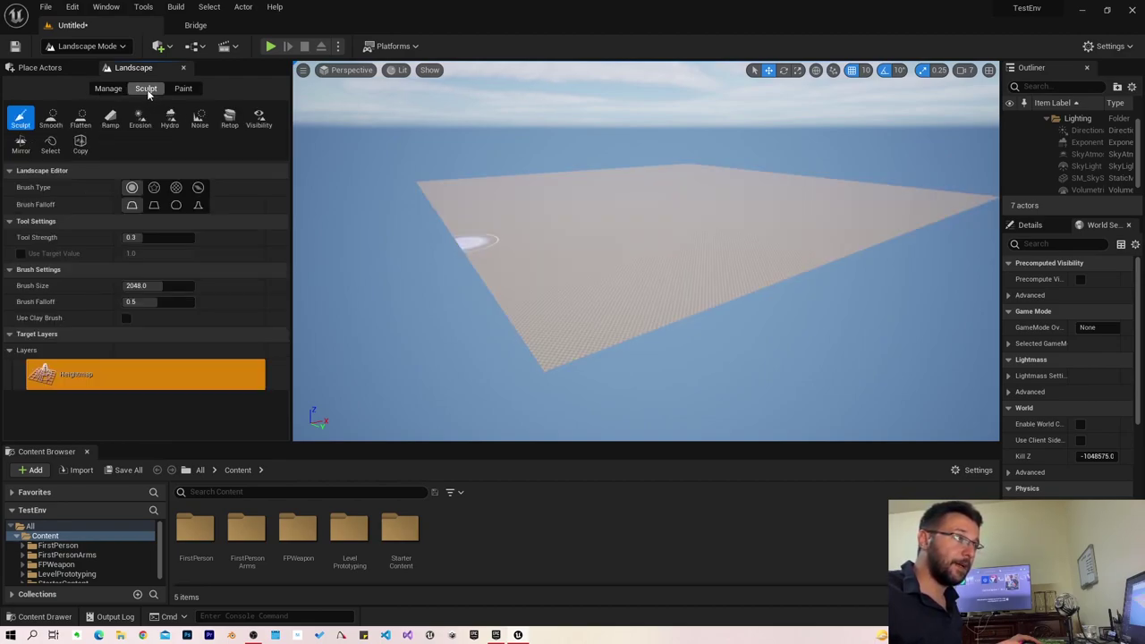
right_click_drag(641, 251, 626, 214)
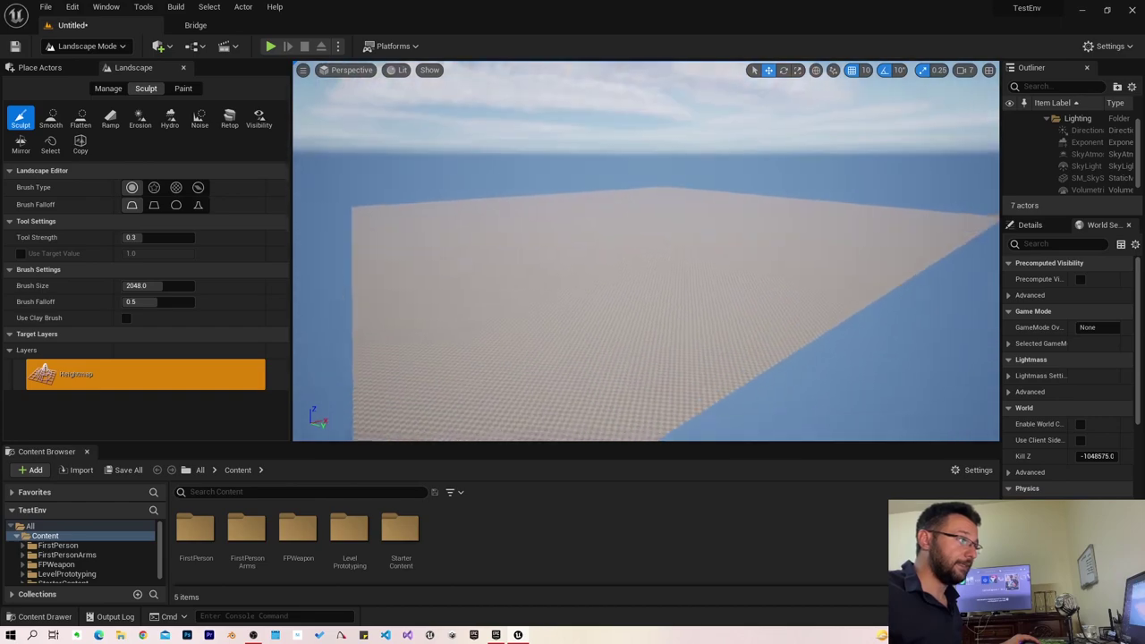
left_click(107, 89)
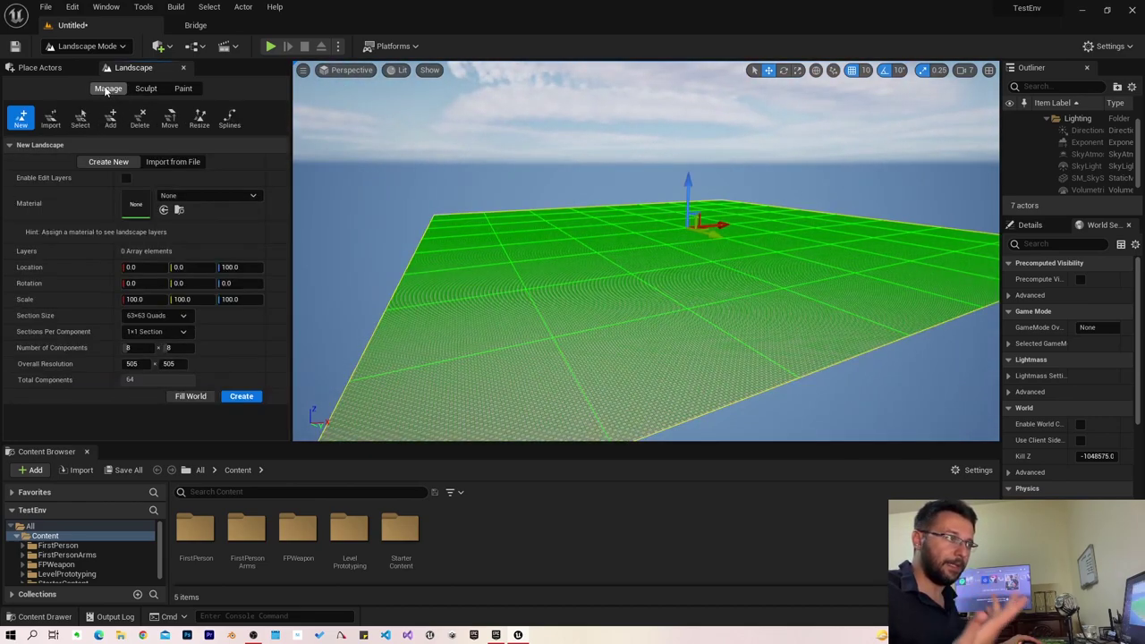
left_click(51, 116)
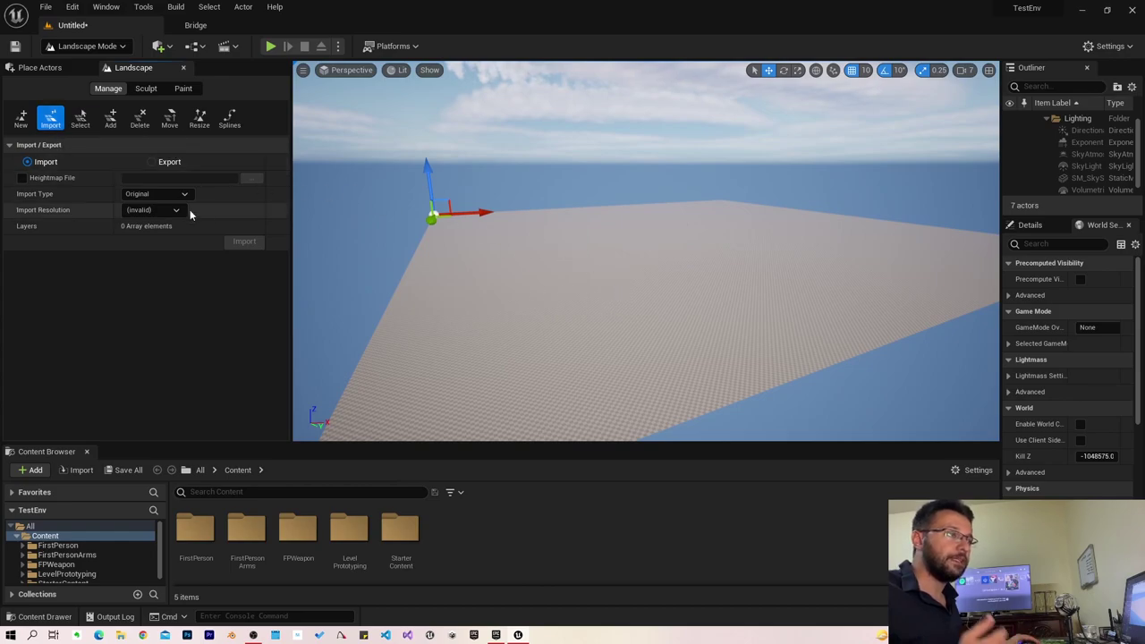
right_click_drag(396, 194, 385, 199)
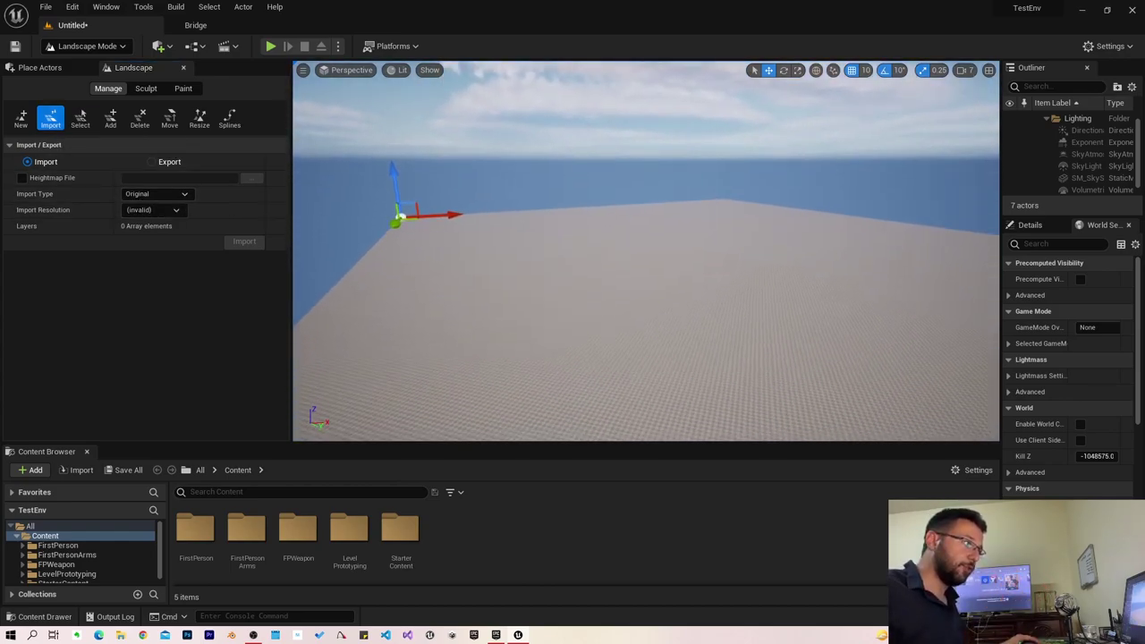
right_click_drag(645, 225, 645, 225)
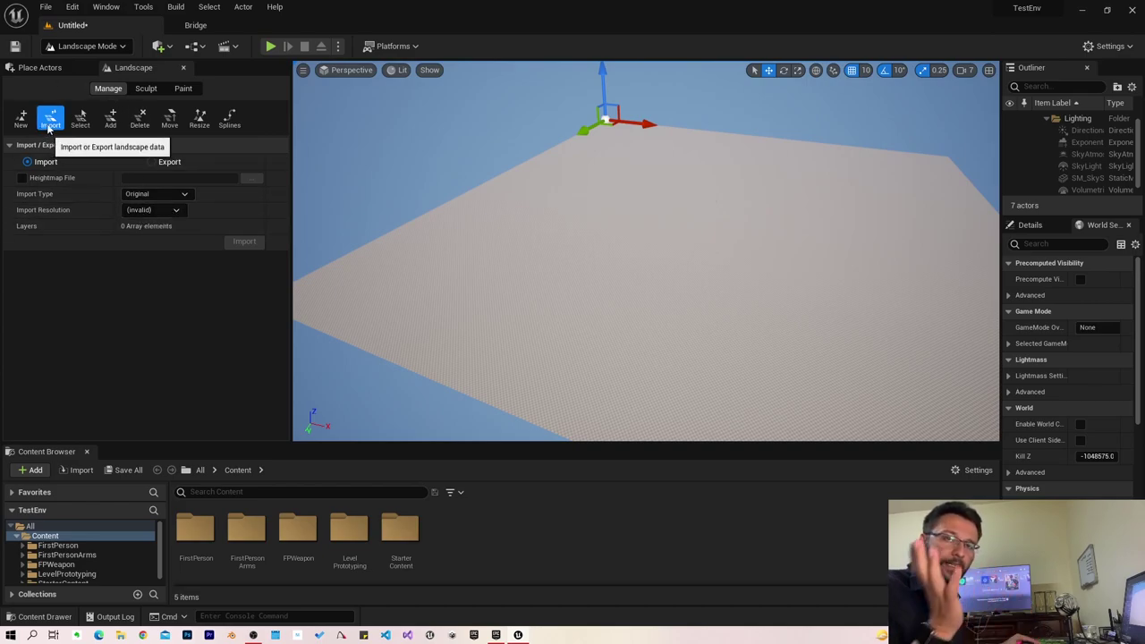
With the Select tool, pick landscape components: a 2×2 block, a far strip and a front component.
left_click(80, 119)
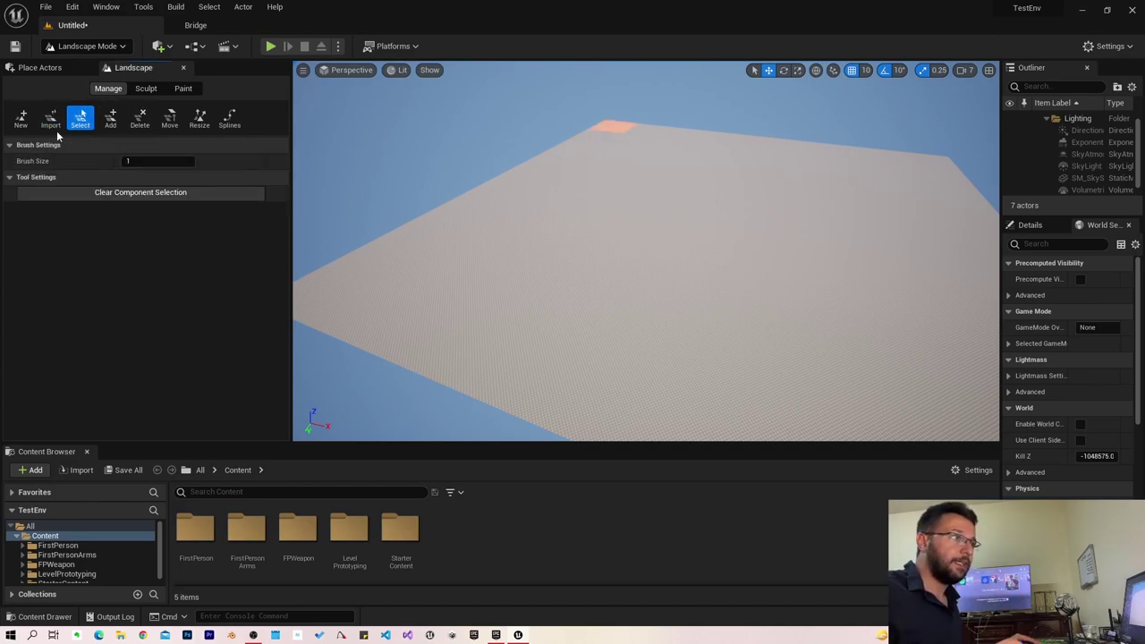
left_click(54, 121)
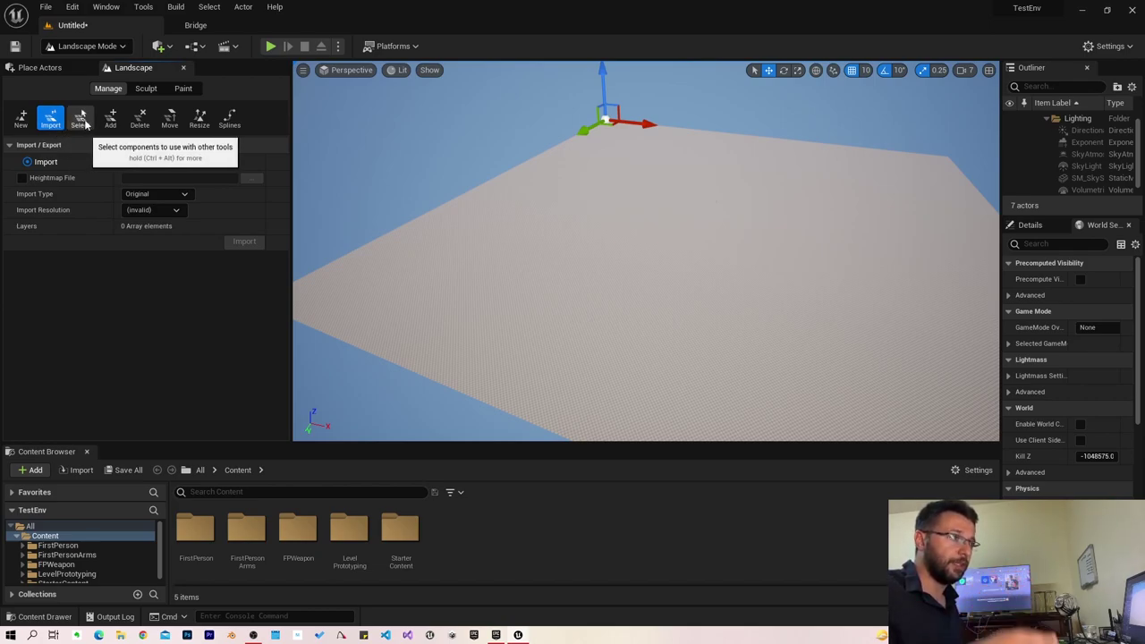
left_click(80, 119)
scroll(577, 229, "up", 3)
scroll(611, 236, "down", 3)
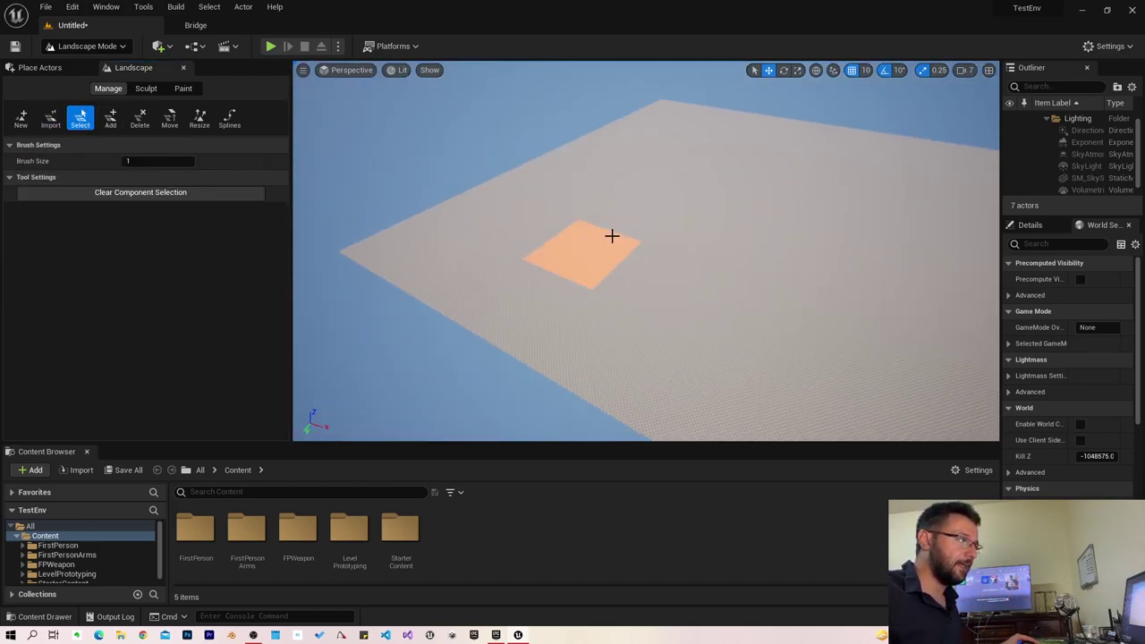
scroll(551, 248, "down", 2)
left_click(552, 248)
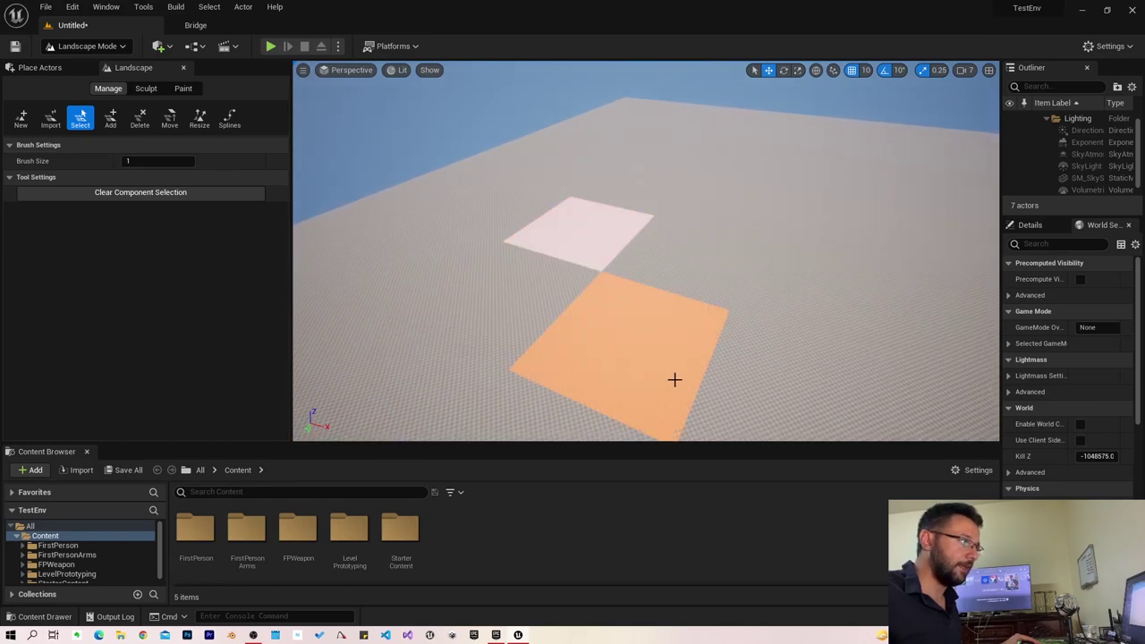
left_click_drag(525, 318, 805, 274)
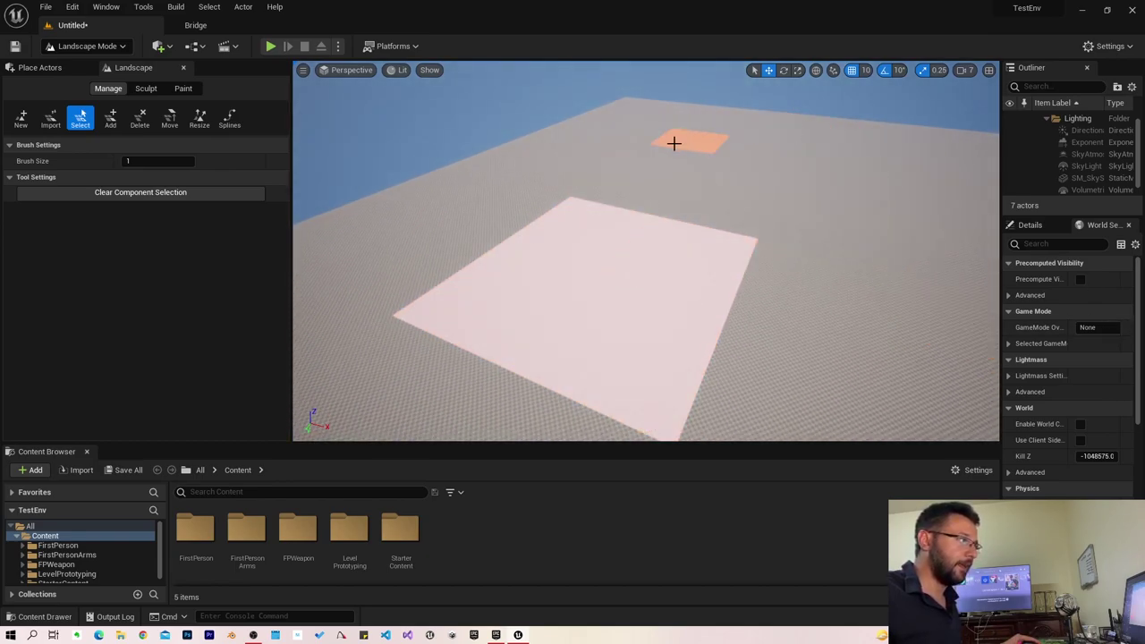
left_click_drag(703, 154, 895, 179)
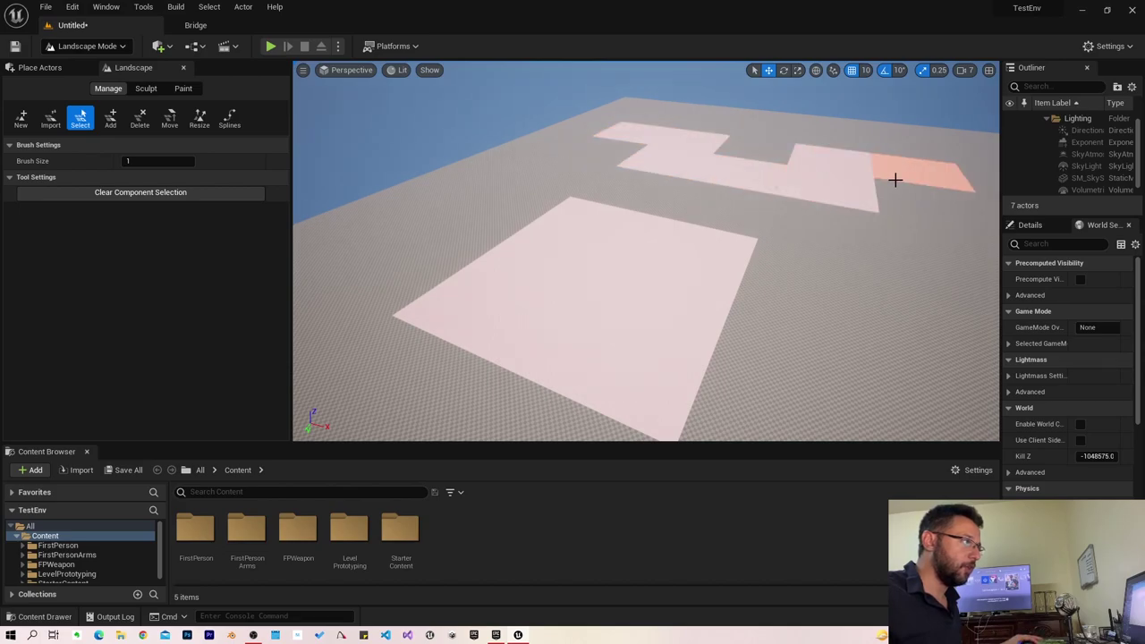
left_click(752, 274)
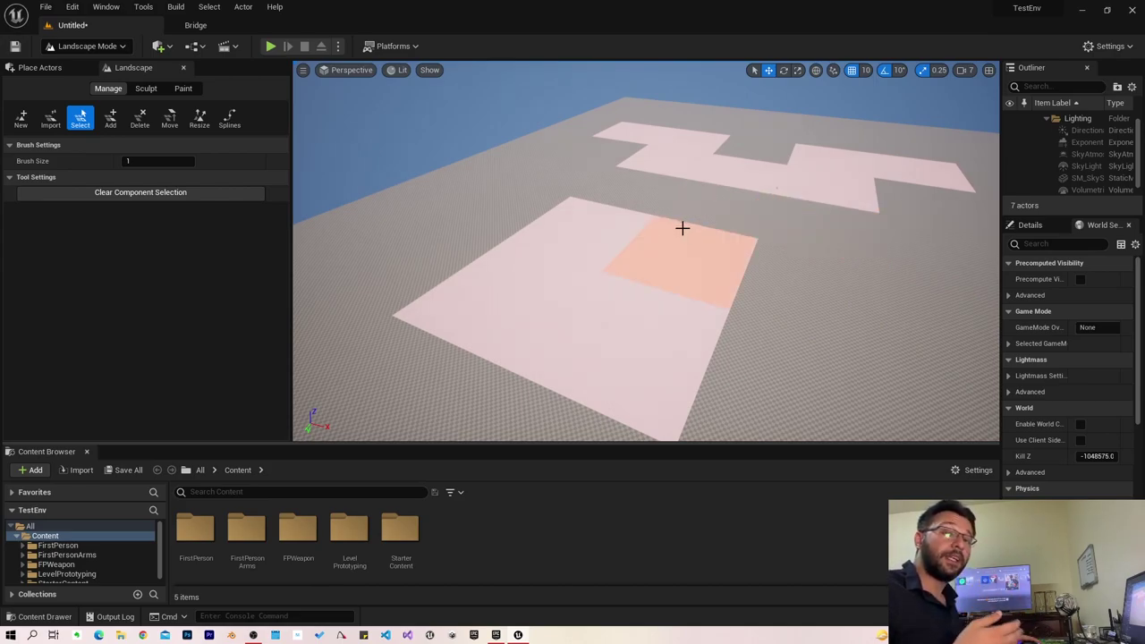
Delete the selected components, undo the deletion, and clear the component selection.
left_click(140, 117)
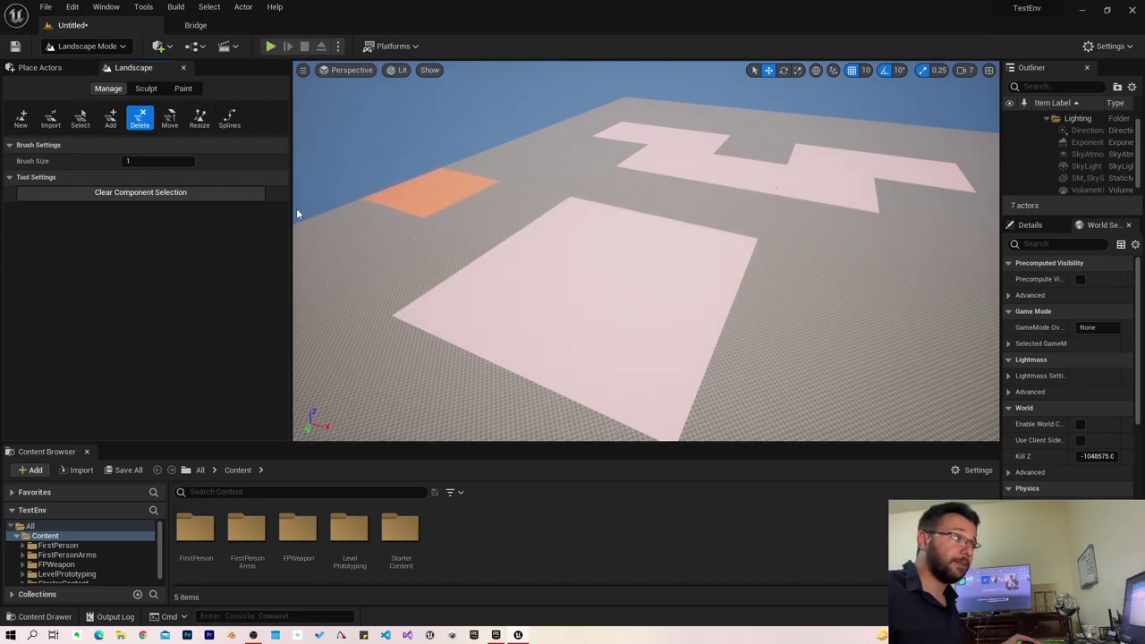
left_click(570, 258)
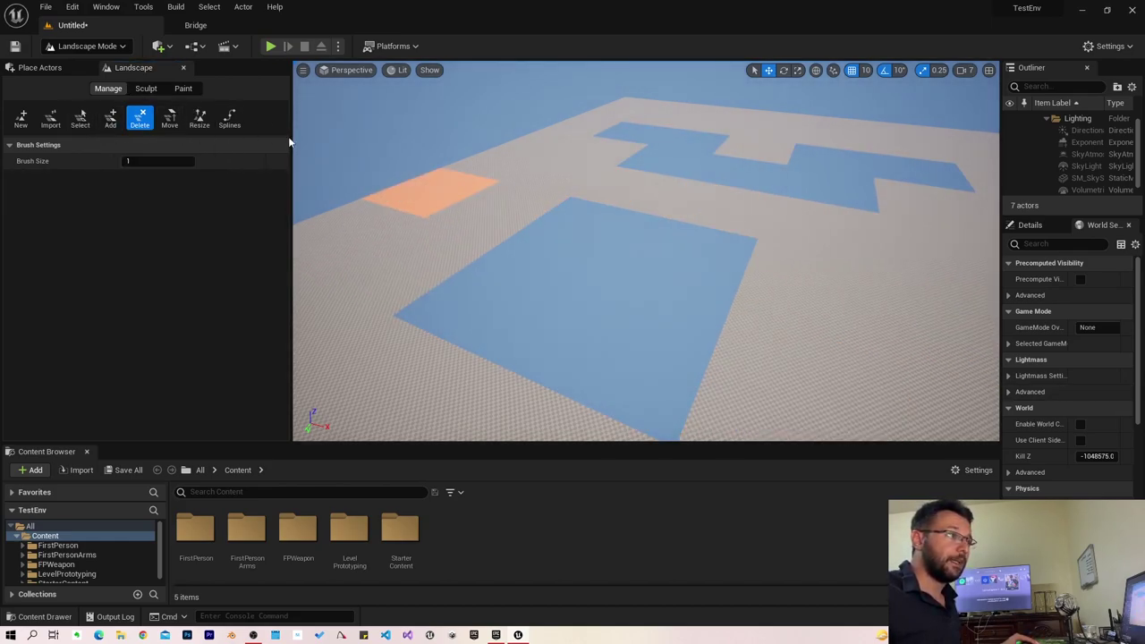
key("ctrl+z")
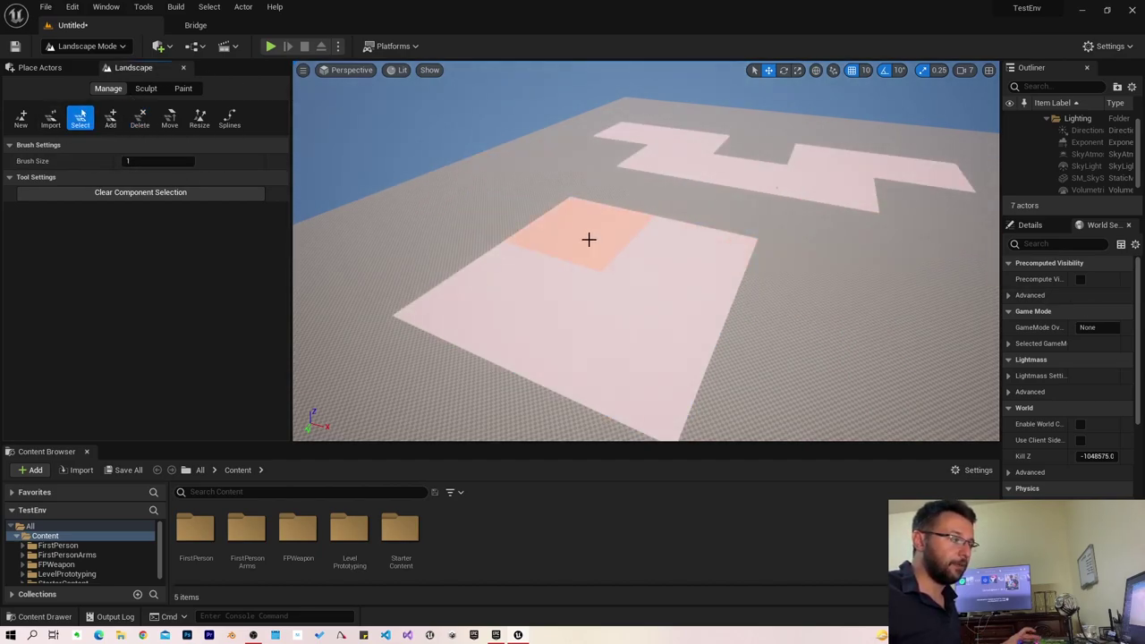
left_click_drag(589, 240, 715, 286, "shift")
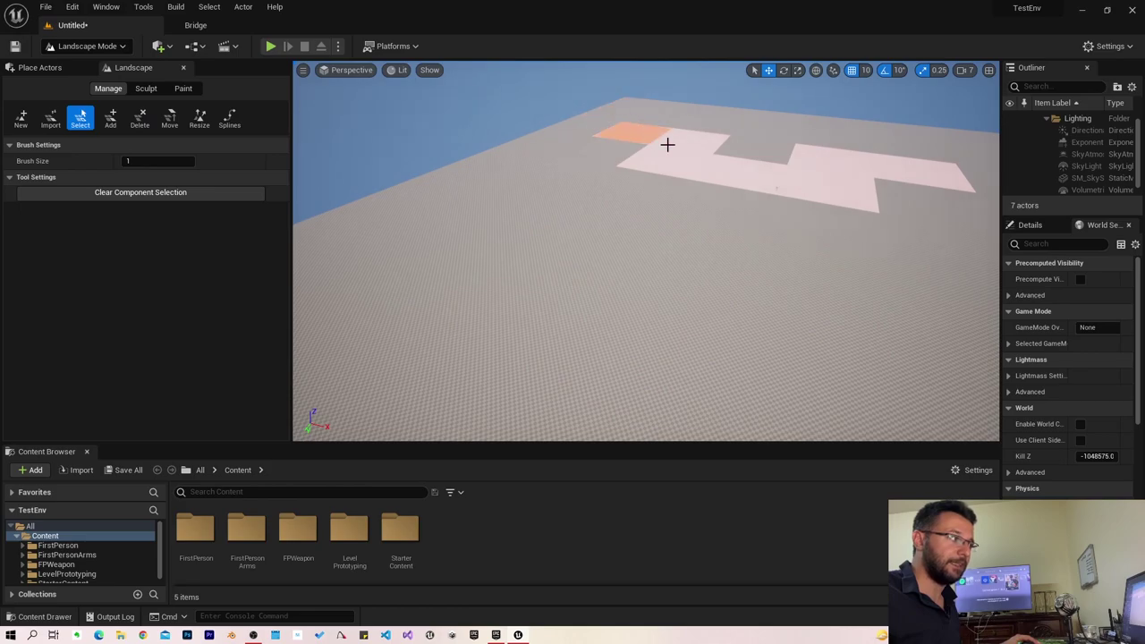
left_click_drag(667, 144, 948, 174, "shift")
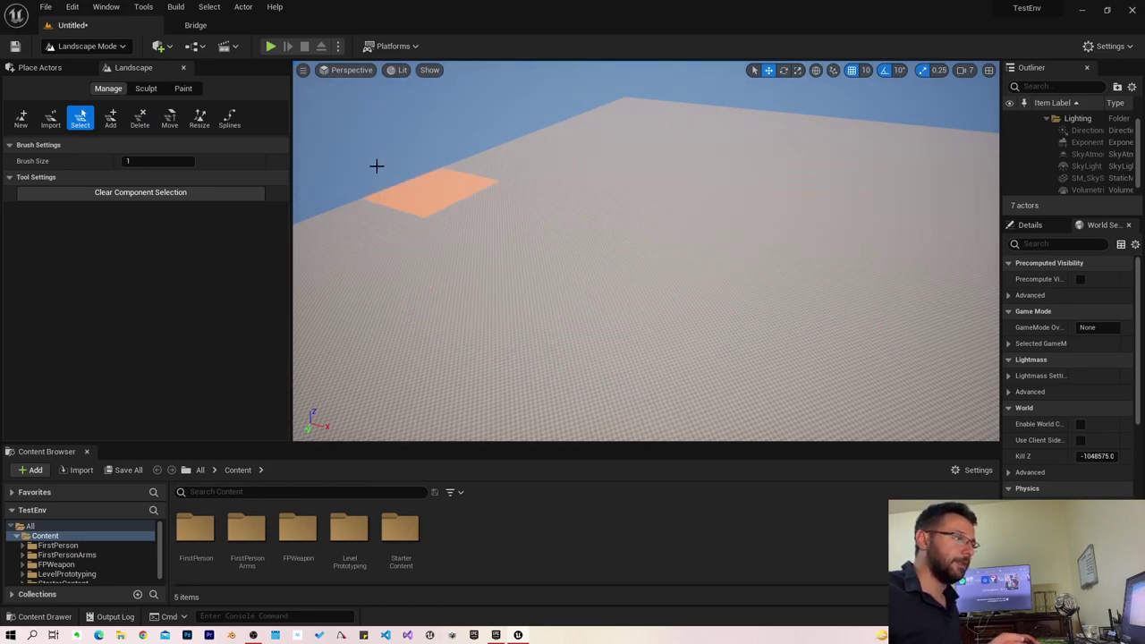
Add a new landscape component beyond the landscape edge.
left_click(113, 120)
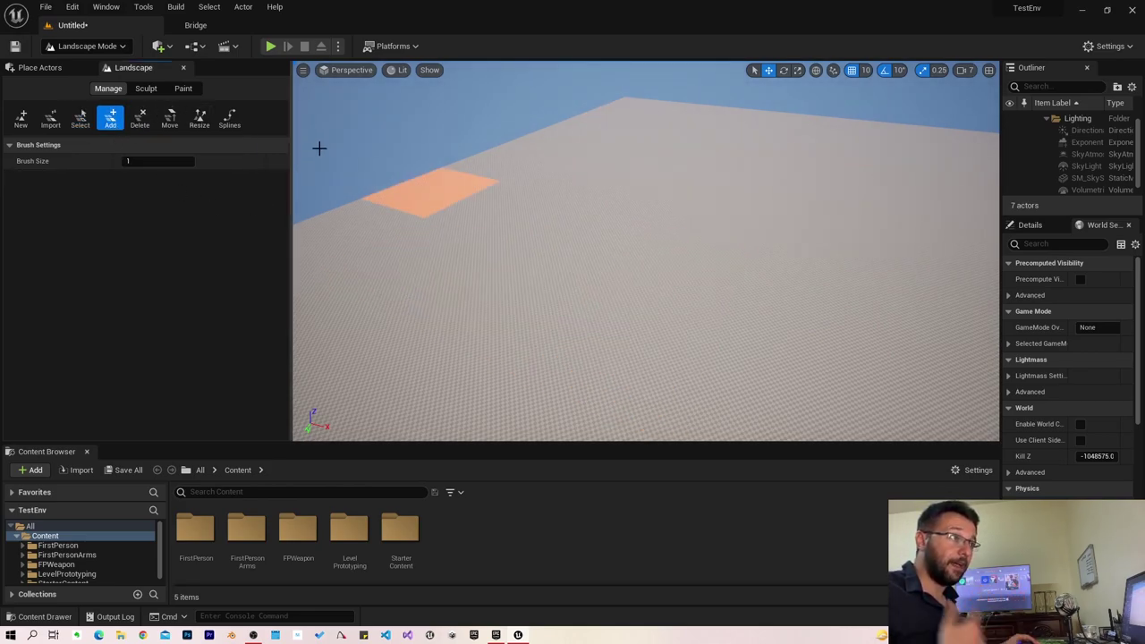
mouse_move(532, 102)
right_mouse_down()
mouse_move(447, 81)
mouse_move(577, 284)
right_mouse_up()
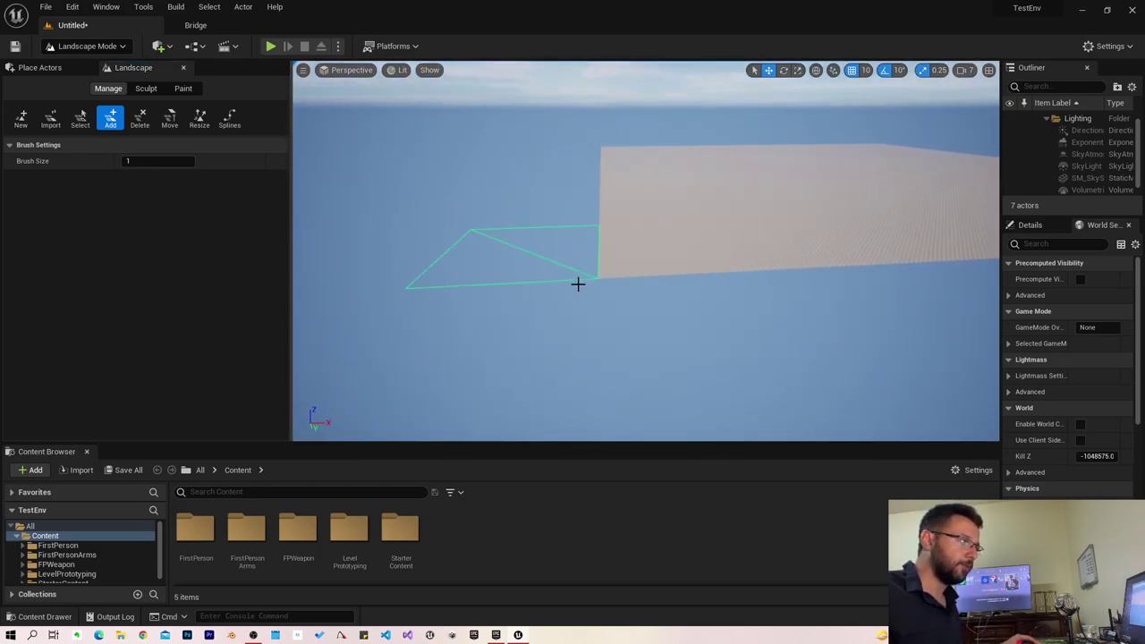
left_click(558, 256)
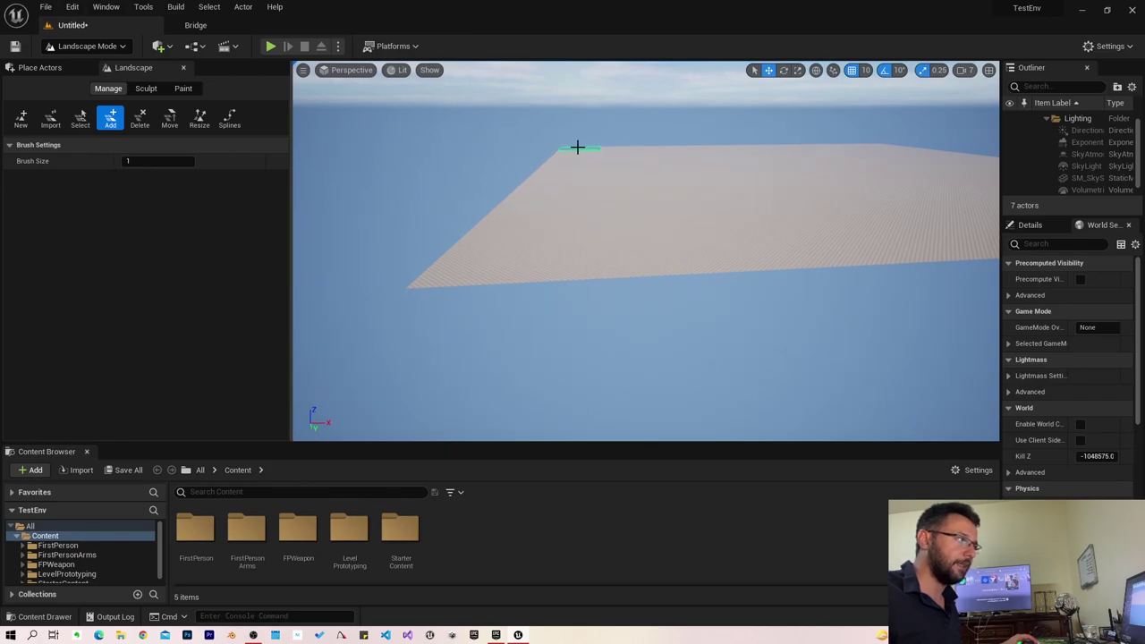
right_click_drag(576, 146, 457, 178)
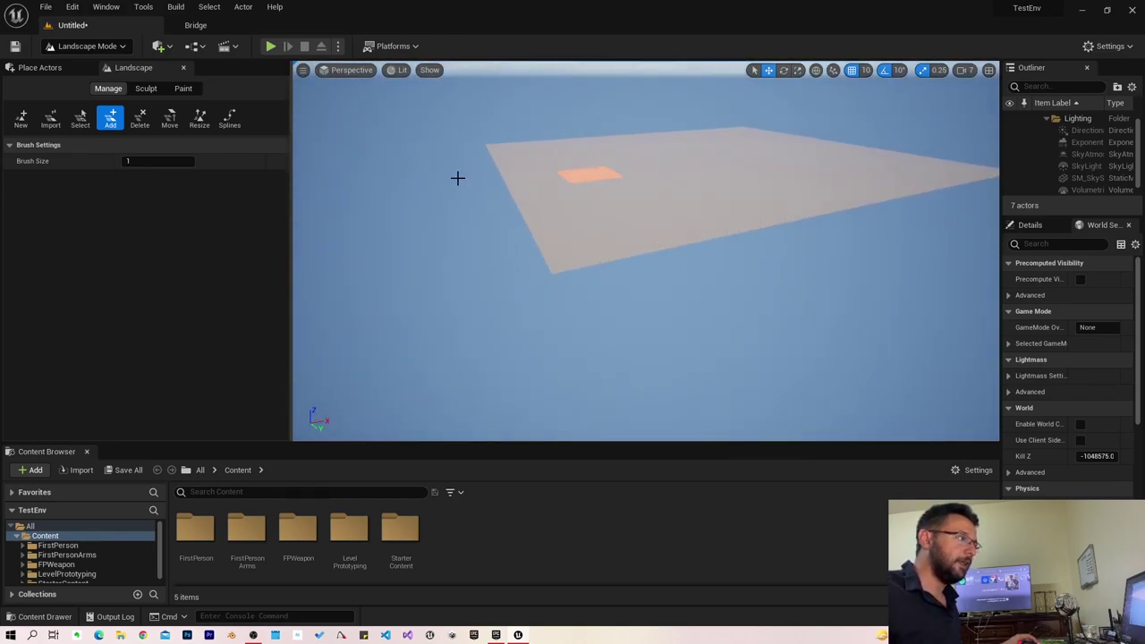
Delete two edge components to leave a notch, then add both back to fill it.
left_click(140, 117)
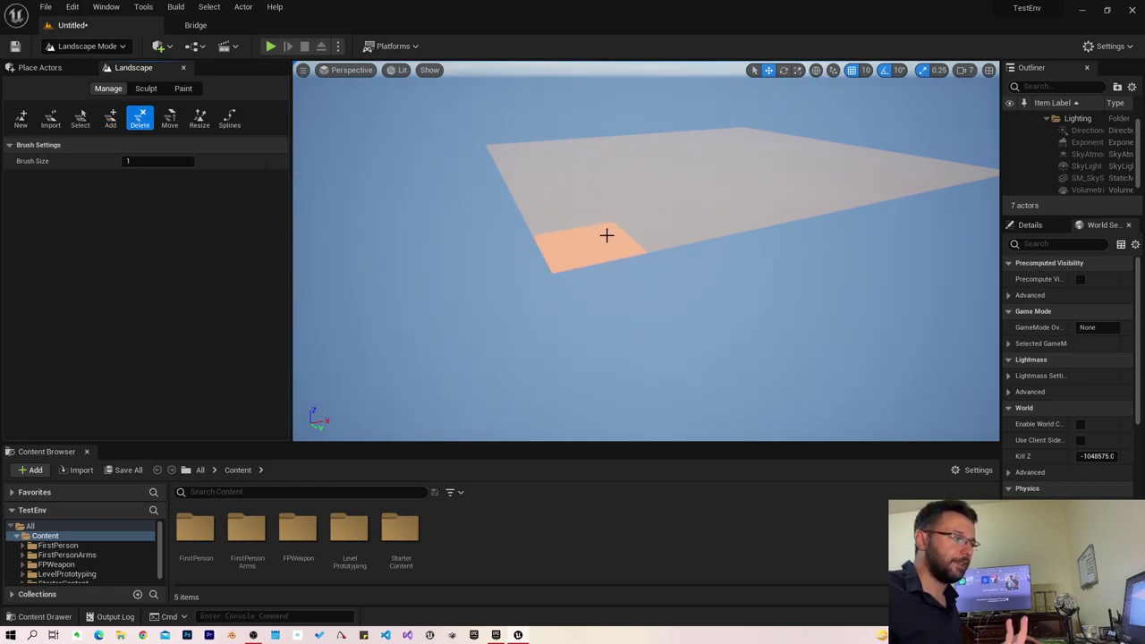
left_click(637, 213)
left_click(666, 233)
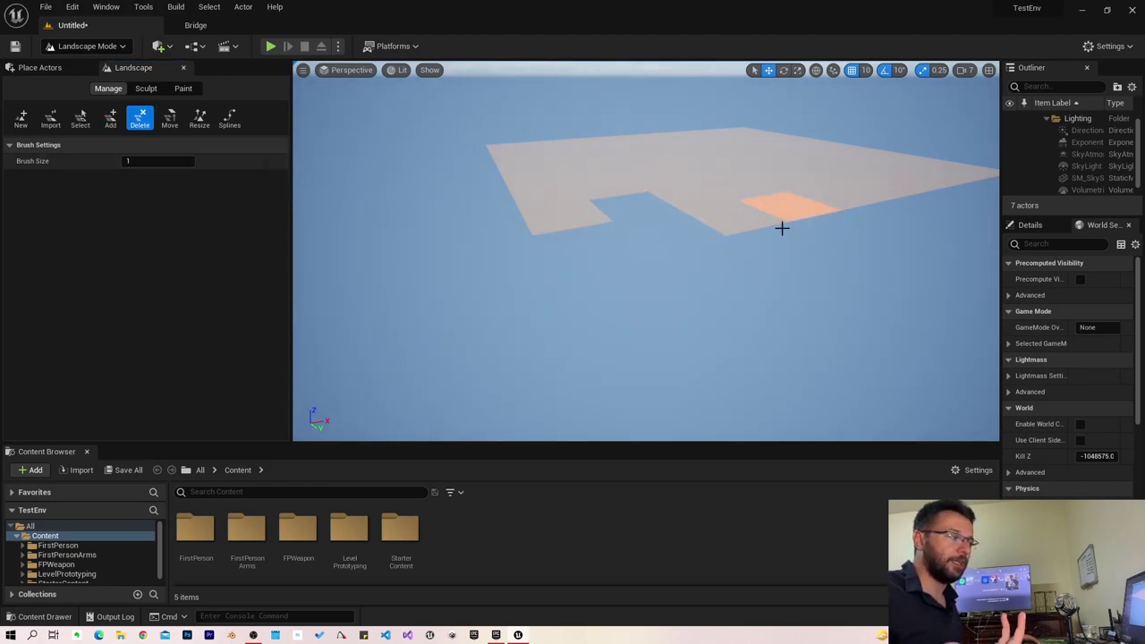
left_click(110, 117)
left_click(610, 245)
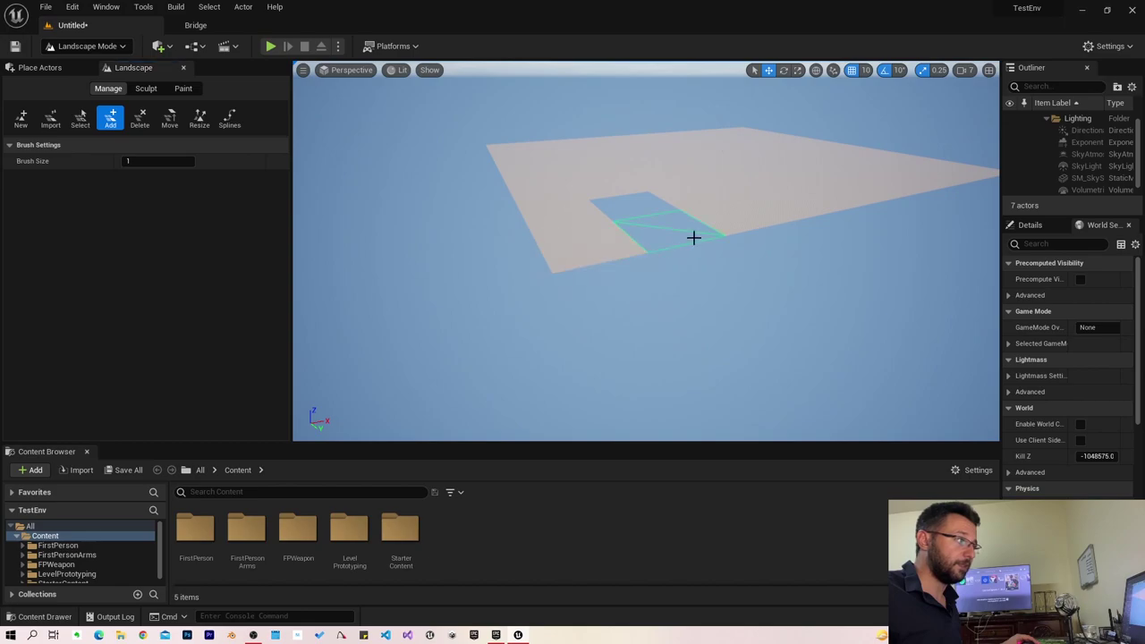
left_click(689, 236)
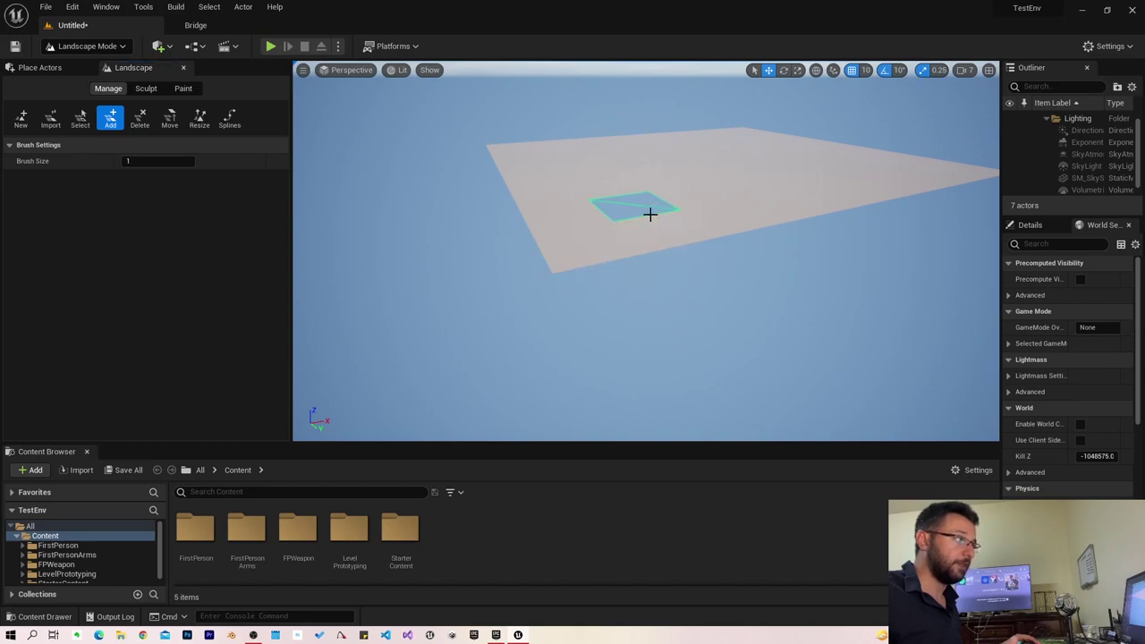
left_click(169, 118)
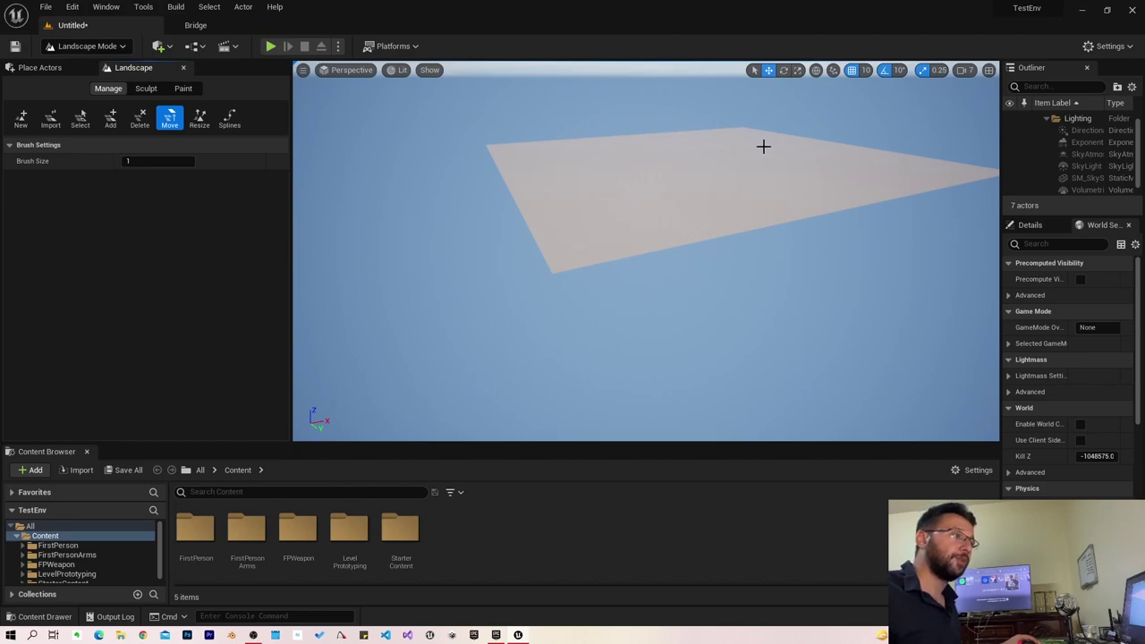
Resize the landscape to a 255x255 Quads section size and apply it.
left_click(199, 123)
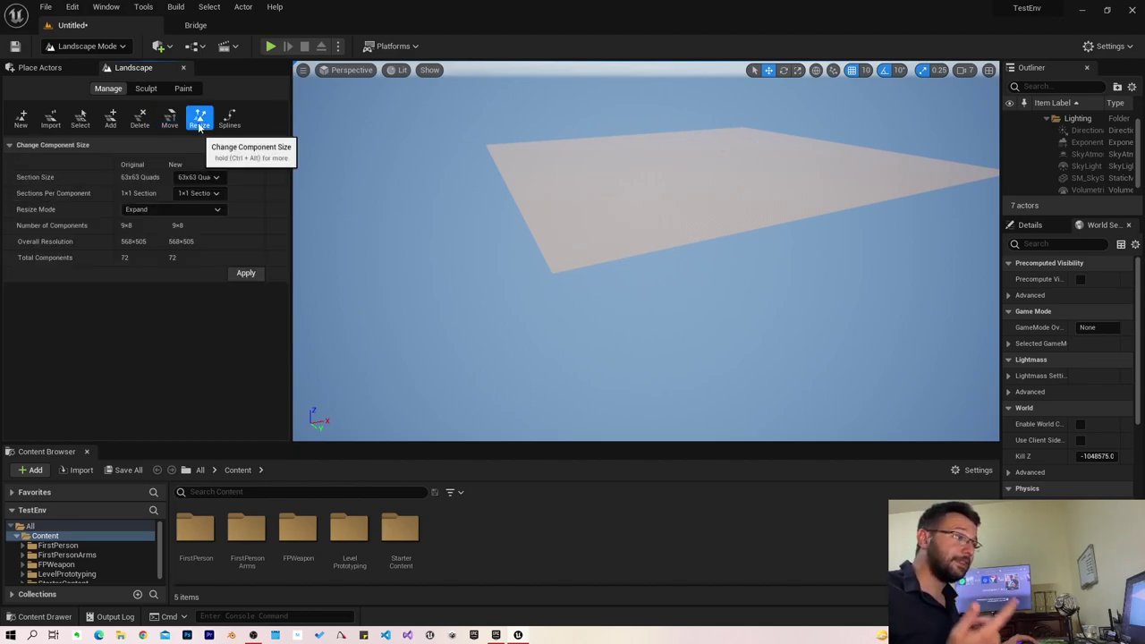
left_click(21, 117)
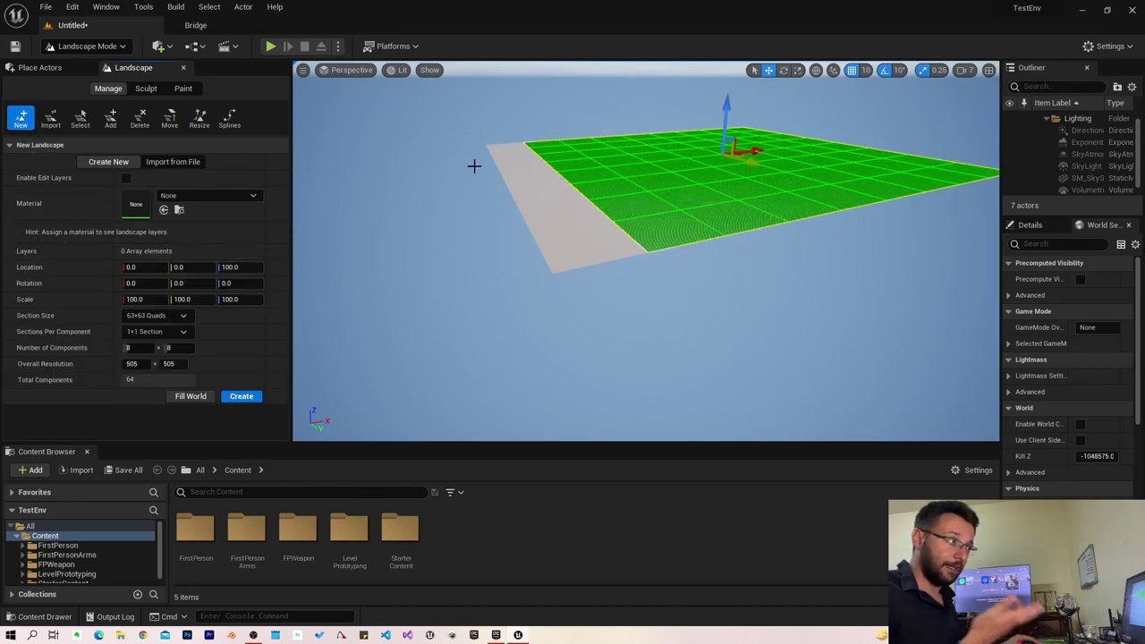
left_click(202, 118)
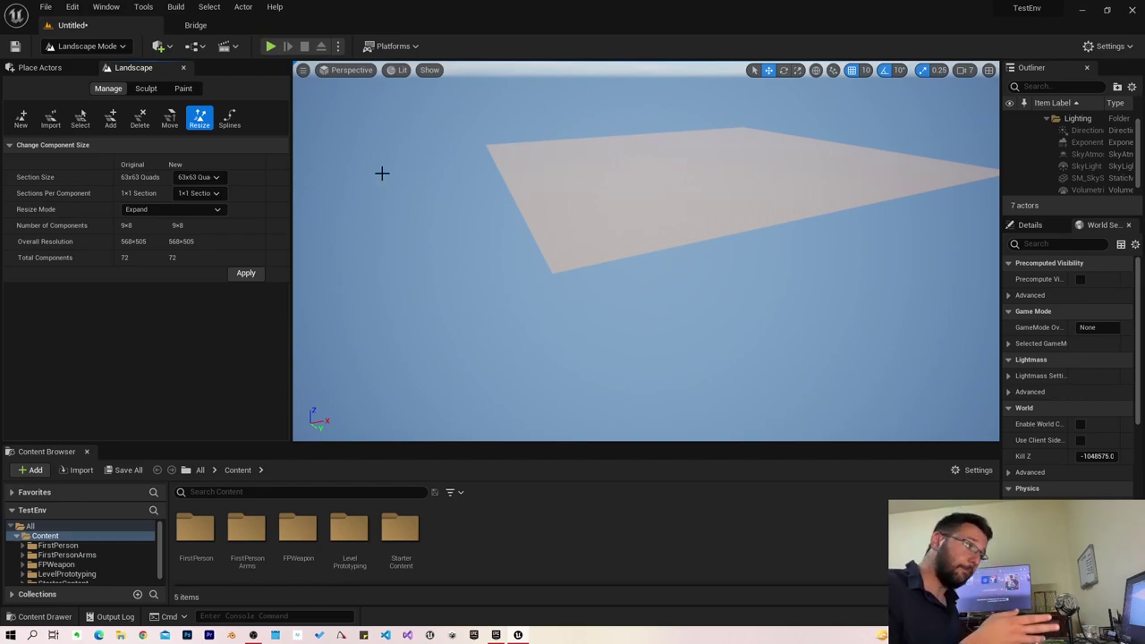
left_click(198, 177)
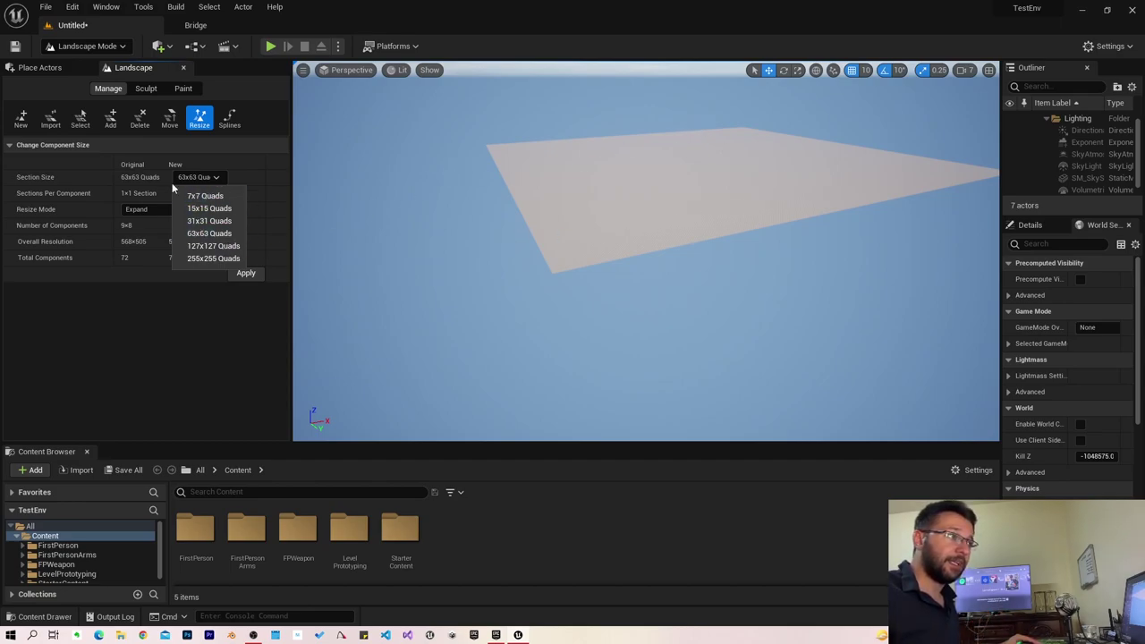
left_click(62, 184)
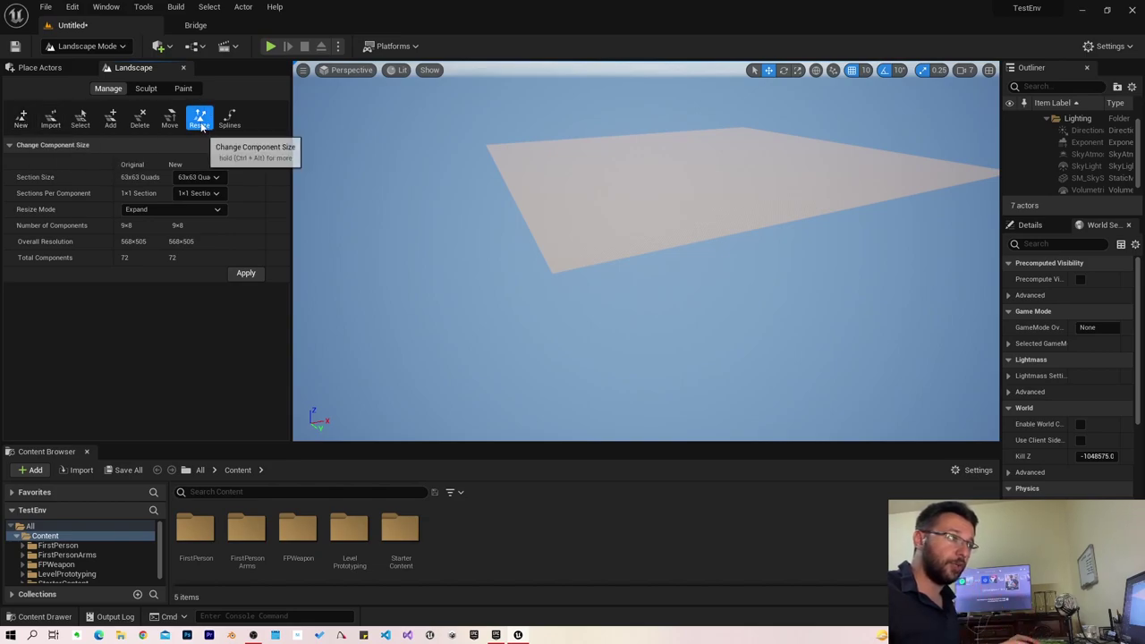
left_click(206, 176)
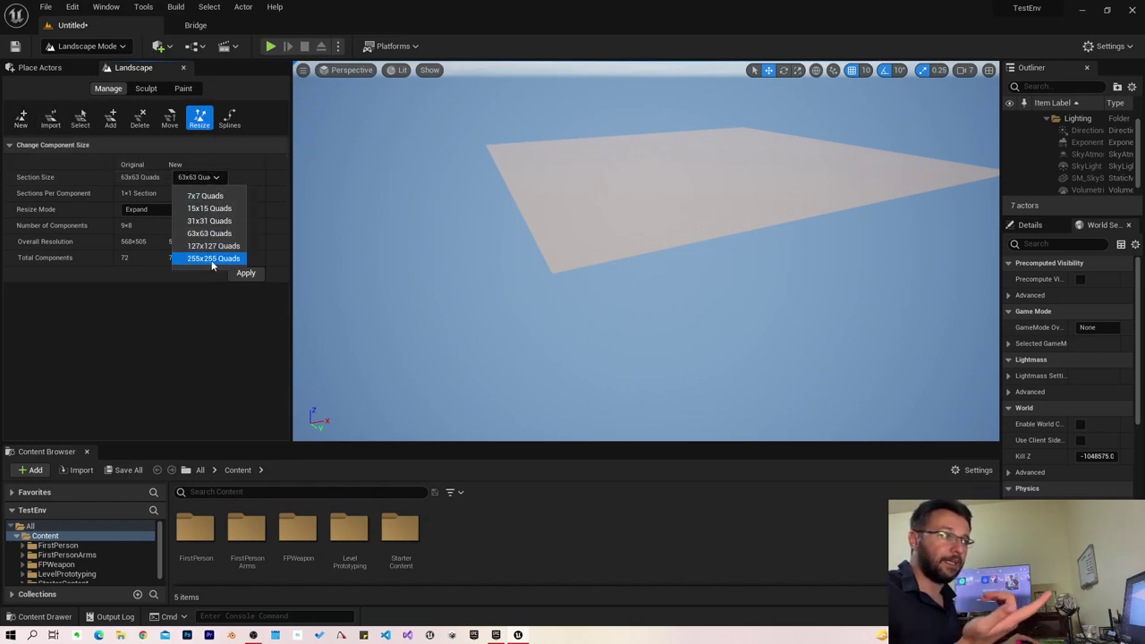
left_click(211, 266)
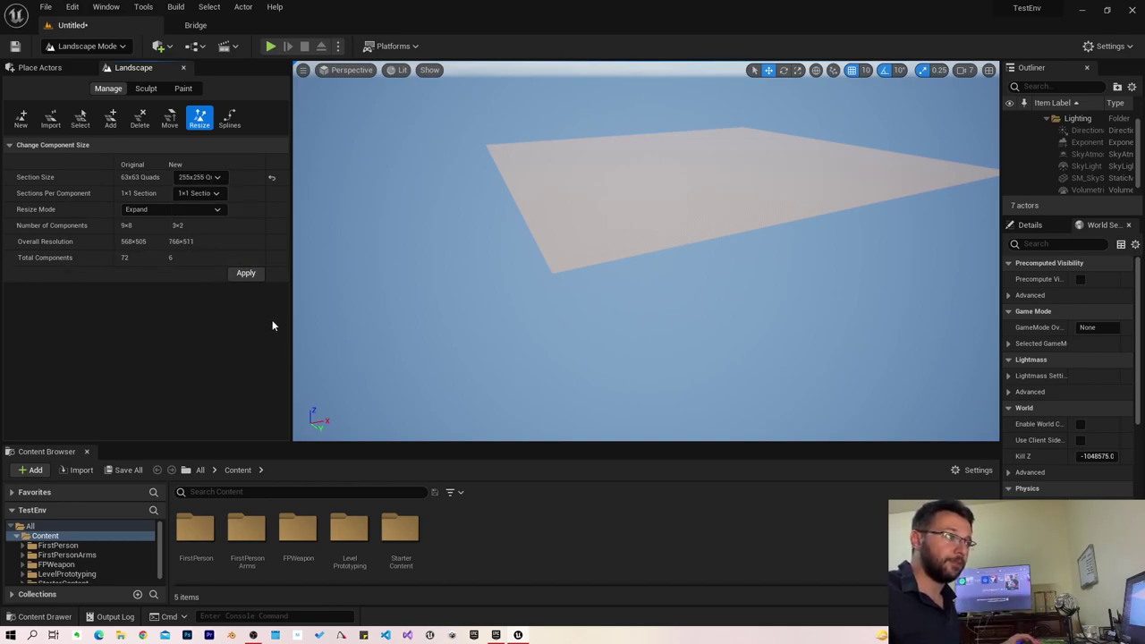
left_click(247, 273)
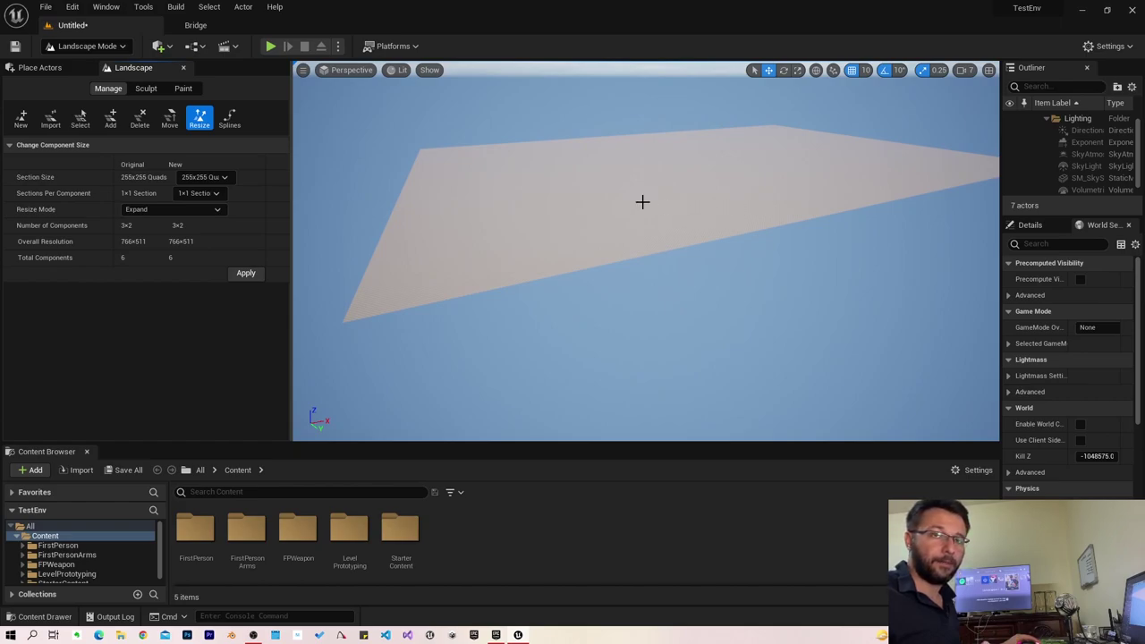
Set the section size back to 63x63 Quads and apply, giving 13x9 components at 820x568.
left_click(212, 177)
left_click(204, 236)
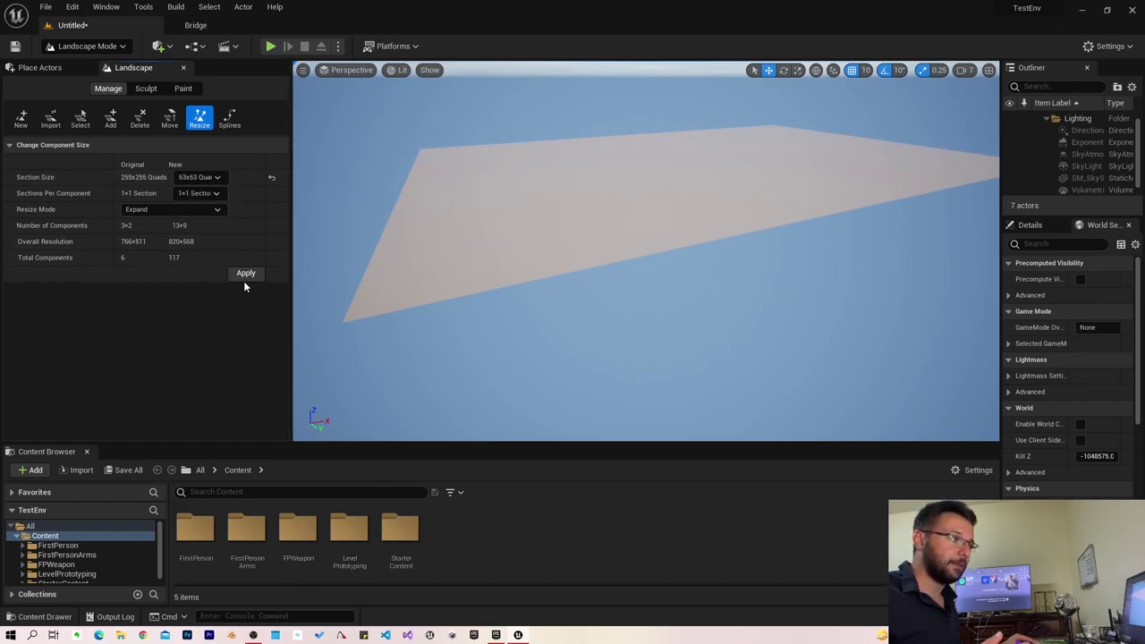
left_click(245, 275)
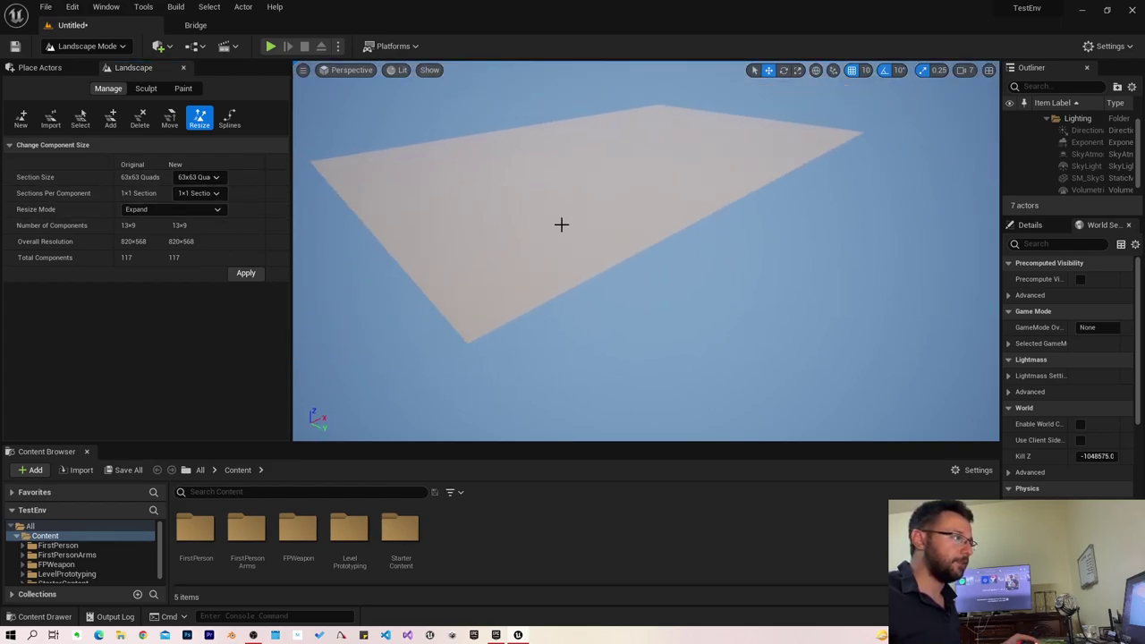
left_click(254, 277)
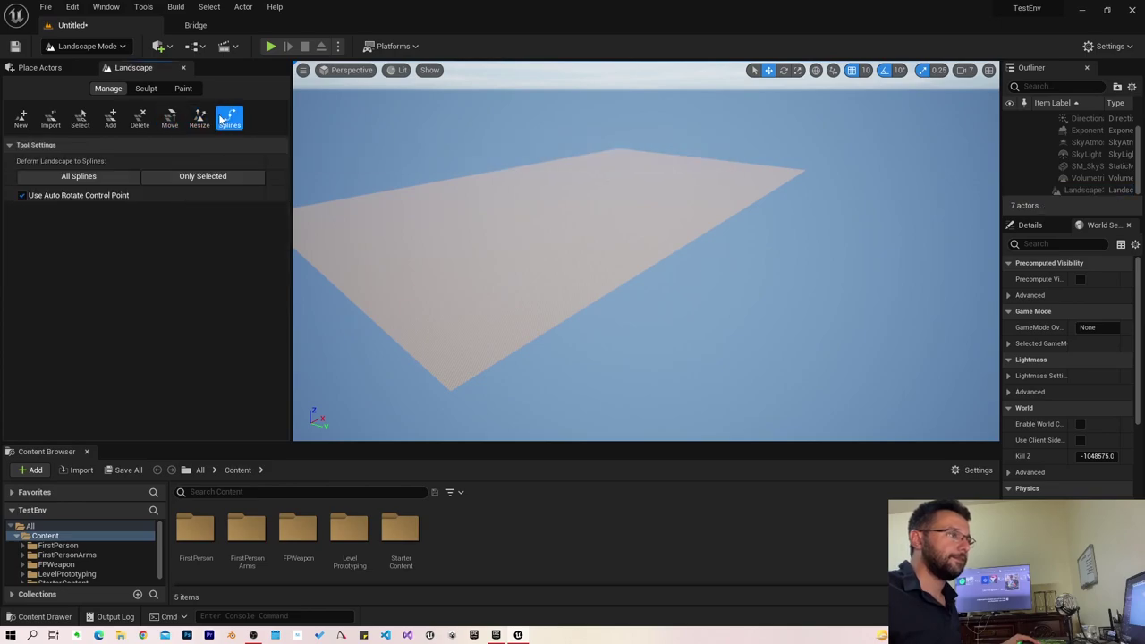
Browse the New Landscape, Resize and Add Components options while orbiting closer to the landscape.
left_click(22, 119)
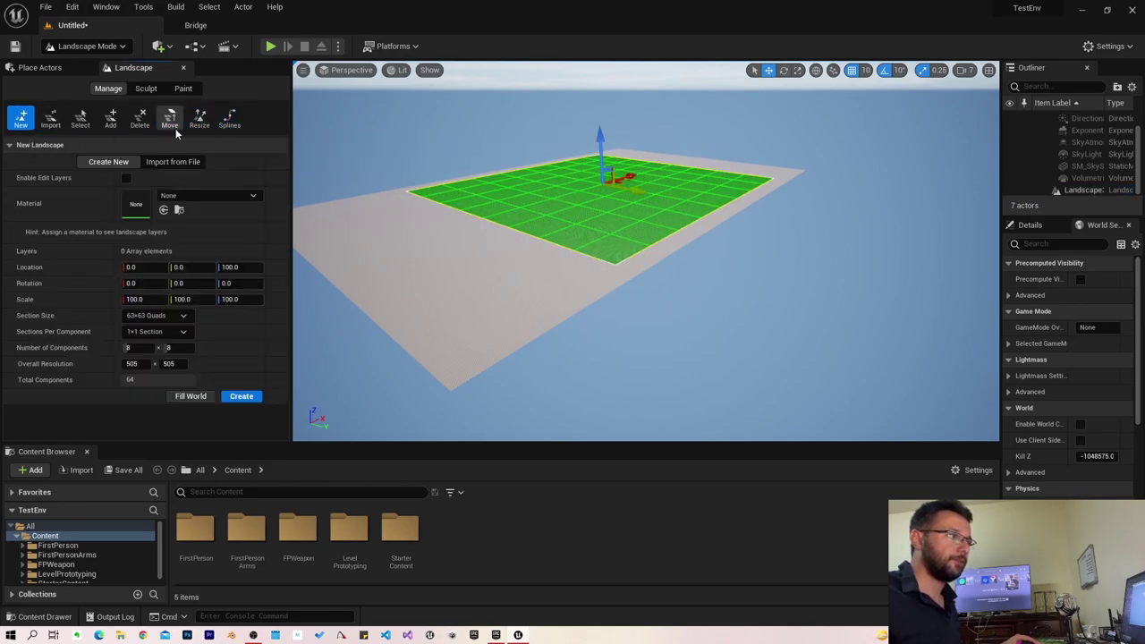
left_click(199, 119)
left_click(22, 119)
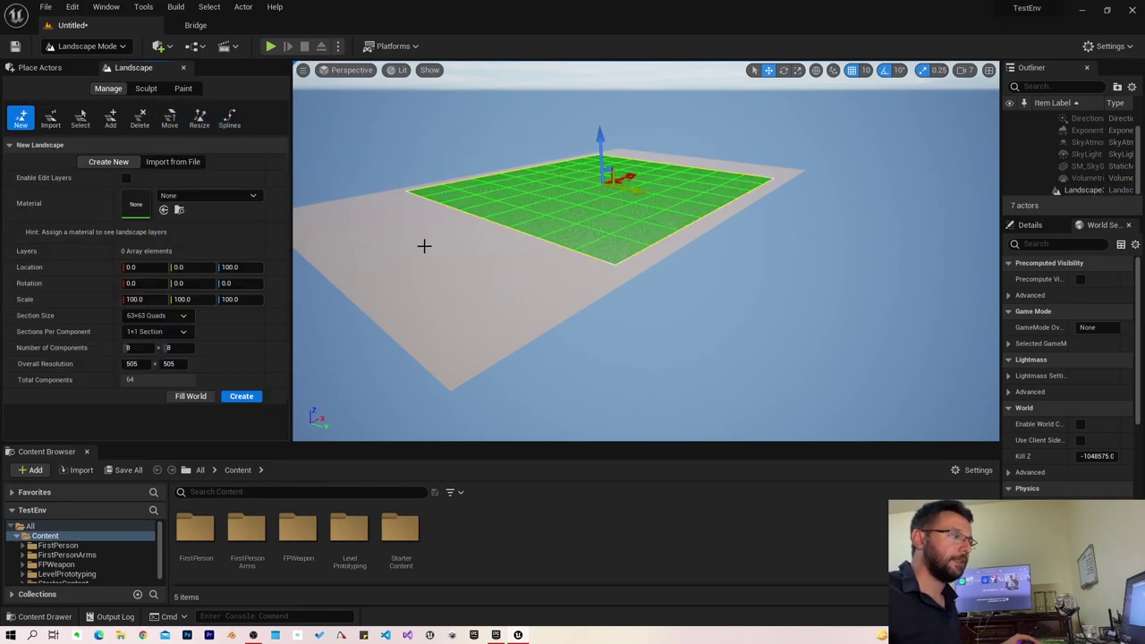
right_click_drag(424, 245, 480, 262)
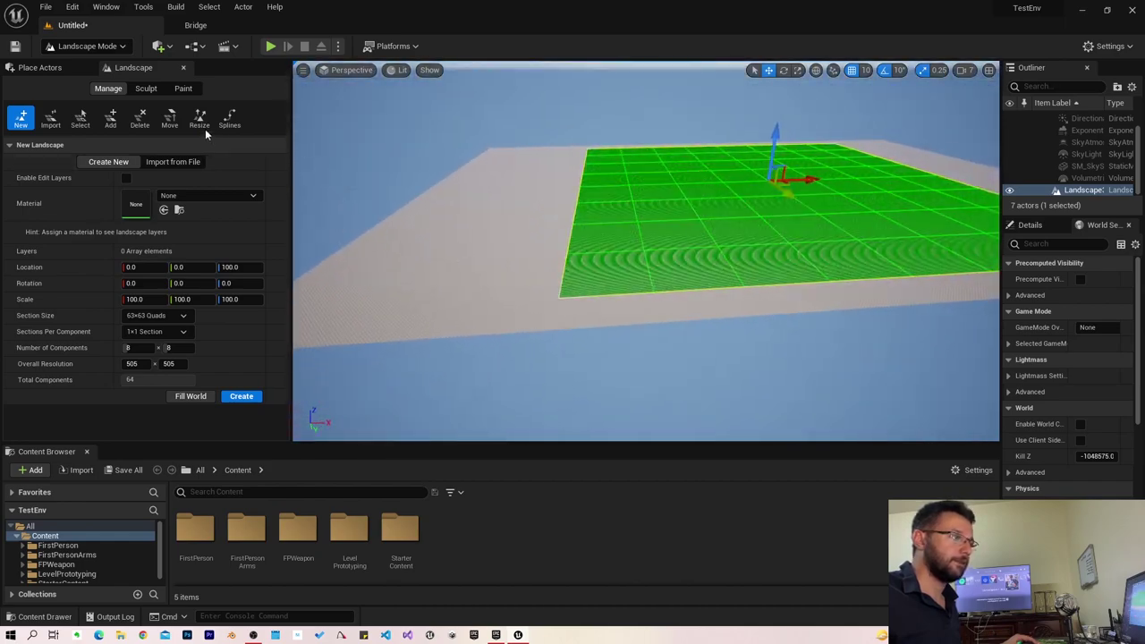
left_click(110, 119)
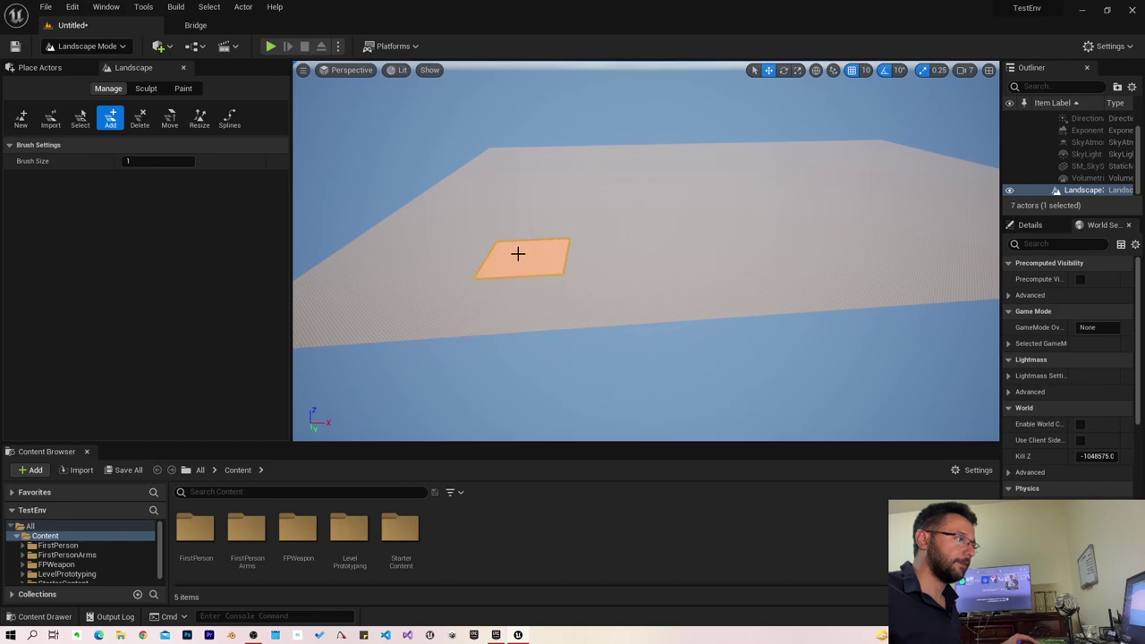
With the Select tool, paint an L-shaped band of components, then erase most of it.
left_click(81, 116)
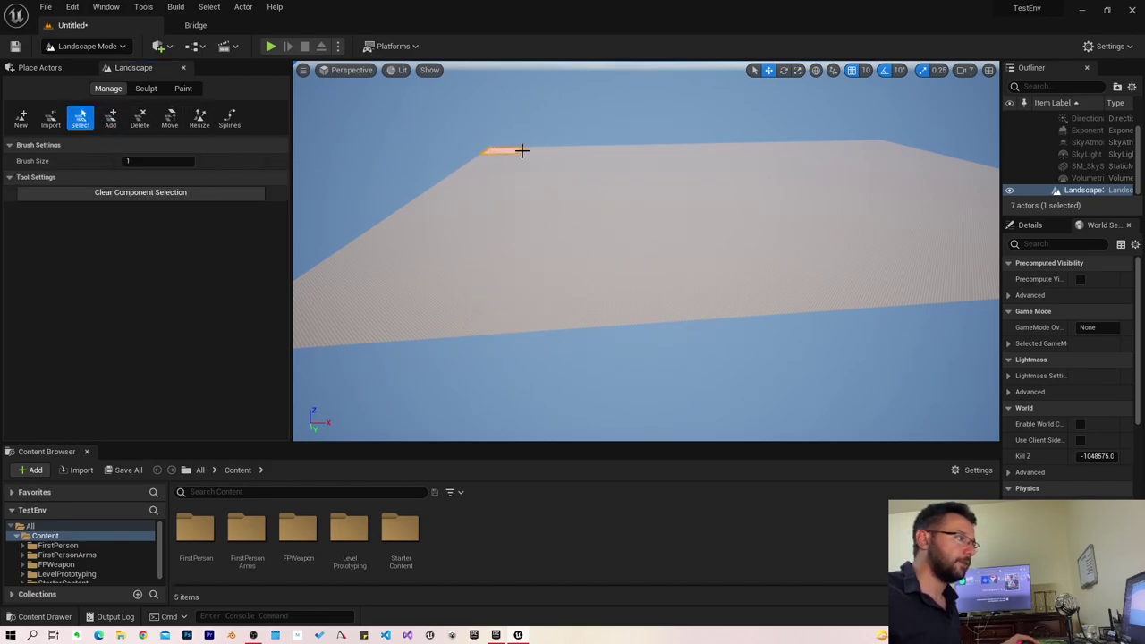
left_click_drag(567, 146, 539, 309)
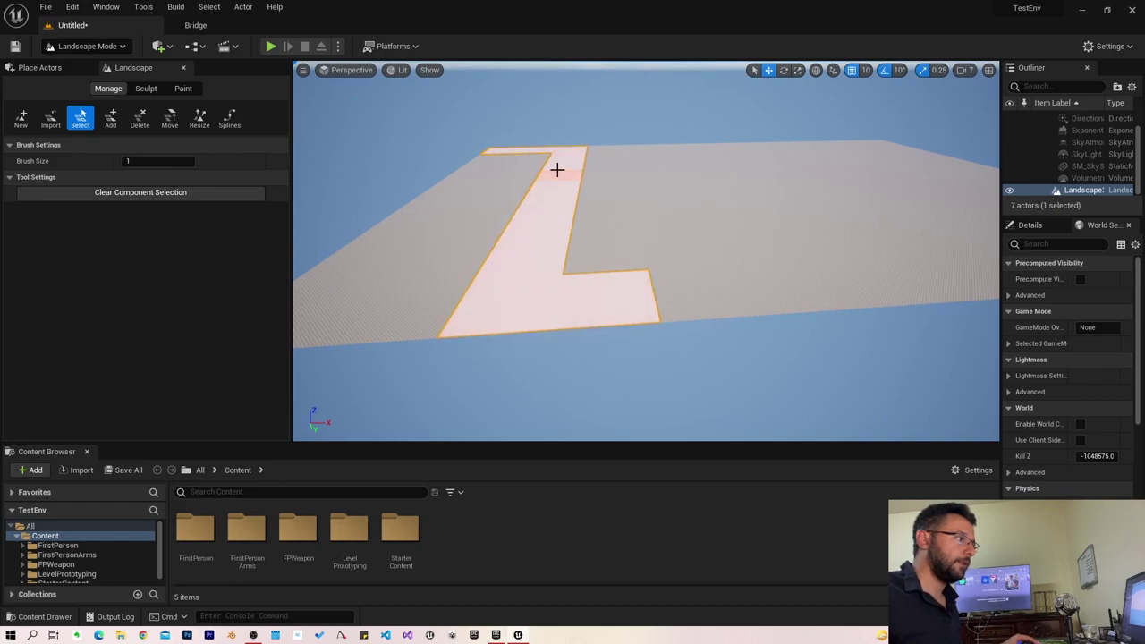
left_click_drag(534, 148, 565, 197, "shift")
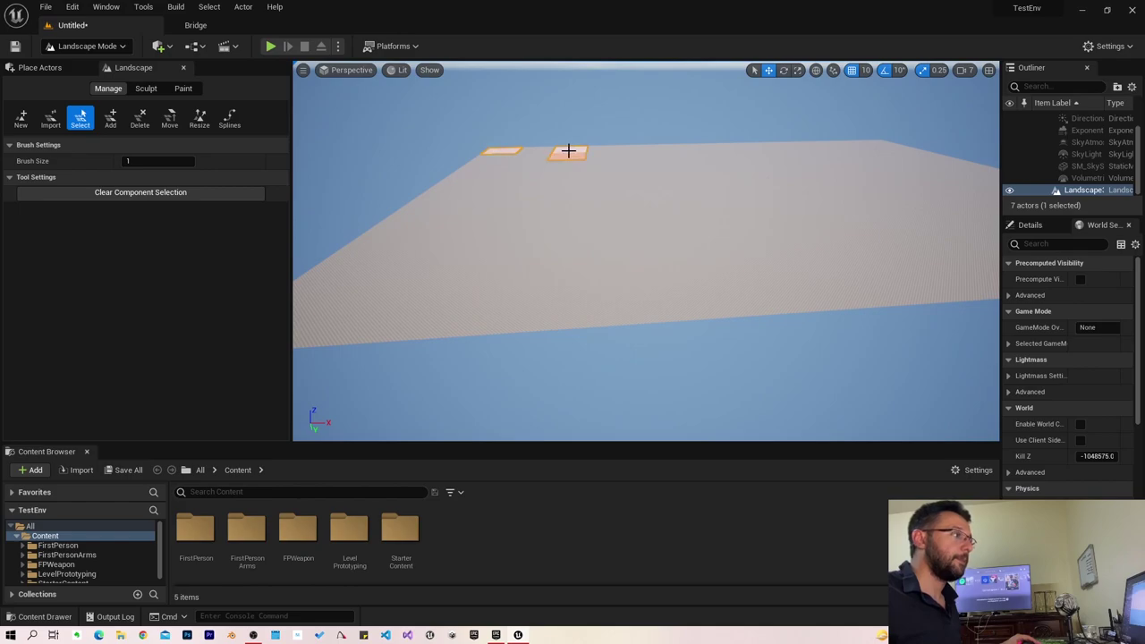
right_click_drag(615, 191, 626, 186)
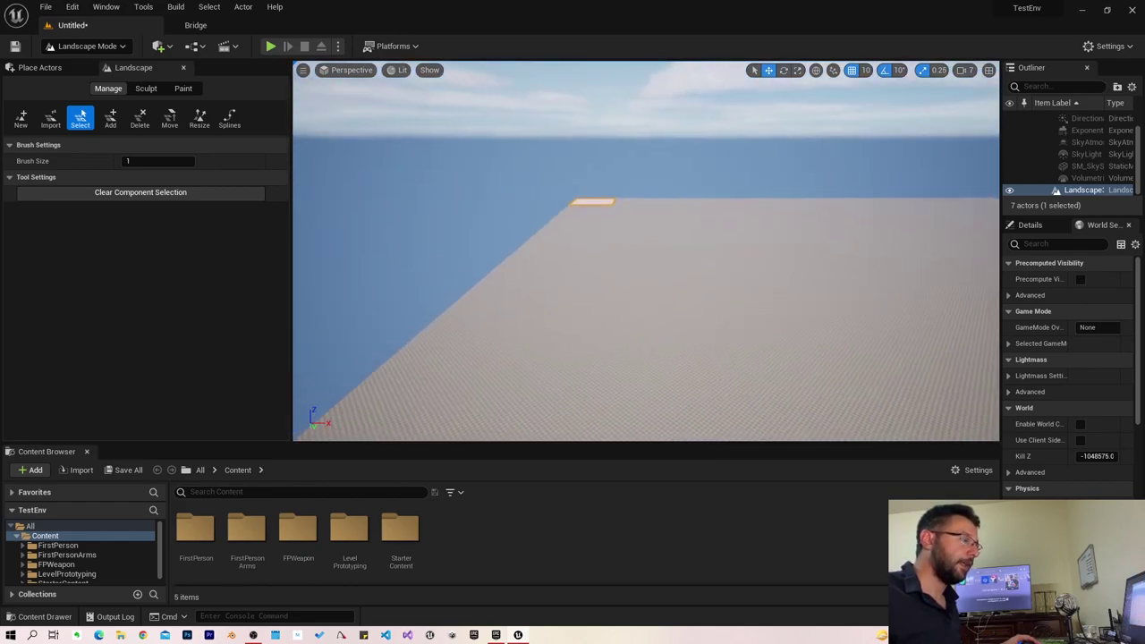
right_click_drag(488, 201, 500, 233)
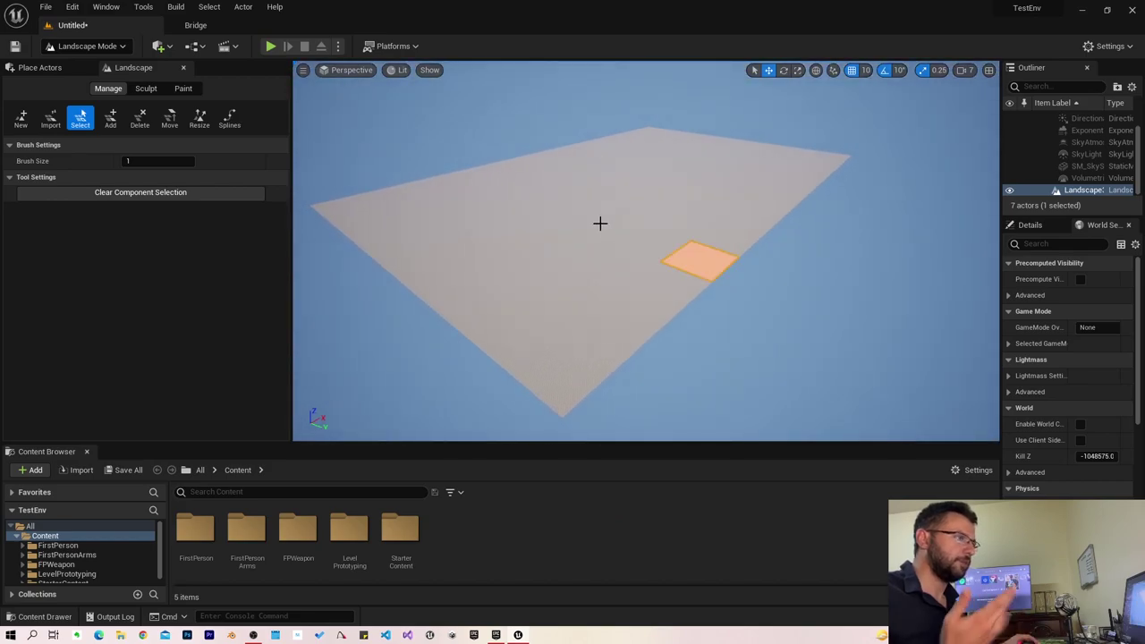
Resize the landscape to 31x31 Quads sections (513 components) and switch to the Splines tool.
left_click(199, 116)
left_click(198, 177)
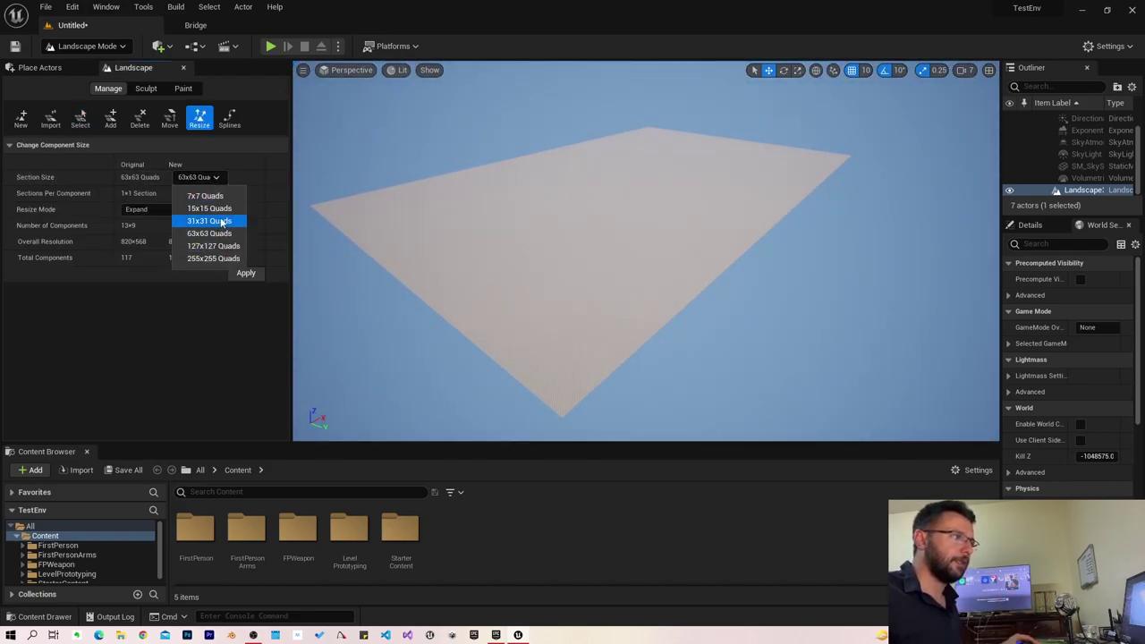
left_click(217, 232)
left_click(249, 274)
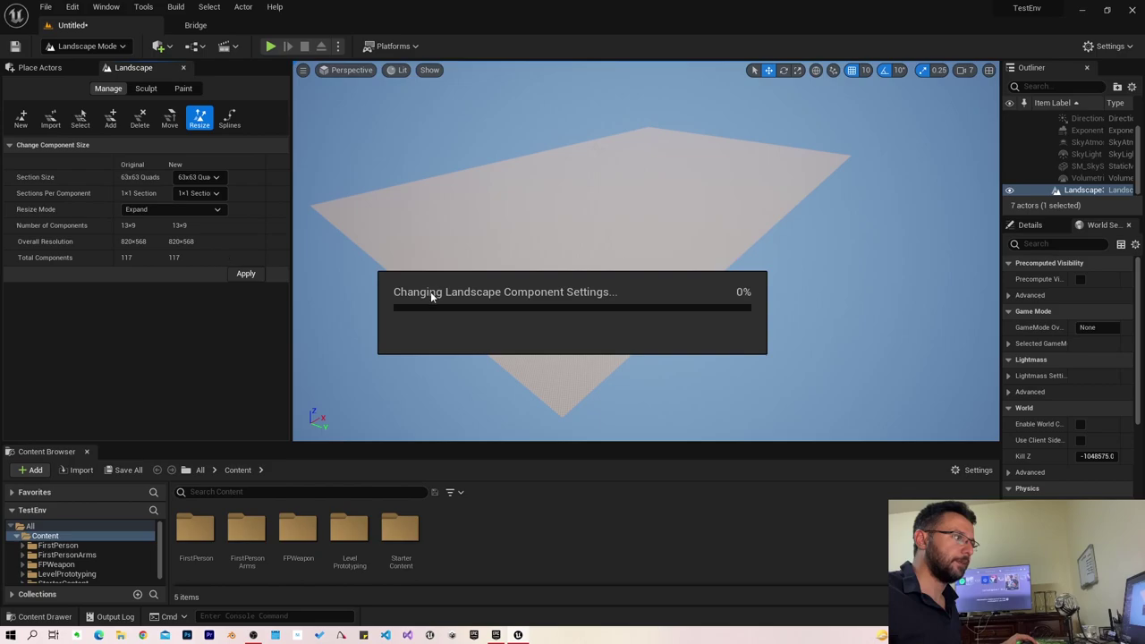
left_click(213, 178)
left_click(211, 221)
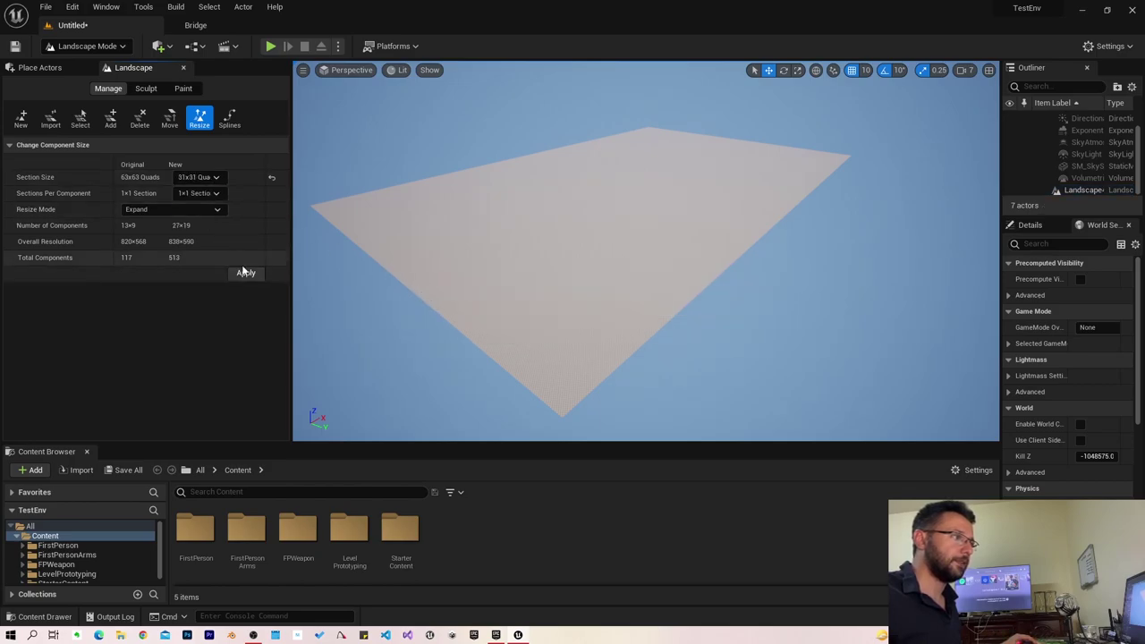
left_click(246, 273)
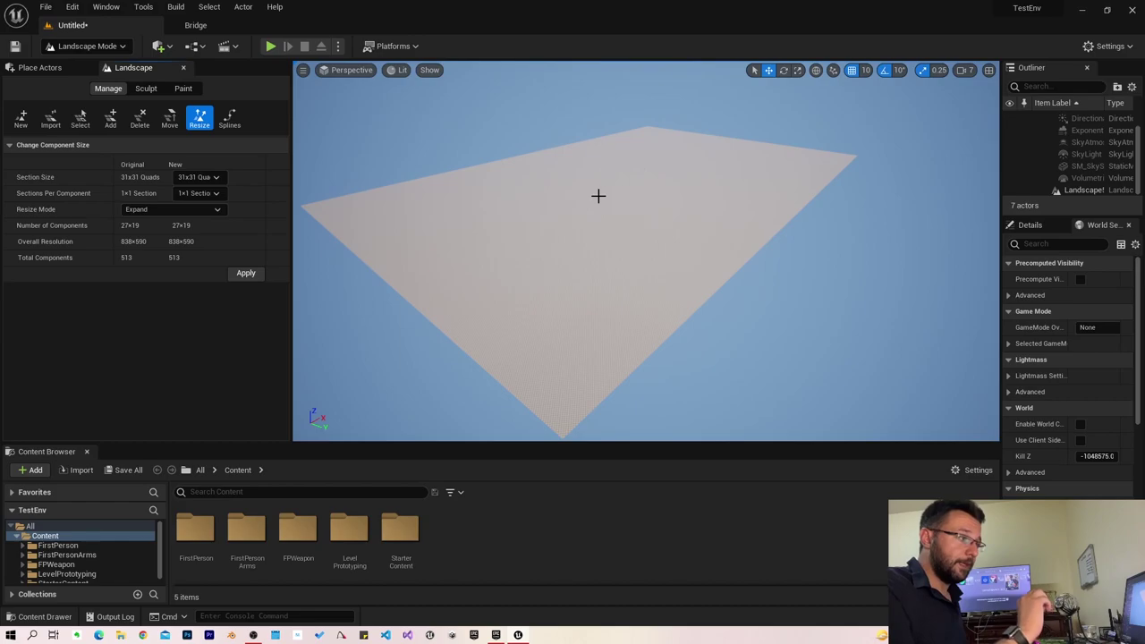
left_click(229, 118)
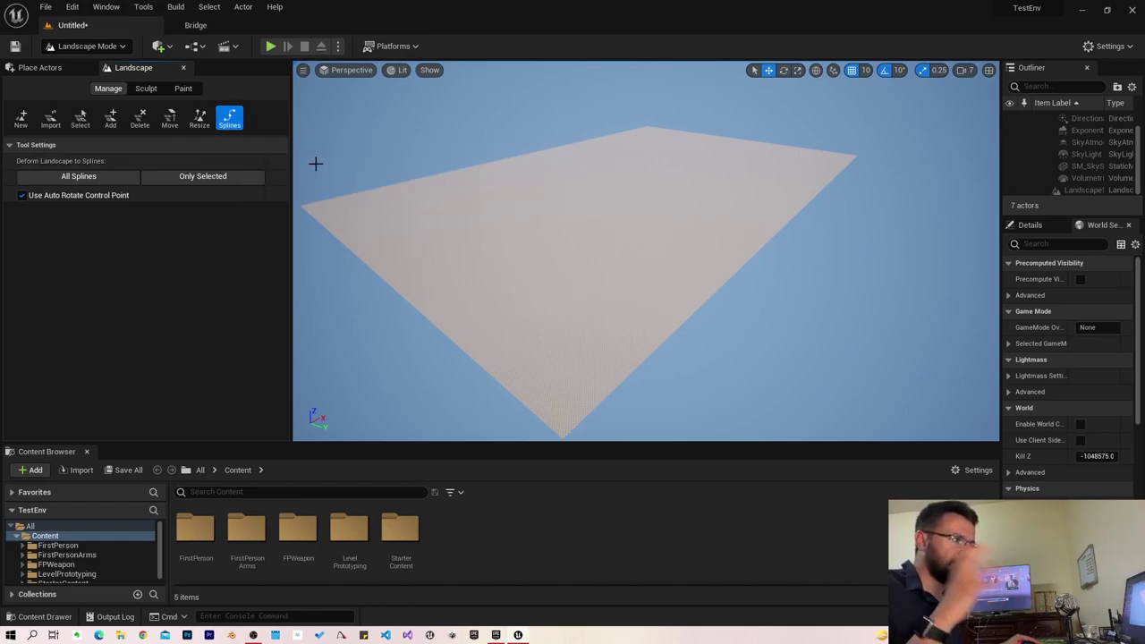
mouse_move(493, 172)
right_mouse_down()
mouse_move(501, 161)
mouse_move(539, 189)
right_mouse_up()
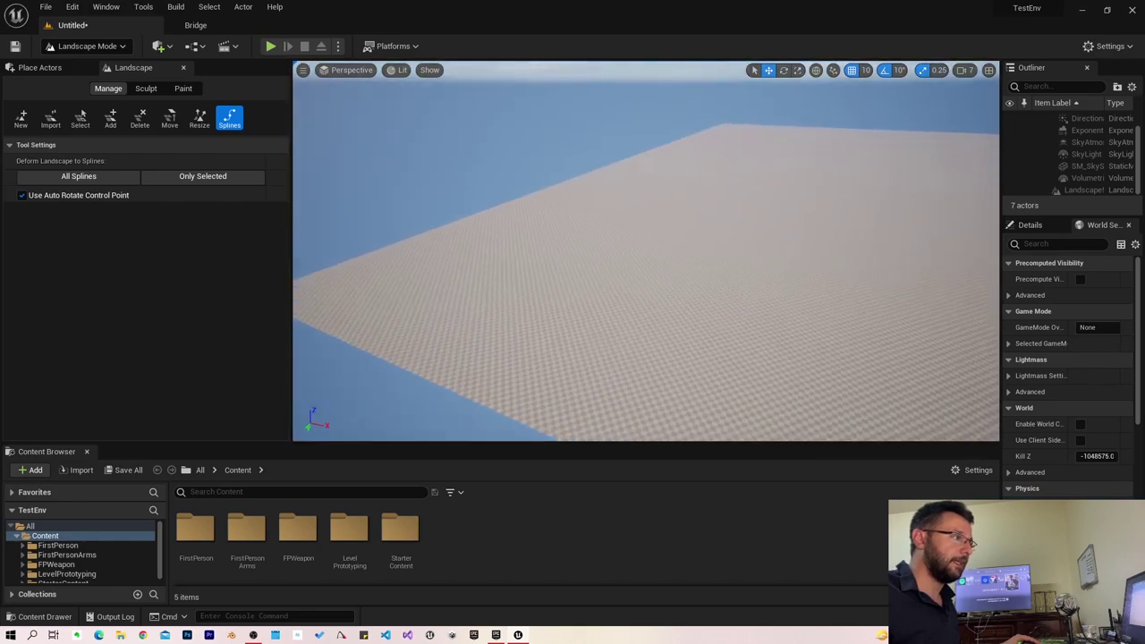
key("alt+p")
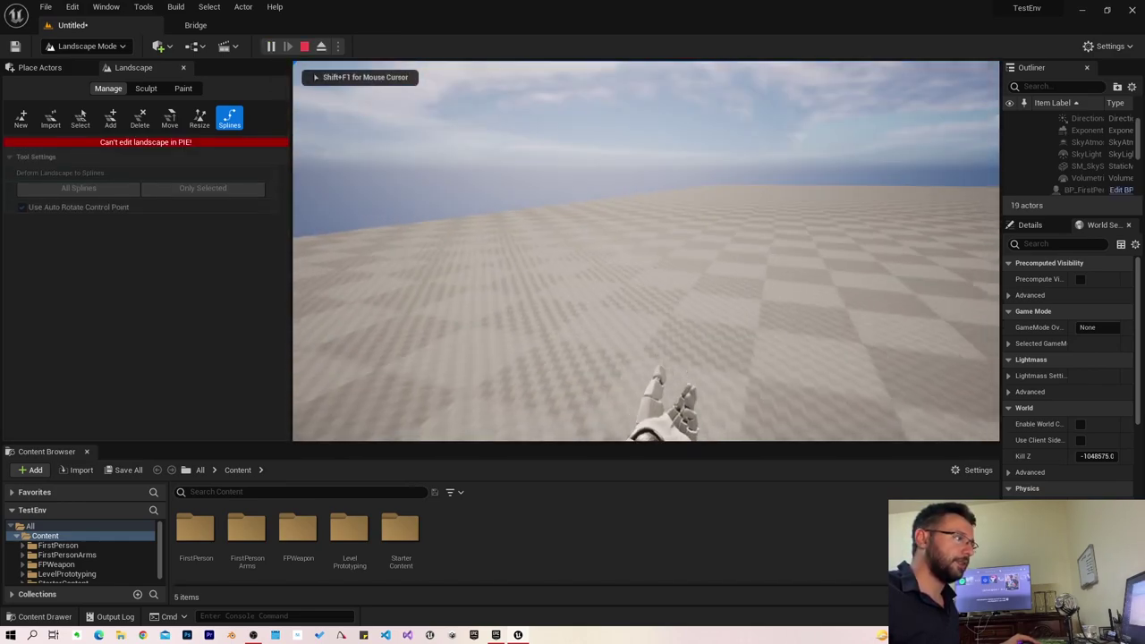
key("Escape")
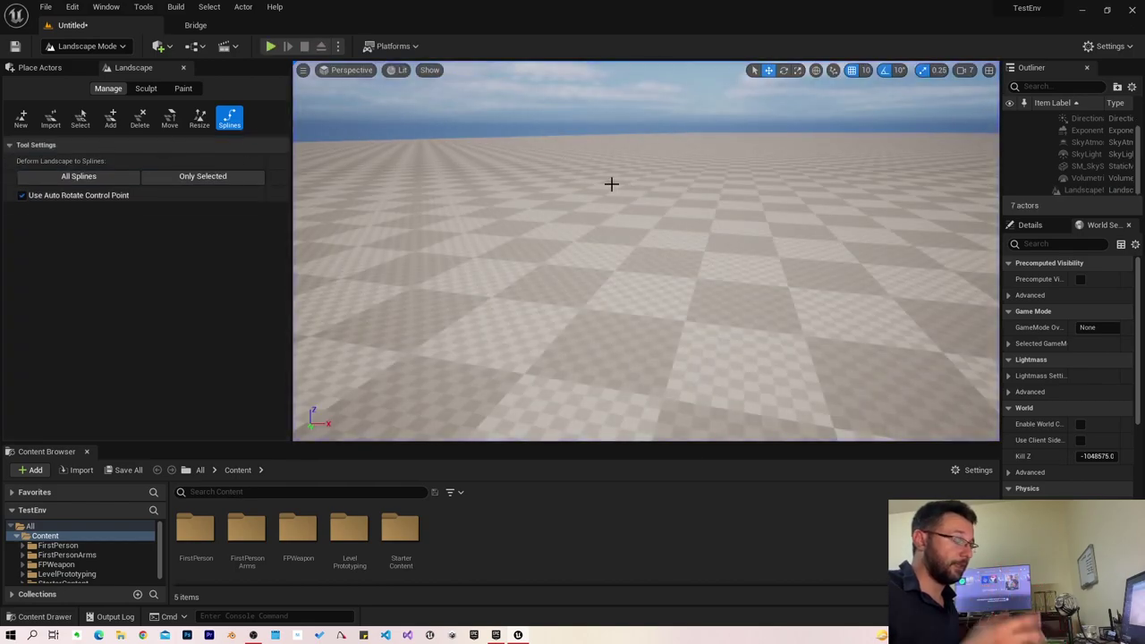
mouse_move(611, 184)
right_mouse_down()
mouse_move(611, 233)
mouse_move(644, 233)
right_mouse_up()
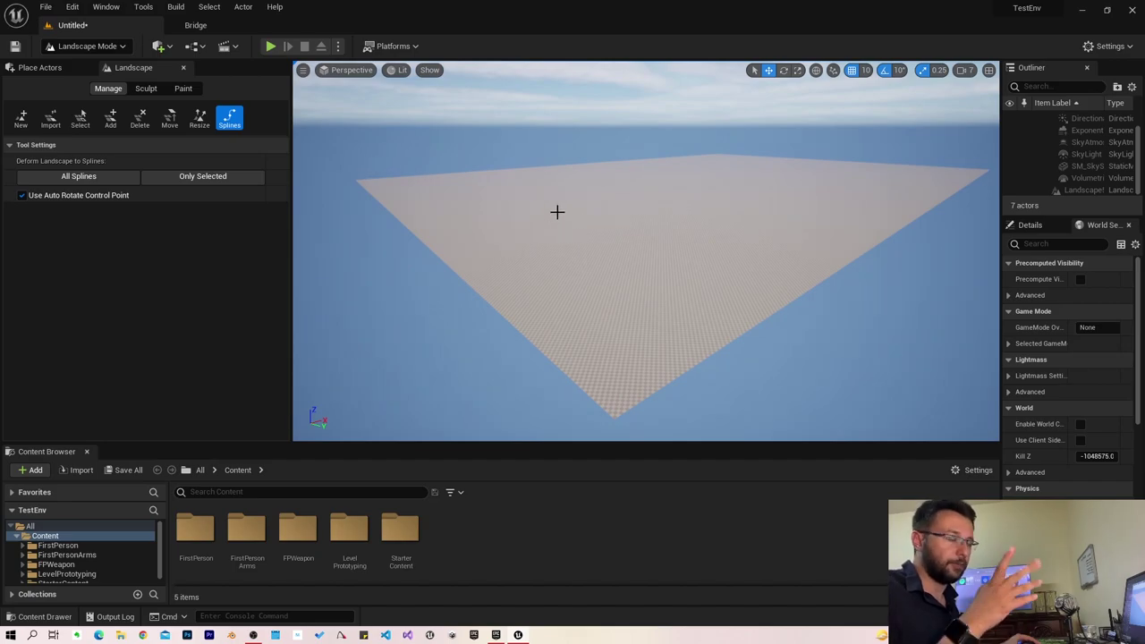
Switch to the Sculpt tools and fly the camera toward the flat landscape.
left_click(148, 90)
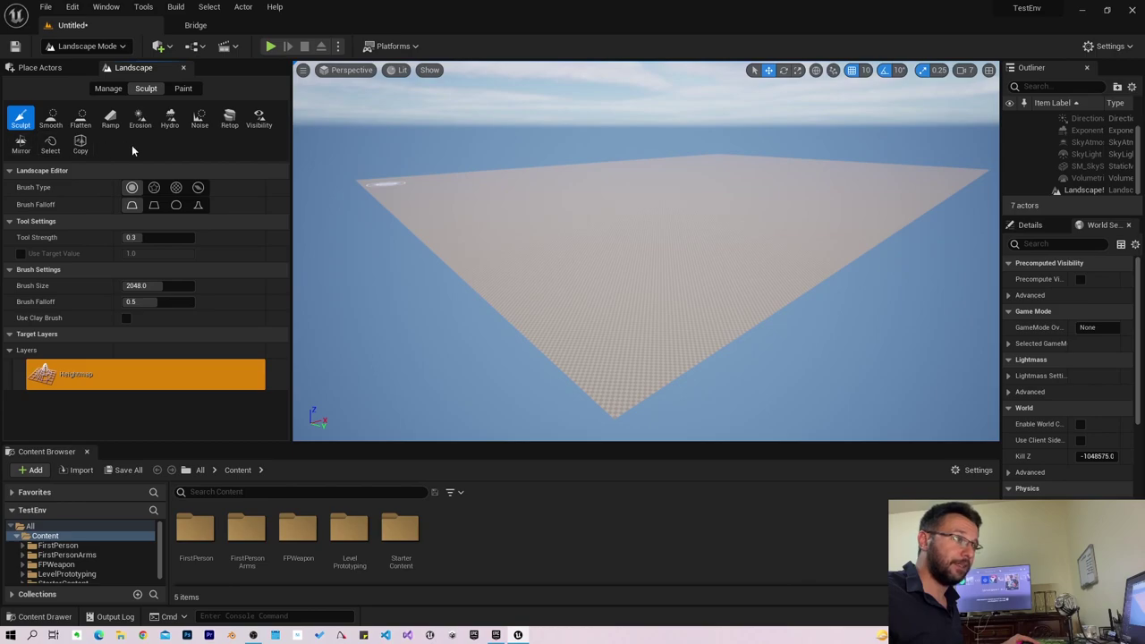
mouse_move(573, 220)
right_mouse_down()
mouse_move(626, 232)
mouse_move(574, 222)
right_mouse_up()
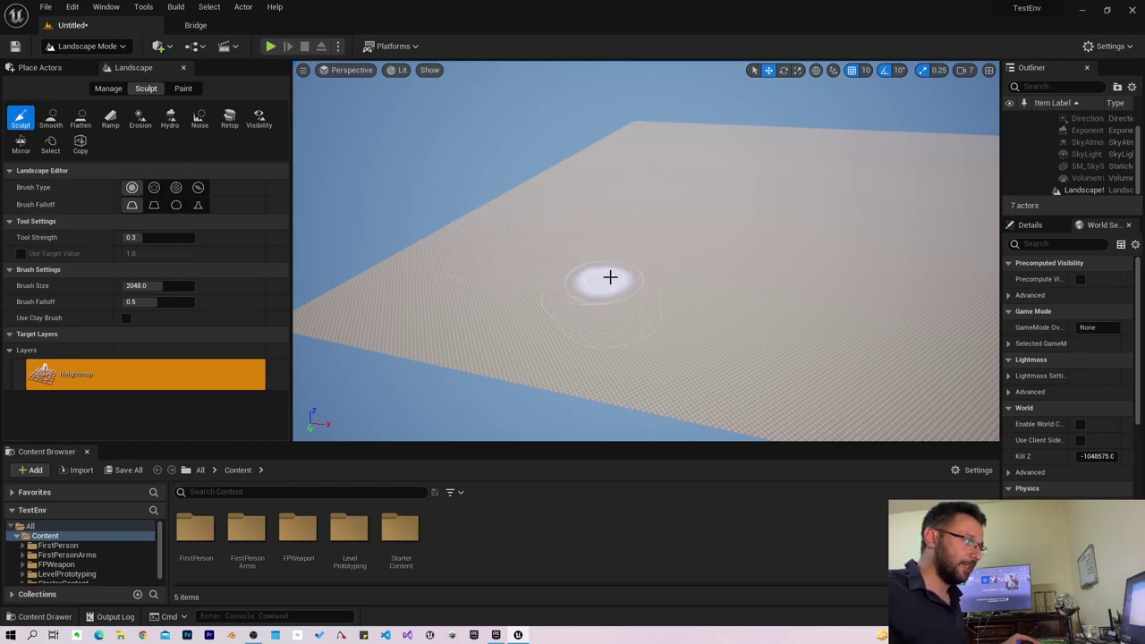
With the Sculpt tool, raise two tall, steep blocks side by side on the flat ground.
left_click(25, 125)
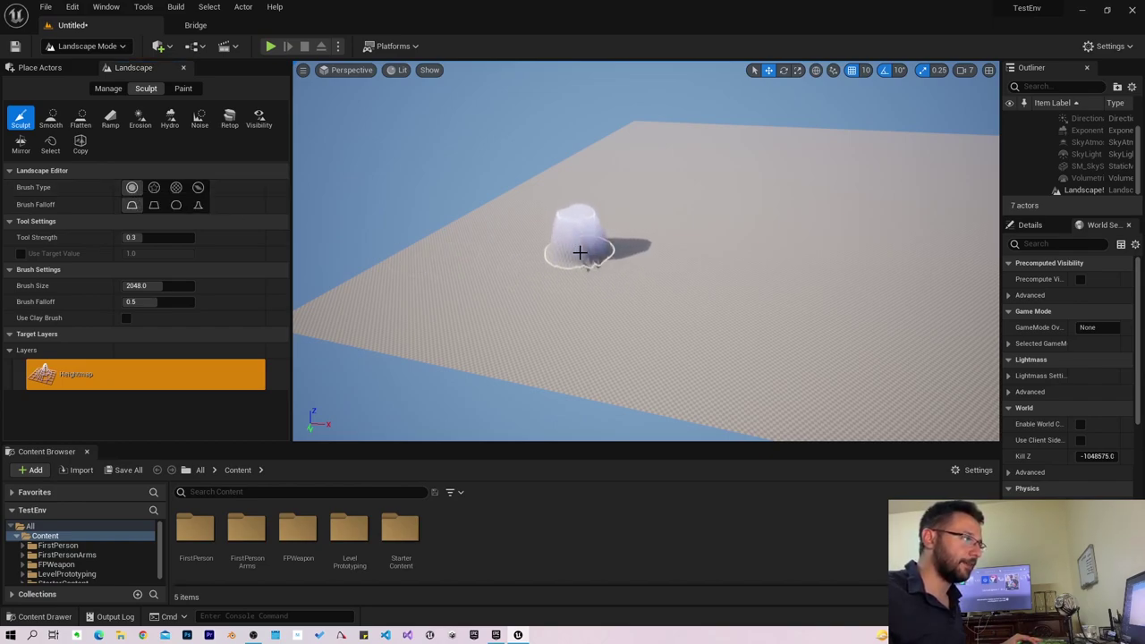
scroll(459, 314, "up", 3)
right_click_drag(460, 313, 626, 286)
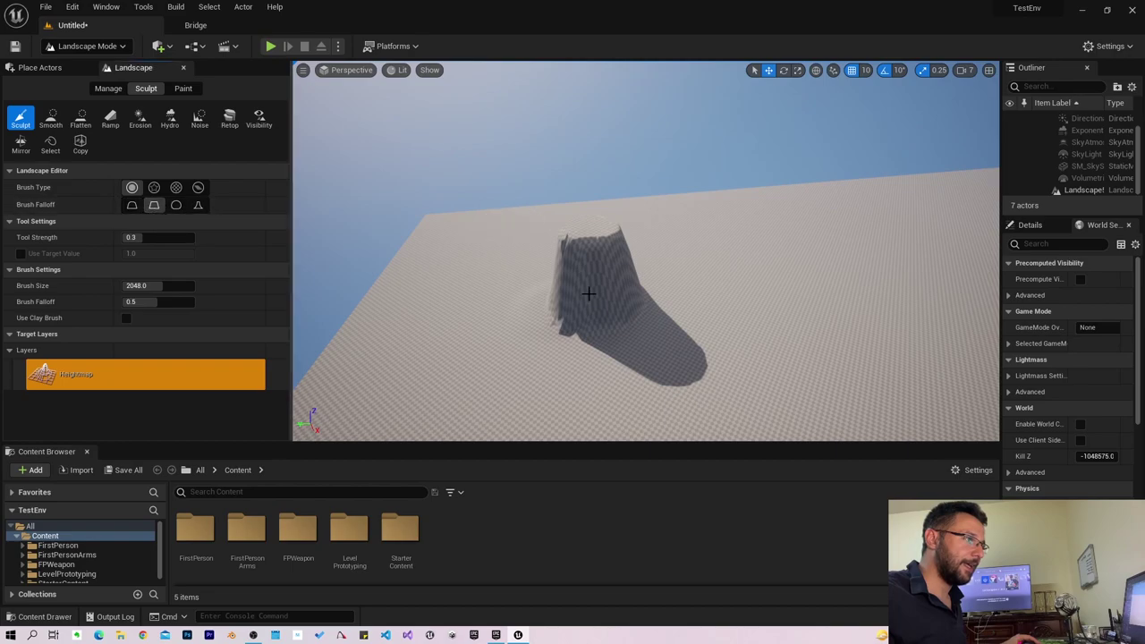
mouse_move(649, 322)
right_mouse_down()
mouse_move(617, 318)
mouse_move(767, 299)
right_mouse_up()
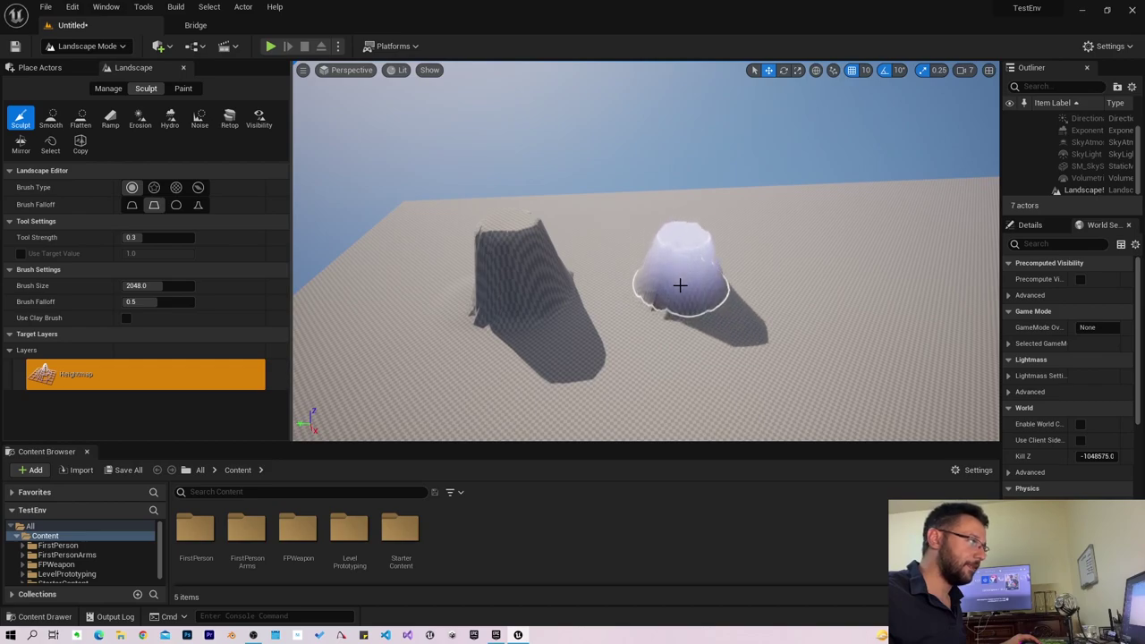
left_click_drag(680, 284, 685, 269)
left_click_drag(493, 357, 506, 230)
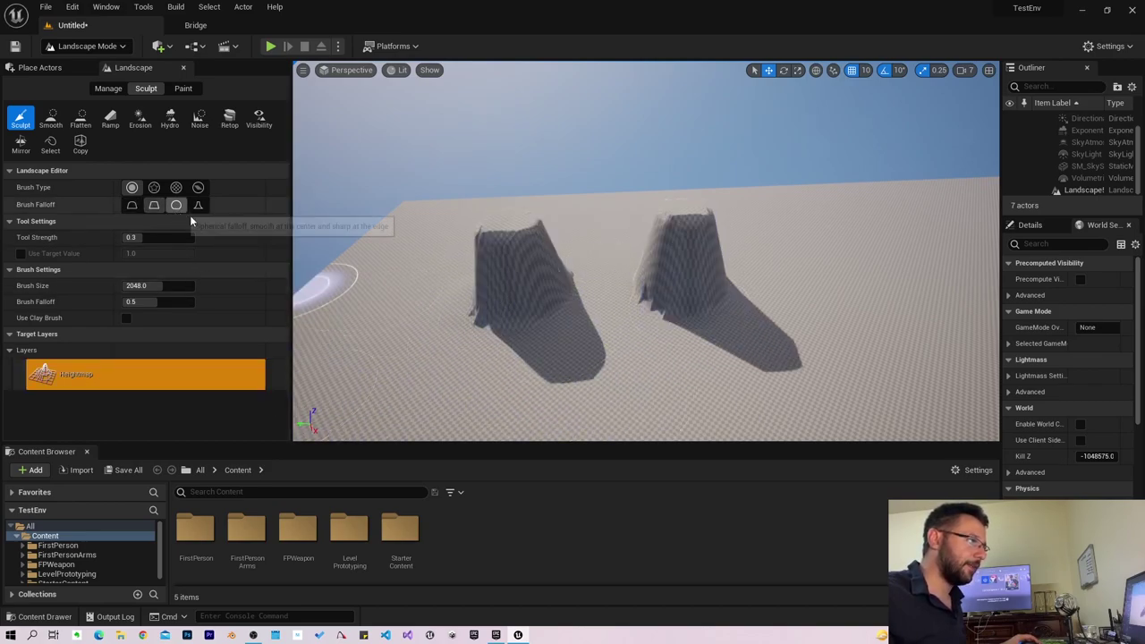
right_click_drag(509, 296, 455, 290)
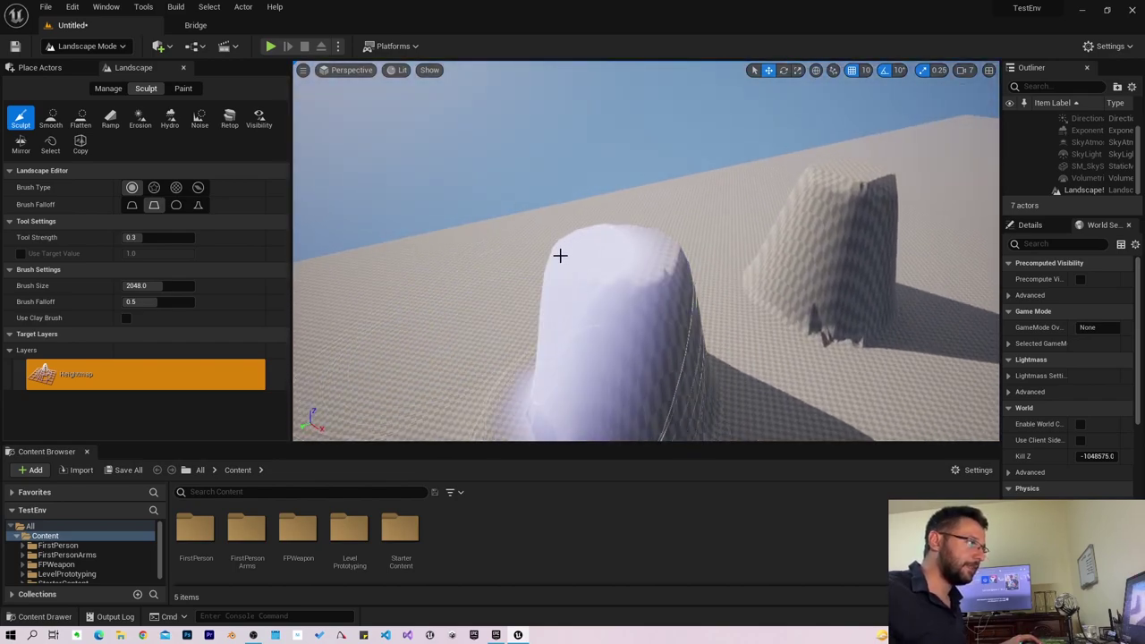
right_click_drag(559, 256, 694, 203)
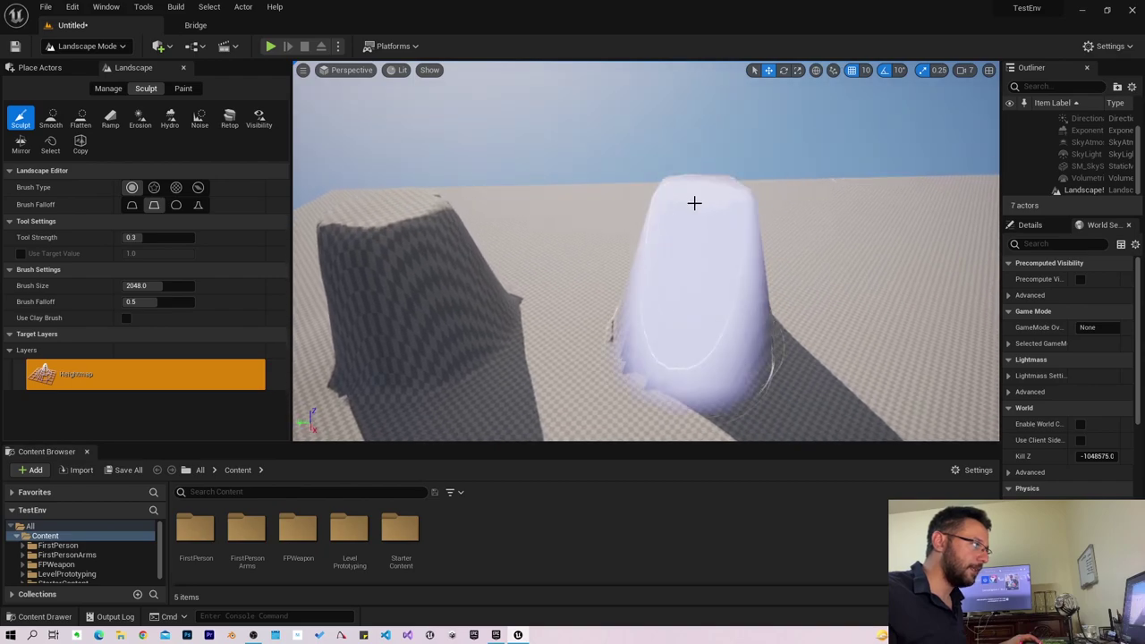
right_click_drag(739, 363, 697, 268)
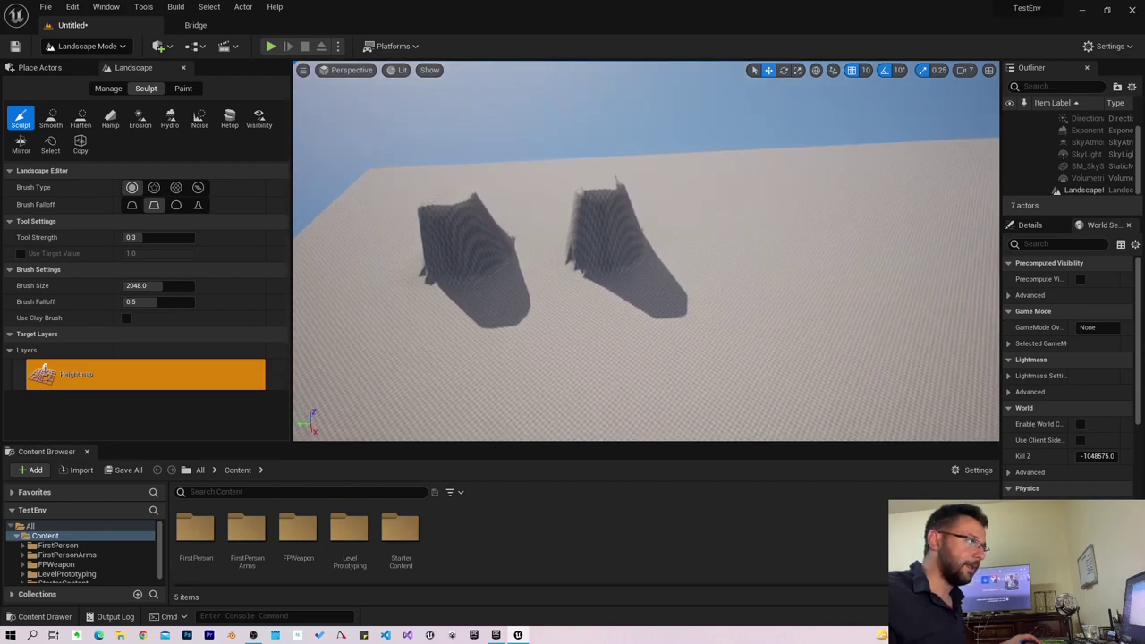
Raise a third mound with Spherical falloff and a fourth with Tip falloff.
left_click(176, 205)
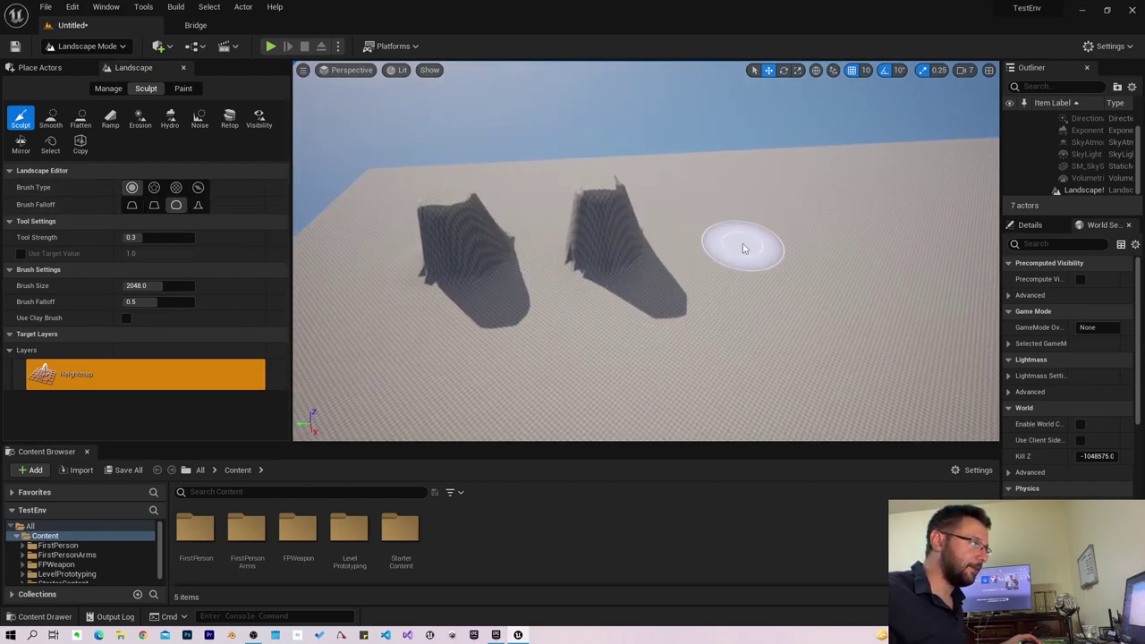
left_click_drag(741, 242, 742, 252)
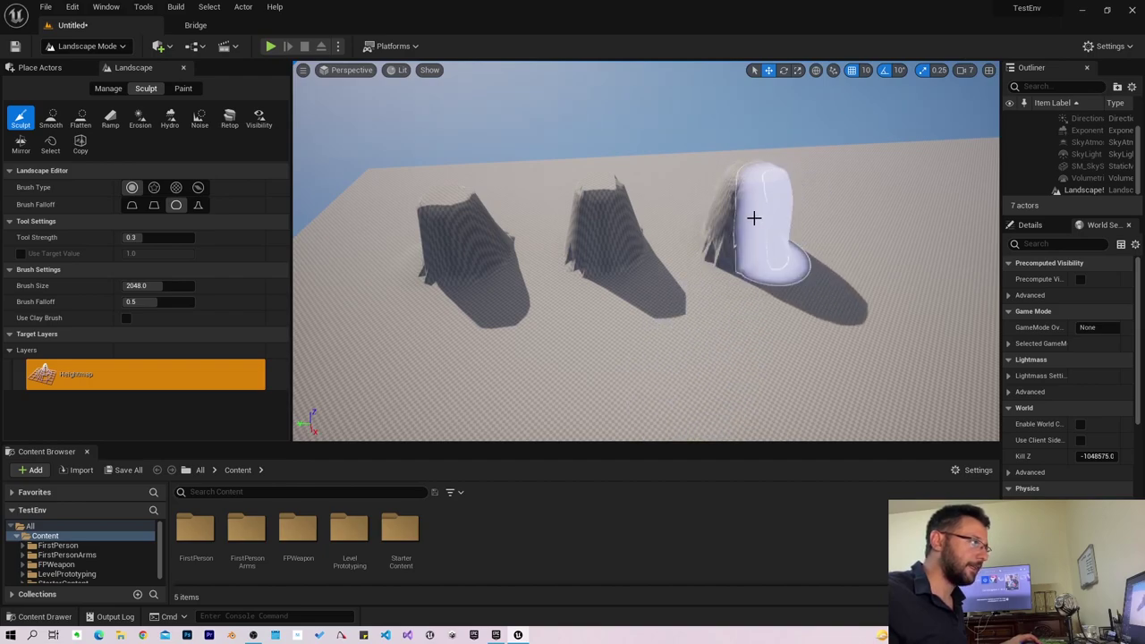
left_click(197, 205)
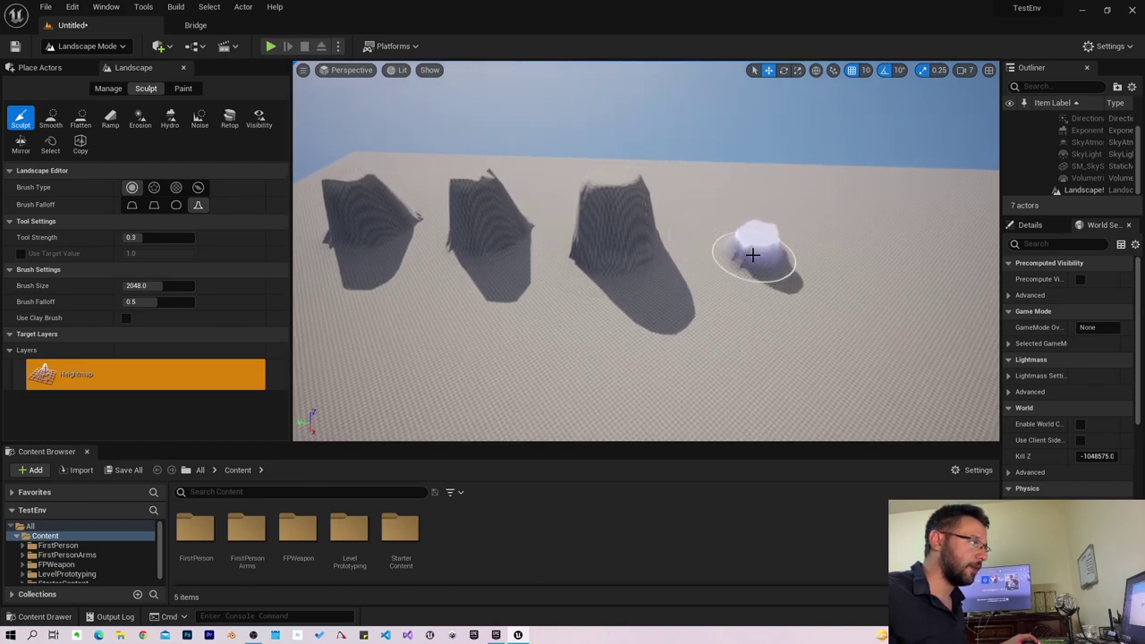
left_click_drag(752, 255, 752, 254)
right_click_drag(753, 255, 373, 289)
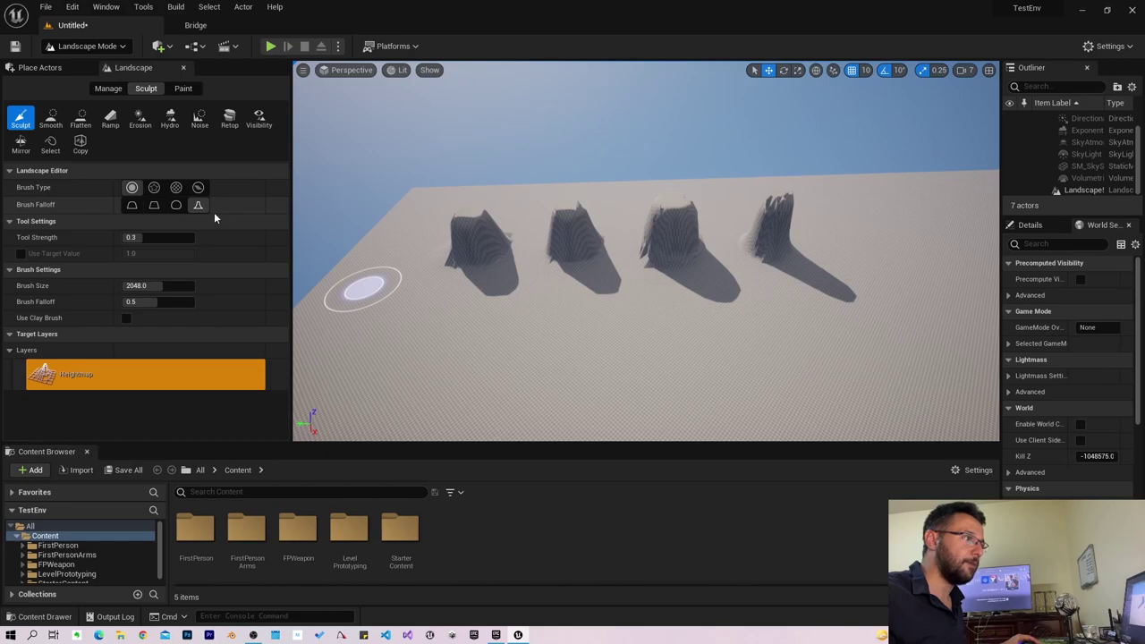
right_click_drag(638, 202, 698, 215)
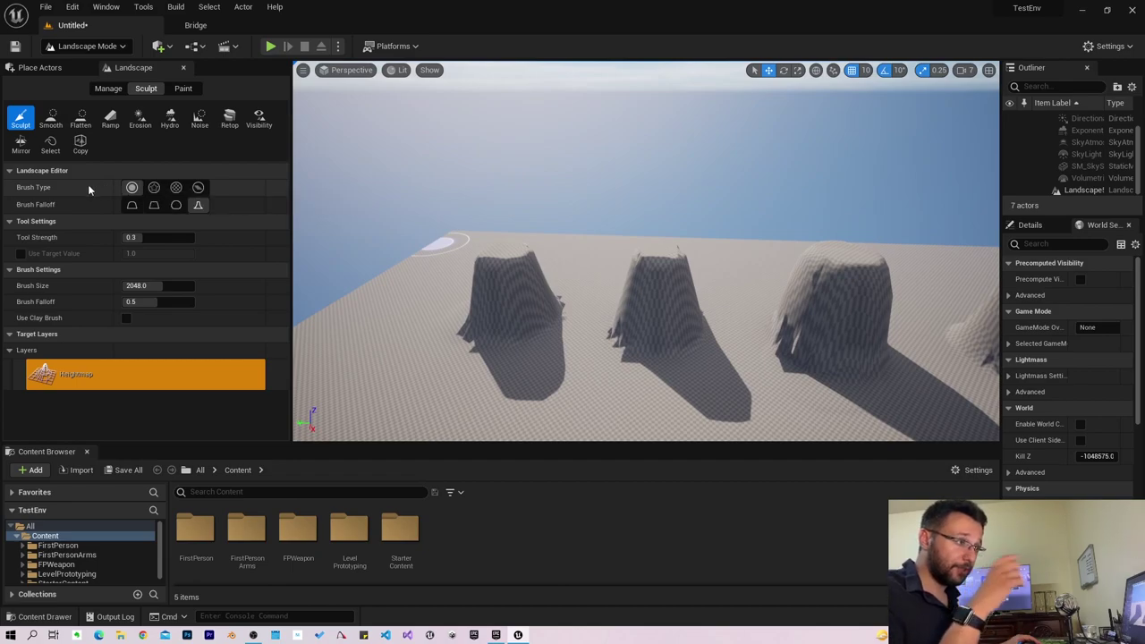
Switch to the Alpha brush and set its texture to a brick clay texture.
left_click(154, 189)
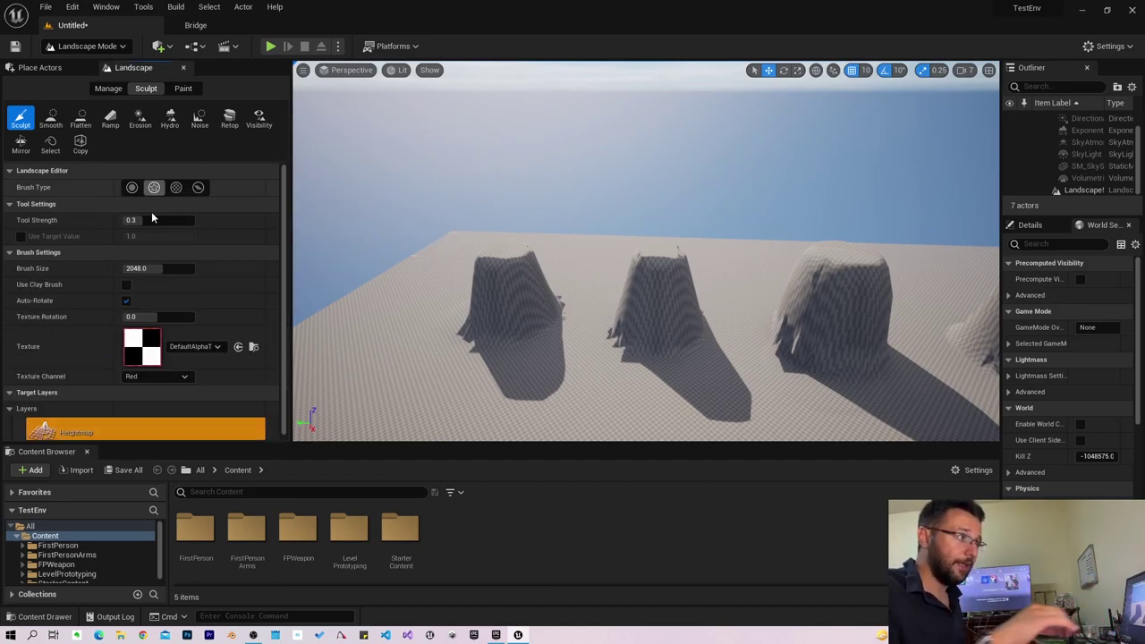
right_click_drag(399, 235, 396, 309)
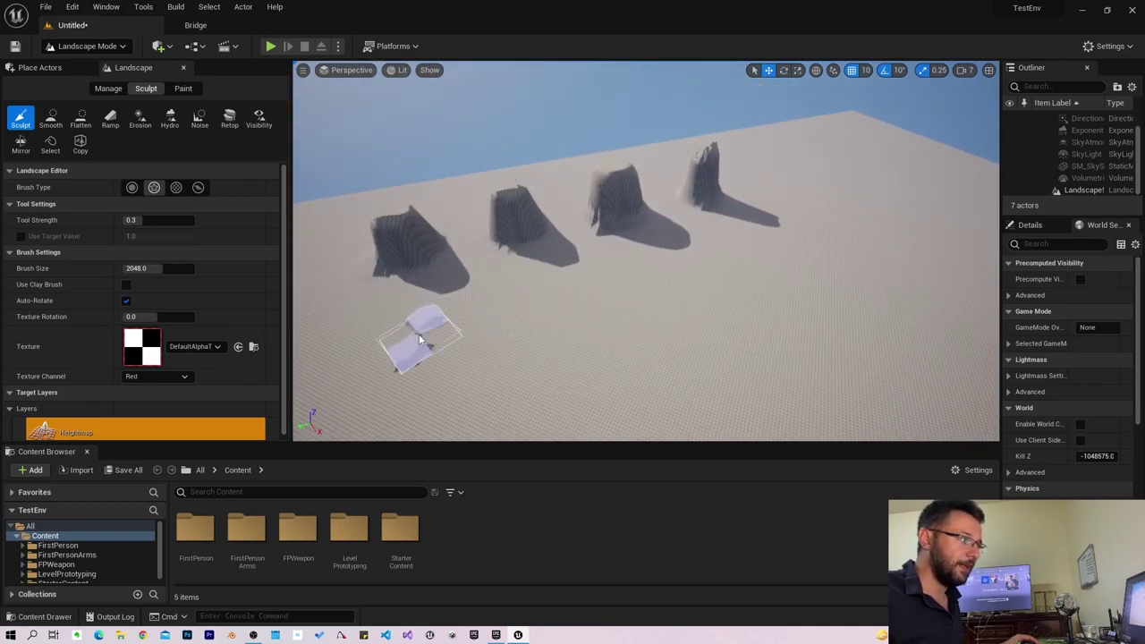
right_click_drag(531, 375, 554, 429)
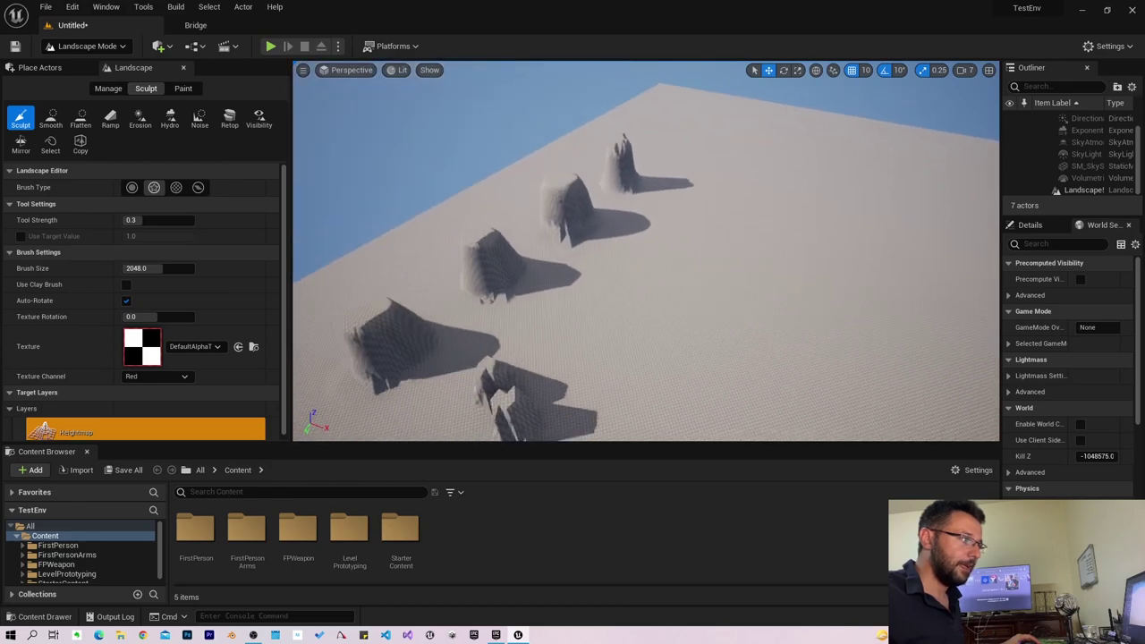
right_click(409, 403)
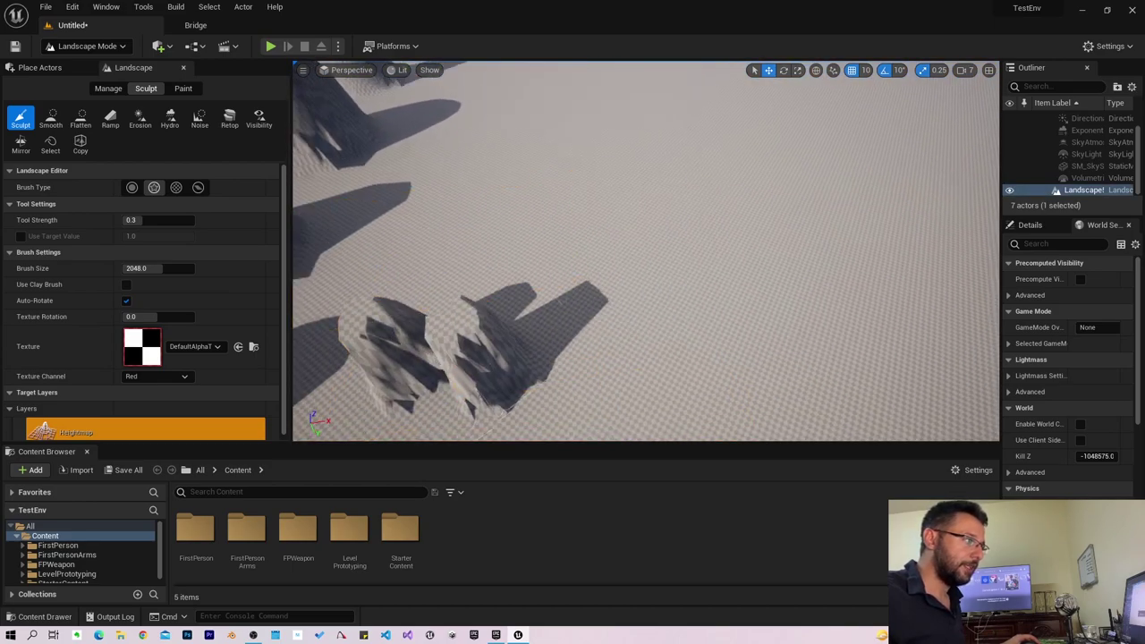
right_click_drag(408, 404, 369, 295)
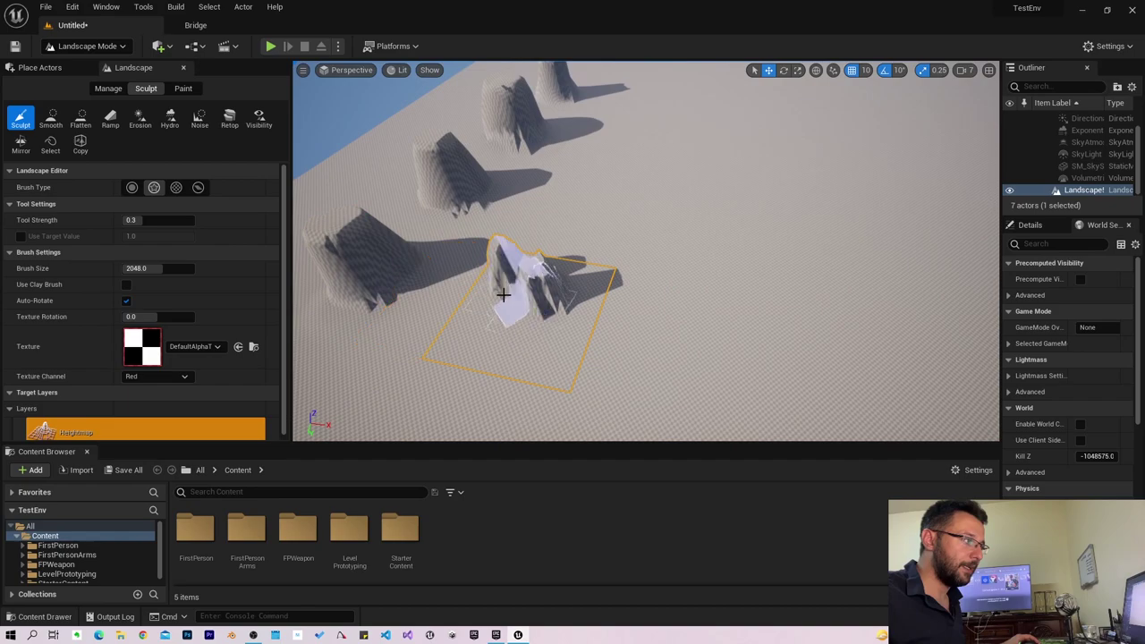
left_click(208, 351)
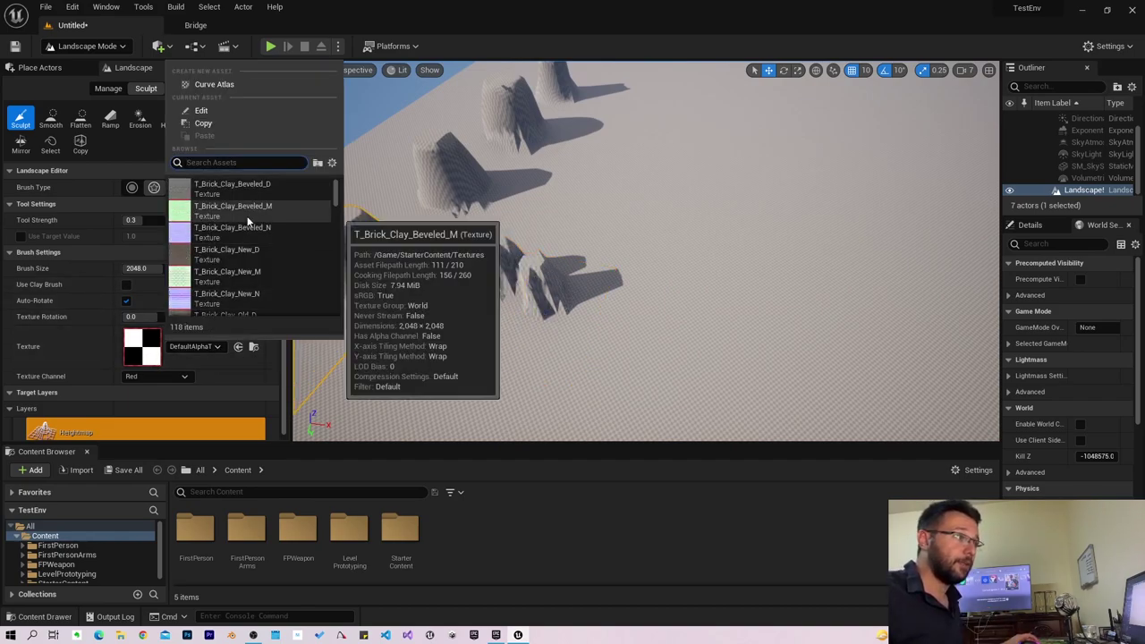
left_click(236, 187)
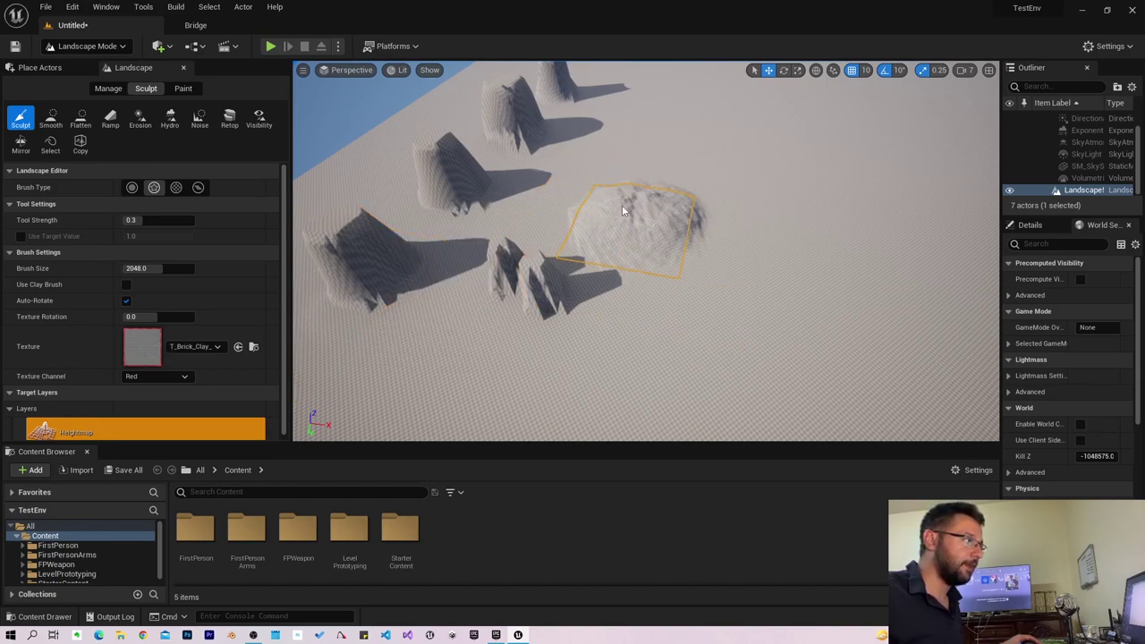
Set the brush mask to T_Burst_M and stamp a ring-shaped crater into the ground.
right_click_drag(631, 204, 483, 254)
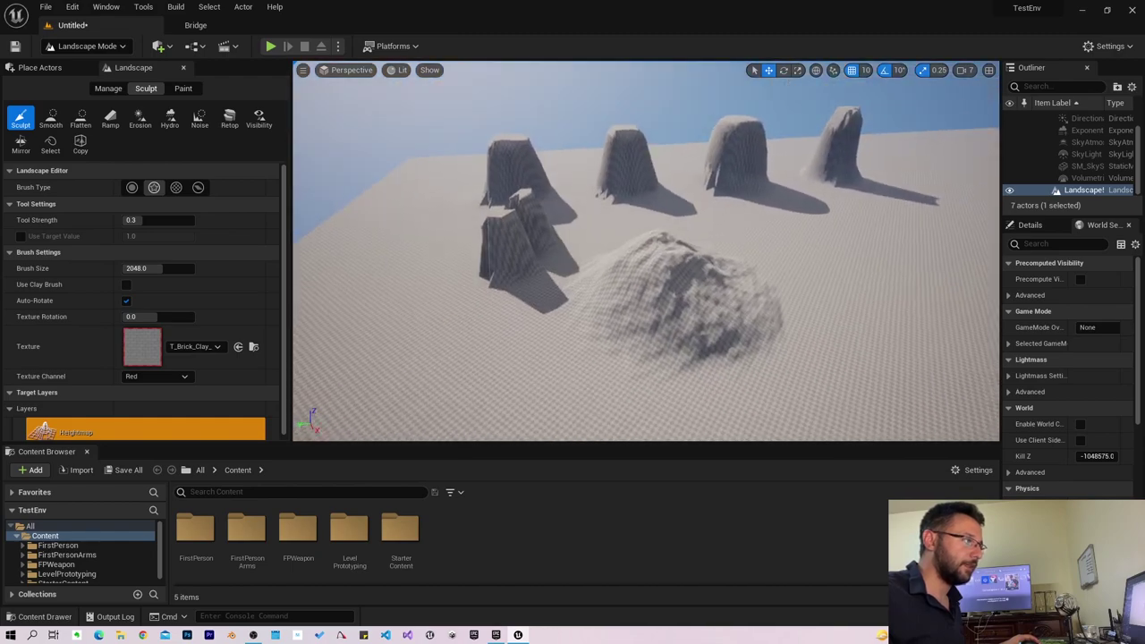
left_click(194, 346)
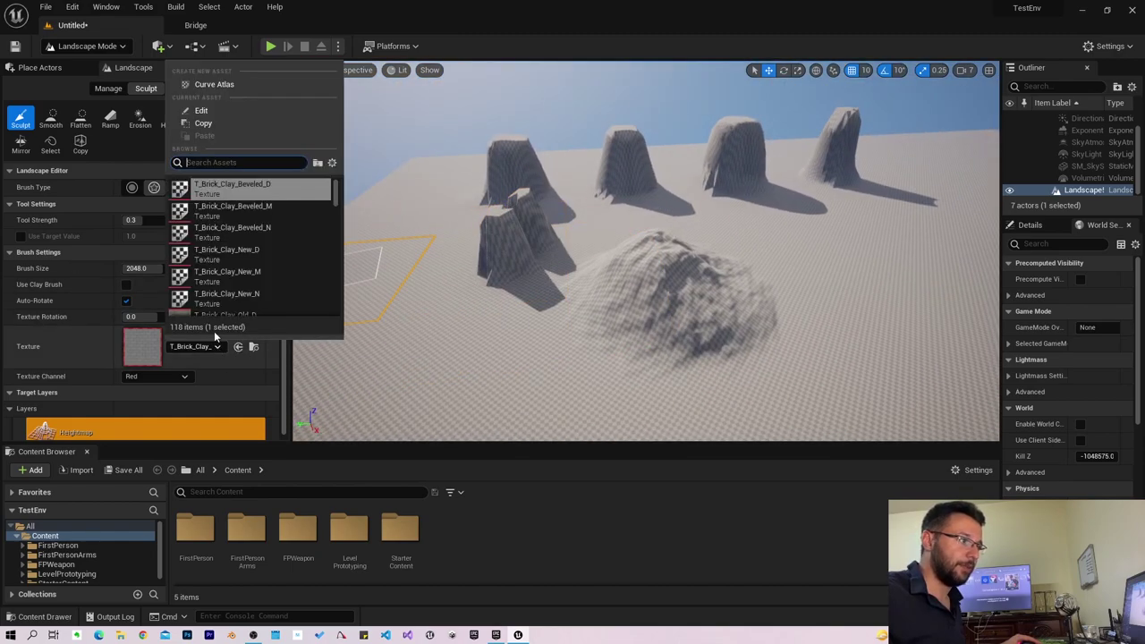
scroll(235, 269, "down", 2)
scroll(239, 260, "down", 1)
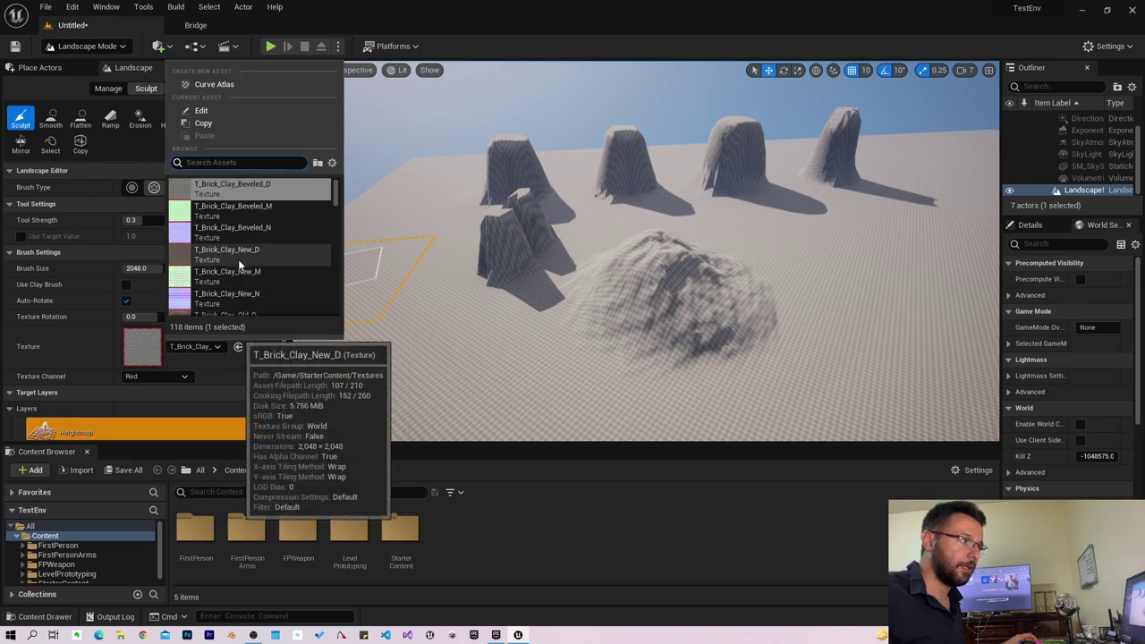
scroll(240, 260, "down", 1)
scroll(240, 259, "down", 2)
left_click(234, 253)
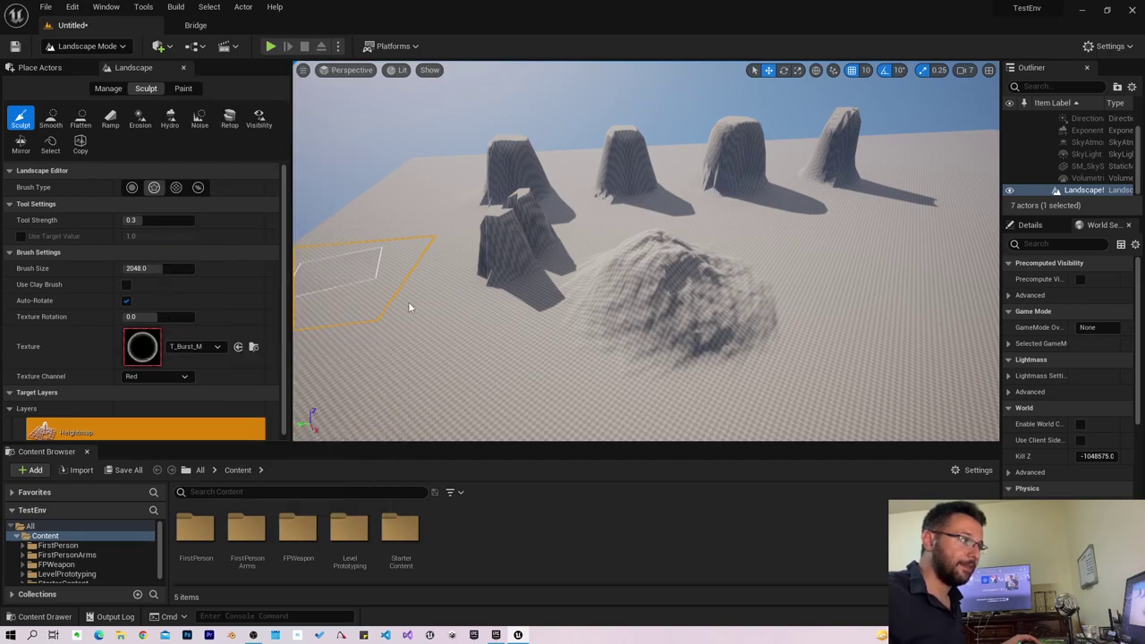
right_click_drag(429, 318, 434, 314)
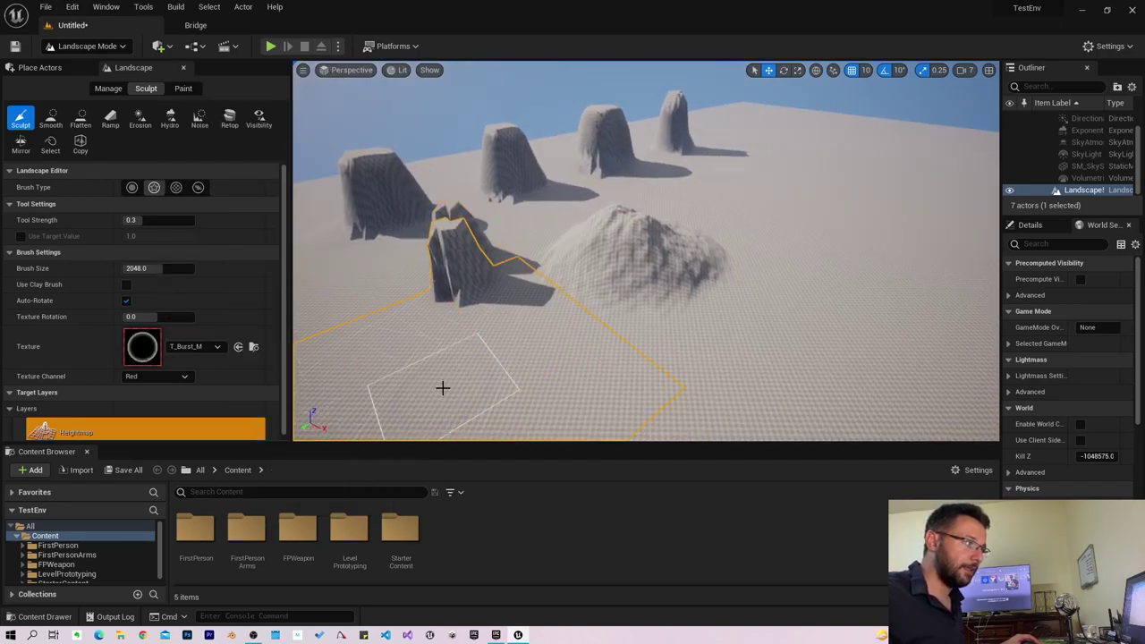
left_click(442, 387)
Orbit around to view the new crater alongside the rocks and mound.
right_click_drag(608, 427, 635, 416)
right_click_drag(627, 296, 576, 329)
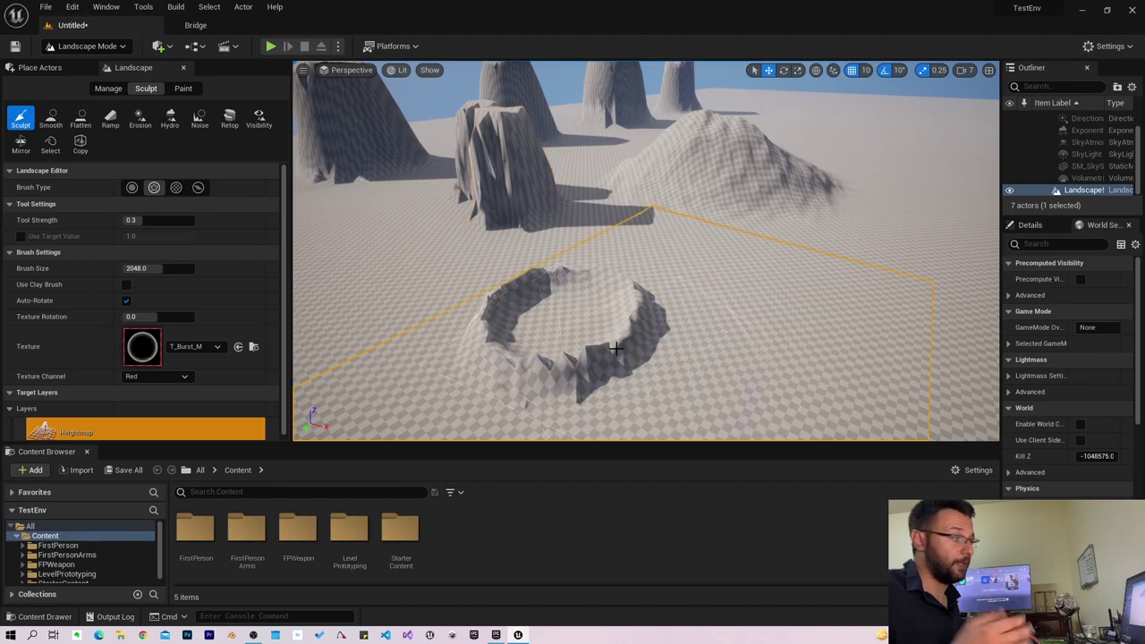
right_click_drag(659, 215, 626, 228)
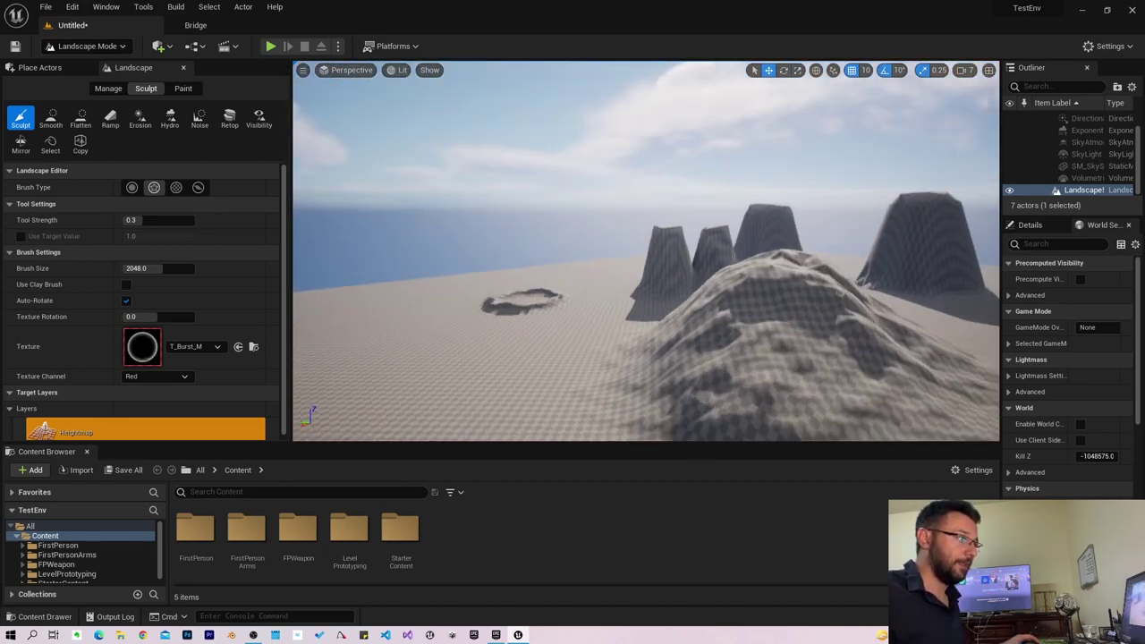
right_click_drag(724, 202, 725, 202)
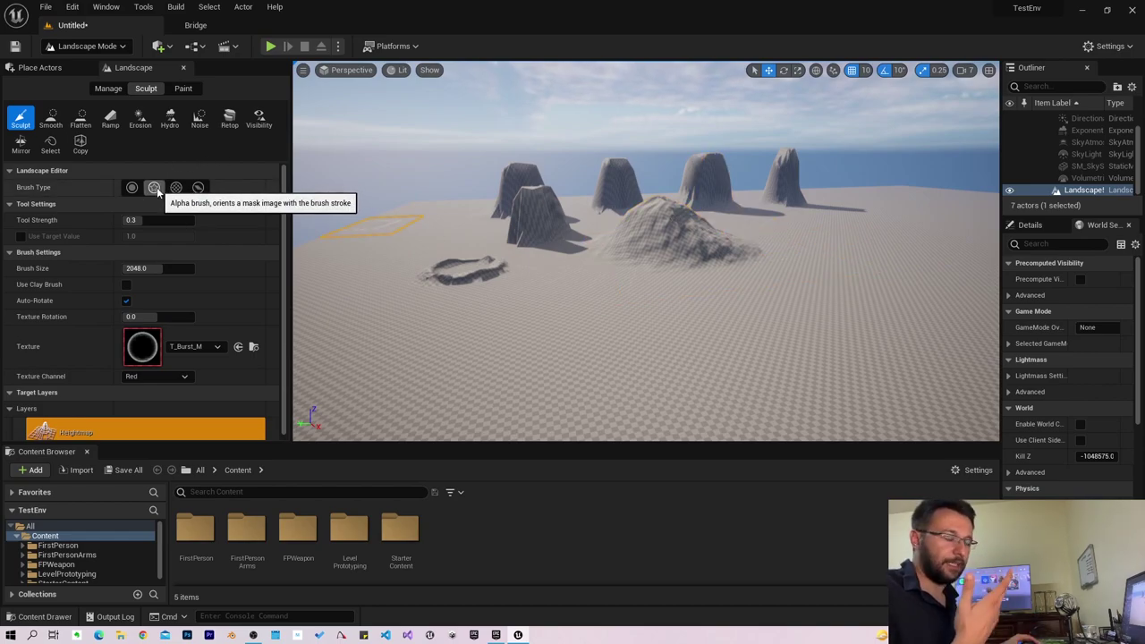
right_click_drag(496, 161, 501, 206)
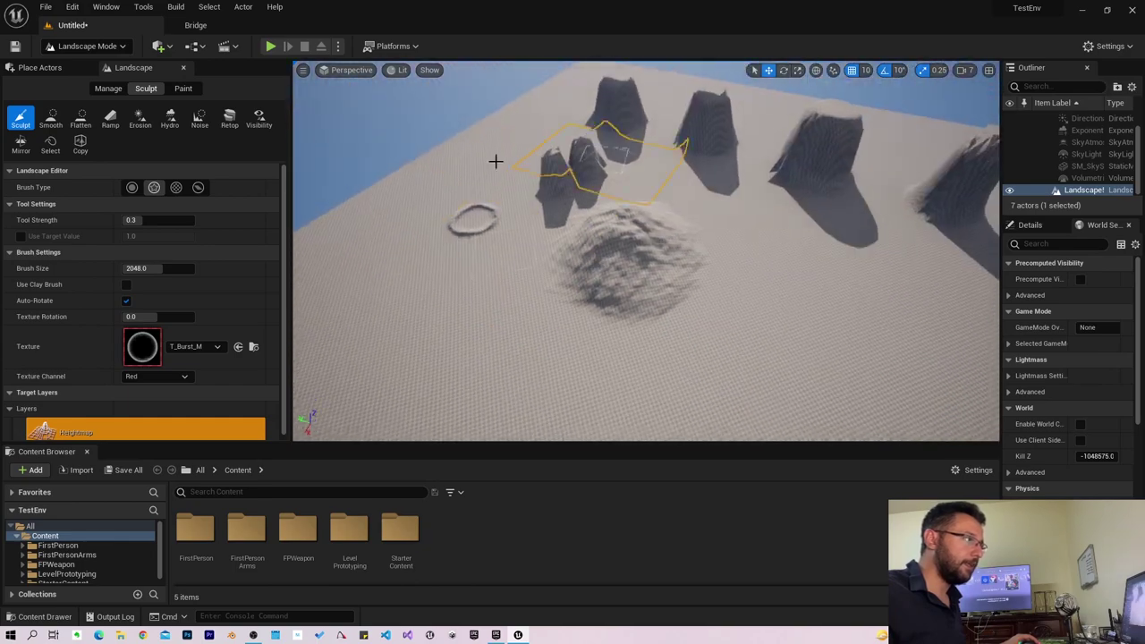
Use the Pattern brush with T_Brick_Clay_Beveled_D to raise a textured mound beside the rocks.
left_click(177, 187)
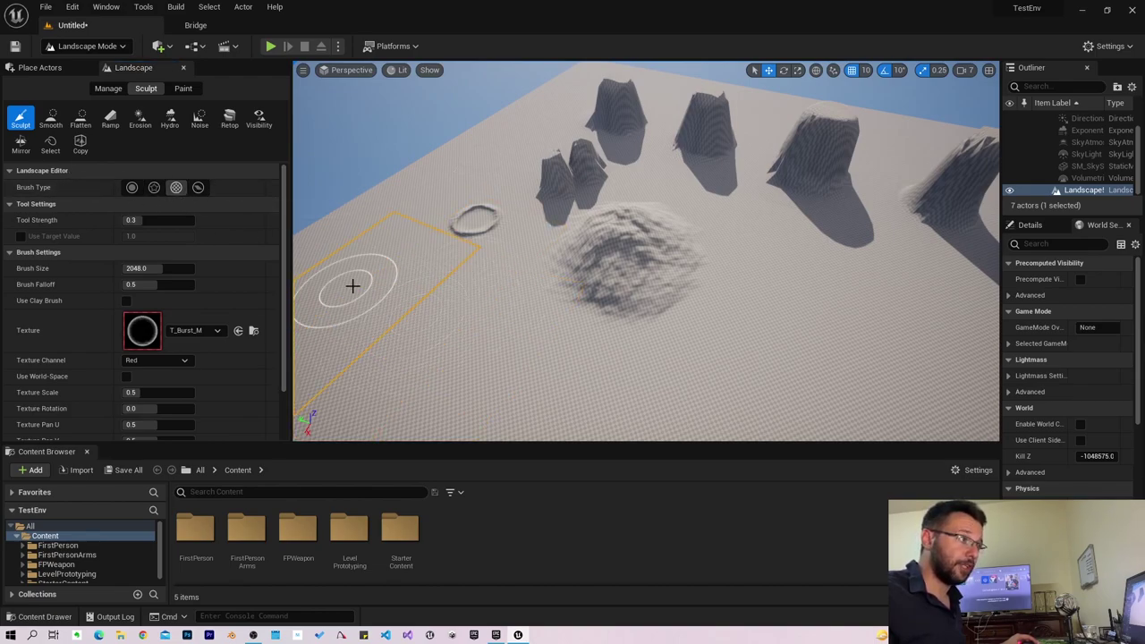
right_click_drag(405, 347, 548, 334)
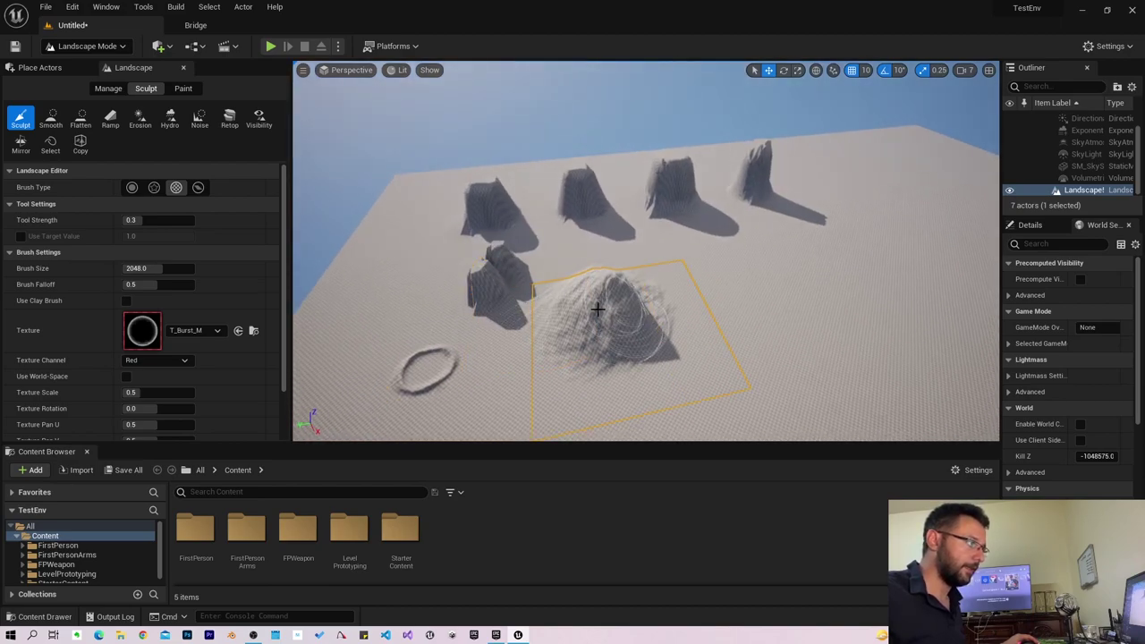
right_click_drag(586, 313, 410, 294)
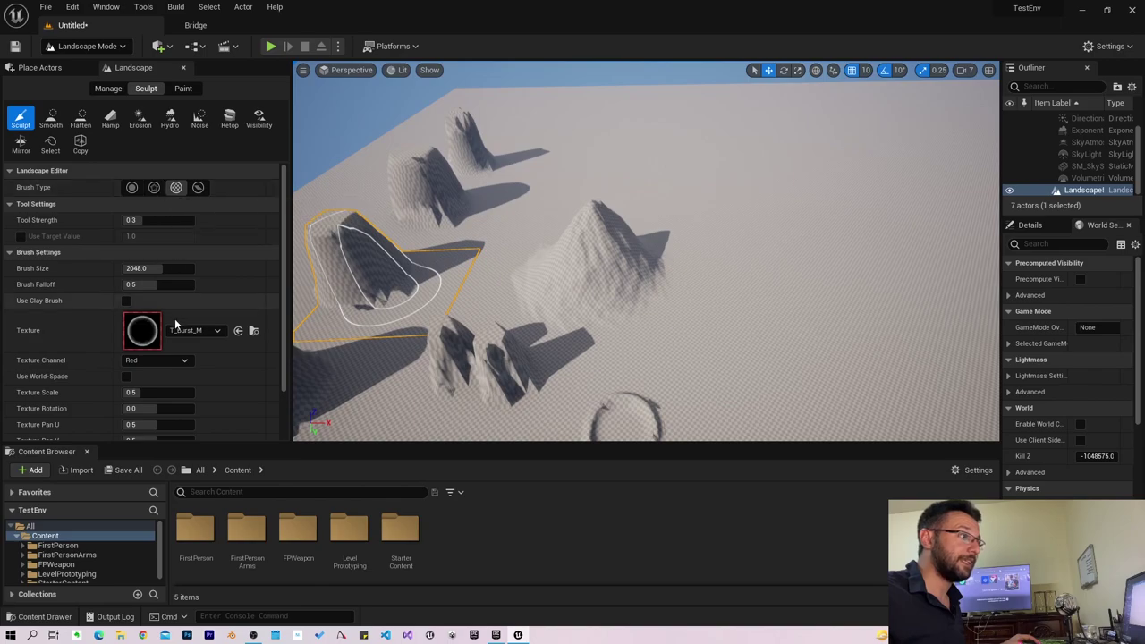
left_click(205, 331)
scroll(219, 528, "up", 5)
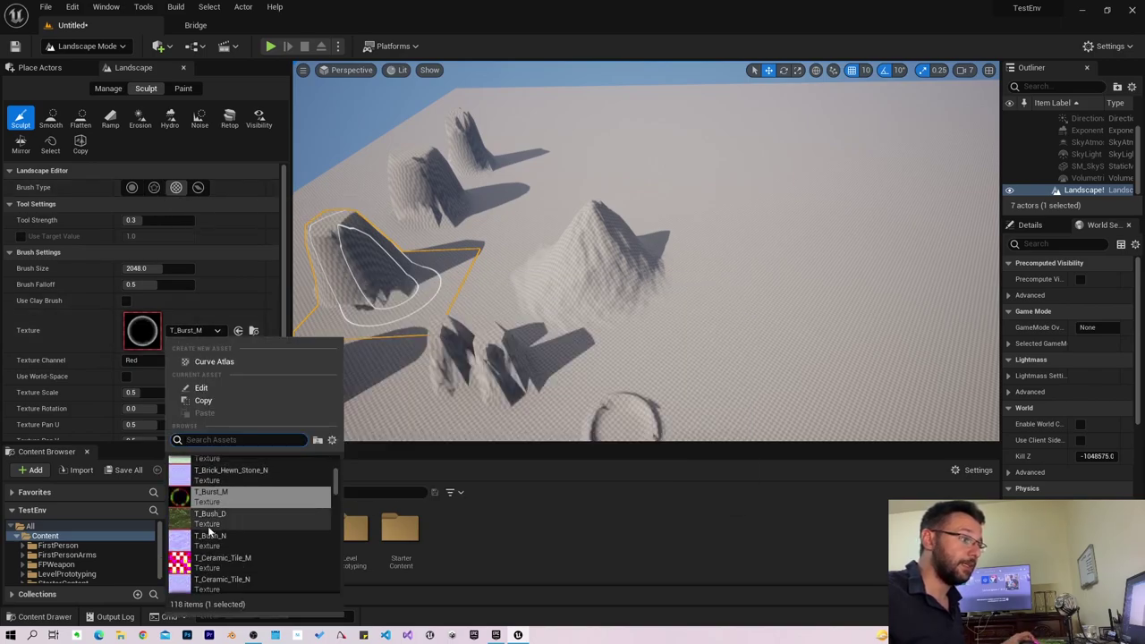
left_click(223, 465)
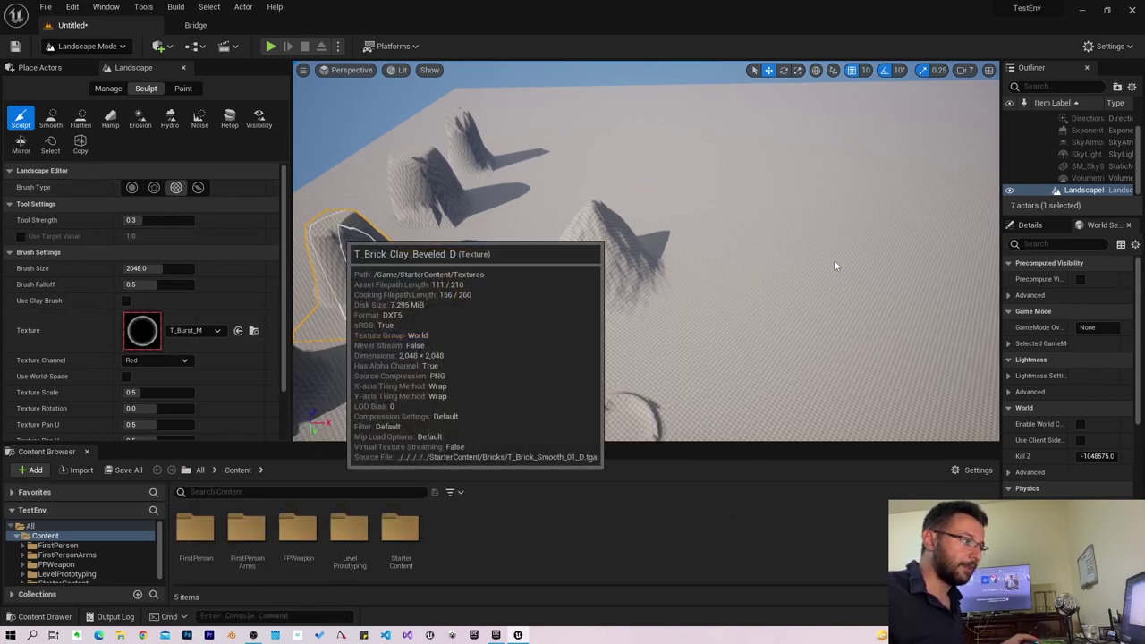
right_click_drag(680, 268, 708, 258)
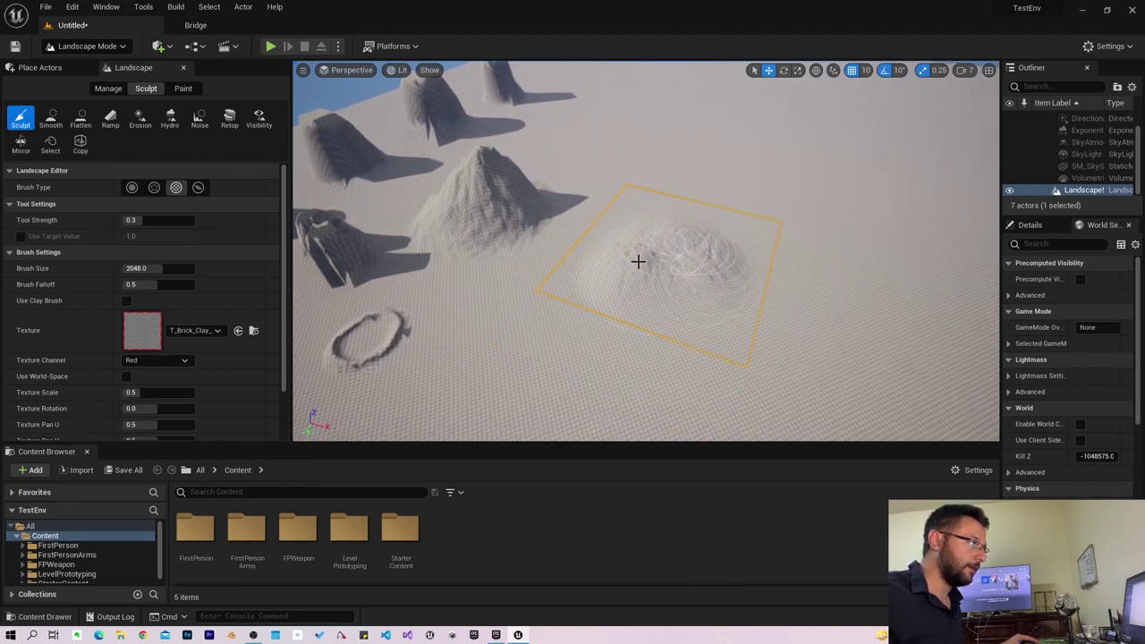
right_click_drag(644, 277, 653, 262)
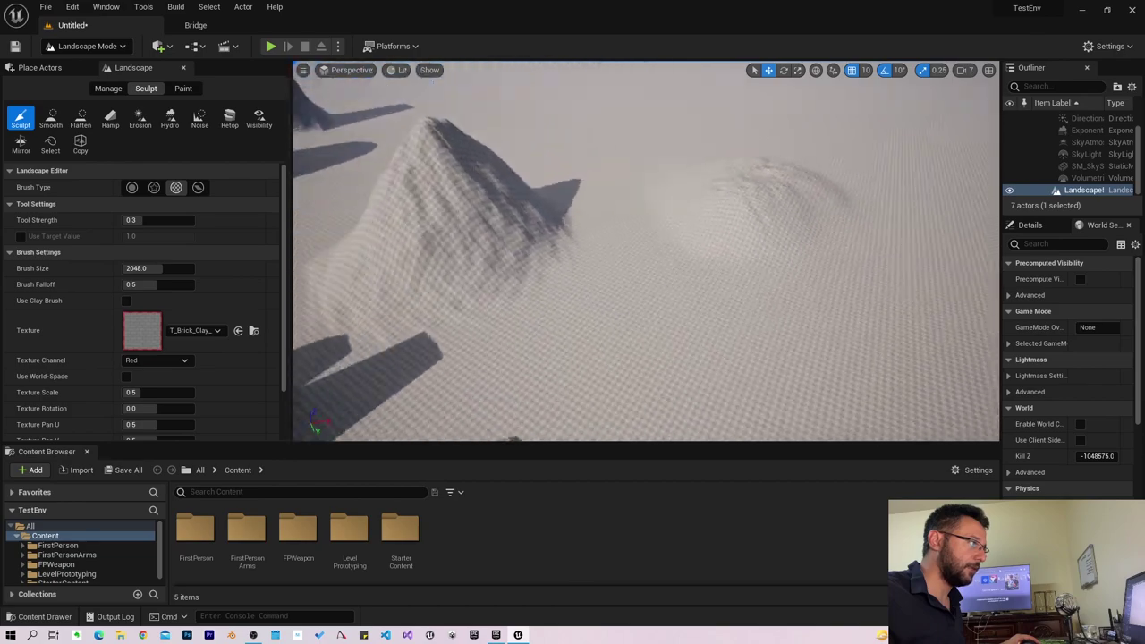
left_click_drag(618, 235, 677, 244)
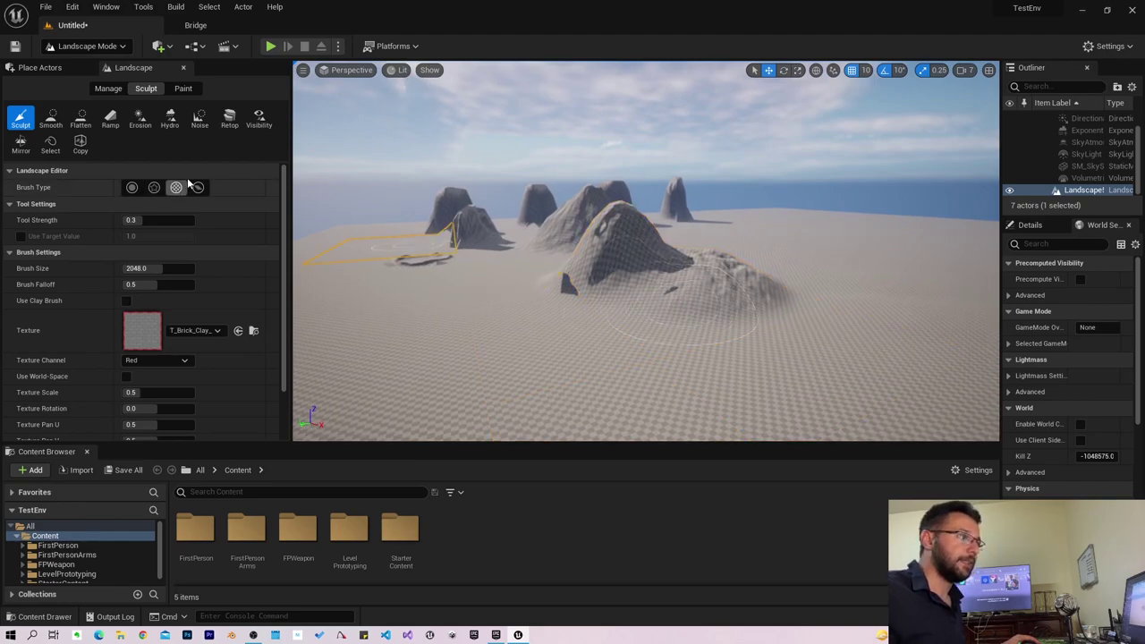
With the Component brush, raise one landscape section into a tall, flat-sided block.
left_click(198, 187)
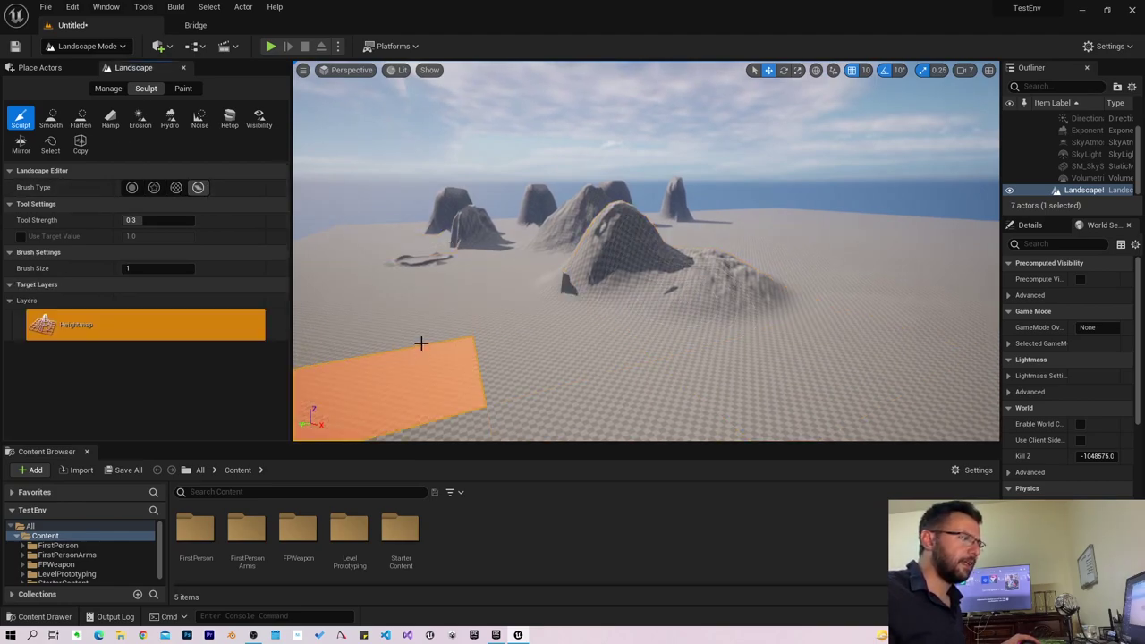
left_click_drag(439, 322, 439, 321)
right_click_drag(439, 322, 376, 322)
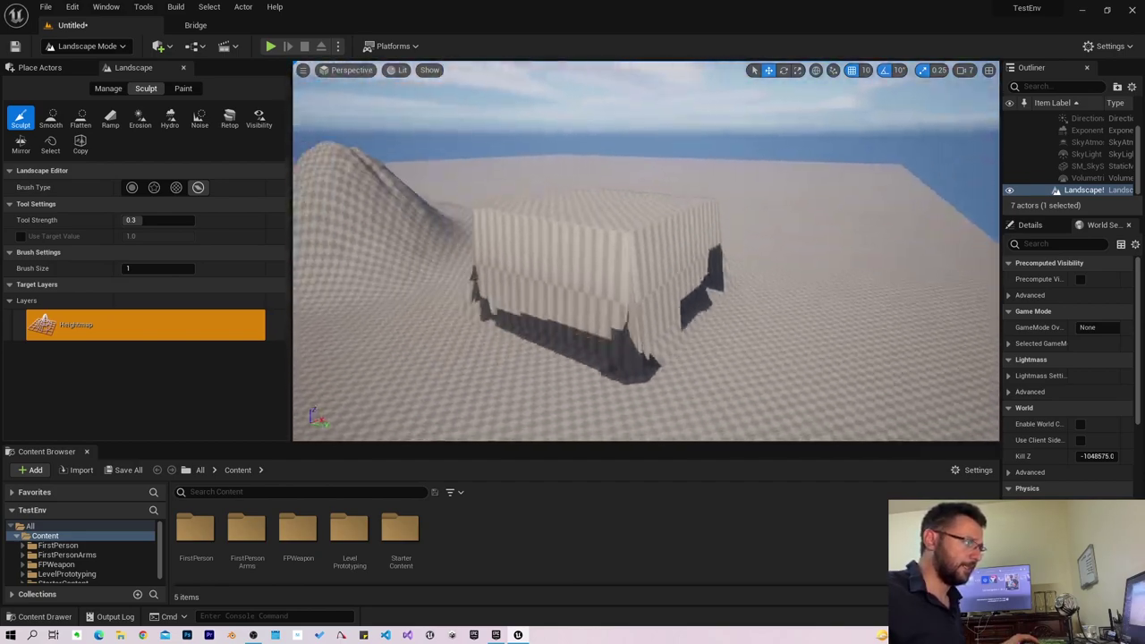
right_click_drag(408, 381, 409, 381)
right_click_drag(621, 310, 621, 309)
right_click_drag(417, 338, 417, 338)
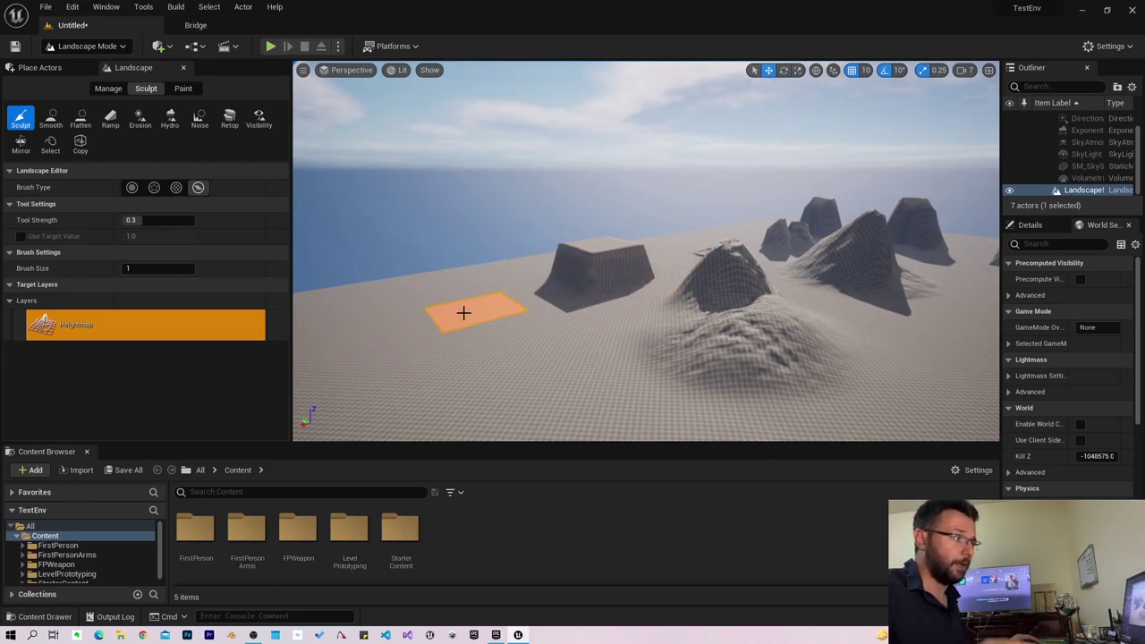
Raise a second section into a tall flat-topped wall, then return to the Circle brush.
left_click_drag(463, 312, 464, 313)
left_click_drag(463, 312, 464, 320)
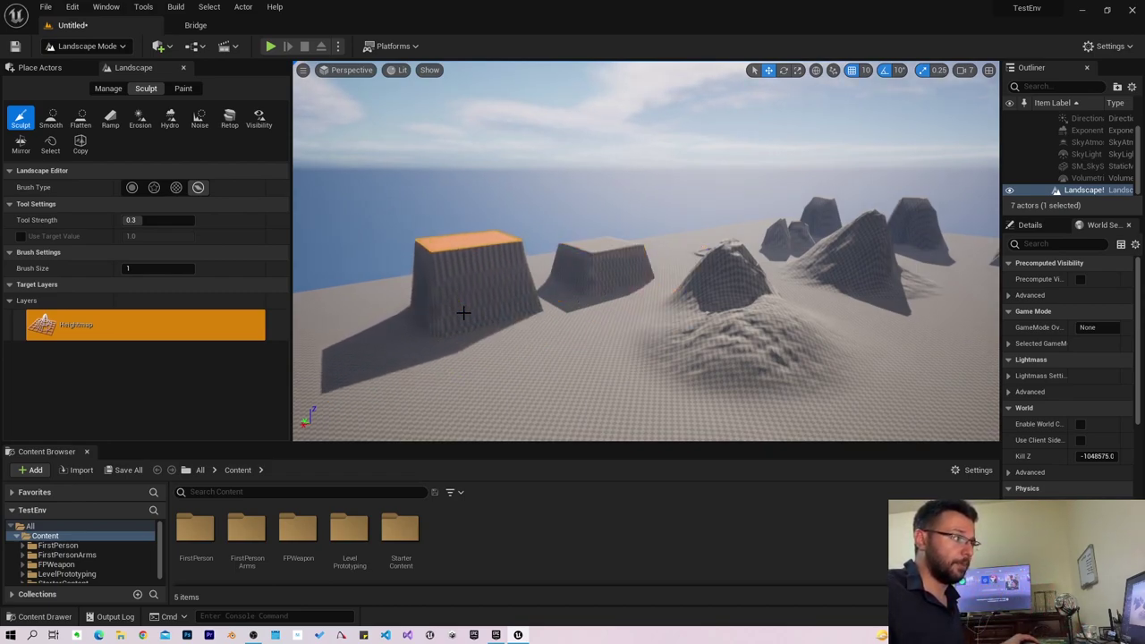
right_click_drag(463, 315, 463, 315)
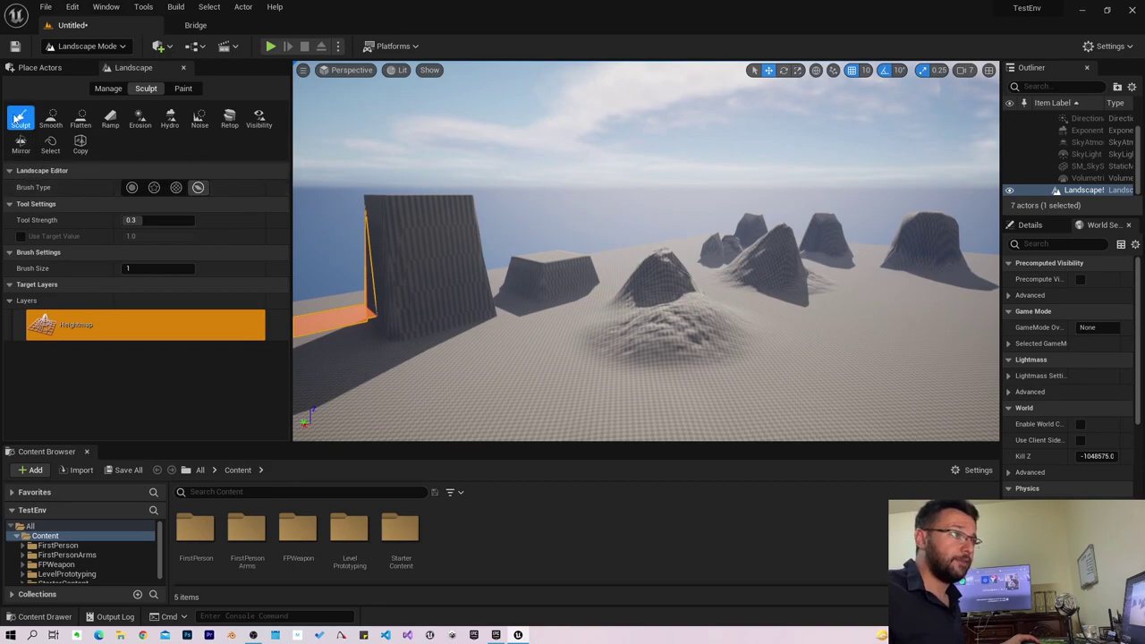
left_click(131, 186)
right_click_drag(522, 348, 521, 348)
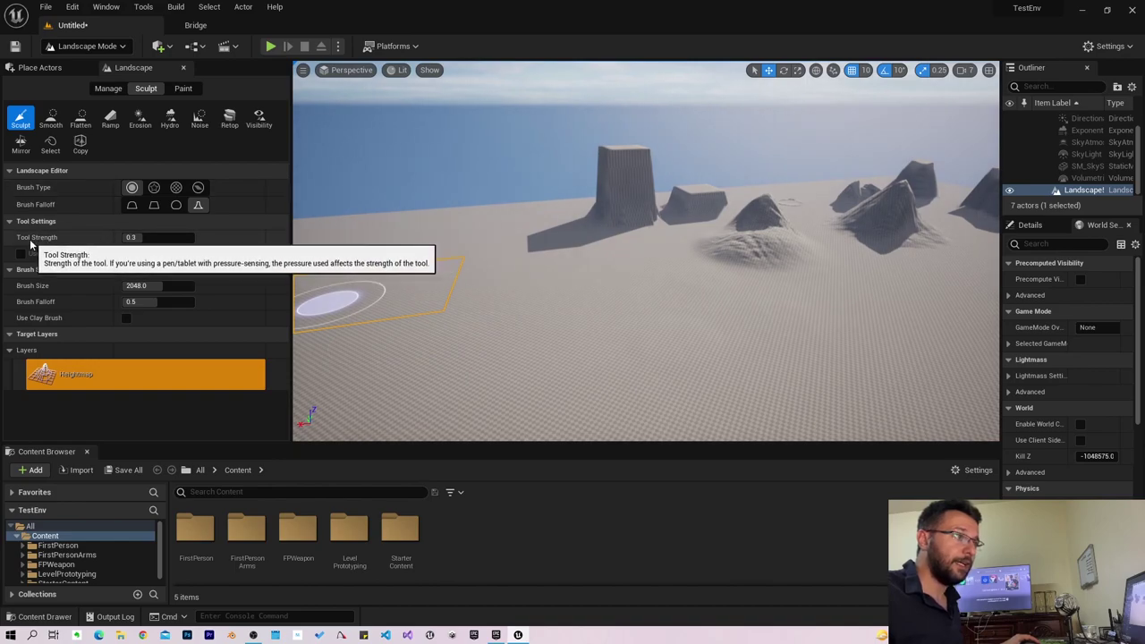
Set sculpt strength to 1.0 and raise a tall mound, a pillar and a column.
left_click_drag(157, 237, 193, 237)
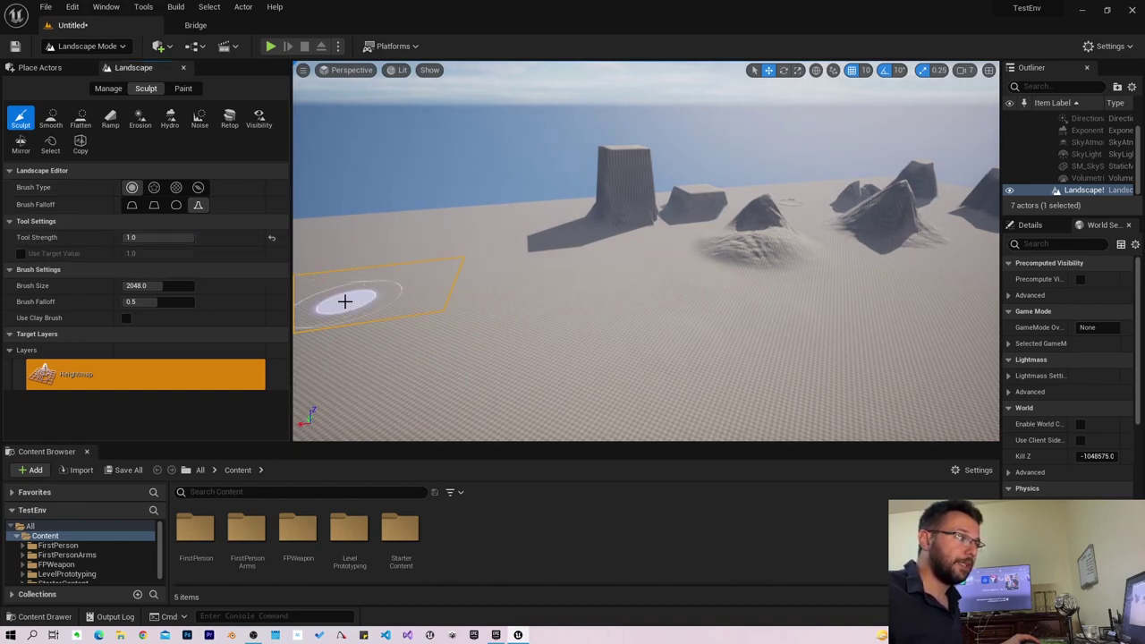
left_click_drag(495, 340, 420, 345)
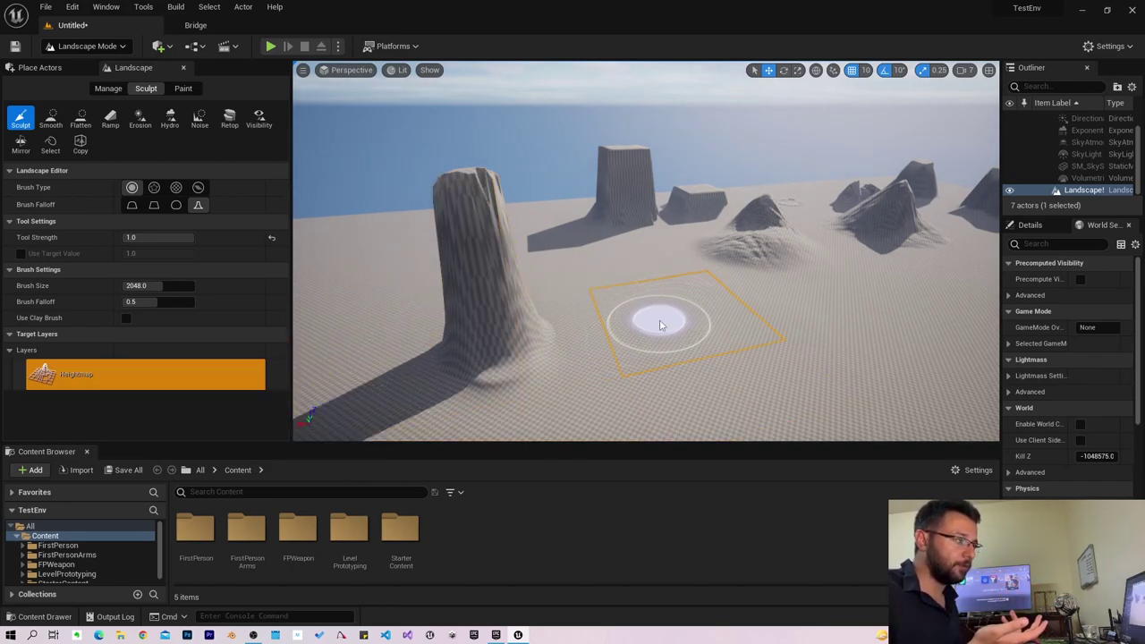
left_click_drag(657, 320, 654, 322)
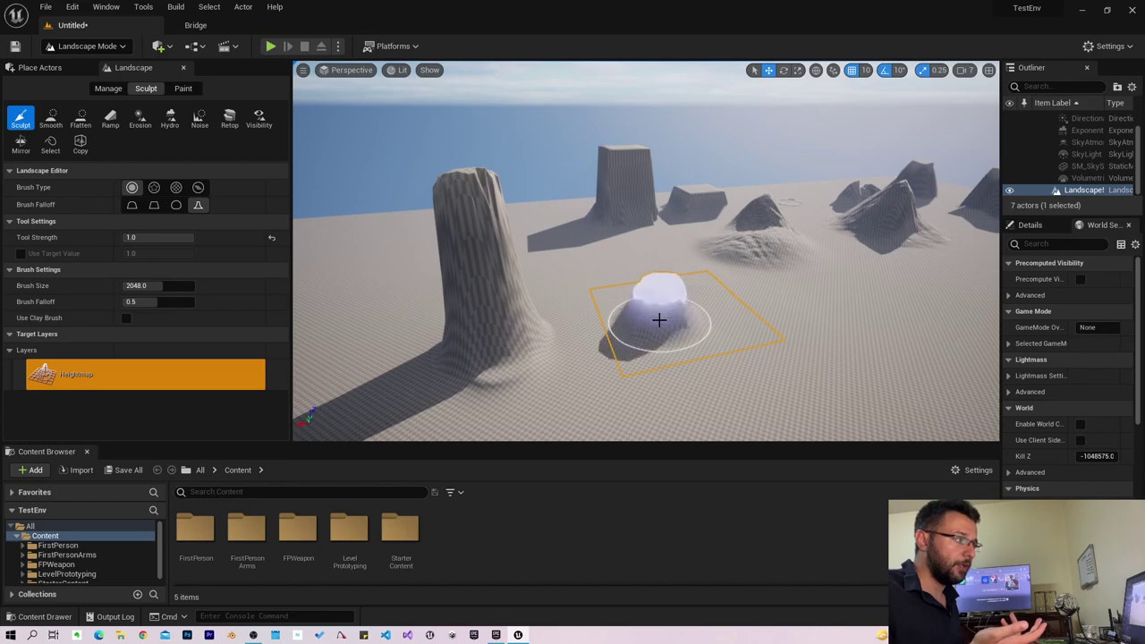
left_click(134, 237)
type("1")
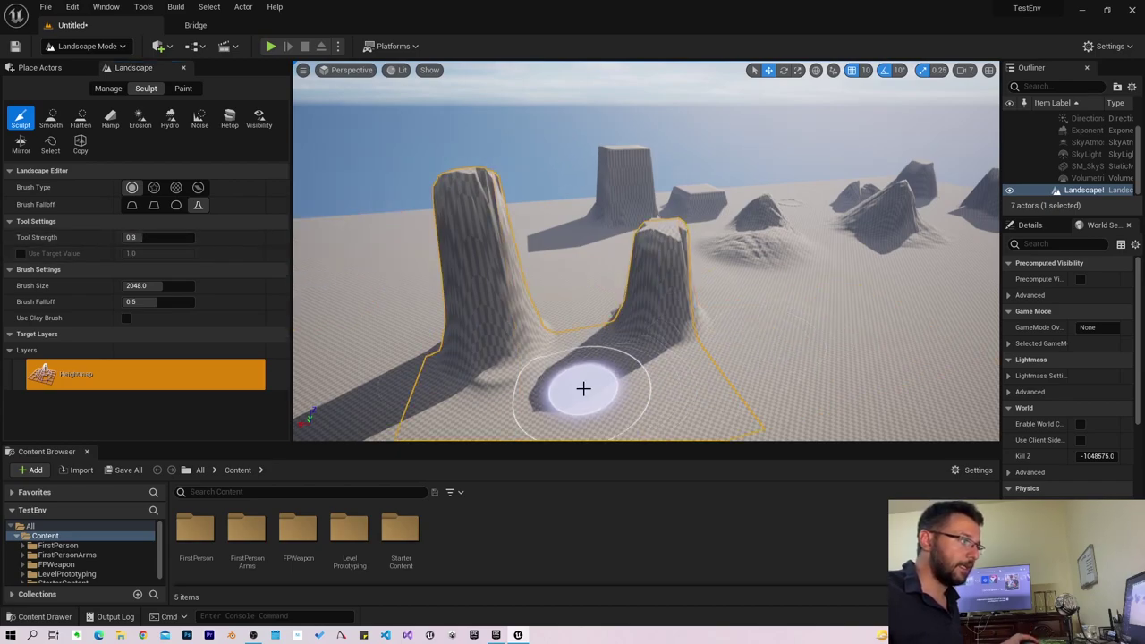
left_click_drag(583, 388, 583, 388)
right_click_drag(409, 388, 465, 375)
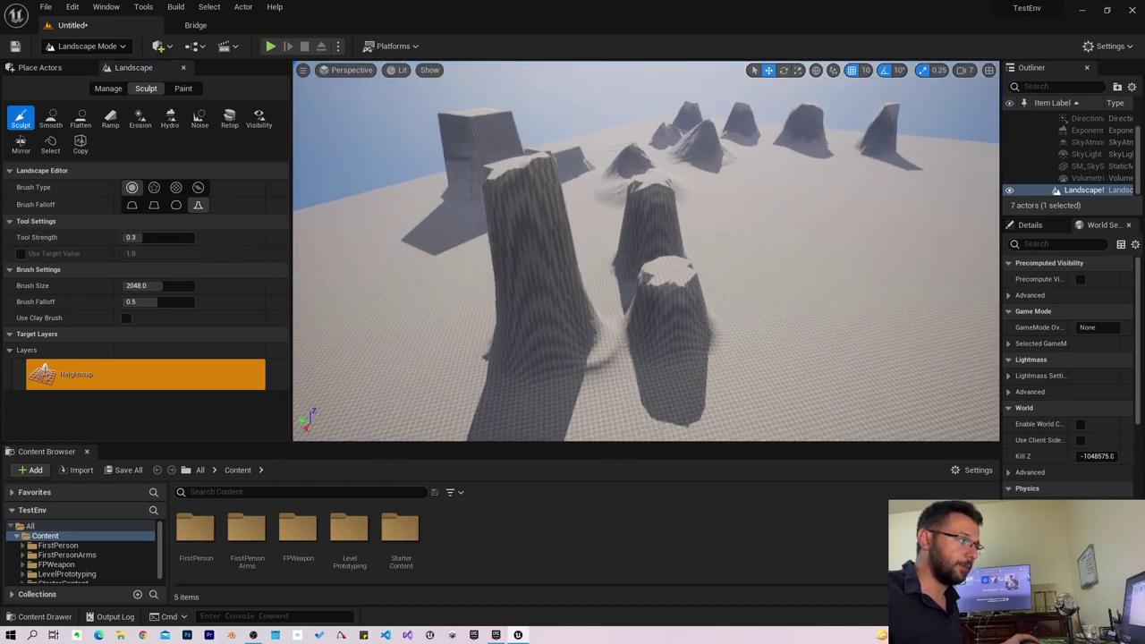
right_click_drag(330, 300, 375, 295)
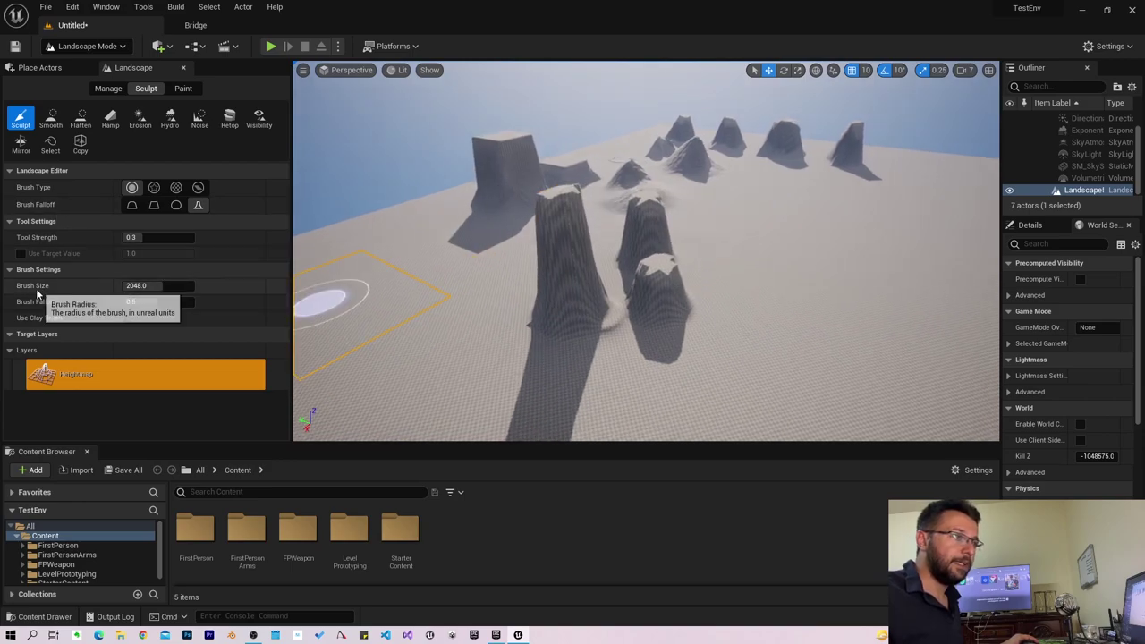
Enlarge the brush to 8192 to raise a broad hill, then shrink it to about 2322.
left_click_drag(165, 285, 233, 286)
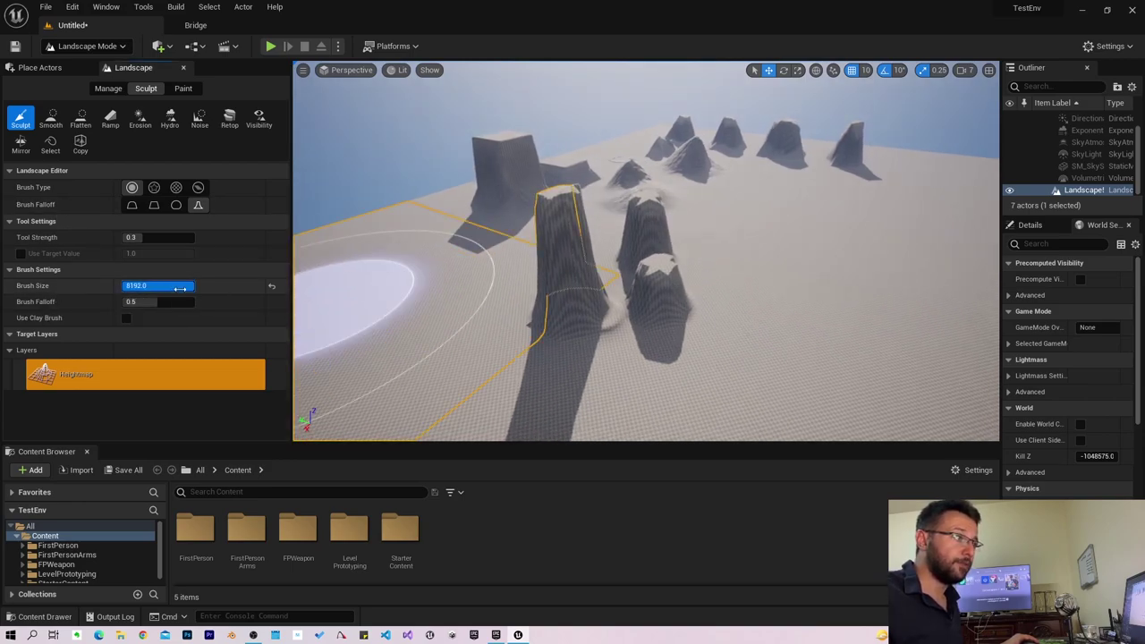
right_click_drag(741, 230, 747, 231)
left_click_drag(761, 209, 641, 273)
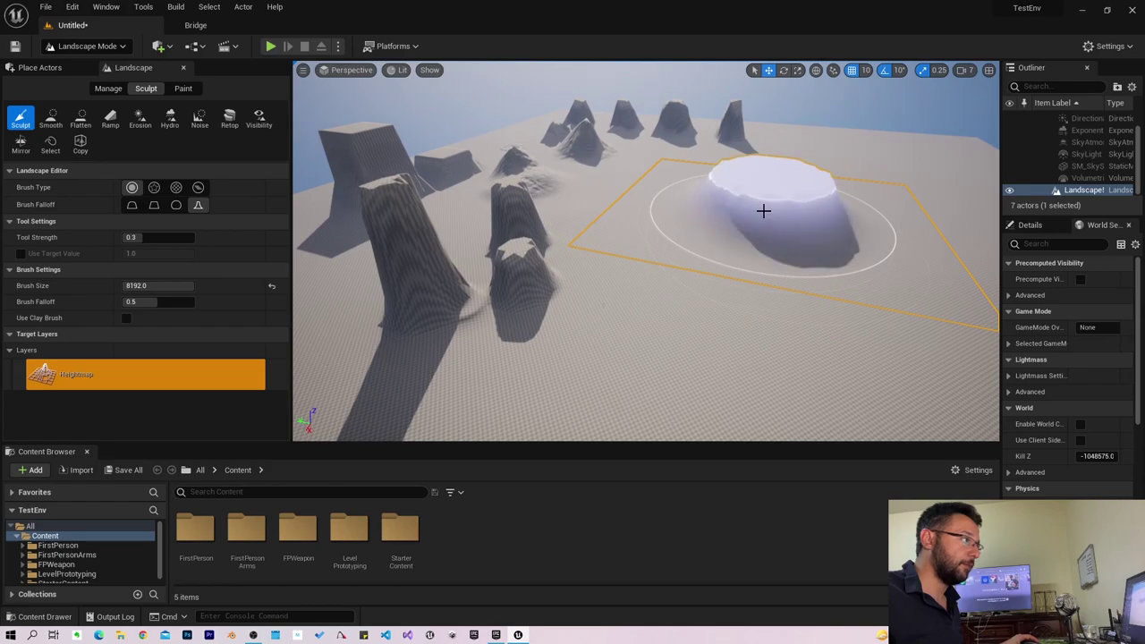
mouse_move(641, 274)
right_mouse_down()
mouse_move(697, 268)
mouse_move(679, 259)
right_mouse_up()
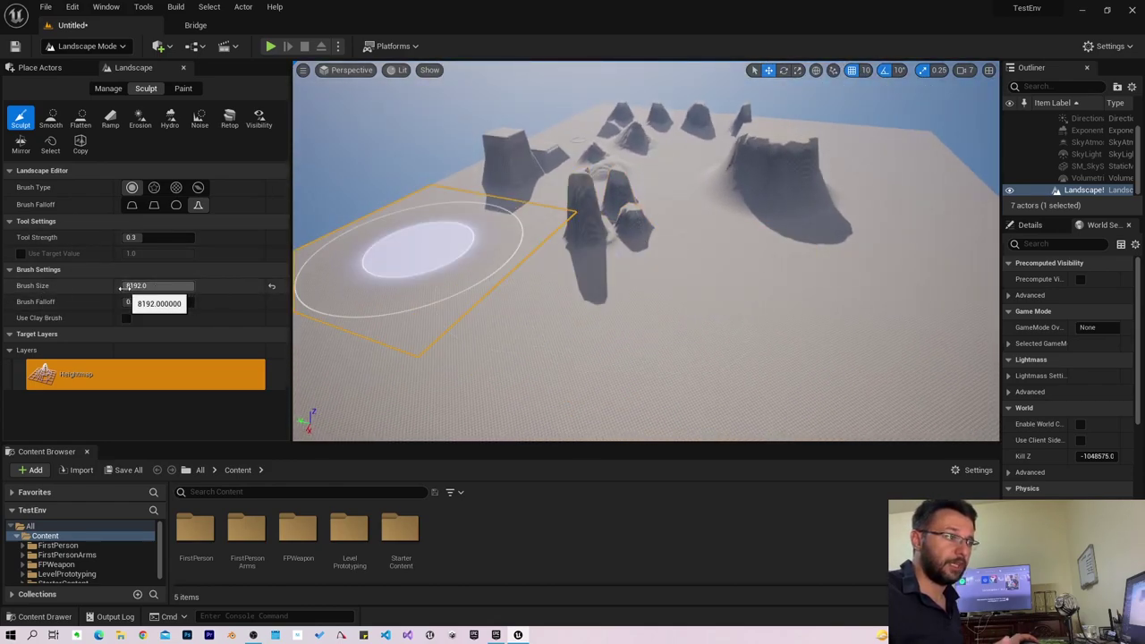
left_click_drag(120, 287, 94, 287)
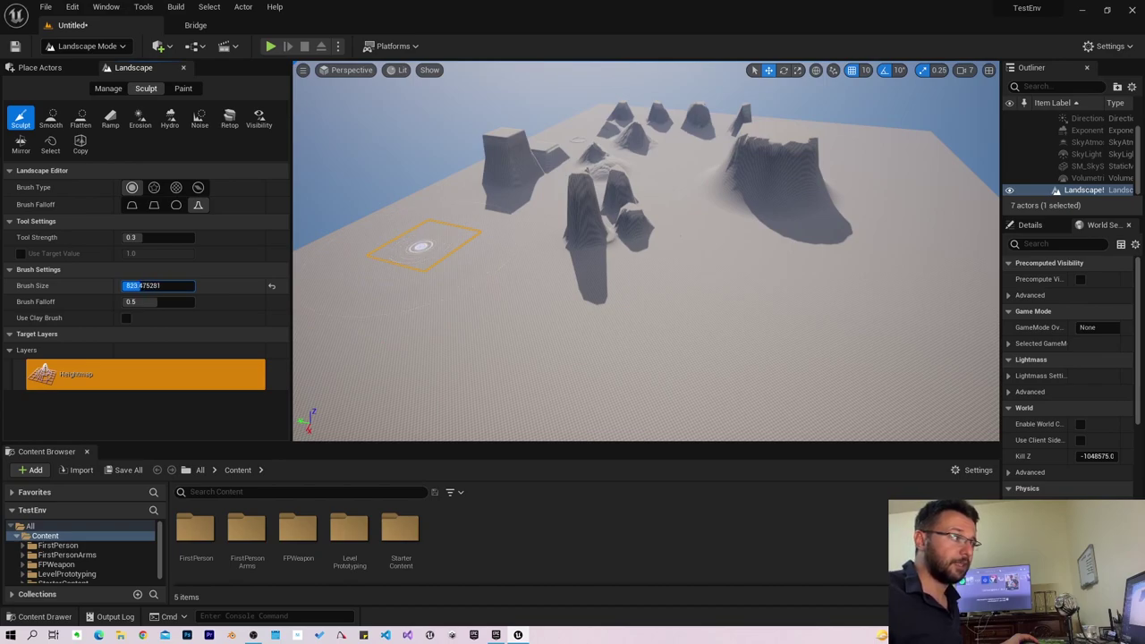
Commit brush size 1472.8, raise two small bumps, then a sharp spike at falloff 1.0.
key("Return")
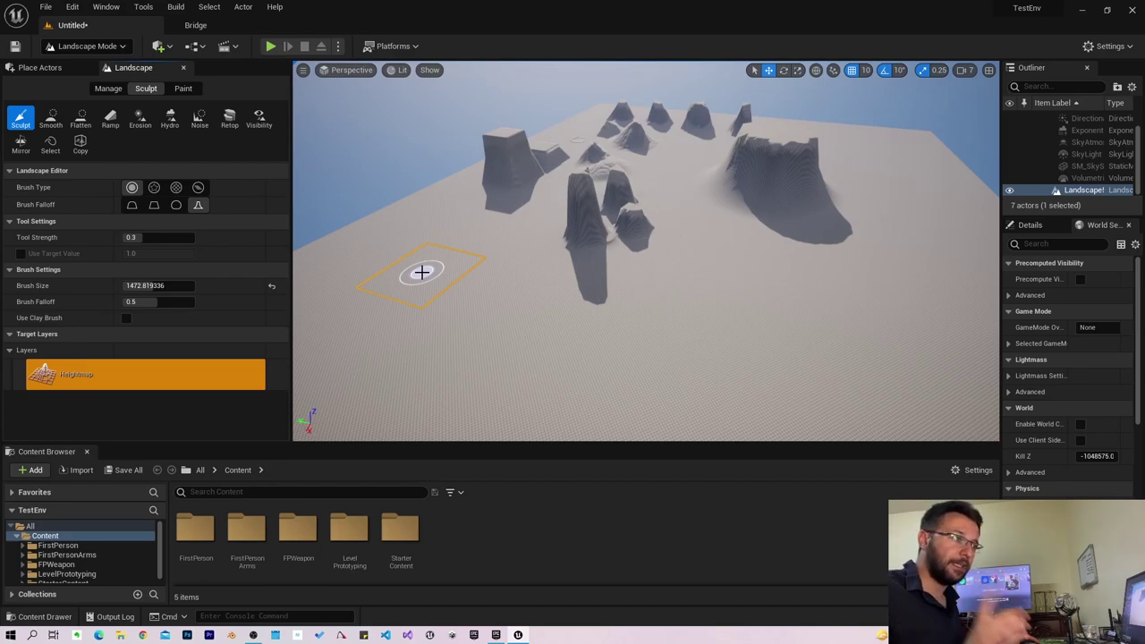
scroll(421, 271, "up", 3)
scroll(428, 268, "up", 3)
scroll(432, 266, "up", 3)
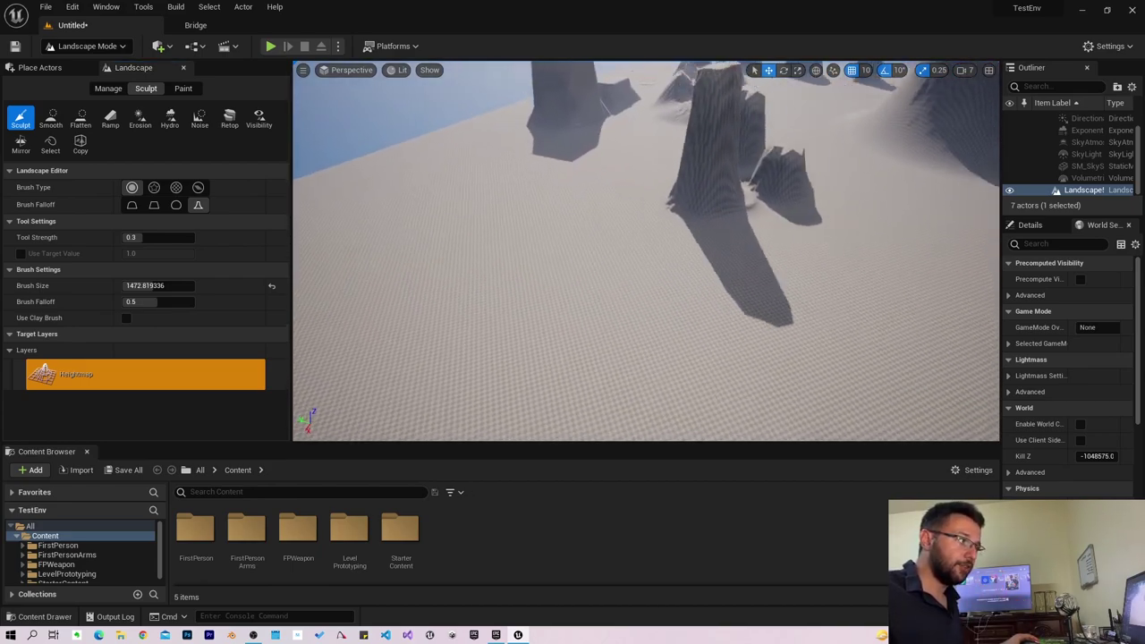
right_click_drag(432, 265, 460, 260)
left_click_drag(528, 258, 527, 282)
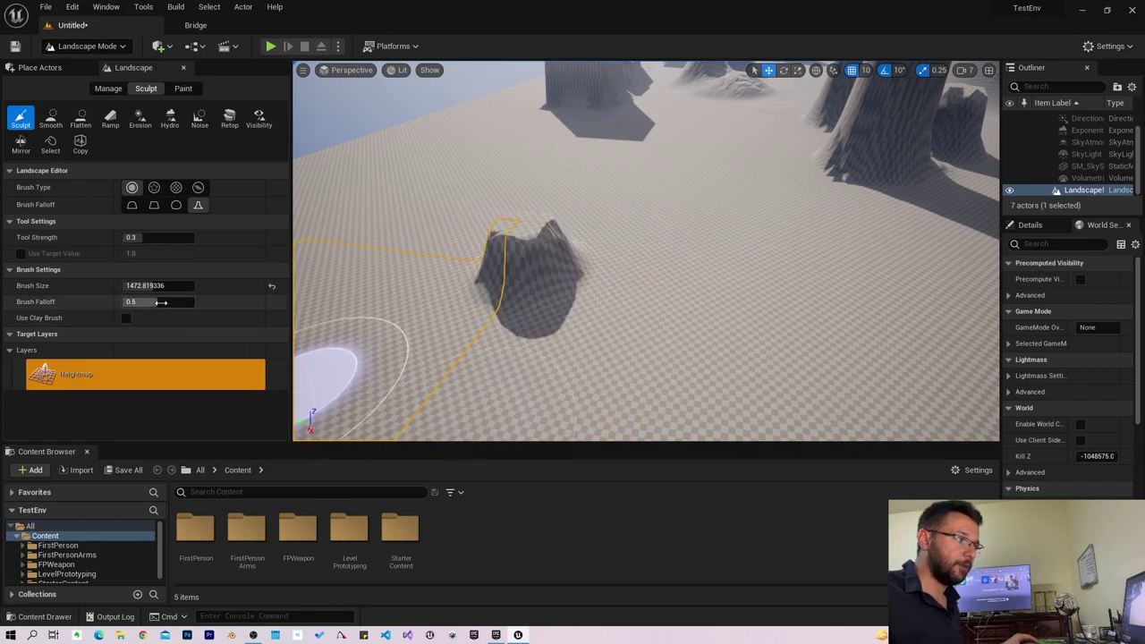
left_click_drag(161, 303, 206, 303)
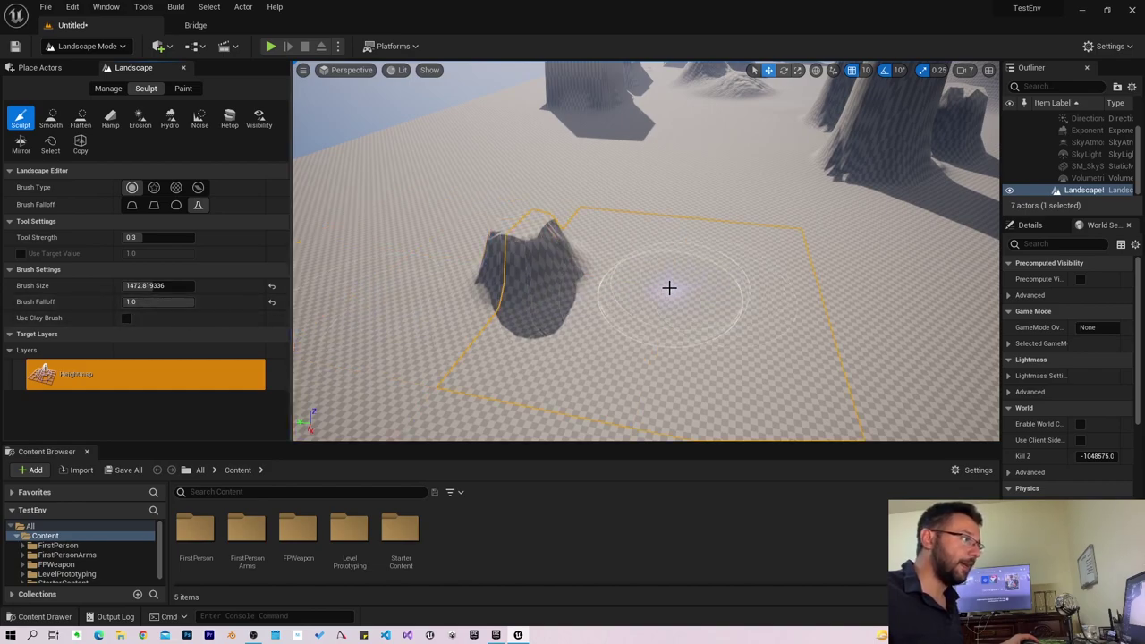
left_click_drag(668, 287, 671, 284)
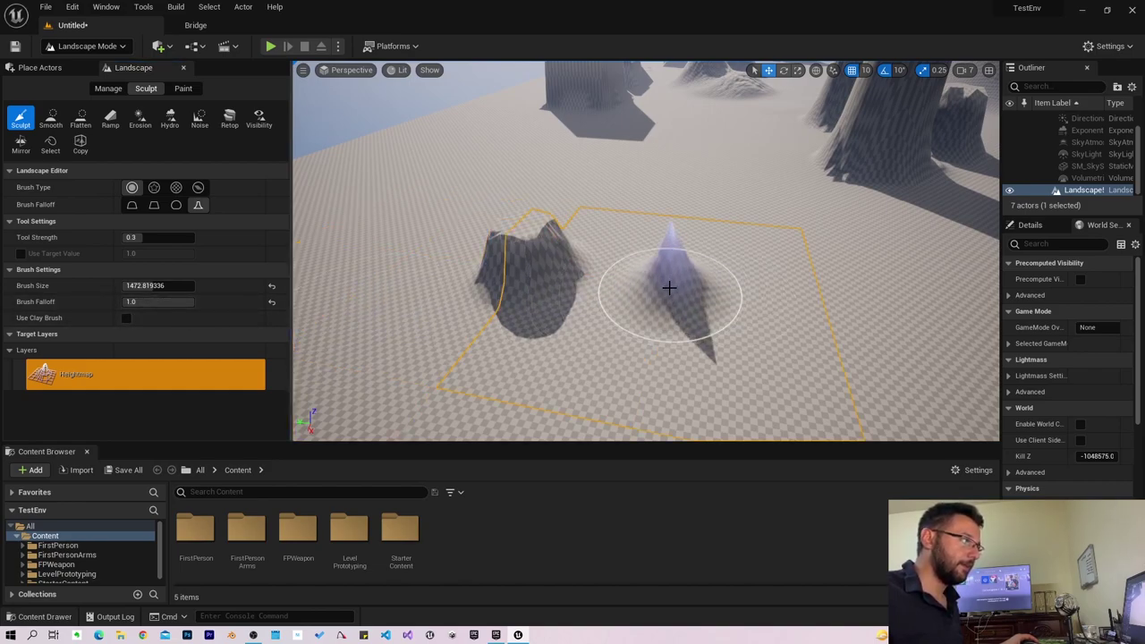
Raise a steep-sided mound at falloff 0.0, then soften falloff to about 0.52.
left_click_drag(153, 304, 98, 304)
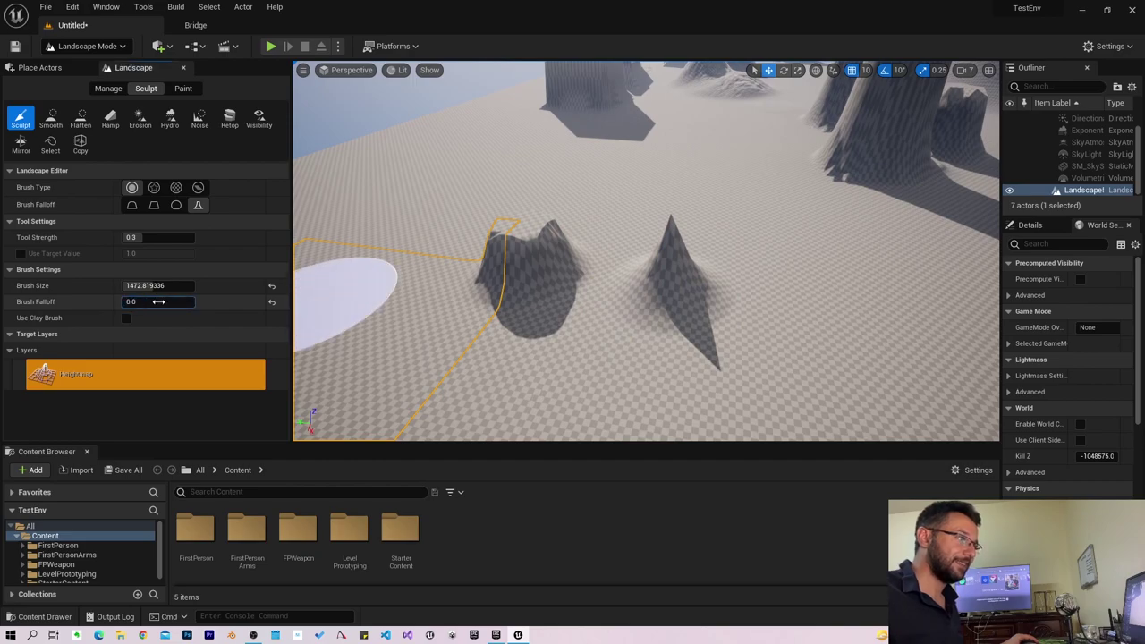
left_click_drag(375, 255, 391, 263)
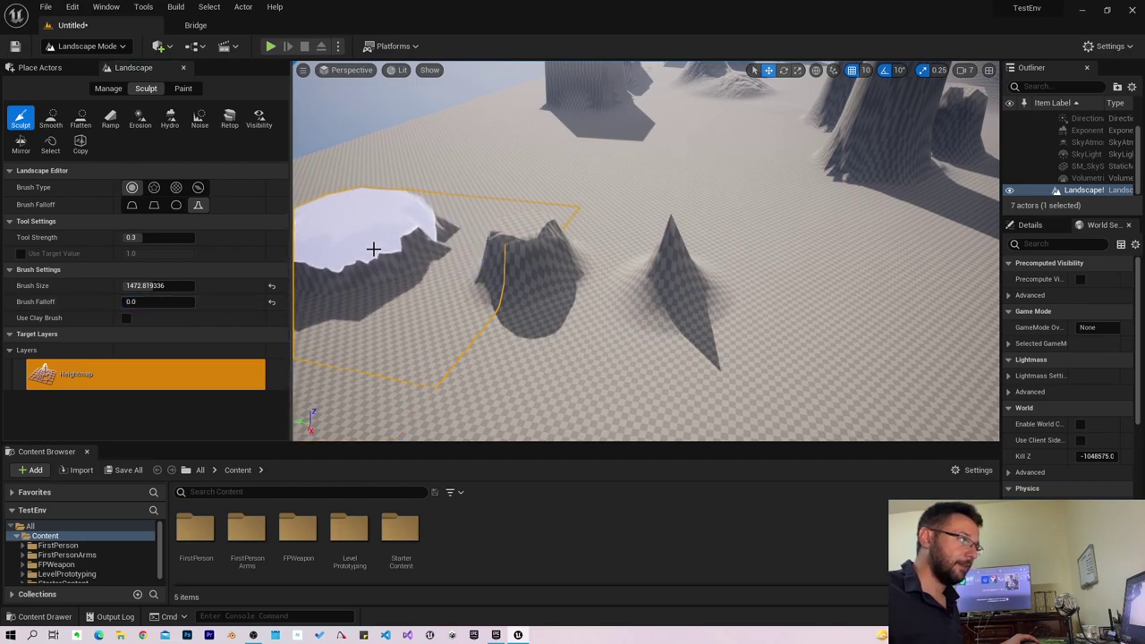
mouse_move(391, 263)
right_mouse_down()
mouse_move(421, 269)
mouse_move(358, 260)
right_mouse_up()
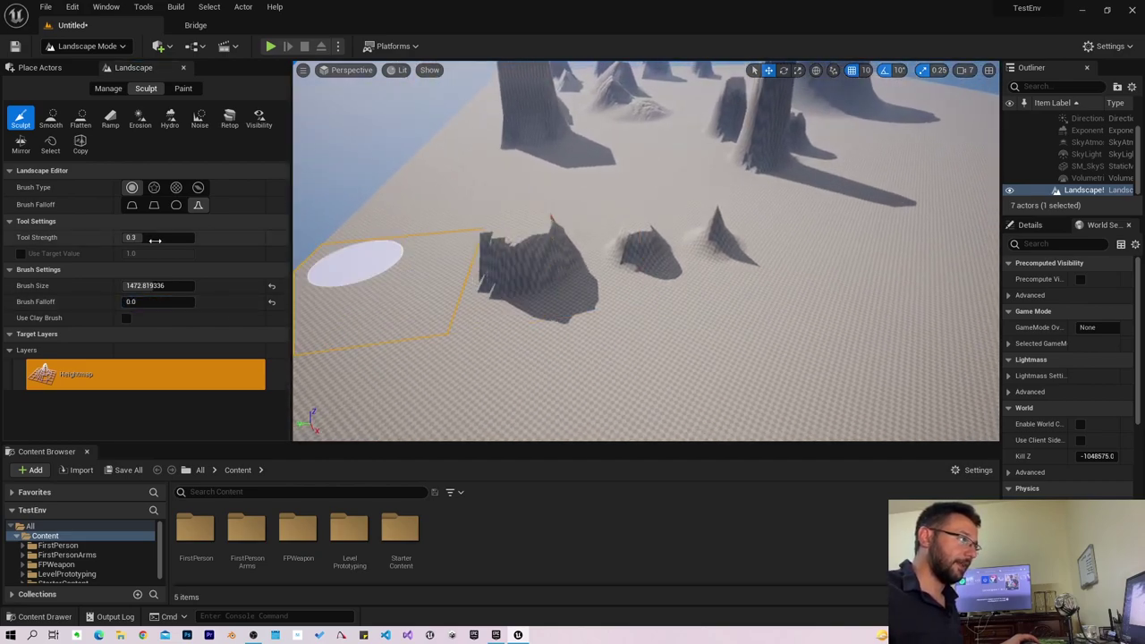
left_click_drag(143, 302, 159, 301)
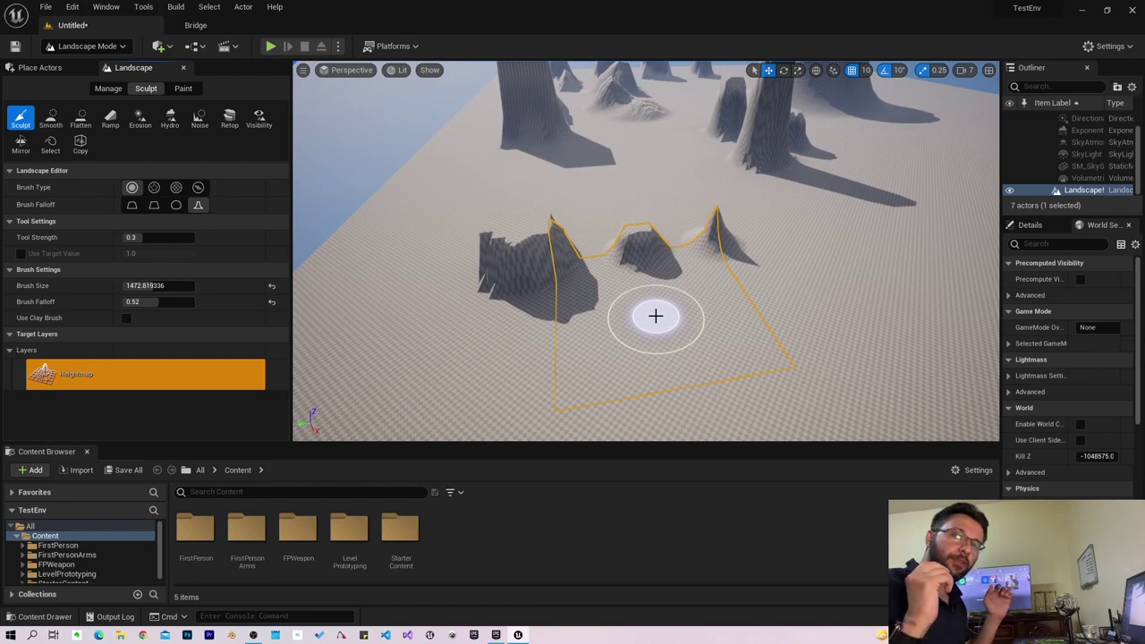
mouse_move(603, 212)
right_mouse_down()
mouse_move(603, 179)
mouse_move(603, 205)
right_mouse_up()
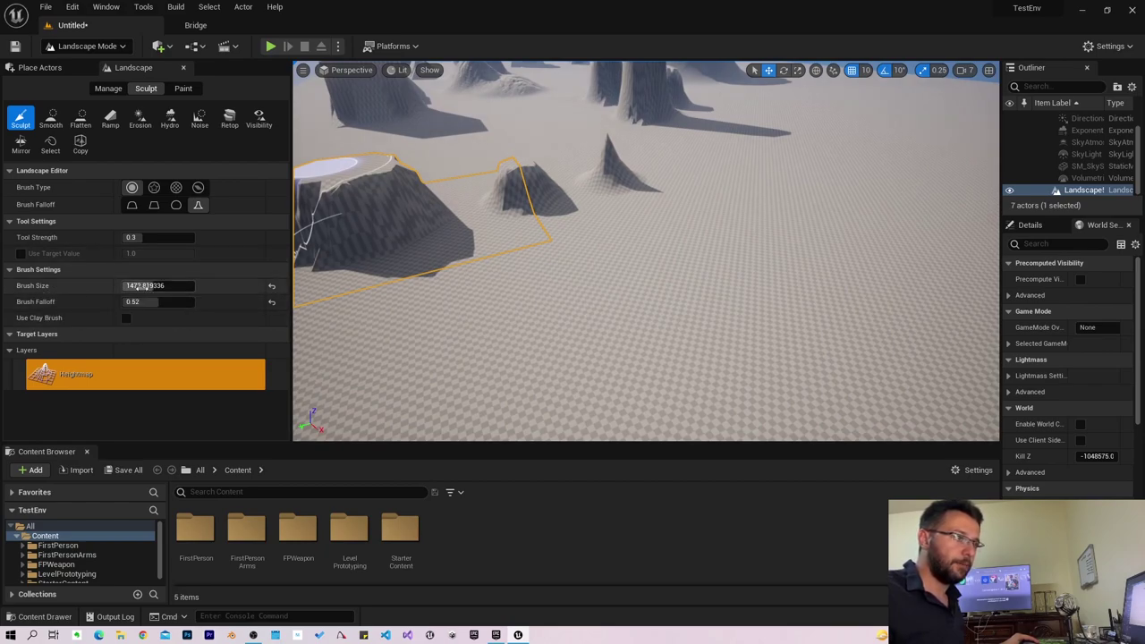
With the Smooth tool, round off the wall block's sharp edges and the first mound.
left_click(60, 119)
mouse_move(397, 184)
right_mouse_down()
mouse_move(465, 214)
mouse_move(501, 215)
right_mouse_up()
left_click_drag(501, 197, 401, 276)
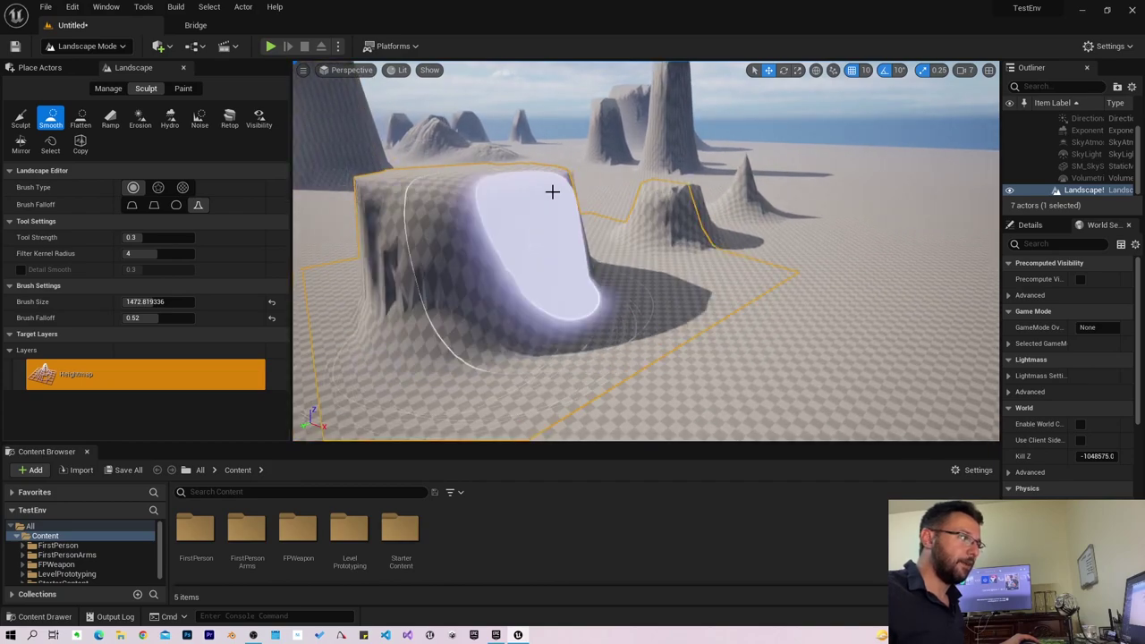
right_click_drag(400, 276, 582, 248)
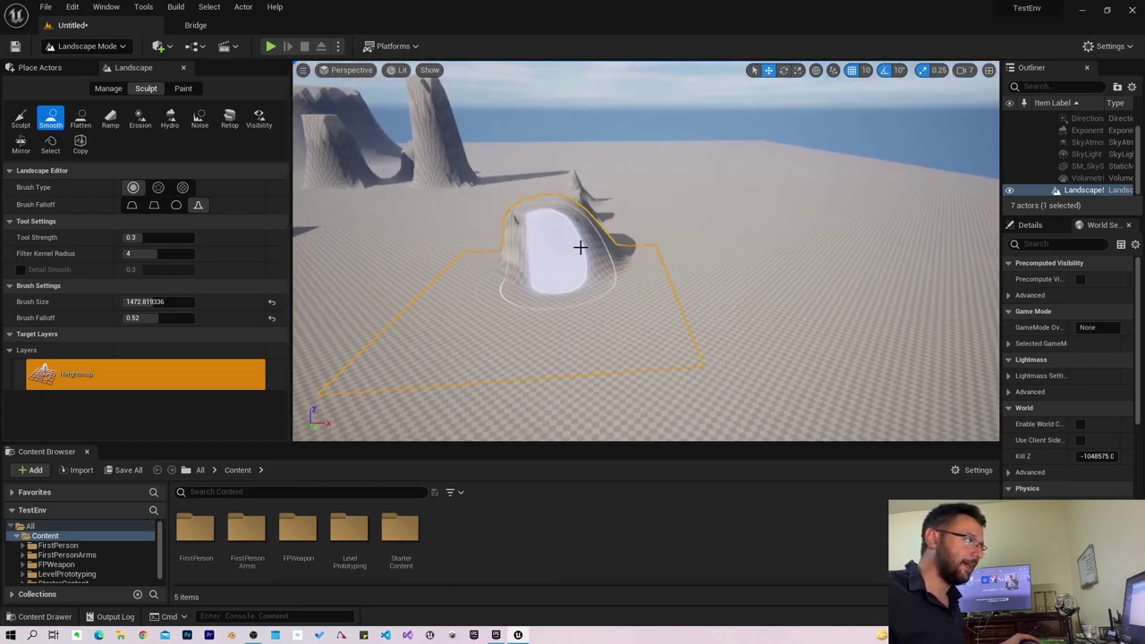
left_click_drag(590, 241, 531, 271)
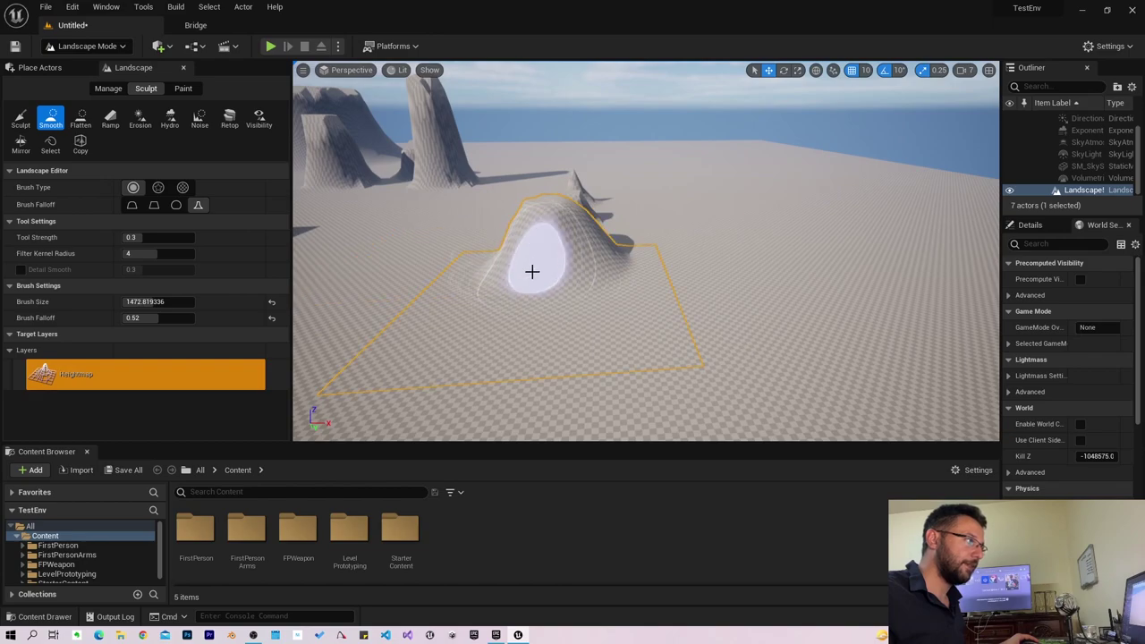
mouse_move(531, 271)
right_mouse_down()
mouse_move(537, 259)
mouse_move(485, 194)
mouse_move(575, 273)
right_mouse_up()
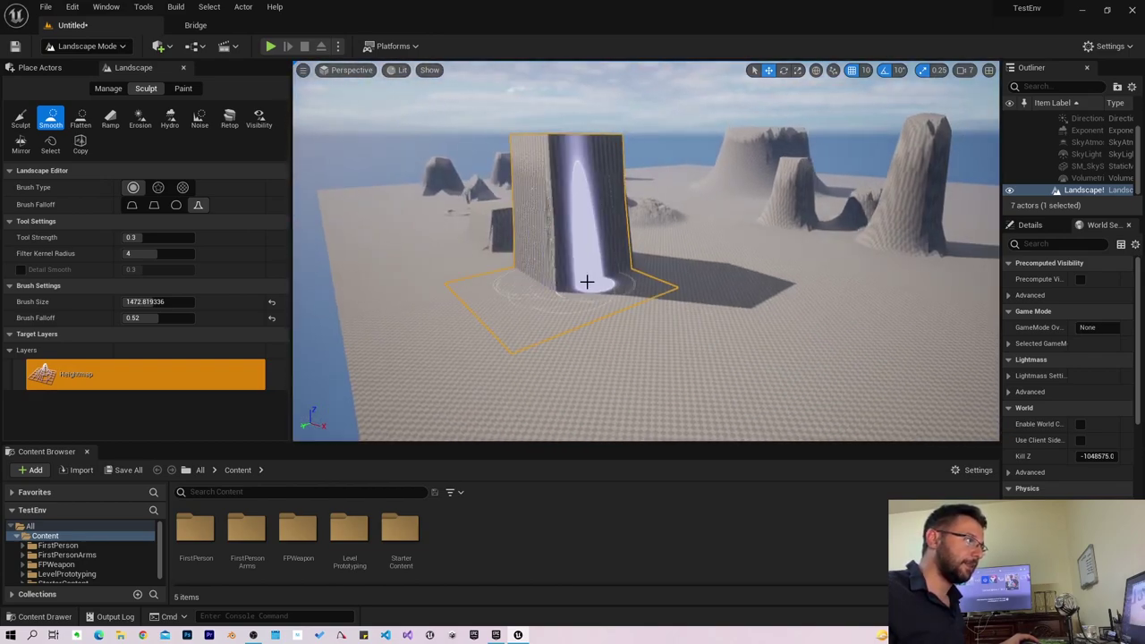
Smooth the tall wall, the left mound and the boxy mound into softer rounded peaks.
mouse_move(576, 273)
left_mouse_down()
mouse_move(606, 193)
mouse_move(510, 201)
left_mouse_up()
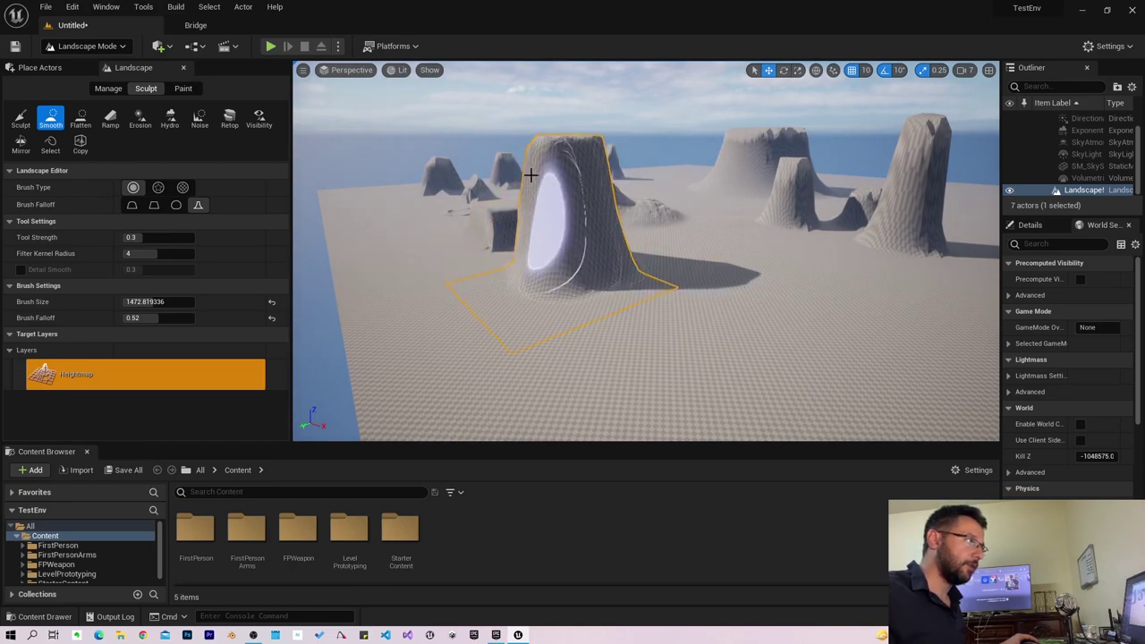
right_click_drag(510, 201, 554, 192)
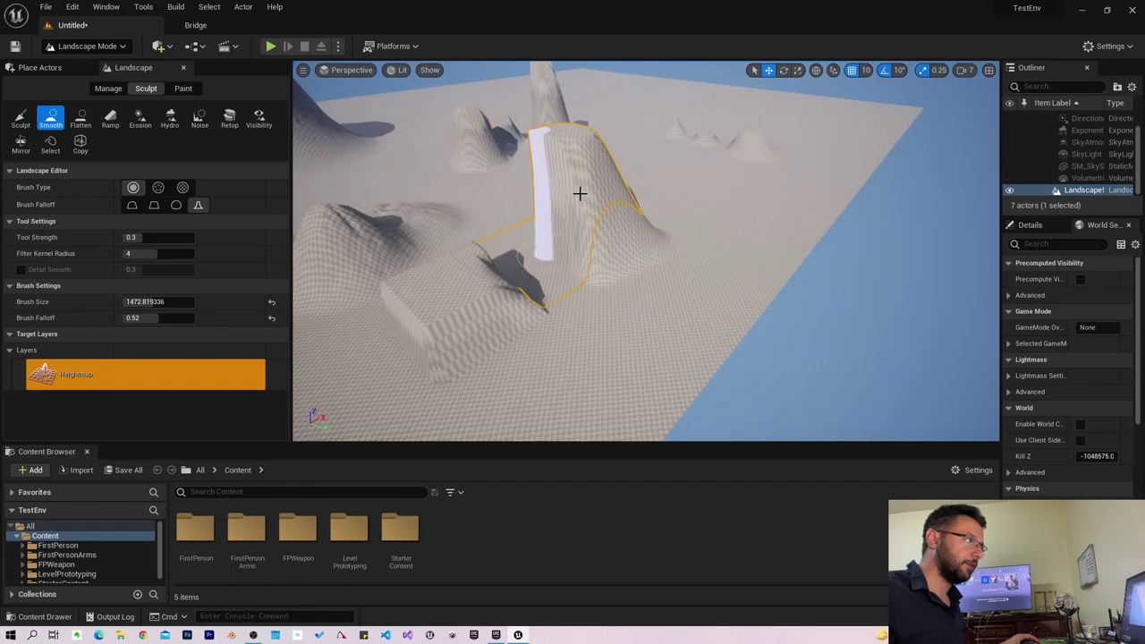
left_click_drag(554, 193, 583, 149)
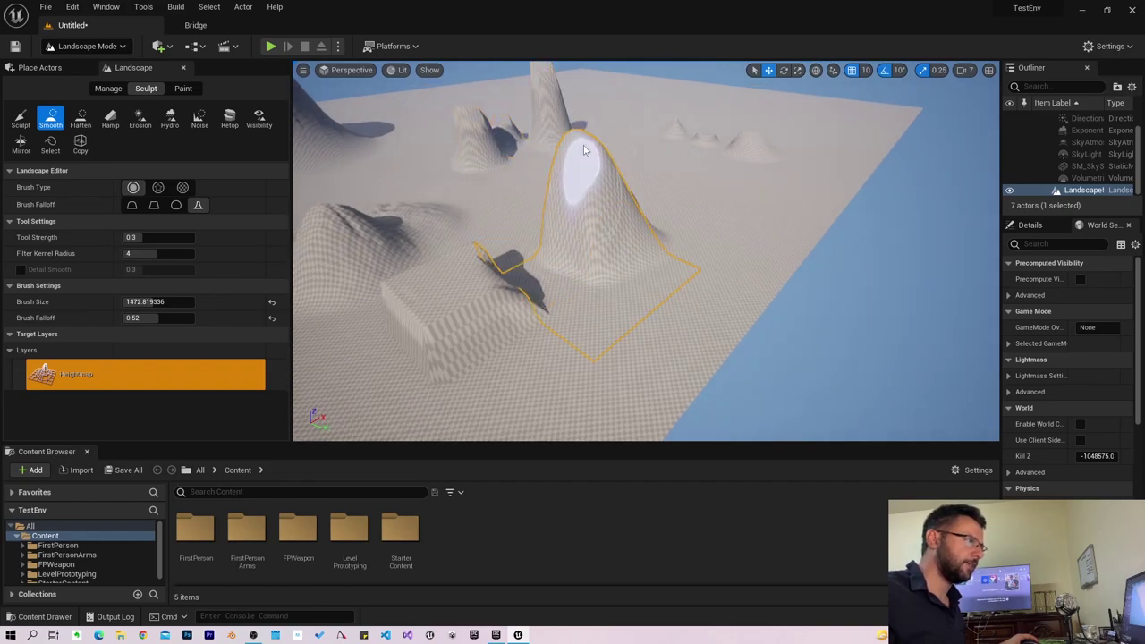
right_click_drag(570, 183, 546, 193)
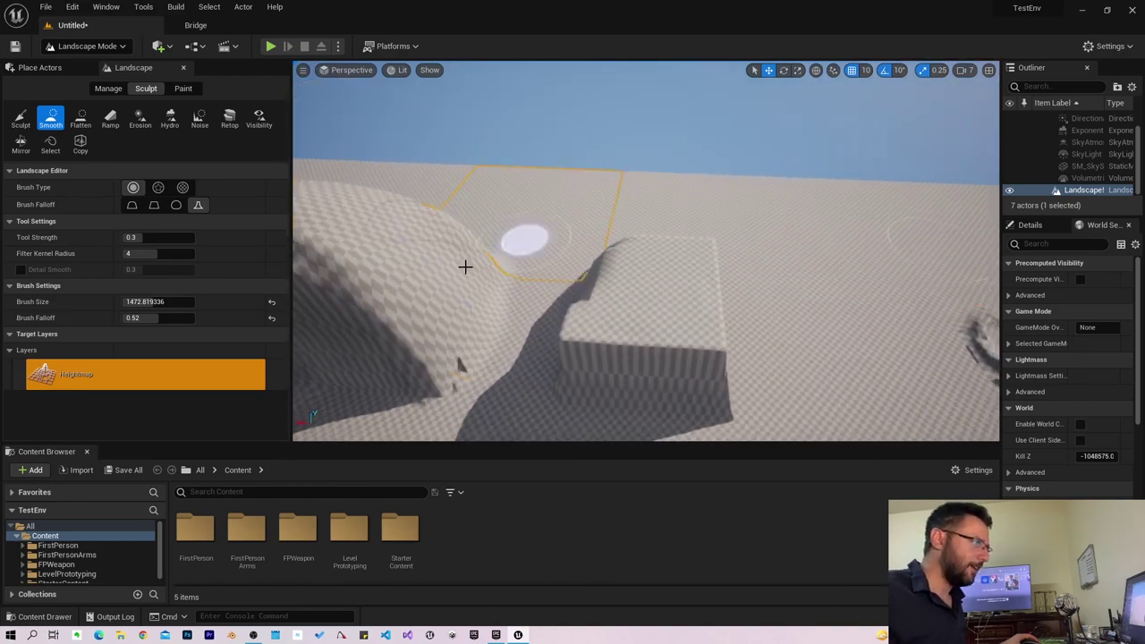
right_click_drag(465, 266, 563, 277)
mouse_move(566, 230)
left_mouse_down()
mouse_move(730, 268)
mouse_move(742, 255)
left_mouse_up()
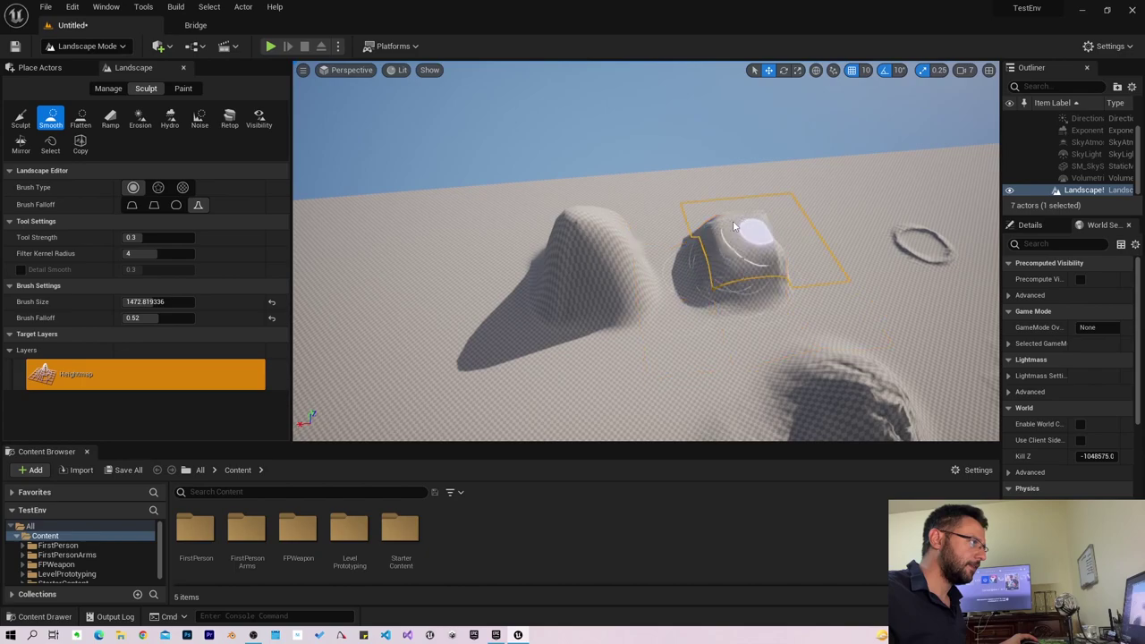
right_click_drag(742, 255, 546, 322)
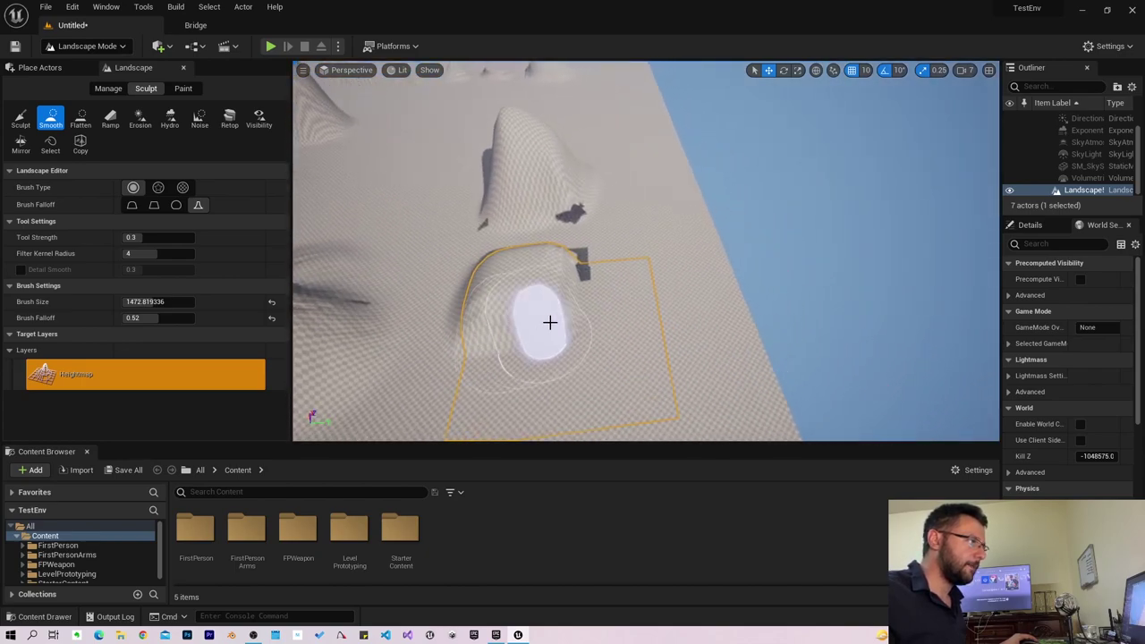
right_click_drag(731, 389, 760, 387)
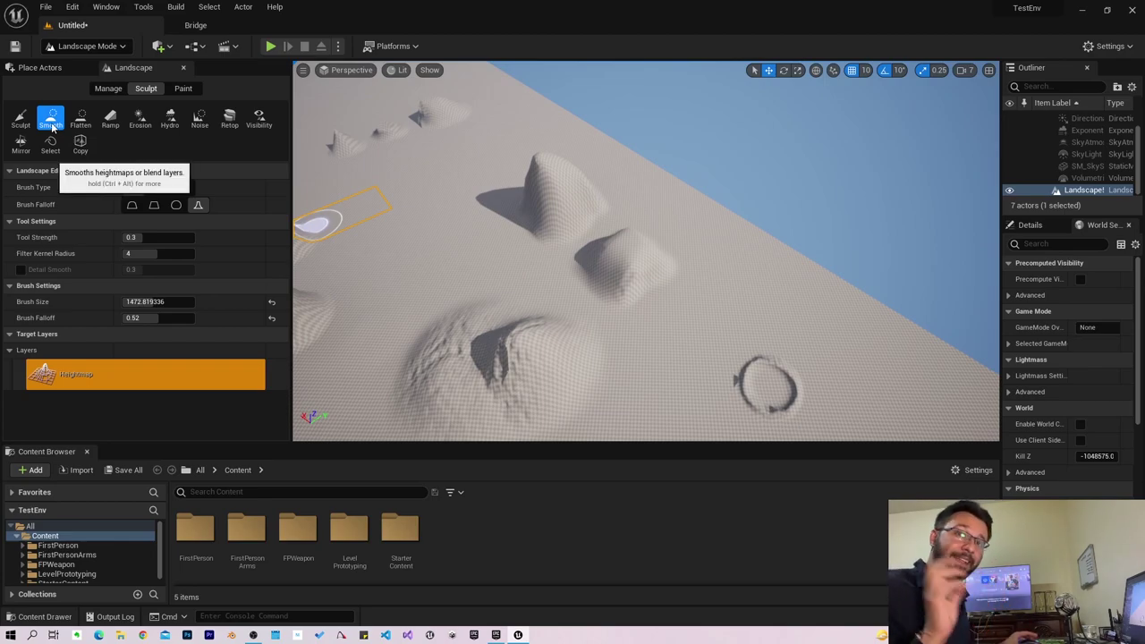
key("ctrl+alt")
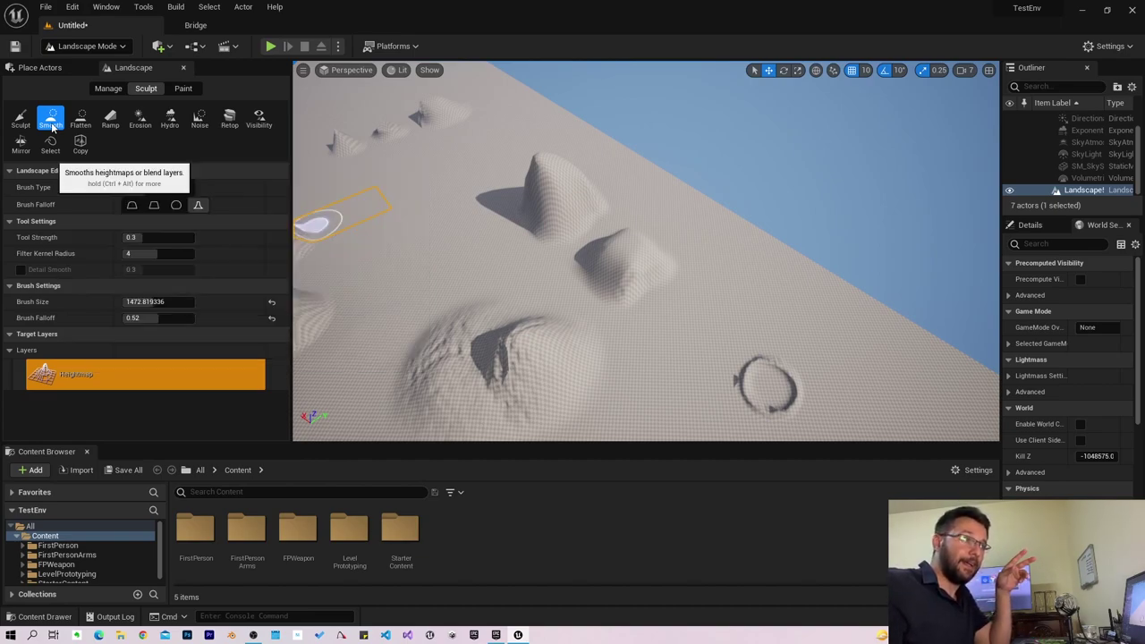
key("ctrl+alt")
key("ctrl+alt")
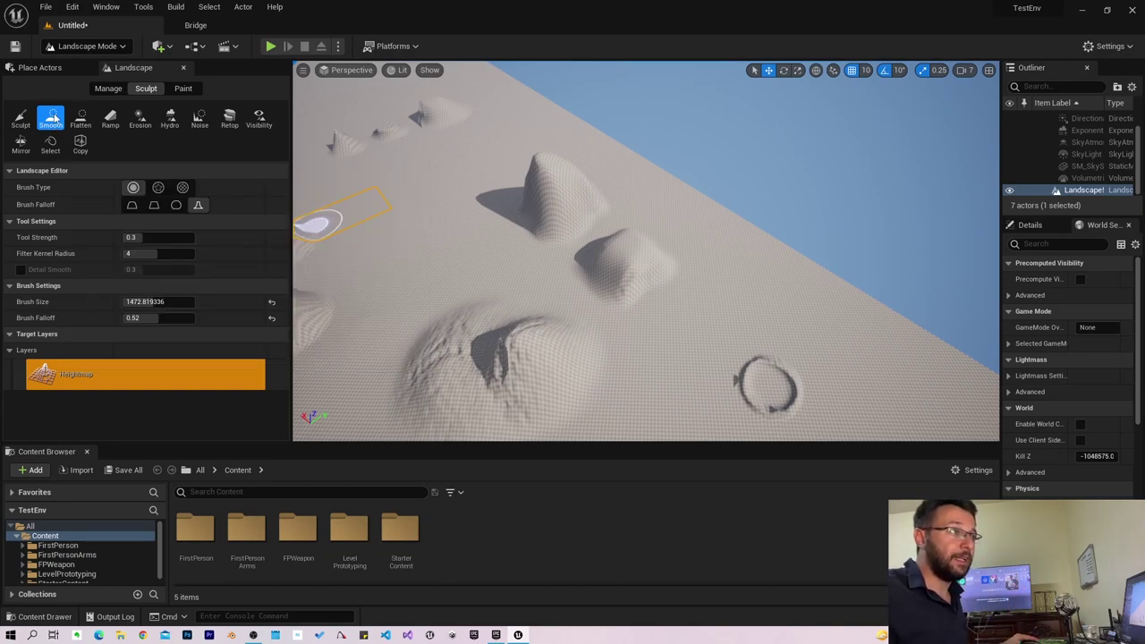
key("ctrl+alt")
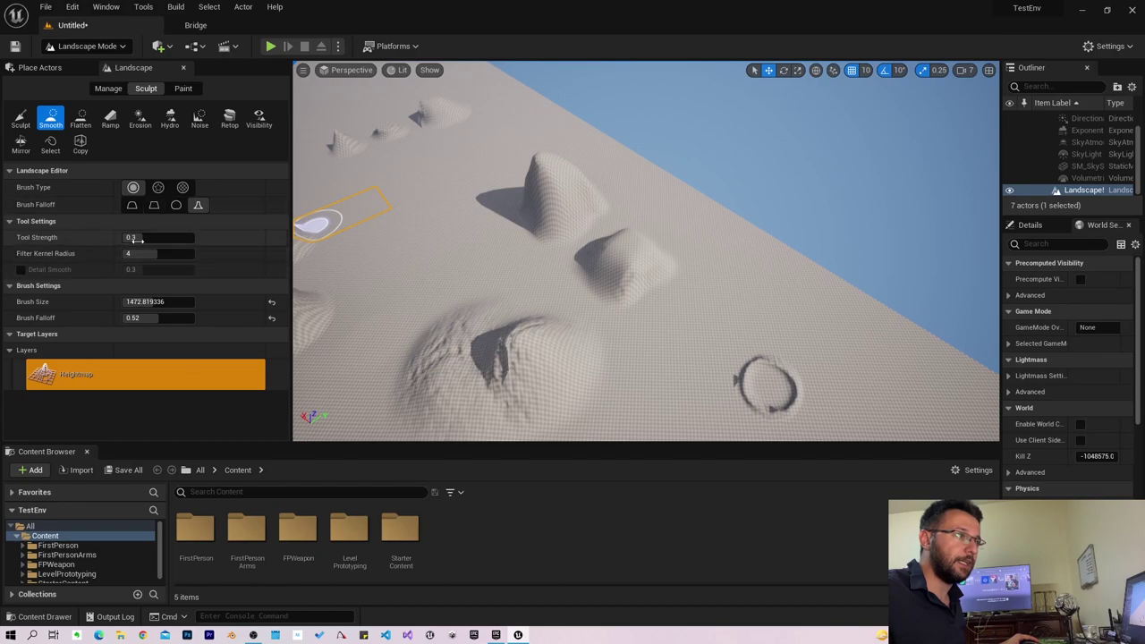
Set the Smooth tool's Filter Kernel Radius to 5 and Brush Size to about 2077.
right_click_drag(674, 320, 674, 320)
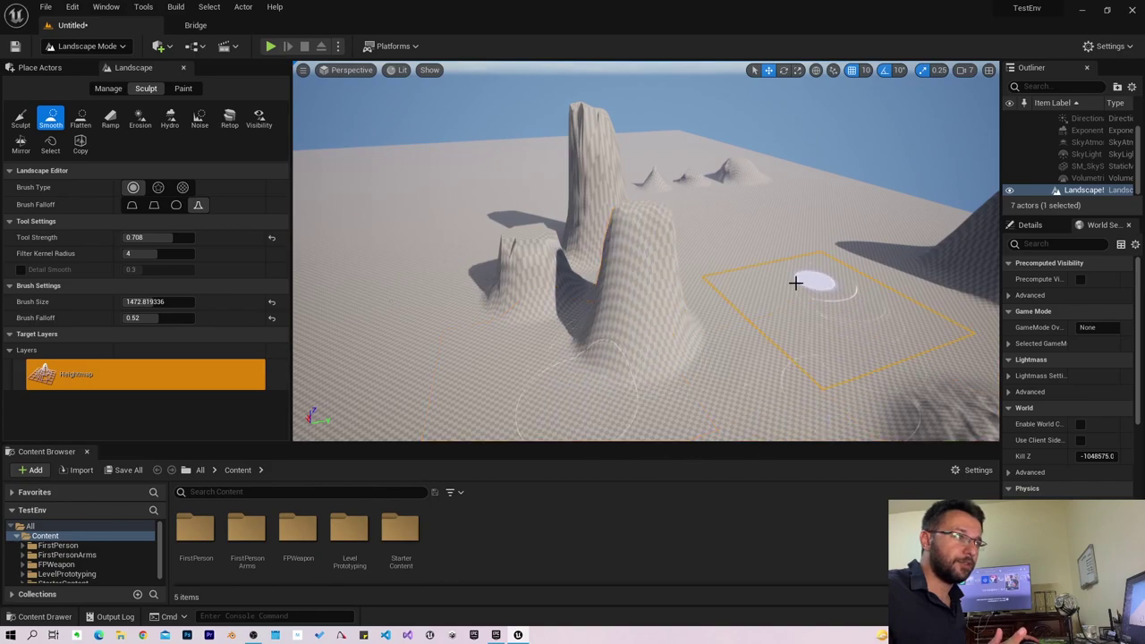
right_click_drag(799, 281, 734, 262)
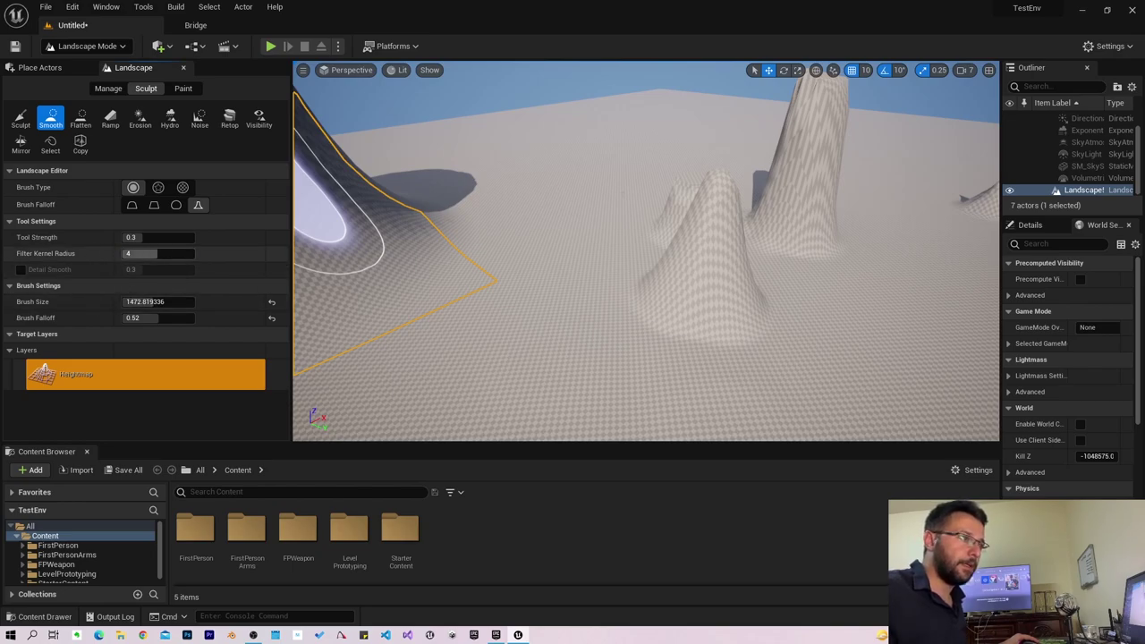
left_click_drag(147, 253, 166, 253)
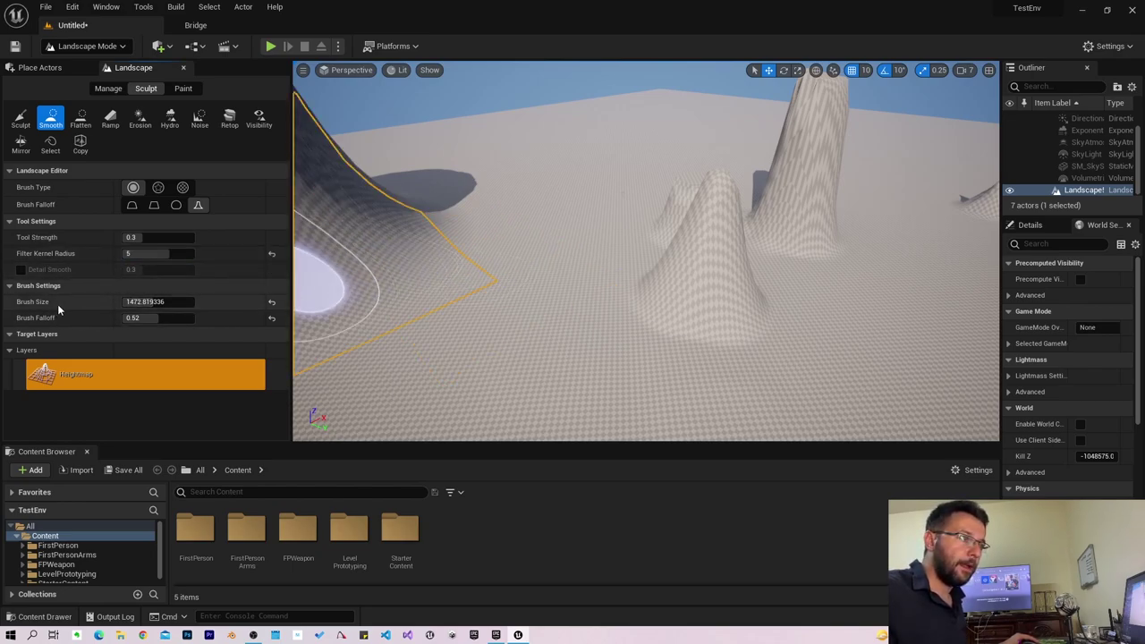
left_click_drag(143, 302, 170, 301)
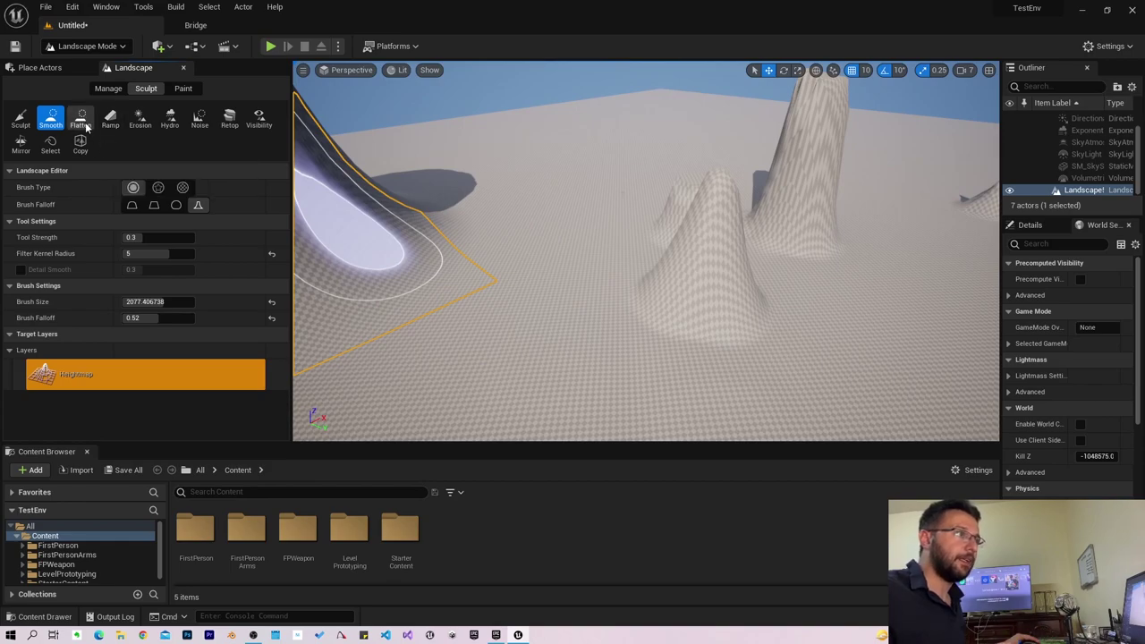
Select the Flatten tool, view its help, and flatten the right-hand mound's ridge.
left_click(81, 119)
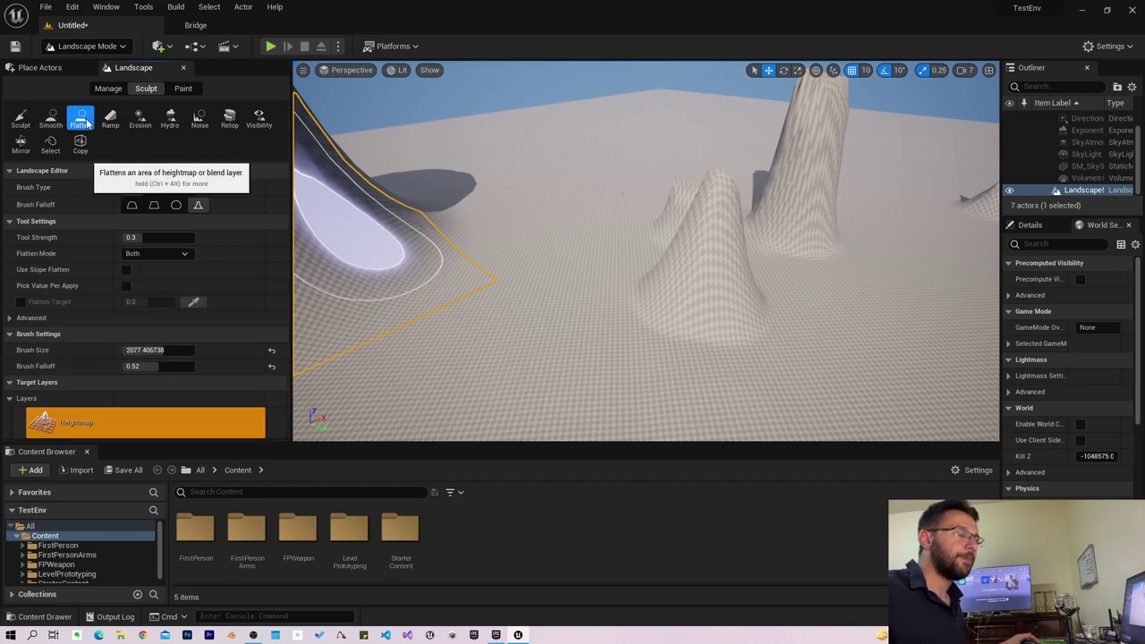
key("ctrl+alt")
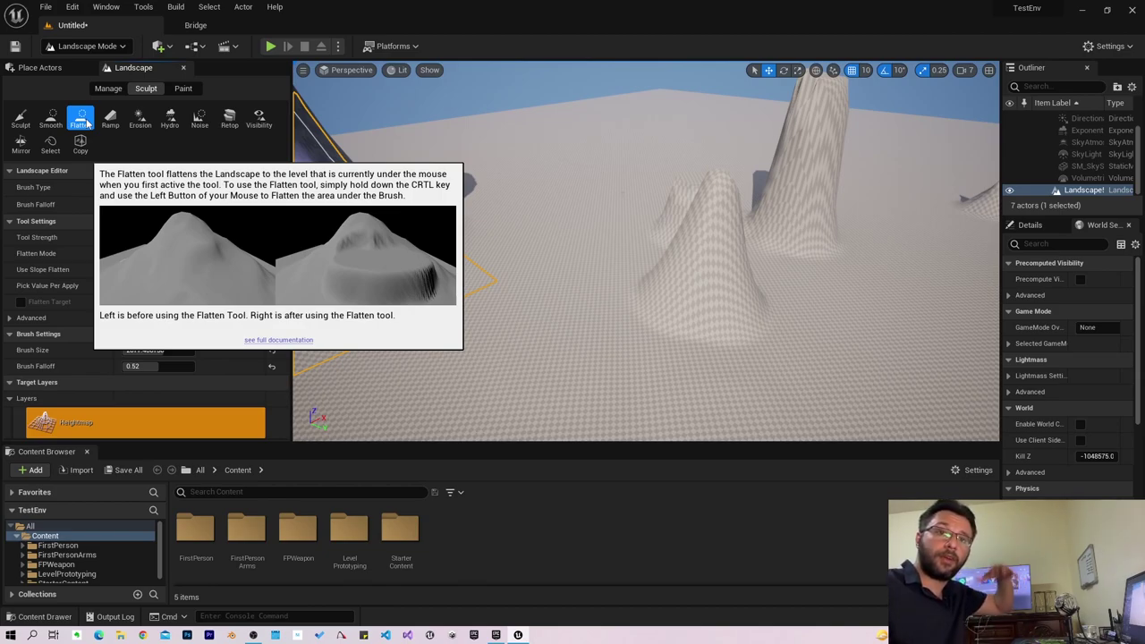
right_click_drag(905, 355, 89, 17)
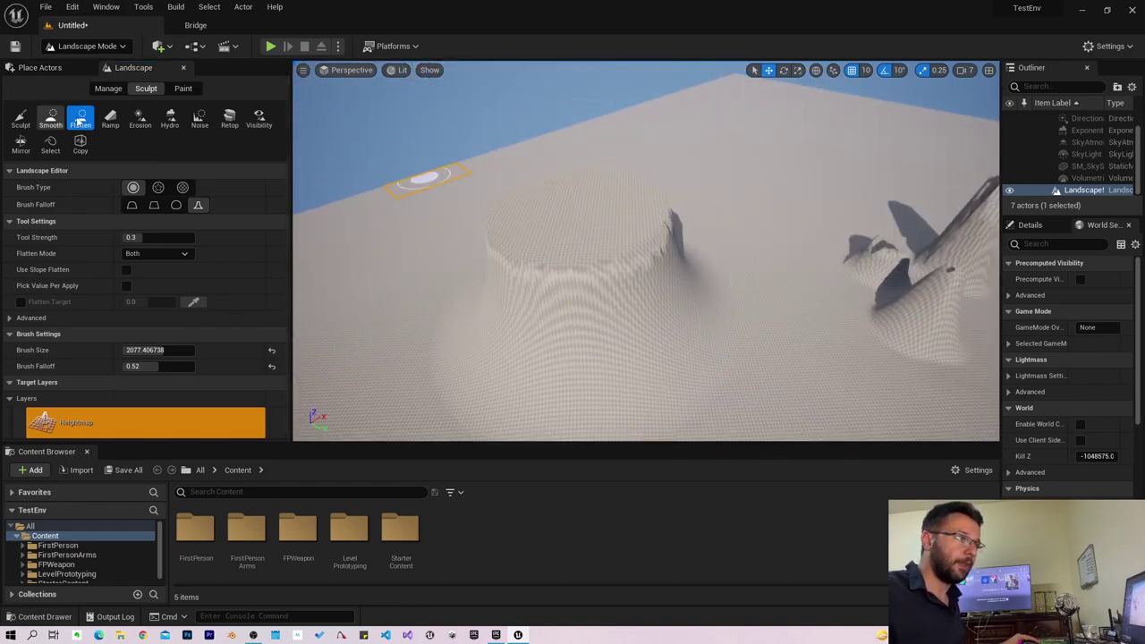
mouse_move(774, 328)
right_mouse_down()
mouse_move(679, 340)
mouse_move(572, 331)
mouse_move(572, 279)
right_mouse_up()
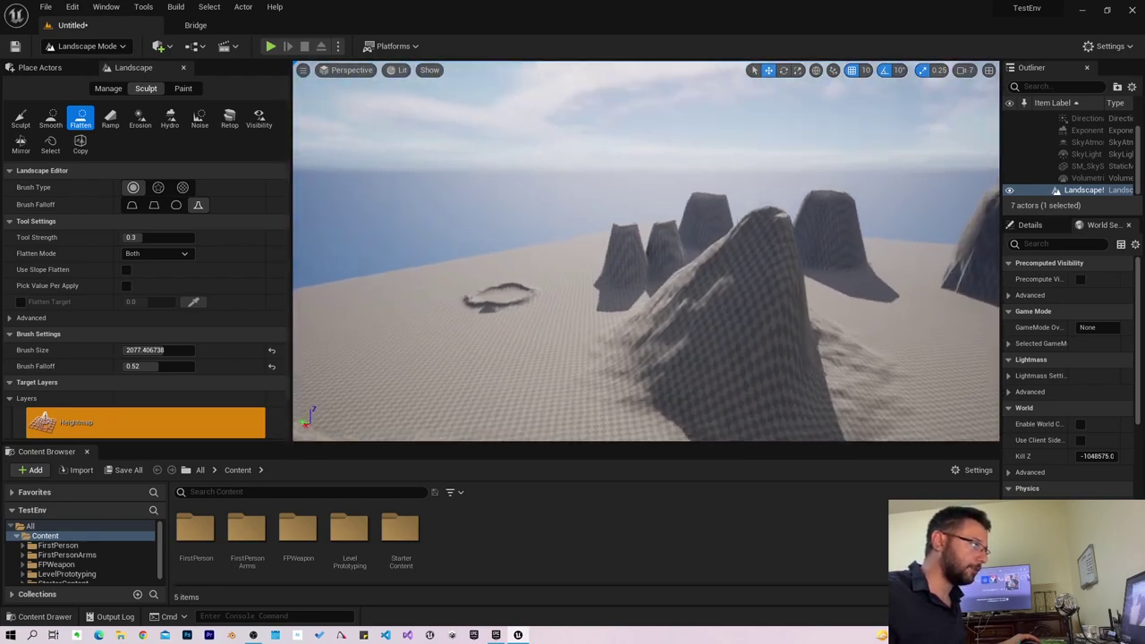
mouse_move(572, 279)
left_mouse_down()
mouse_move(662, 287)
mouse_move(594, 285)
left_mouse_up()
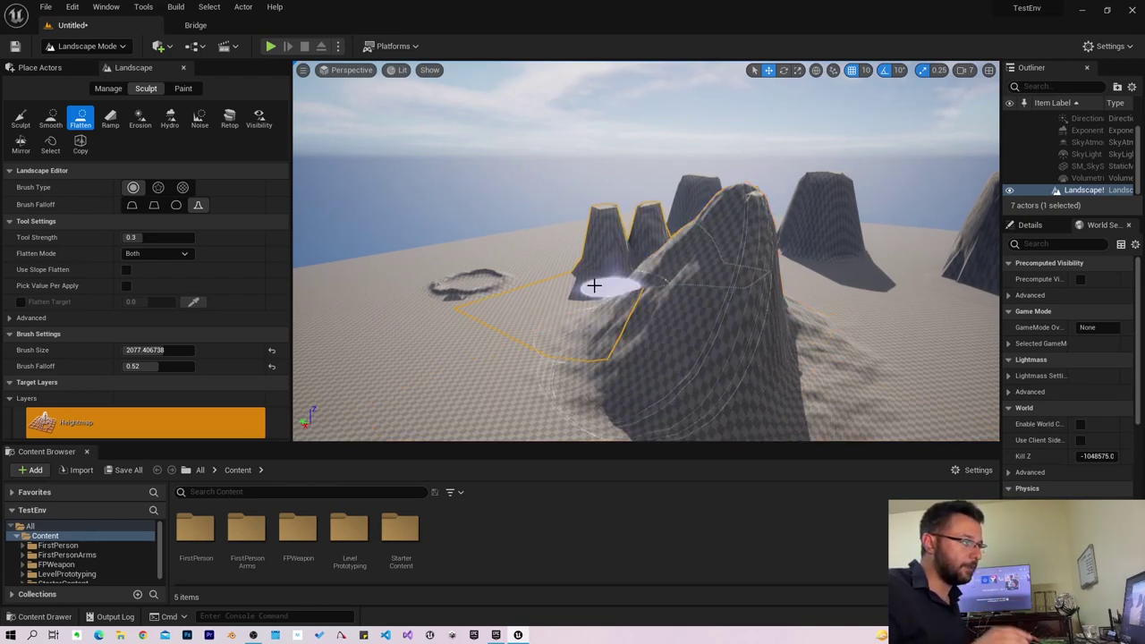
After briefly trying Sculpt and Smooth, flatten the mountain and hill slope into a broad plateau.
left_click(19, 127)
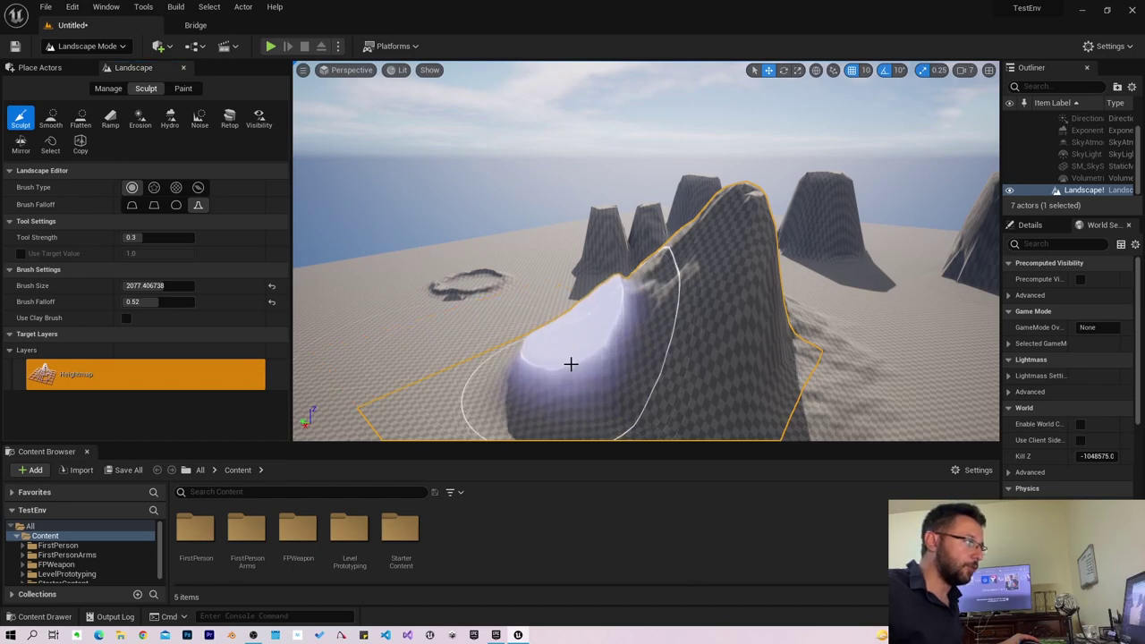
left_click(51, 123)
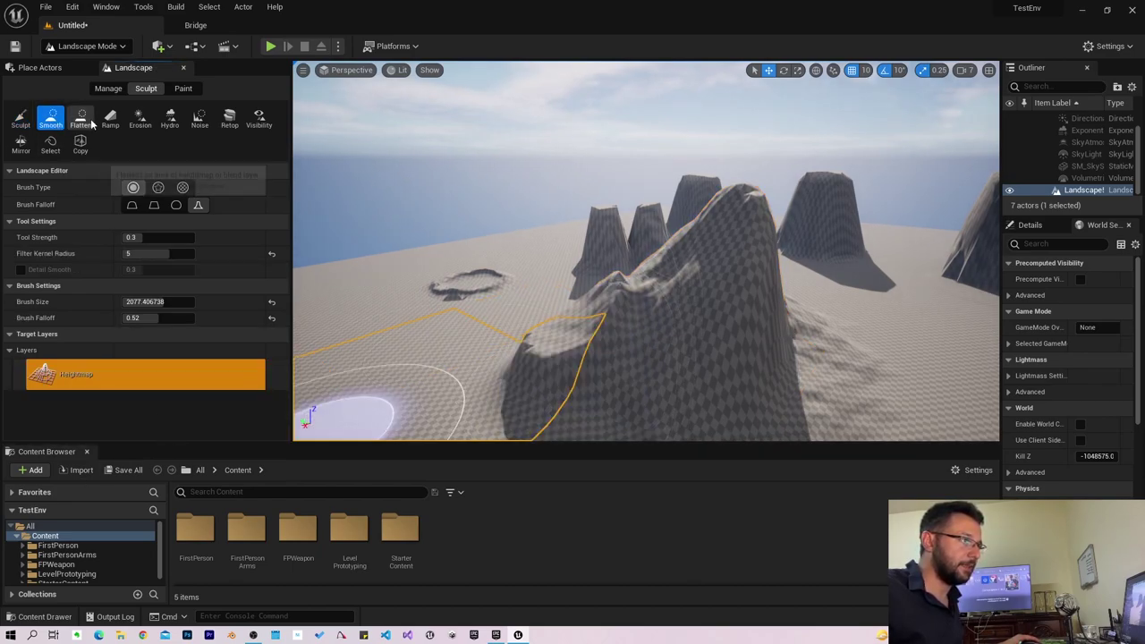
left_click(87, 122)
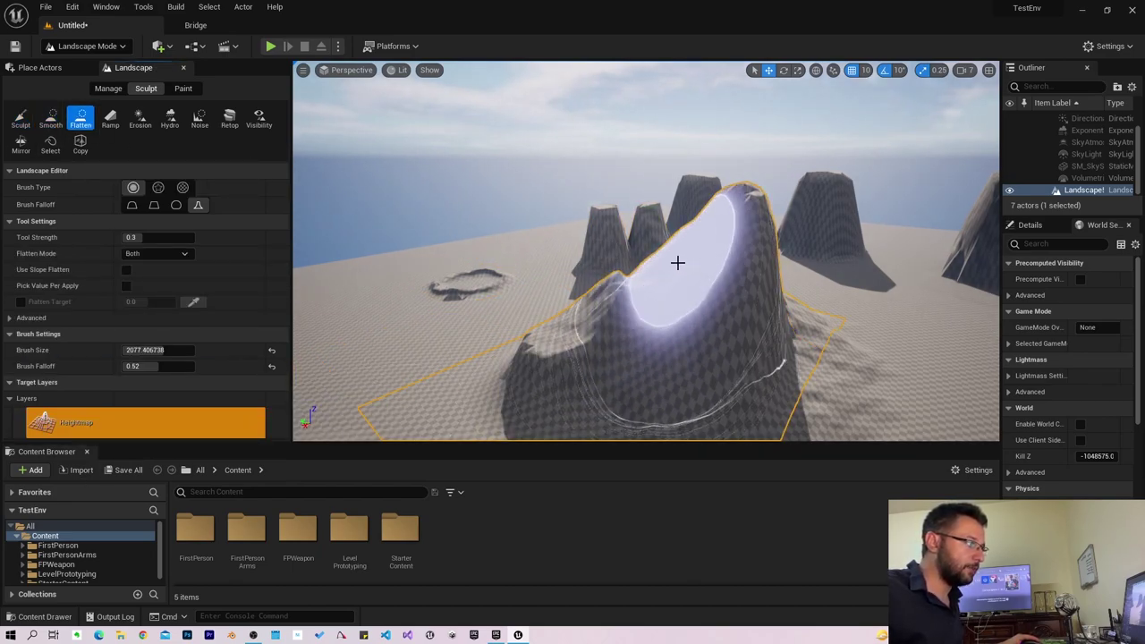
left_click_drag(677, 262, 396, 267)
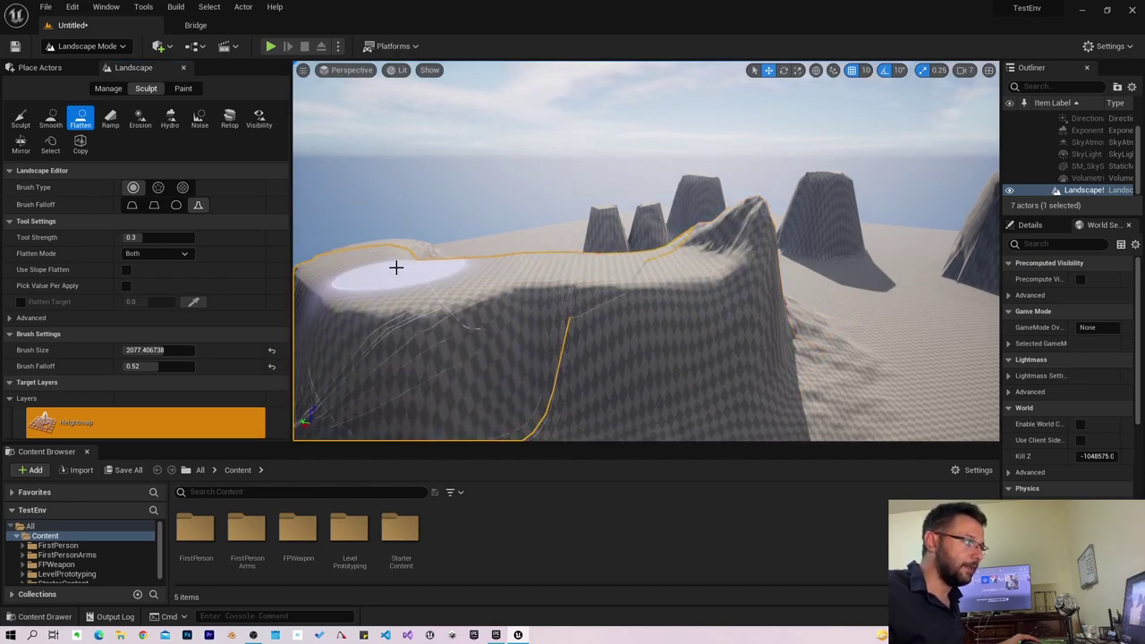
right_click_drag(390, 248, 389, 248)
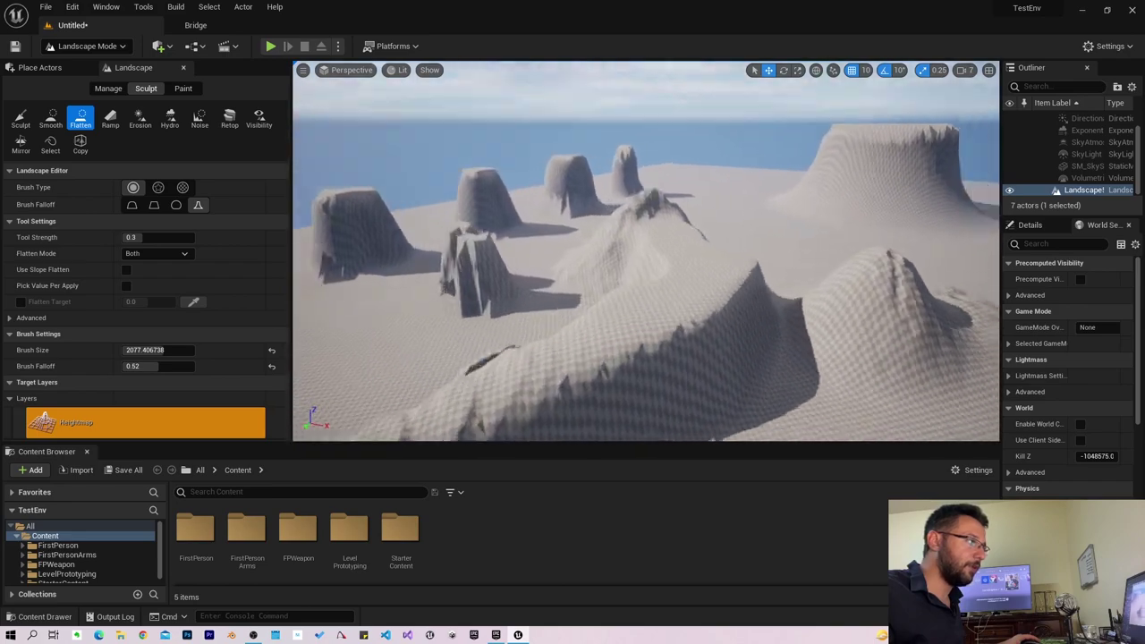
right_click_drag(447, 269, 447, 270)
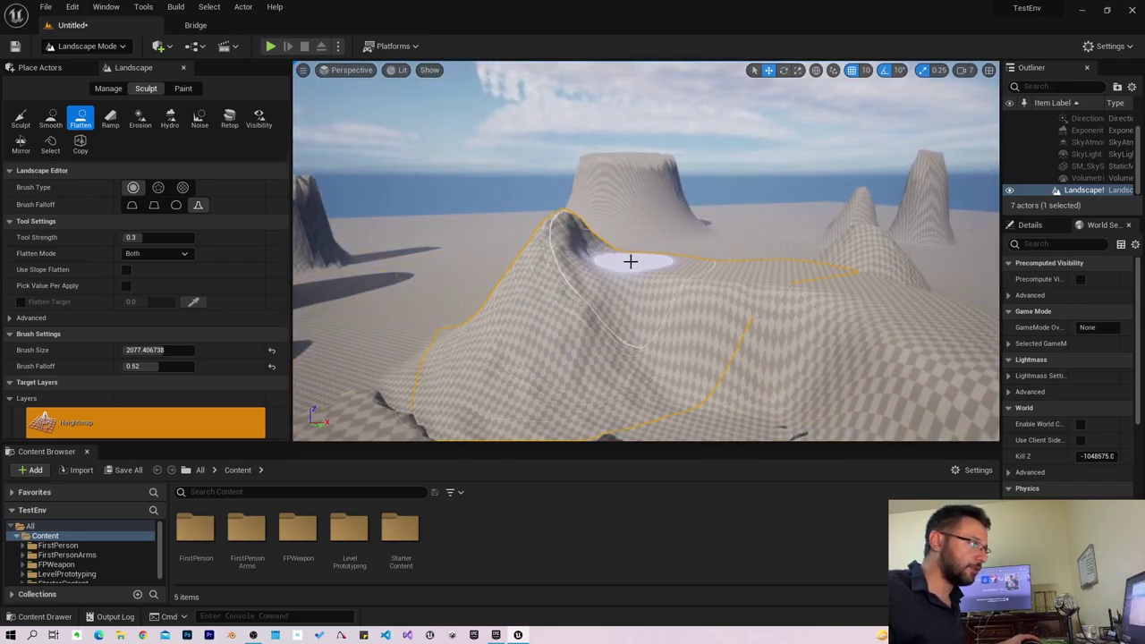
left_click_drag(631, 261, 630, 257)
right_click_drag(716, 271, 716, 271)
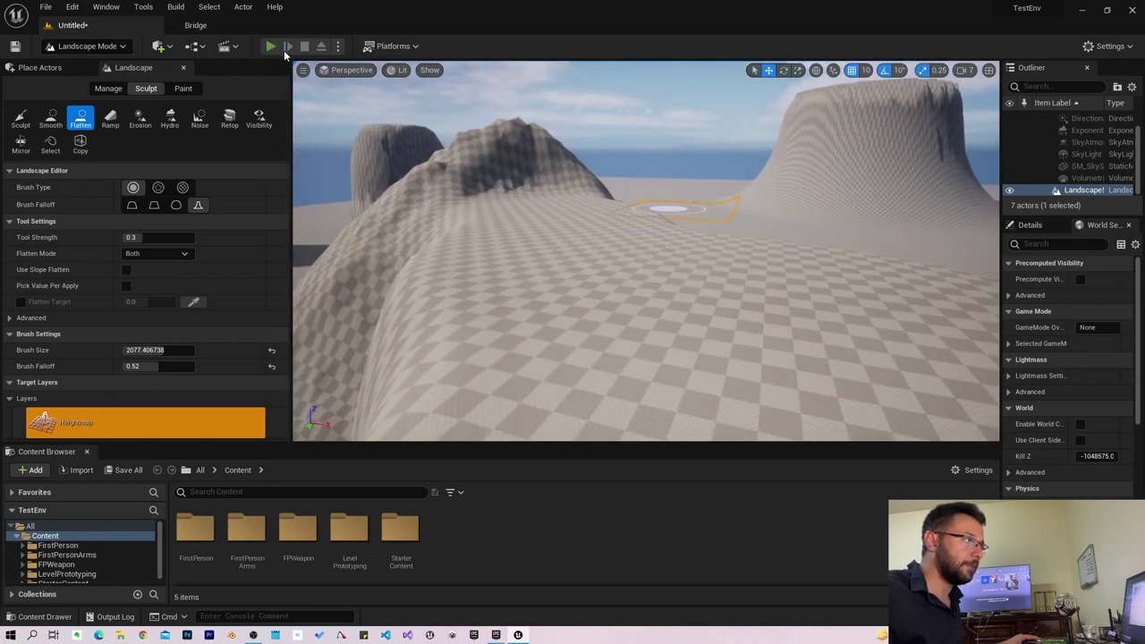
left_click(271, 47)
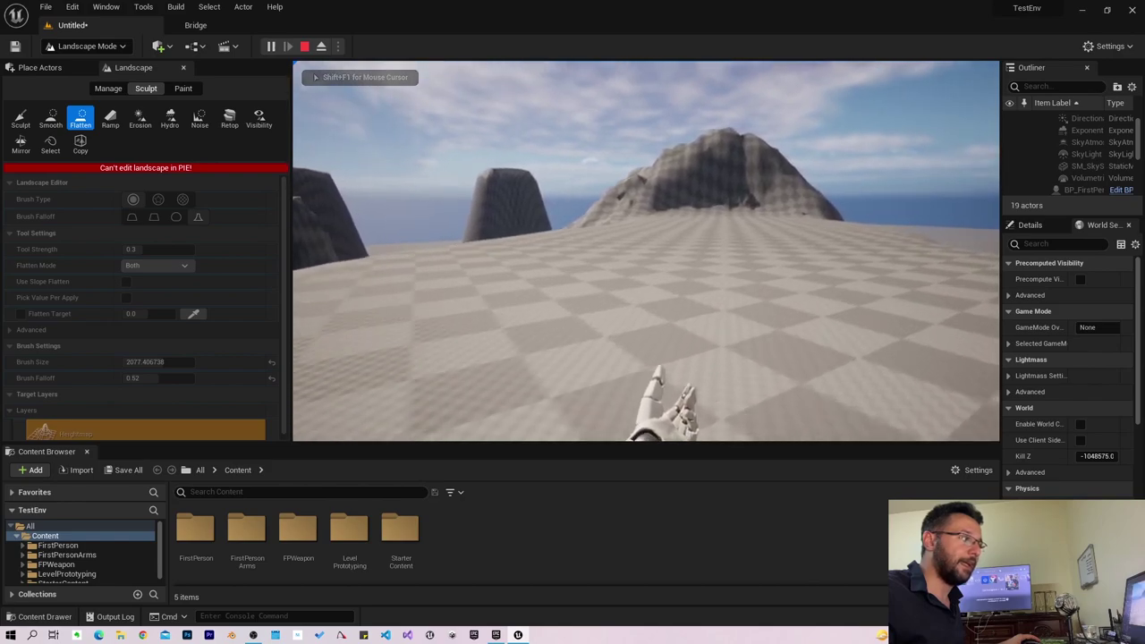
key("w")
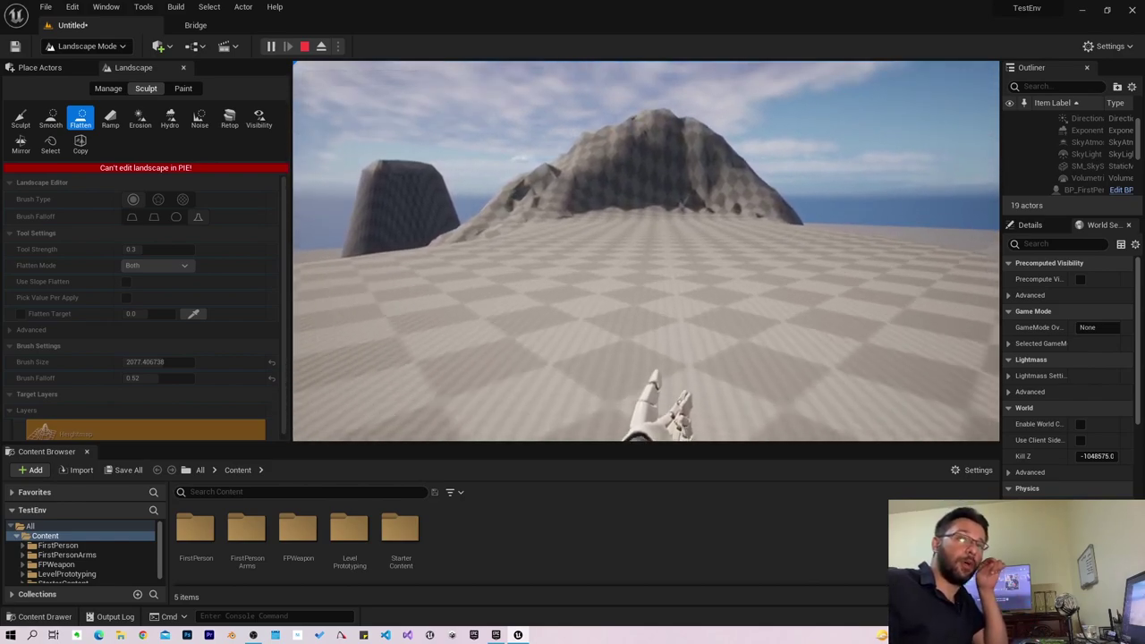
key("w")
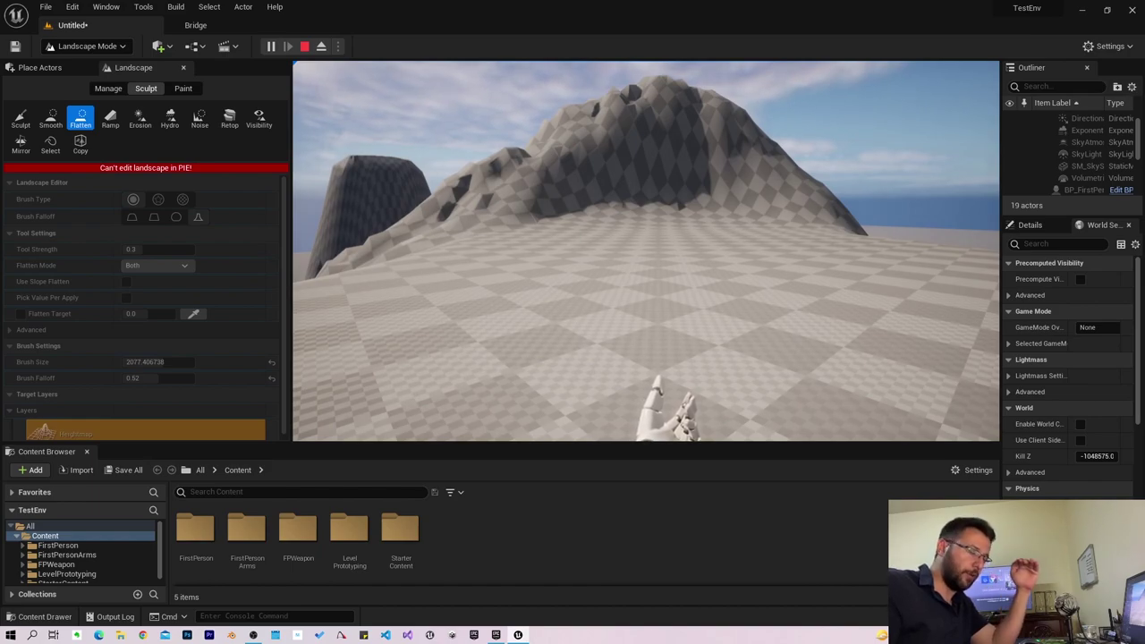
key("Escape")
mouse_move(466, 195)
right_mouse_down()
mouse_move(537, 206)
mouse_move(505, 196)
right_mouse_up()
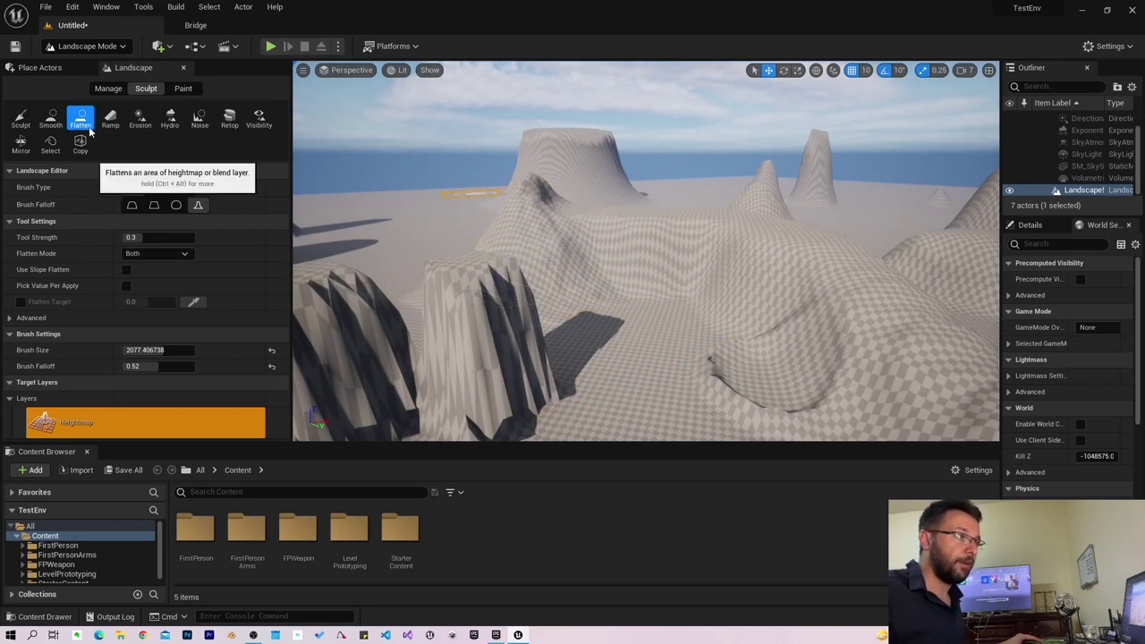
Set the Flatten Mode to Raise so flattening only lifts the ground.
key("ctrl+alt")
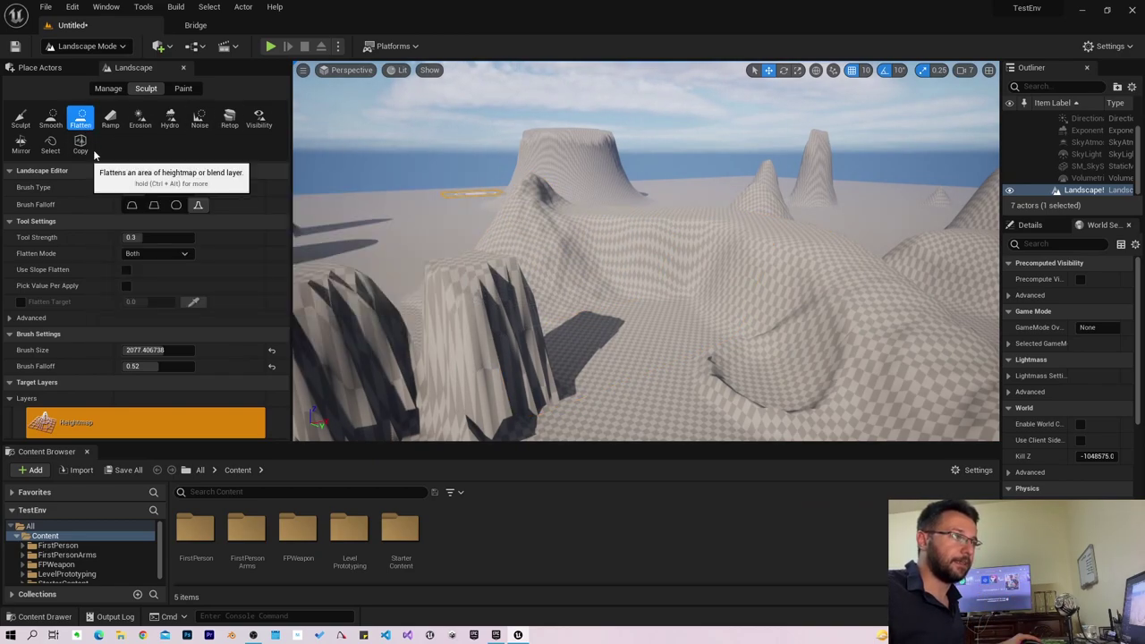
key("ctrl+alt")
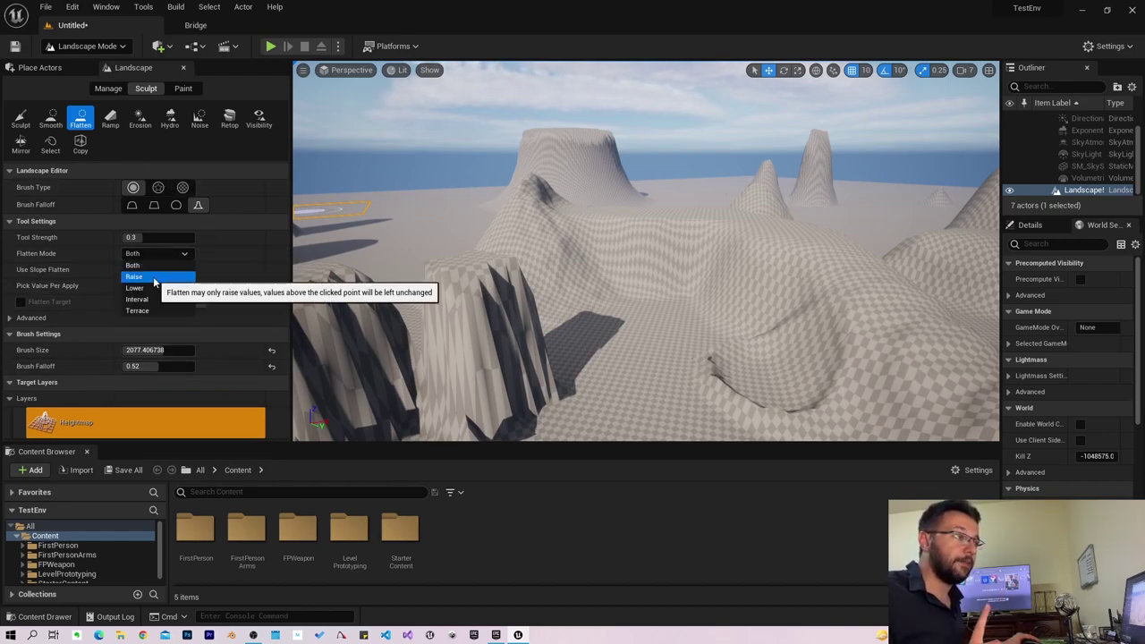
right_click_drag(549, 309, 608, 296)
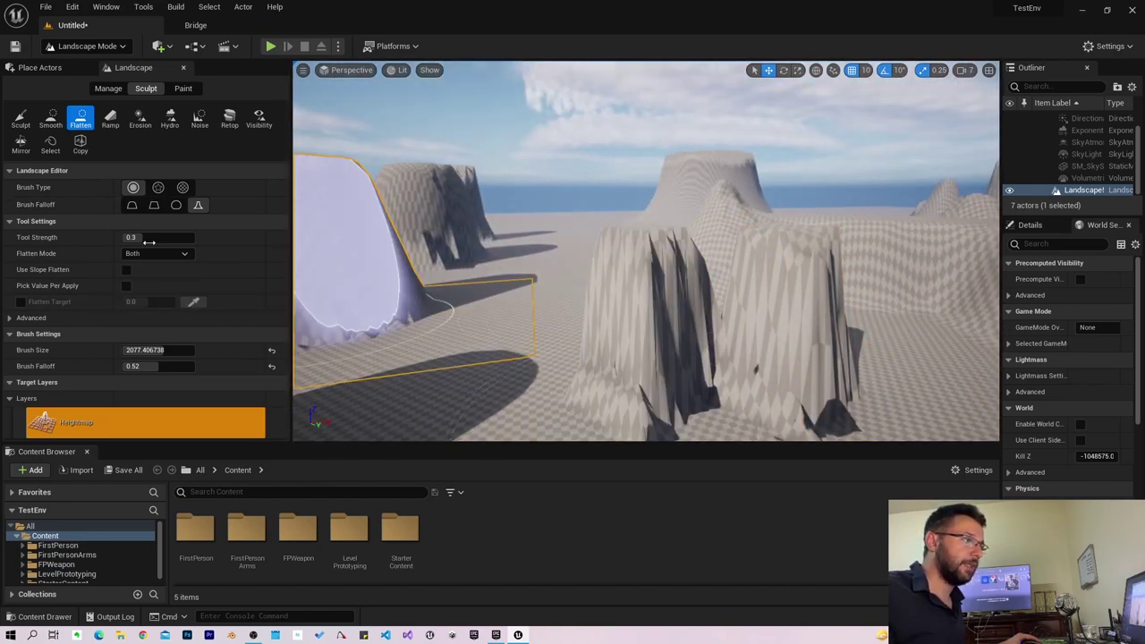
left_click(151, 253)
left_click(159, 277)
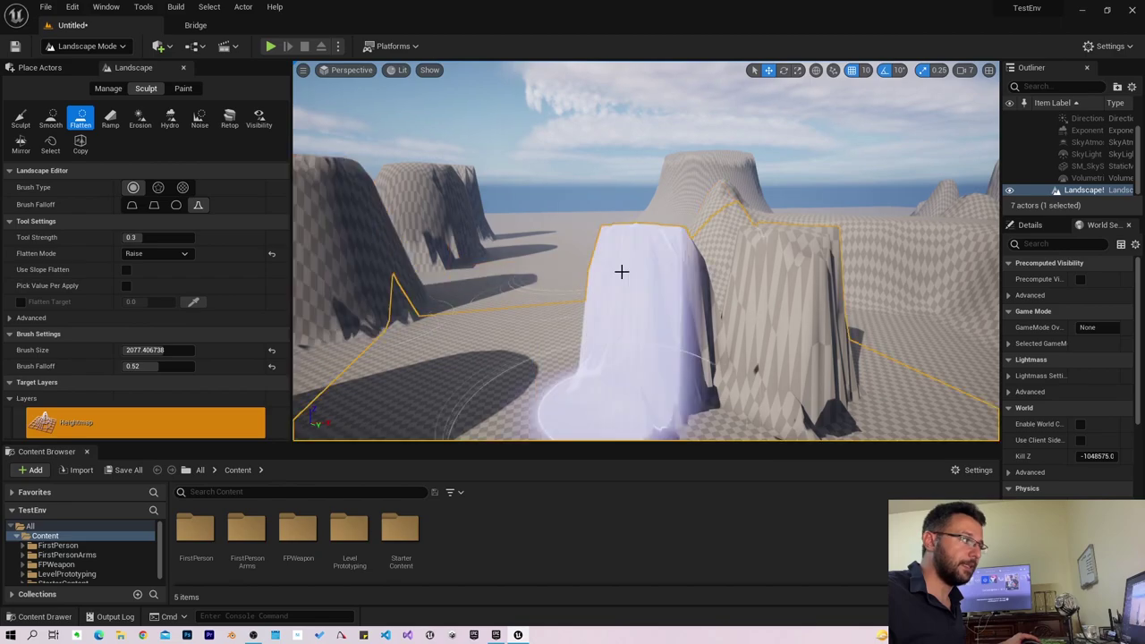
Raise the ground around the central mesa and the left terrain into one broad hill.
mouse_move(621, 271)
left_mouse_down()
mouse_move(549, 301)
mouse_move(599, 270)
left_mouse_up()
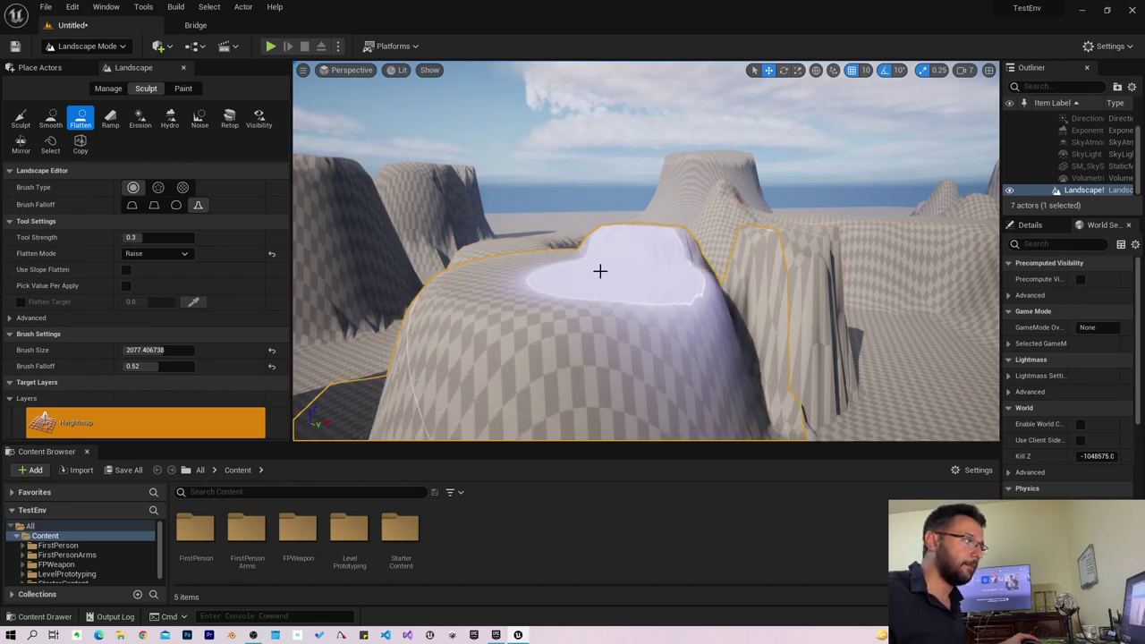
right_click_drag(599, 270, 503, 282)
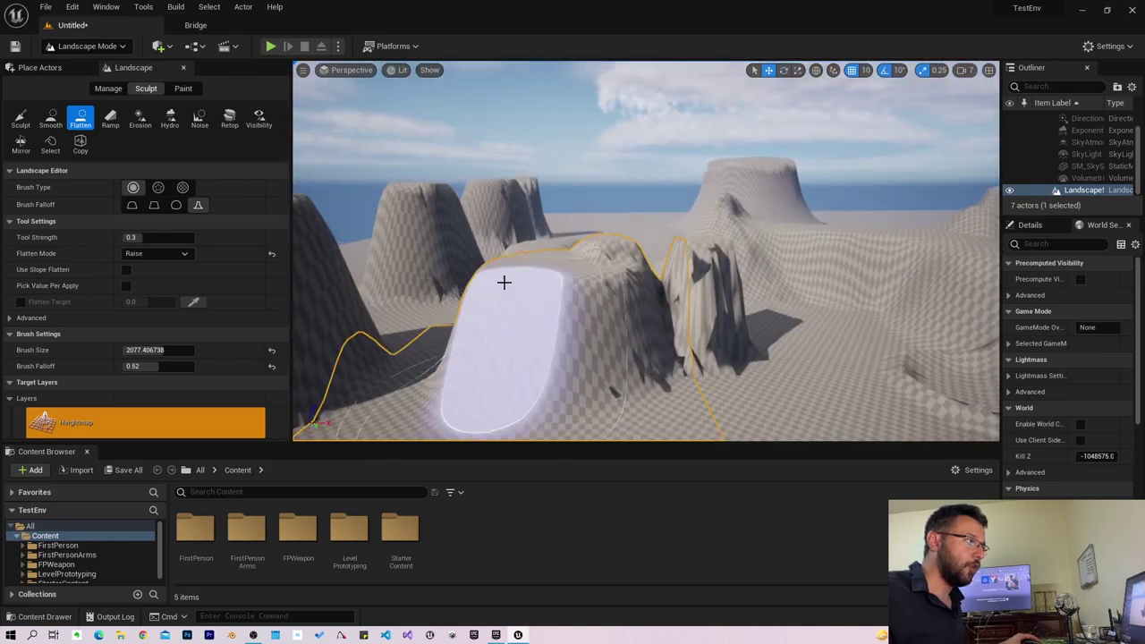
left_click_drag(486, 274, 299, 269)
left_click(166, 254)
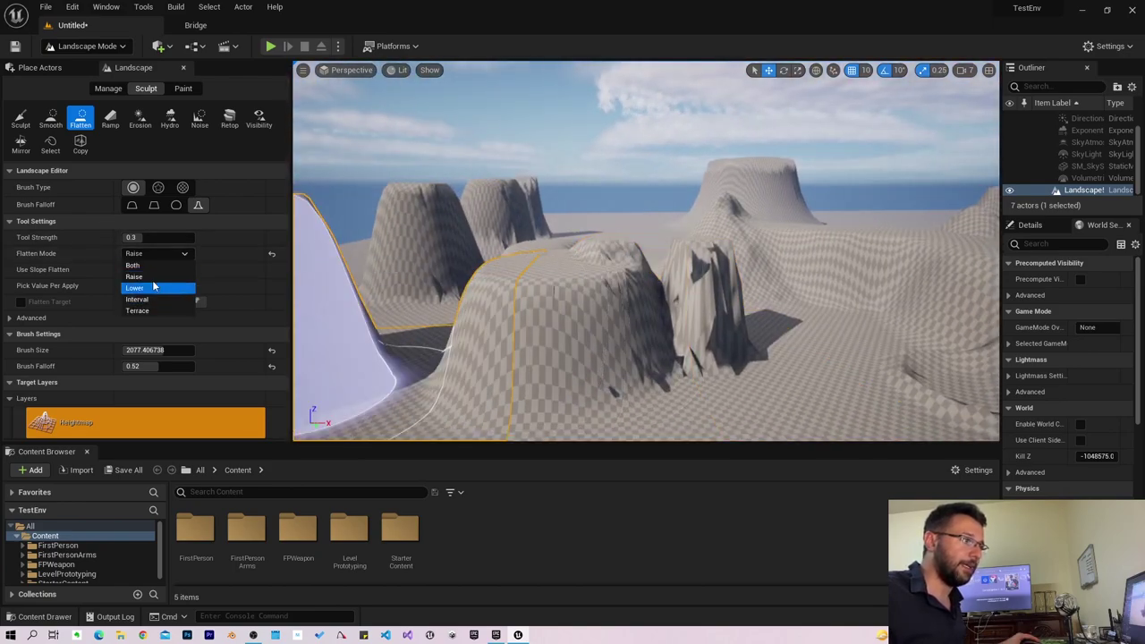
Switch the Flatten Mode to Lower and cut down the jagged ridge beside the hill.
left_click(154, 290)
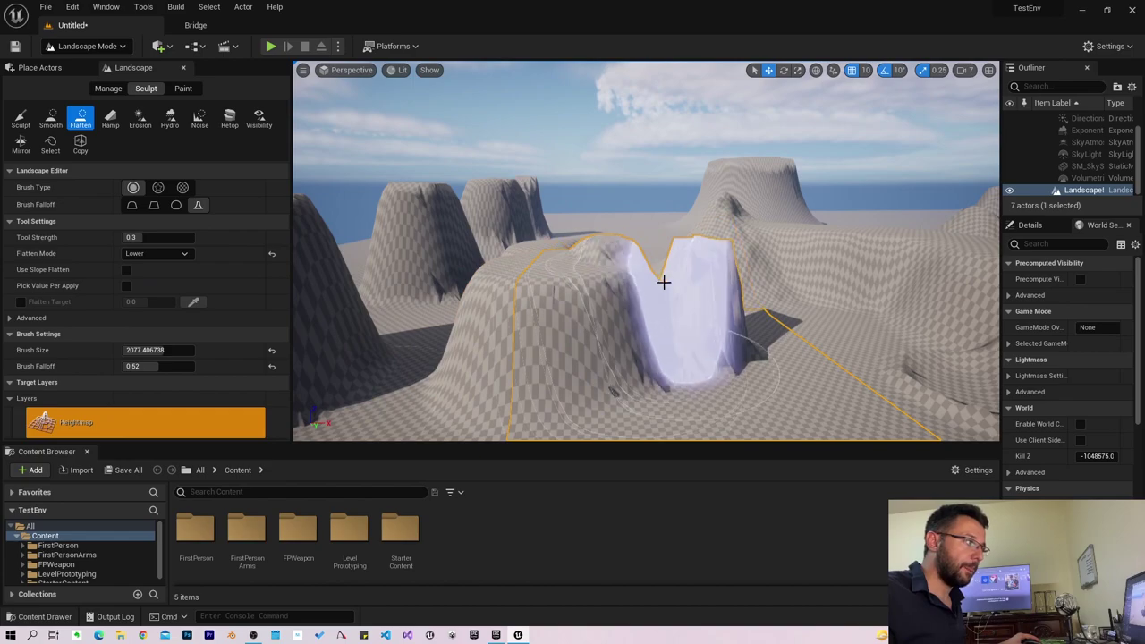
right_click_drag(664, 274, 664, 265)
mouse_move(694, 268)
left_mouse_down()
mouse_move(680, 251)
mouse_move(627, 311)
left_mouse_up()
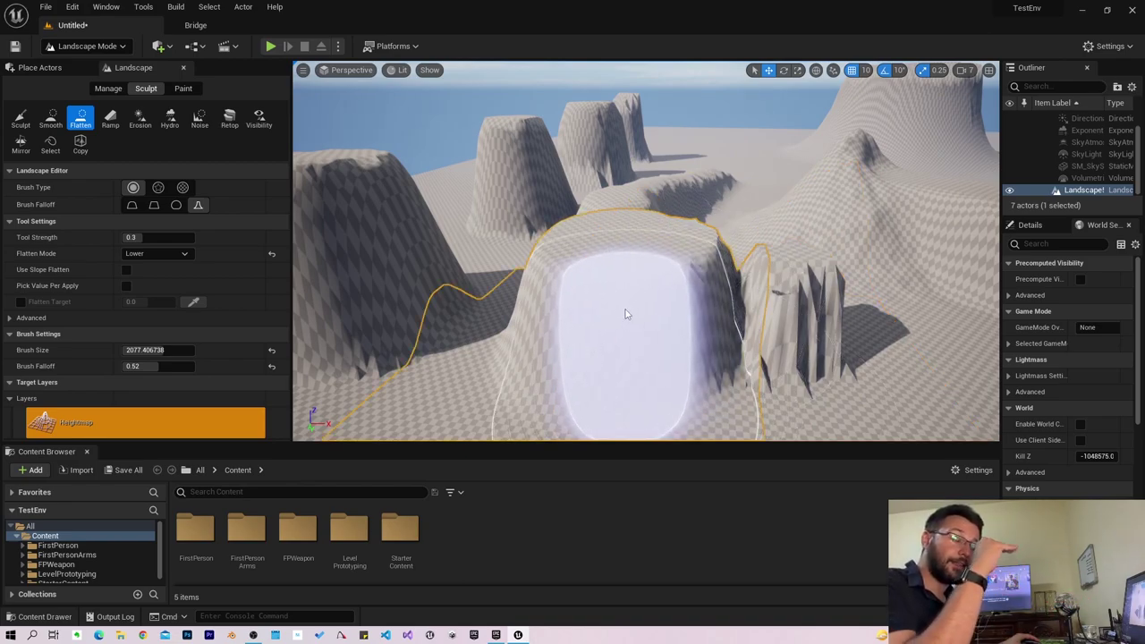
left_click(175, 255)
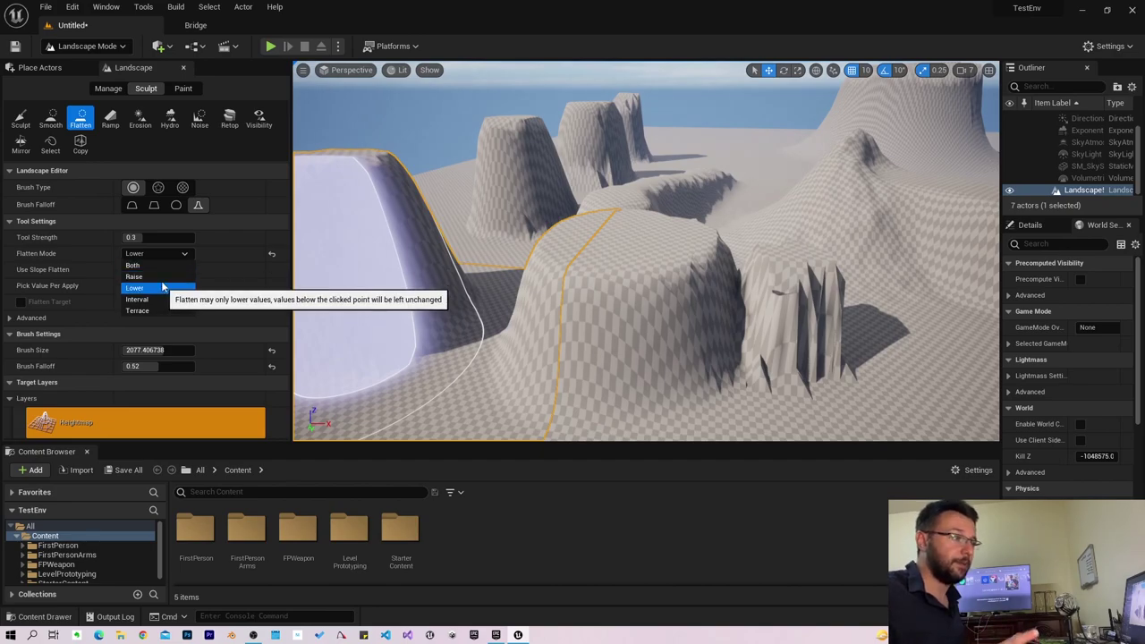
left_click(134, 288)
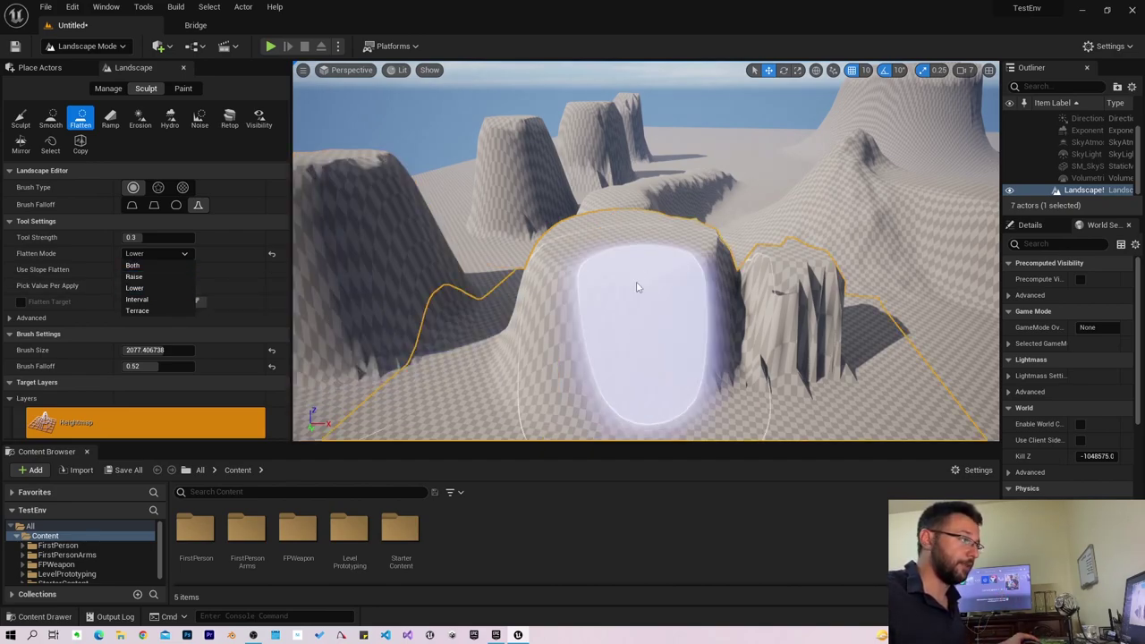
Lower the left slope and level the plateau front and top.
right_click_drag(636, 284, 368, 273)
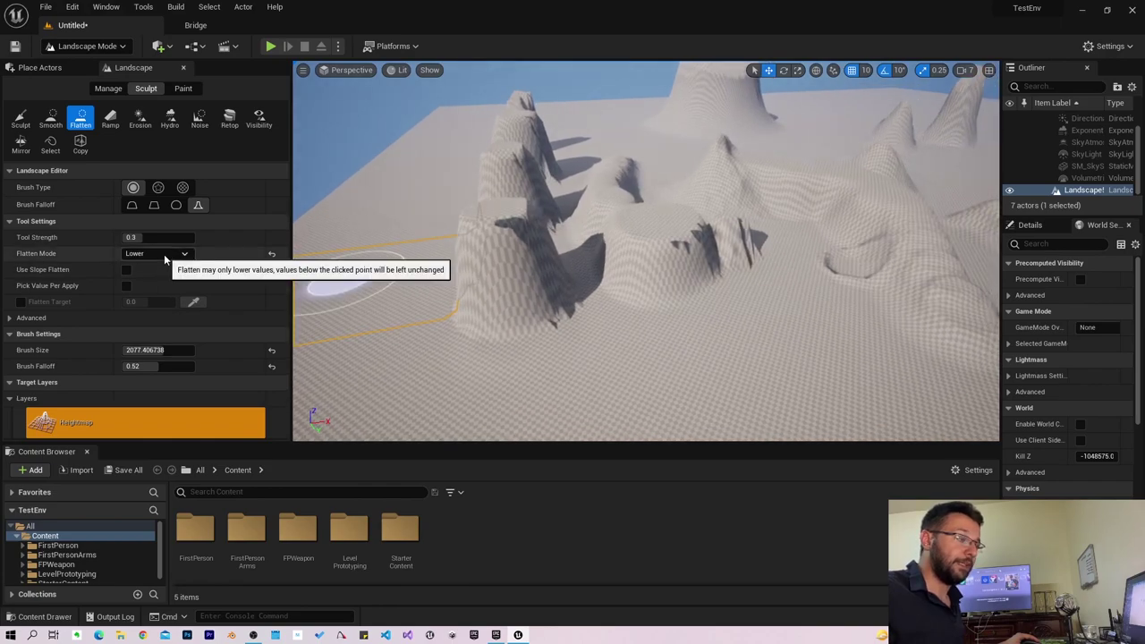
left_click(164, 254)
mouse_move(537, 268)
right_mouse_down()
mouse_move(402, 277)
mouse_move(403, 322)
right_mouse_up()
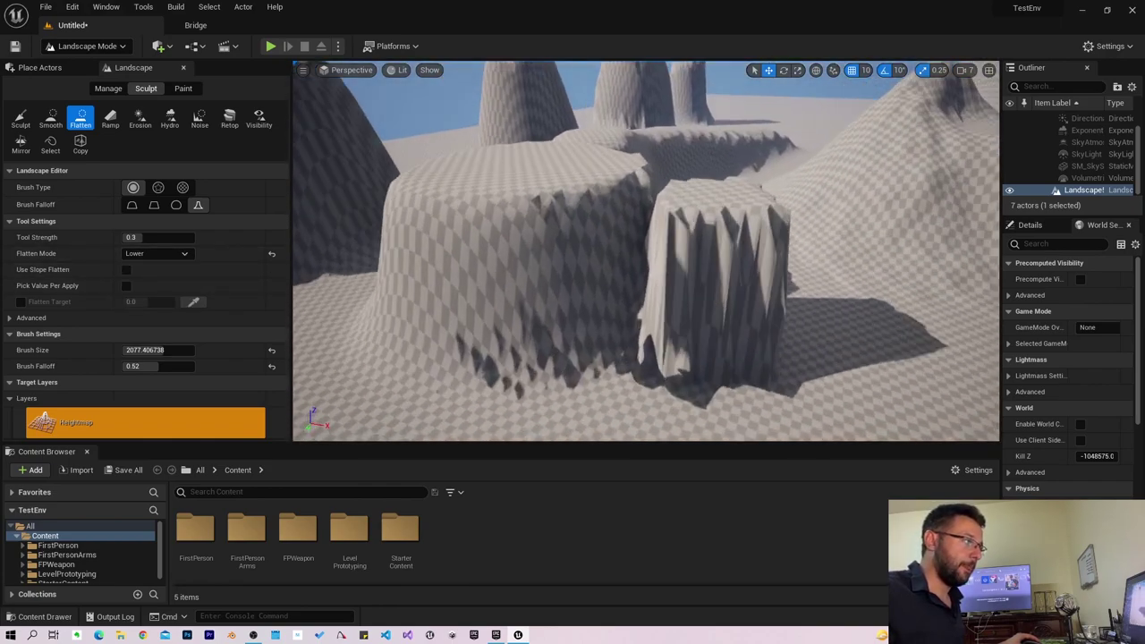
left_click_drag(346, 271, 542, 217)
mouse_move(542, 217)
right_mouse_down()
mouse_move(447, 223)
mouse_move(744, 238)
mouse_move(626, 233)
right_mouse_up()
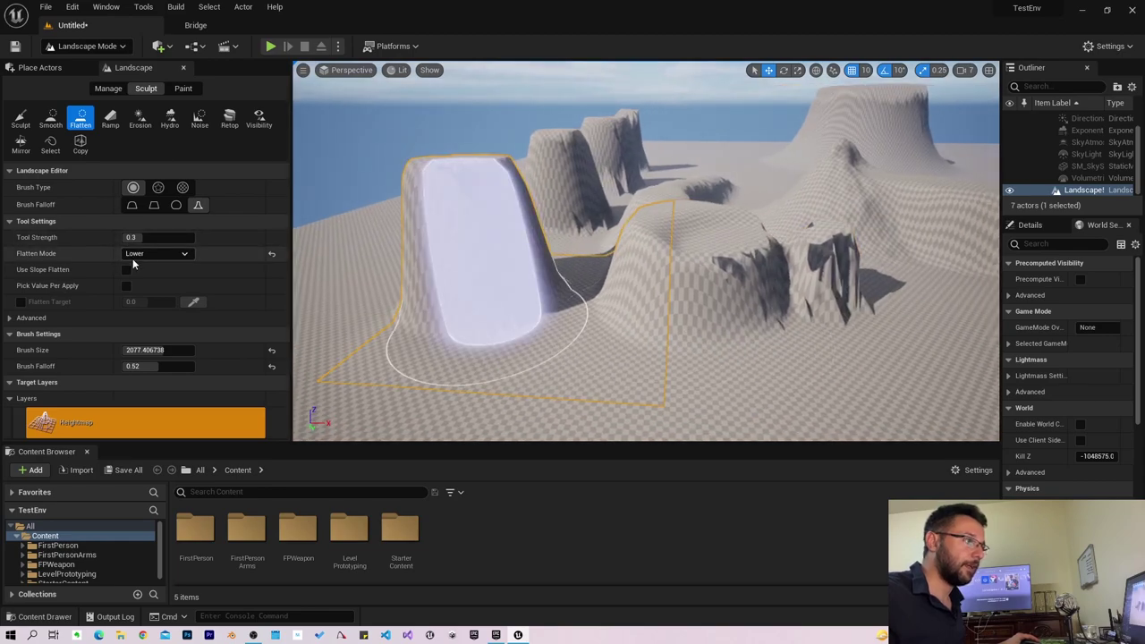
left_click(134, 255)
Change the Flatten Mode and lift the central mound into a wide flat-topped plateau.
left_click(147, 281)
right_click_drag(626, 233, 680, 224)
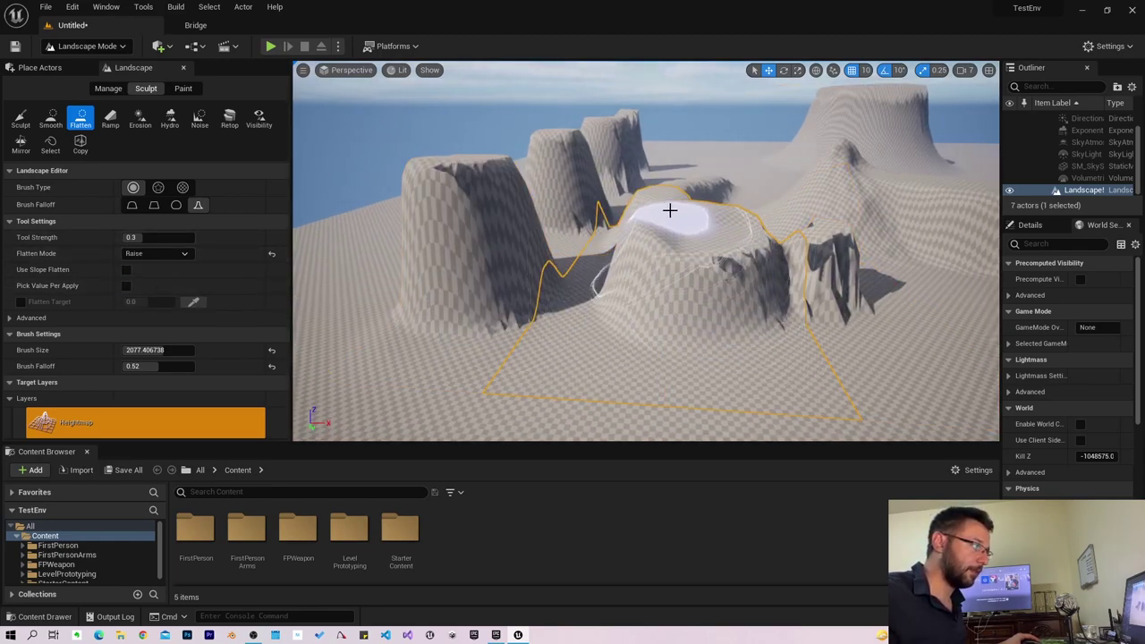
left_click_drag(695, 216, 702, 220)
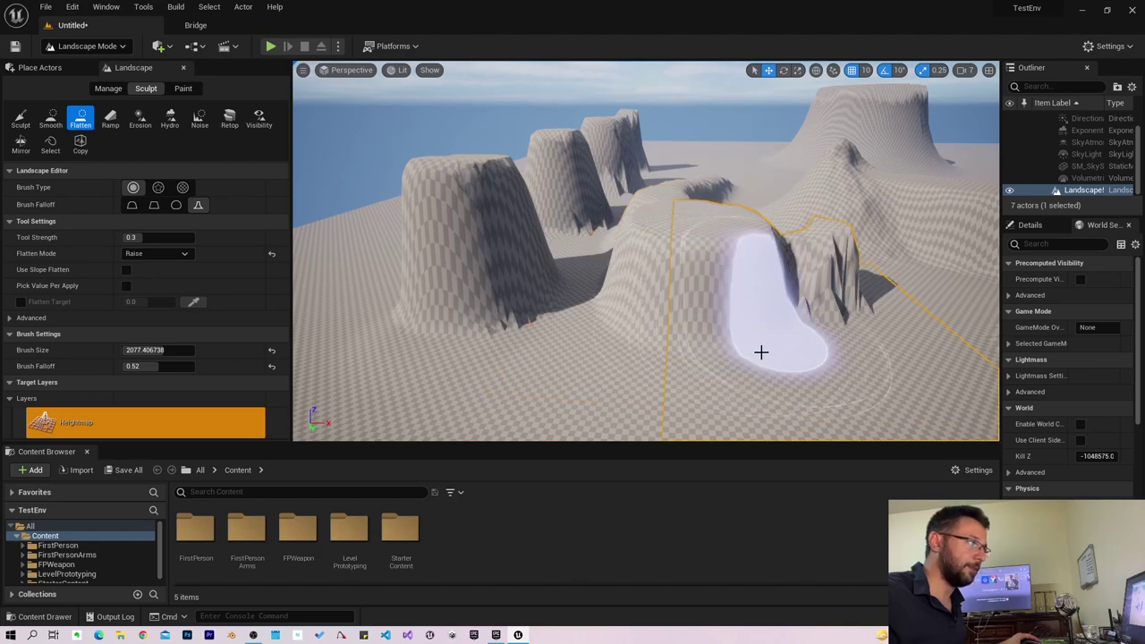
right_click_drag(758, 349, 555, 194)
mouse_move(554, 194)
left_mouse_down()
mouse_move(509, 230)
mouse_move(549, 259)
left_mouse_up()
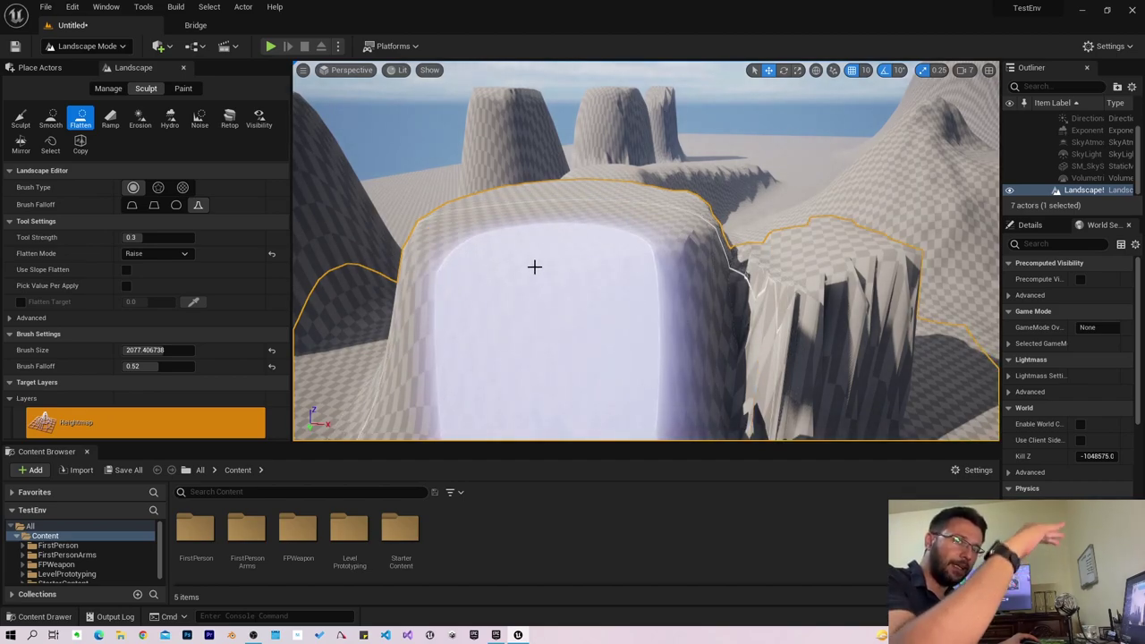
Undo the last pass and re-flatten the mound's top into a level plateau.
key("ctrl+z")
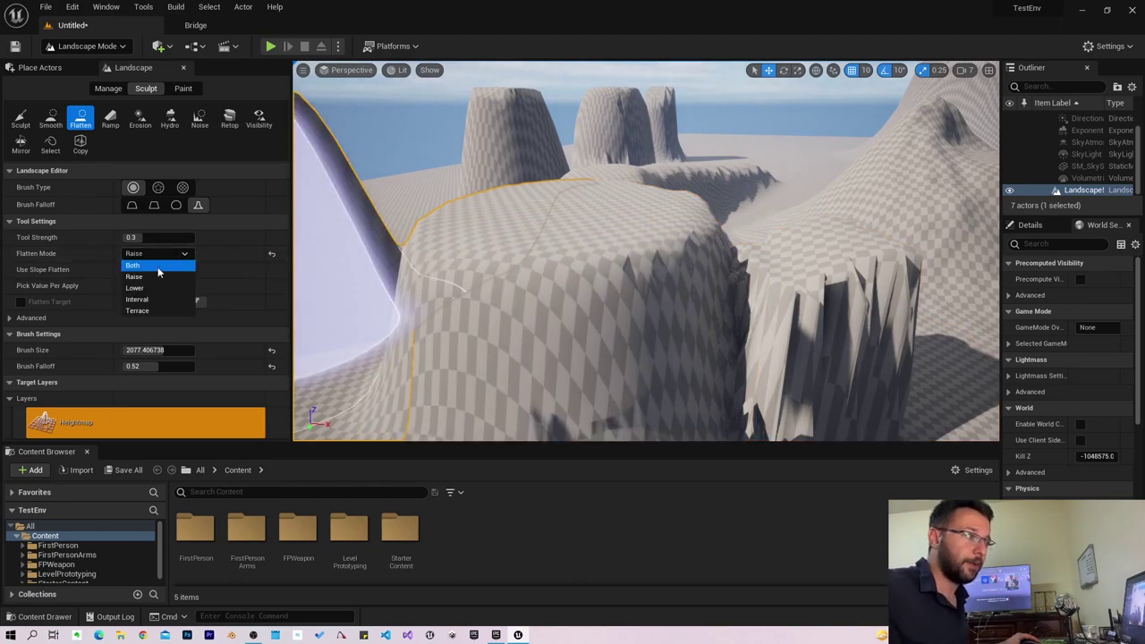
right_click_drag(830, 340, 801, 326)
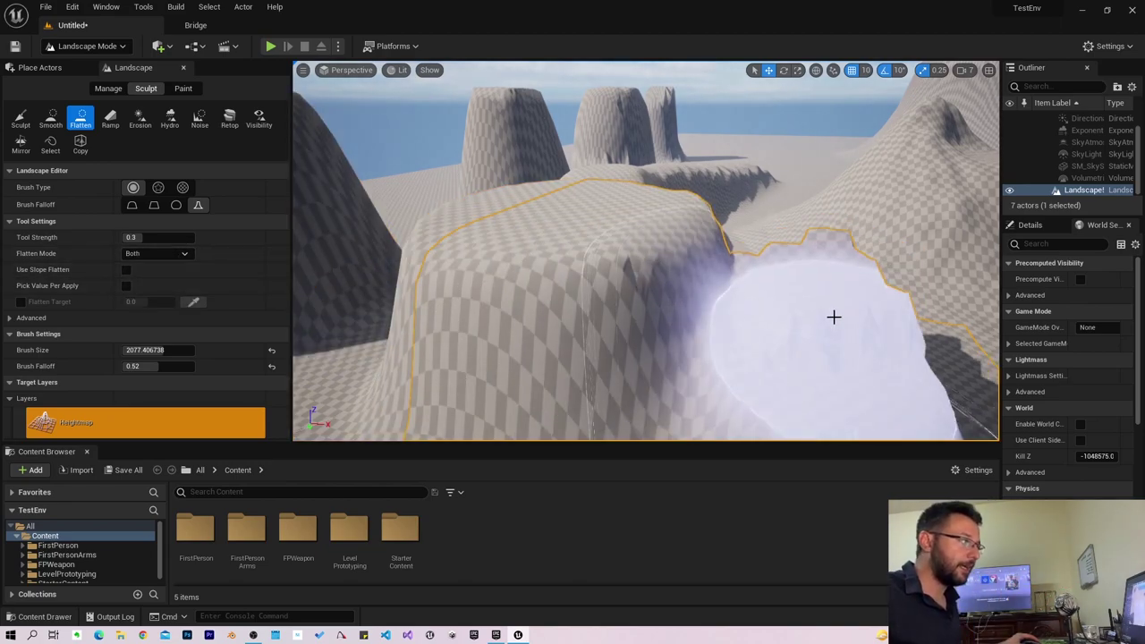
left_click_drag(801, 326, 631, 281)
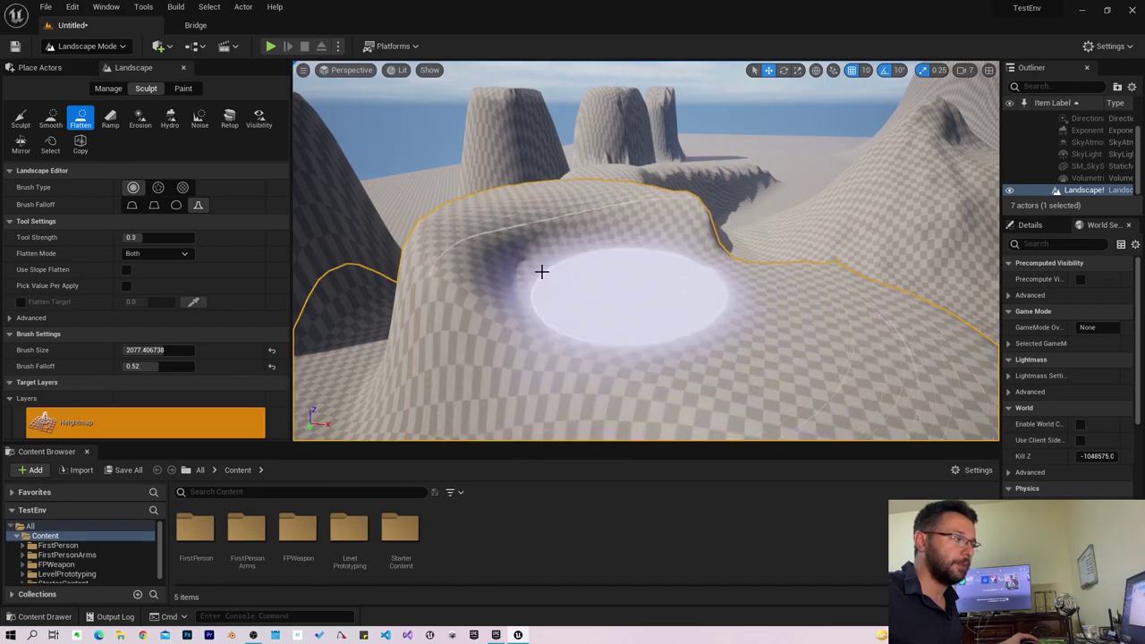
mouse_move(631, 281)
right_mouse_down()
mouse_move(588, 281)
mouse_move(617, 268)
mouse_move(448, 286)
right_mouse_up()
Select the Ramp tool and lay out a ramp up the hill, width 1505, side falloff 0.584.
left_click(110, 119)
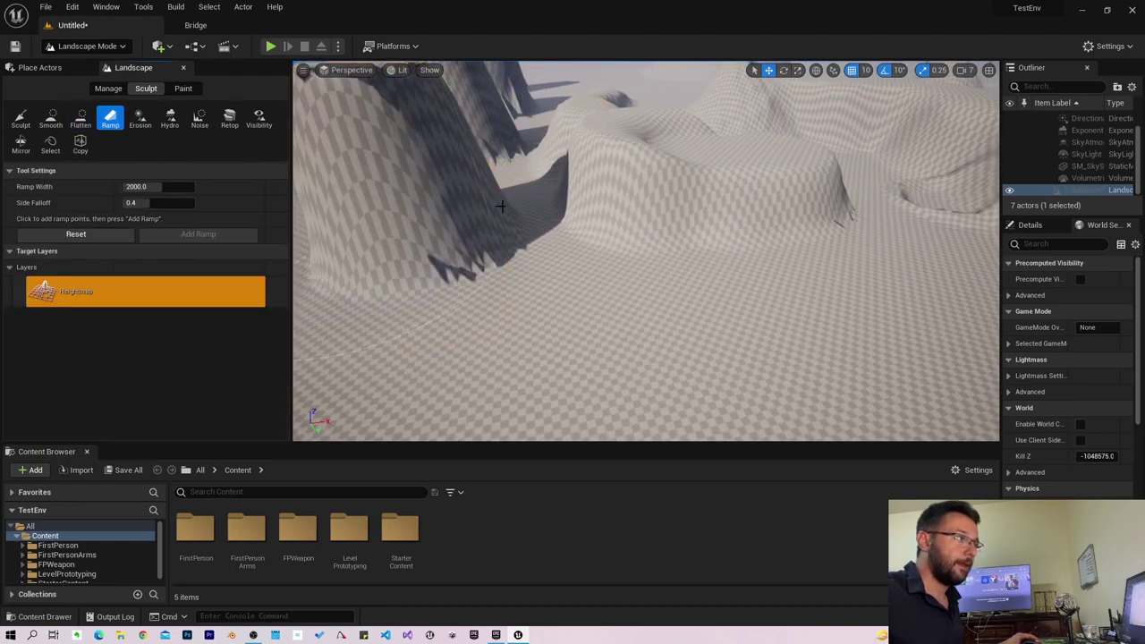
right_click_drag(626, 269, 644, 268)
right_click_drag(500, 209, 499, 208)
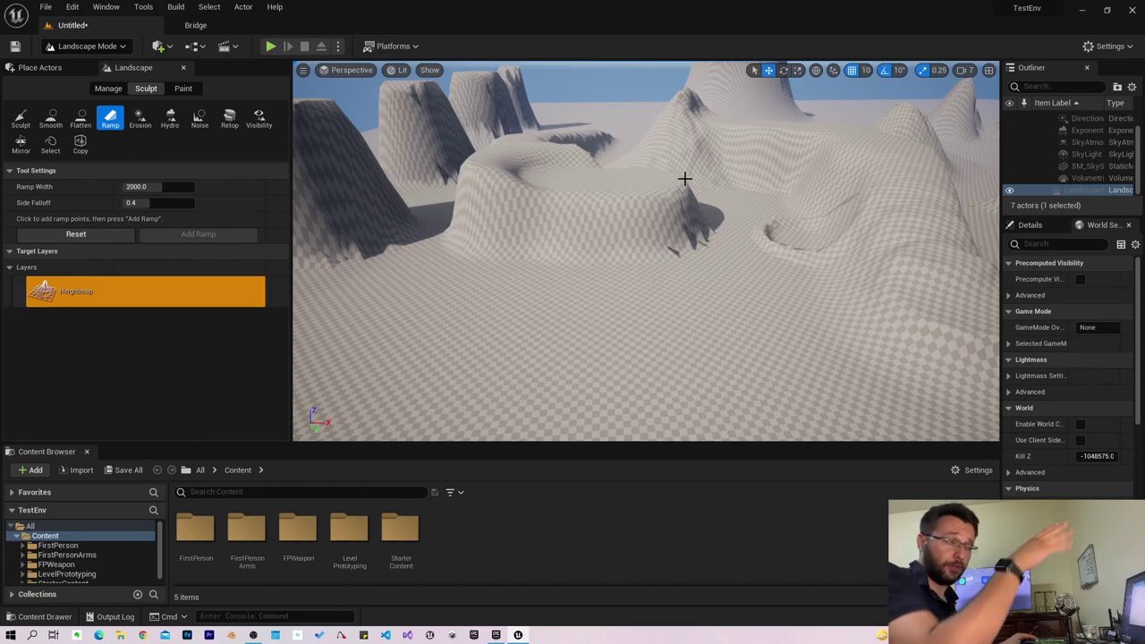
right_click_drag(682, 208, 726, 163)
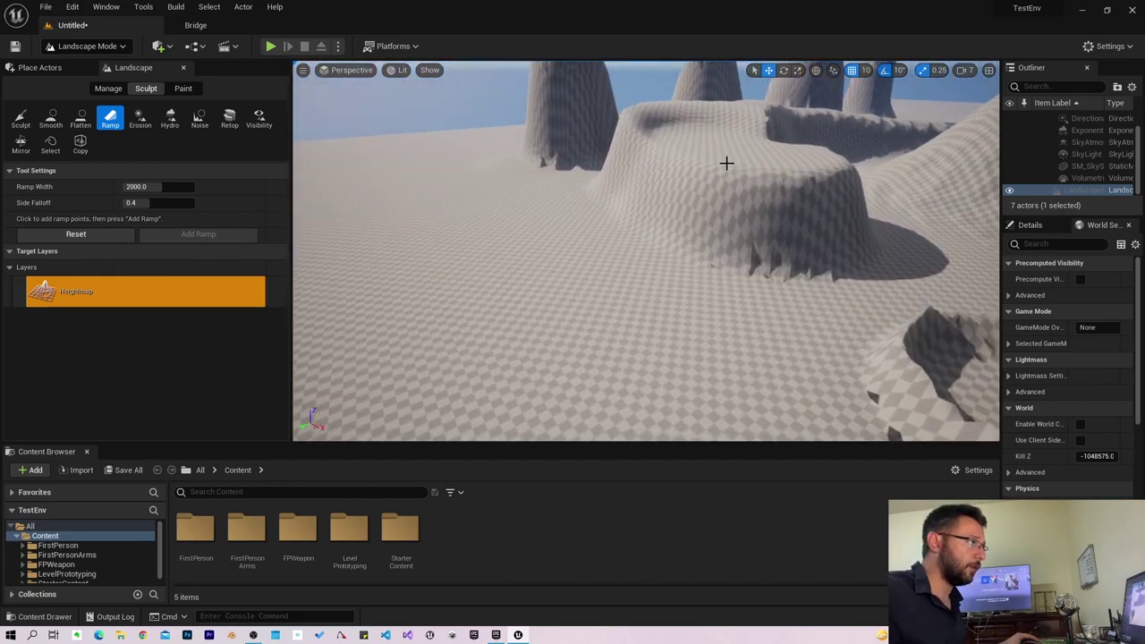
right_click_drag(574, 245, 574, 244)
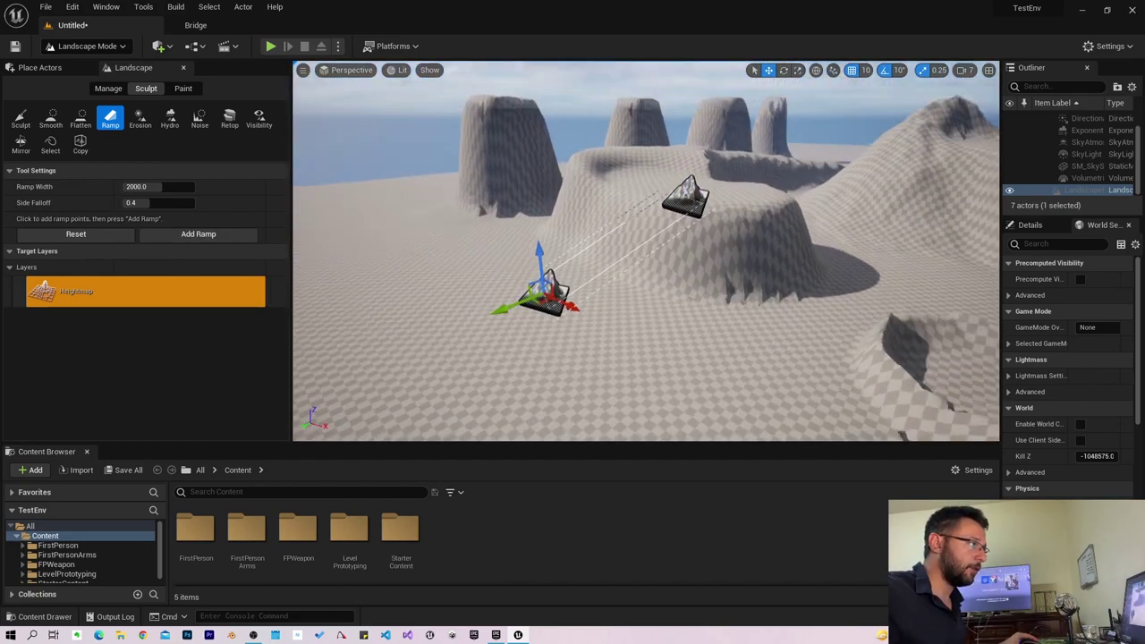
scroll(441, 305, "down", 5)
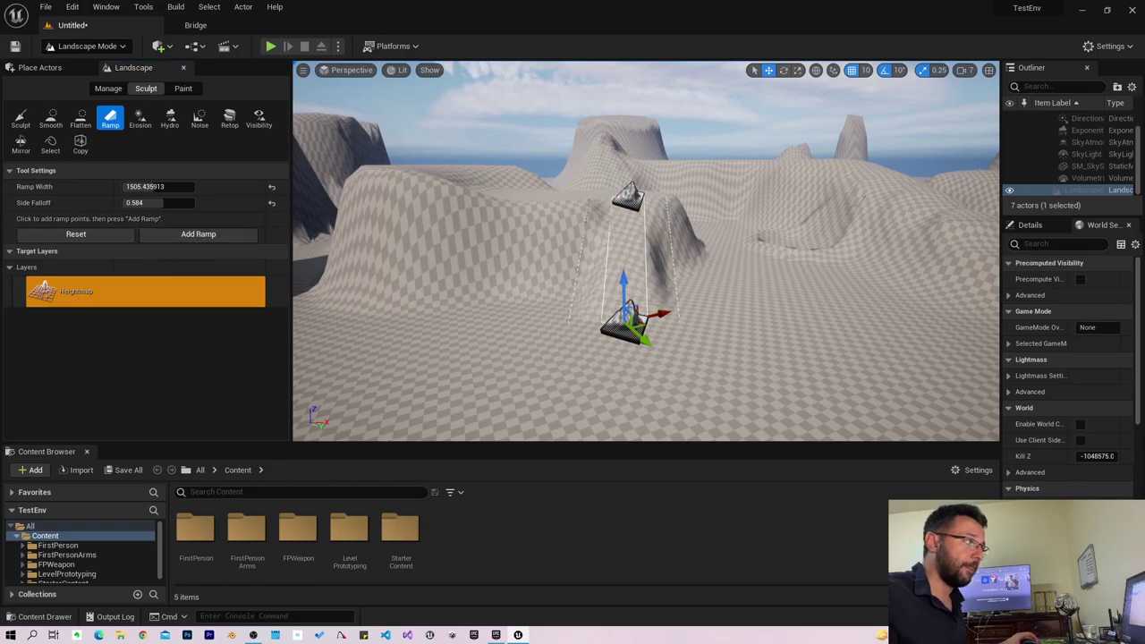
mouse_move(644, 268)
right_mouse_down()
mouse_move(626, 250)
mouse_move(667, 233)
right_mouse_up()
scroll(667, 232, "up", 5)
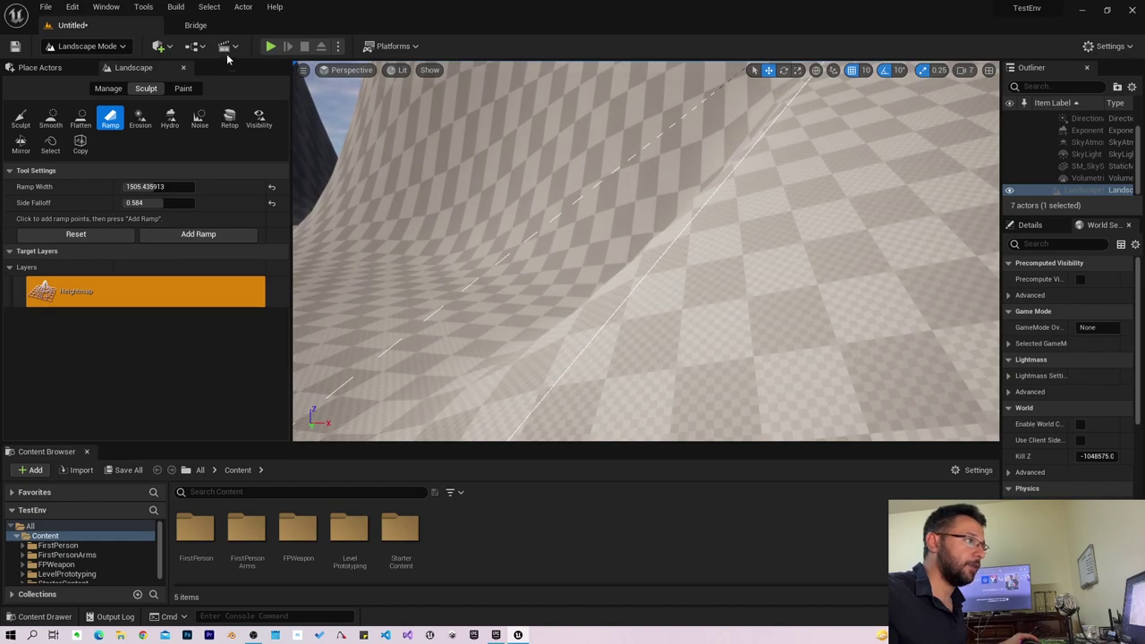
Play-test the new ramp in first person, then stop and return to the editor.
key("alt+p")
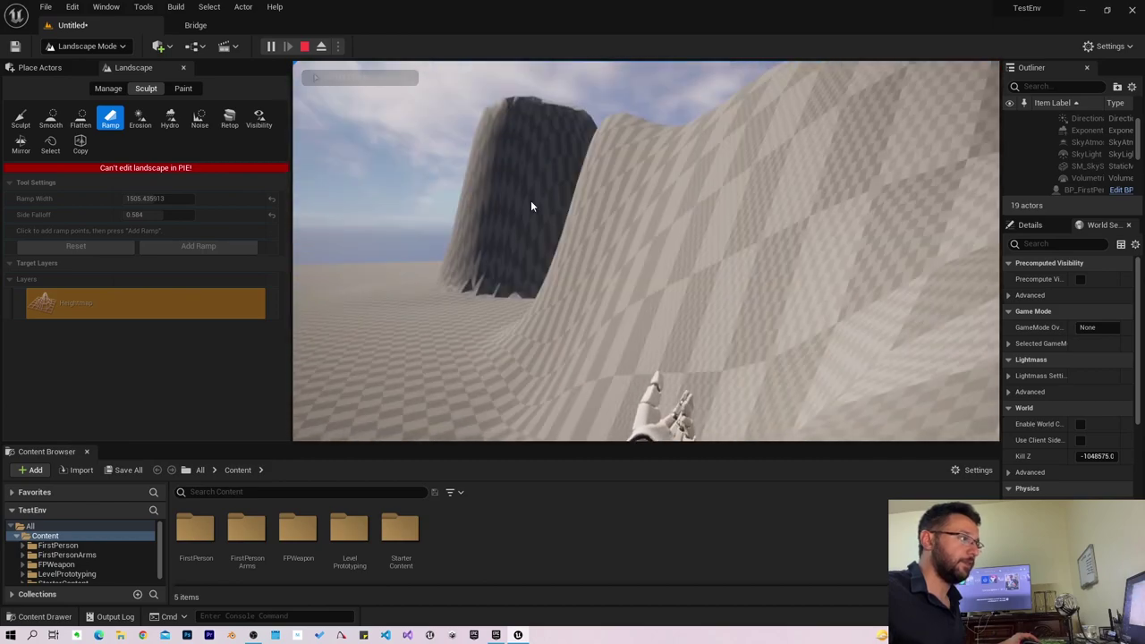
key("Escape")
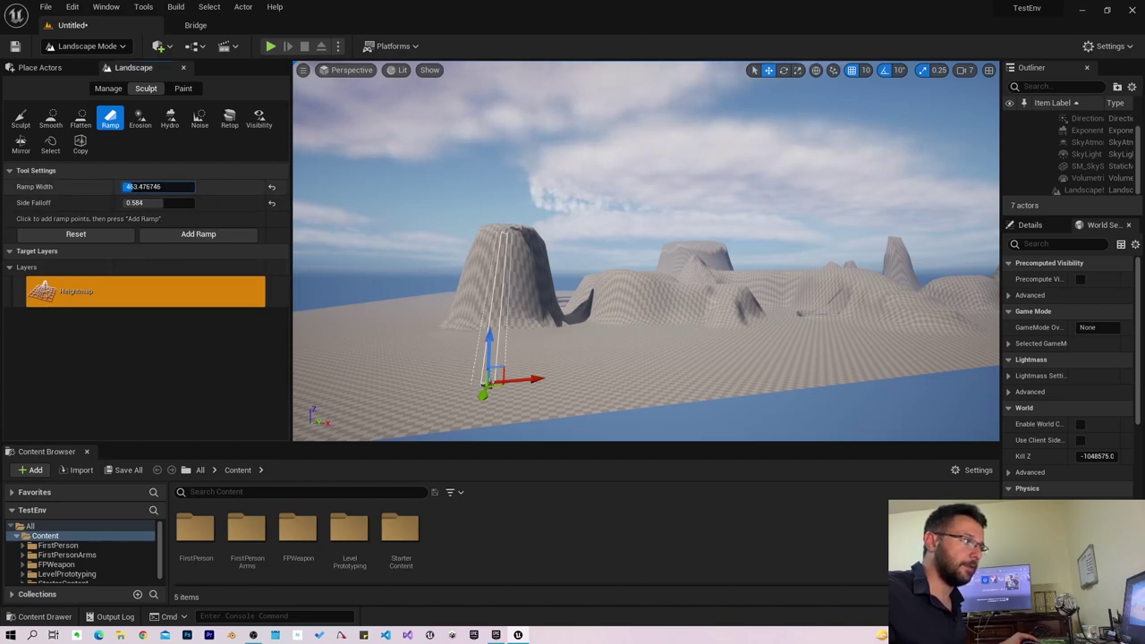
Play-test walking up the narrow 463-wide ramp onto the pillar, then end the test.
mouse_move(455, 278)
right_mouse_down()
mouse_move(532, 420)
mouse_move(527, 412)
right_mouse_up()
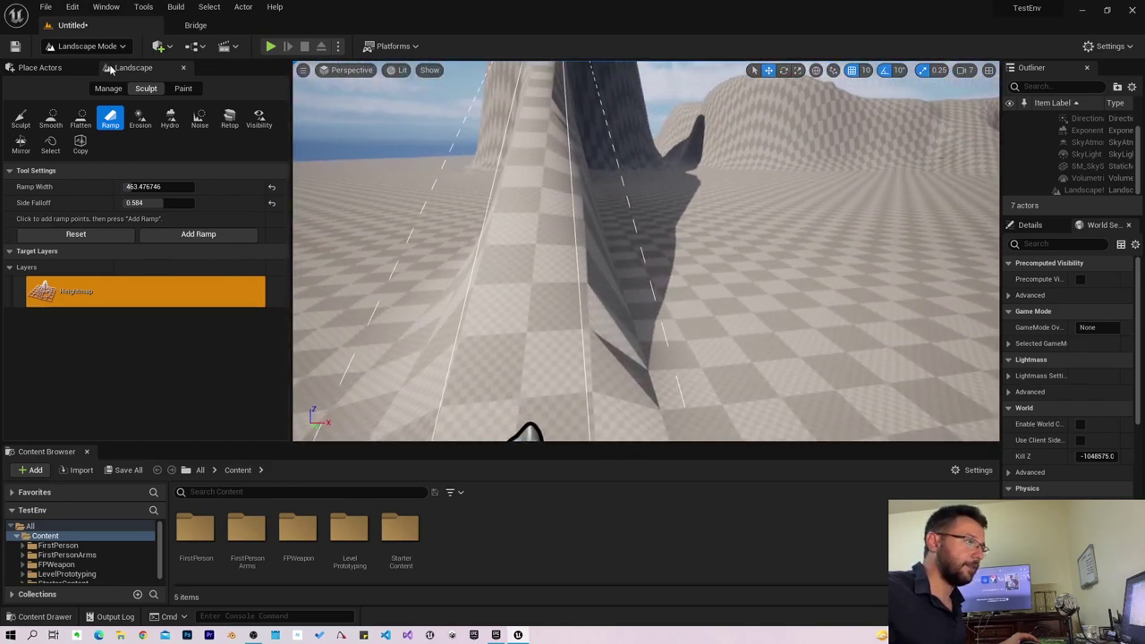
left_click(287, 52)
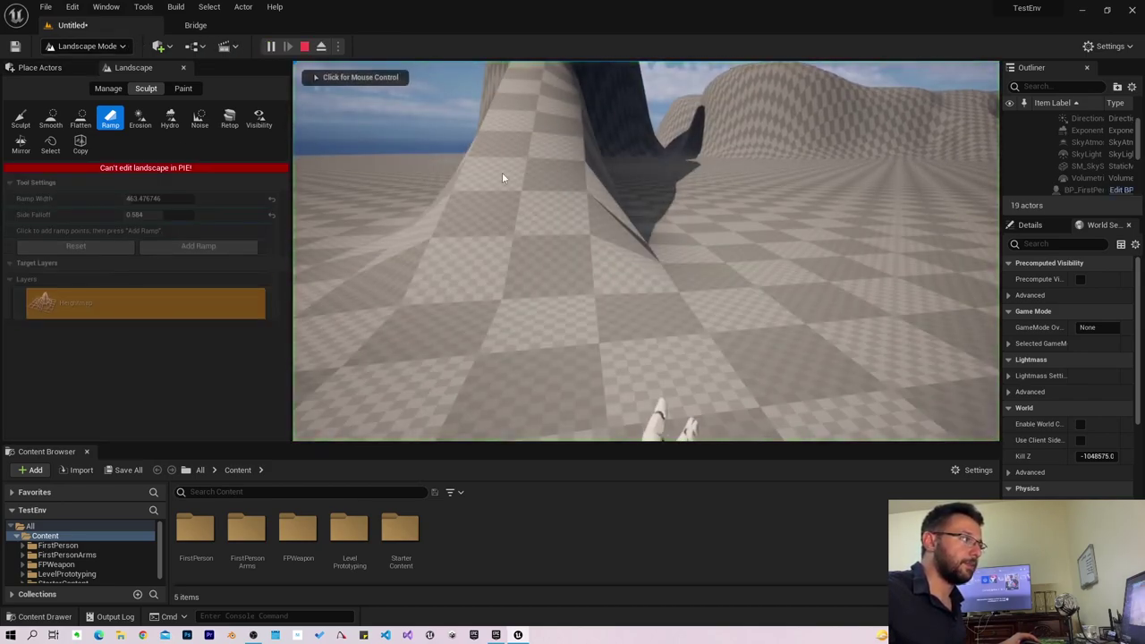
key("w")
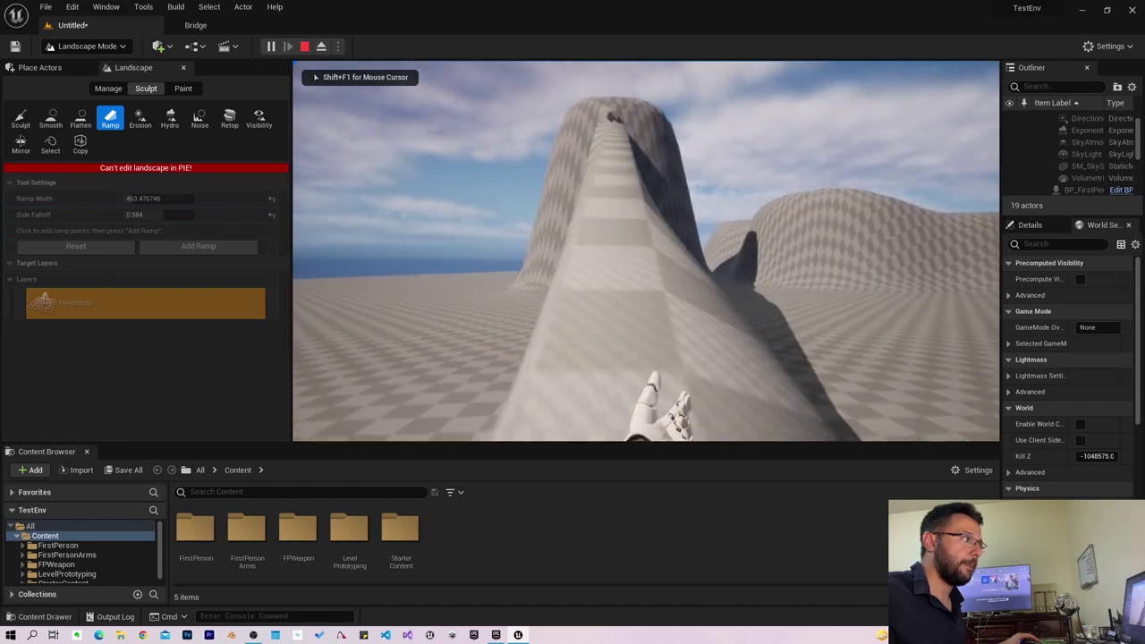
key("w")
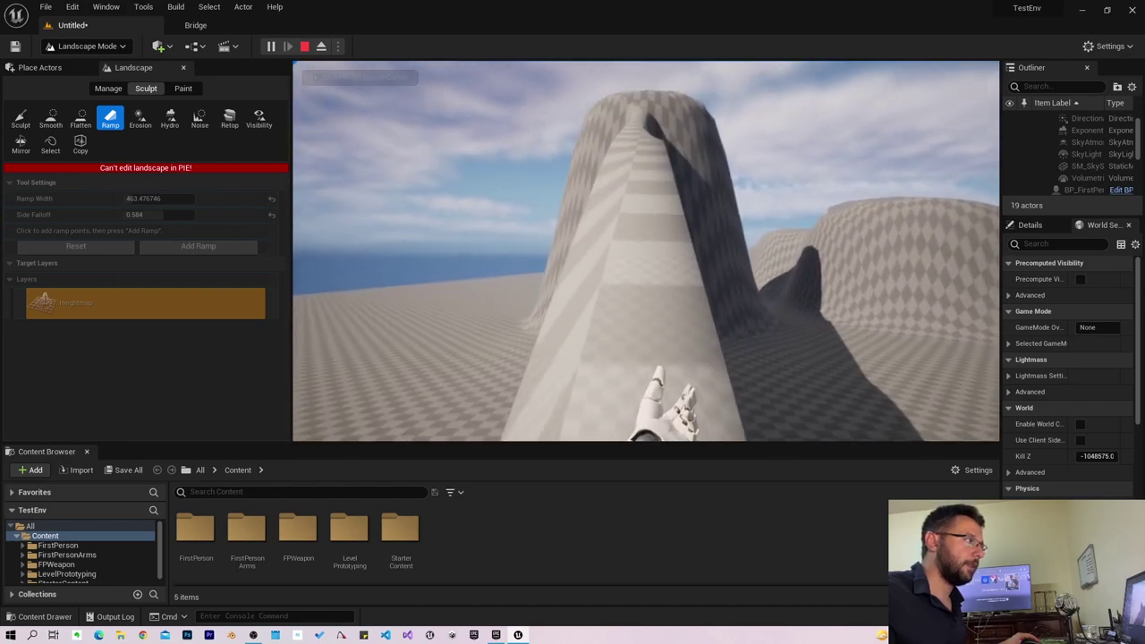
key("w")
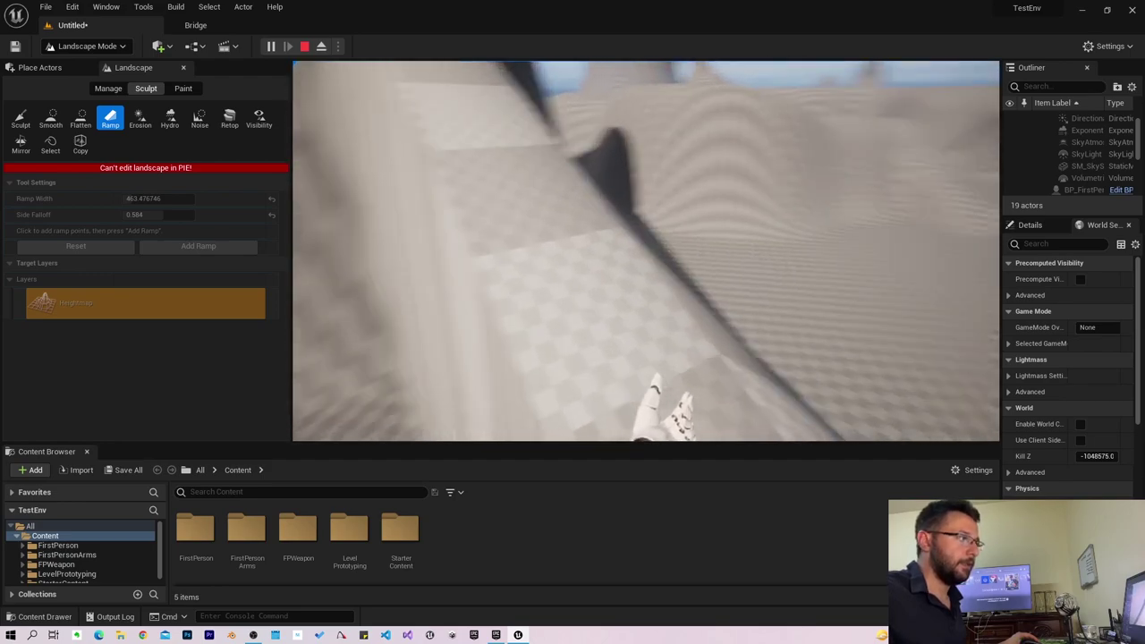
key("Escape")
right_click_drag(756, 237, 710, 279)
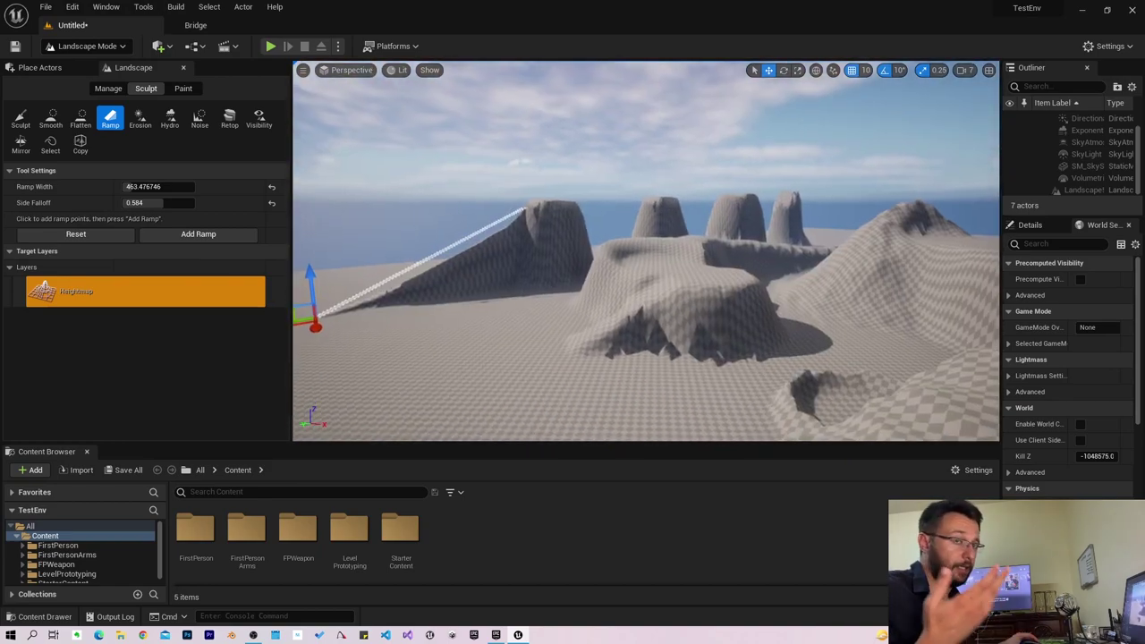
Select Thermal Erosion and brush it over the hillside slope with default settings.
left_click(141, 120)
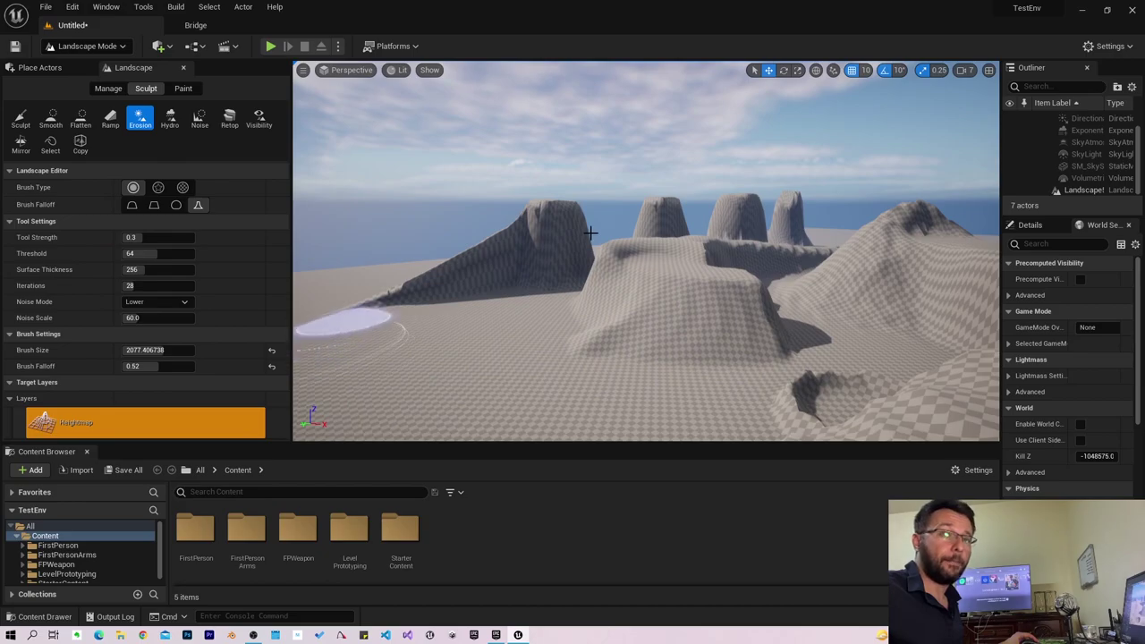
mouse_move(711, 291)
right_mouse_down()
mouse_move(644, 268)
mouse_move(641, 286)
right_mouse_up()
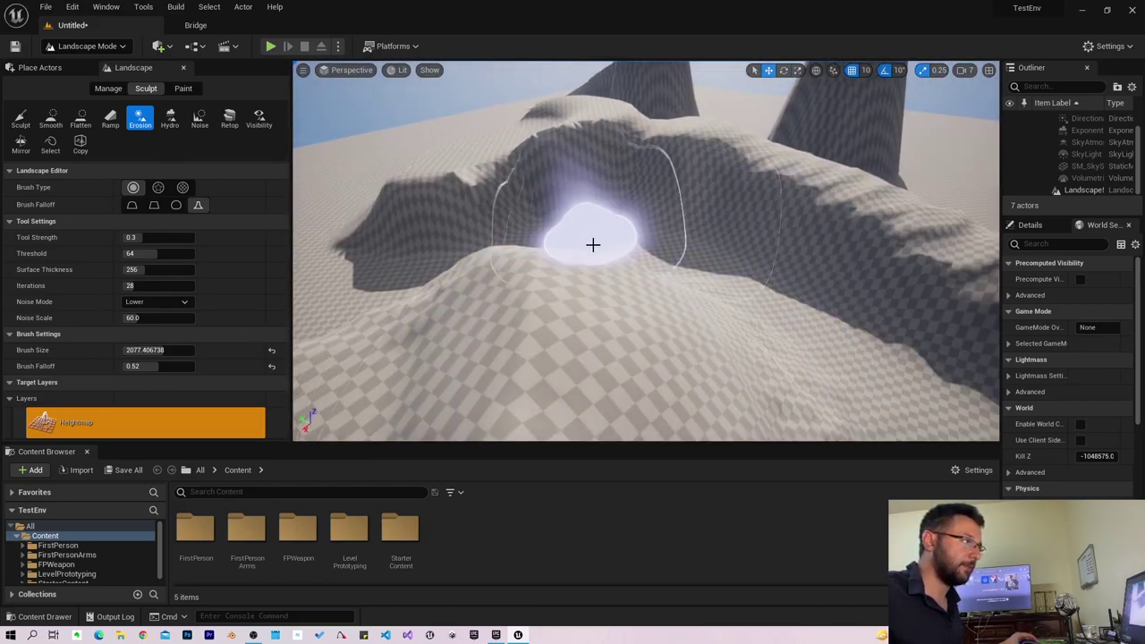
right_click_drag(573, 278, 563, 273)
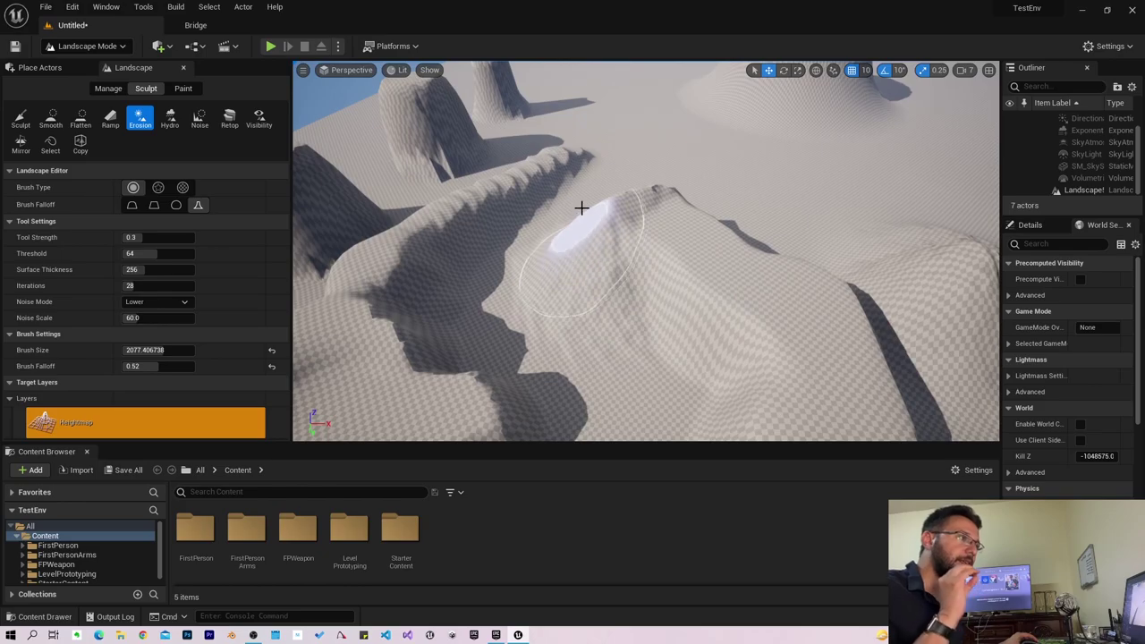
right_click_drag(900, 143, 895, 125)
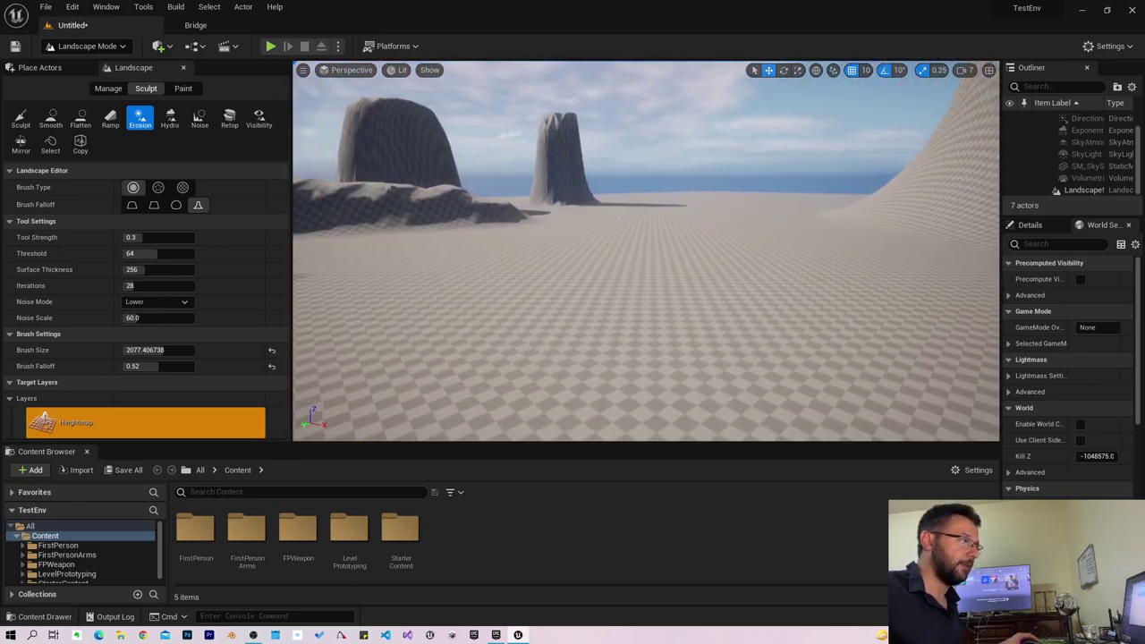
right_click_drag(582, 135, 582, 135)
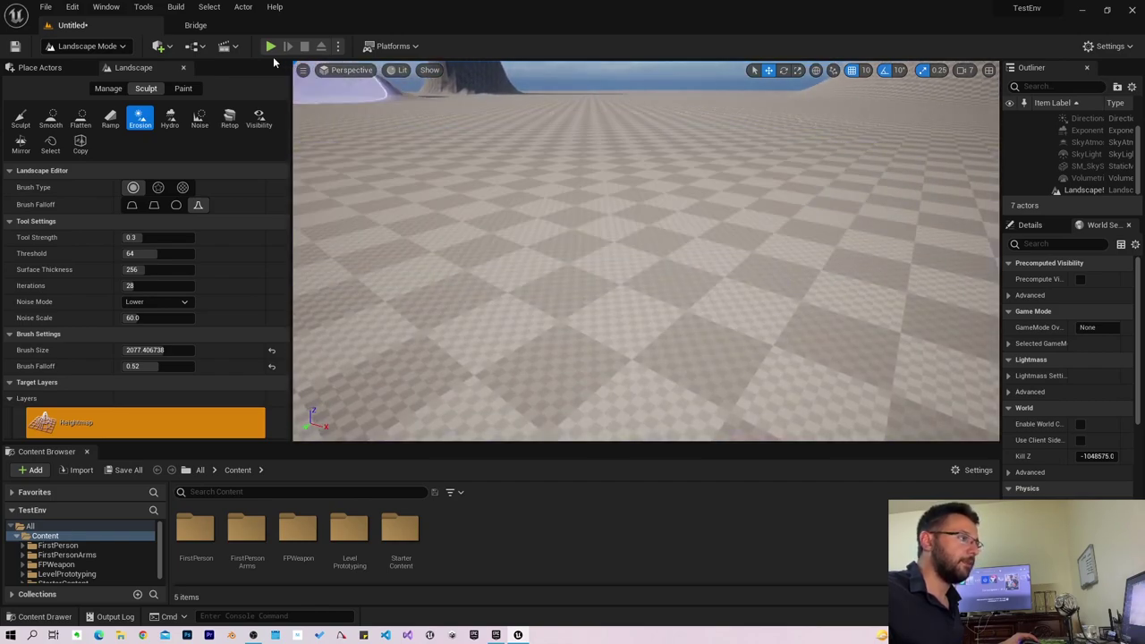
left_click(273, 47)
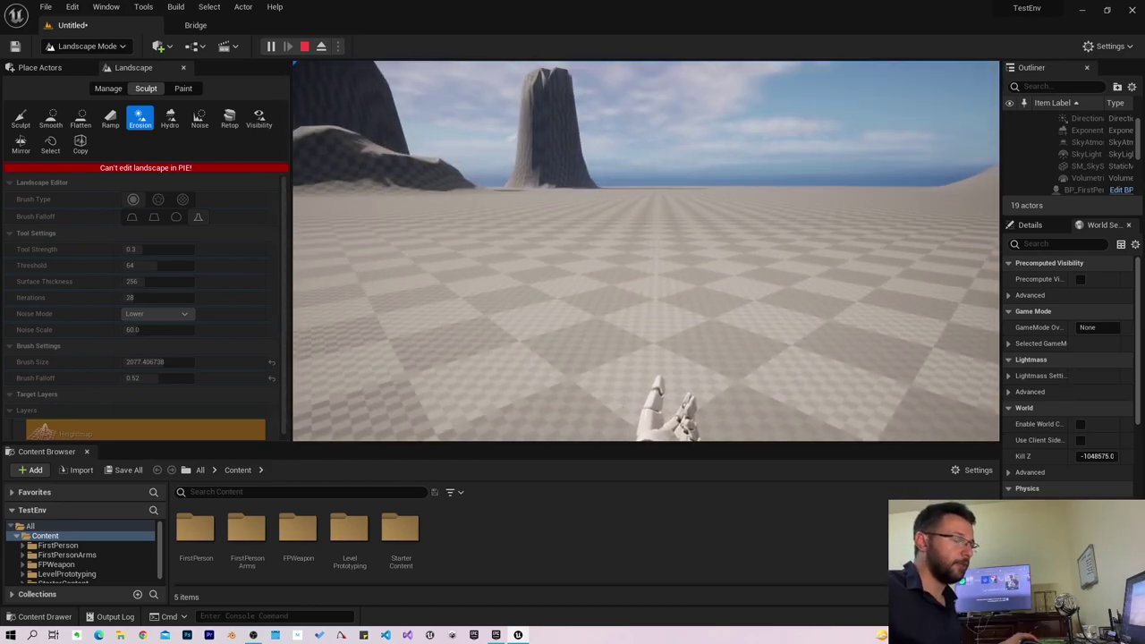
key("Escape")
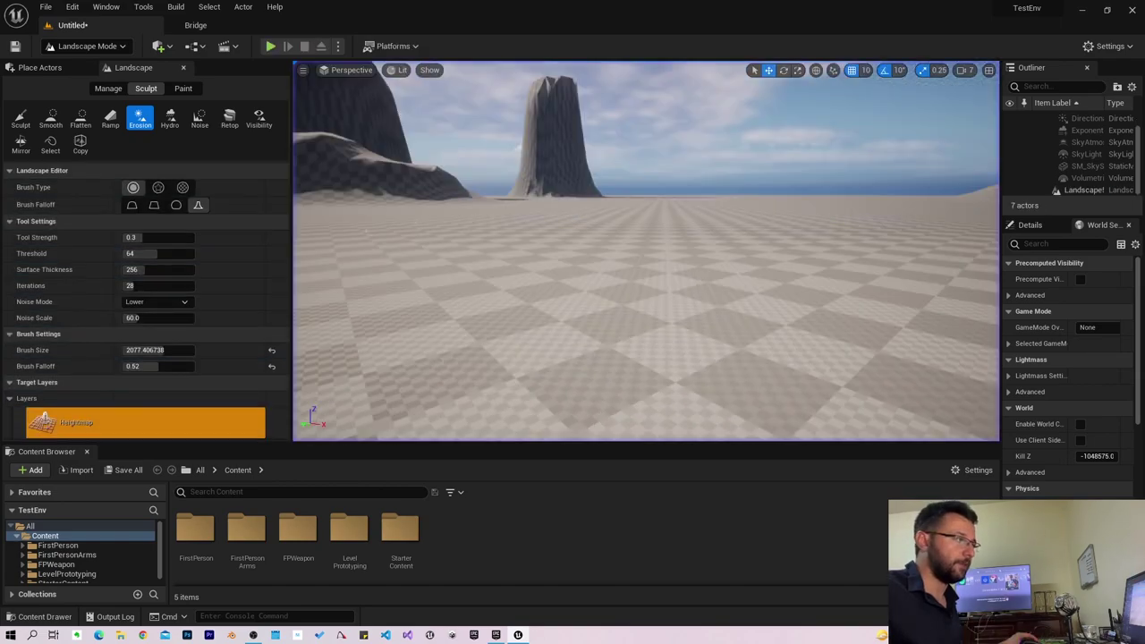
right_click_drag(469, 131, 468, 131)
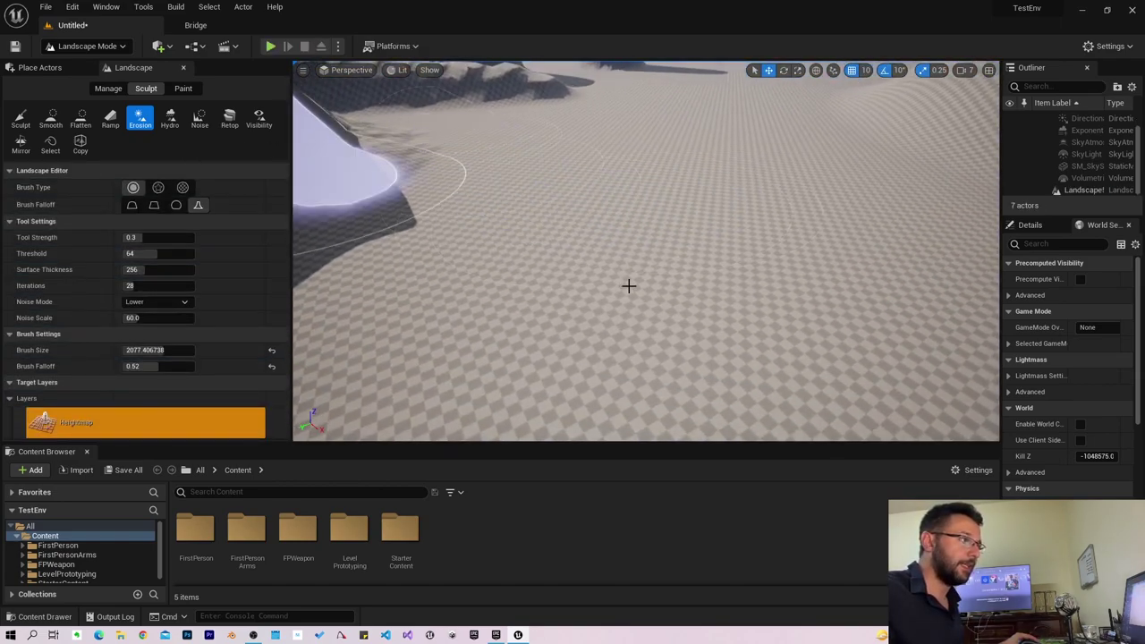
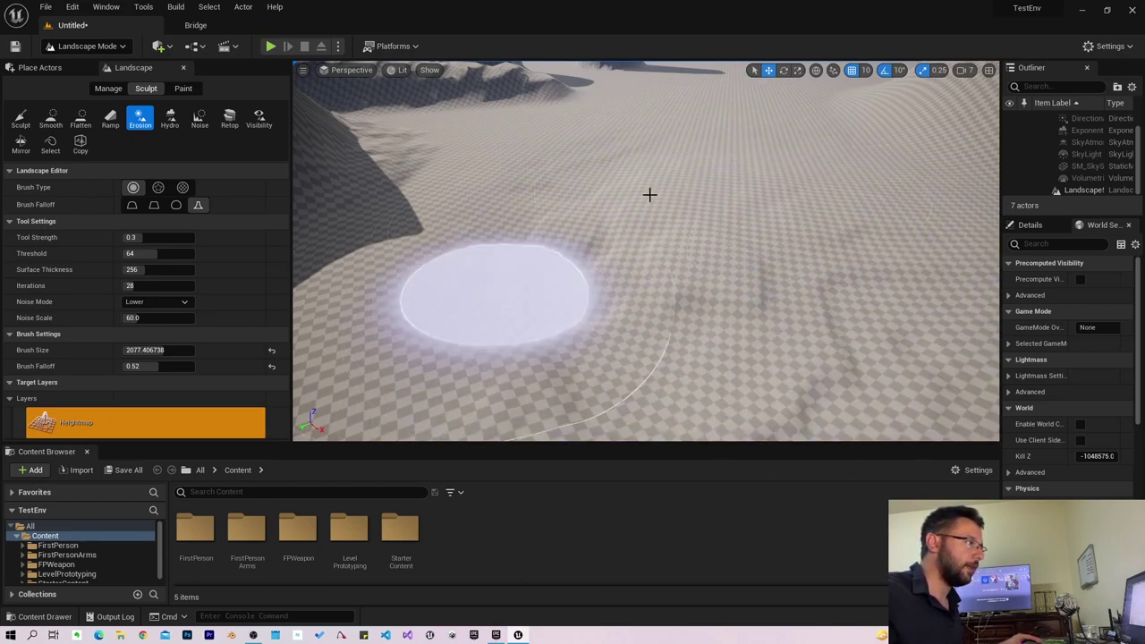
Play-test the level, walking over the dune and checkered ground up to the rock pillars.
mouse_move(611, 258)
right_mouse_down()
mouse_move(626, 161)
mouse_move(473, 250)
right_mouse_up()
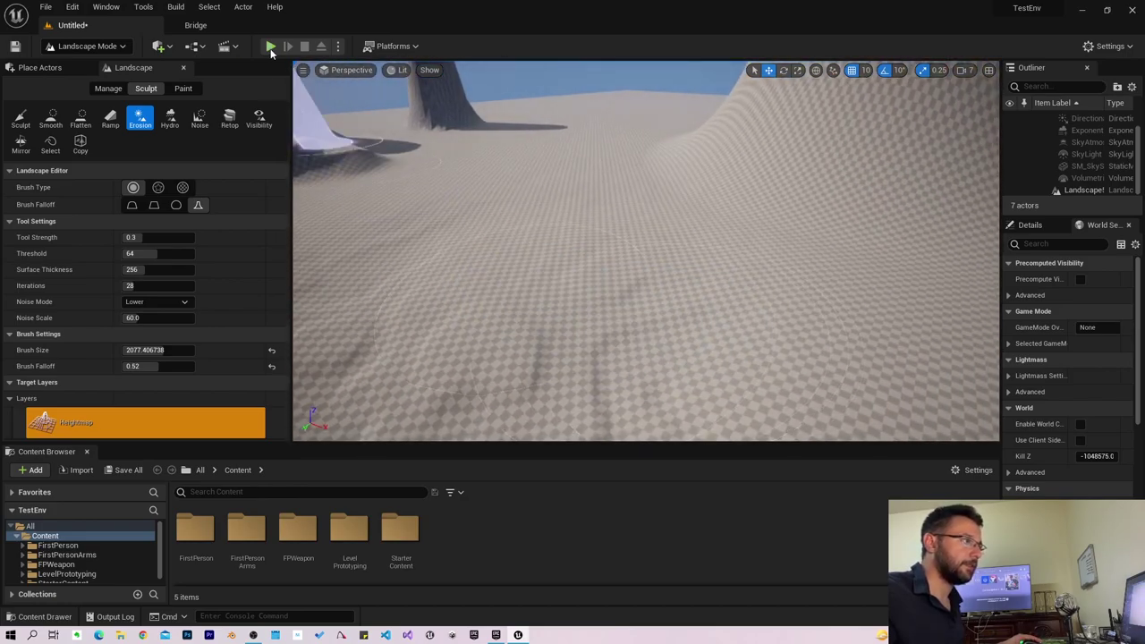
left_click(271, 47)
key("w")
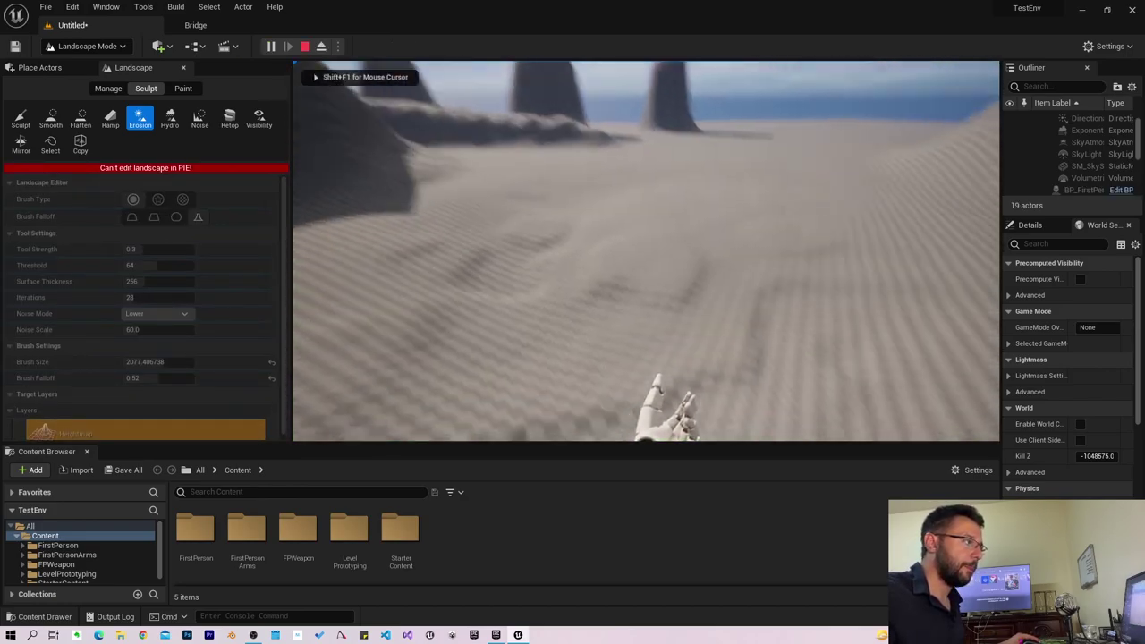
key("w")
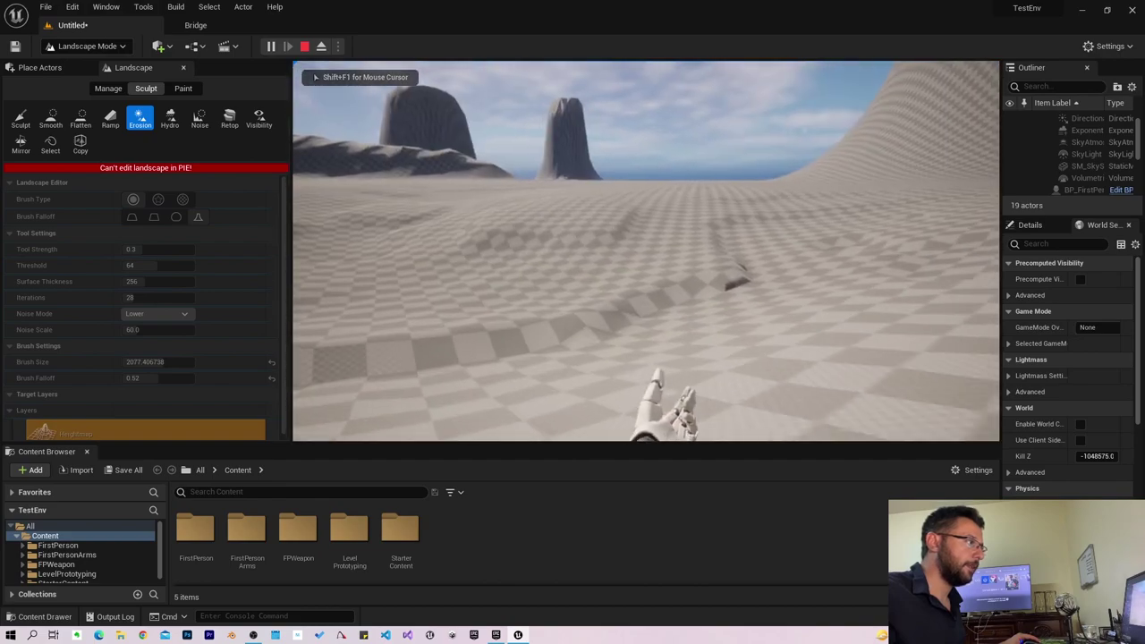
key("w")
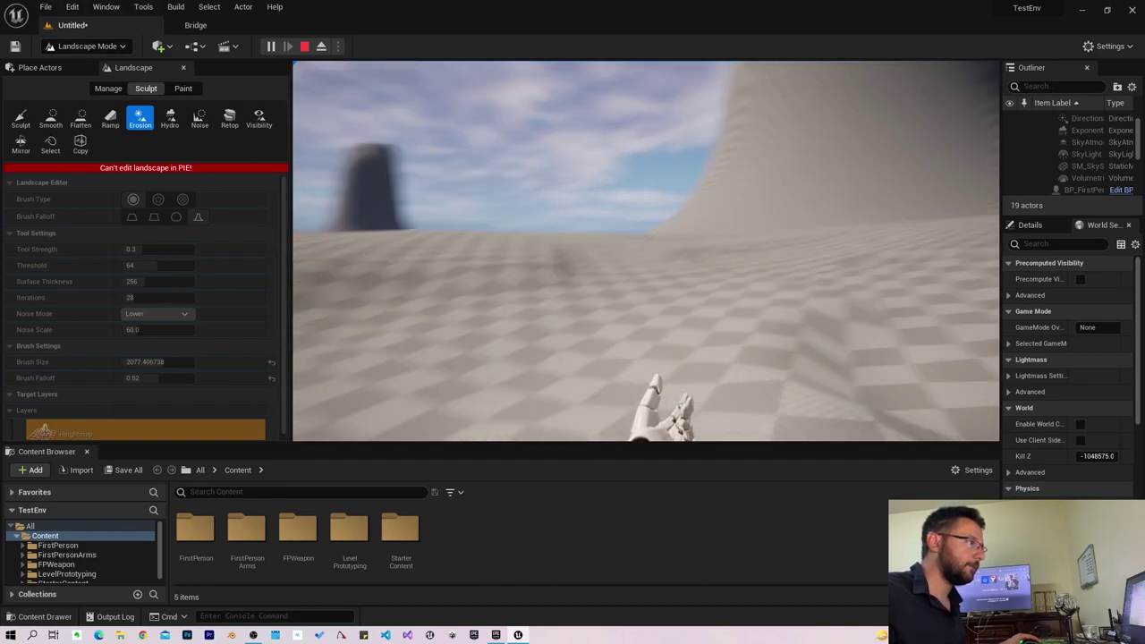
key("w")
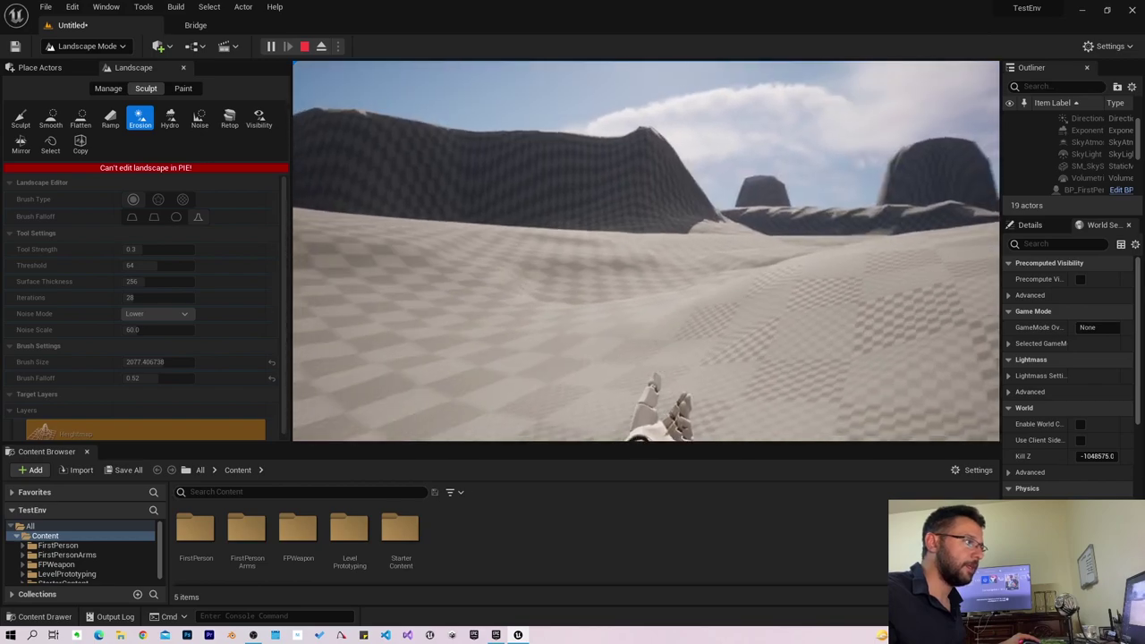
key("w")
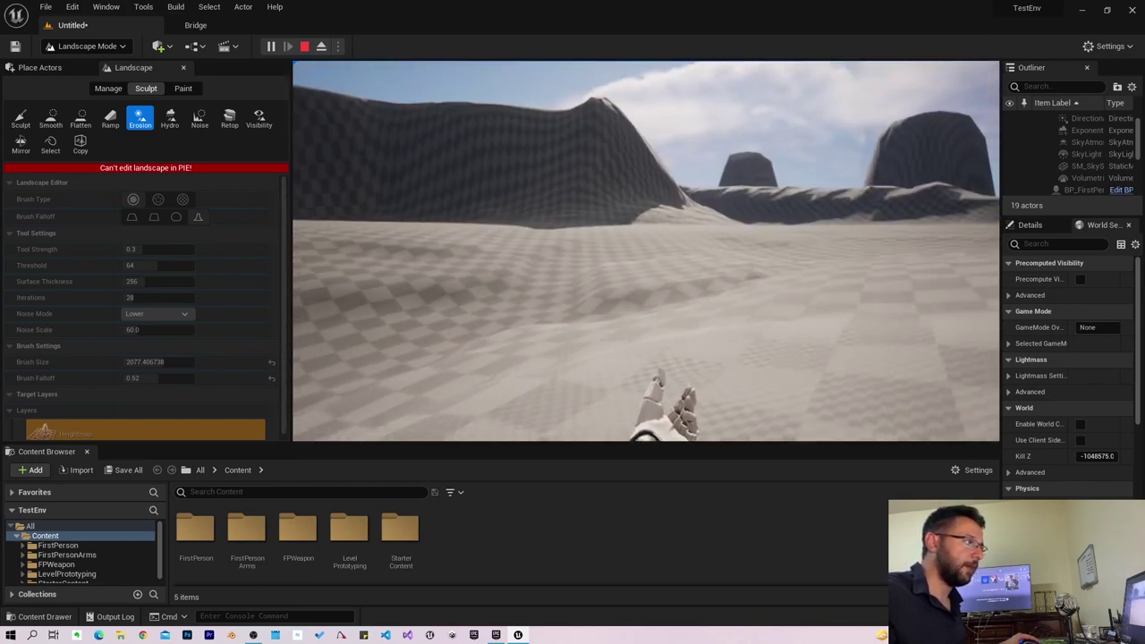
key("w")
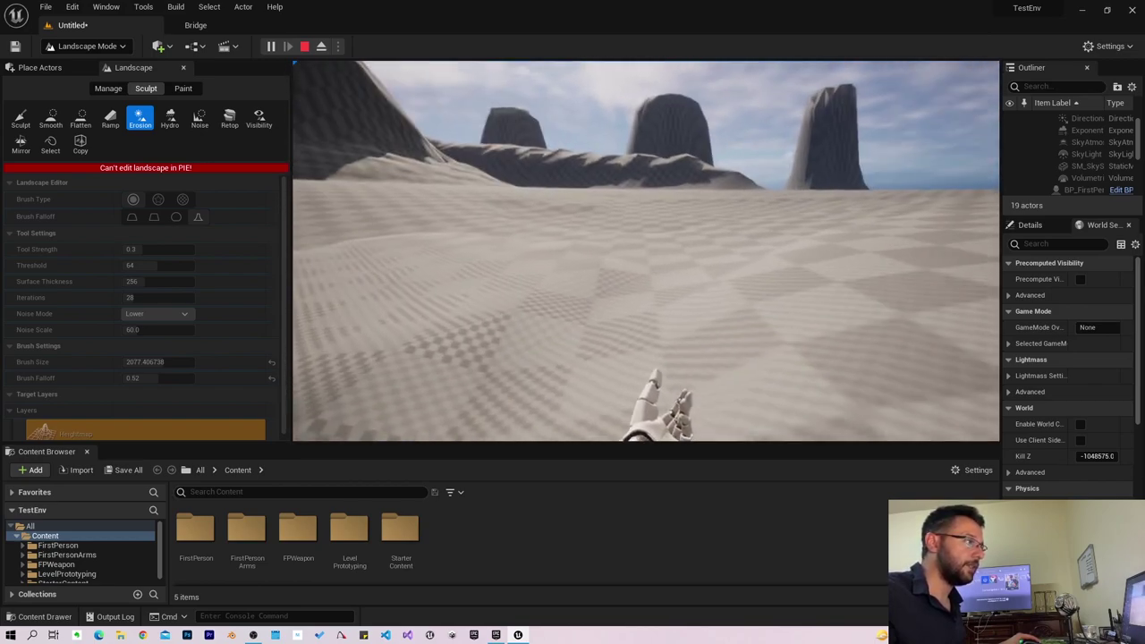
key("w")
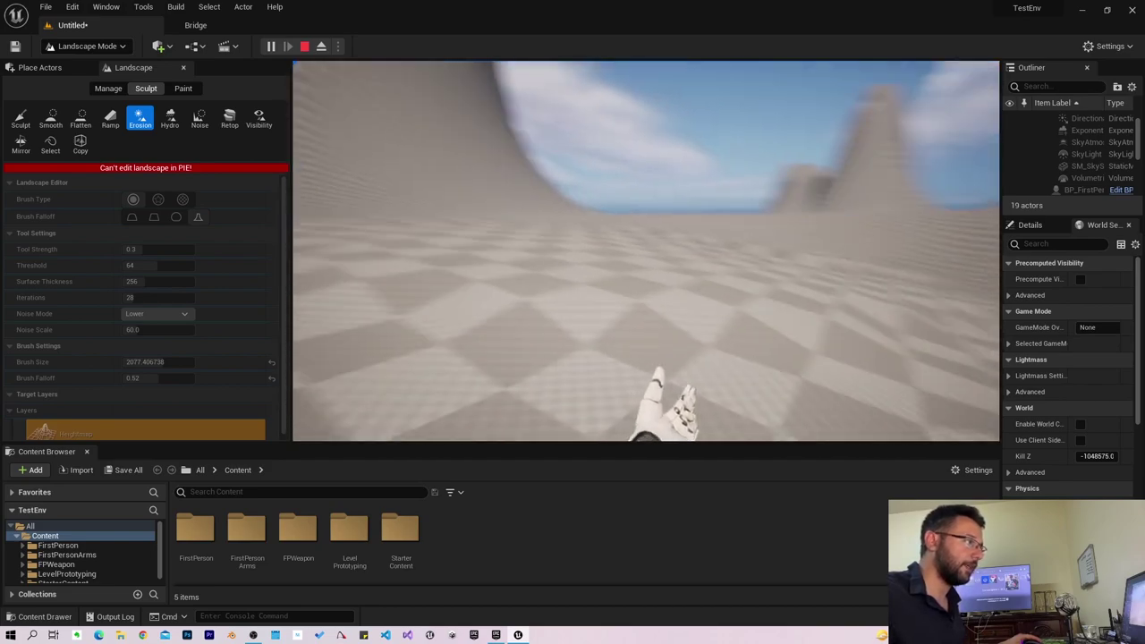
key("w")
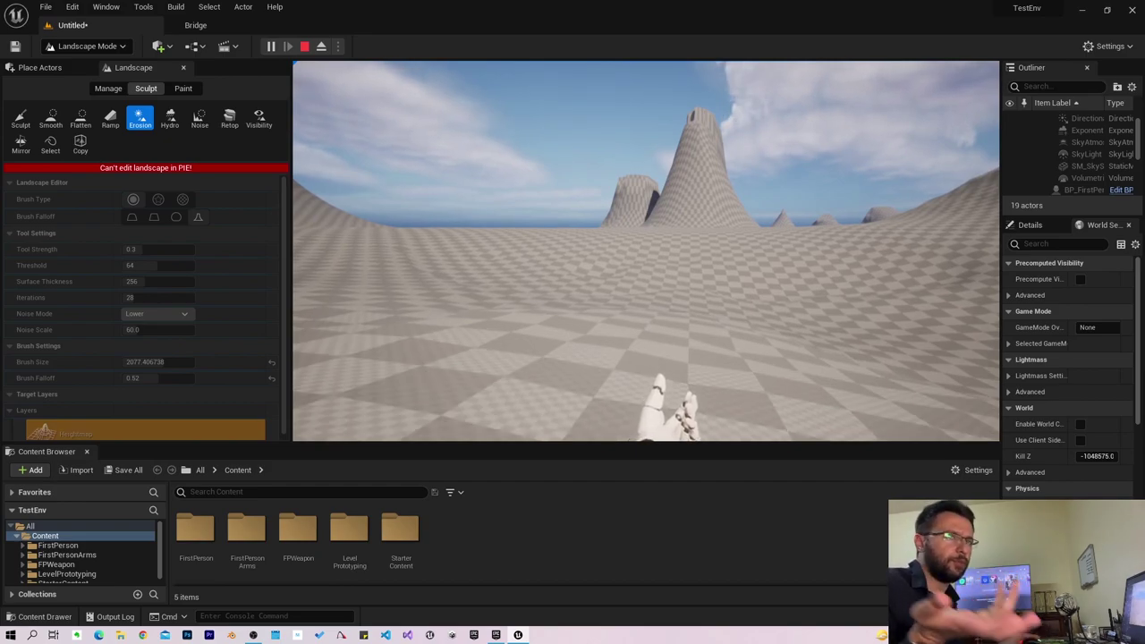
key("w")
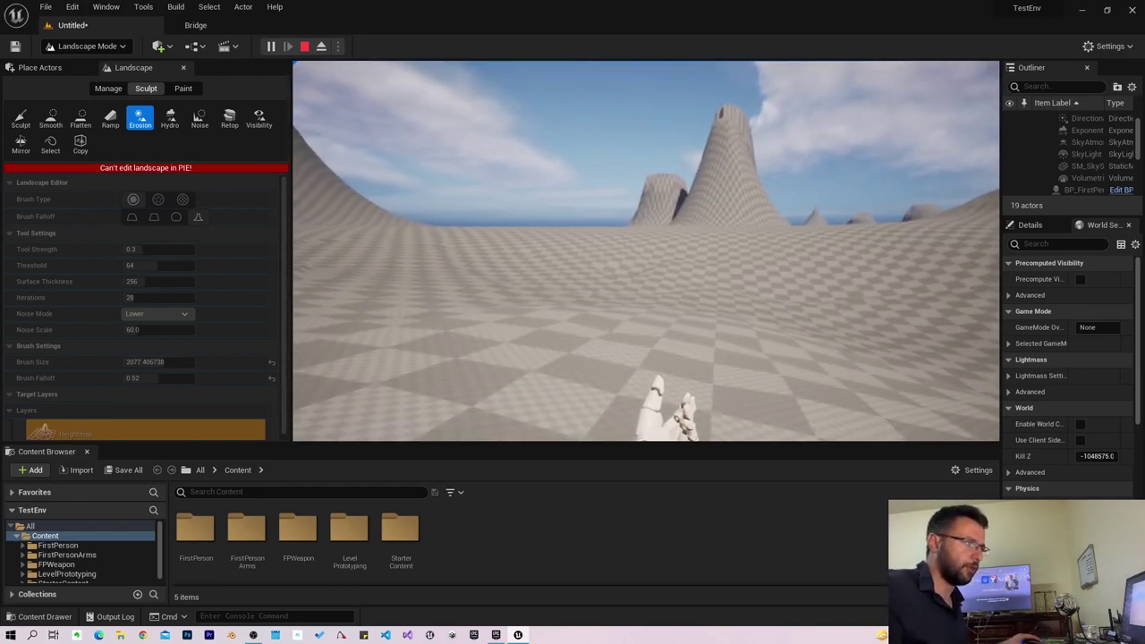
key("w")
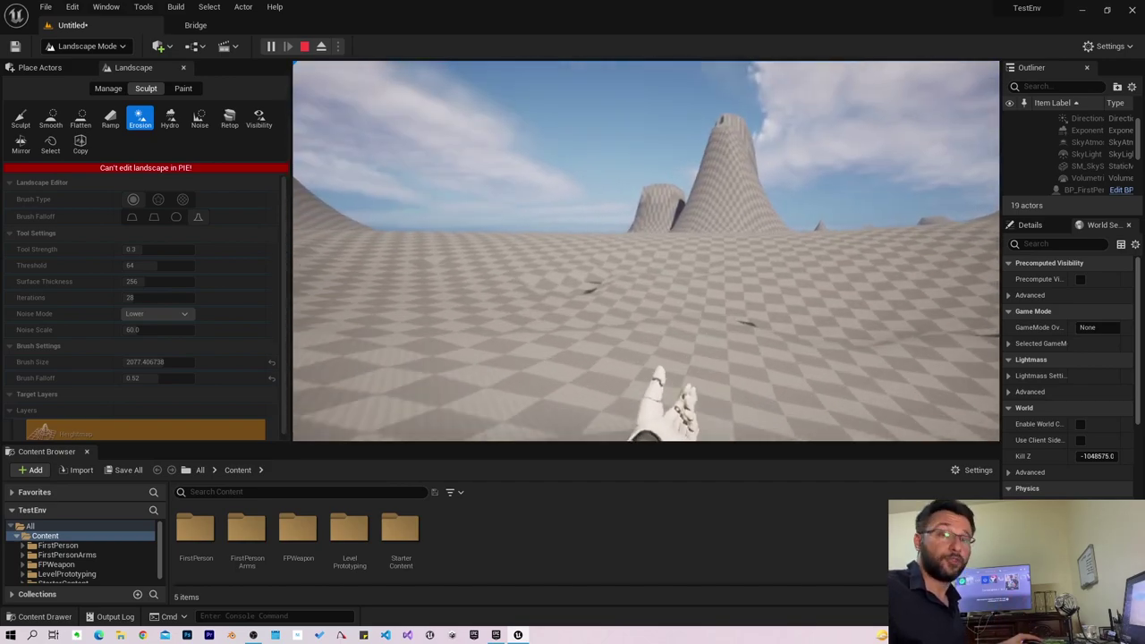
key("w")
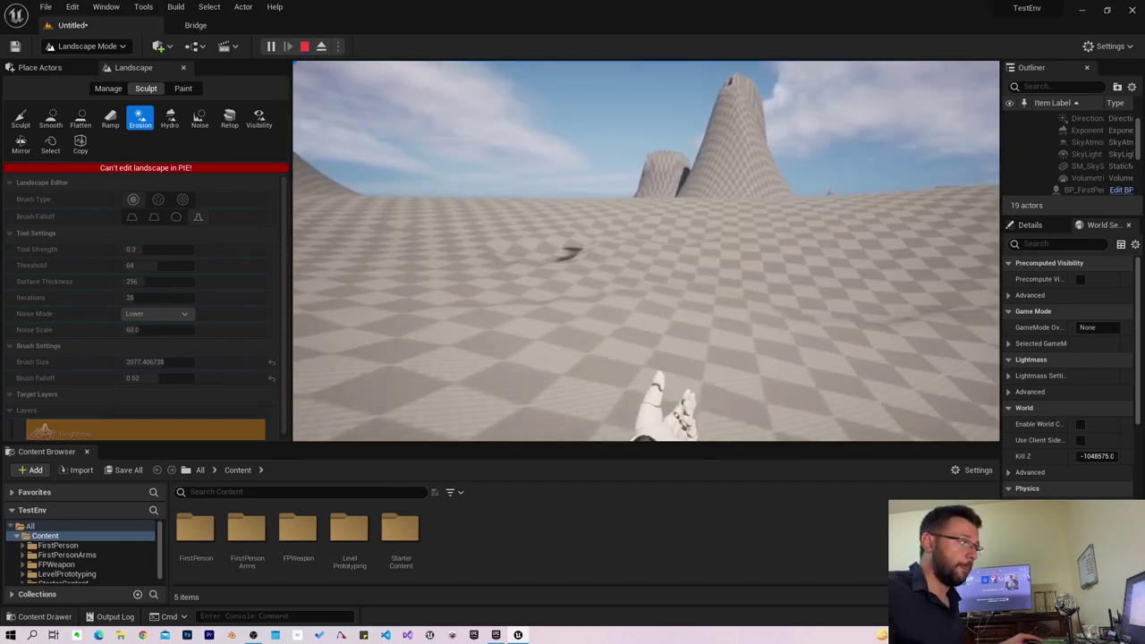
key("w")
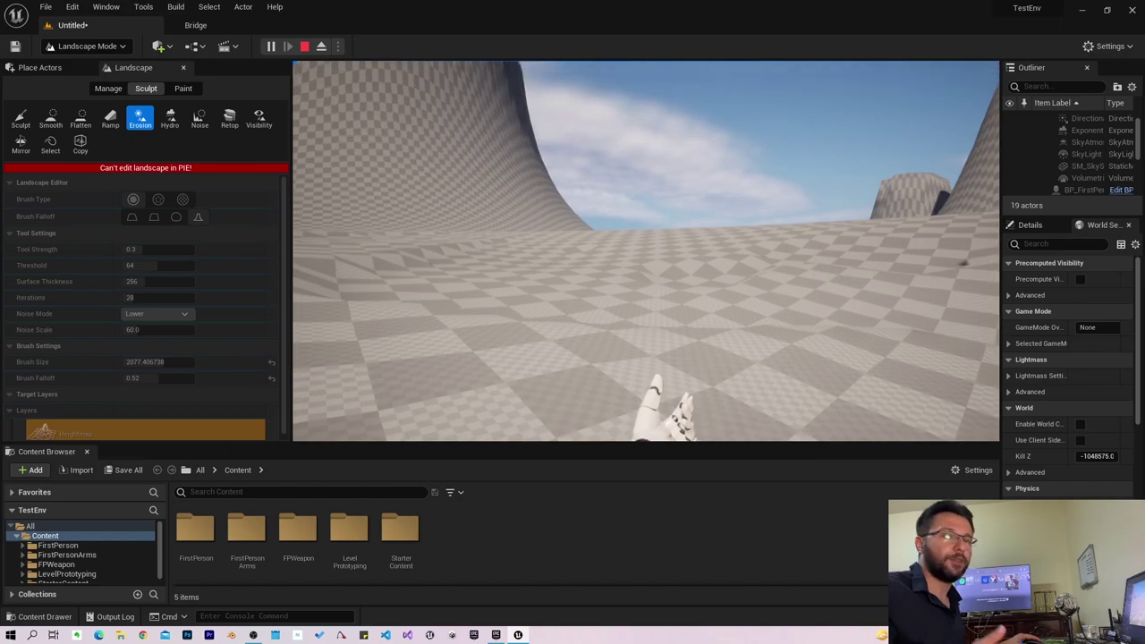
Stop the play test and raise the Erosion Tool Strength from 0.3 to 0.992.
key("Escape")
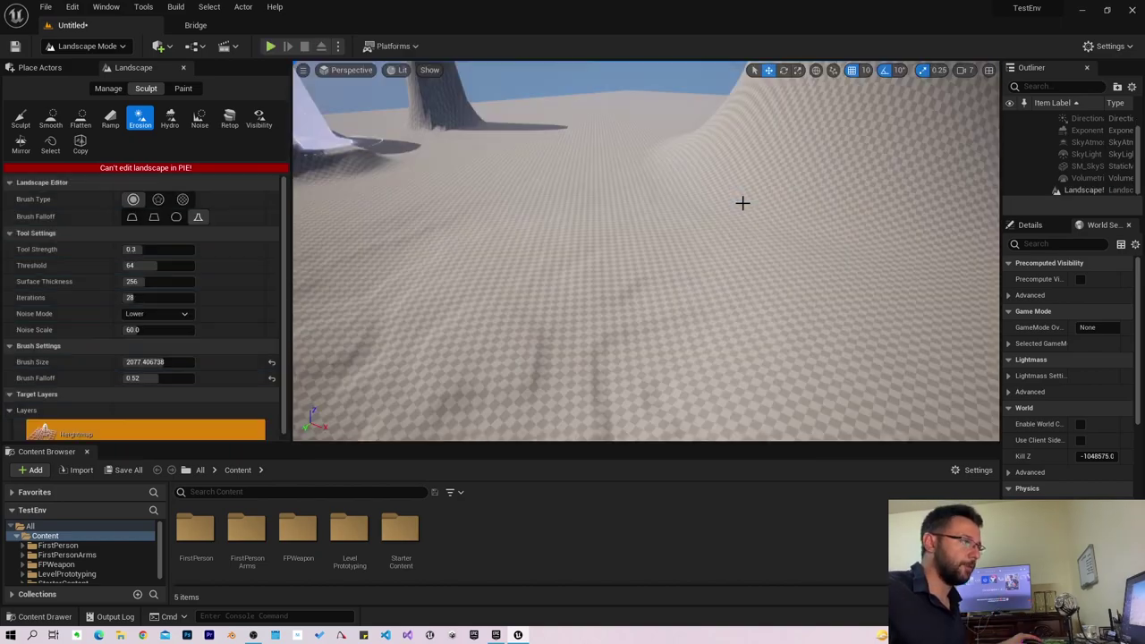
right_click_drag(760, 251, 754, 253)
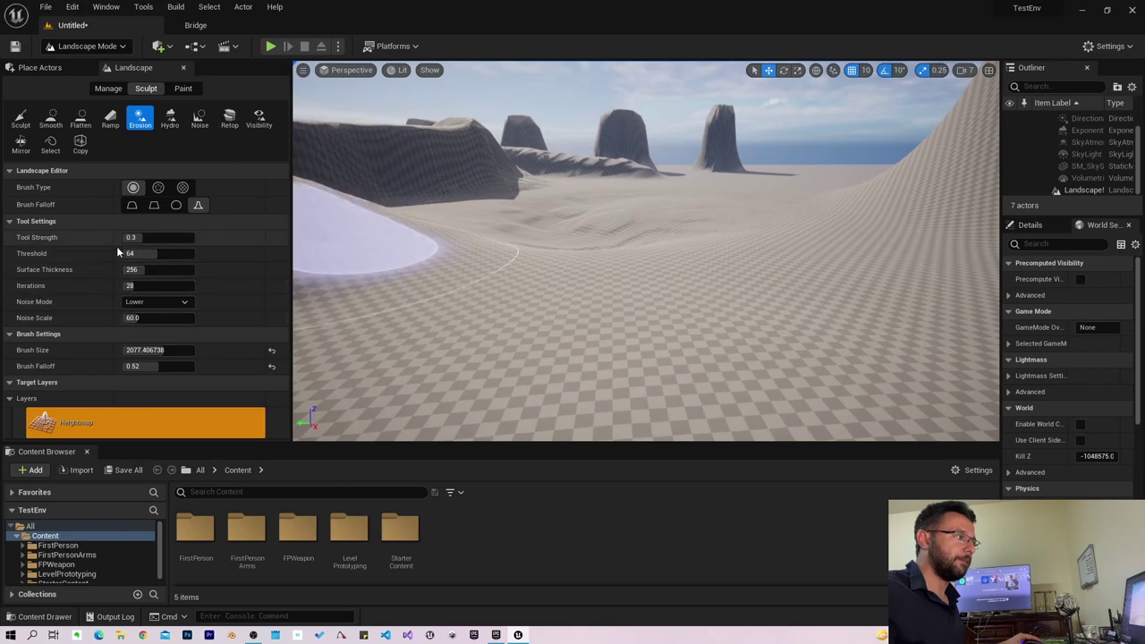
left_click_drag(143, 237, 148, 237)
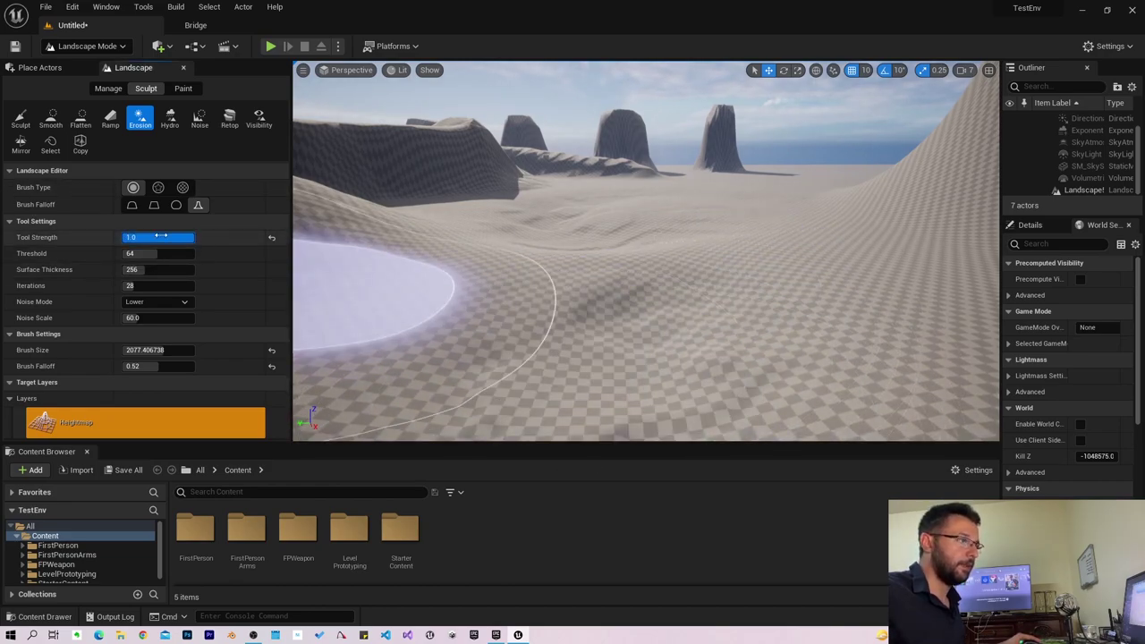
left_click_drag(161, 237, 159, 237)
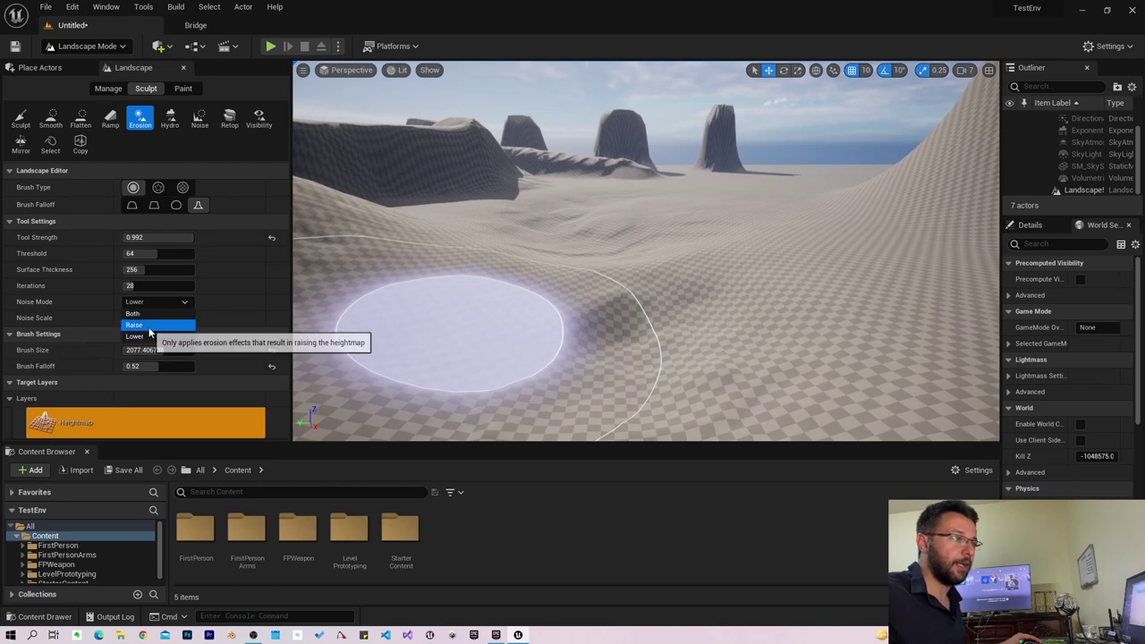
Erode new dunes into the foreground with Noise Mode Raise, then switch Noise Mode to Both.
left_click(150, 328)
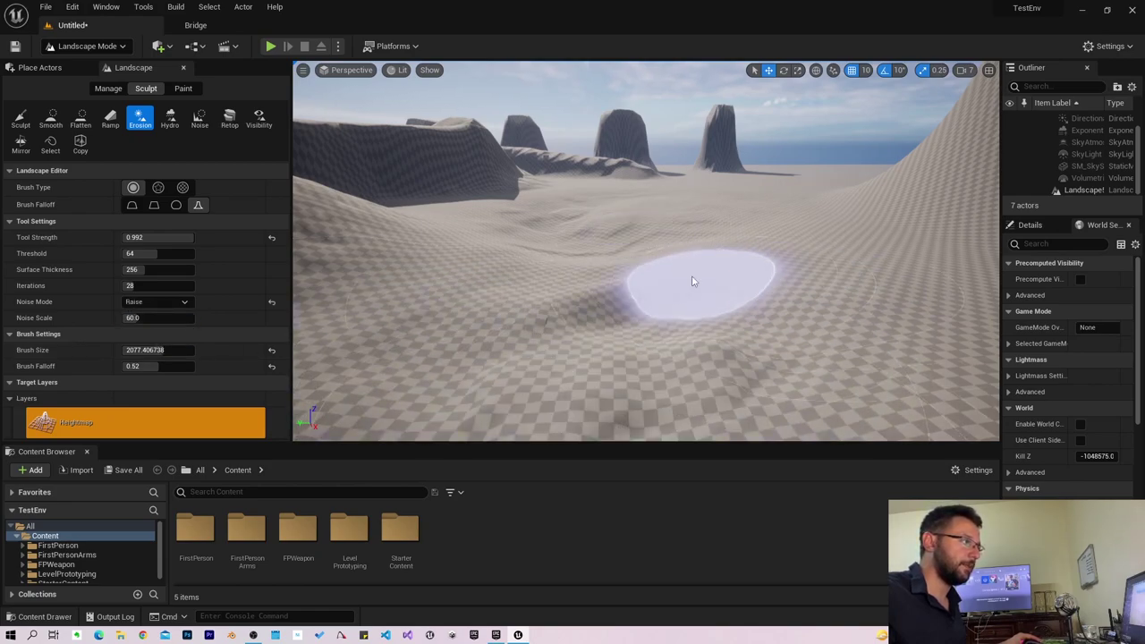
left_click_drag(691, 280, 557, 332)
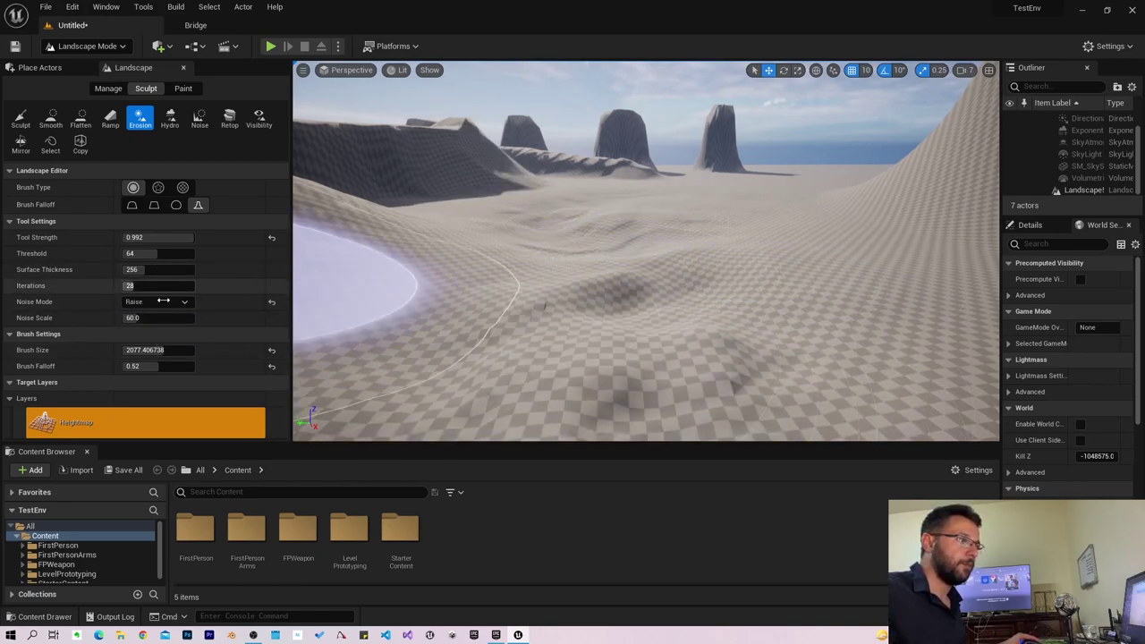
left_click(164, 318)
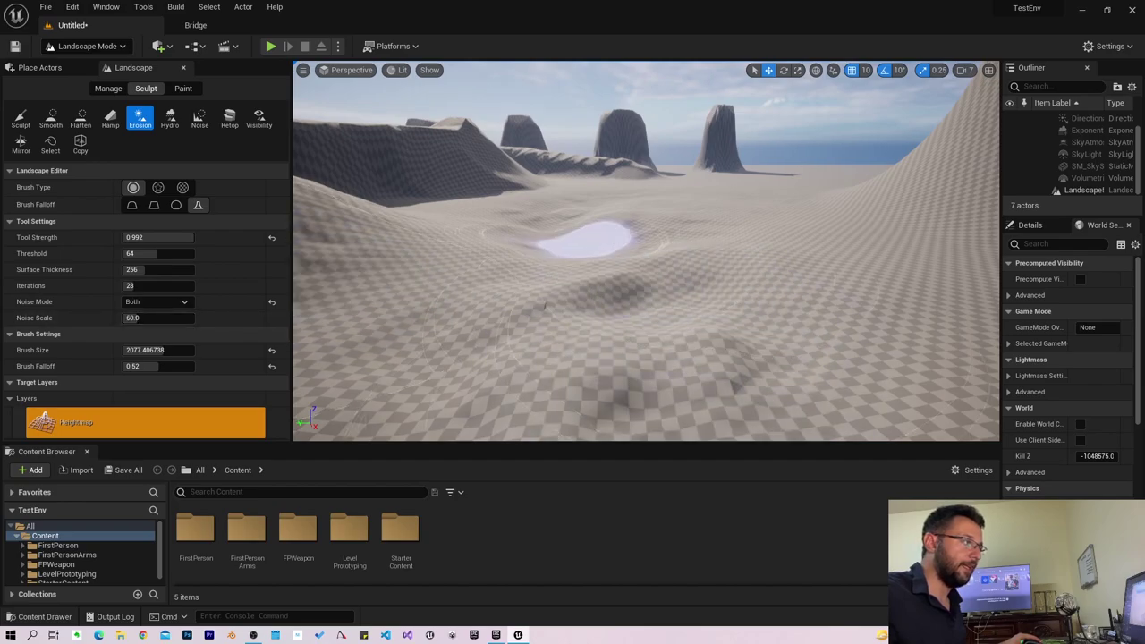
mouse_move(587, 242)
right_mouse_down()
mouse_move(739, 313)
mouse_move(825, 434)
right_mouse_up()
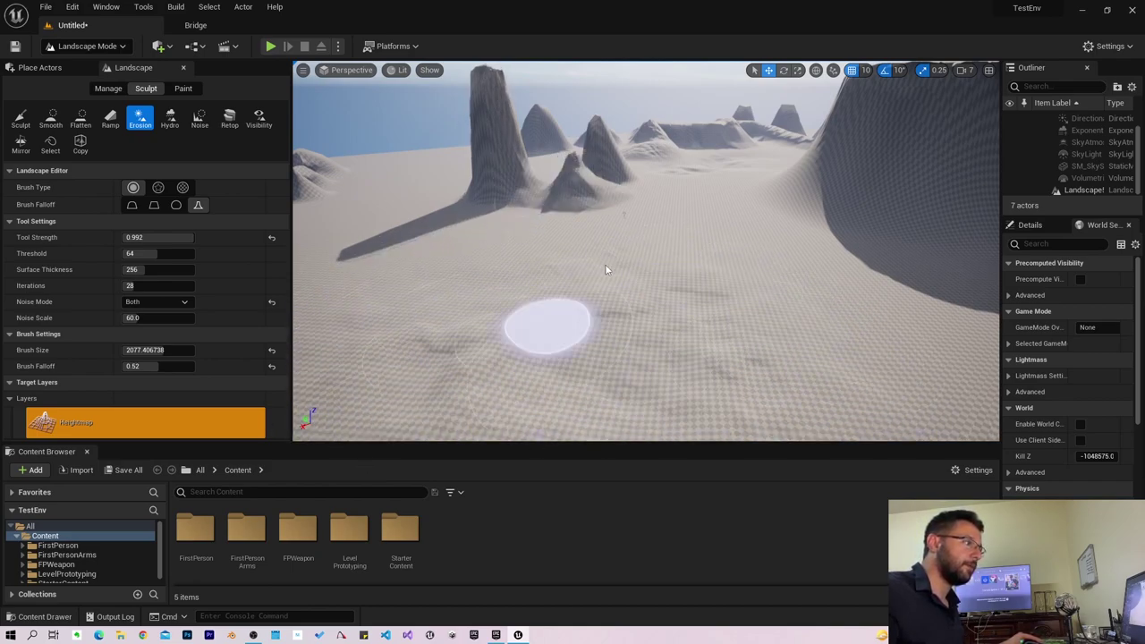
right_click_drag(601, 414, 537, 393)
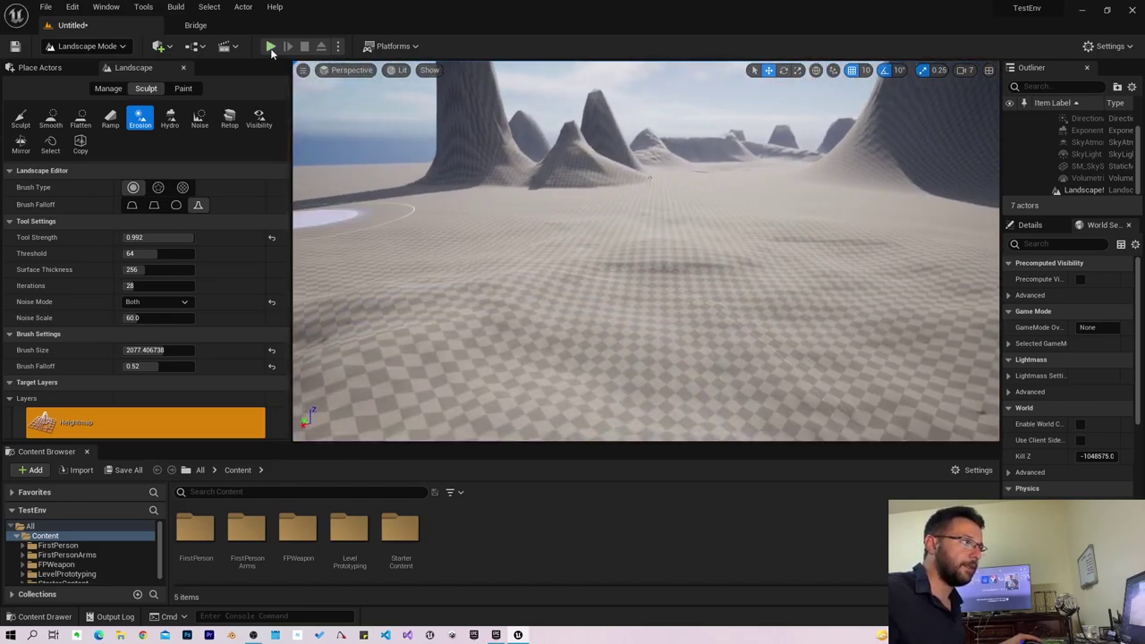
key("alt+p")
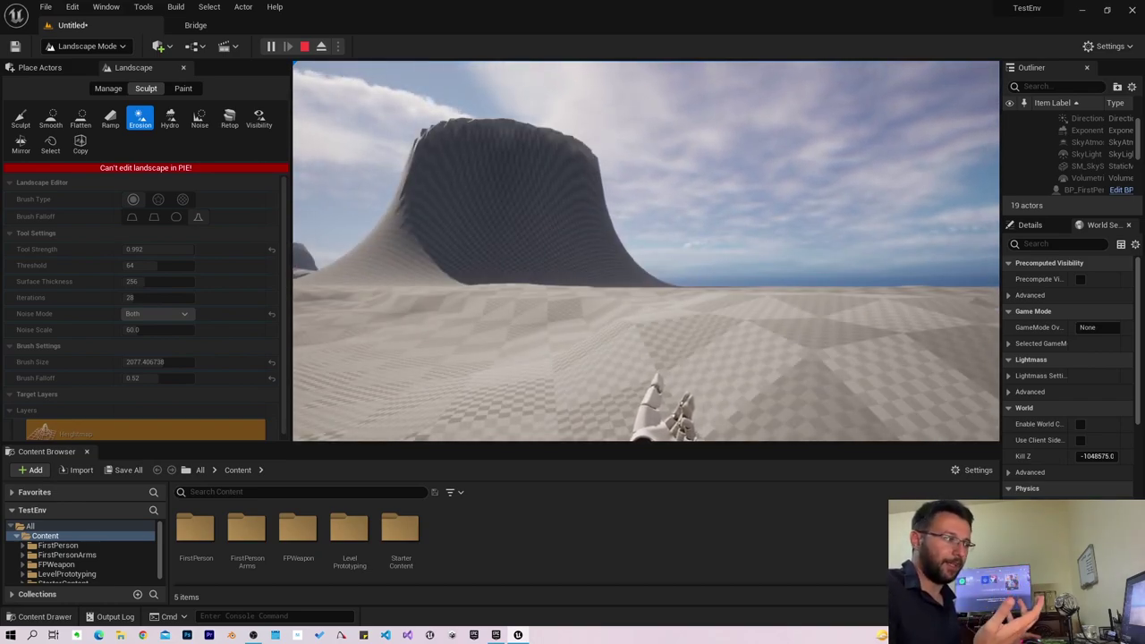
key("Escape")
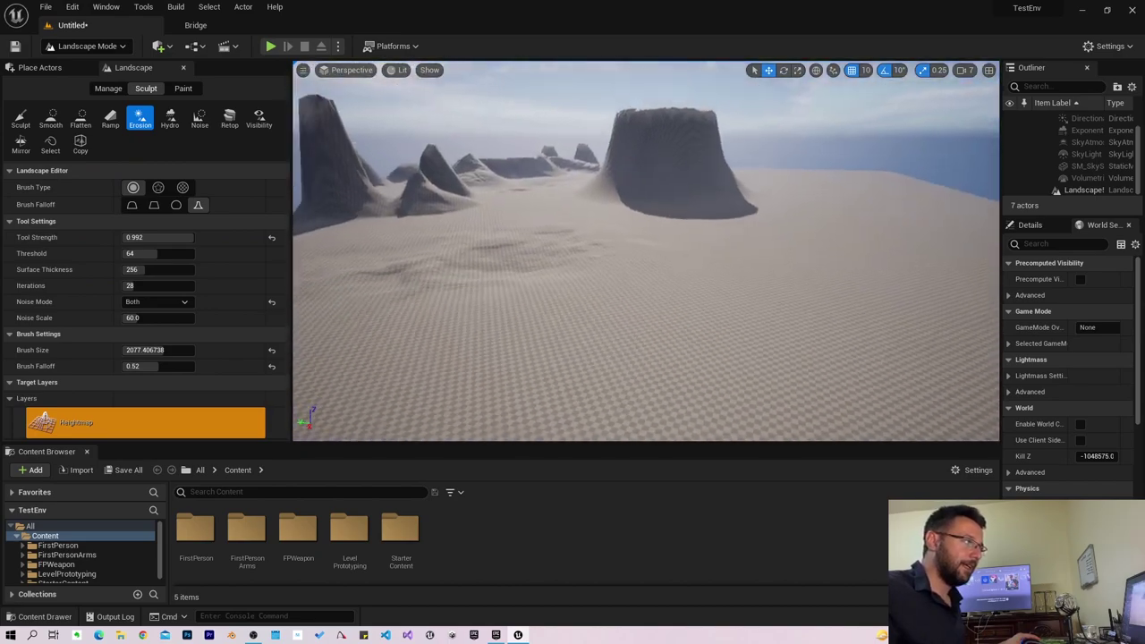
Check the Hydro and Erosion help, then erode rugged grooves into the mesa top.
right_click_drag(435, 187, 384, 187)
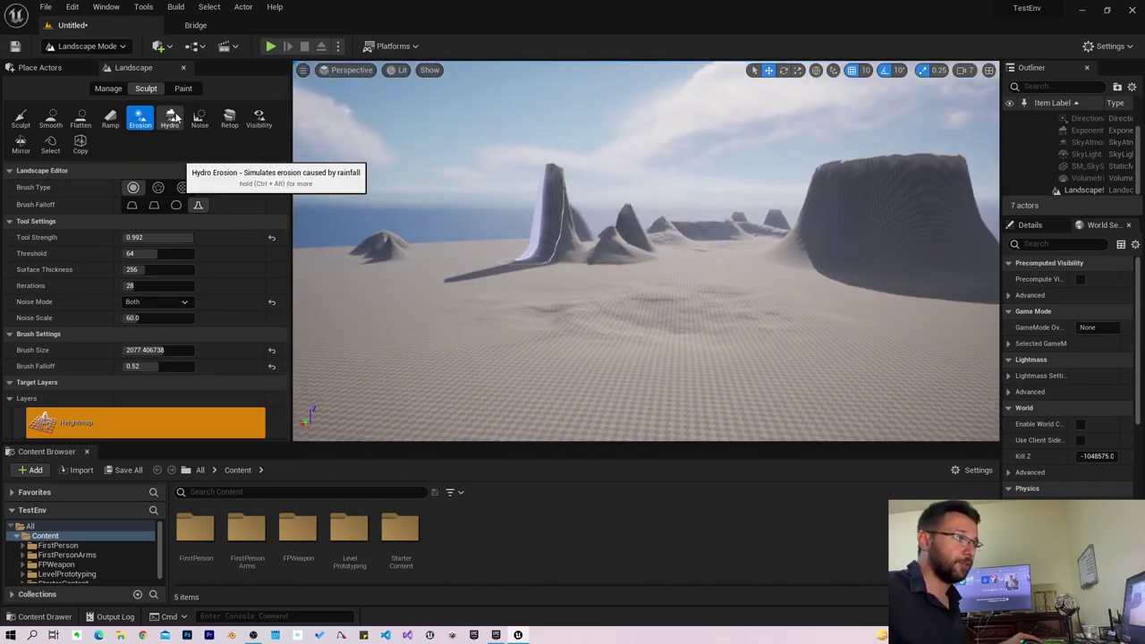
key("ctrl+alt")
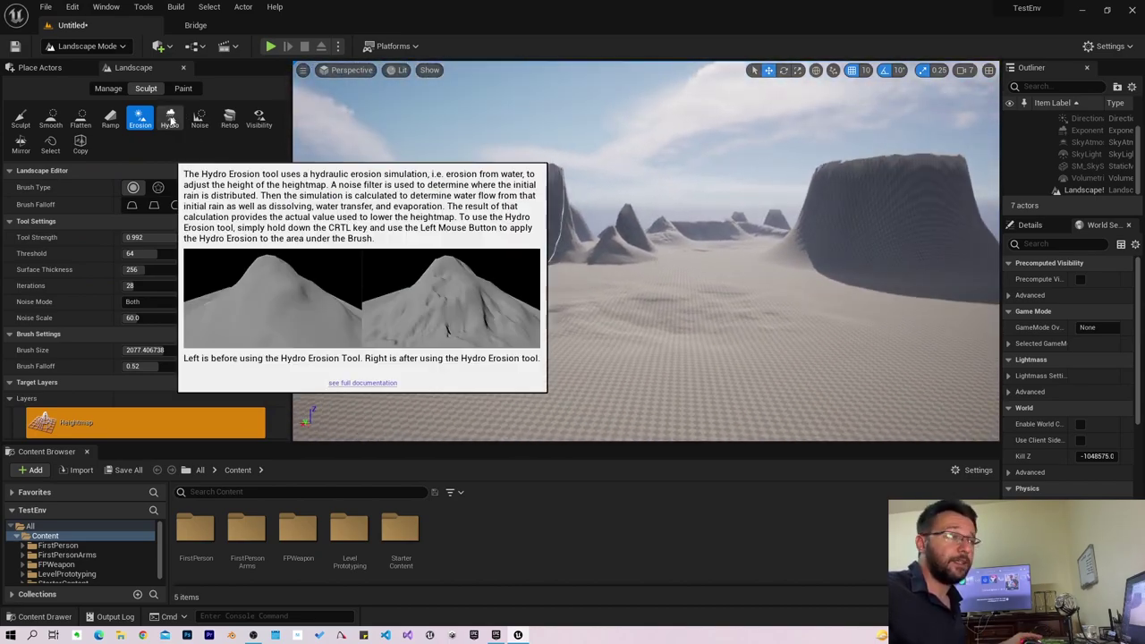
key("ctrl+alt")
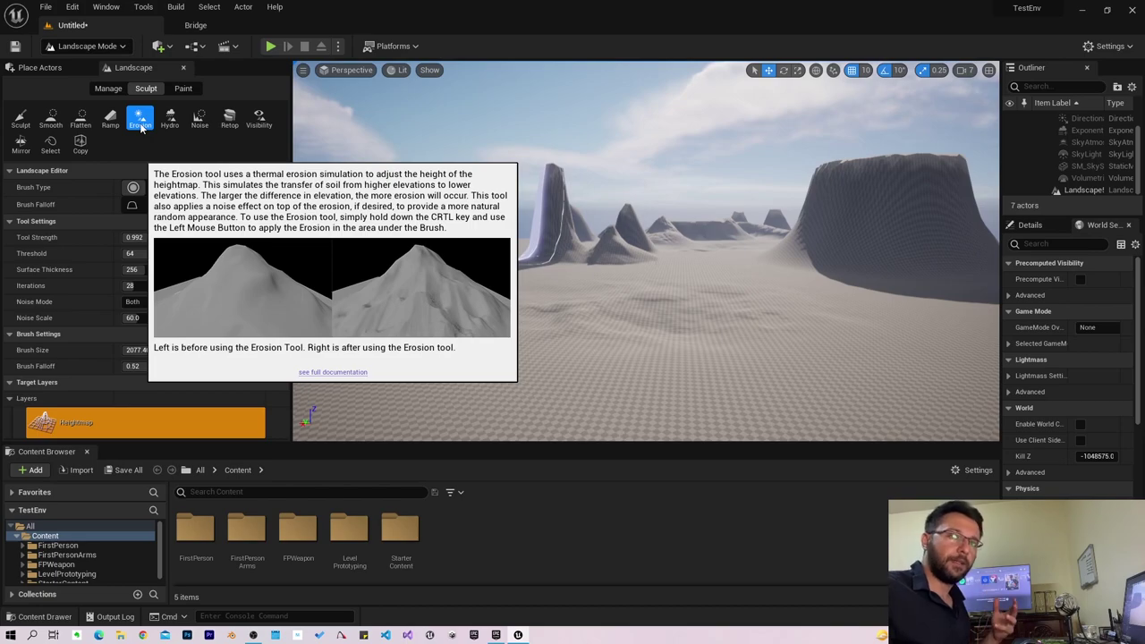
left_click(140, 126)
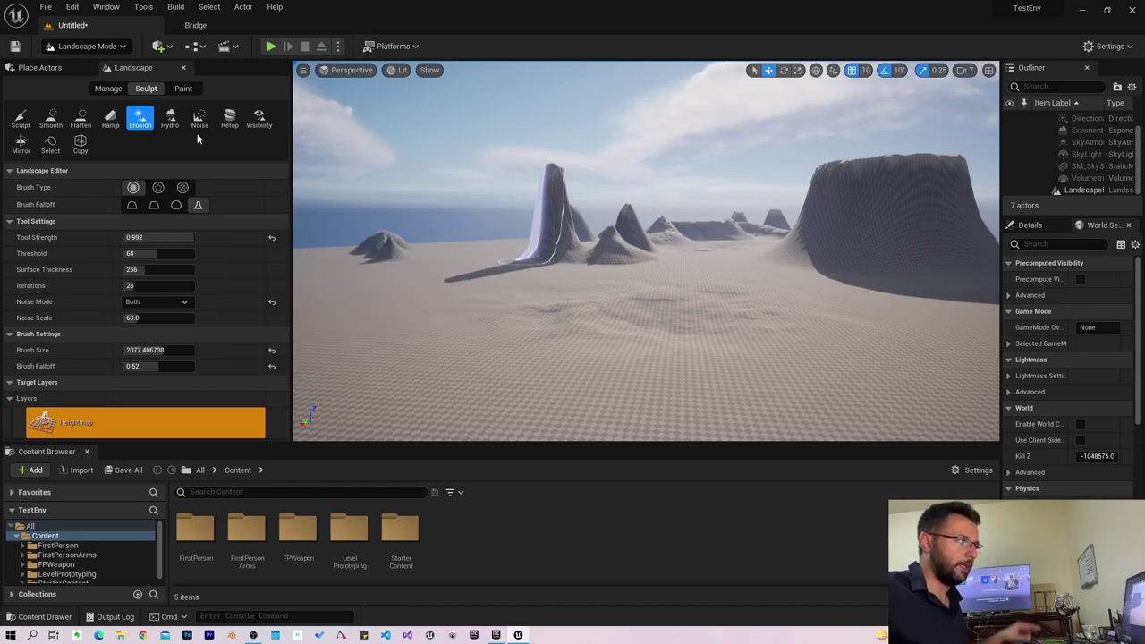
mouse_move(626, 268)
right_mouse_down()
mouse_move(715, 268)
mouse_move(800, 166)
right_mouse_up()
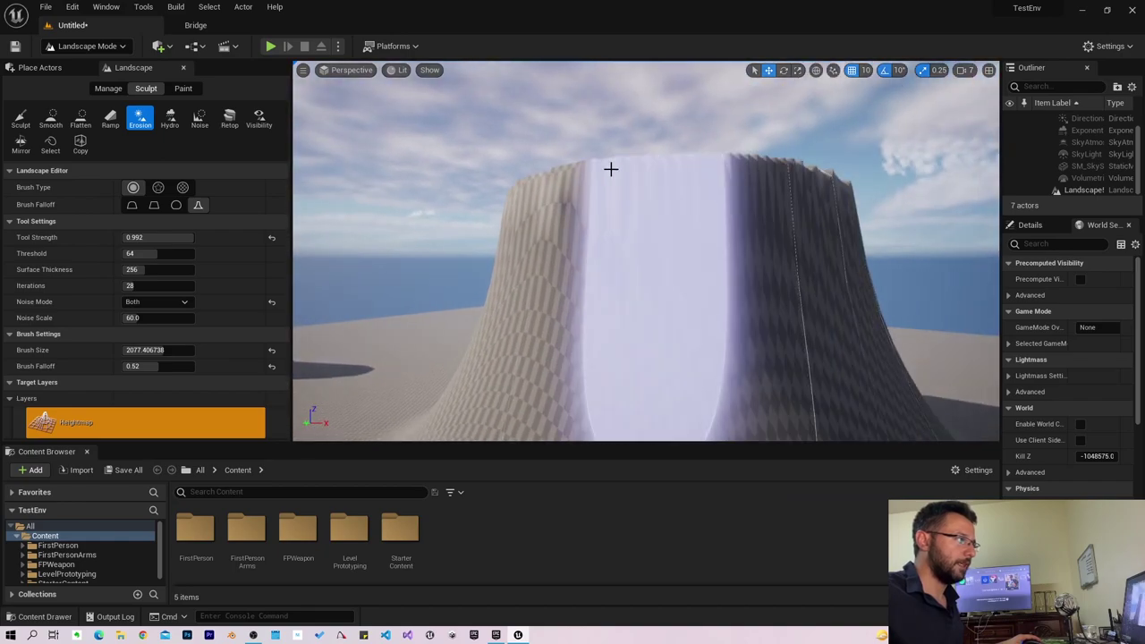
left_click_drag(611, 169, 895, 344)
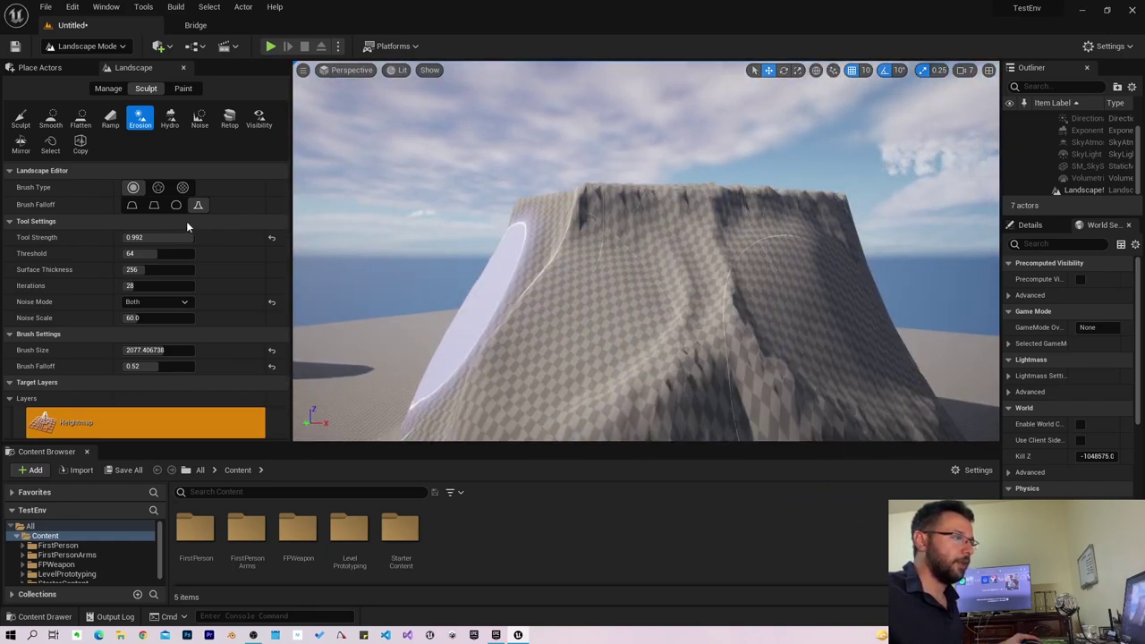
right_click_drag(765, 323, 412, 87)
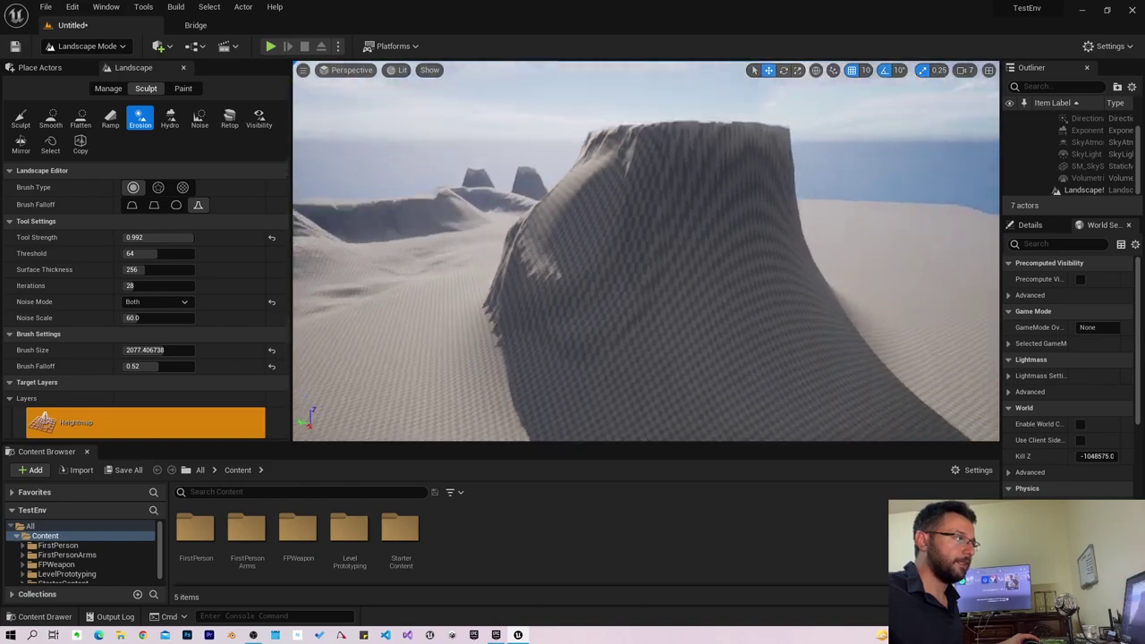
Apply Hydro erosion over the mesa face and ridge, briefly trying plain Erosion.
left_click(170, 118)
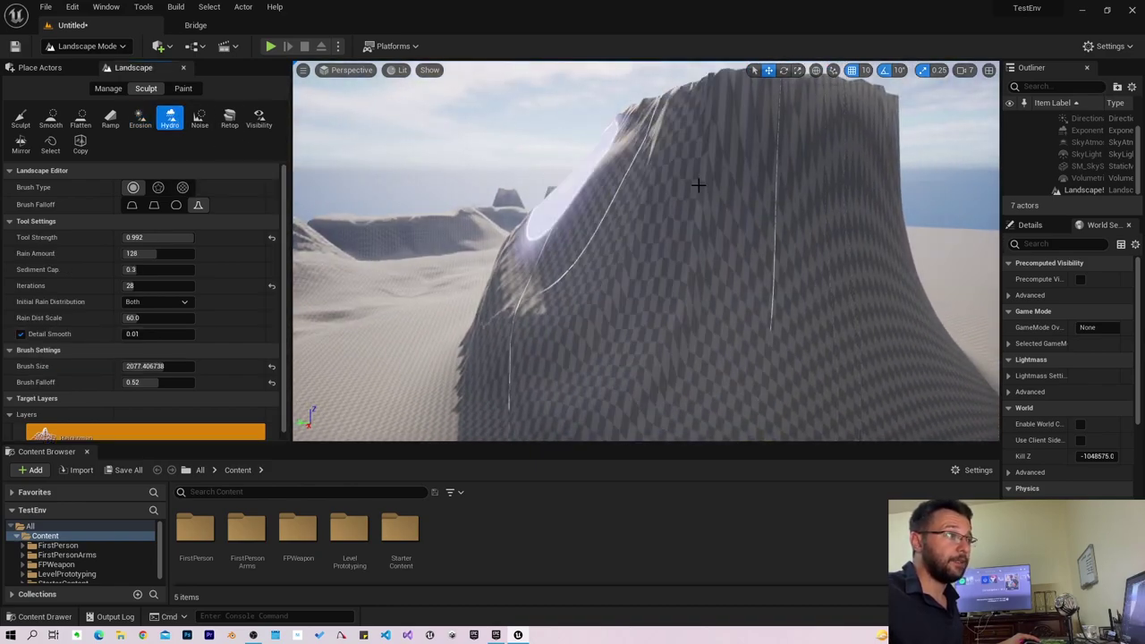
right_click_drag(650, 151, 531, 307)
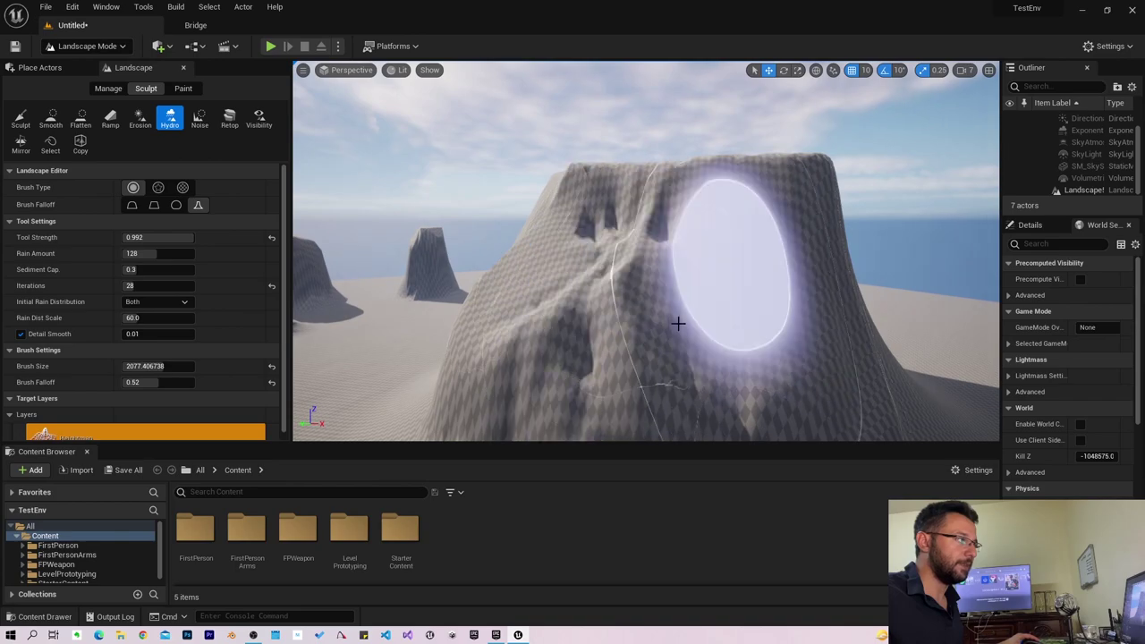
right_click_drag(777, 328, 609, 259)
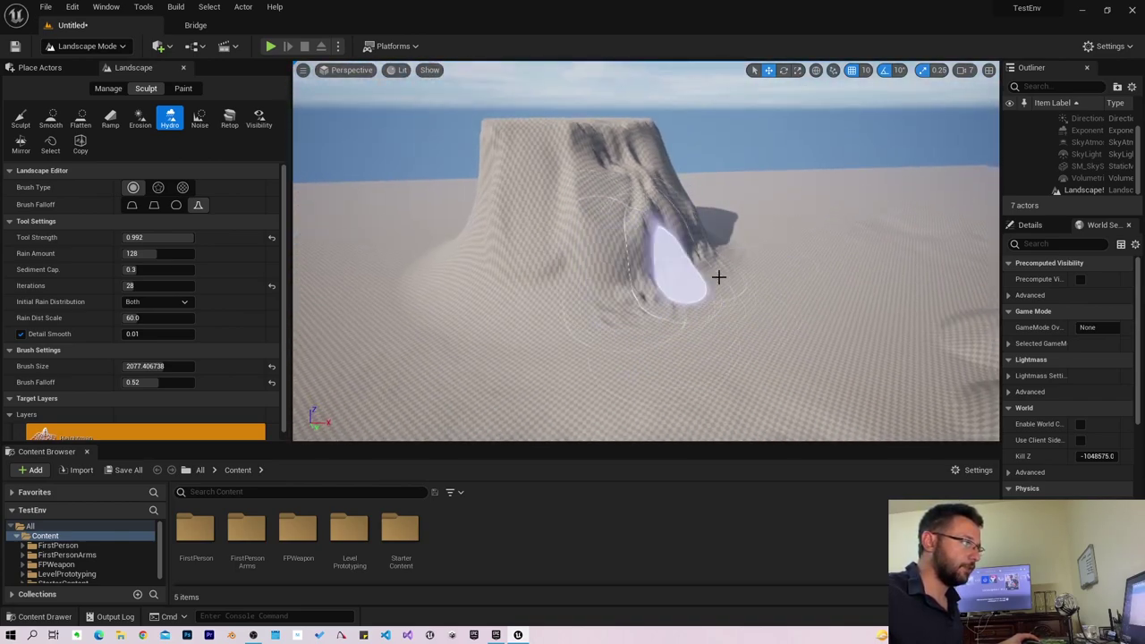
right_click_drag(718, 277, 810, 386)
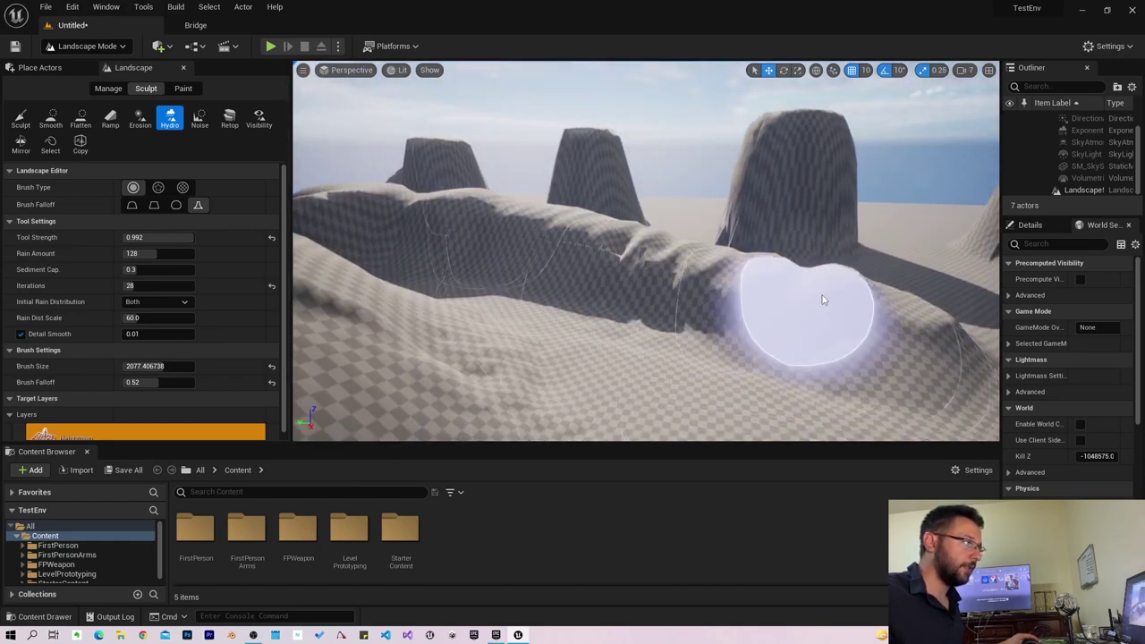
left_click(138, 117)
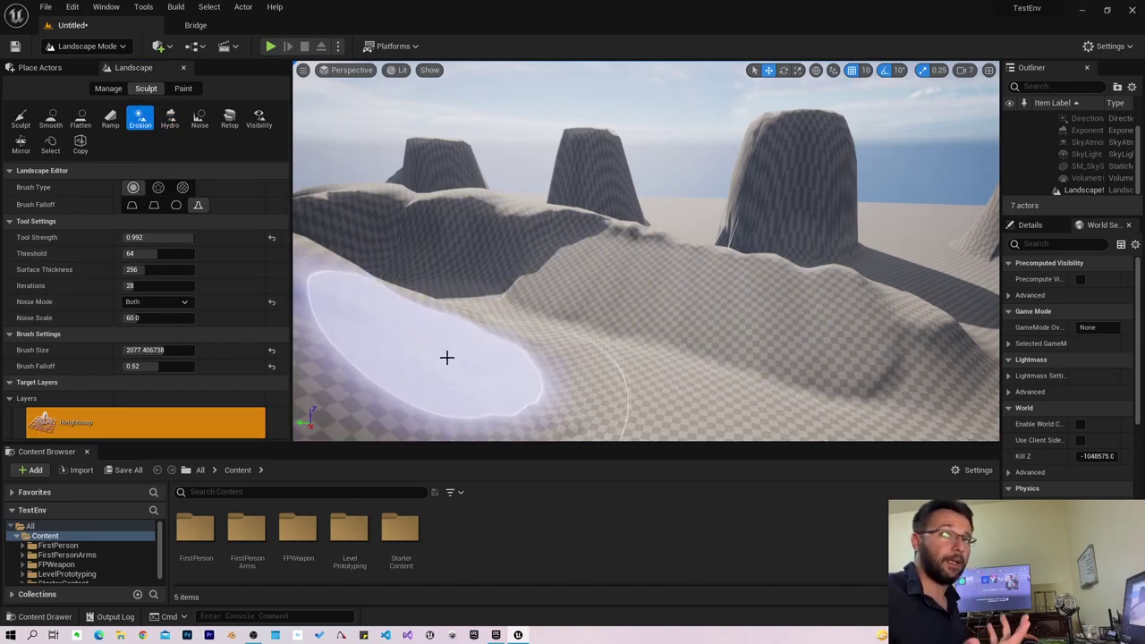
mouse_move(438, 348)
right_mouse_down()
mouse_move(501, 340)
mouse_move(483, 342)
right_mouse_up()
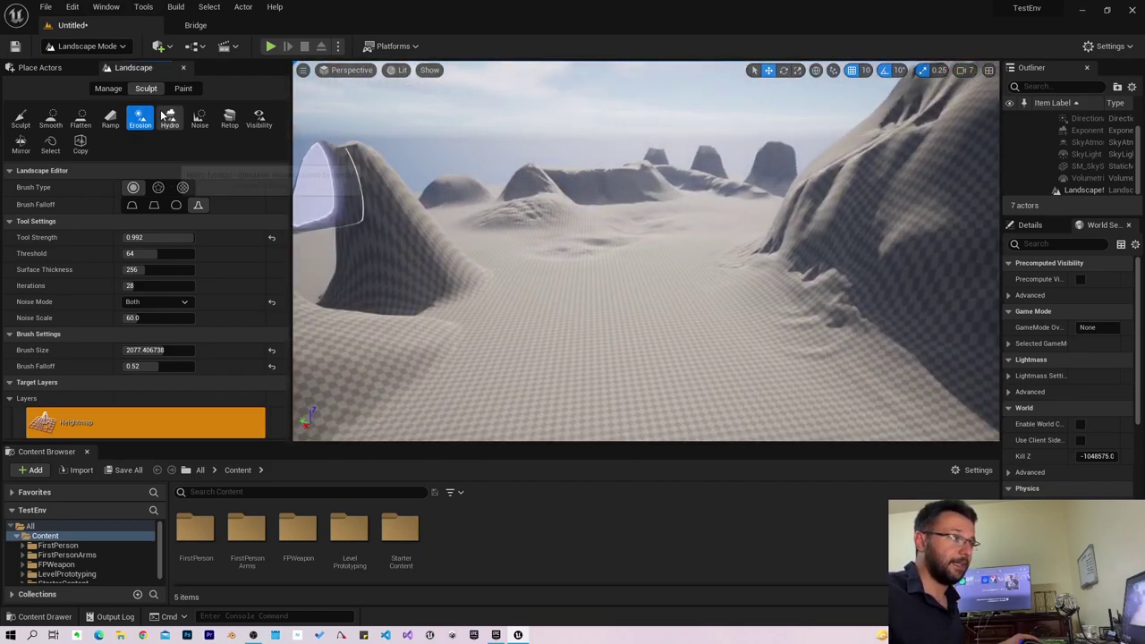
Return to Hydro erosion, keeping Initial Rain Distribution on Both, and target the eroded cliff.
left_click(169, 118)
left_click(181, 303)
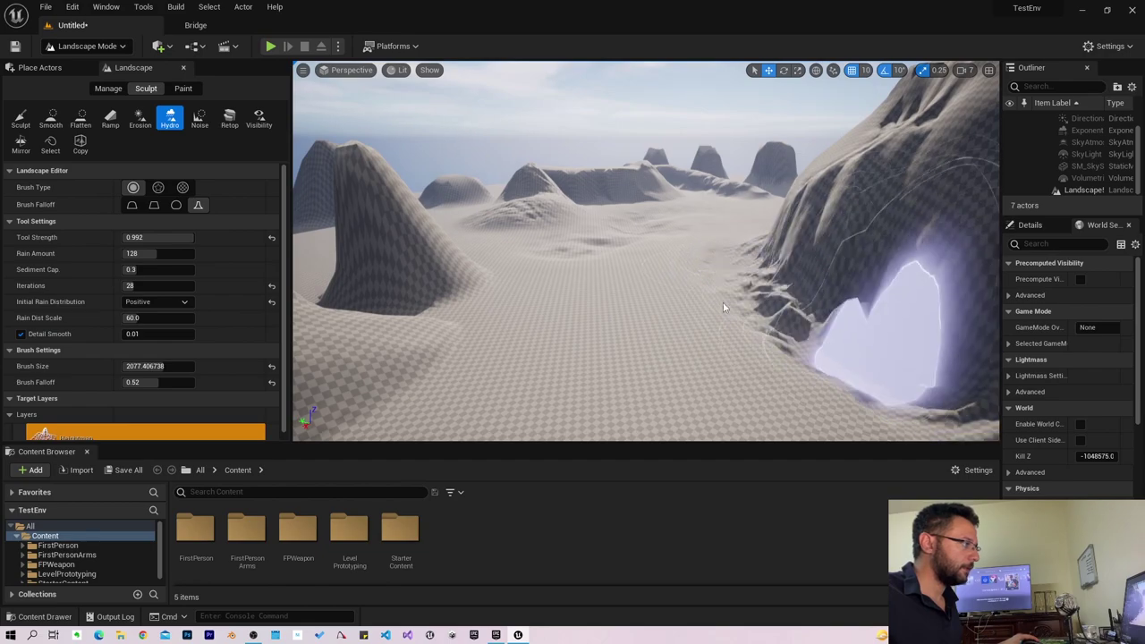
left_click(148, 303)
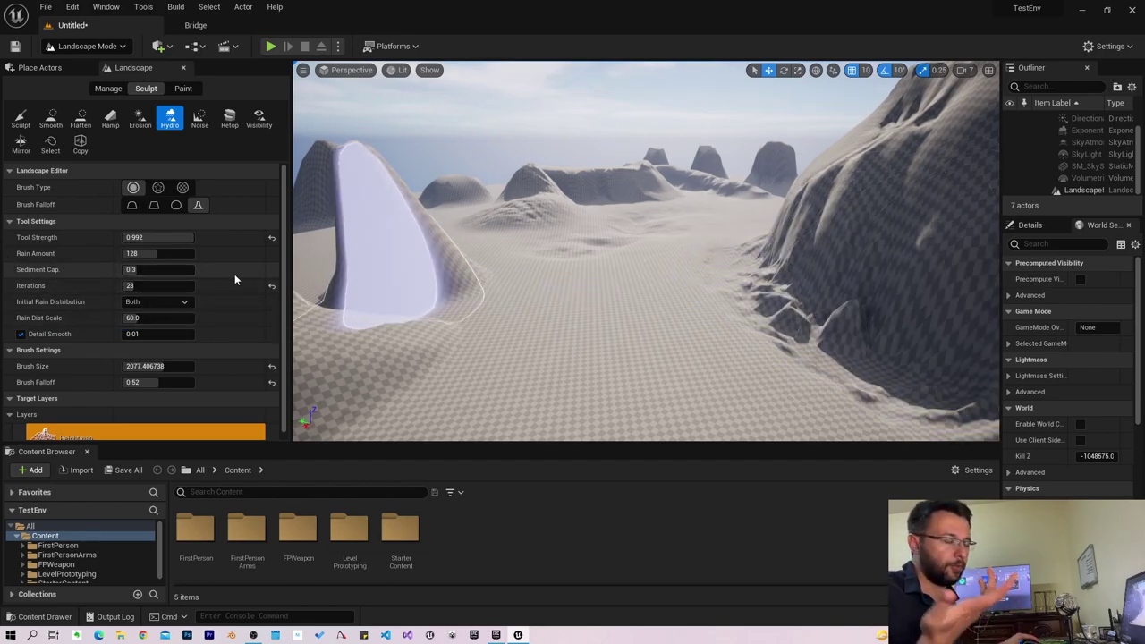
left_click(162, 304)
left_click(148, 315)
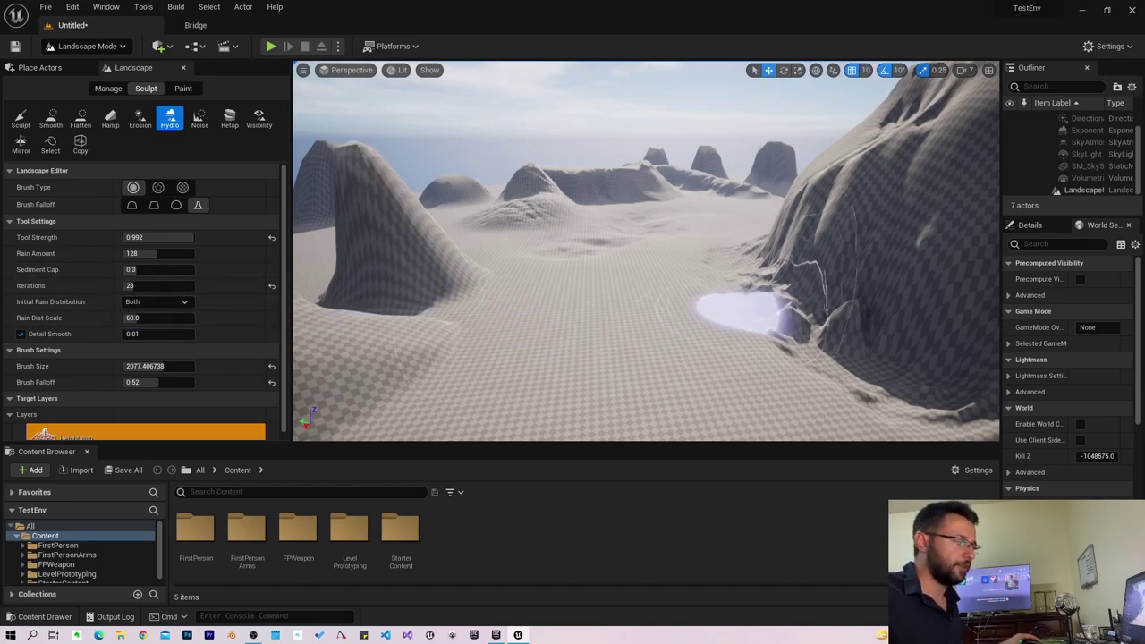
right_click_drag(742, 309, 438, 300)
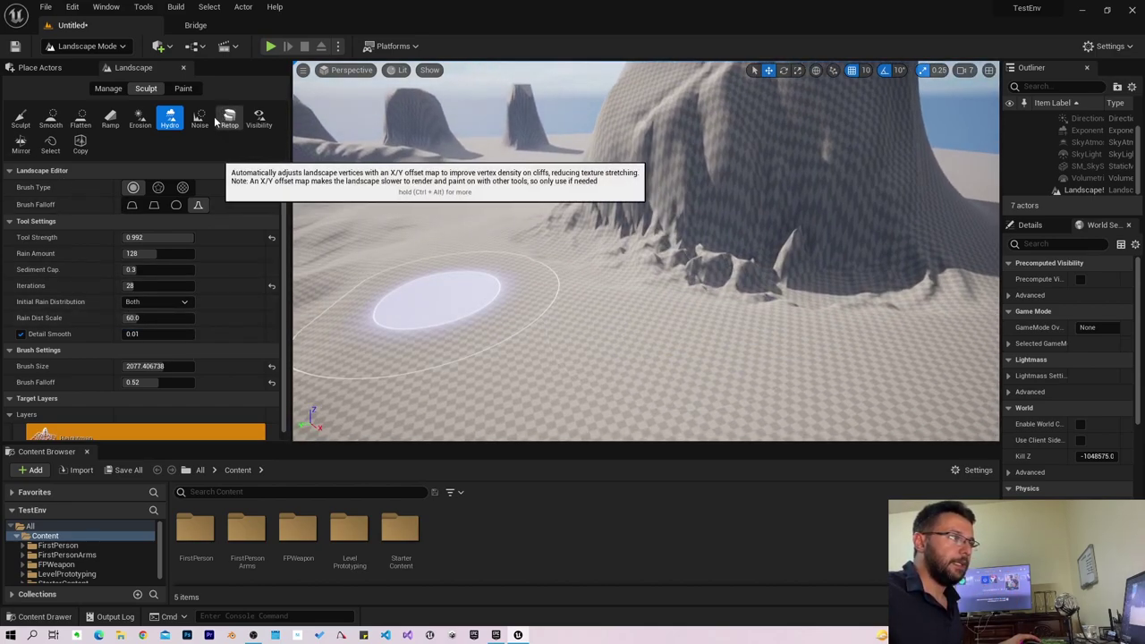
Raise a tall jagged spire beside the mesa with Noise at strength 0.992, scale 128.
left_click(200, 119)
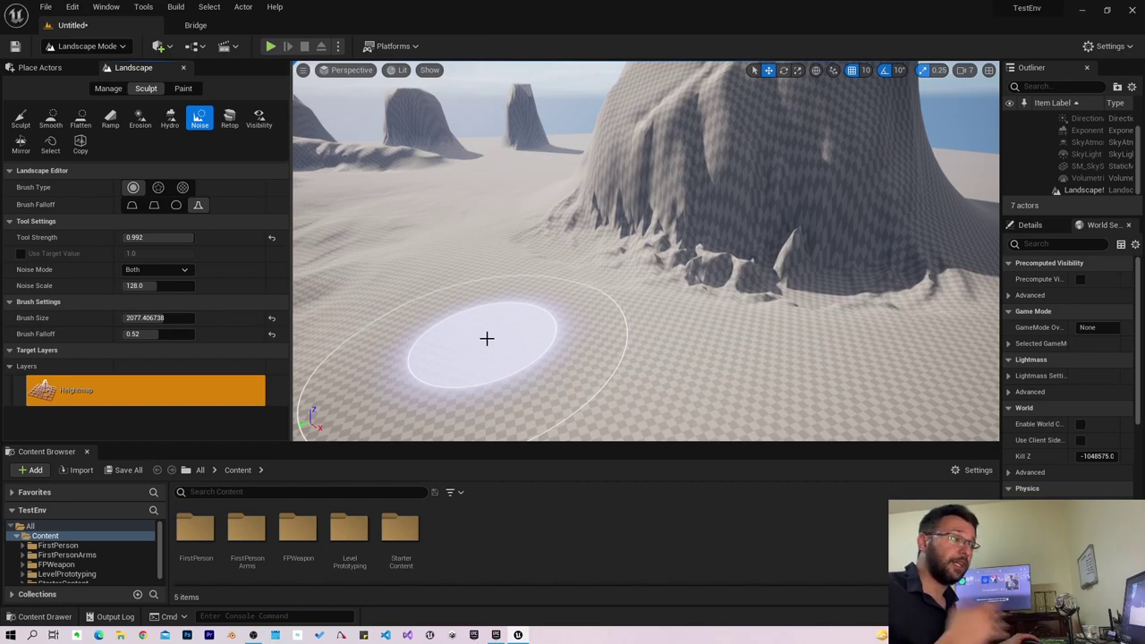
right_click_drag(487, 338, 487, 338)
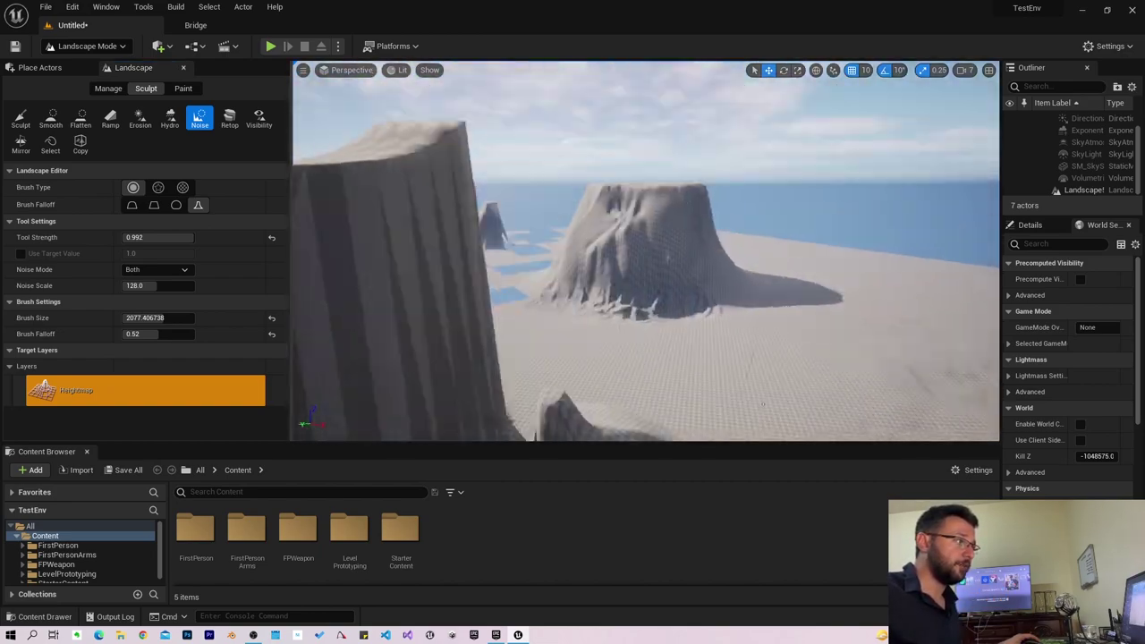
right_click_drag(727, 340, 727, 340)
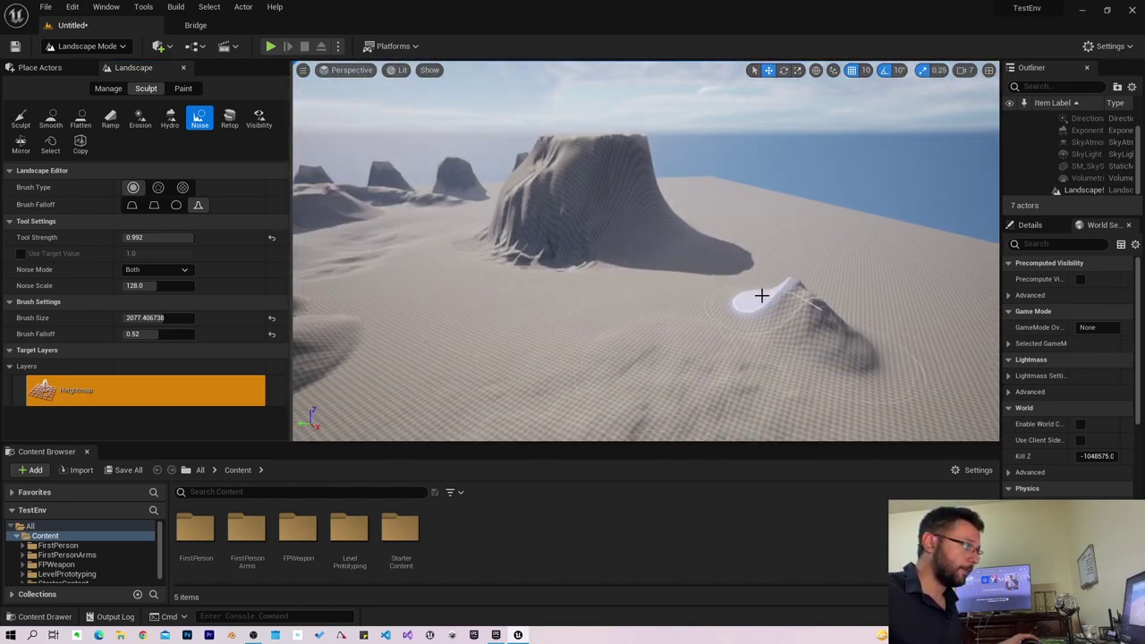
mouse_move(761, 295)
left_mouse_down()
mouse_move(727, 274)
mouse_move(705, 373)
mouse_move(731, 283)
left_mouse_up()
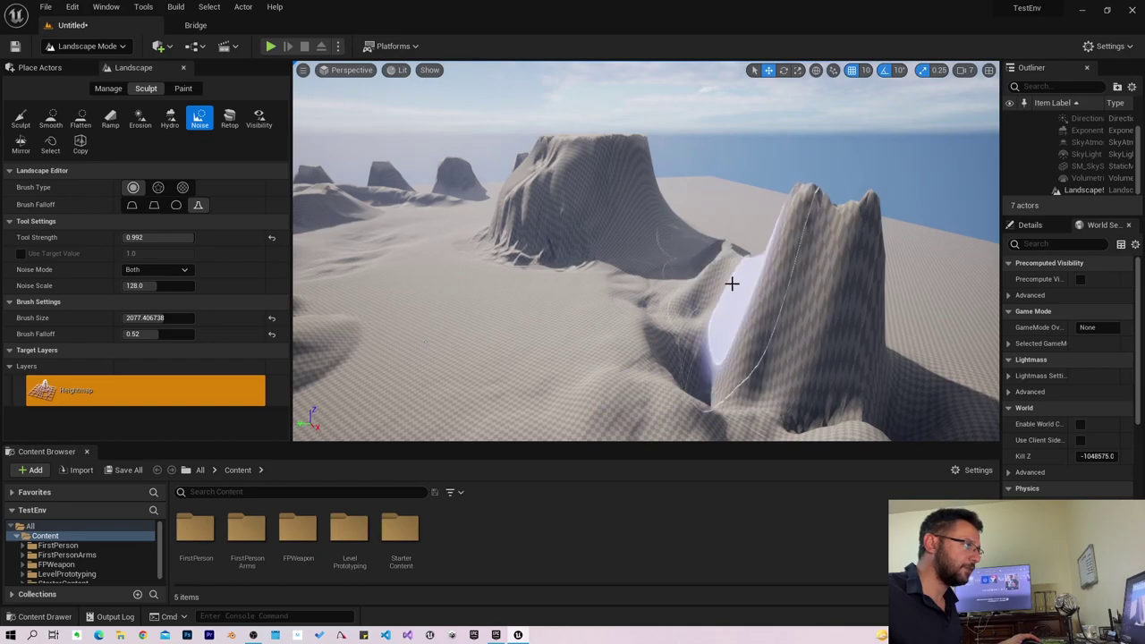
right_click_drag(732, 283, 791, 347)
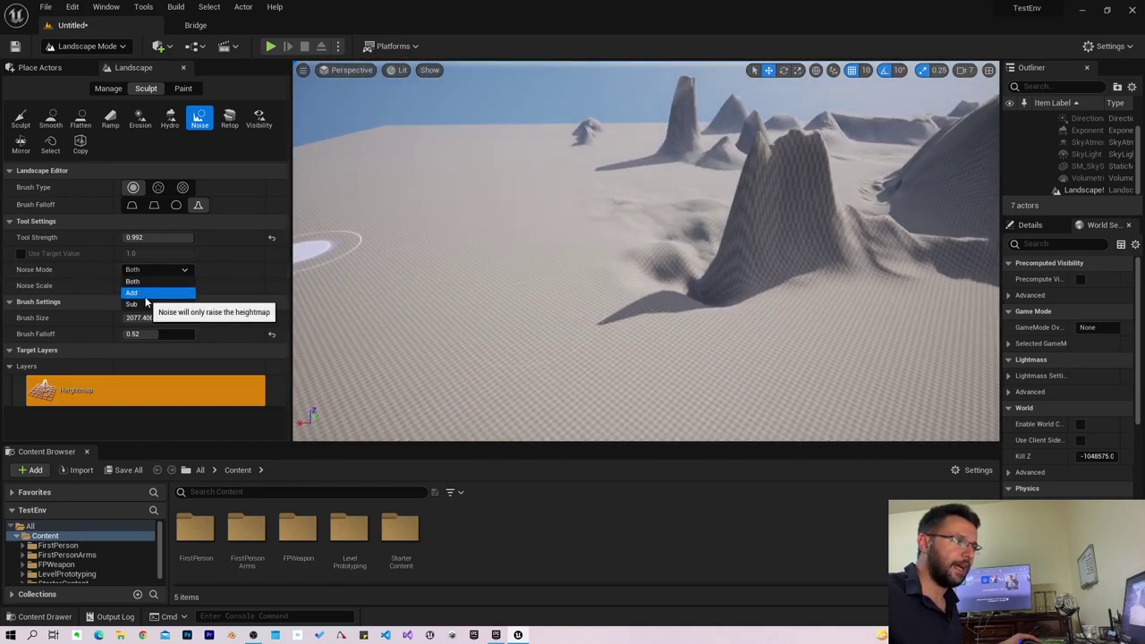
Set Noise Mode to Add and raise a tall range of spires.
left_click(143, 294)
left_click_drag(744, 266, 517, 255)
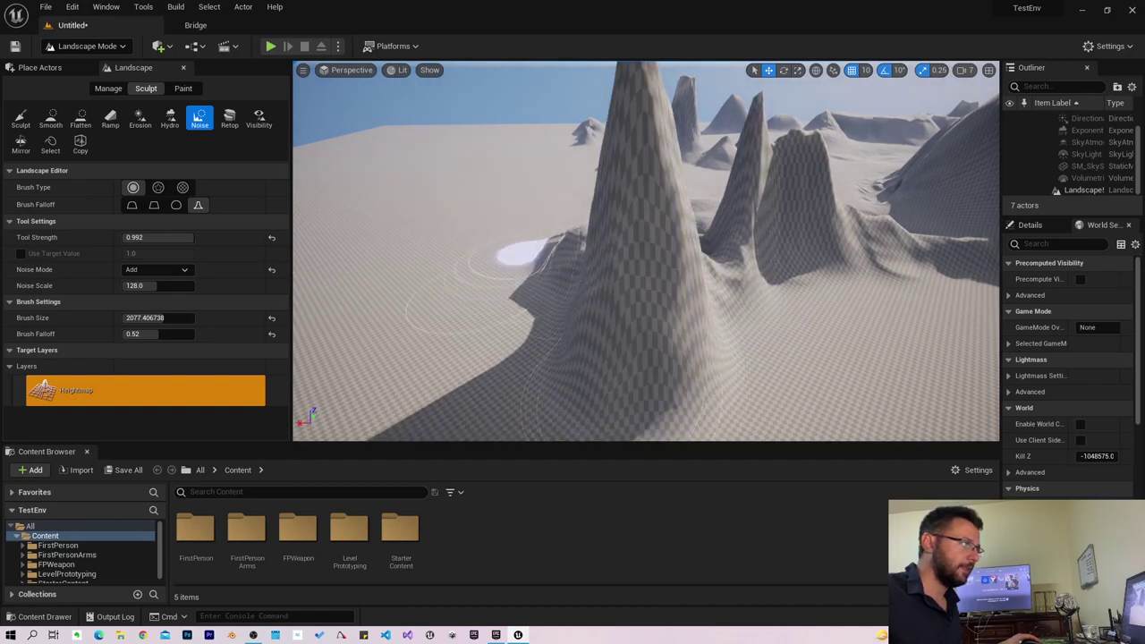
right_click_drag(517, 255, 633, 236)
mouse_move(632, 236)
left_mouse_down()
mouse_move(642, 334)
mouse_move(700, 304)
left_mouse_up()
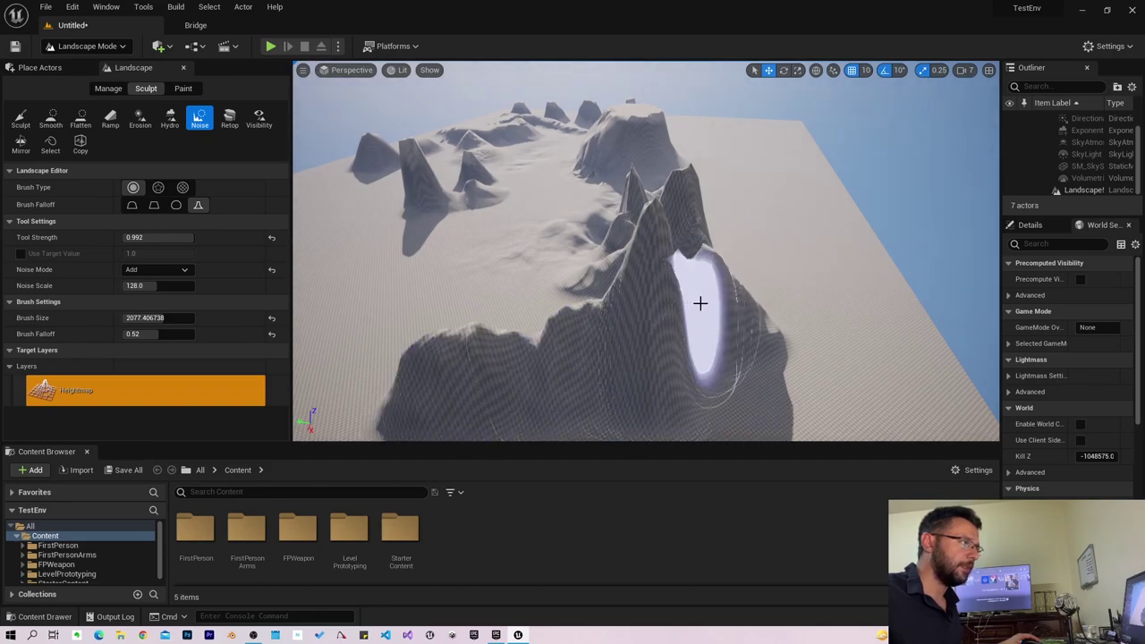
right_click_drag(699, 303, 680, 268)
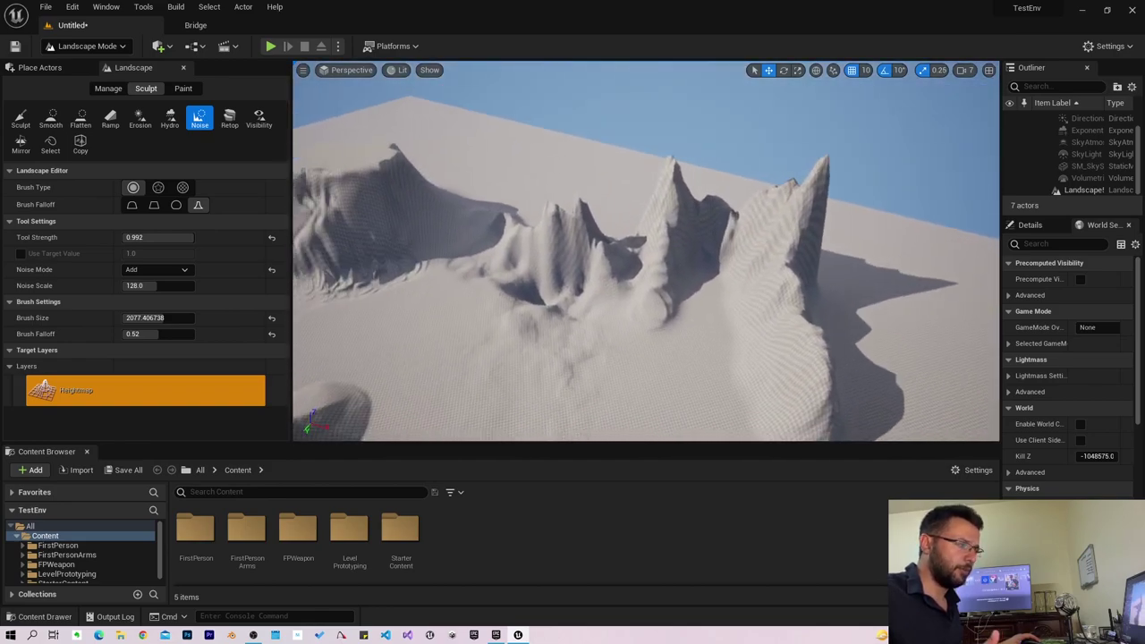
right_click_drag(679, 268, 575, 268)
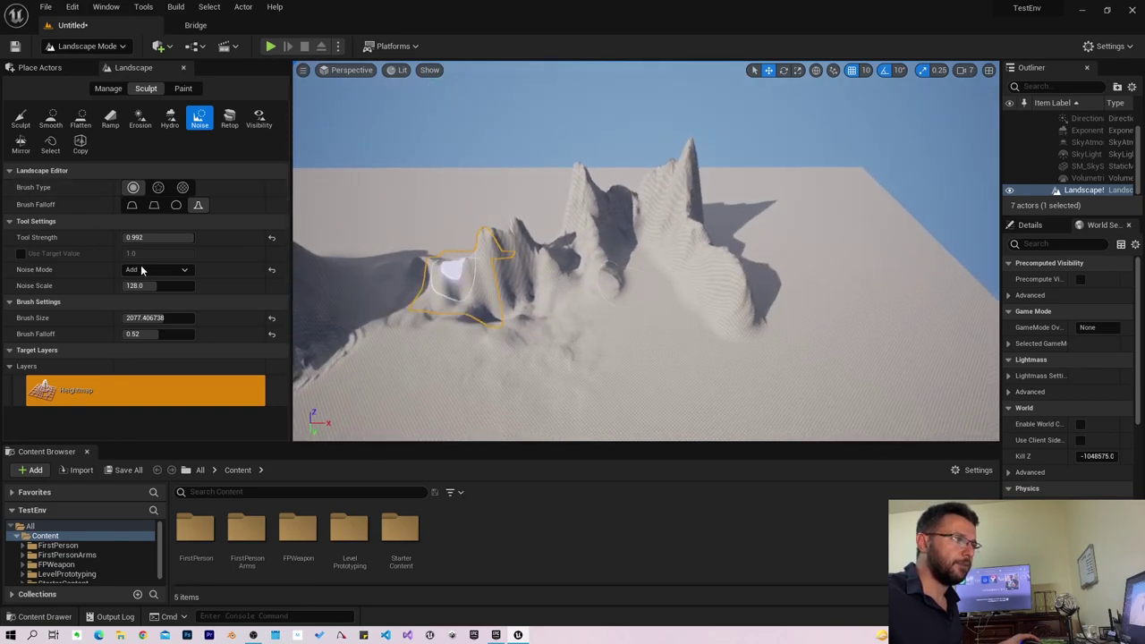
Switch Noise Mode to Sub and carve a deep jagged pit beside the ridge.
left_click(145, 270)
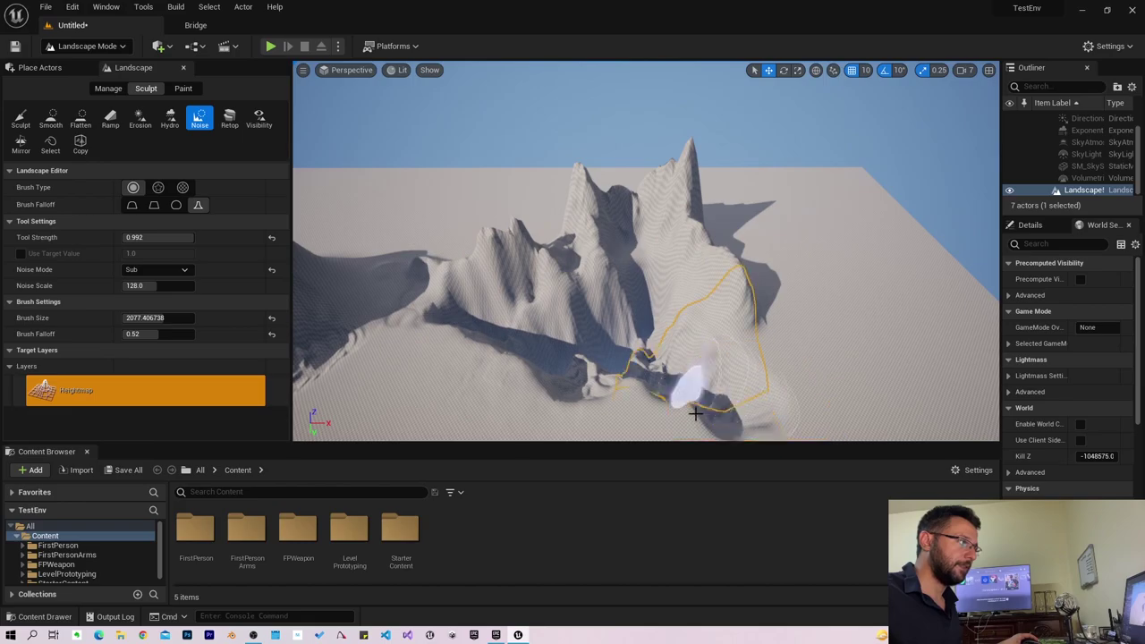
right_click_drag(533, 414, 533, 414)
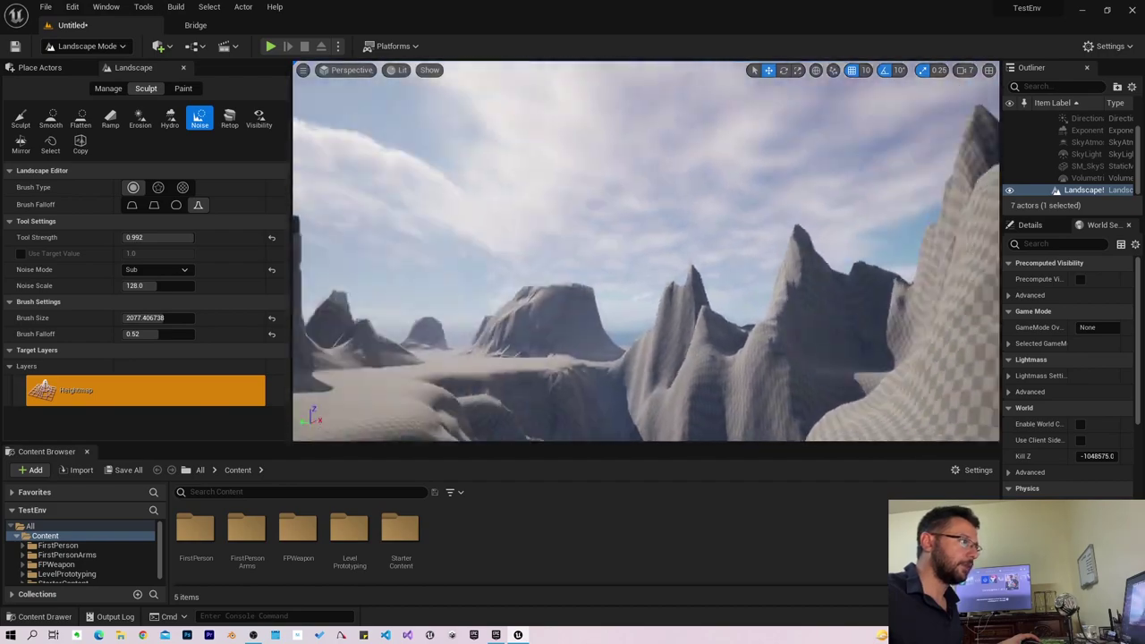
right_click_drag(416, 317, 416, 318)
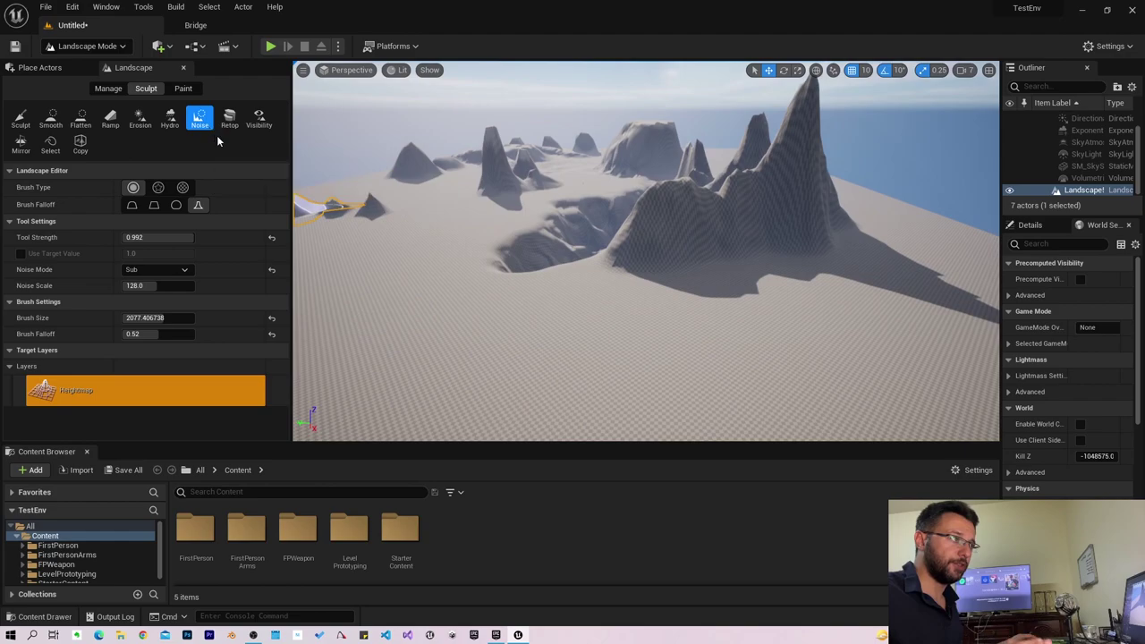
key("ctrl+alt")
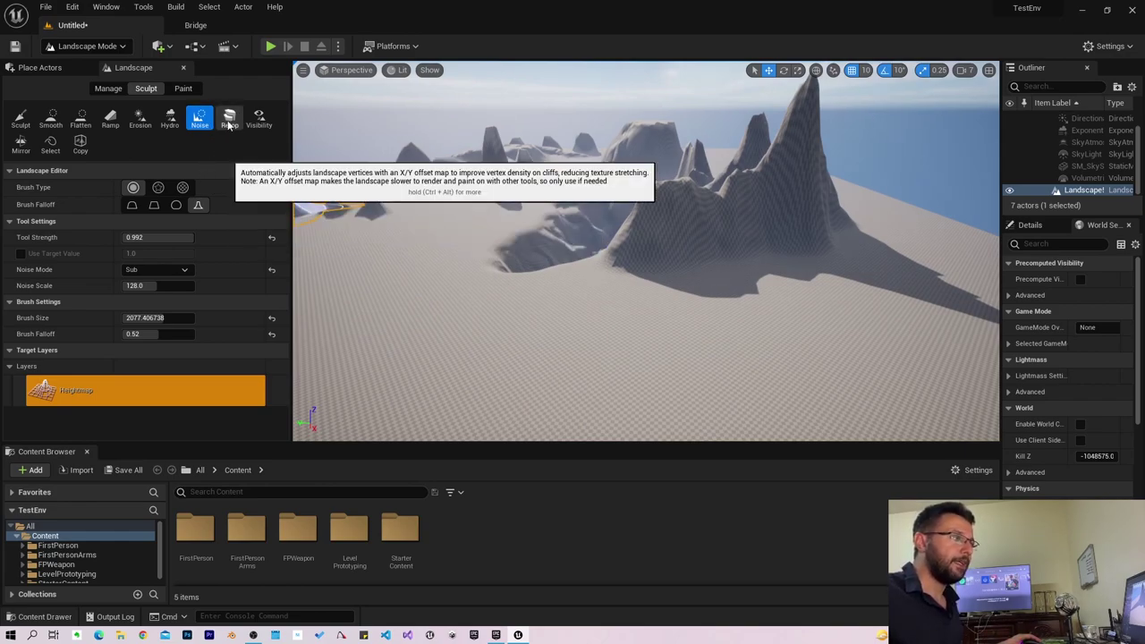
Sweep the Retop brush across the jagged ridge cliffs to even out vertex density.
left_click(229, 126)
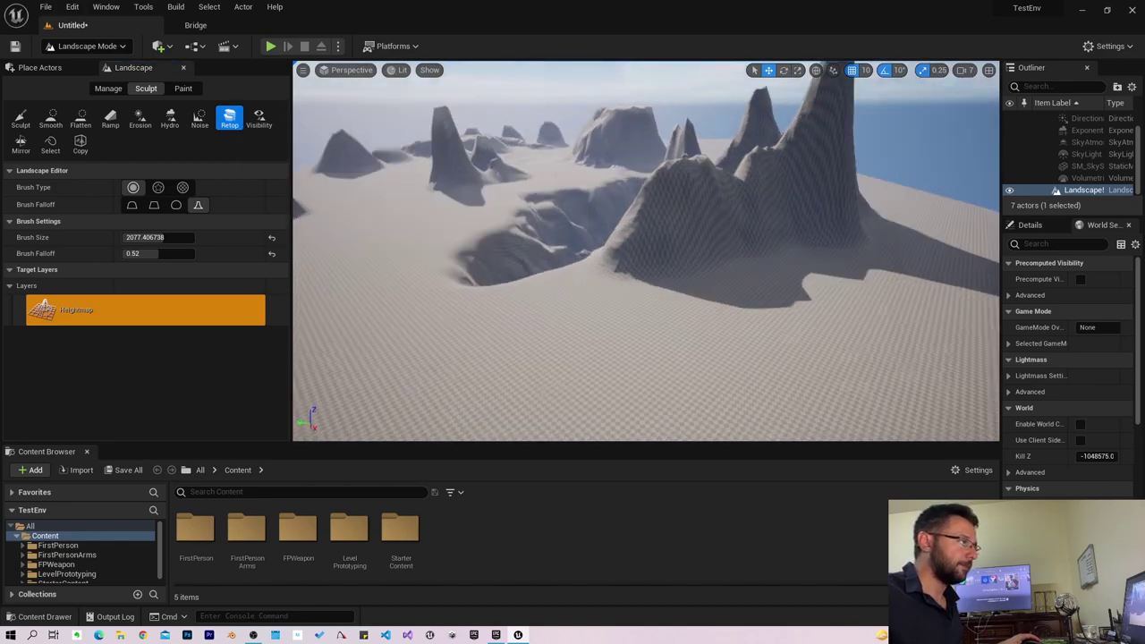
right_click_drag(727, 219, 687, 190)
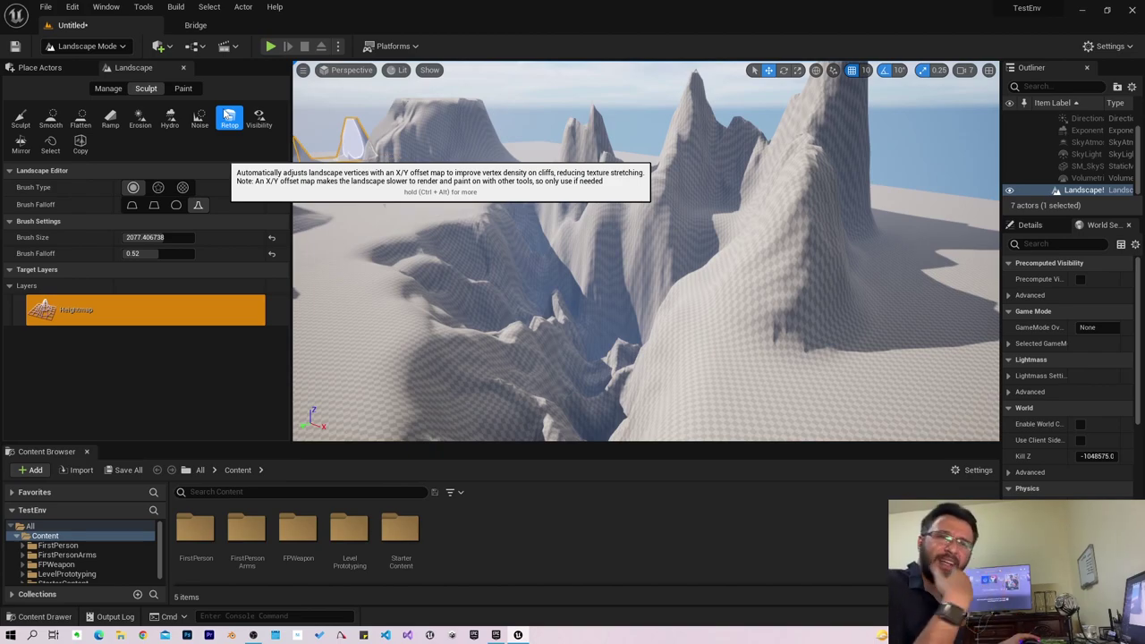
right_click_drag(382, 219, 384, 224)
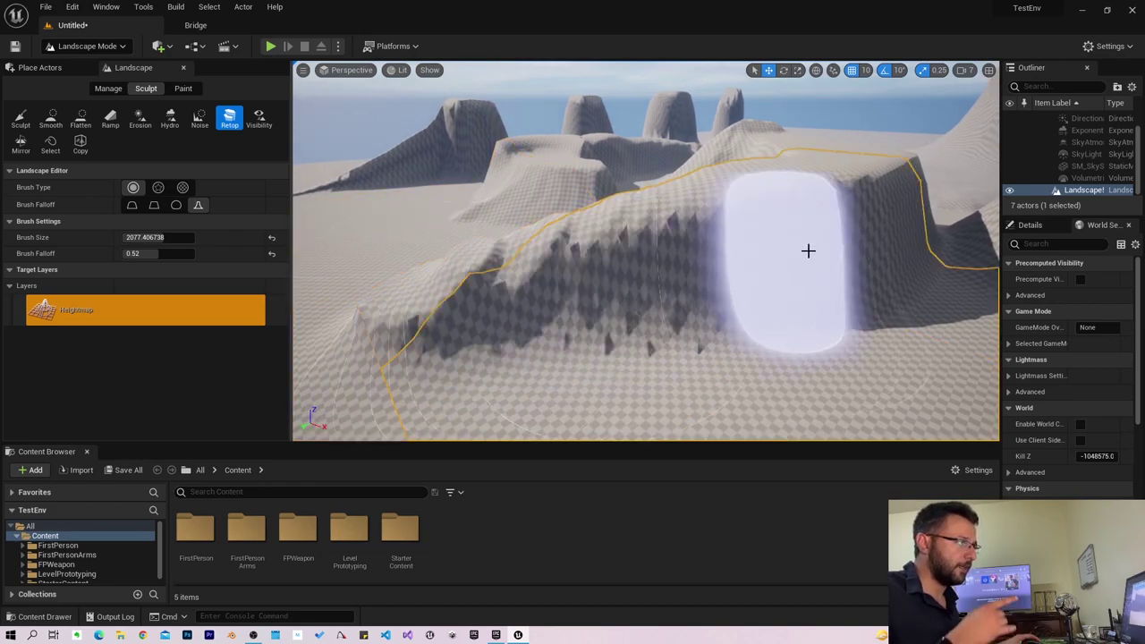
left_click_drag(575, 266, 428, 281)
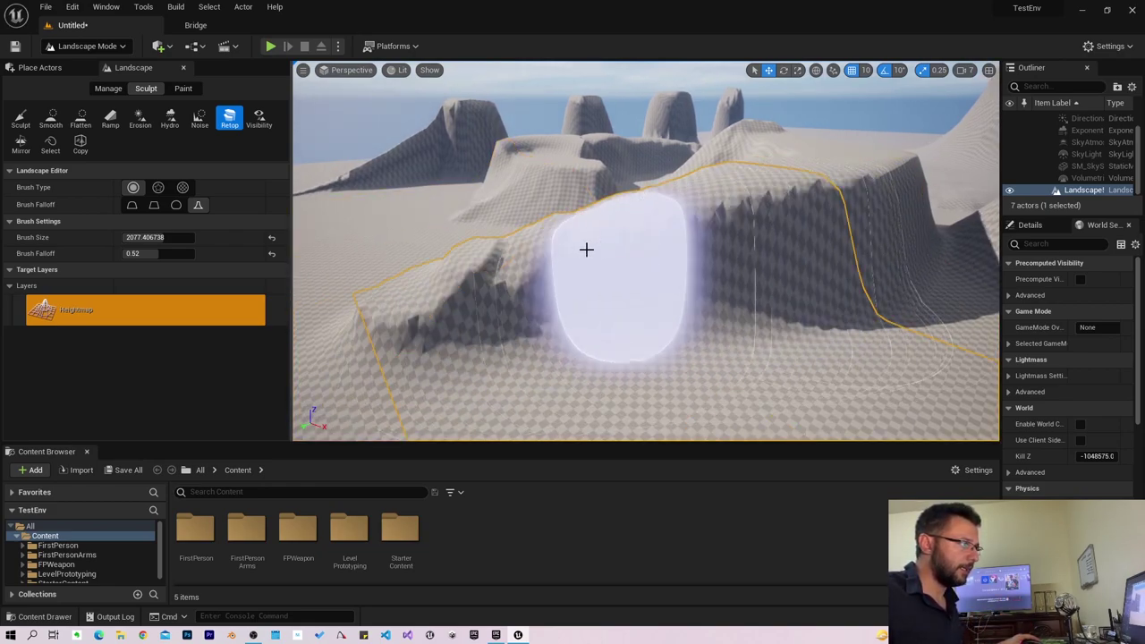
right_click_drag(511, 235, 511, 235)
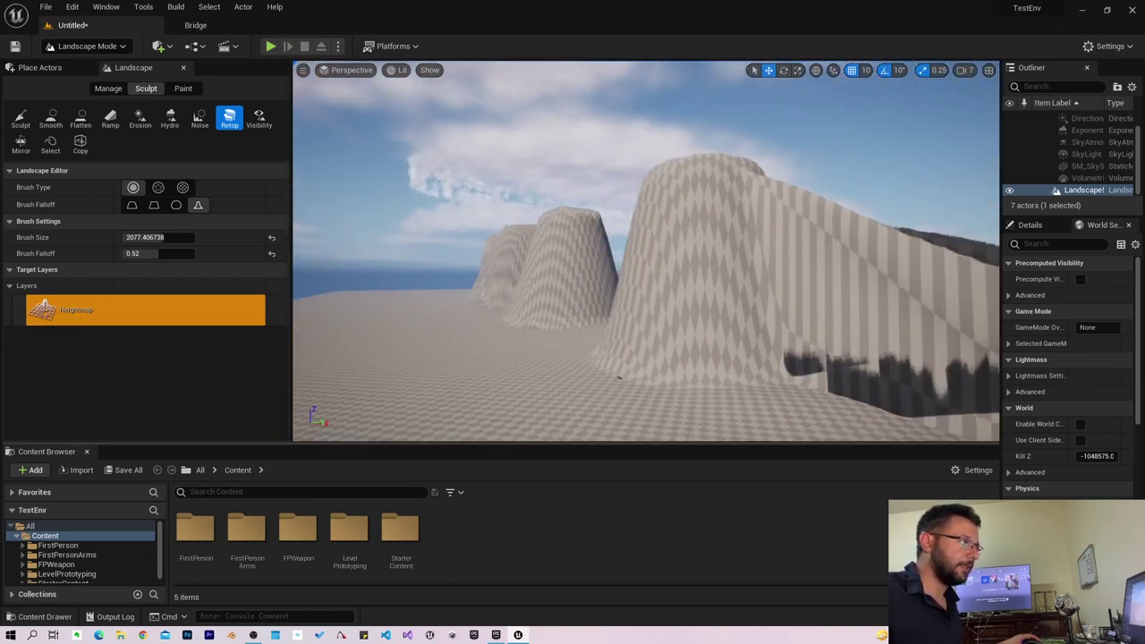
Raise a tall rectangular block from the flat ground using the Component brush.
left_click(22, 118)
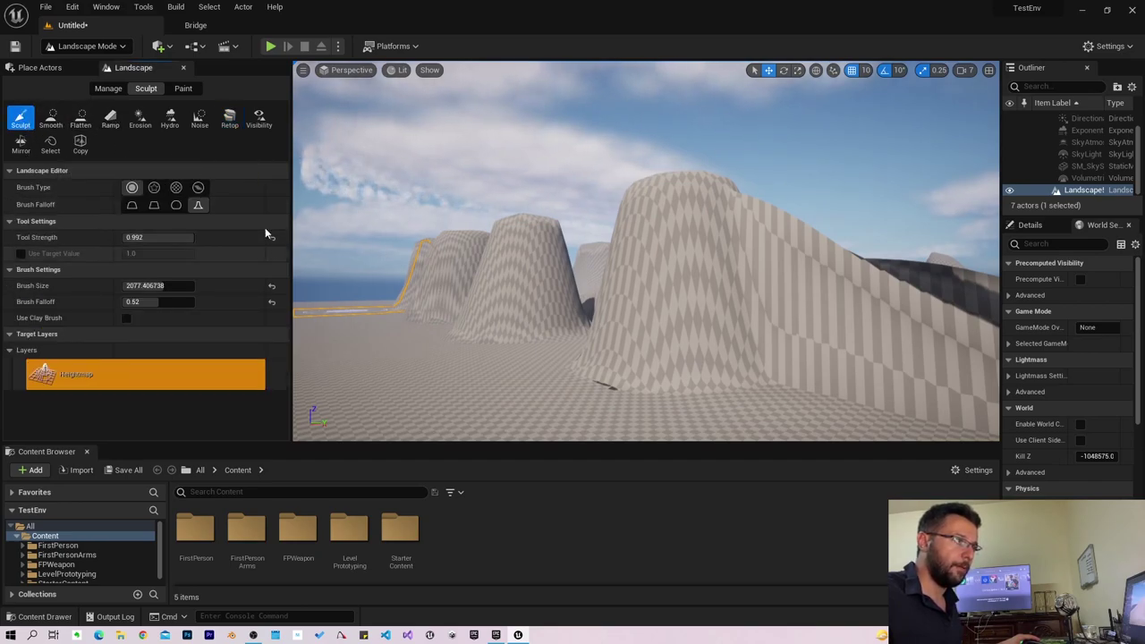
left_click(198, 187)
right_click_drag(537, 268, 528, 296)
scroll(534, 292, "down", 2)
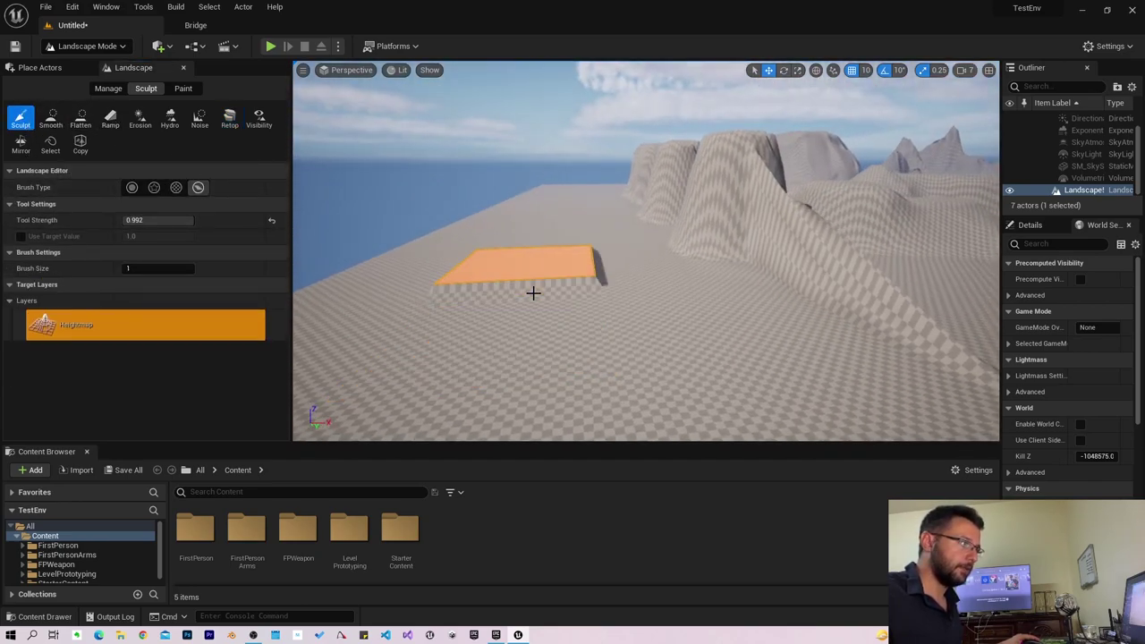
left_click(533, 294)
left_click_drag(533, 293, 524, 153)
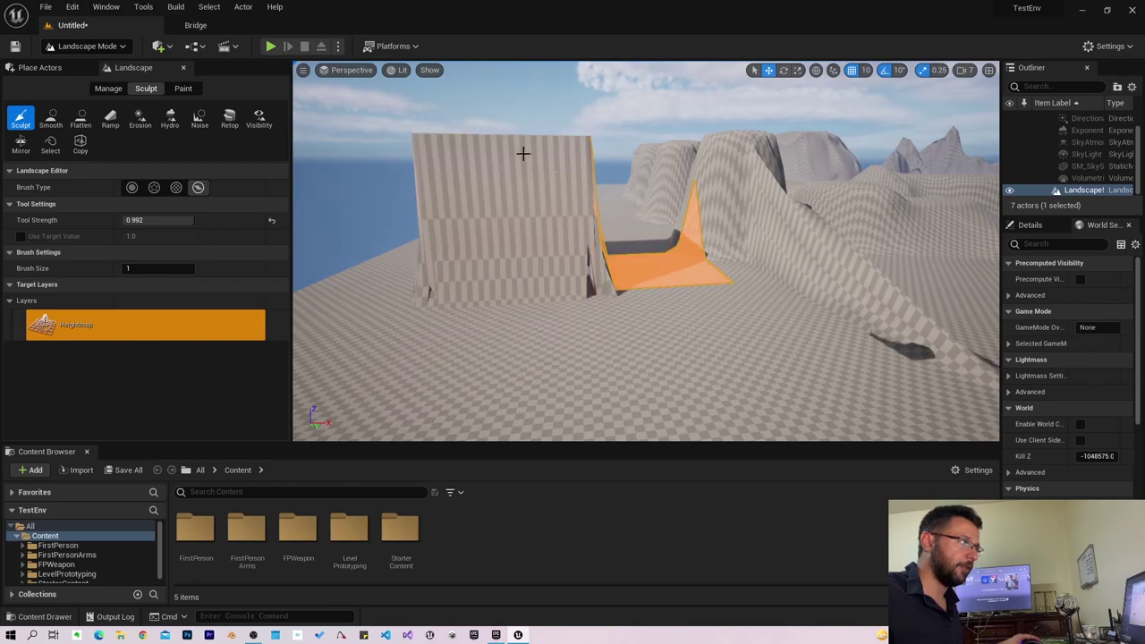
Add a ramp up onto the block, with Ramp Width 2589.44 and Side Falloff 0.416.
left_click(111, 119)
left_click(484, 403)
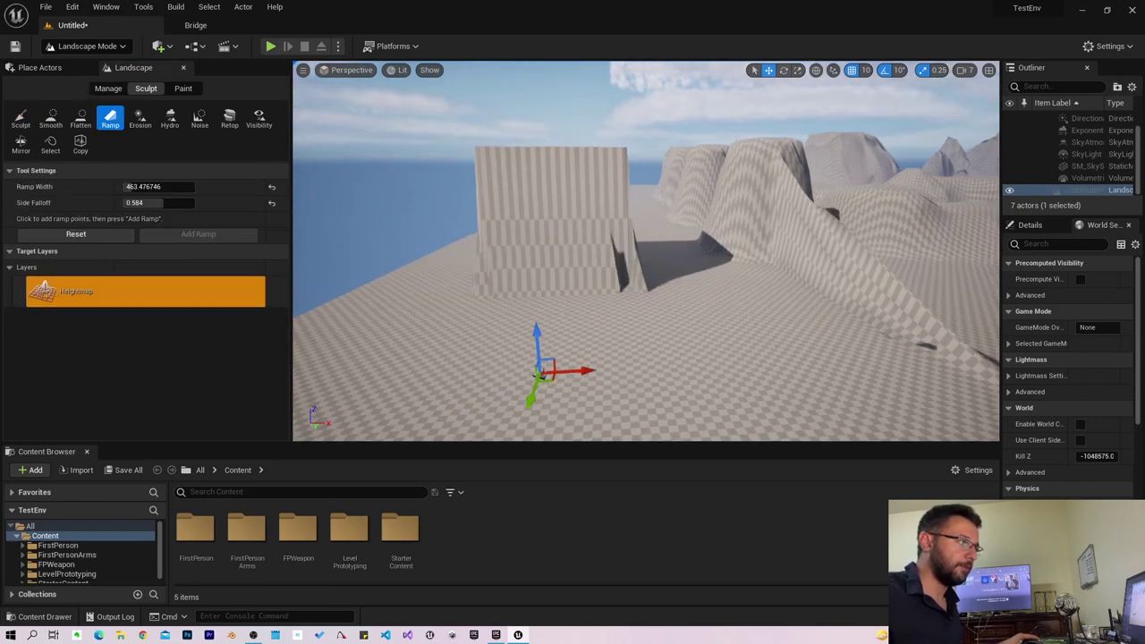
right_click_drag(485, 402, 628, 252)
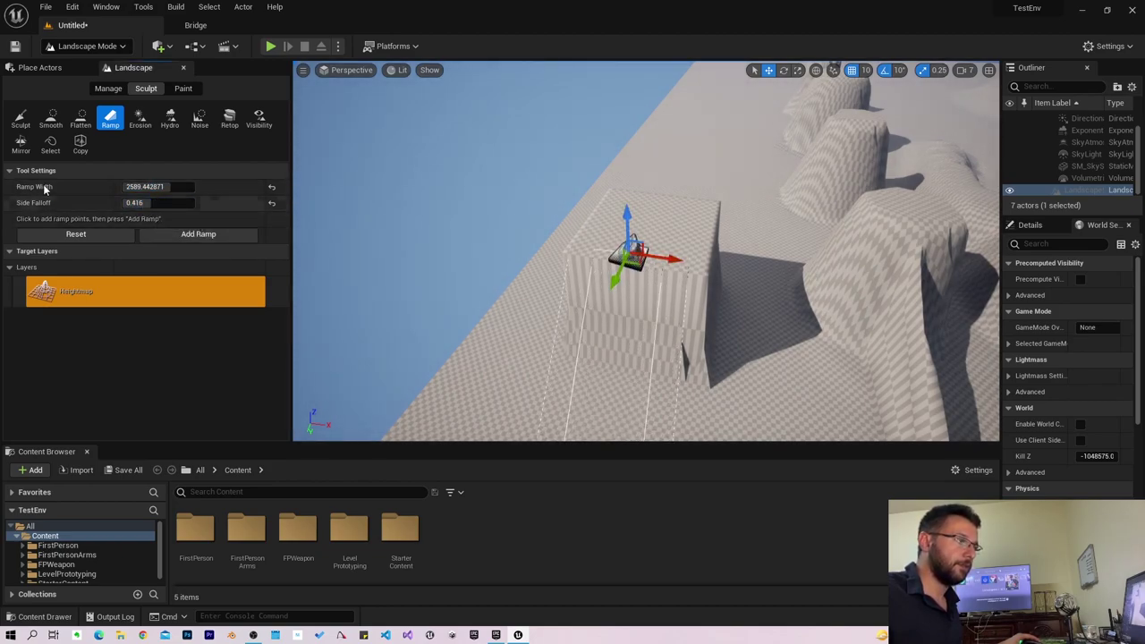
left_click(197, 234)
right_click_drag(644, 251, 698, 269)
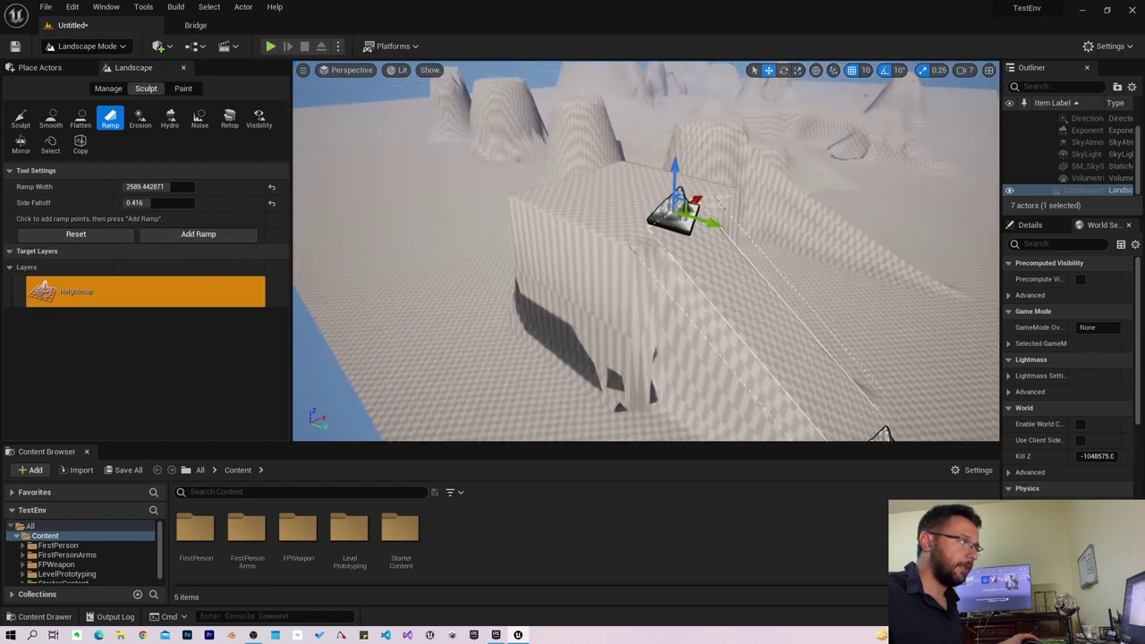
right_click_drag(672, 391, 672, 392)
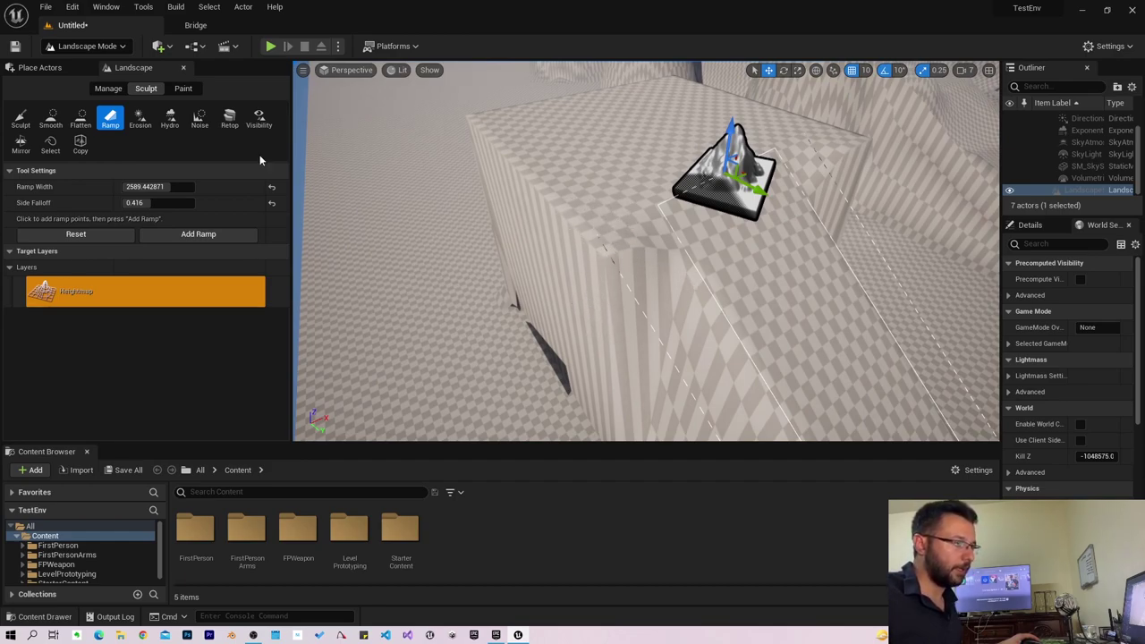
left_click(229, 121)
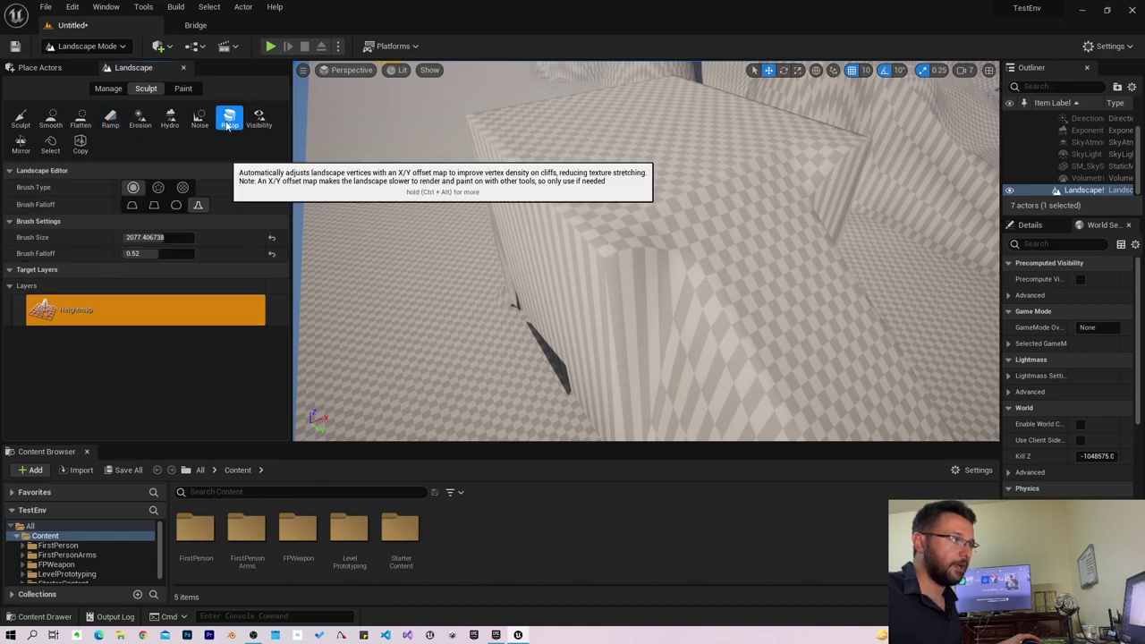
Retopologize the block's steep walls with the Retop brush resized to about 1192.53.
key("ctrl+alt")
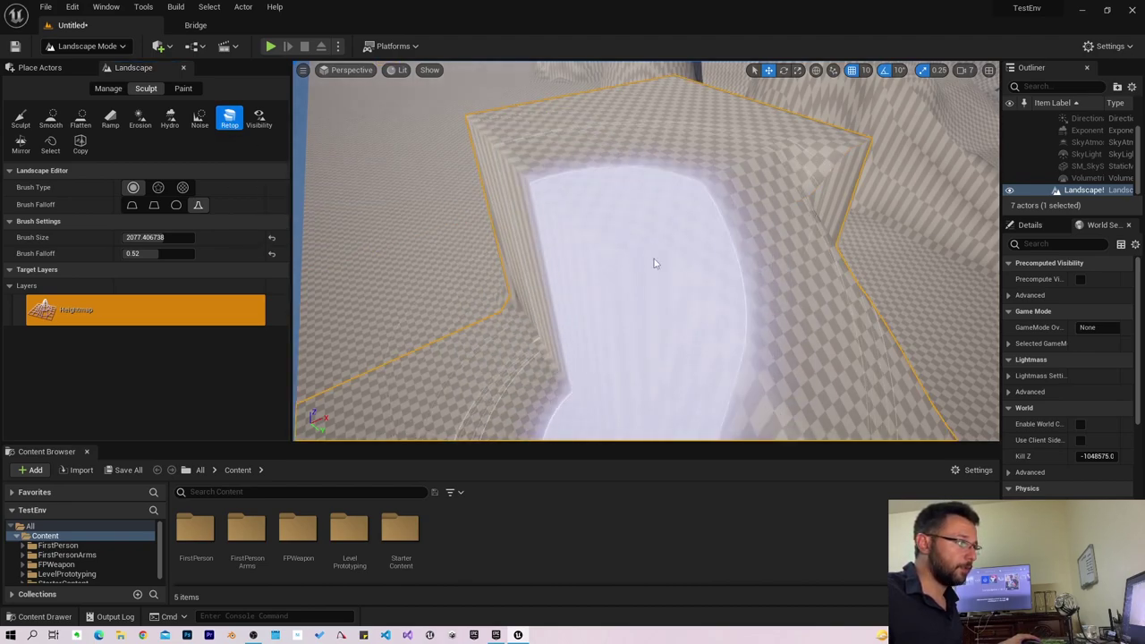
left_click_drag(654, 263, 776, 239)
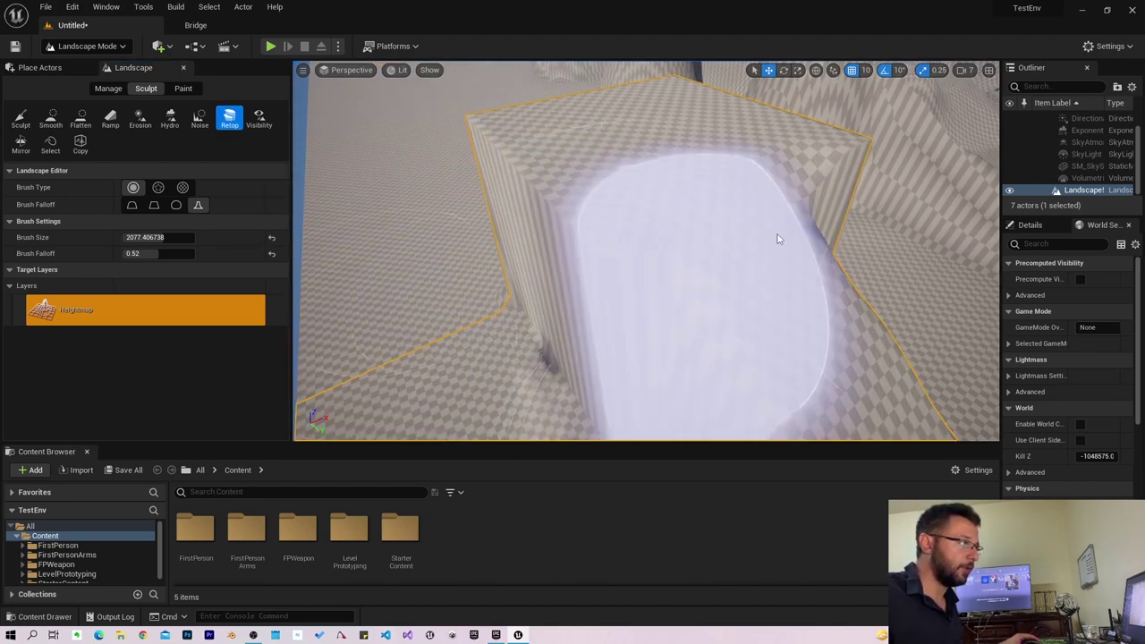
right_click_drag(738, 273, 731, 263)
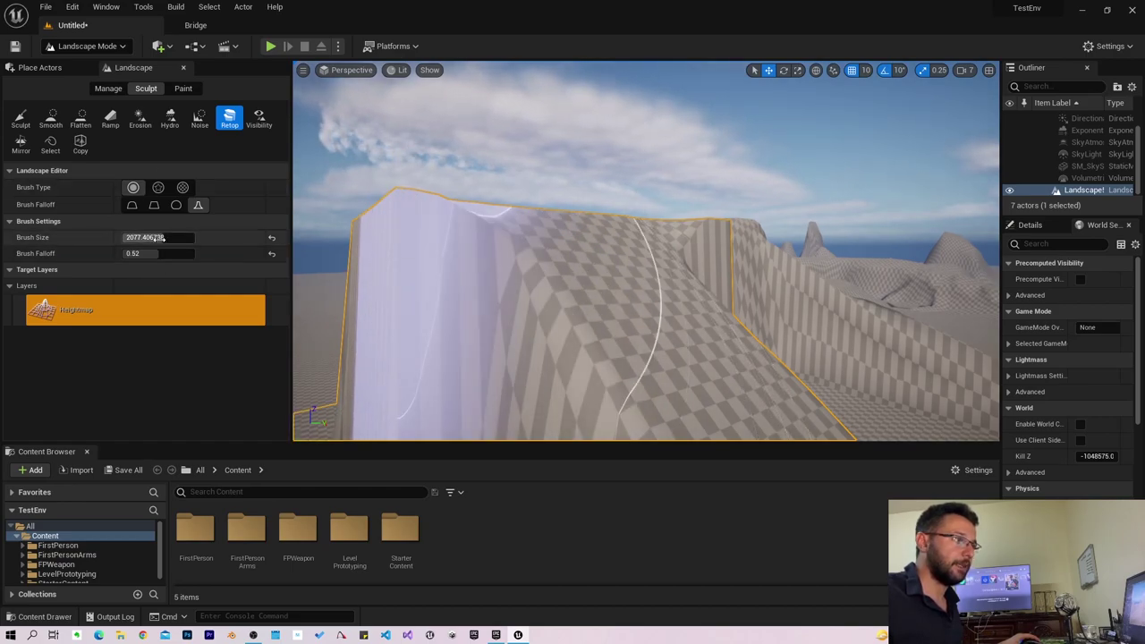
mouse_move(146, 237)
left_mouse_down()
mouse_move(150, 253)
mouse_move(134, 253)
mouse_move(143, 237)
left_mouse_up()
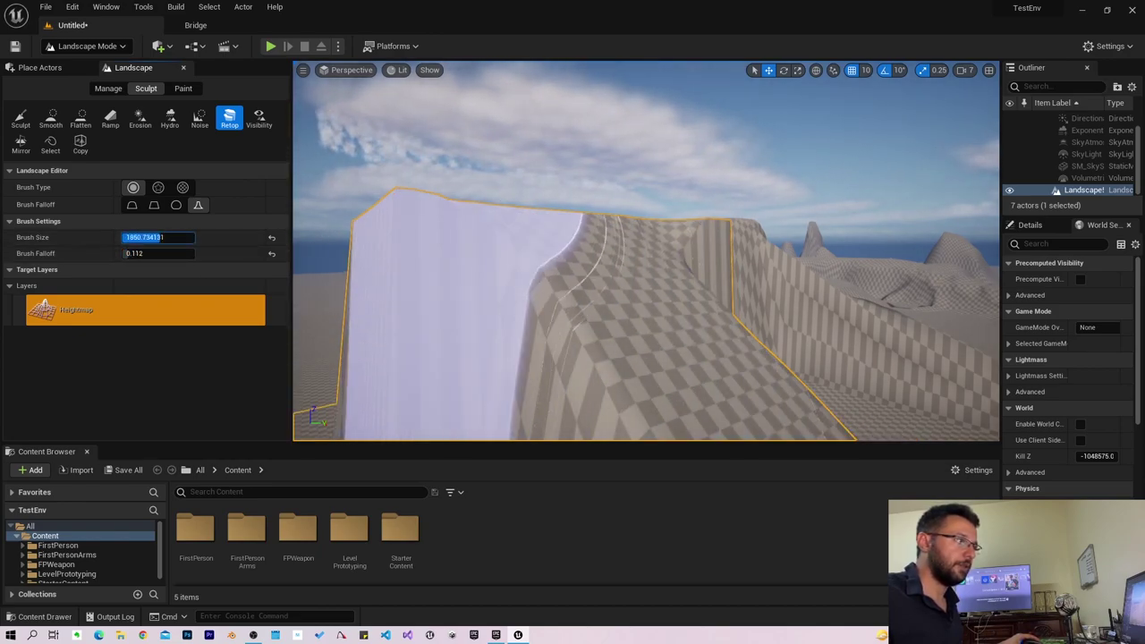
mouse_move(427, 269)
right_mouse_down()
mouse_move(465, 260)
mouse_move(591, 334)
right_mouse_up()
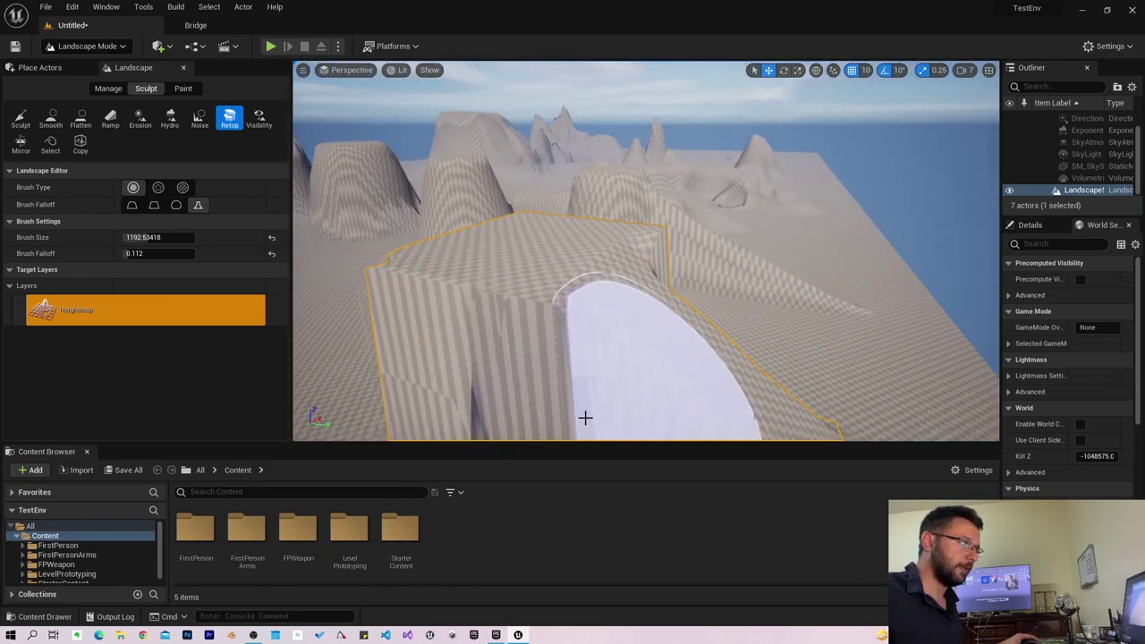
right_click_drag(620, 182, 398, 305)
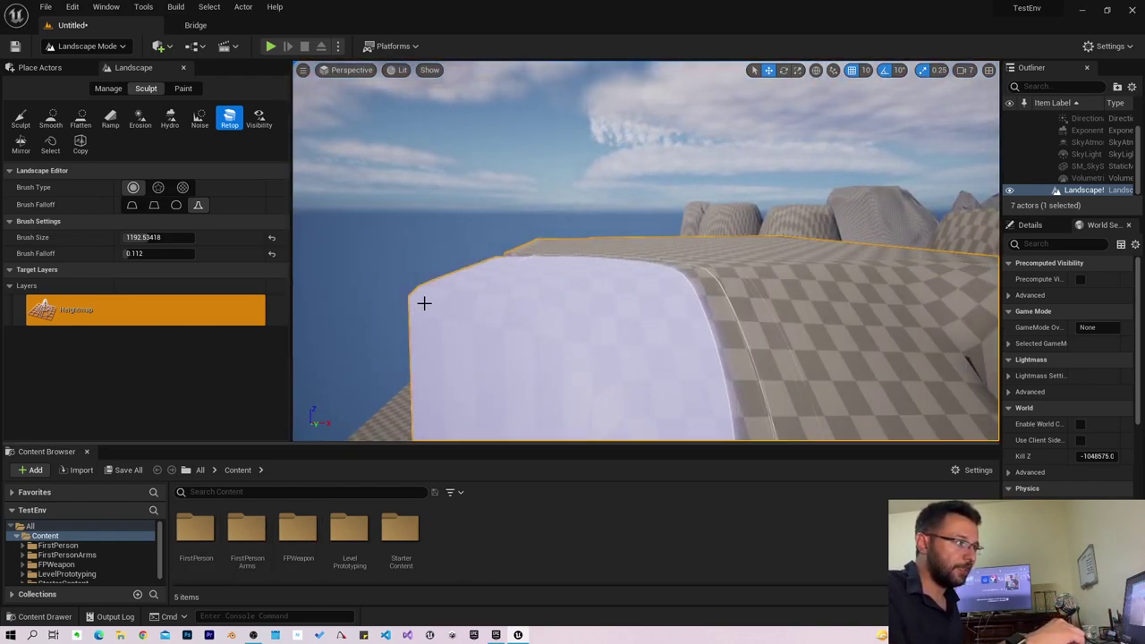
right_click_drag(519, 274, 501, 295)
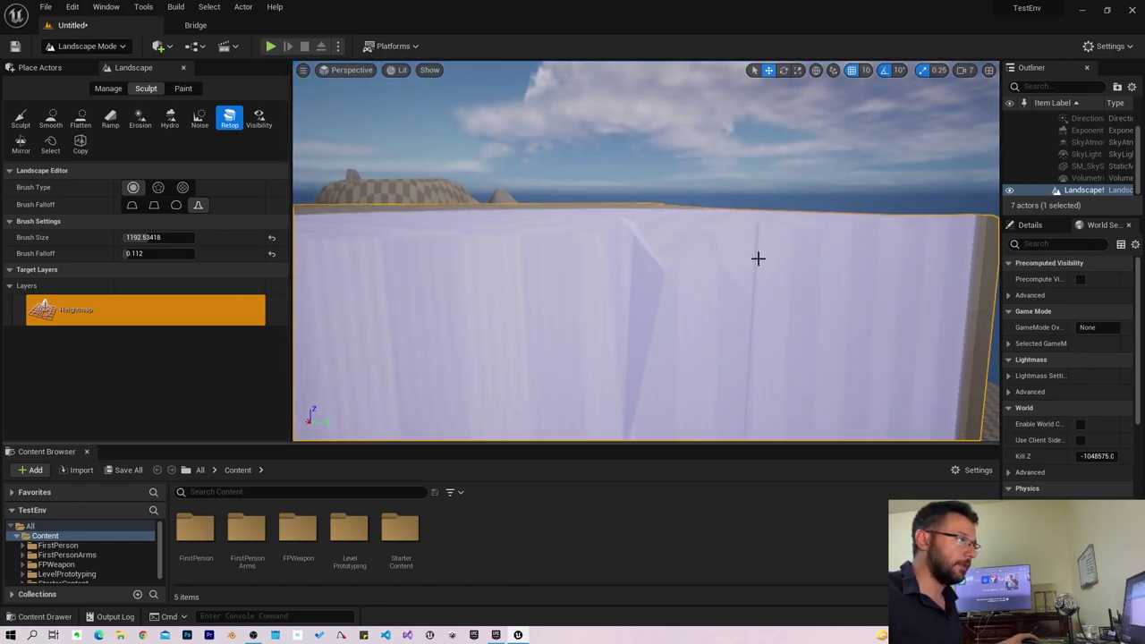
right_click_drag(802, 218, 787, 232)
right_click_drag(697, 210, 703, 205)
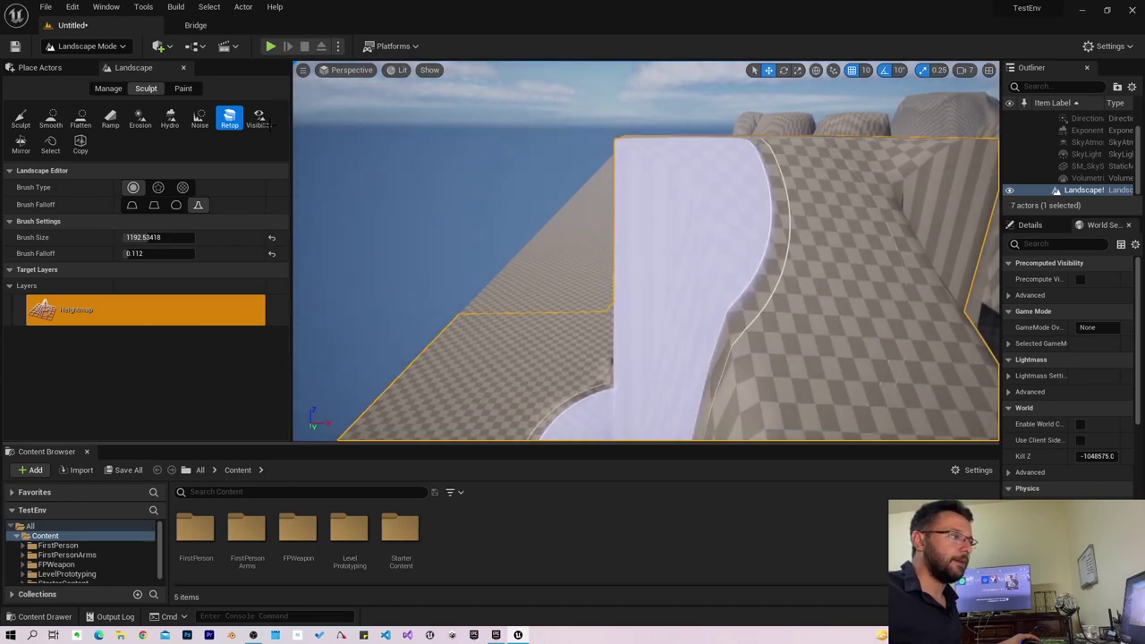
Select Smooth with Tool Strength 0.3, Filter Kernel Radius 4 and Brush Size about 639.
left_click(51, 118)
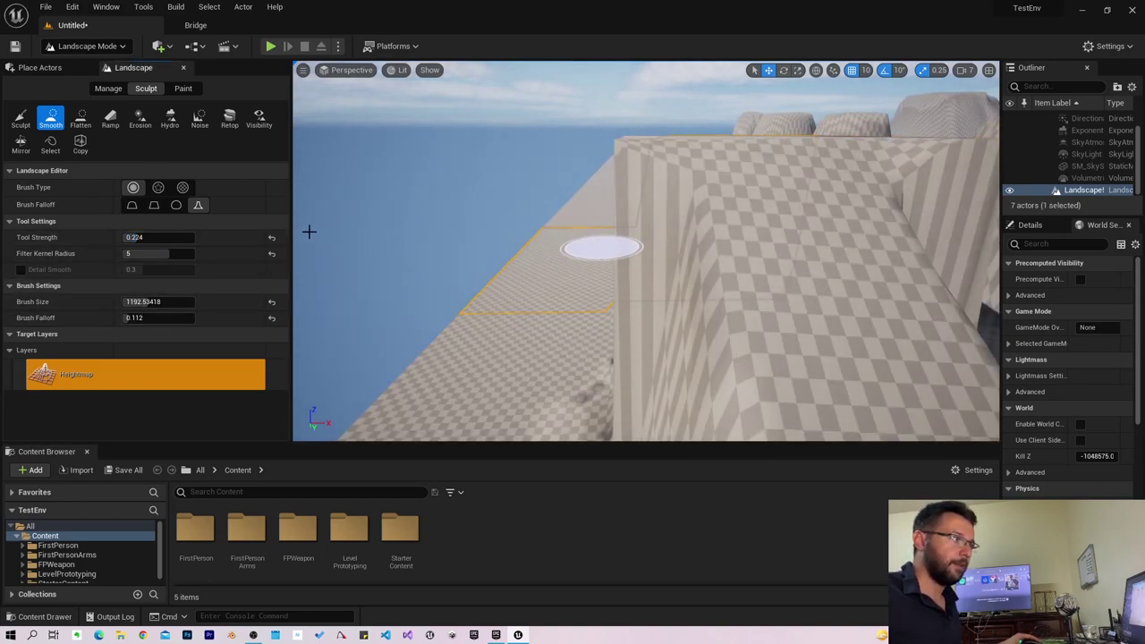
left_click(271, 237)
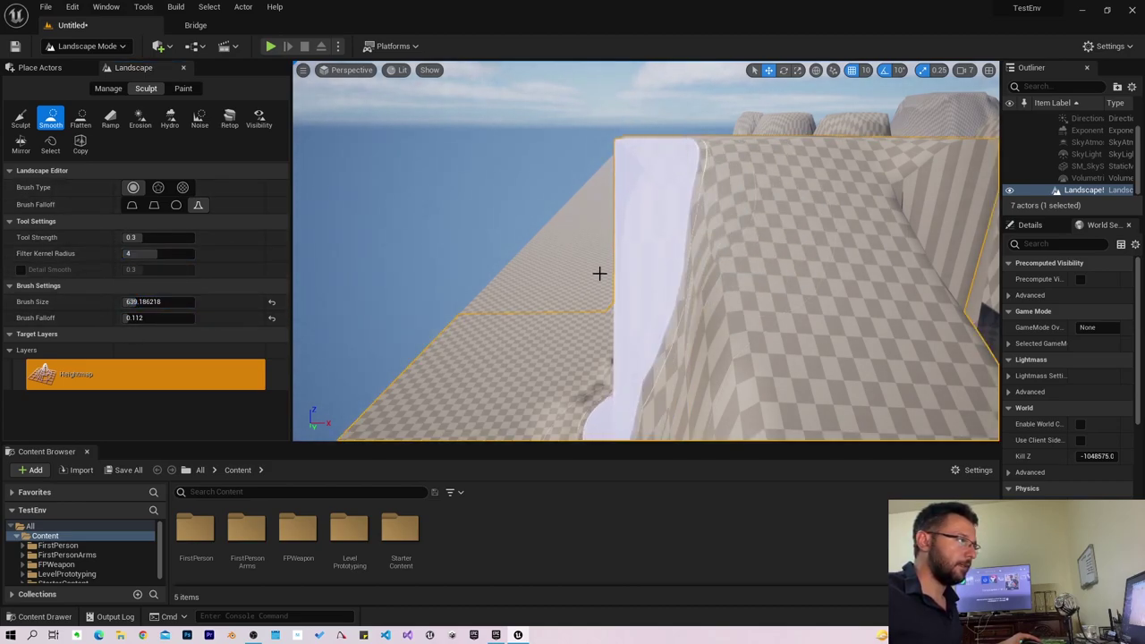
scroll(623, 131, "down", 5)
scroll(599, 169, "up", 3)
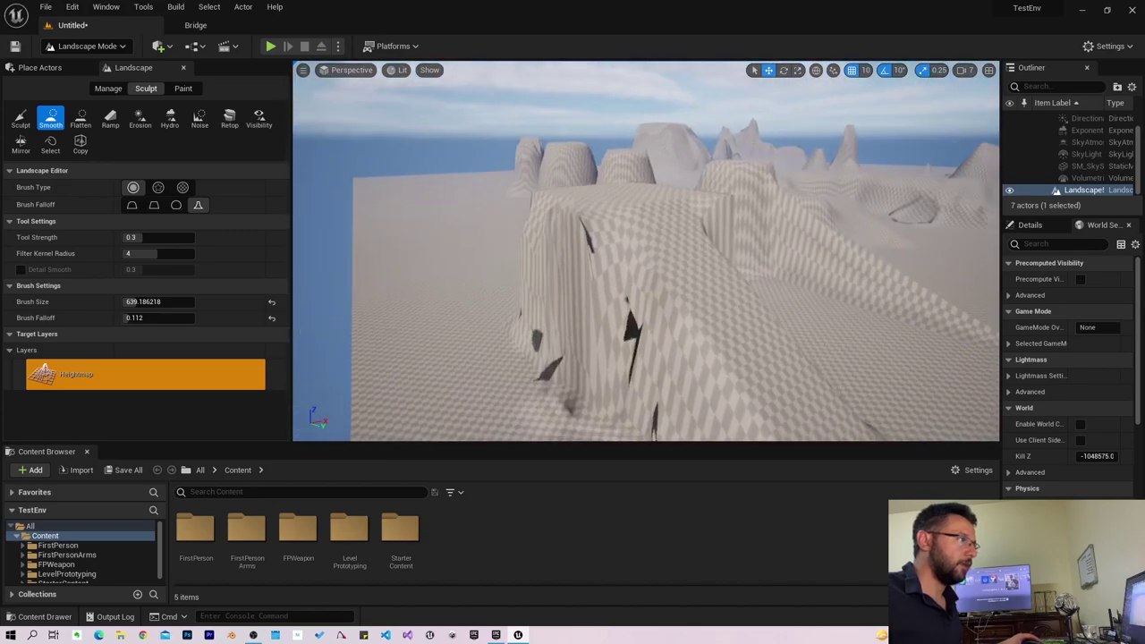
mouse_move(596, 179)
right_mouse_down()
mouse_move(918, 412)
mouse_move(285, 117)
right_mouse_up()
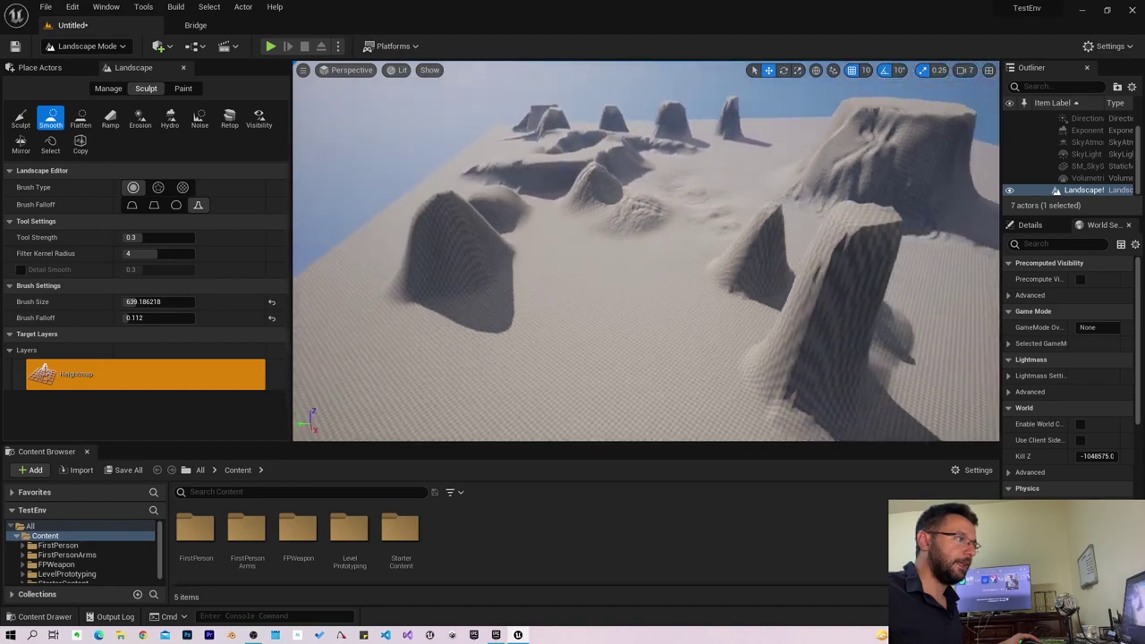
Activate the Visibility tool and fly the viewport up to look over the large mesa.
left_click(259, 119)
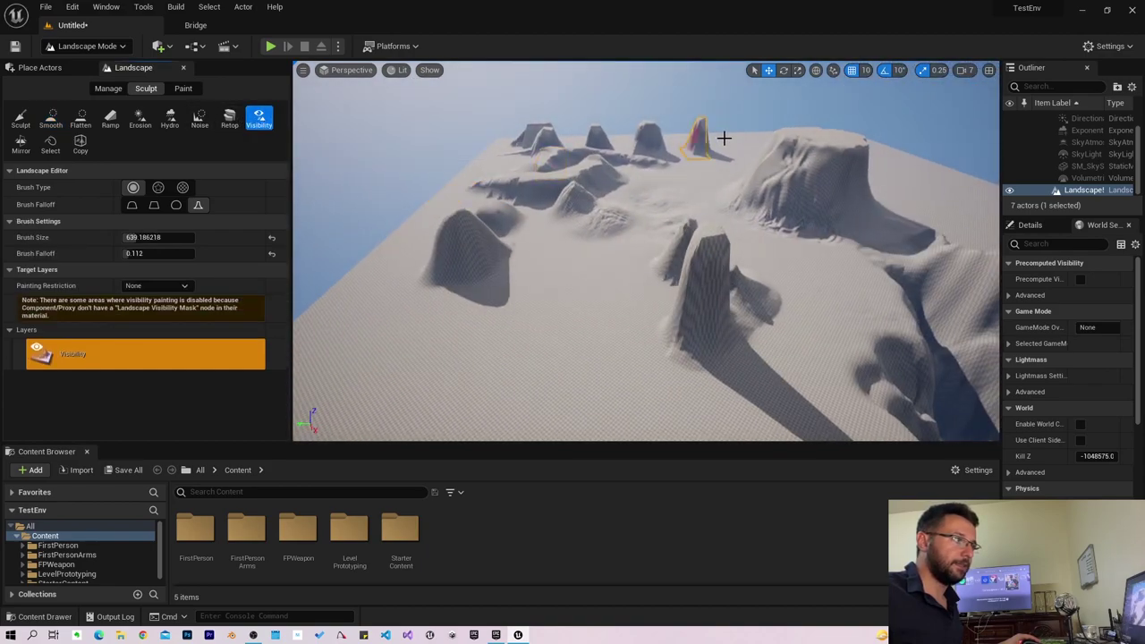
right_click_drag(723, 140, 781, 171)
right_click_drag(644, 250, 724, 191)
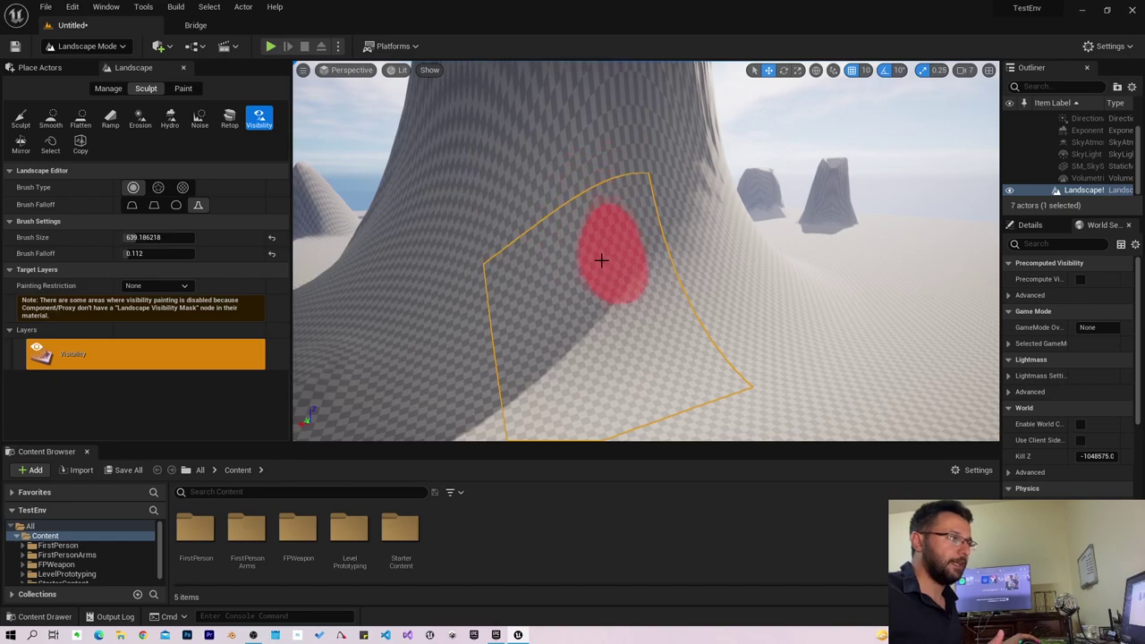
right_click_drag(595, 252, 602, 301)
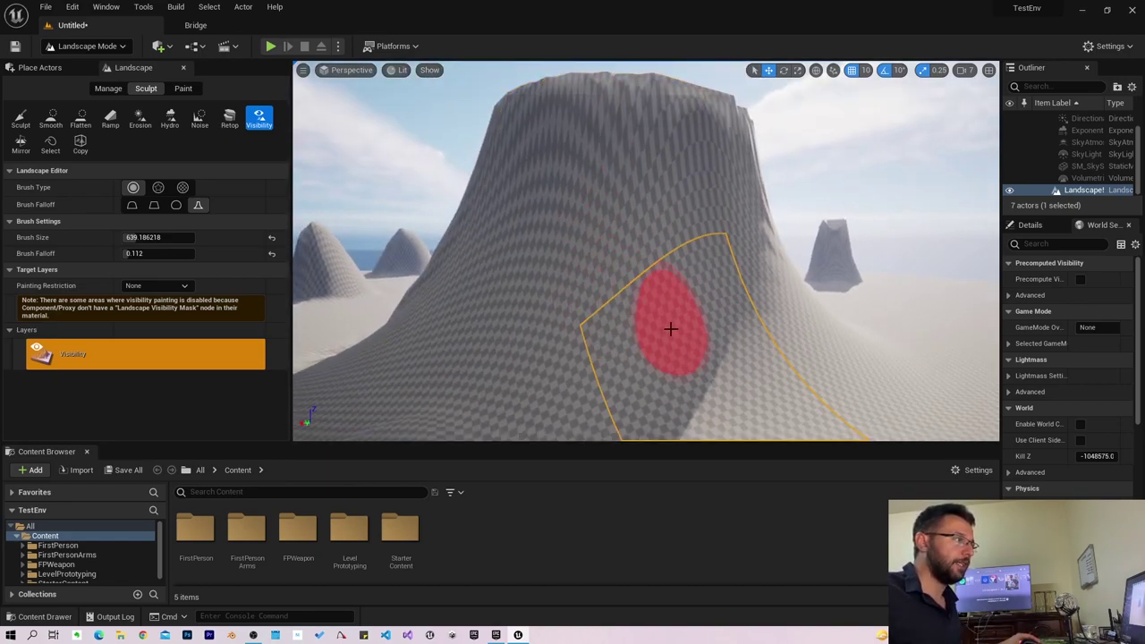
right_click_drag(670, 327, 680, 322)
right_click_drag(468, 359, 474, 353)
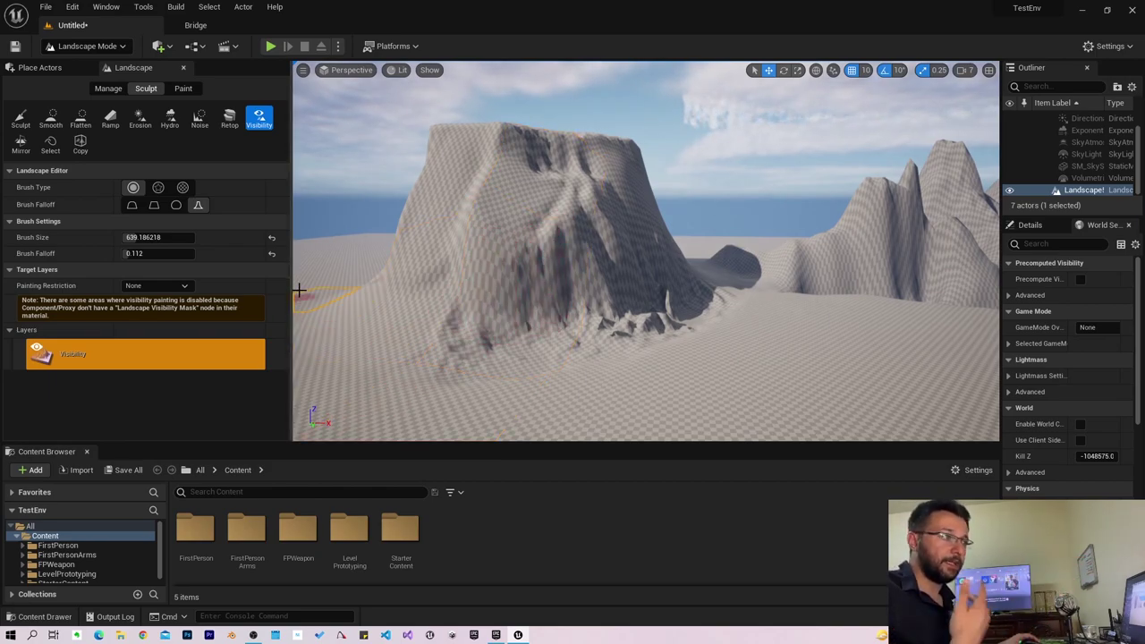
Pick the Mirror tool, survey the whole landscape, and try the mirror operation options.
left_click(20, 144)
mouse_move(546, 163)
right_mouse_down()
mouse_move(546, 215)
mouse_move(626, 223)
right_mouse_up()
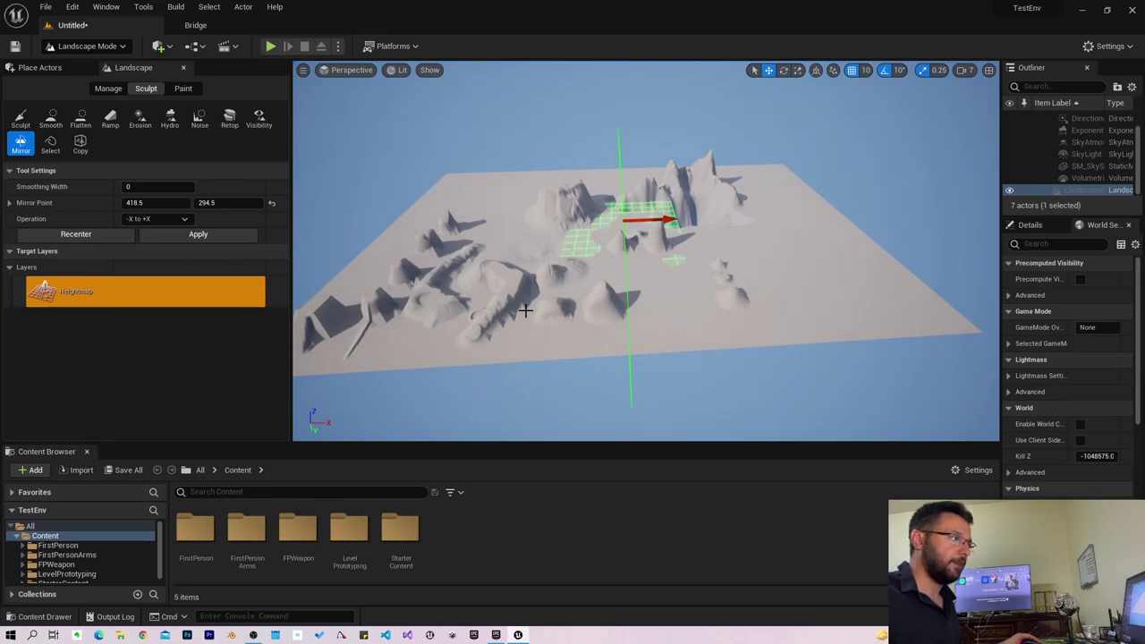
left_click_drag(729, 179, 479, 228, "alt")
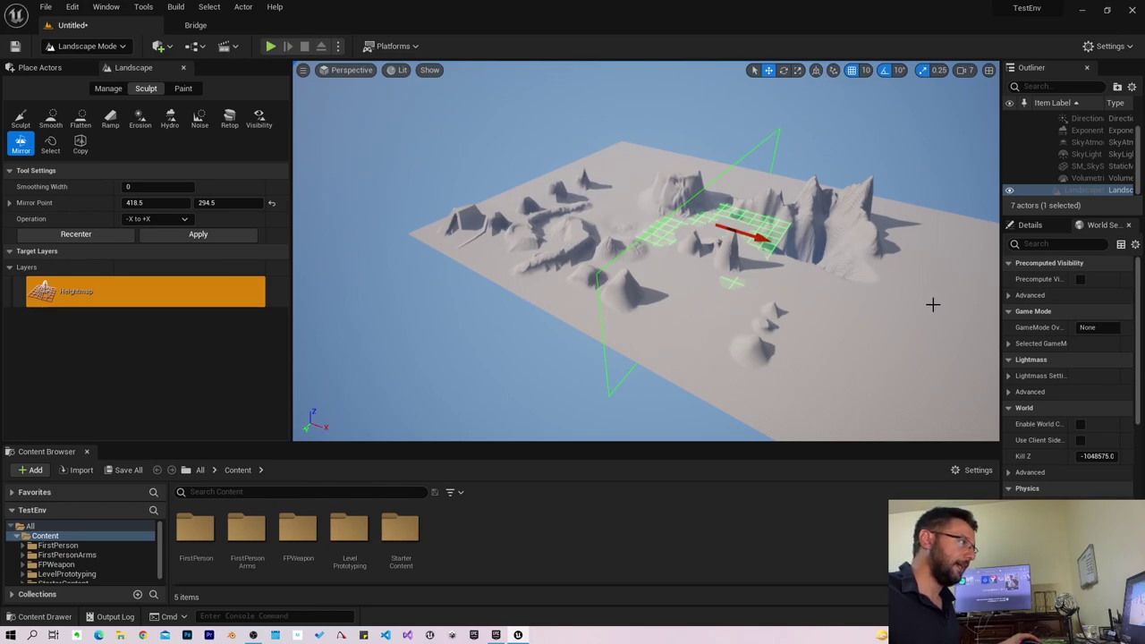
left_click(143, 219)
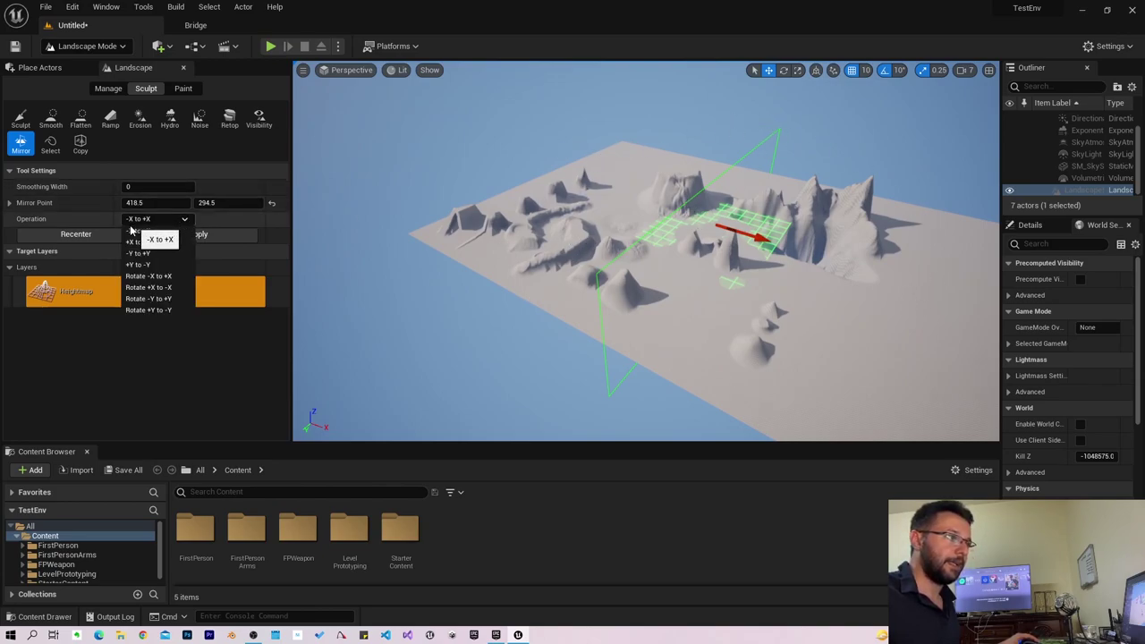
left_click(154, 241)
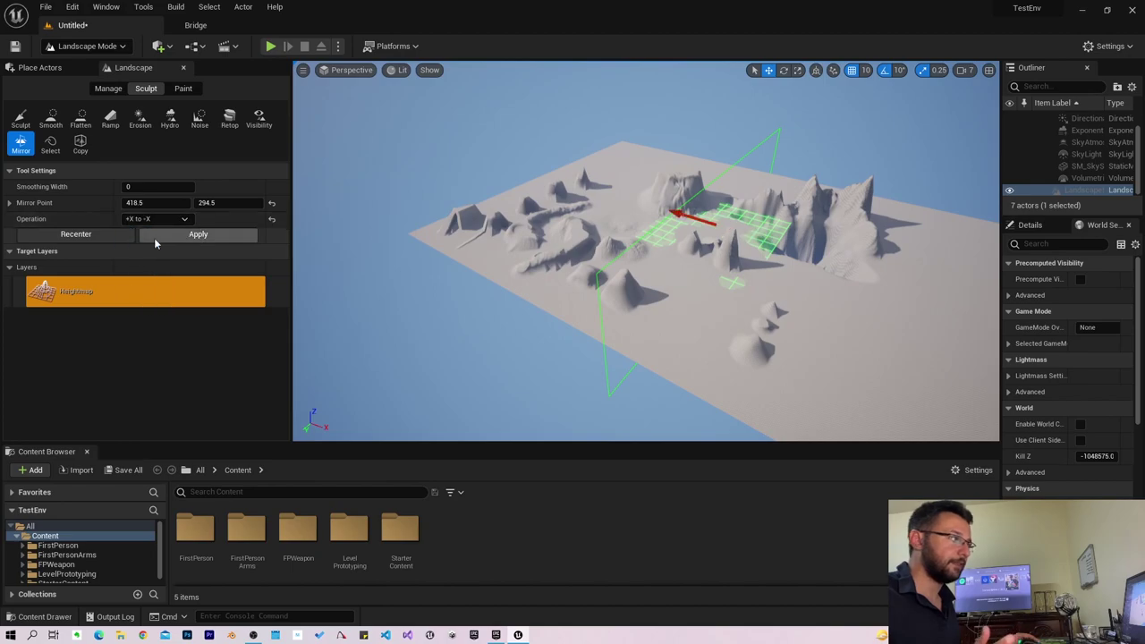
left_click(152, 221)
left_click(148, 254)
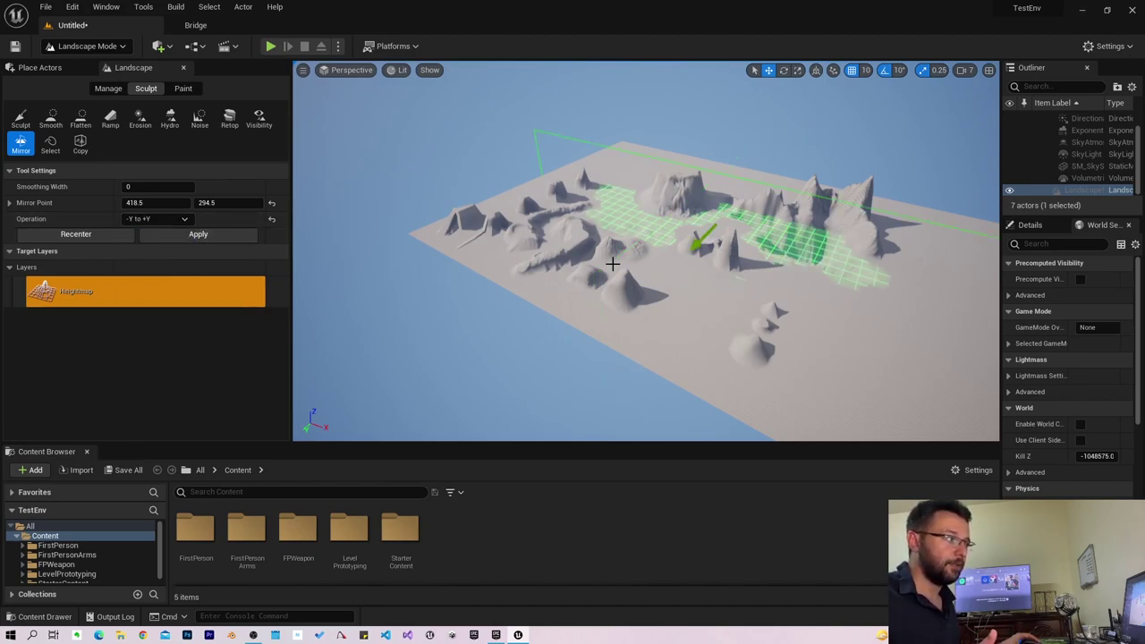
left_click(183, 219)
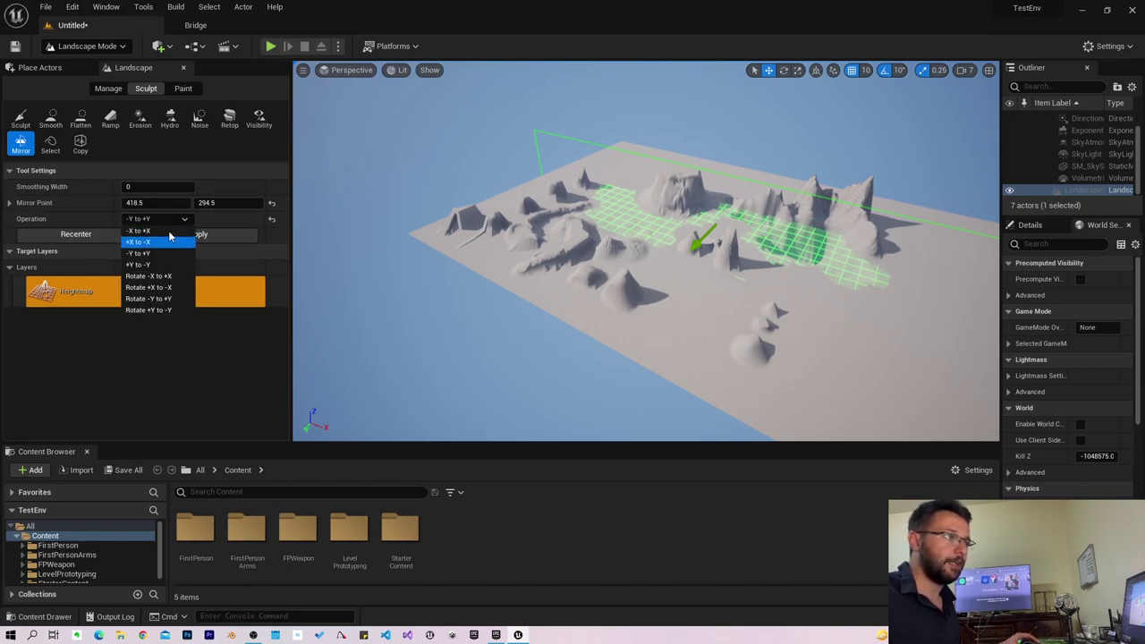
left_click(170, 230)
Set the mirror operation to +X to -X, inspect the mirrored ridge, then pick the Select tool.
right_click_drag(457, 241, 537, 251)
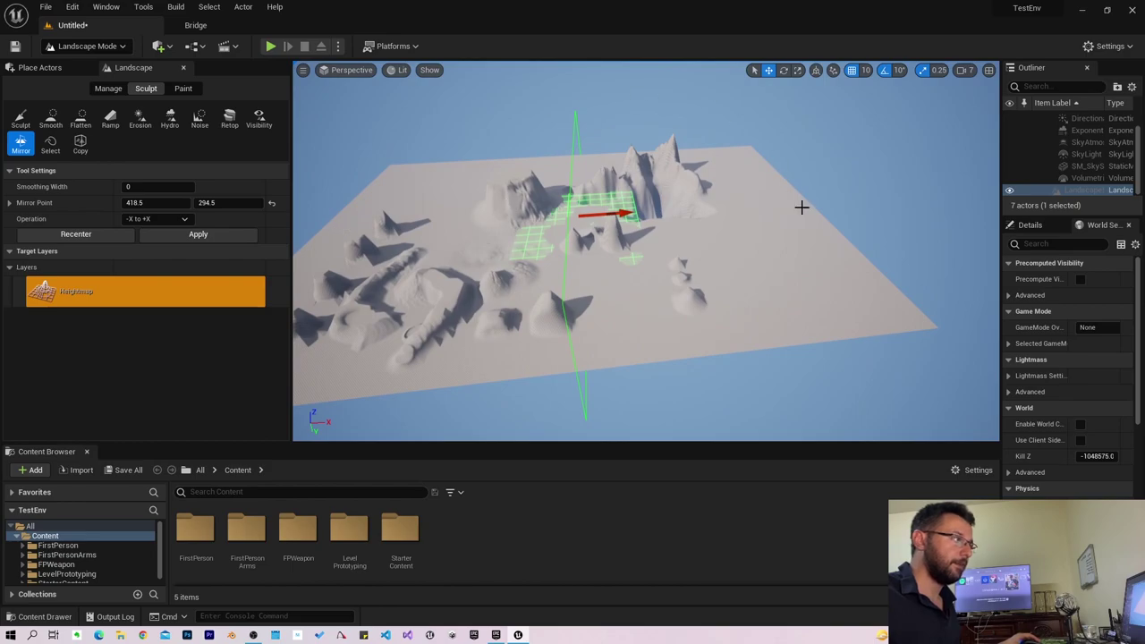
left_click(161, 219)
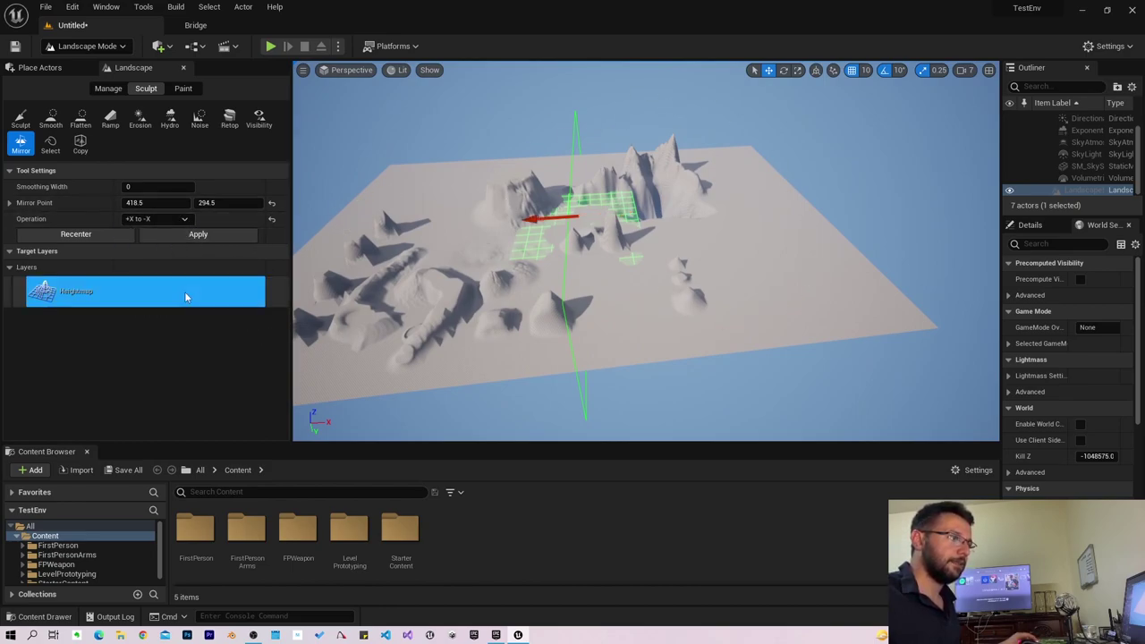
left_click(198, 234)
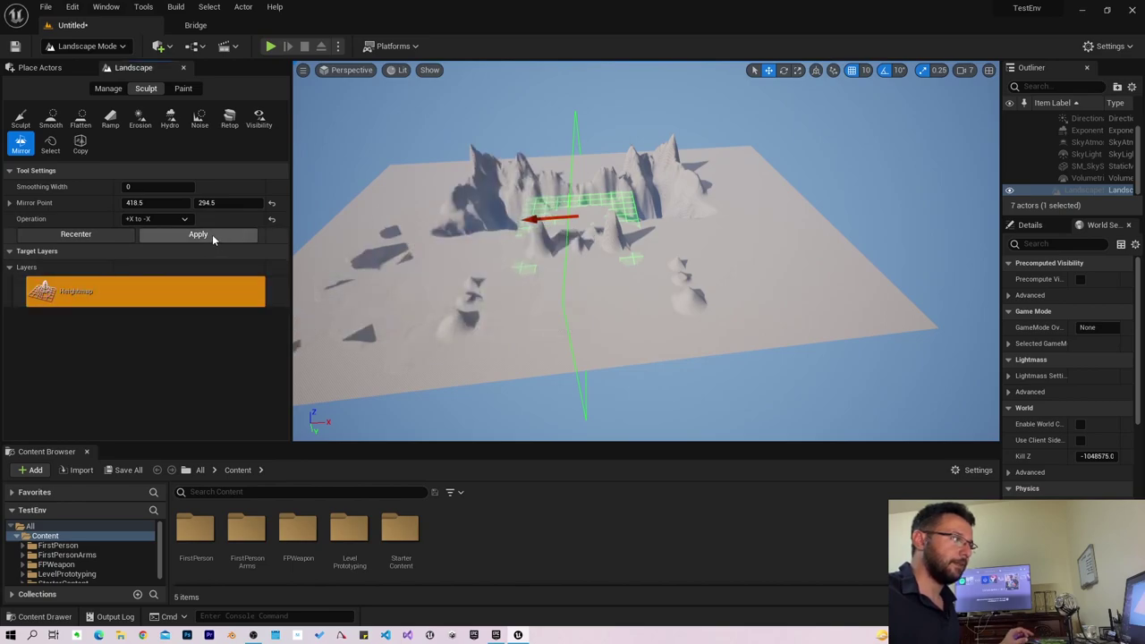
mouse_move(555, 255)
right_mouse_down()
mouse_move(617, 259)
mouse_move(569, 311)
right_mouse_up()
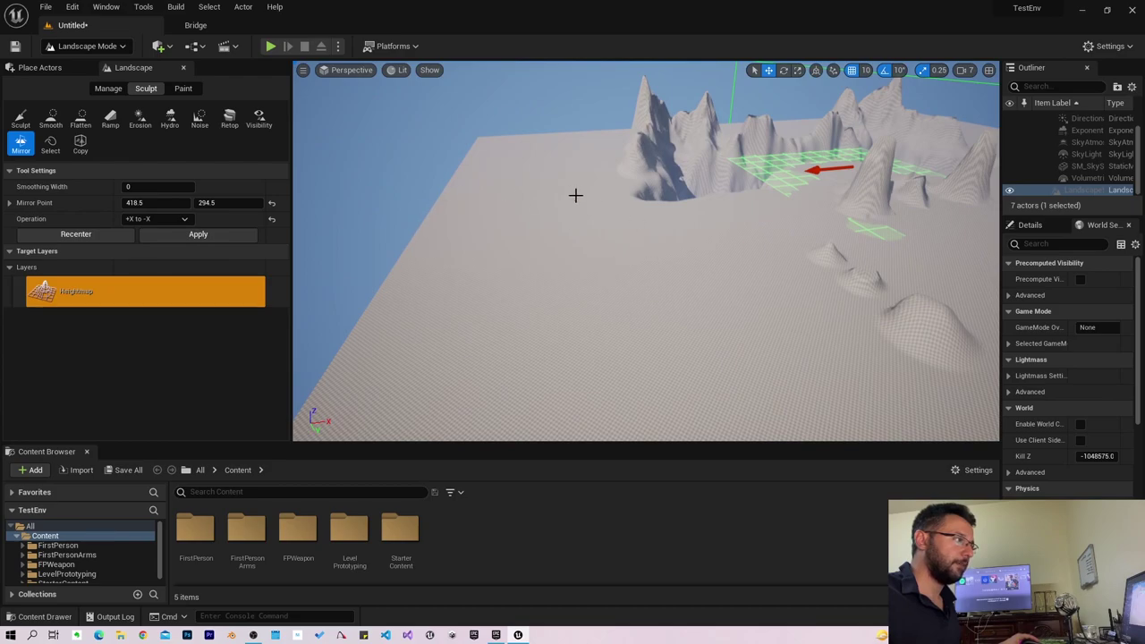
right_click_drag(575, 195, 644, 206)
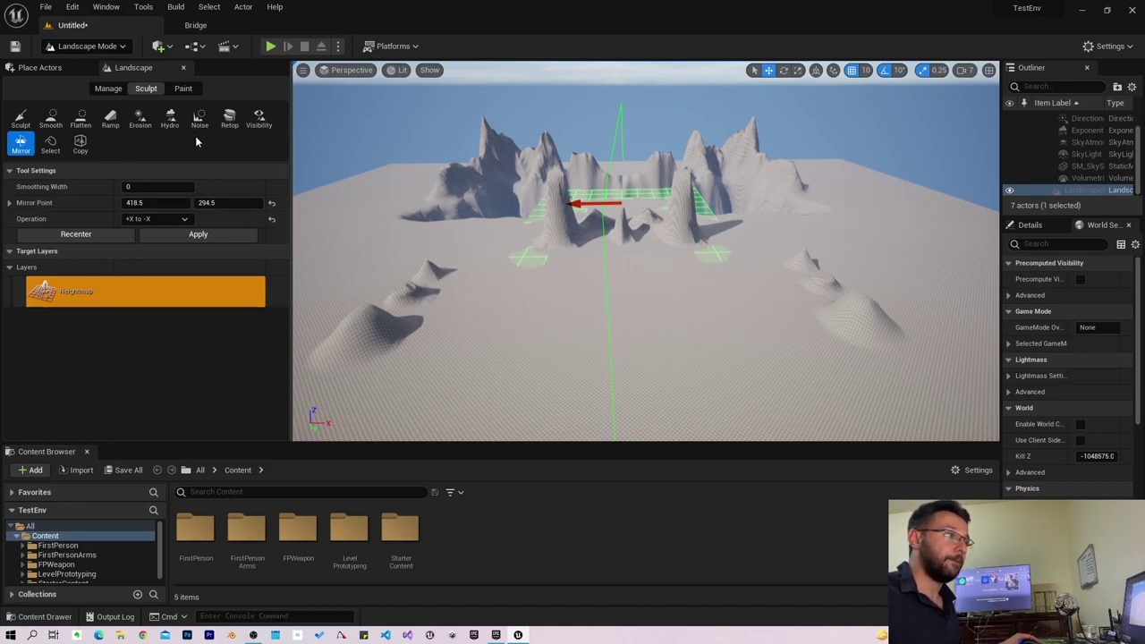
left_click(50, 143)
right_click_drag(335, 216, 509, 223)
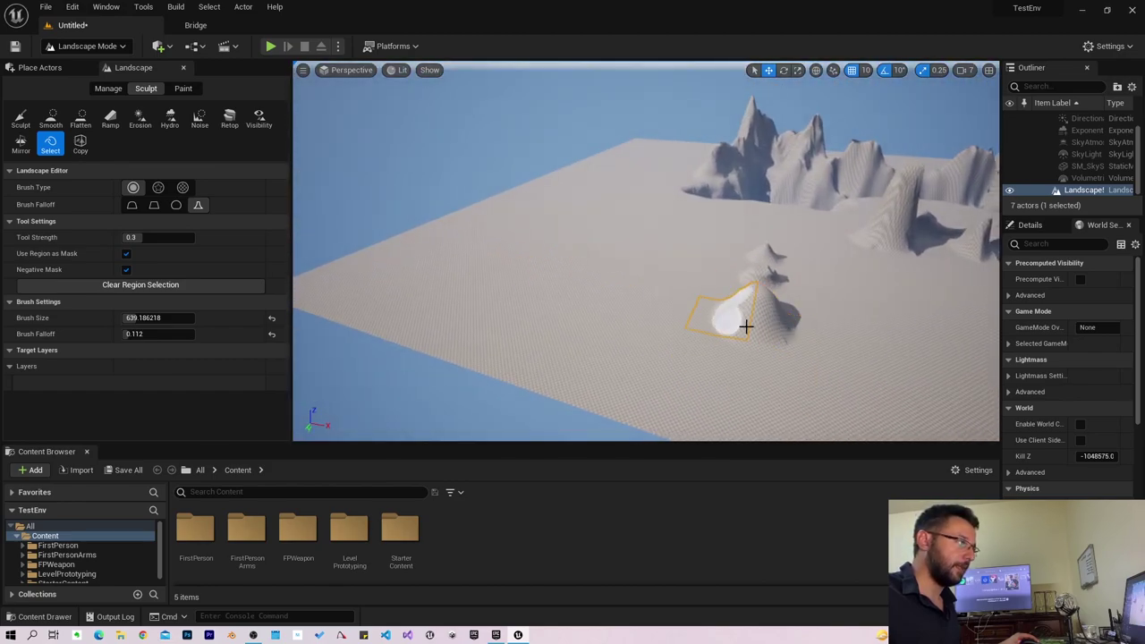
Paint a Select region over the small conical hill and extend it around the hill.
right_click_drag(725, 312, 765, 320)
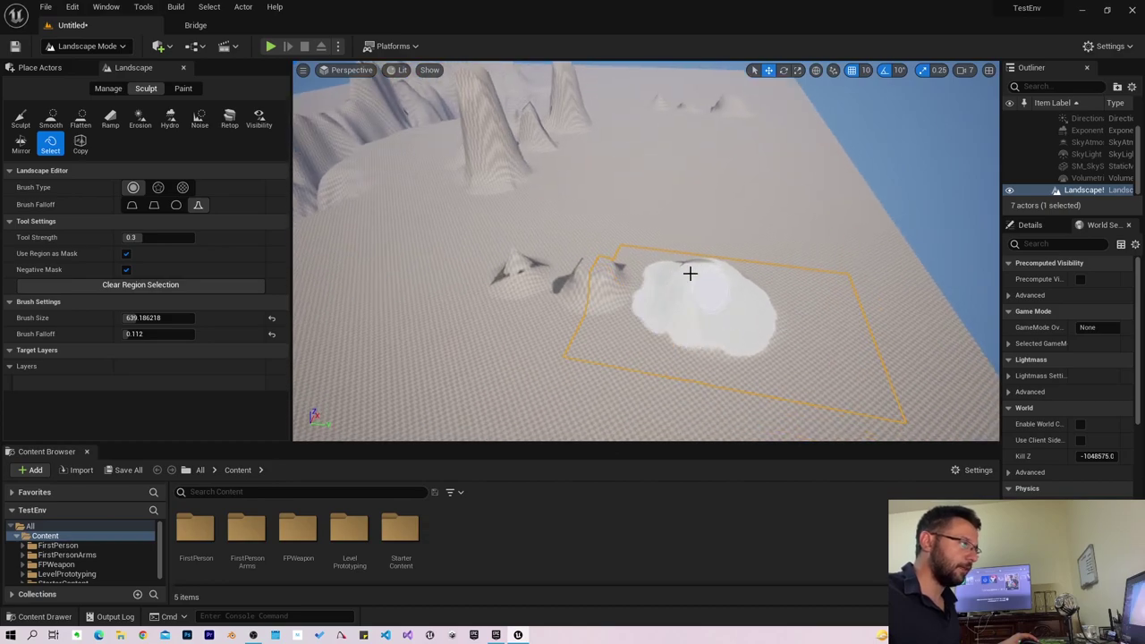
right_click_drag(729, 280, 564, 223)
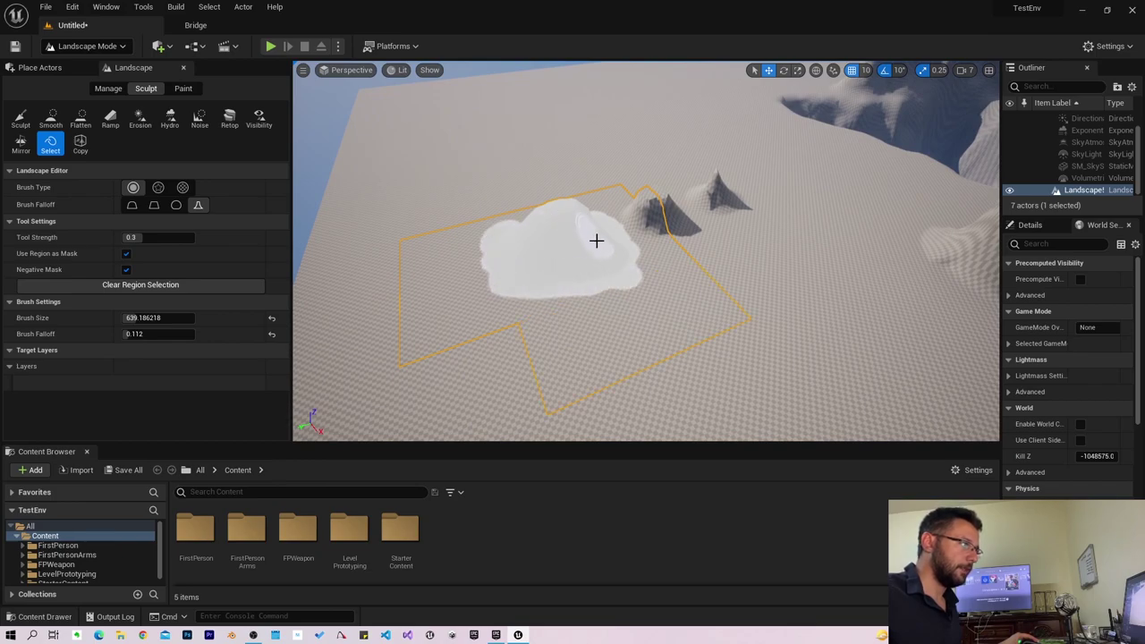
right_click_drag(527, 252, 634, 259)
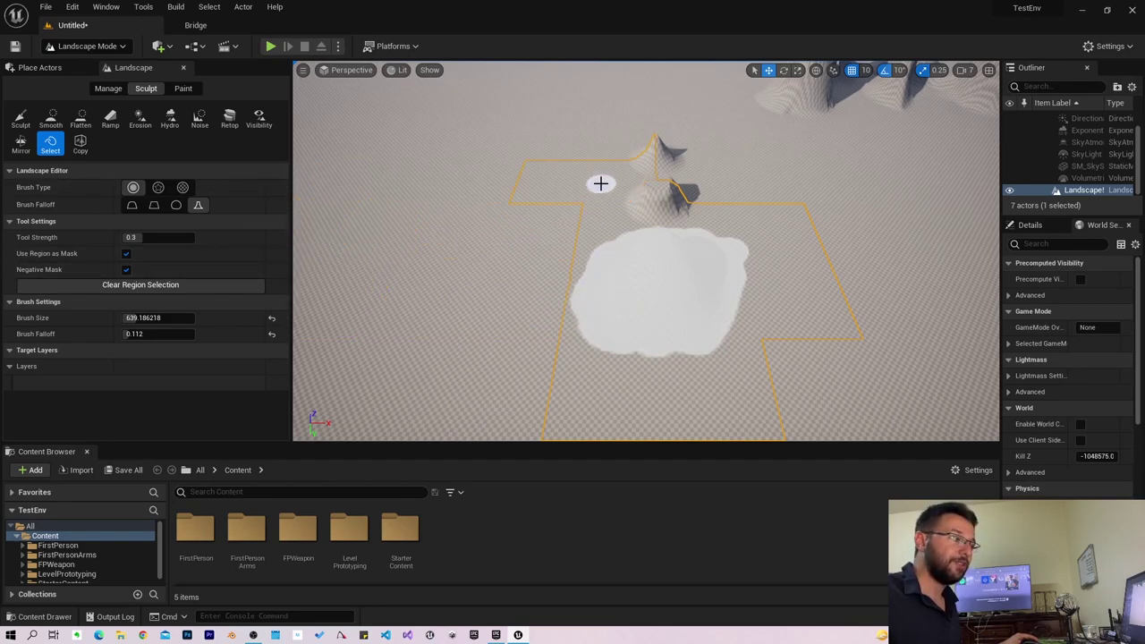
Copy the marked hill region into the gizmo with Ctrl+C.
key("ctrl+c")
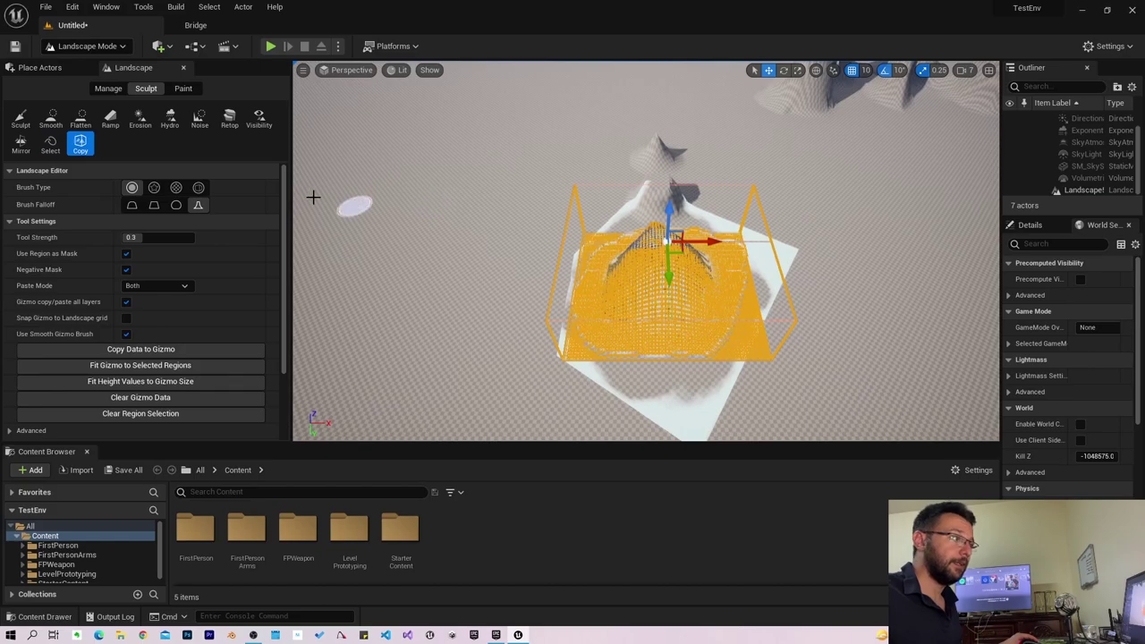
right_click_drag(477, 253, 761, 370)
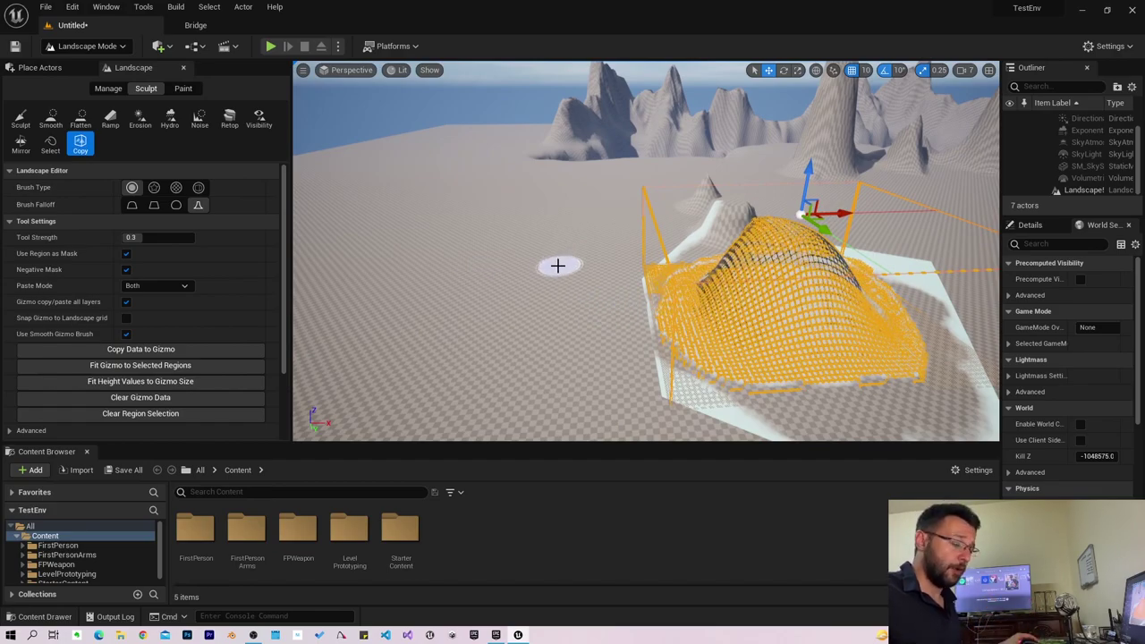
right_click_drag(845, 216, 877, 269)
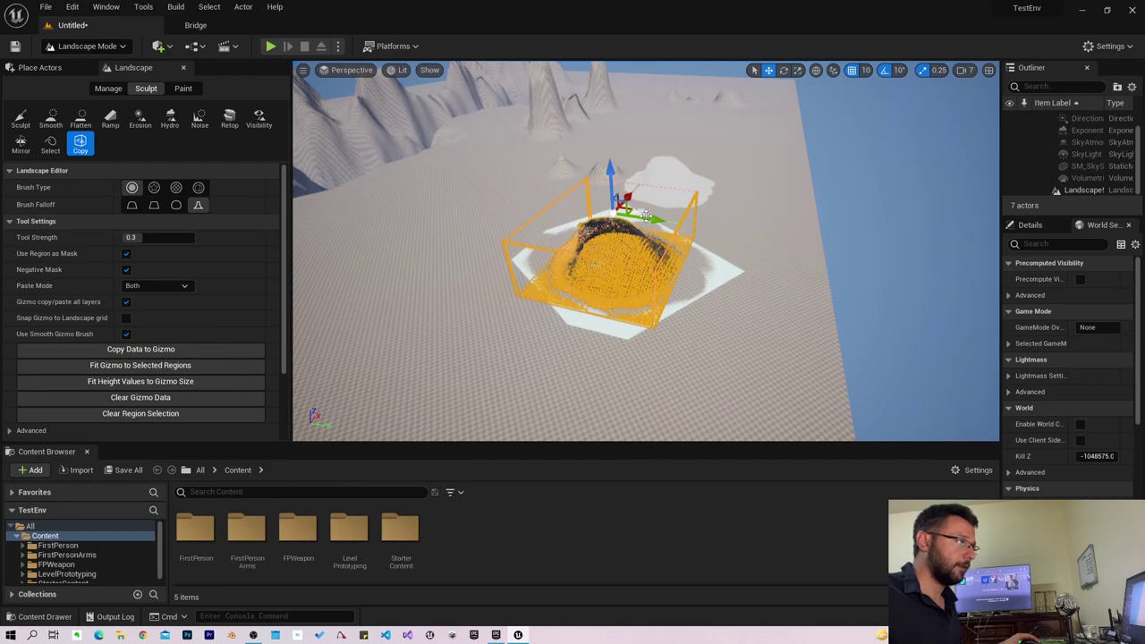
Move the copied hill to open ground, rotate it, scale it up greatly, and return to Sculpt.
left_click_drag(620, 219, 501, 215)
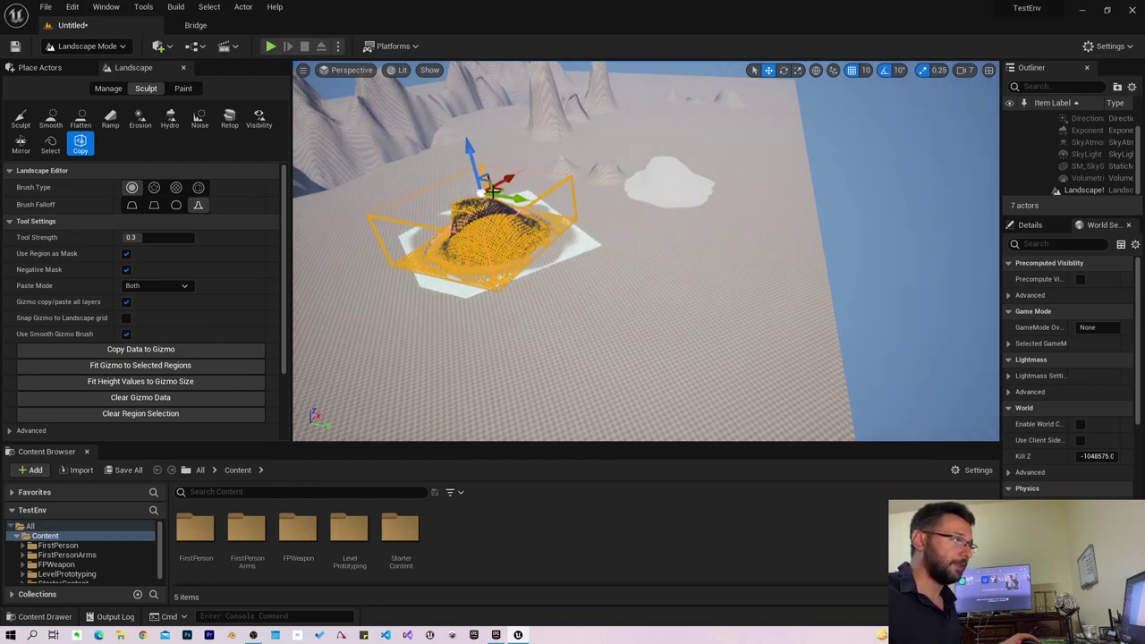
left_click_drag(523, 170, 604, 220)
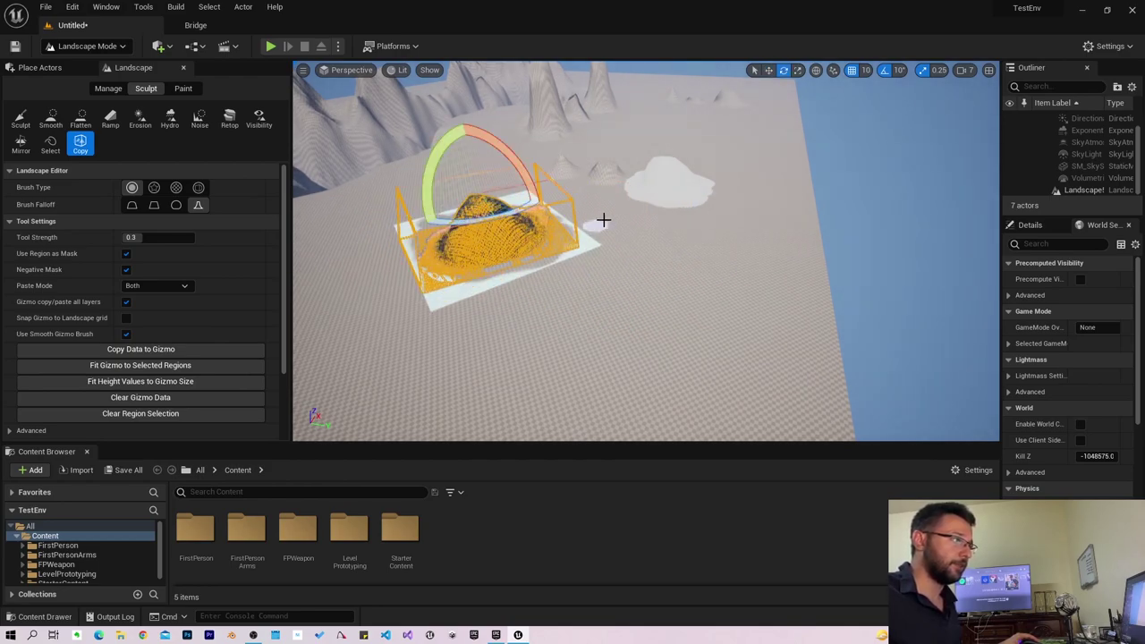
key("r")
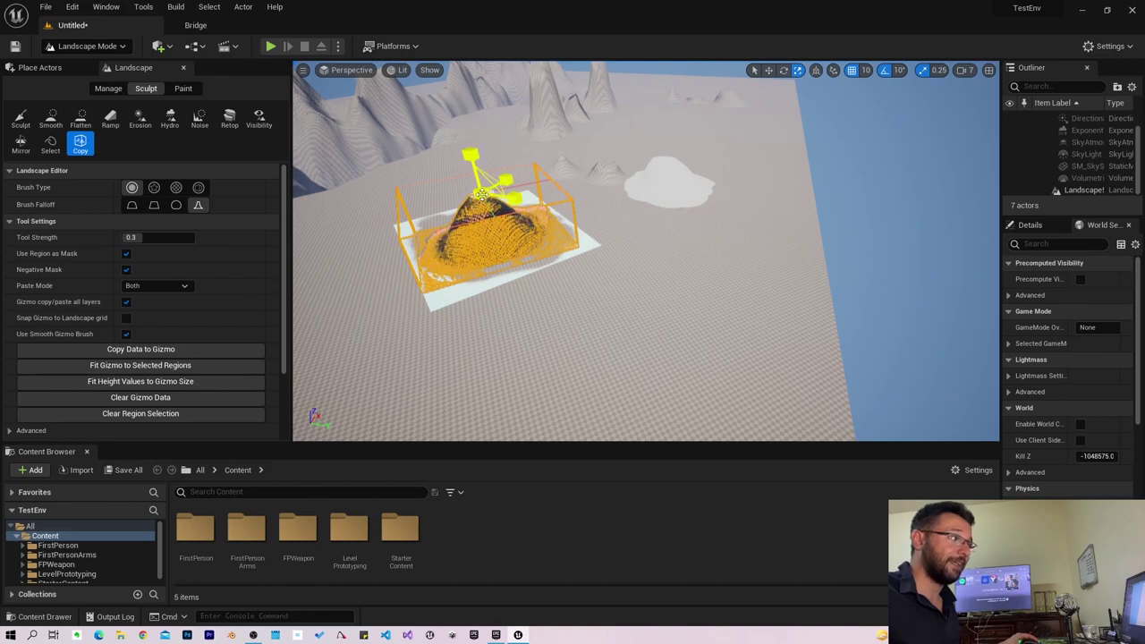
left_click_drag(482, 192, 476, 168)
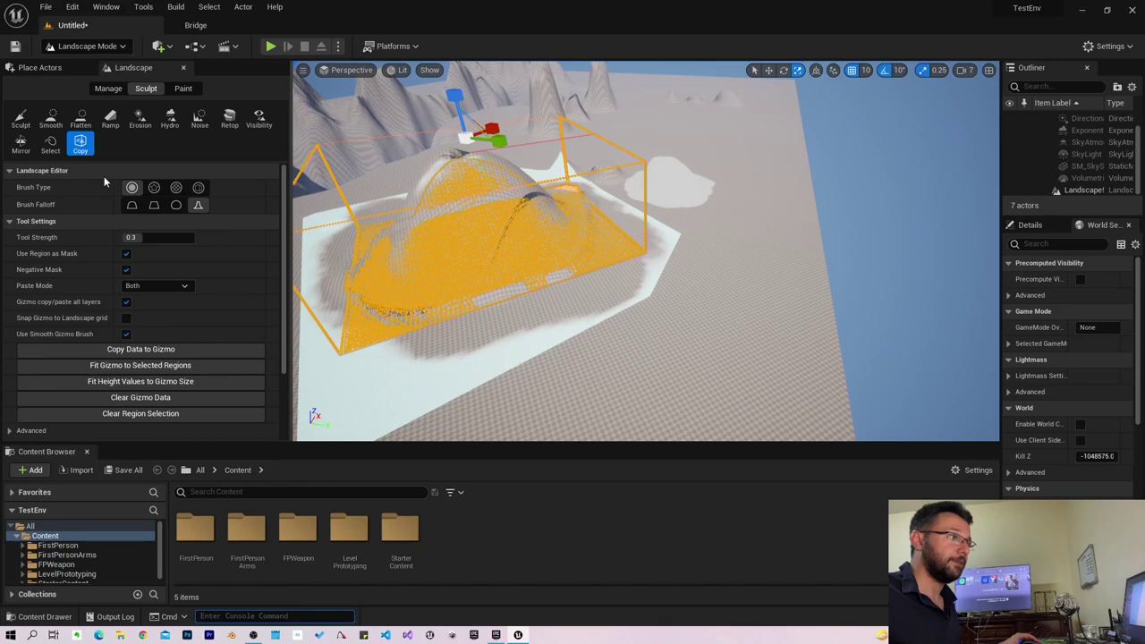
left_click(20, 119)
mouse_move(465, 268)
right_mouse_down()
mouse_move(626, 259)
mouse_move(450, 232)
mouse_move(644, 250)
mouse_move(598, 214)
right_mouse_up()
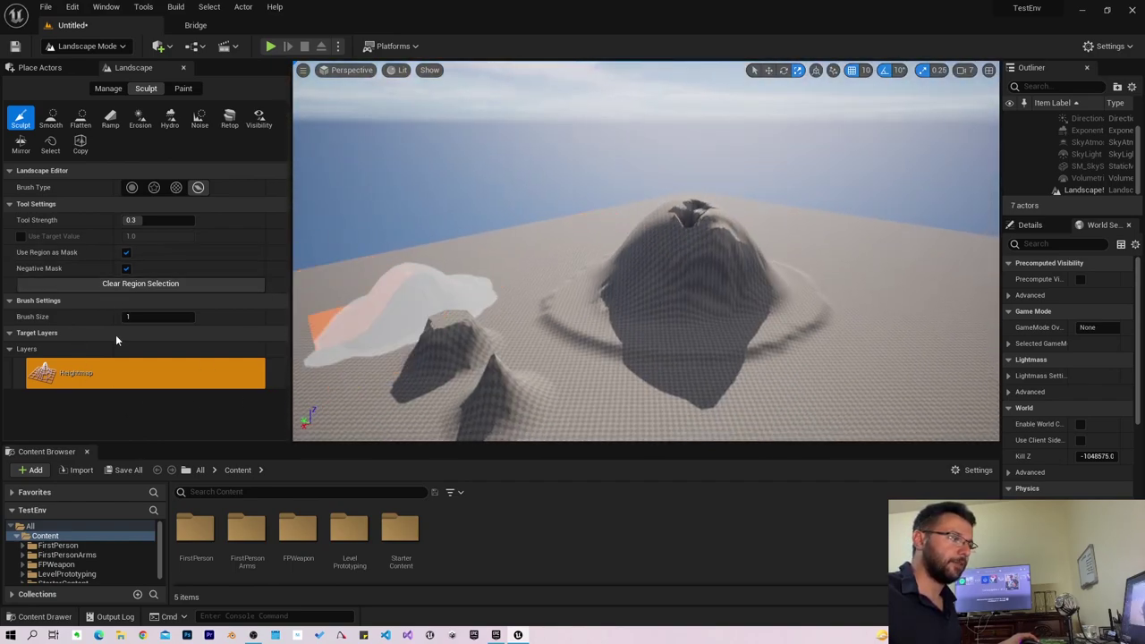
Clear the region selection, inspect the large new hill, and reselect the Select tool.
left_click(149, 283)
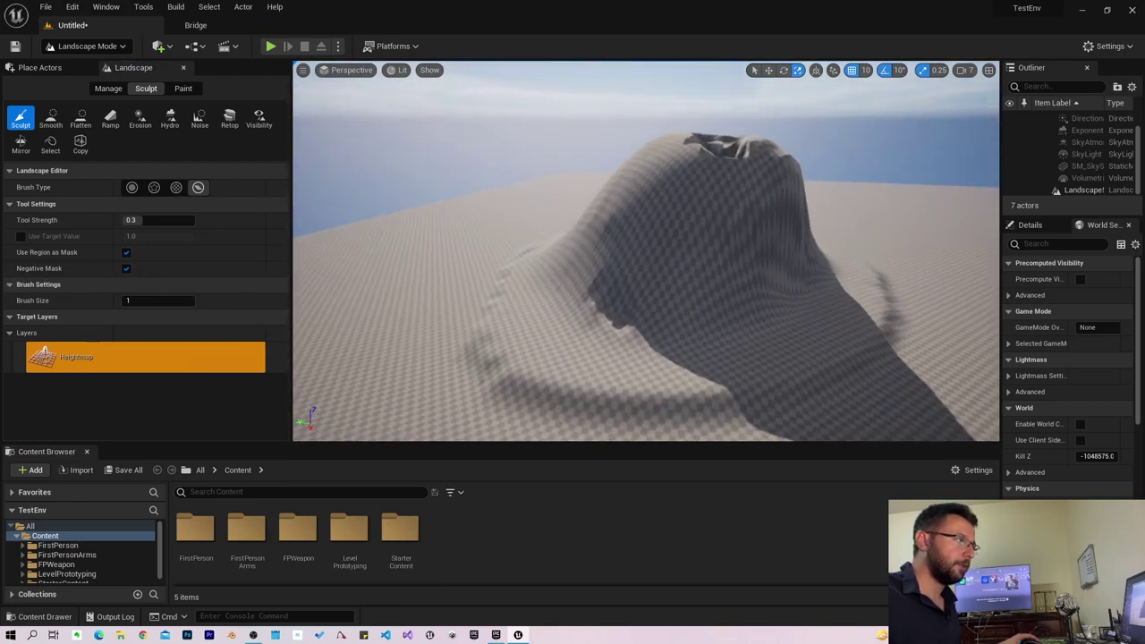
right_click_drag(599, 215, 598, 179)
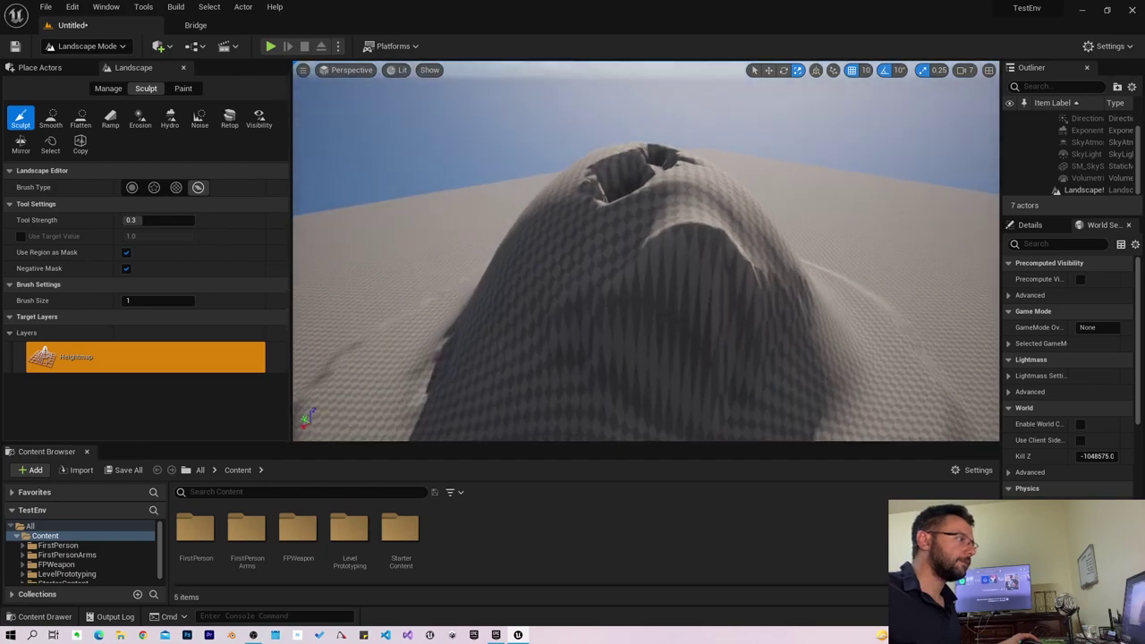
mouse_move(599, 179)
right_mouse_down()
mouse_move(418, 182)
mouse_move(445, 250)
mouse_move(580, 128)
right_mouse_up()
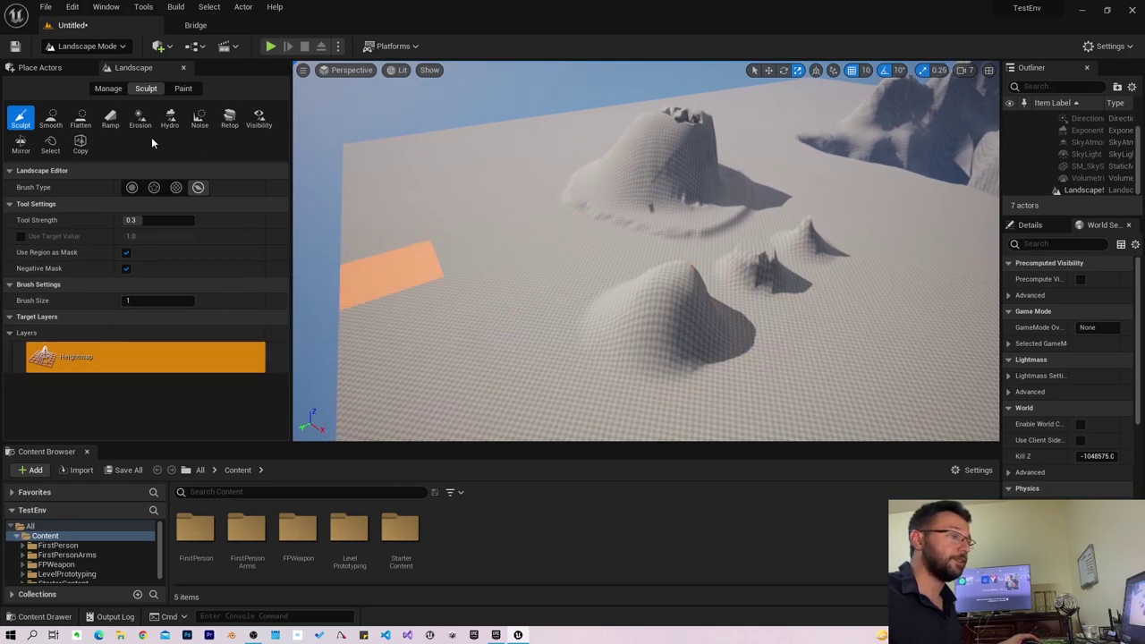
left_click(50, 145)
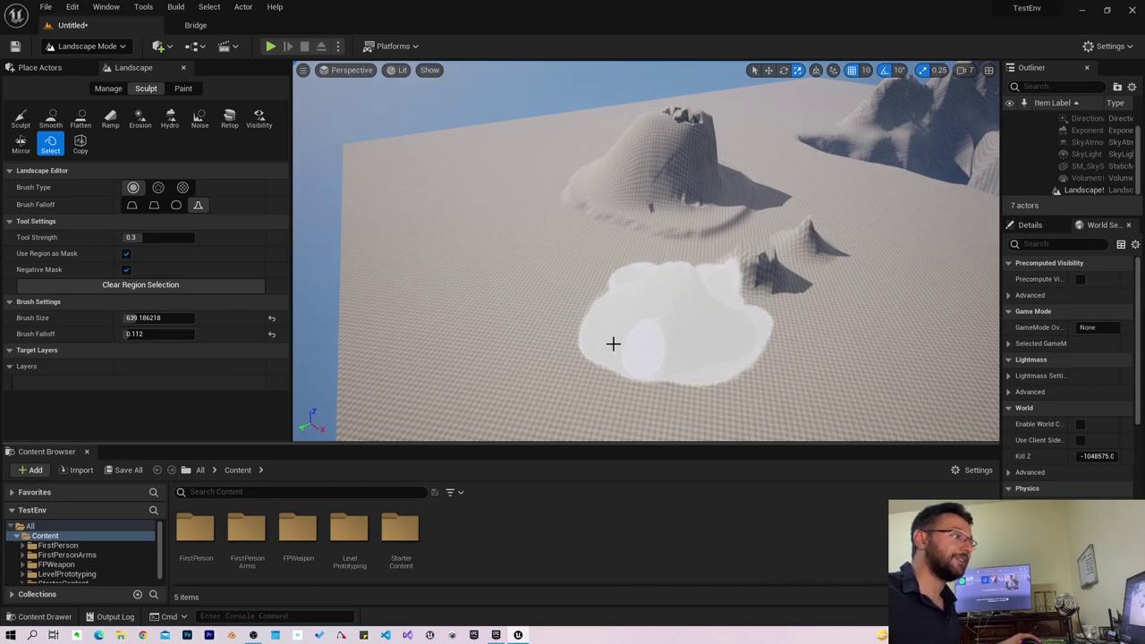
Capture the new region with the Copy tool and move the gizmo along the X axis.
right_click_drag(629, 298, 629, 299)
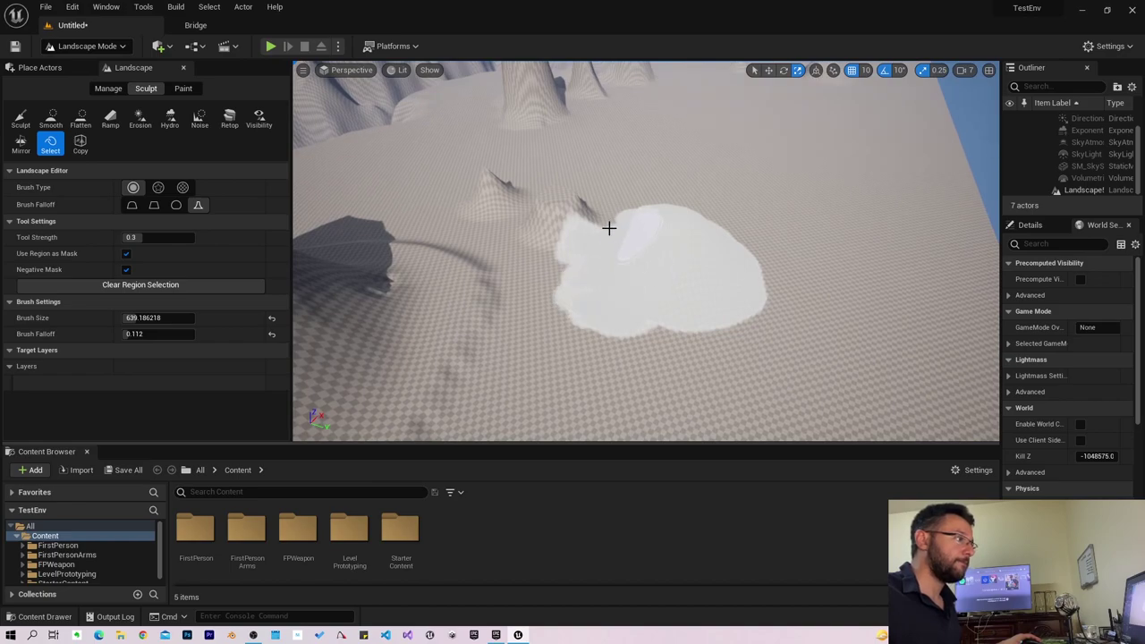
key("c")
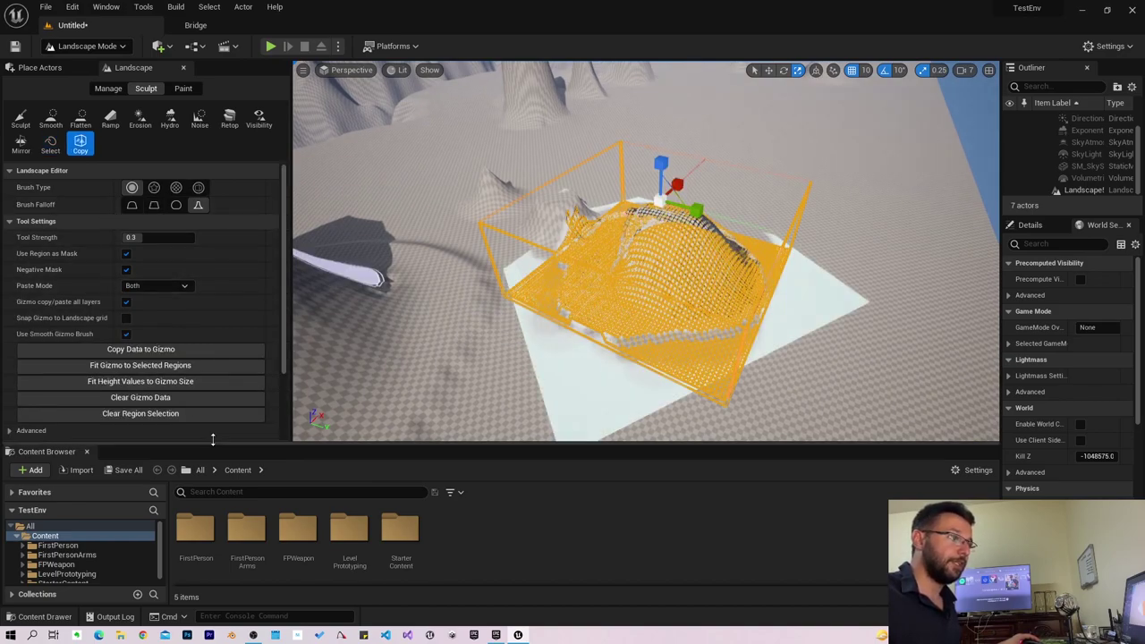
scroll(179, 327, "down", 3)
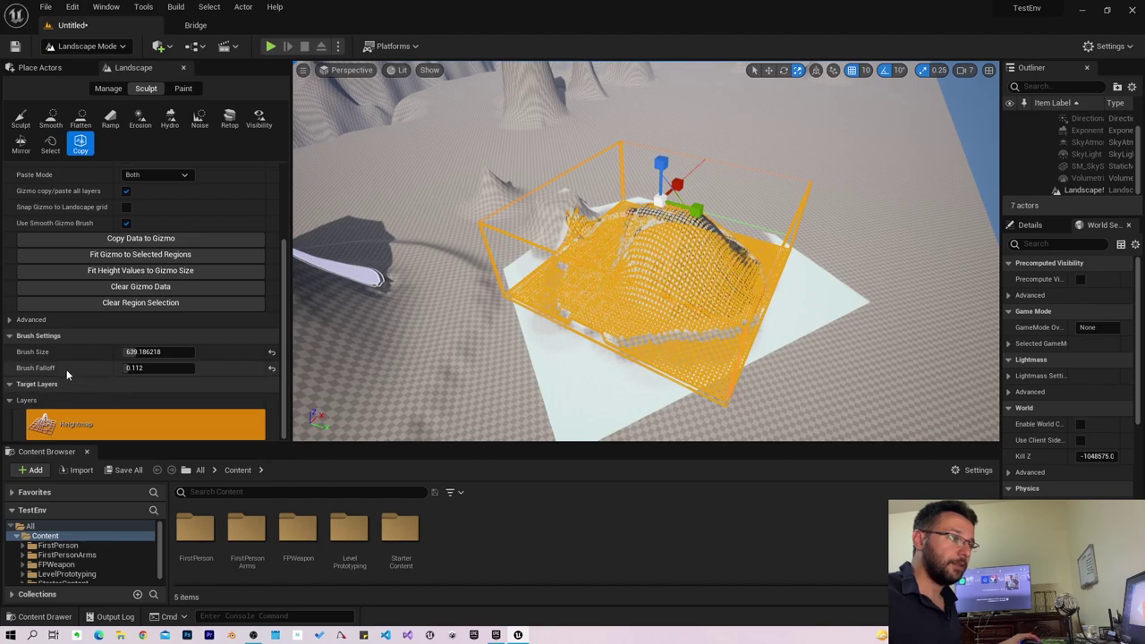
scroll(117, 357, "up", 3)
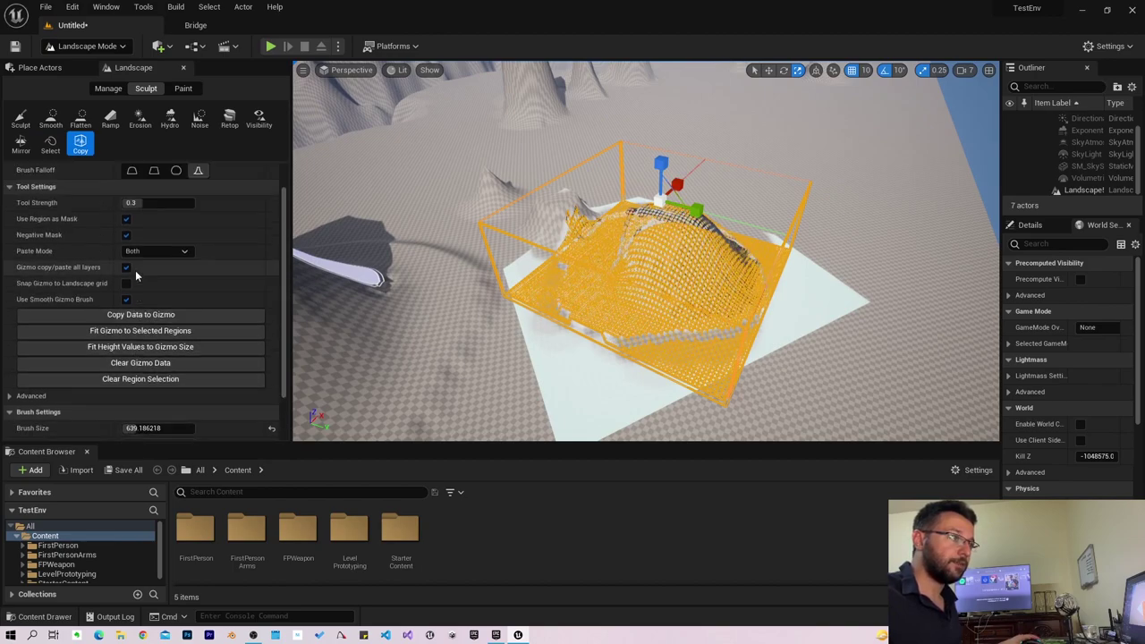
scroll(117, 357, "up", 2)
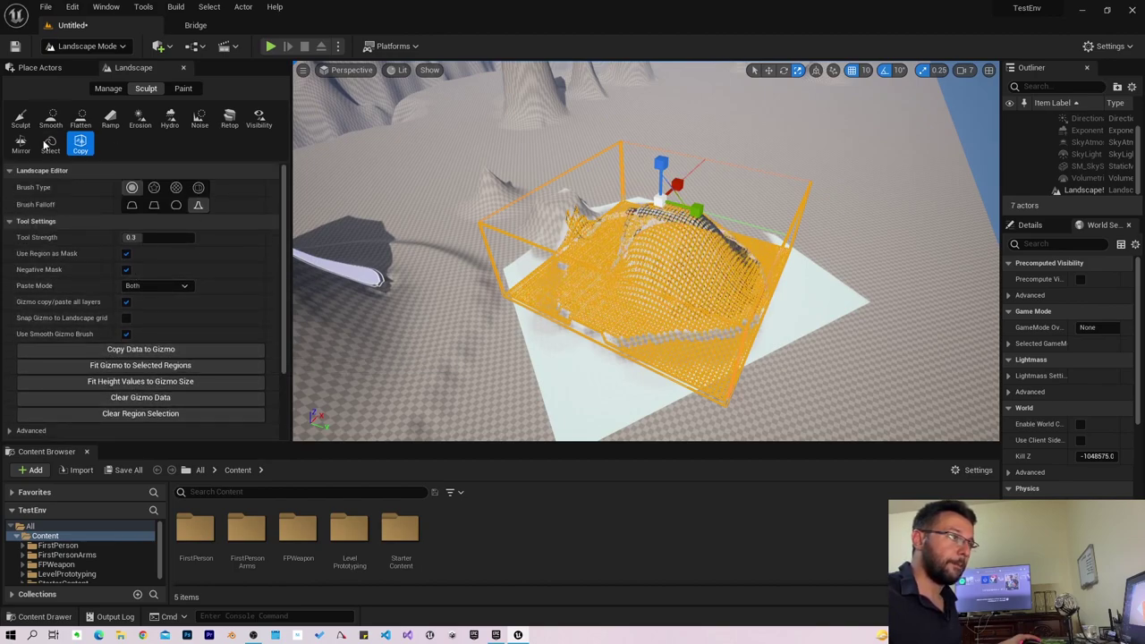
right_click_drag(712, 145, 733, 177)
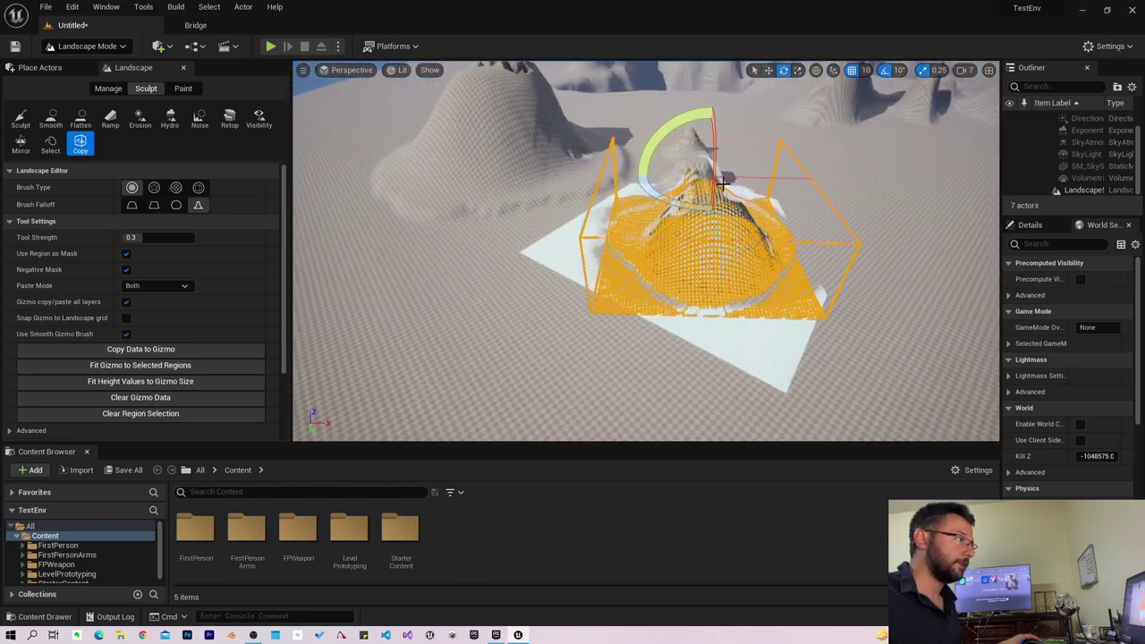
key("w")
left_click_drag(734, 177, 991, 179)
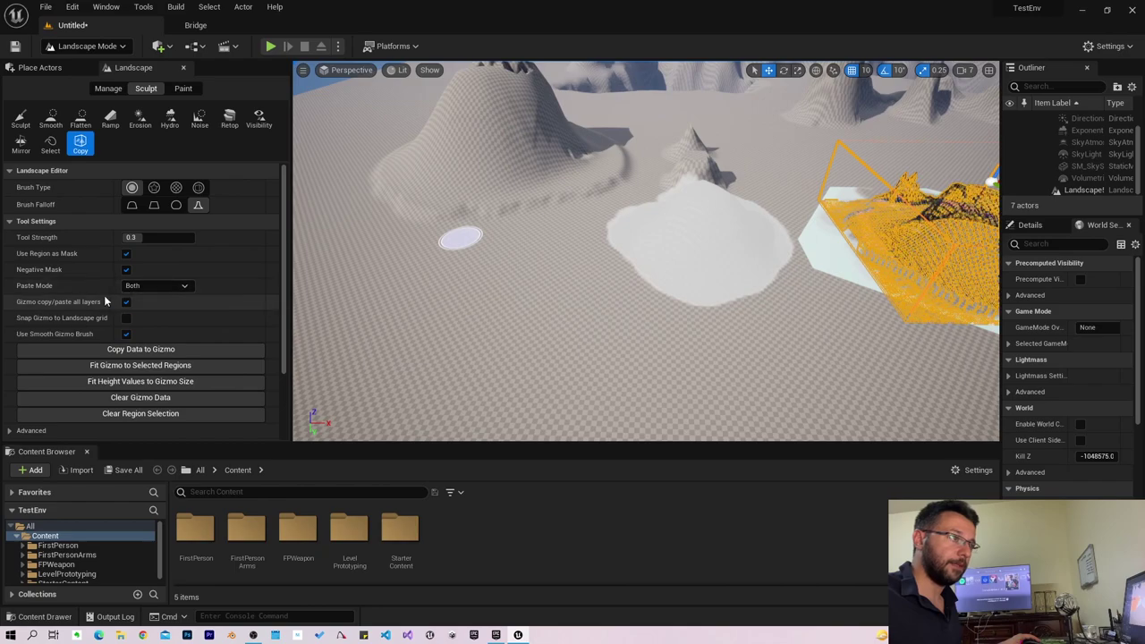
scroll(134, 344, "down", 2)
scroll(54, 335, "down", 1)
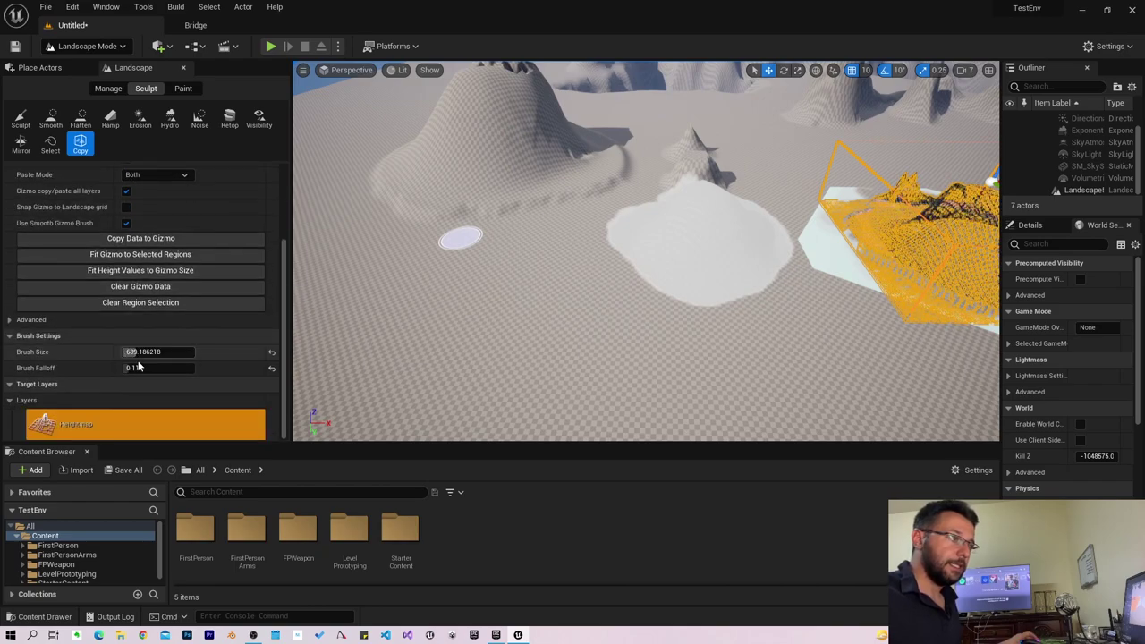
Adjust the advanced and target layer options, frame the gizmo over the mound, and set Brush Falloff to 0.0.
left_click(34, 321)
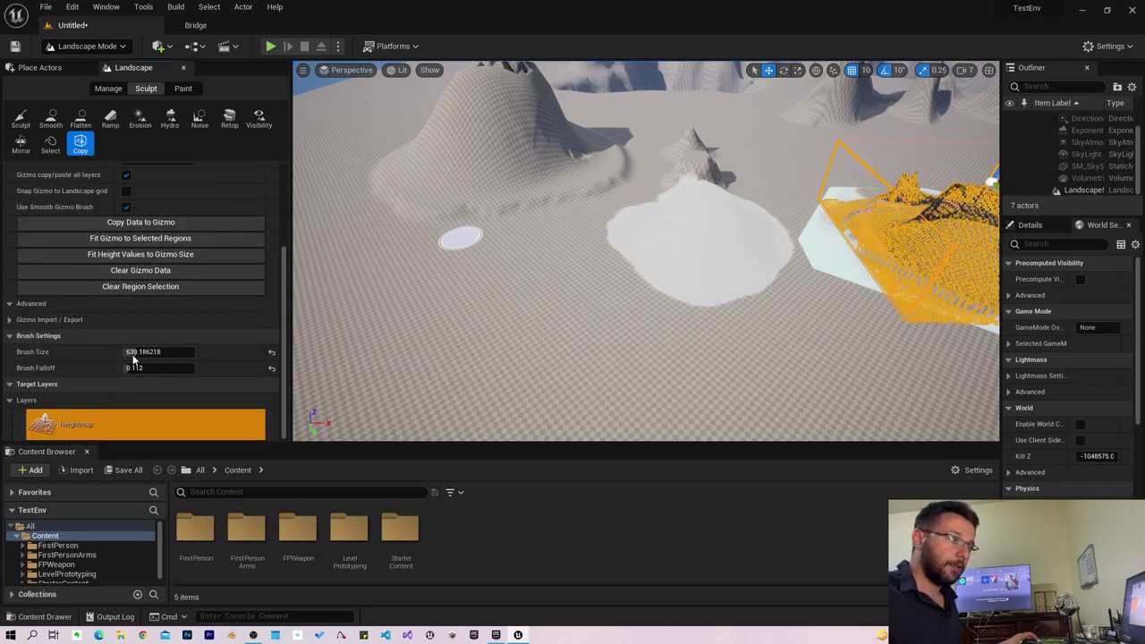
left_click(9, 384)
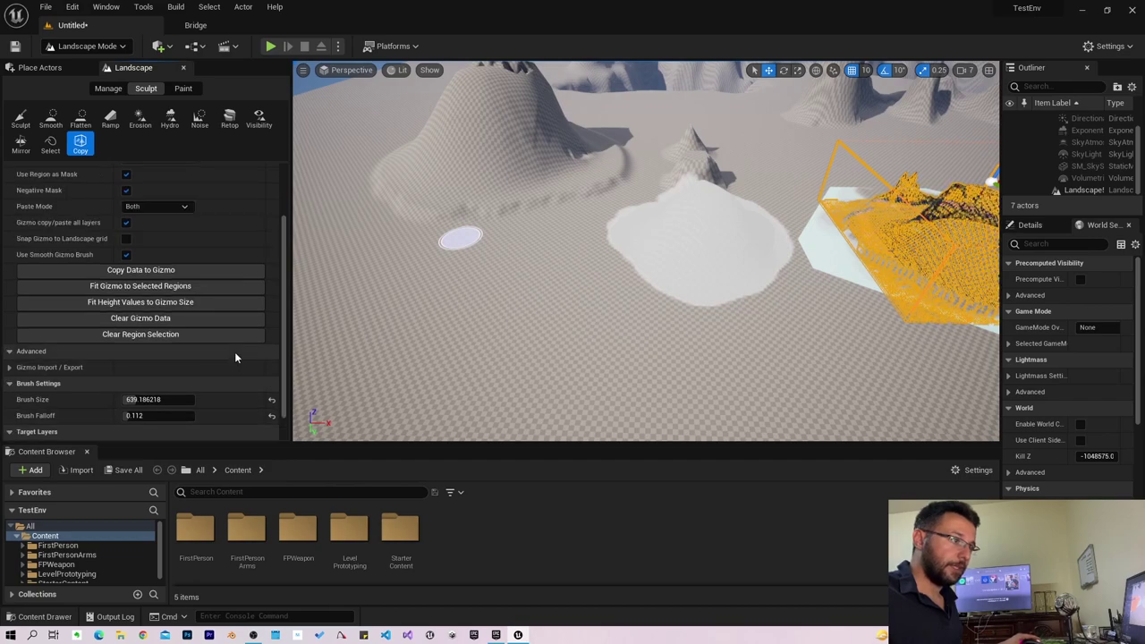
left_click(11, 432)
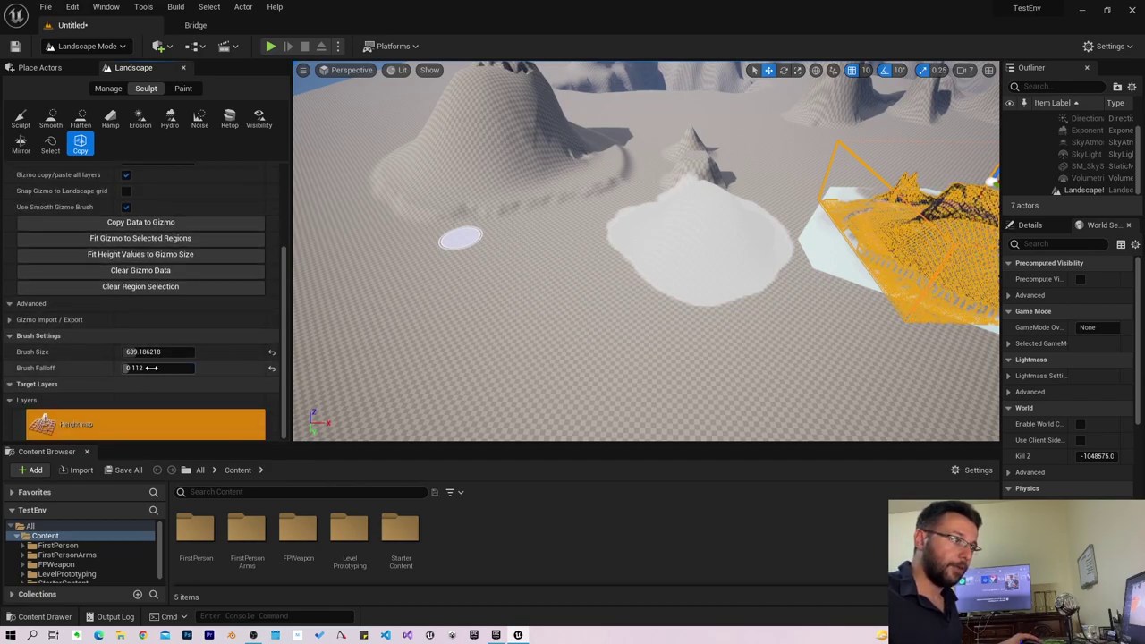
right_click_drag(478, 248, 478, 247)
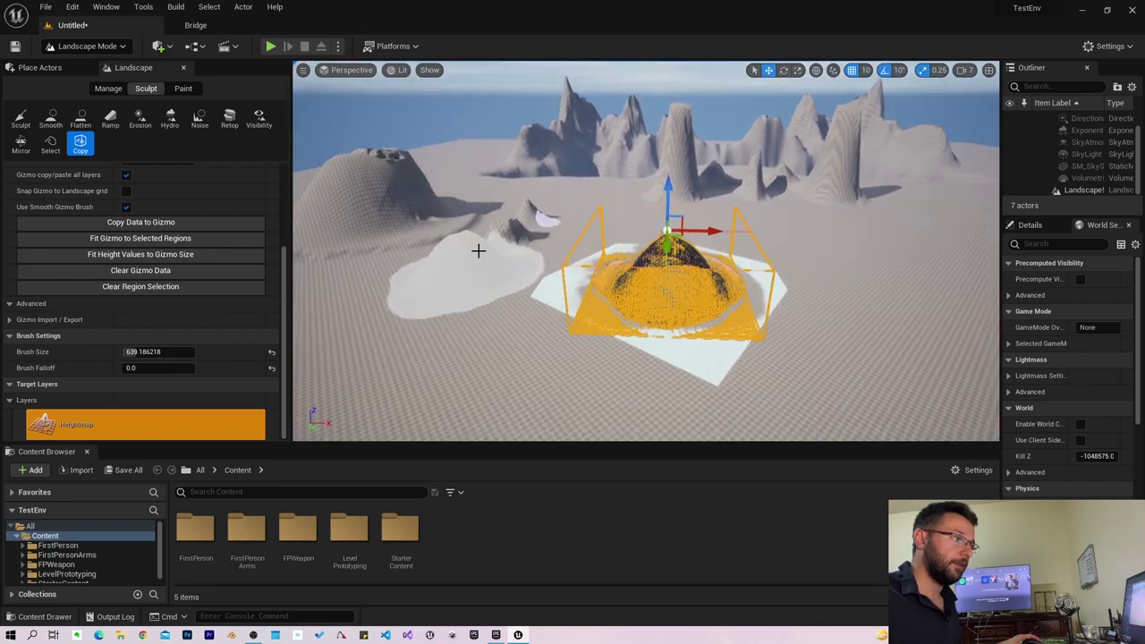
scroll(155, 248, "up", 5)
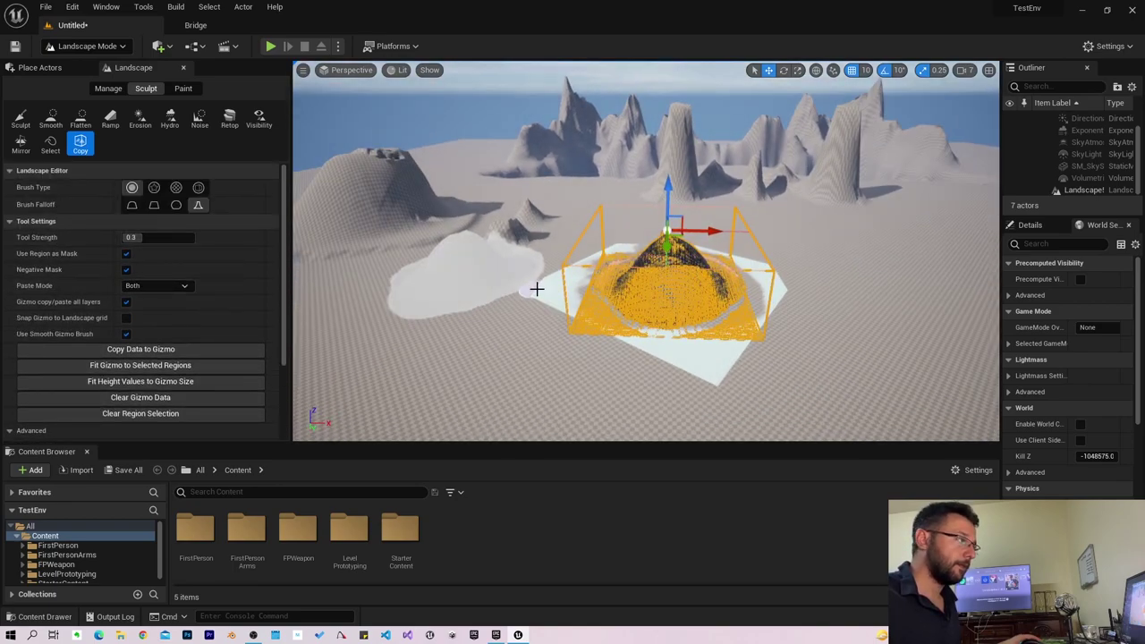
left_click(131, 204)
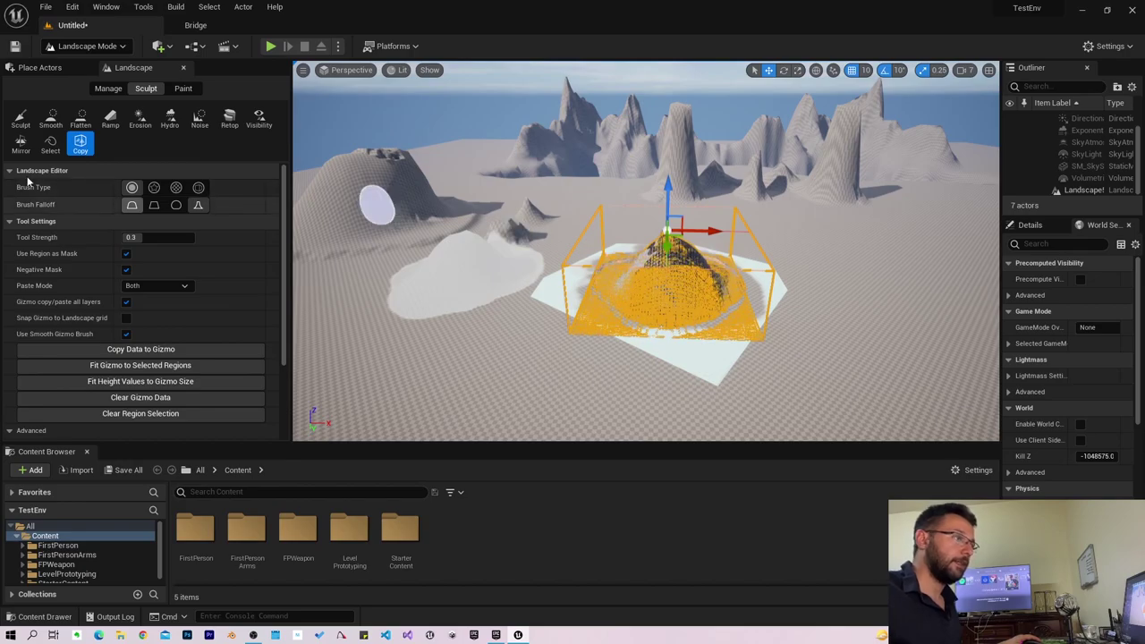
Switch to Sculpt, clear the region selection, fly to the big mound, and choose the Circle brush.
left_click(20, 120)
mouse_move(644, 251)
right_mouse_down()
mouse_move(680, 260)
mouse_move(677, 319)
right_mouse_up()
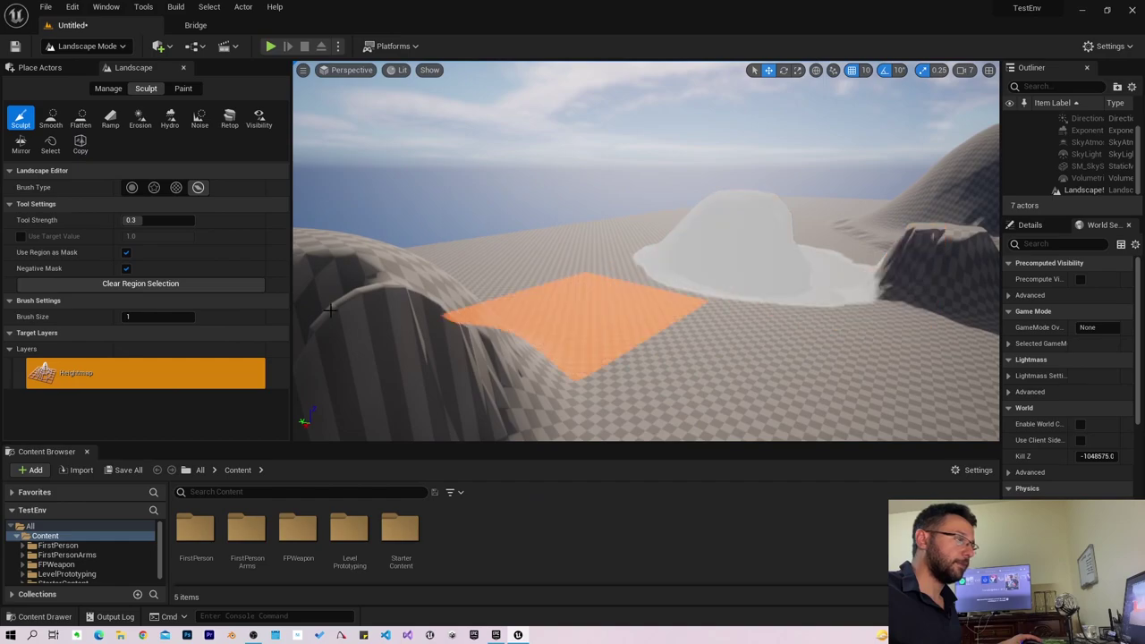
left_click(139, 284)
mouse_move(572, 268)
right_mouse_down()
mouse_move(590, 277)
mouse_move(572, 269)
mouse_move(591, 259)
mouse_move(499, 342)
right_mouse_up()
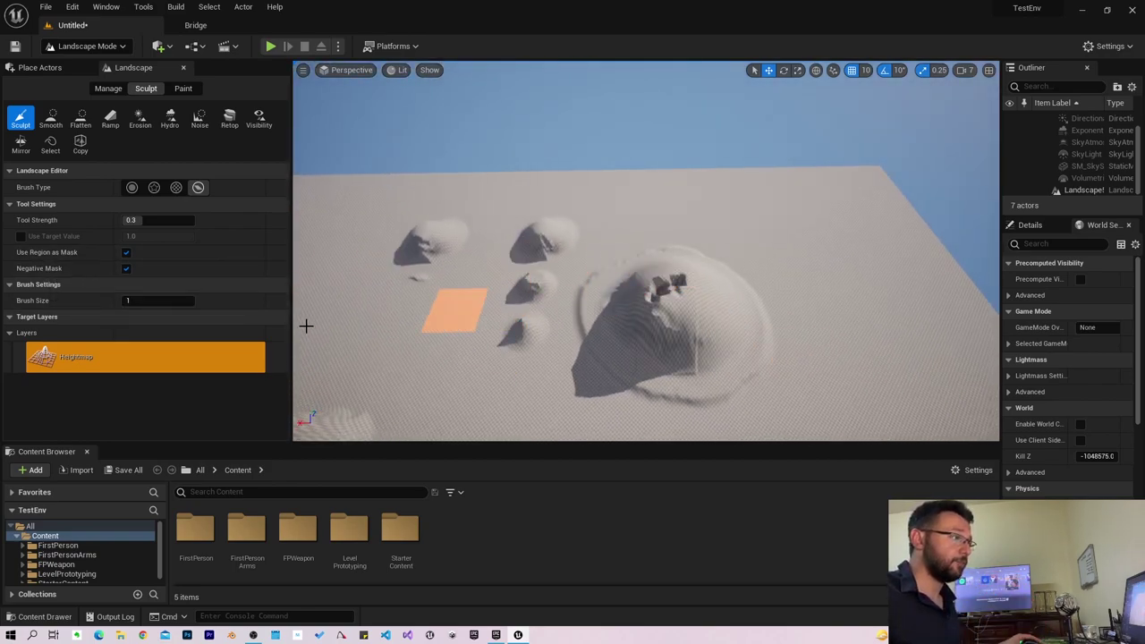
right_click_drag(593, 294, 593, 294)
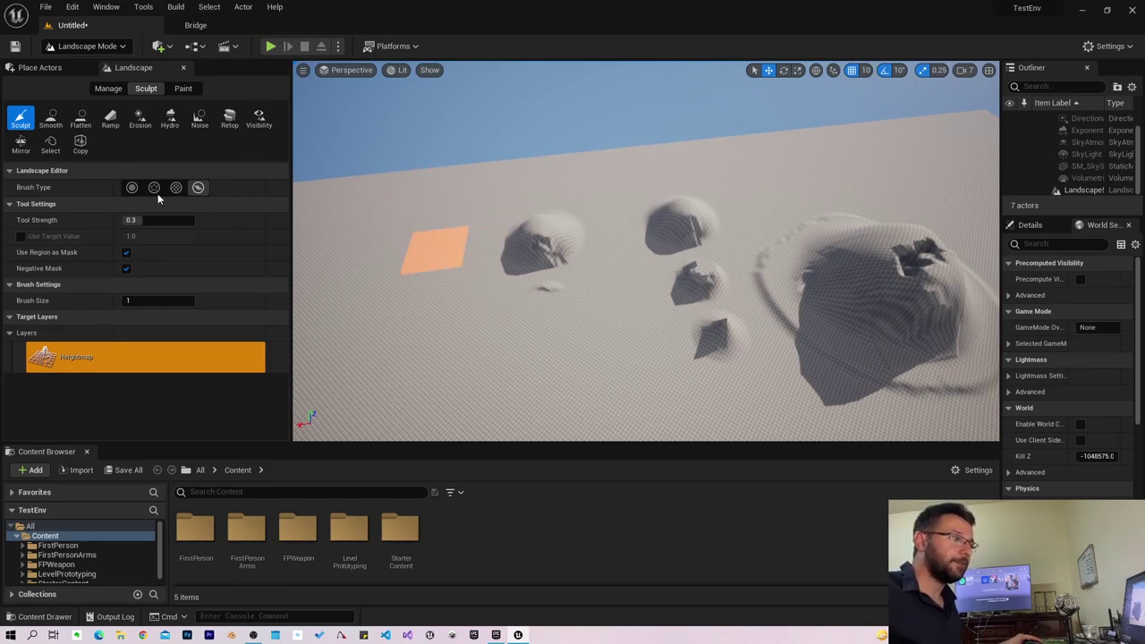
left_click(19, 119)
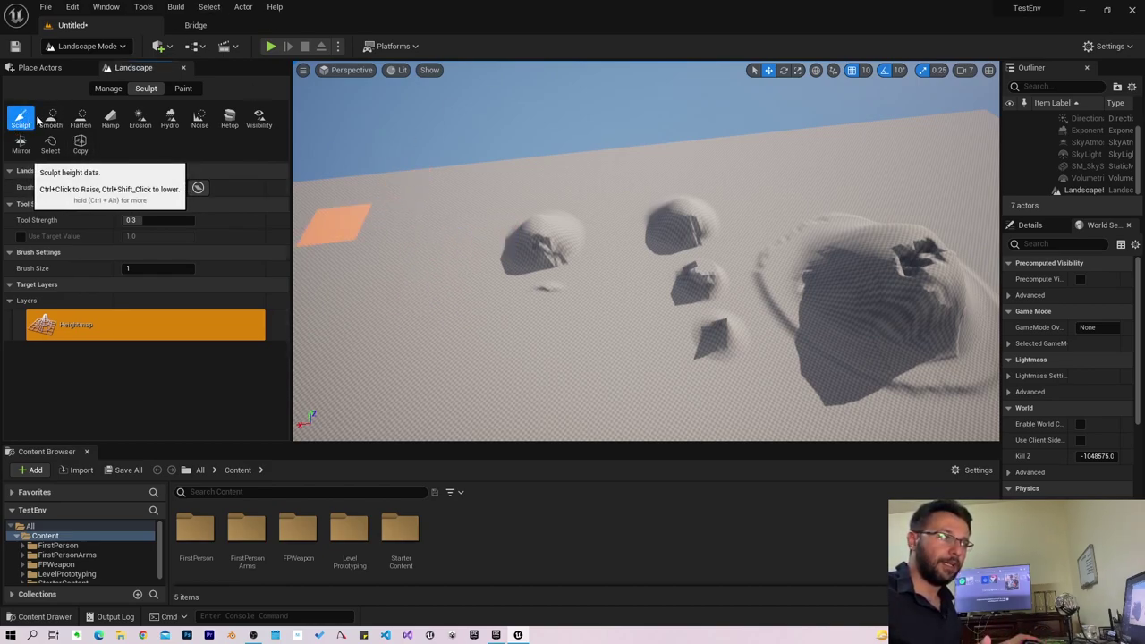
left_click(132, 187)
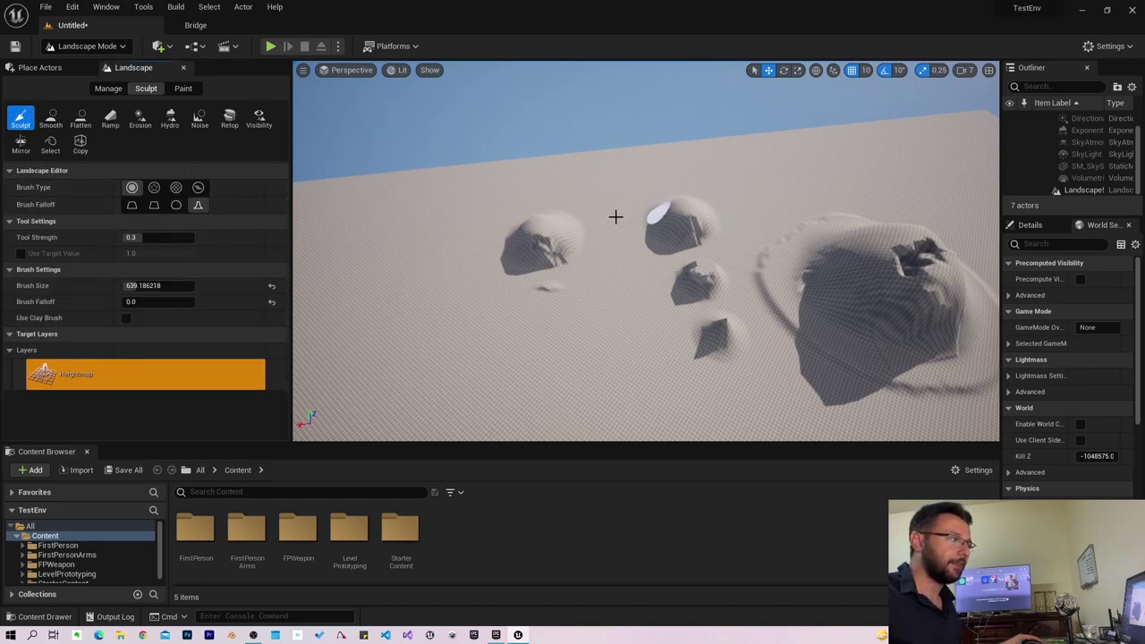
Set the Sculpt brush to Alpha with texture T_Brick_Clay_Beveled_D and Brush Size about 4243.
left_click(155, 188)
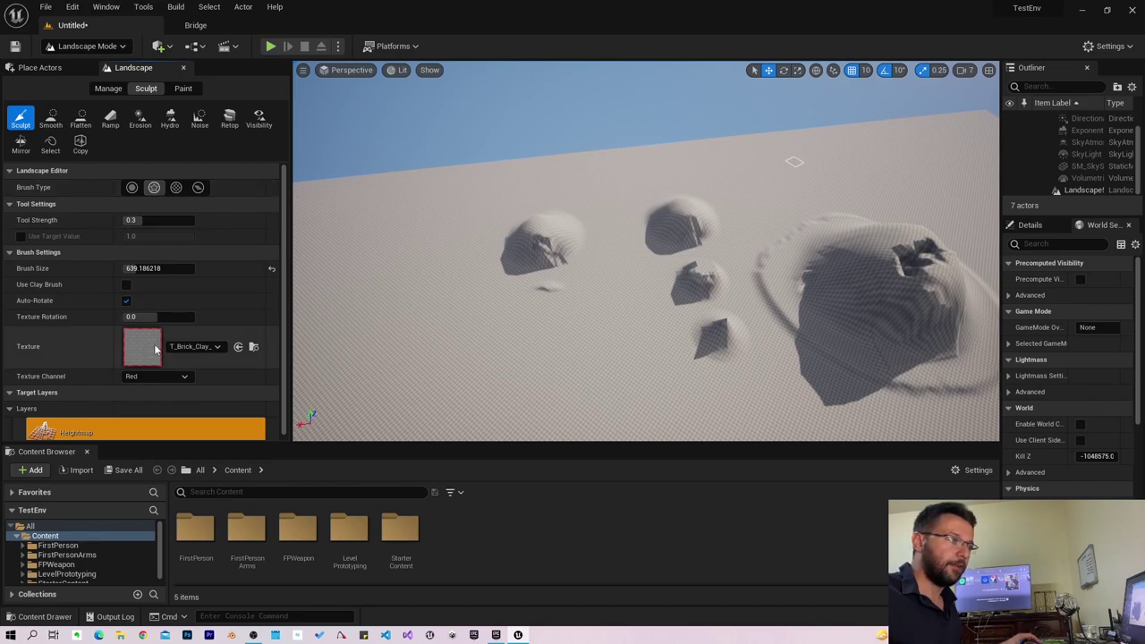
left_click(192, 346)
left_click(243, 184)
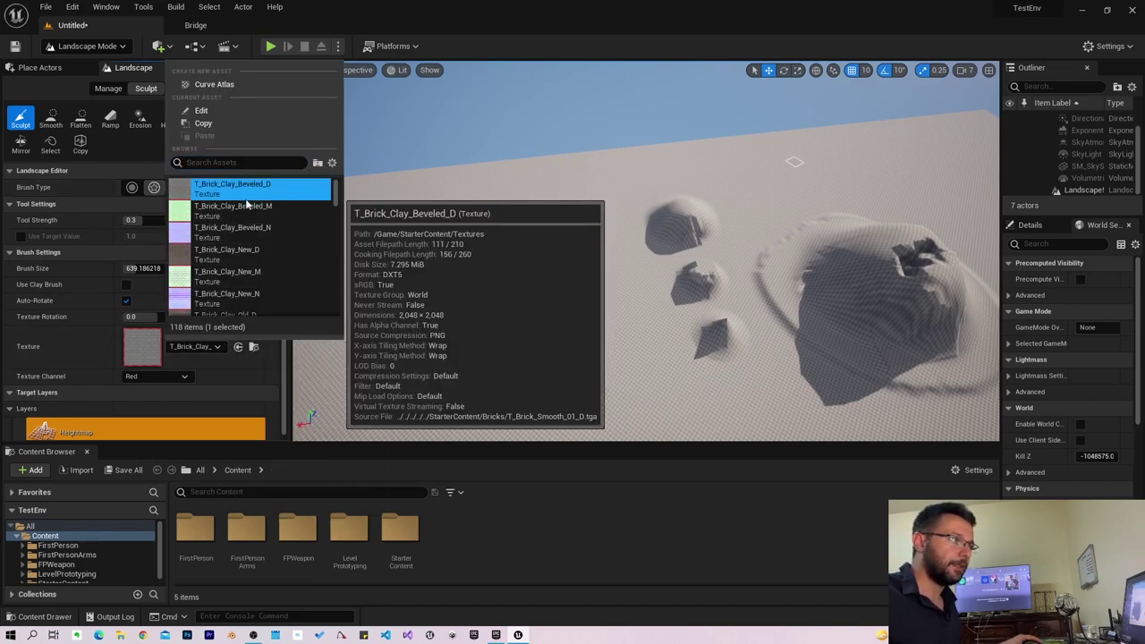
right_click_drag(560, 217, 626, 224)
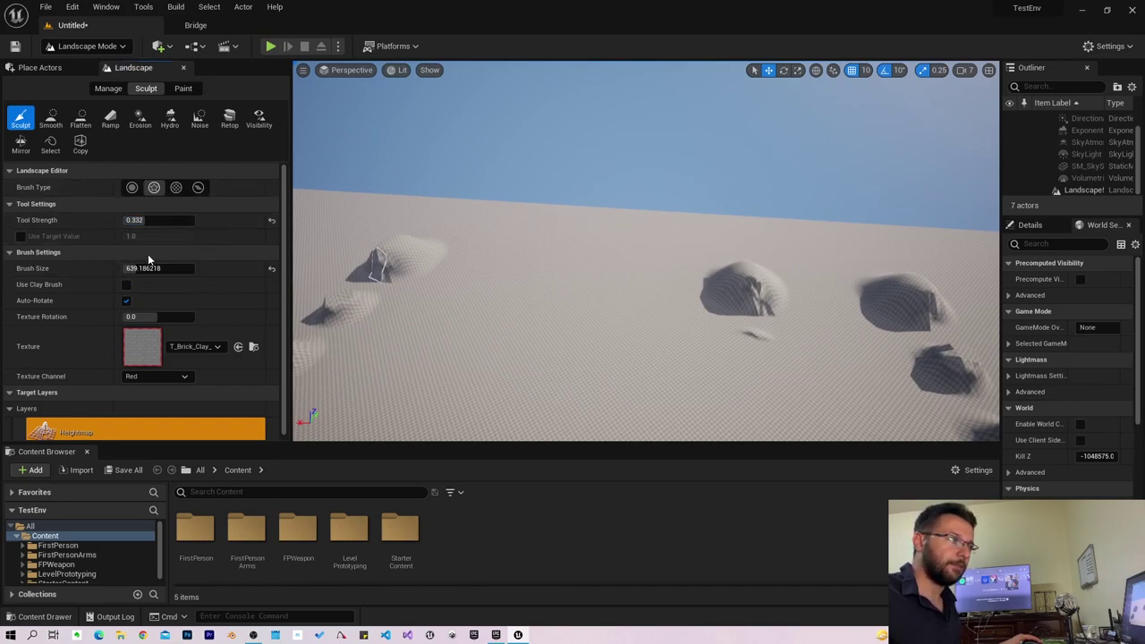
scroll(187, 358, "down", 1)
scroll(37, 384, "up", 1)
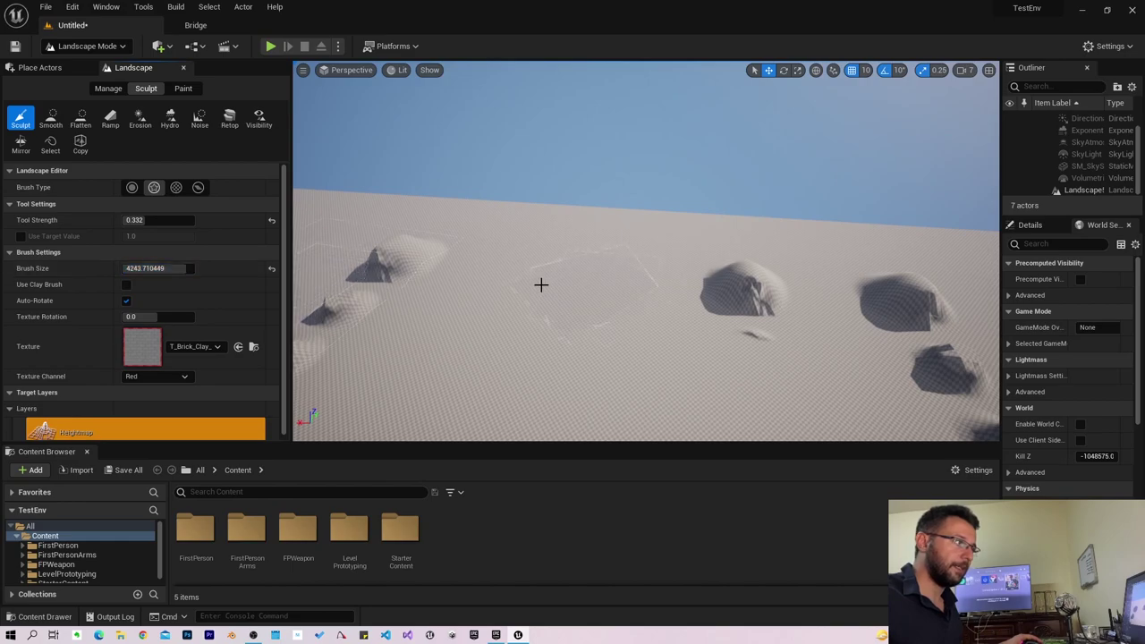
Raise rough brick-textured streaks and a ridge down and left of the mound.
right_click_drag(540, 285, 540, 284)
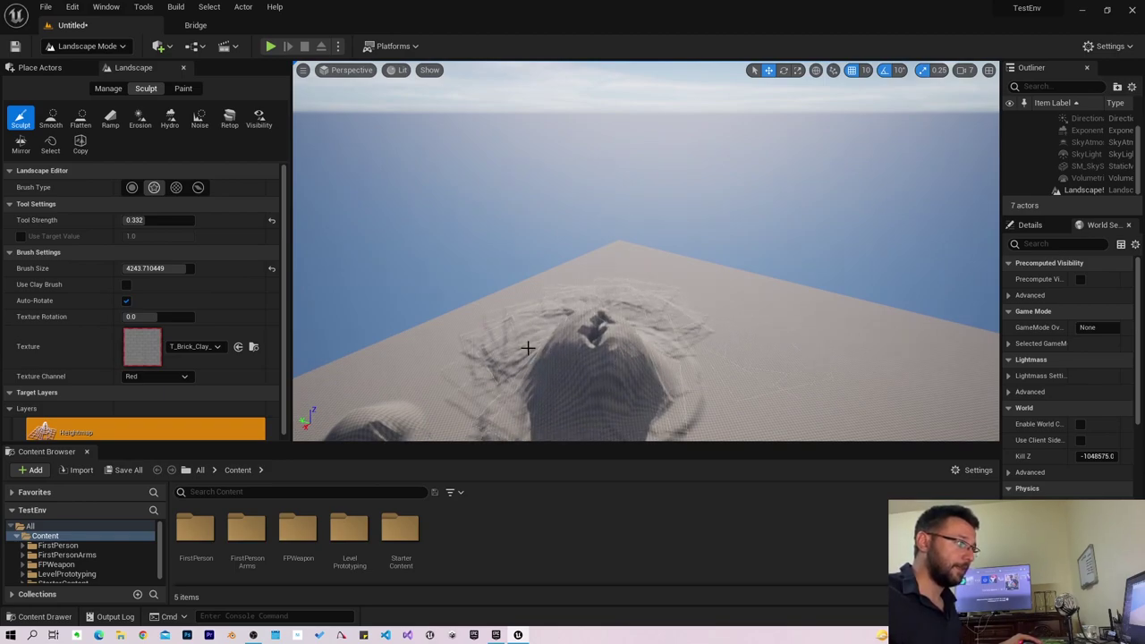
left_click_drag(511, 325, 479, 372)
left_click_drag(578, 335, 502, 430)
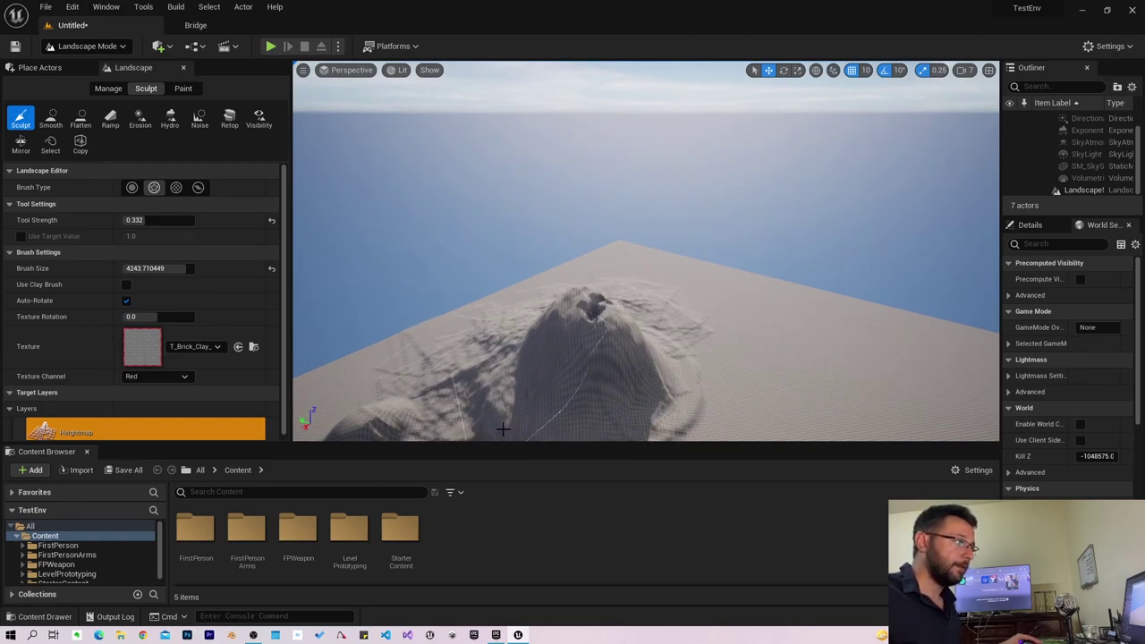
left_click(195, 347)
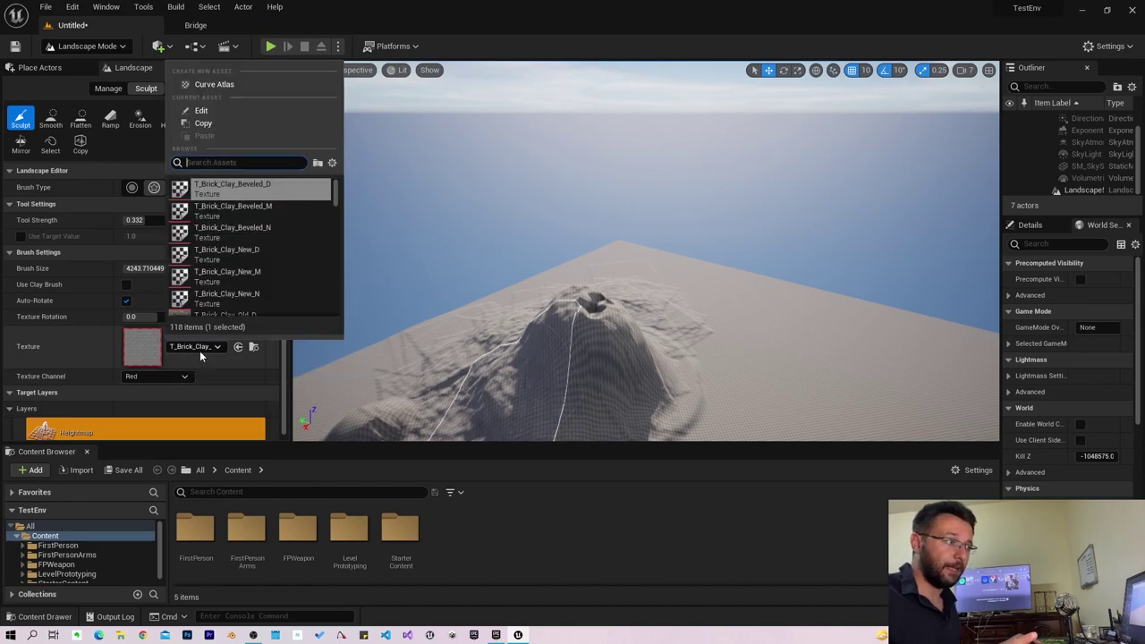
left_click_drag(527, 312, 550, 358)
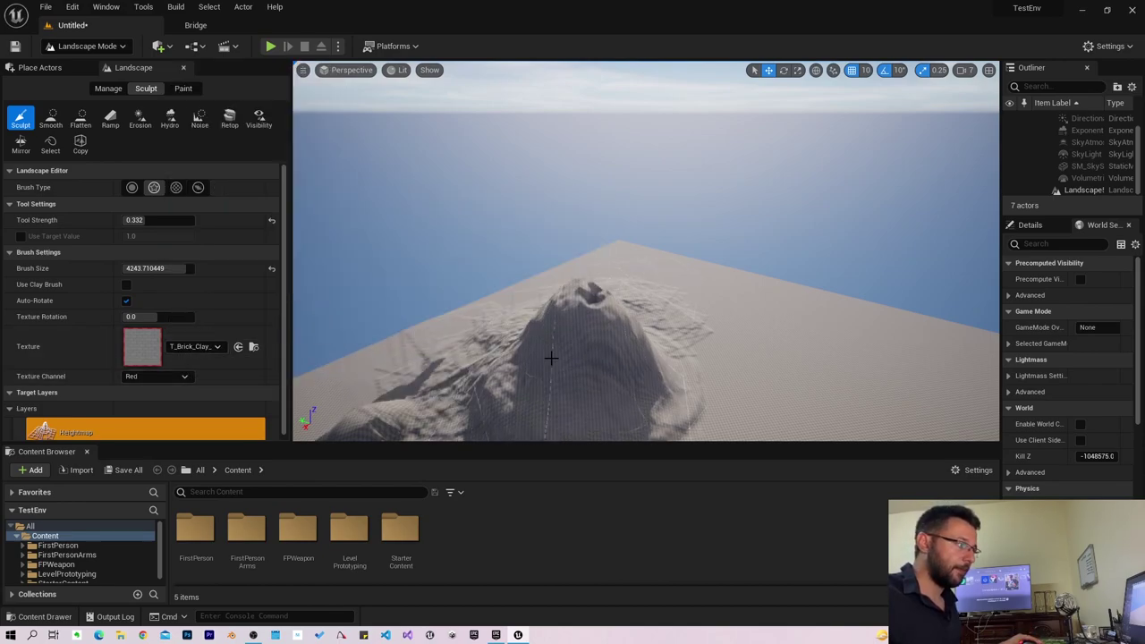
left_click_drag(410, 394, 435, 391)
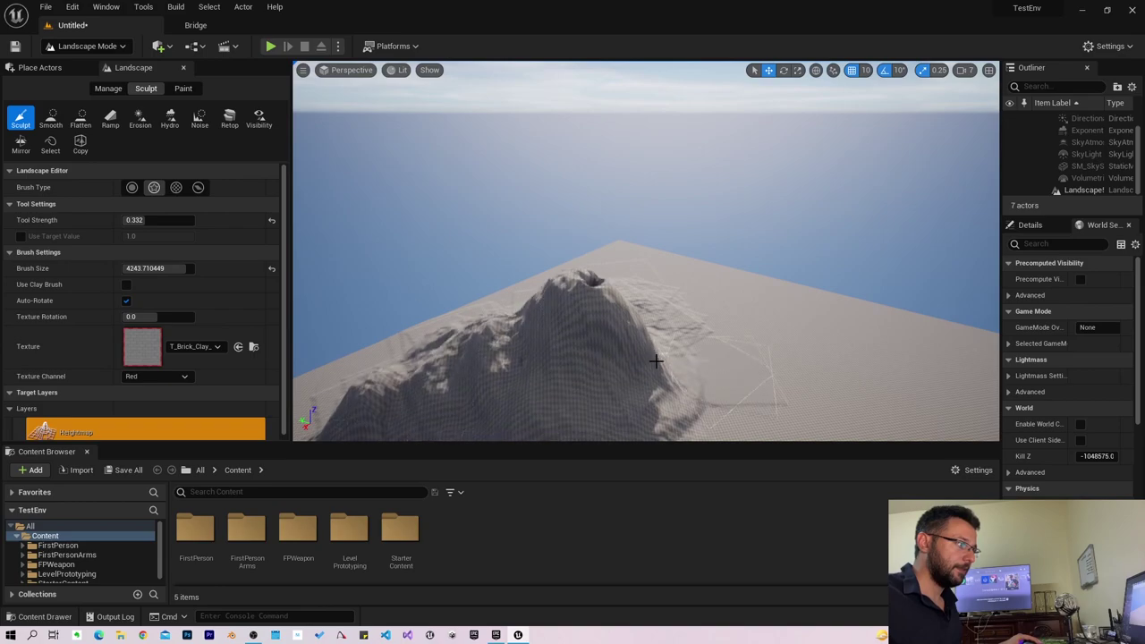
Raise a new mound on the right and build the range's left flank rougher and higher.
left_click_drag(854, 395, 716, 342)
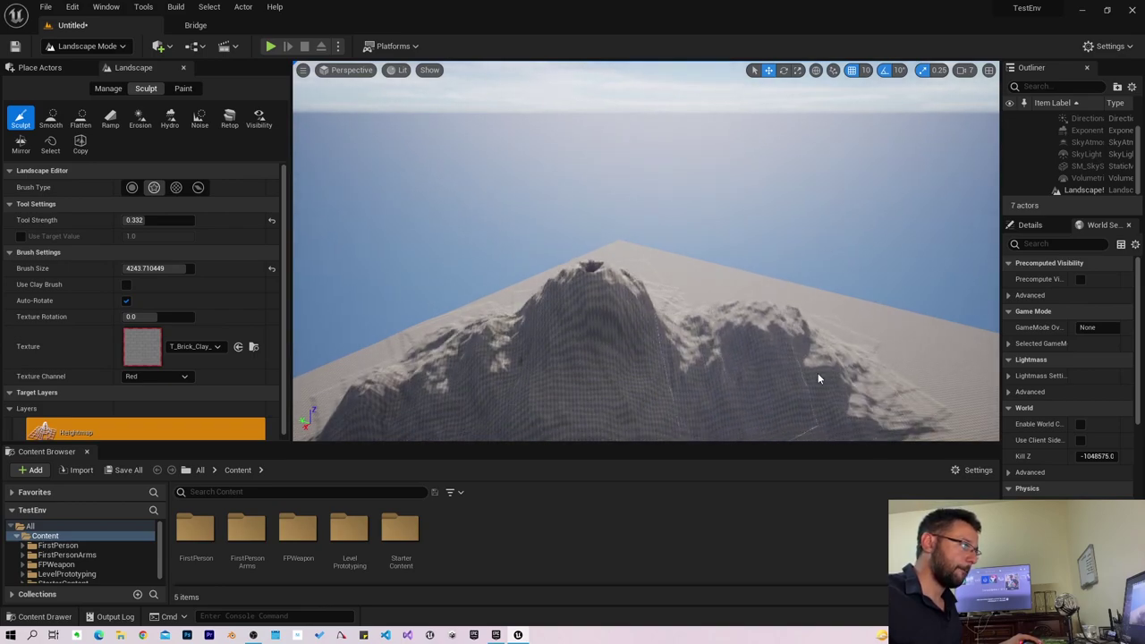
right_click_drag(818, 373, 843, 350)
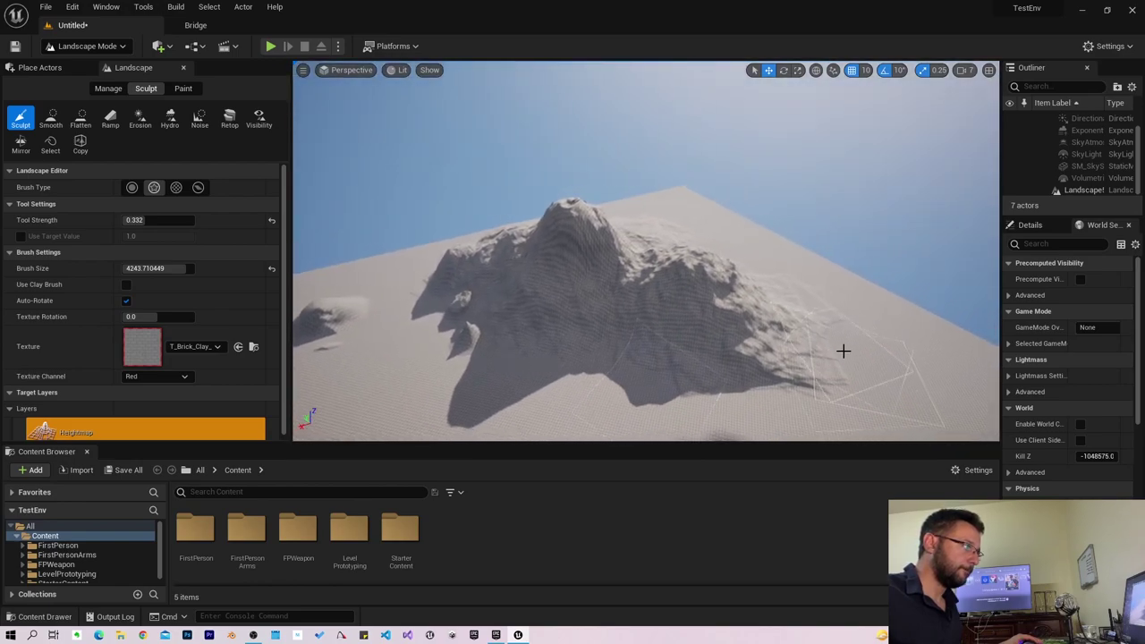
left_click_drag(550, 283, 437, 295)
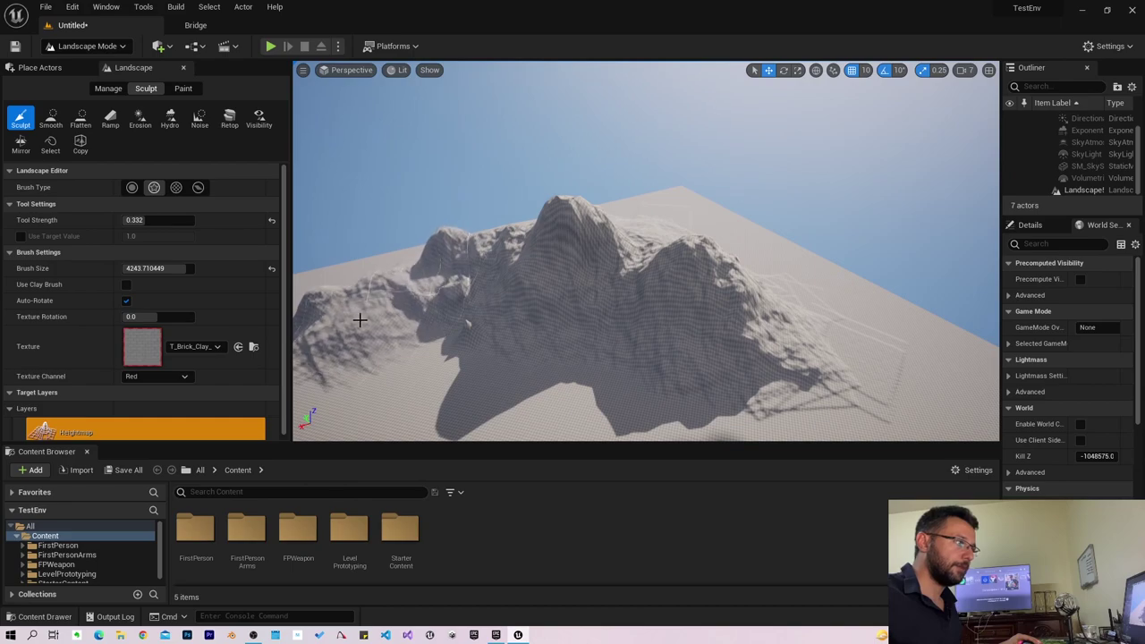
left_click_drag(417, 304, 477, 325)
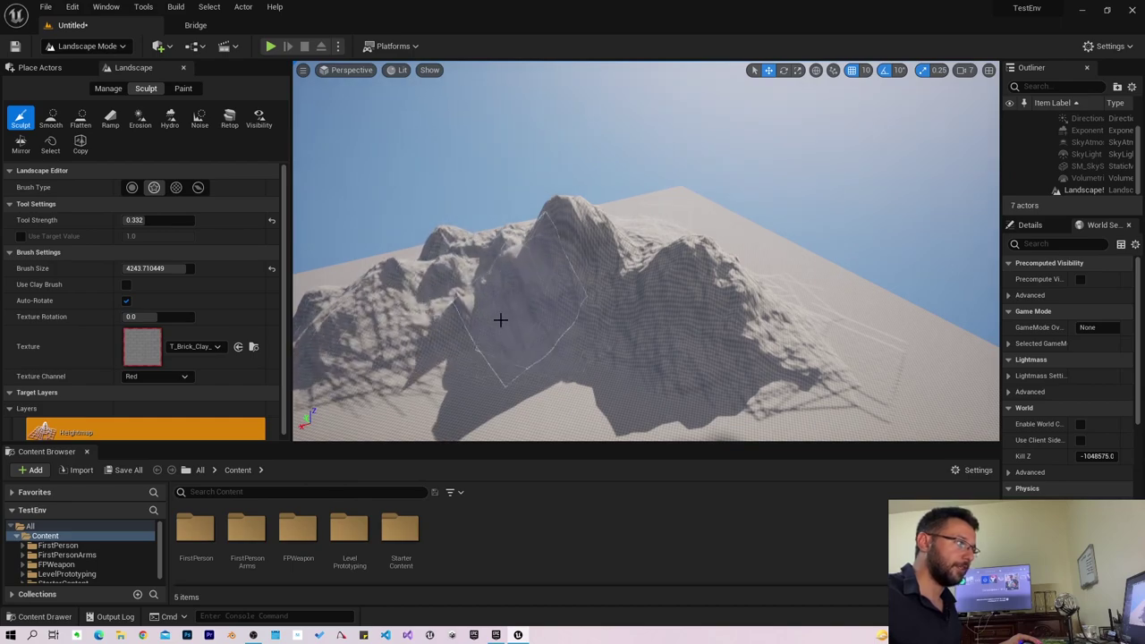
left_click_drag(367, 312, 327, 307)
mouse_move(327, 306)
right_mouse_down()
mouse_move(572, 295)
mouse_move(504, 255)
right_mouse_up()
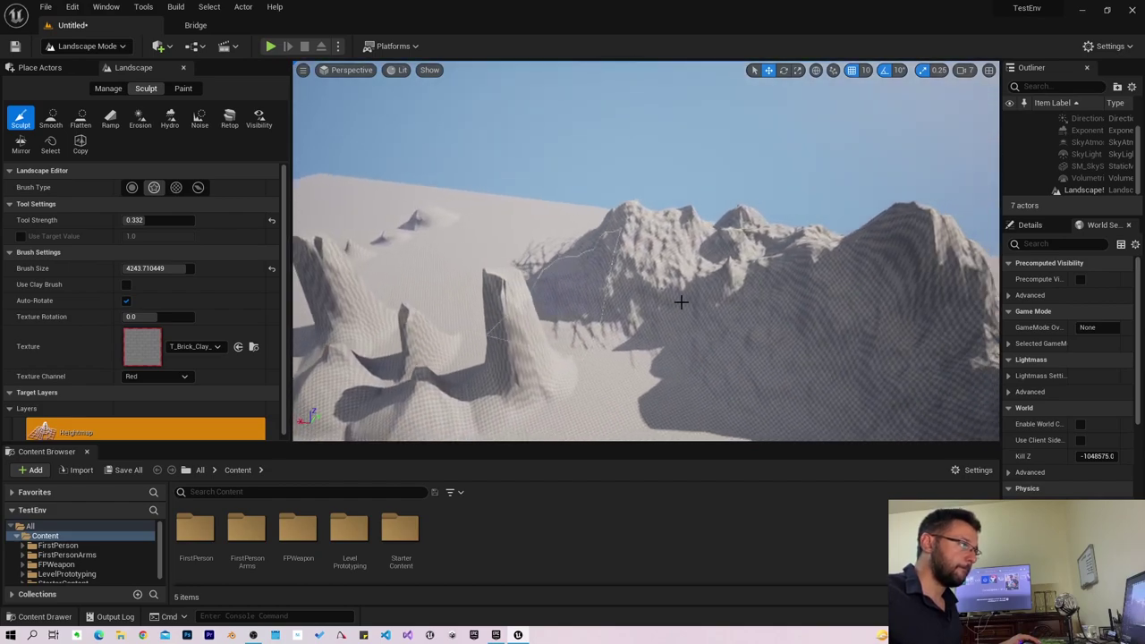
Try a circle-brush sculpt on flat ground, undo it twice, and return to the brick alpha brush.
left_click(132, 187)
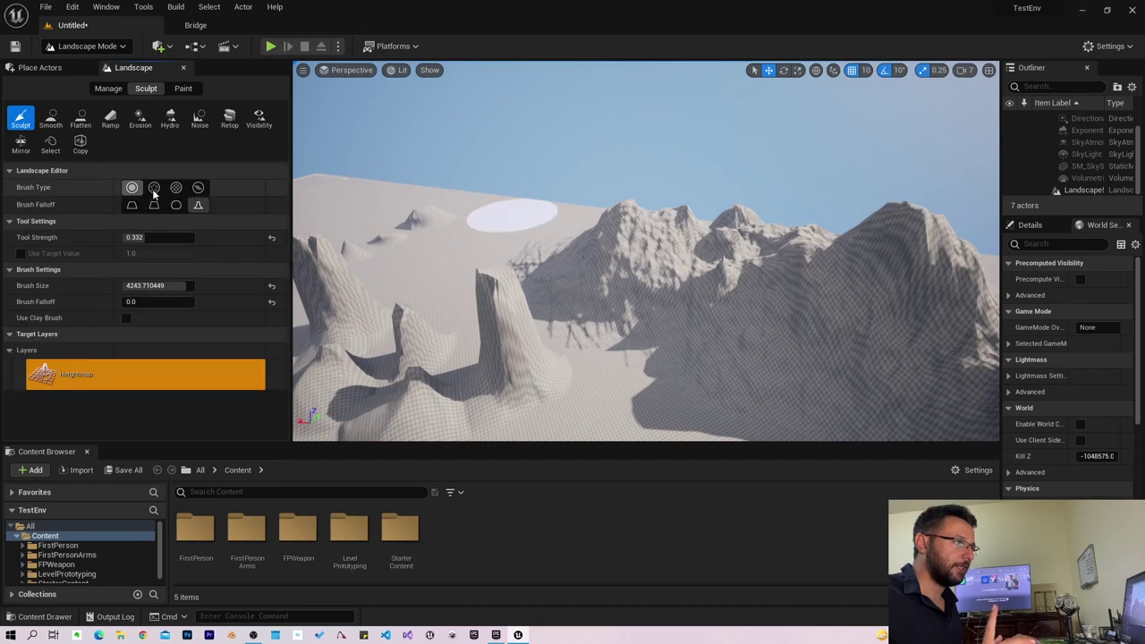
right_click_drag(520, 229, 470, 253)
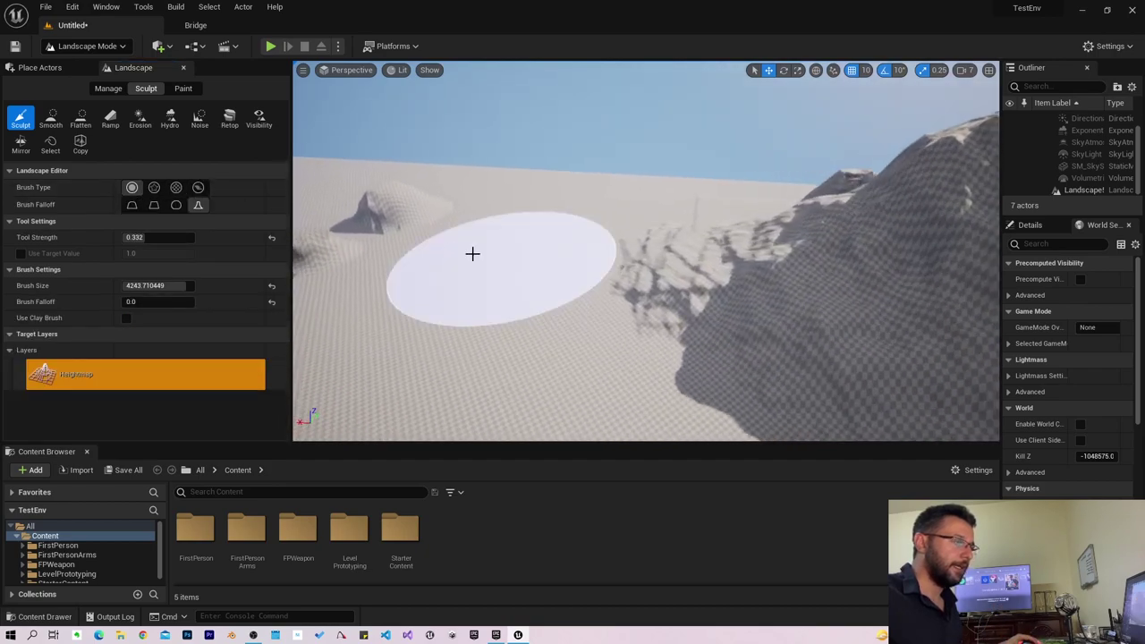
left_click_drag(489, 256, 587, 299)
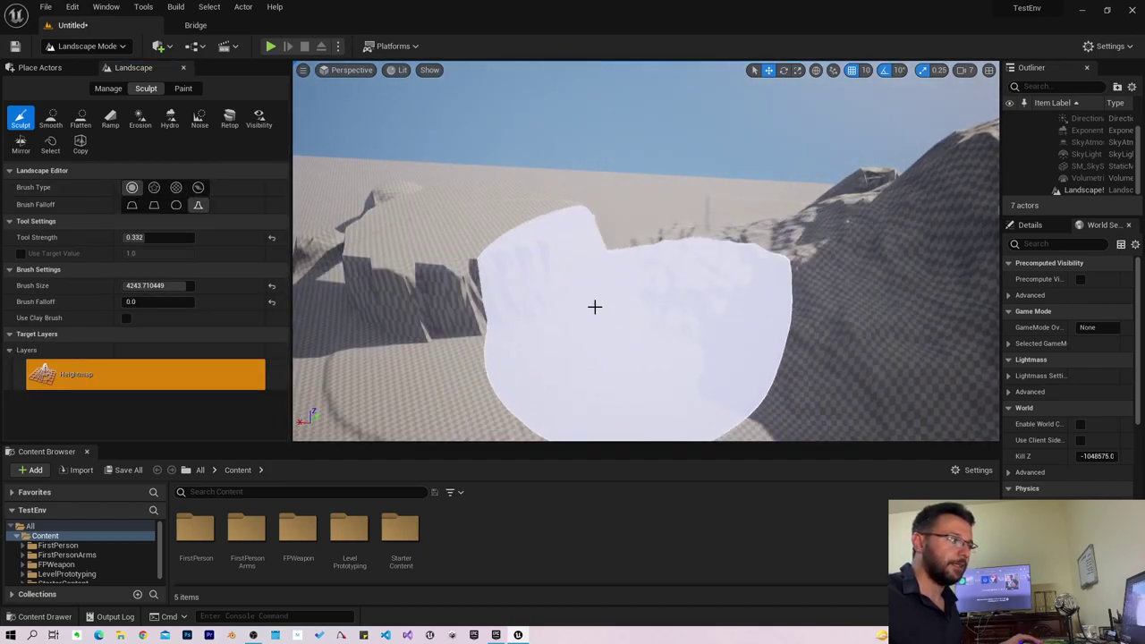
key("ctrl+z")
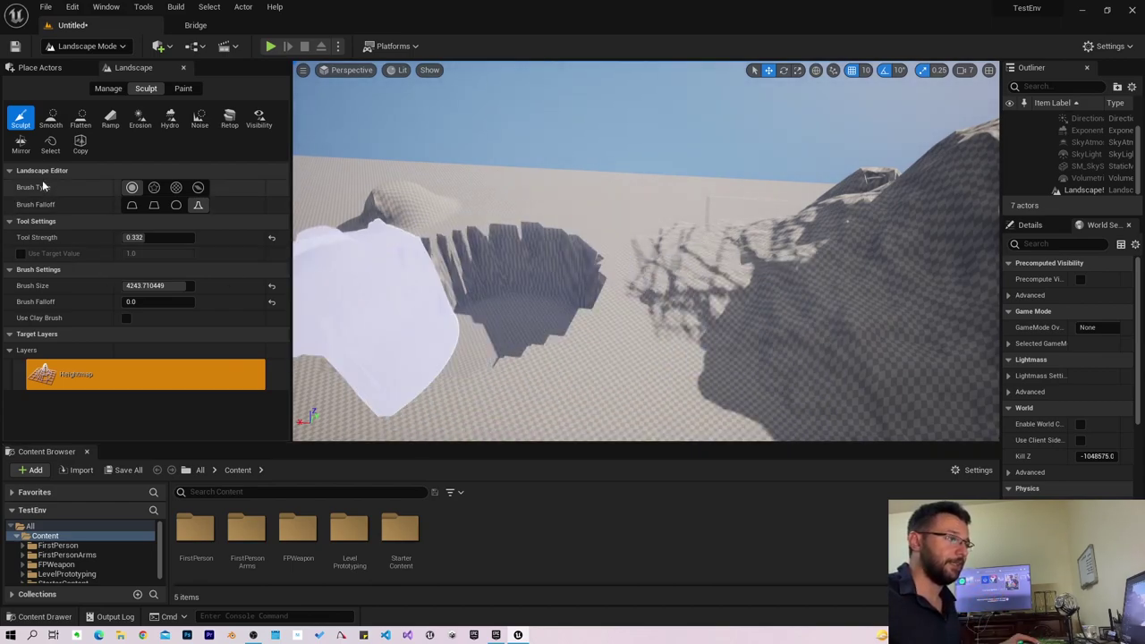
key("ctrl+z")
key("ctrl+z")
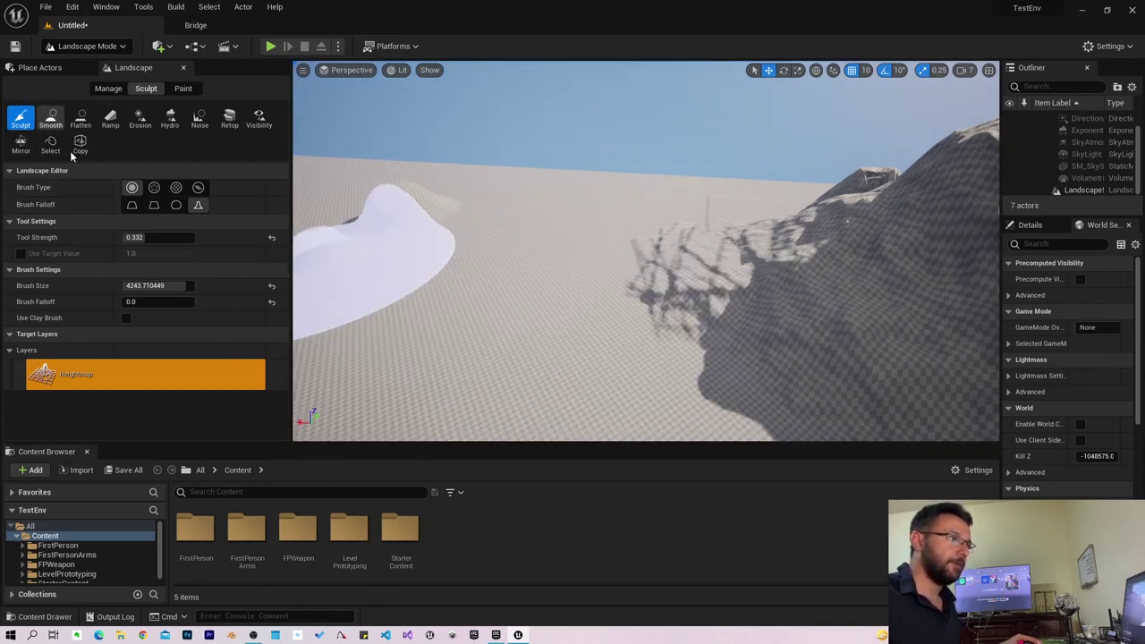
left_click(155, 188)
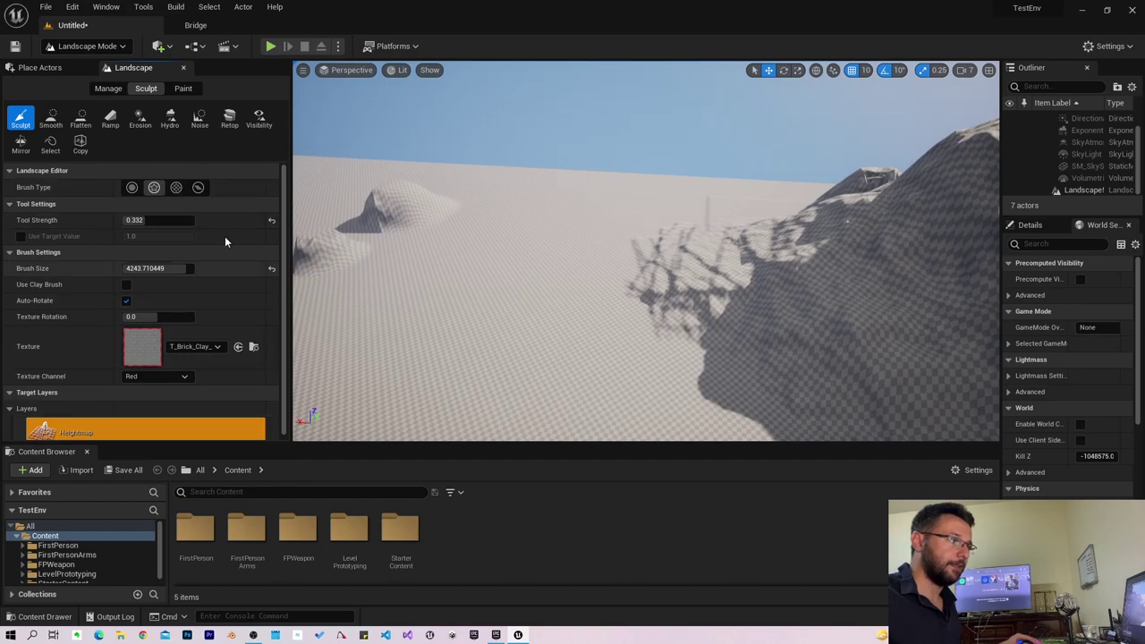
Raise a large patterned mound with the pattern brush and keep shaping that terrain.
left_click(176, 187)
mouse_move(644, 279)
left_mouse_down()
mouse_move(546, 261)
mouse_move(591, 228)
mouse_move(555, 260)
mouse_move(447, 306)
left_mouse_up()
right_click_drag(678, 232, 573, 242)
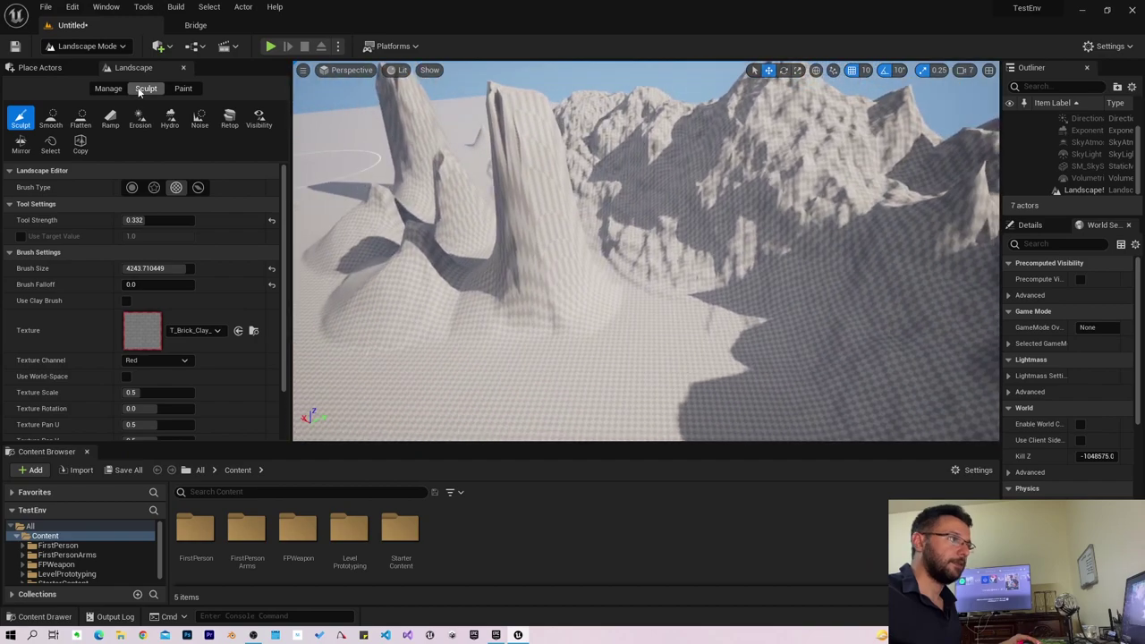
Erode the tall pillars and nearby dunes with the Erosion tool into softer, lower mounds.
left_click(140, 117)
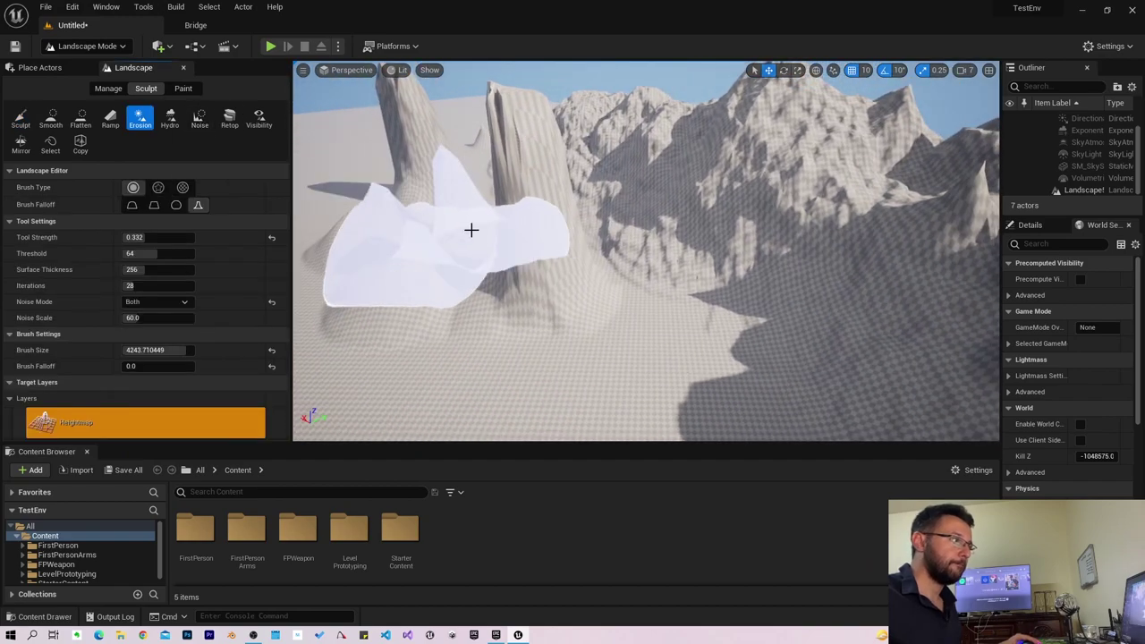
mouse_move(470, 205)
left_mouse_down()
mouse_move(486, 265)
mouse_move(503, 268)
left_mouse_up()
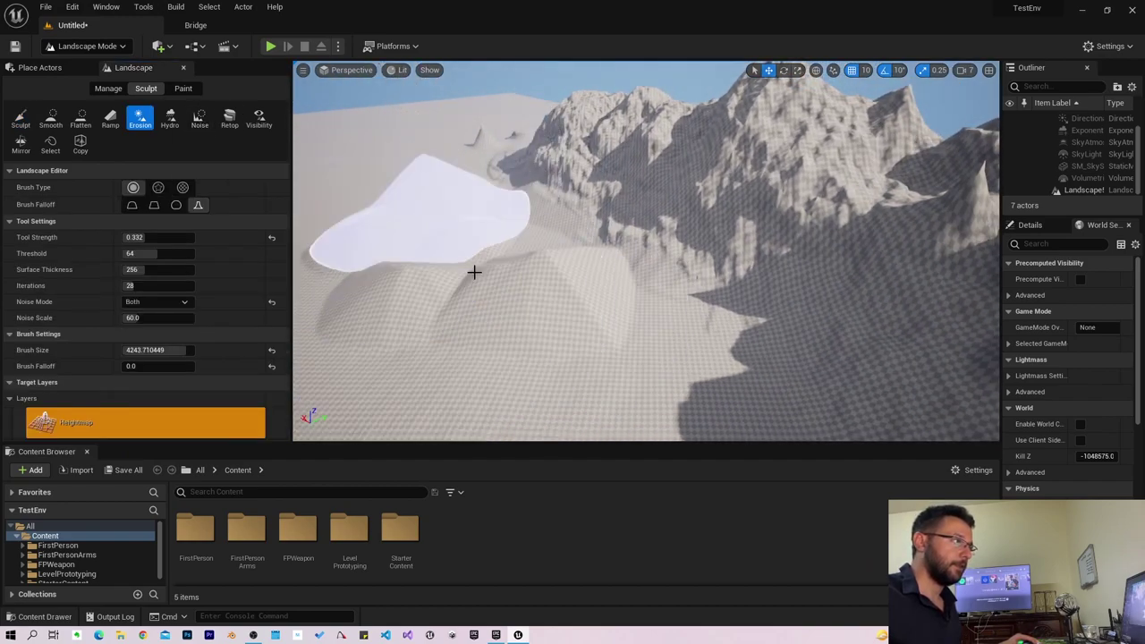
left_click_drag(541, 312, 337, 223)
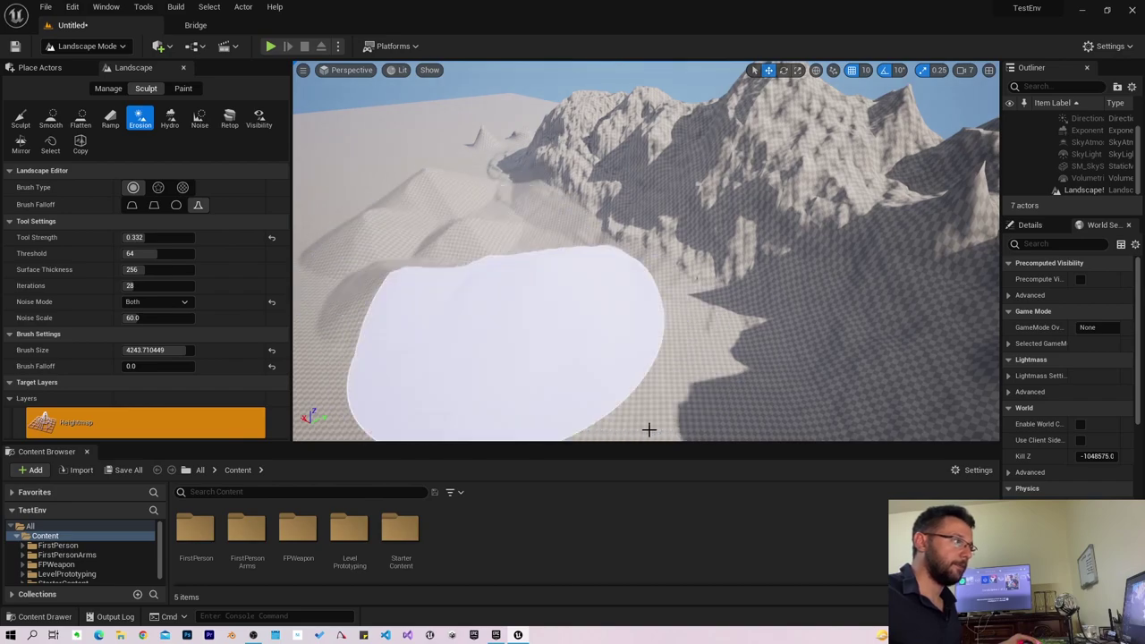
Sculpt ringed mounds into the left dunes and raise ridges across and between the right-hand peaks.
left_click(21, 117)
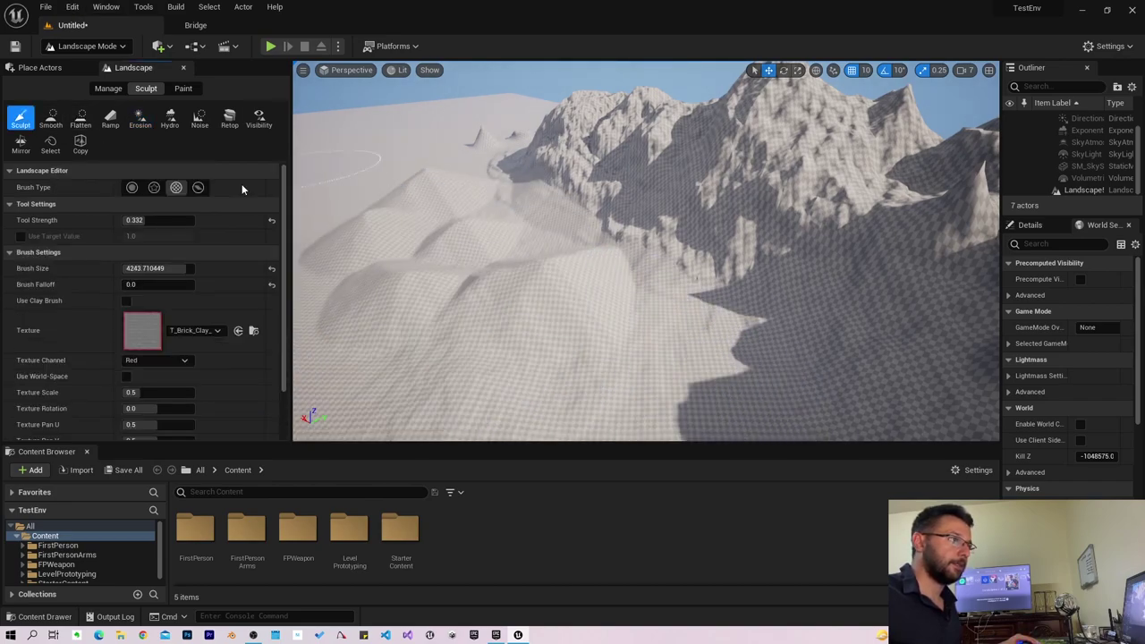
left_click_drag(440, 260, 772, 299)
right_click_drag(772, 299, 716, 295)
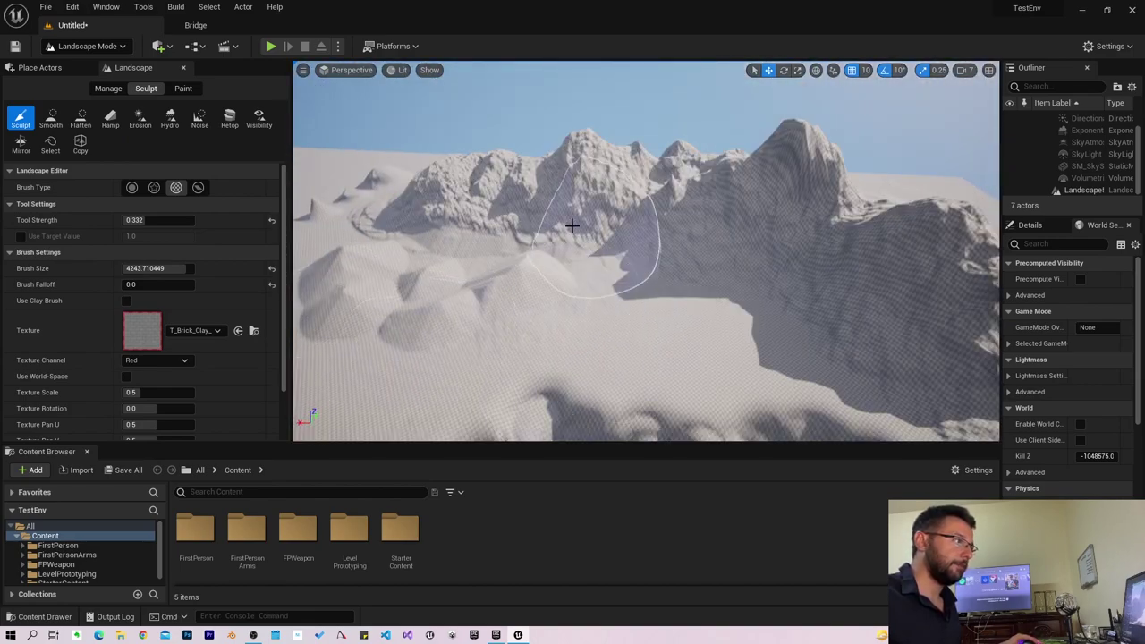
right_click_drag(571, 226, 613, 294)
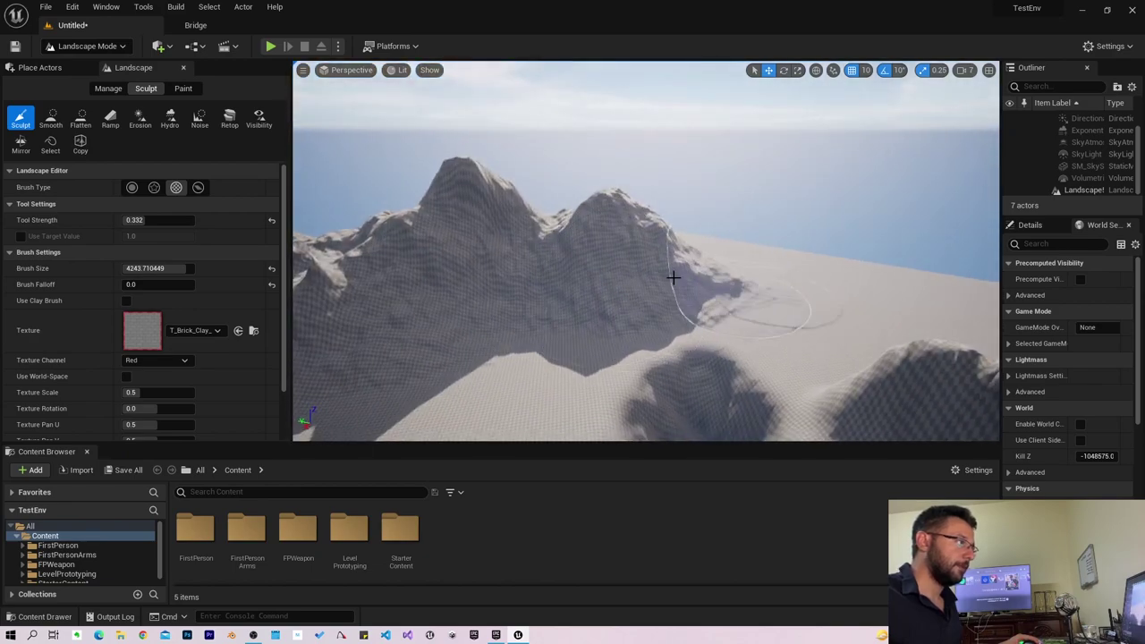
left_click_drag(752, 266, 328, 269)
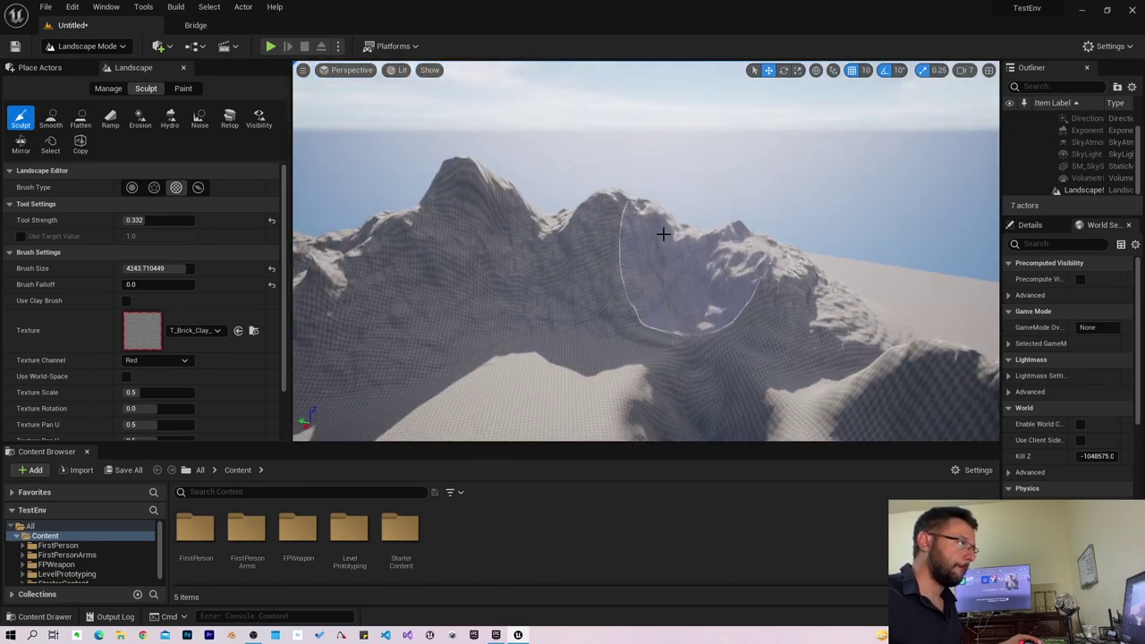
right_click_drag(328, 269, 785, 253)
mouse_move(784, 253)
left_mouse_down()
mouse_move(771, 184)
mouse_move(604, 210)
left_mouse_up()
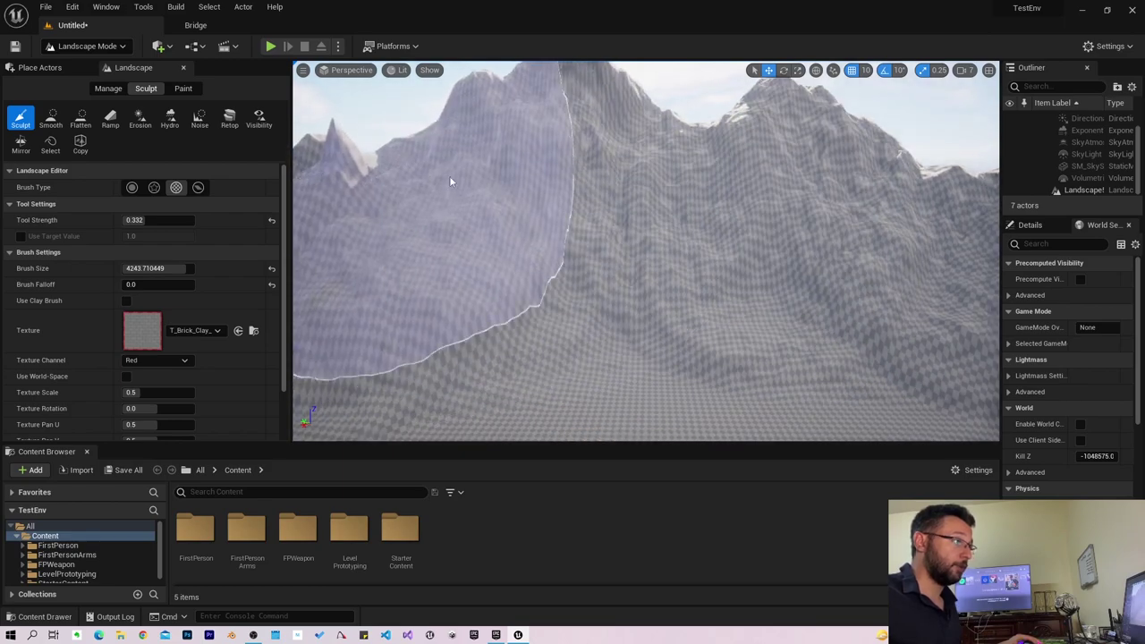
mouse_move(605, 211)
right_mouse_down()
mouse_move(626, 214)
mouse_move(585, 225)
mouse_move(526, 199)
mouse_move(674, 173)
right_mouse_up()
Raise new terrain across the slope of the lone peak beside the flat plain.
right_click_drag(582, 143, 429, 161)
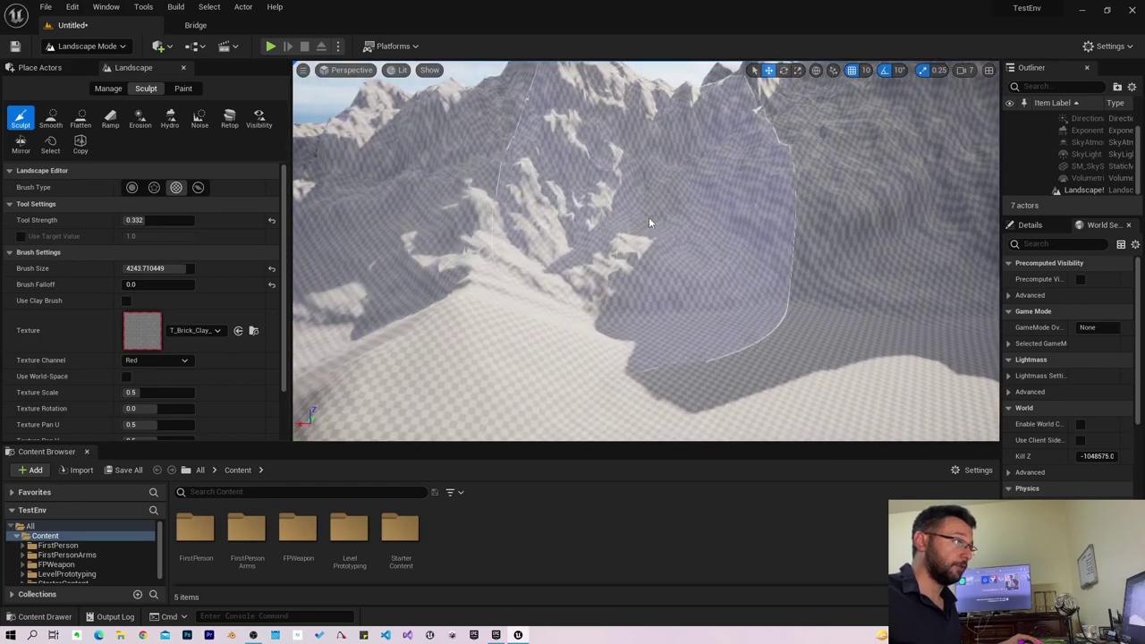
right_click_drag(649, 222, 665, 220)
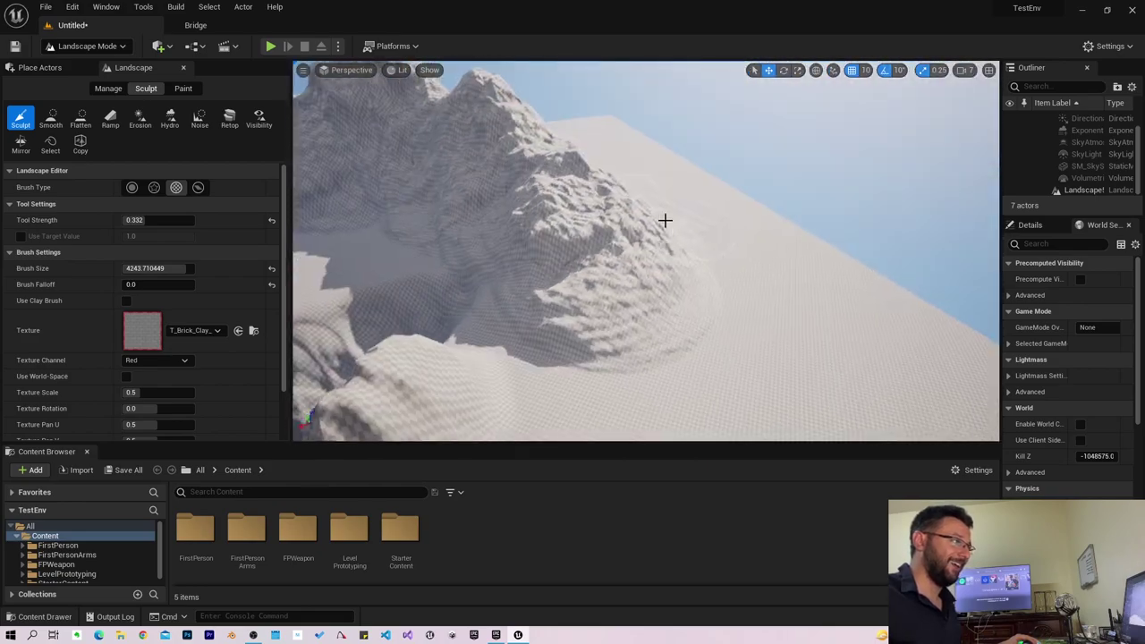
left_click_drag(664, 220, 471, 197)
right_click_drag(470, 197, 626, 224)
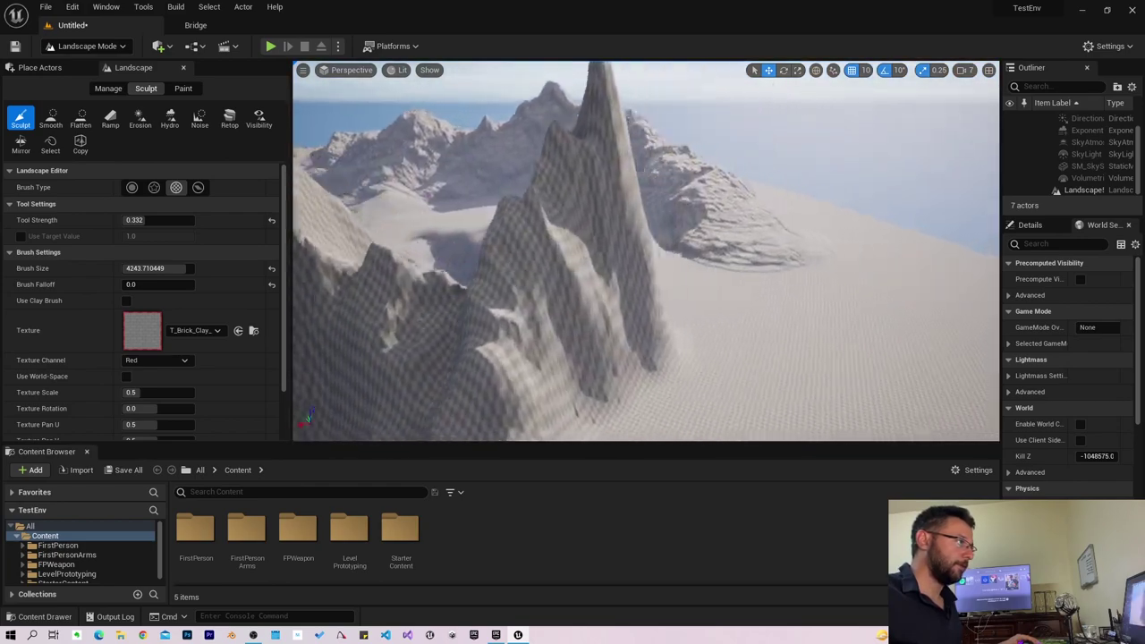
right_click_drag(677, 284, 677, 283)
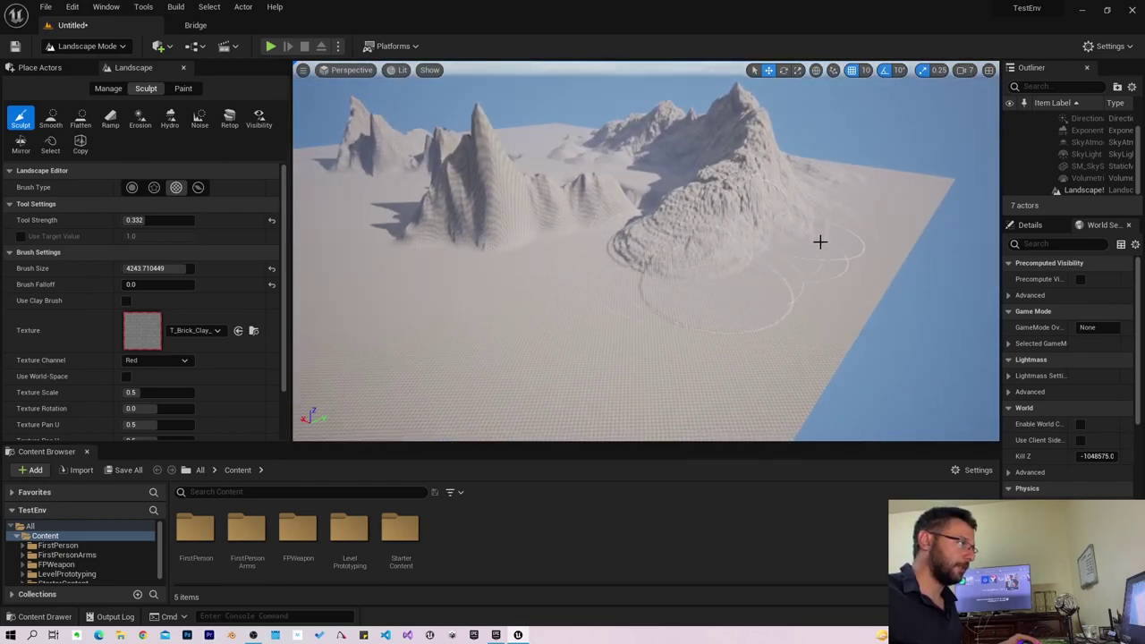
Switch to the Alpha/Pattern brush and roughen the peak's slopes and the ridge flanks.
left_click(155, 188)
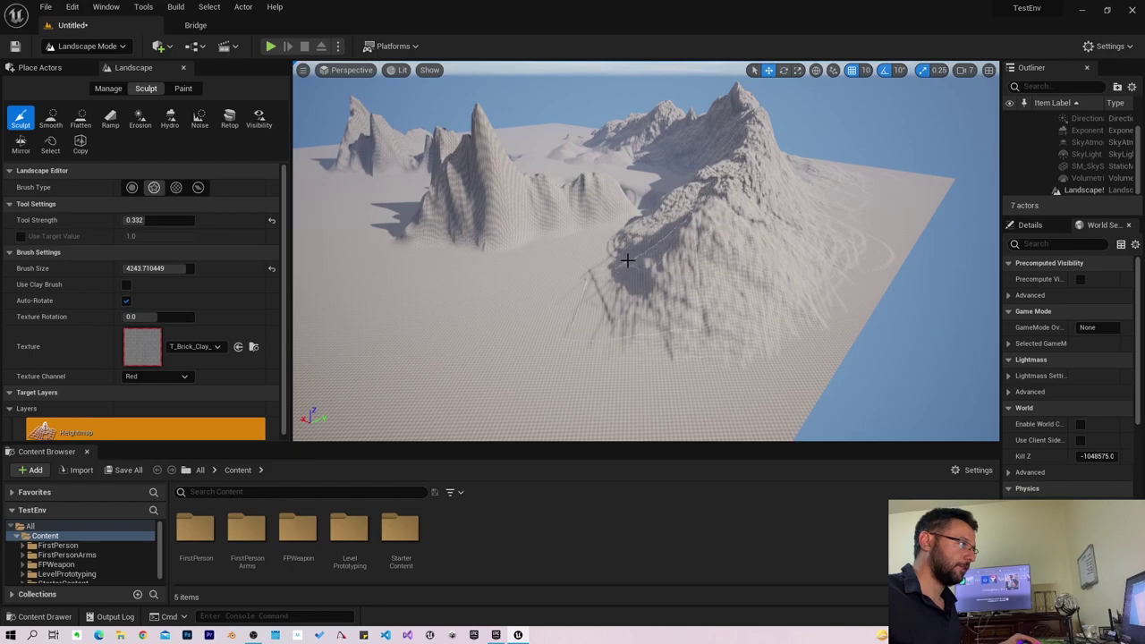
left_click_drag(626, 260, 618, 292)
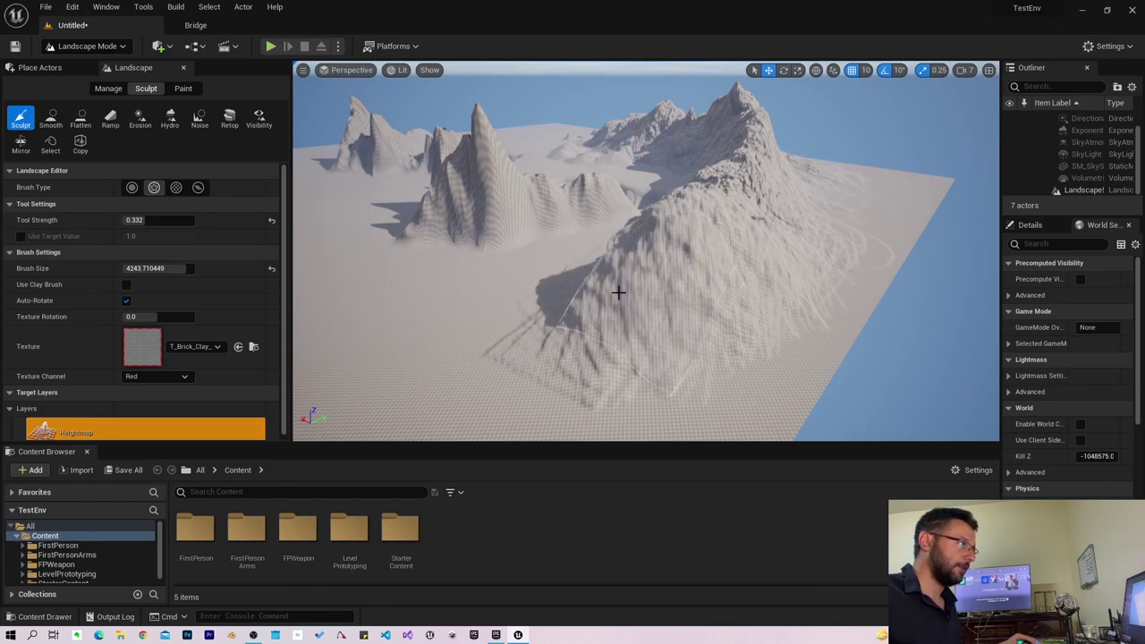
right_click_drag(618, 292, 571, 179)
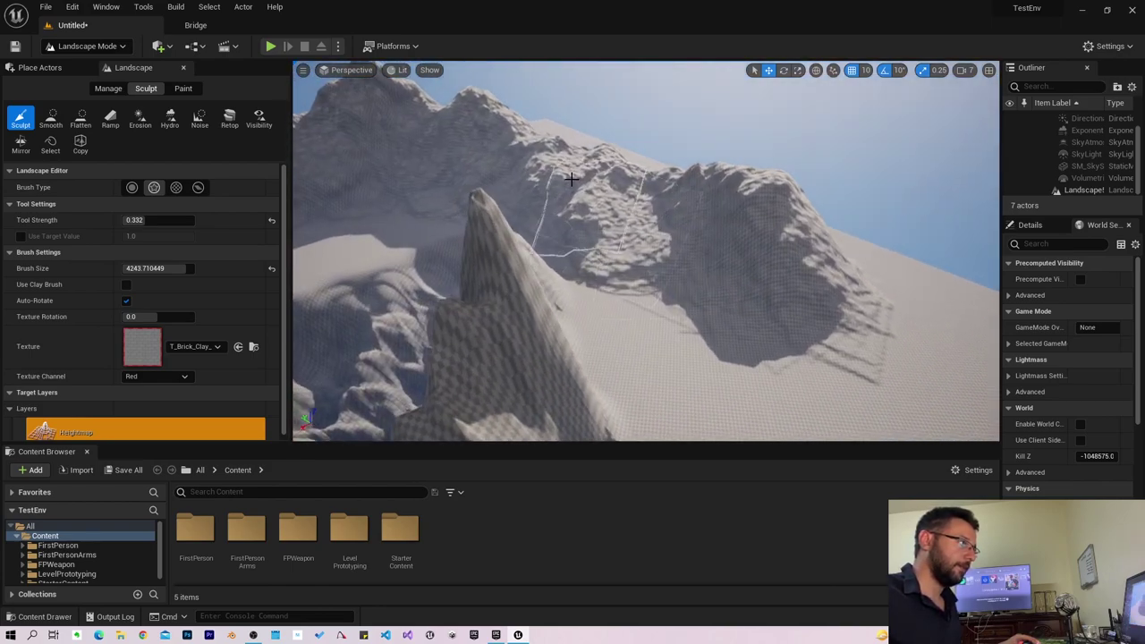
mouse_move(751, 236)
left_mouse_down()
mouse_move(845, 373)
mouse_move(697, 230)
left_mouse_up()
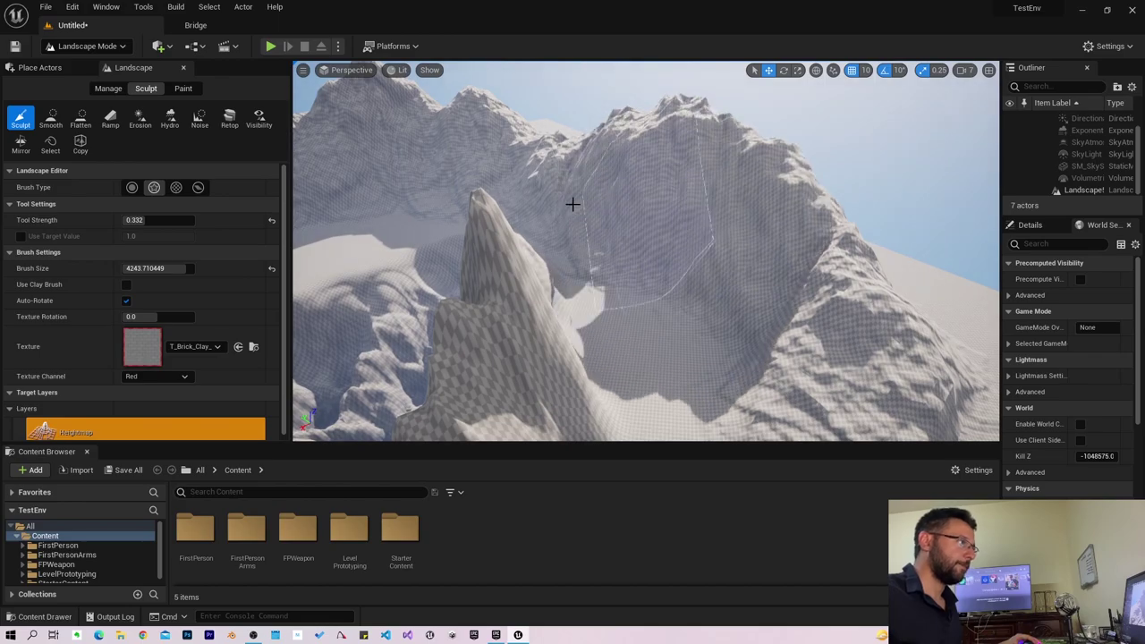
mouse_move(572, 202)
right_mouse_down()
mouse_move(536, 215)
mouse_move(577, 146)
right_mouse_up()
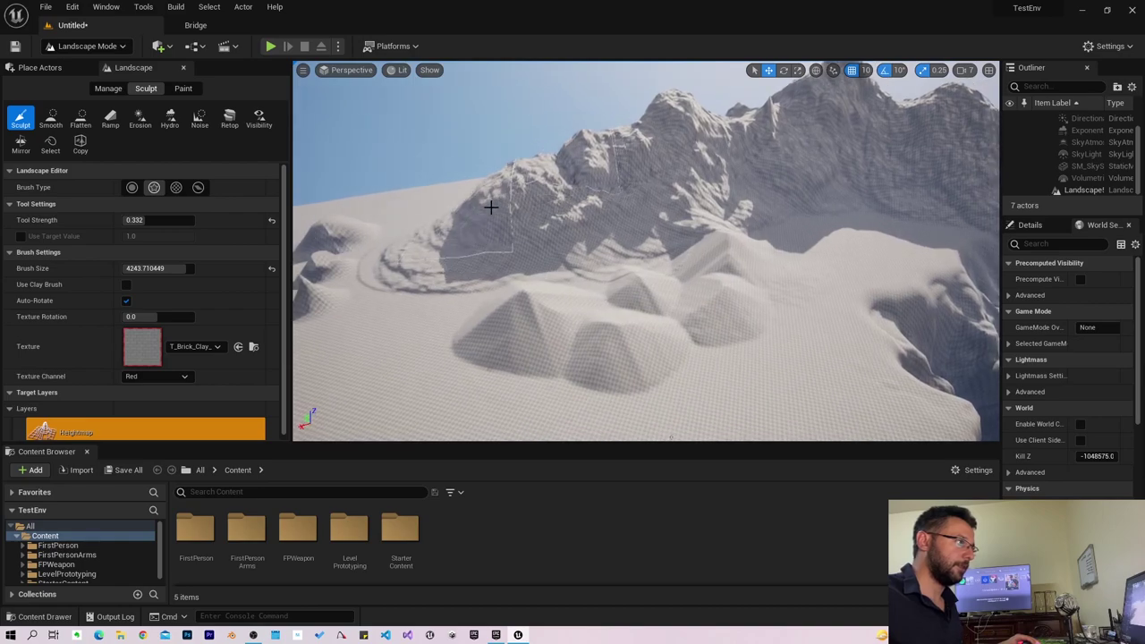
mouse_move(490, 207)
left_mouse_down()
mouse_move(375, 242)
mouse_move(340, 235)
mouse_move(517, 195)
left_mouse_up()
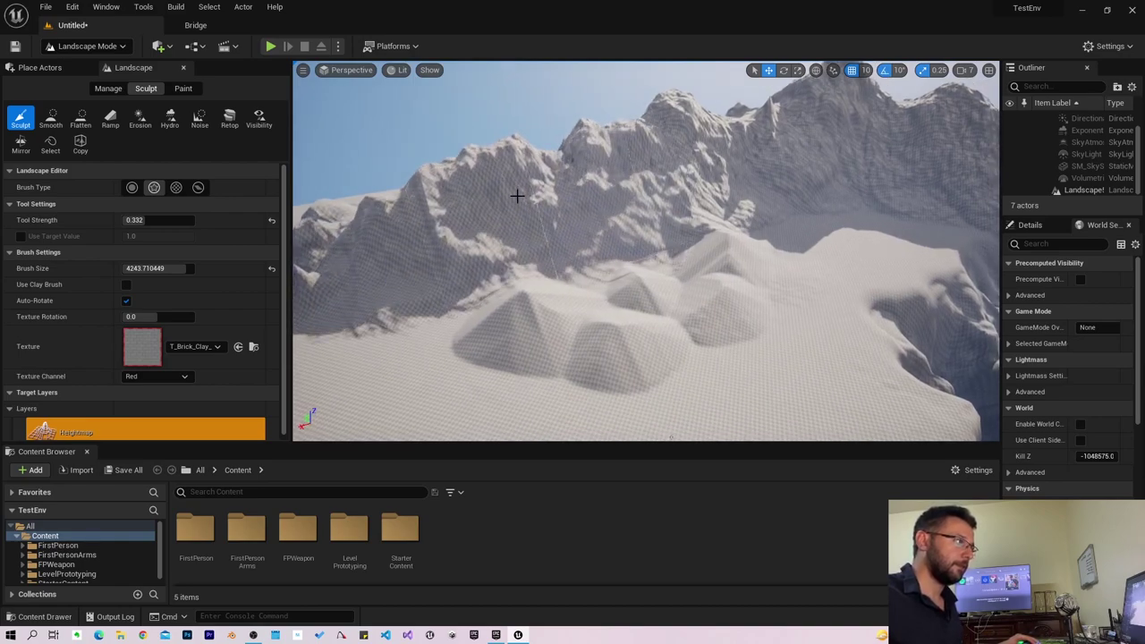
Build up the ridge's left slope and raise a tall, rugged rocky central peak.
mouse_move(497, 217)
right_mouse_down()
mouse_move(572, 223)
mouse_move(597, 213)
right_mouse_up()
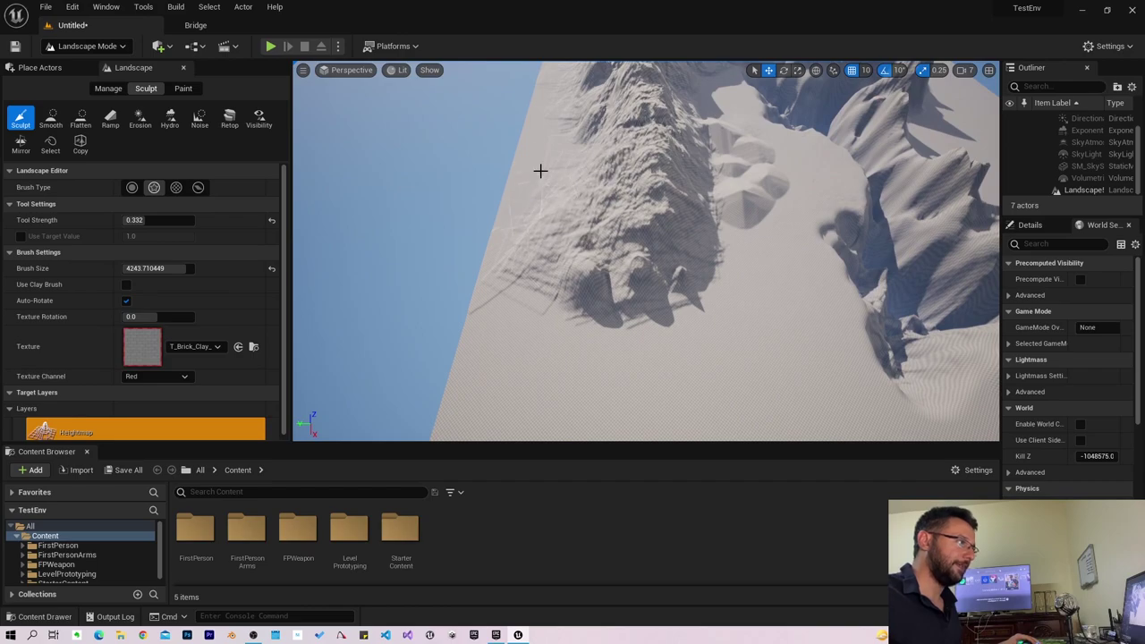
mouse_move(526, 194)
right_mouse_down()
mouse_move(623, 220)
mouse_move(748, 227)
mouse_move(415, 335)
right_mouse_up()
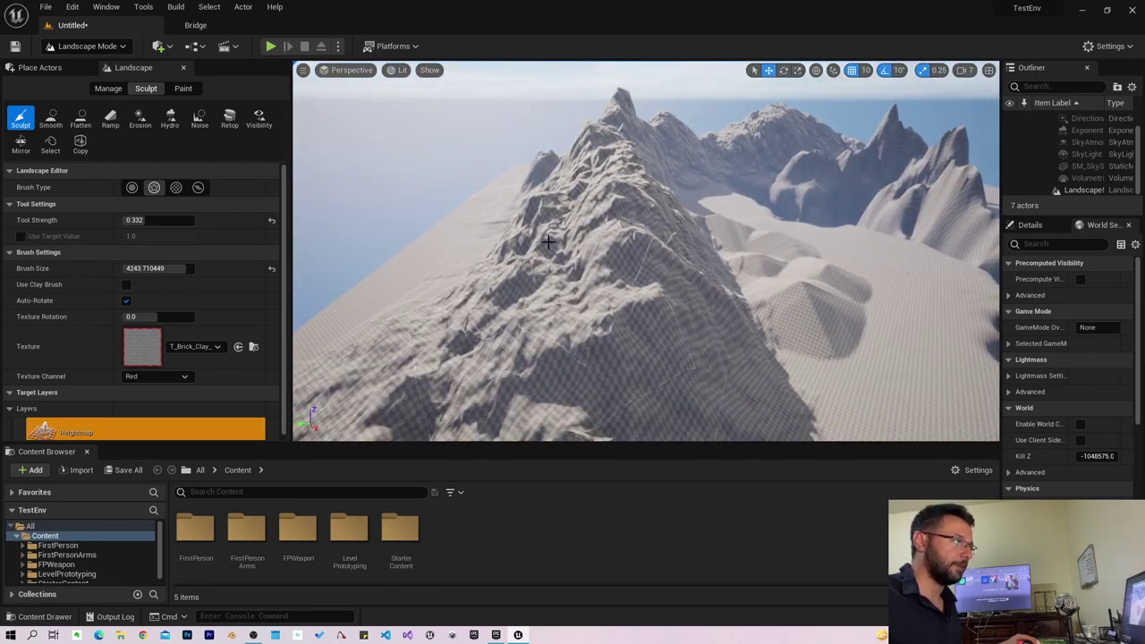
mouse_move(449, 283)
left_mouse_down()
mouse_move(433, 249)
mouse_move(457, 265)
mouse_move(450, 220)
mouse_move(378, 324)
left_mouse_up()
right_click_drag(379, 325, 784, 228)
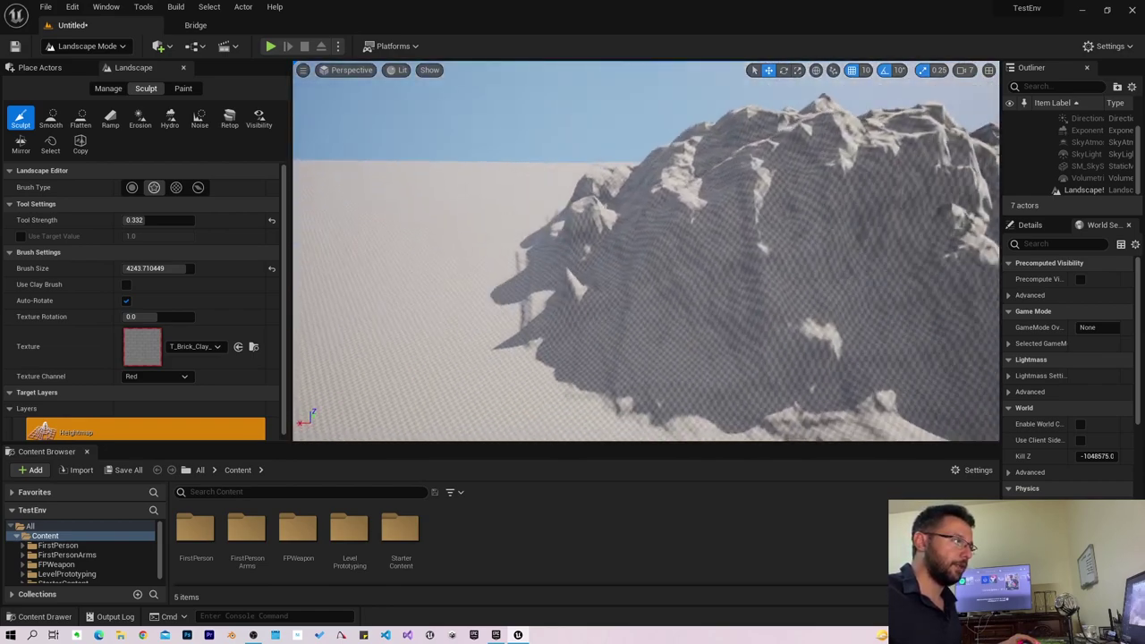
mouse_move(785, 229)
left_mouse_down()
mouse_move(899, 170)
mouse_move(877, 166)
left_mouse_up()
mouse_move(748, 200)
right_mouse_down()
mouse_move(486, 160)
mouse_move(732, 240)
right_mouse_up()
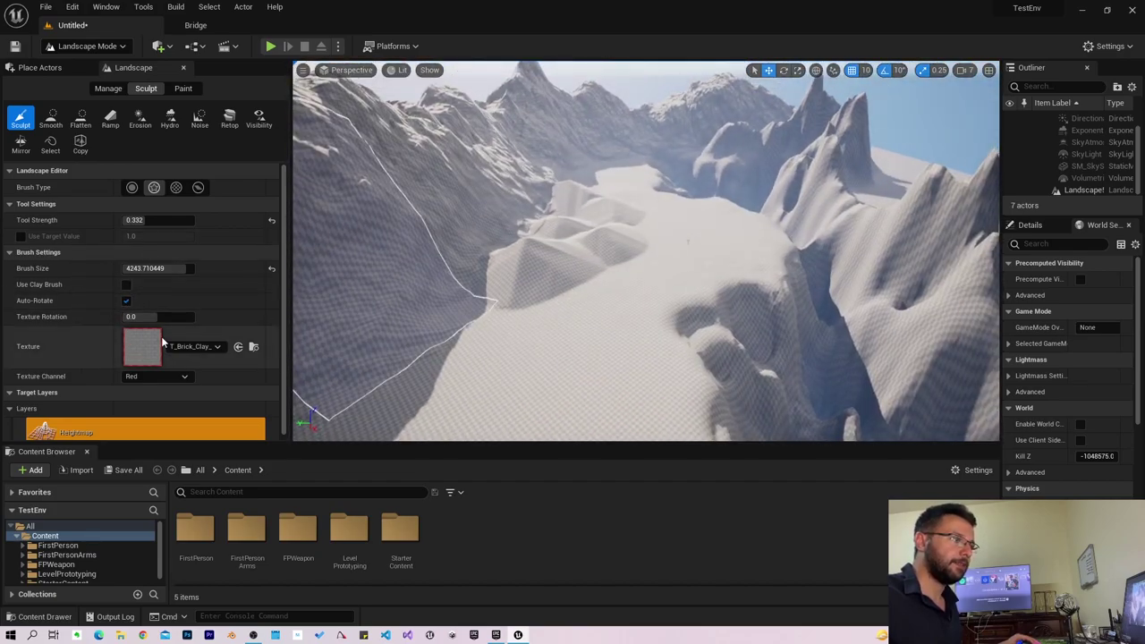
Set the brush texture to T_Burst_M and stamp raised-ring craters into the desert dunes.
left_click(192, 346)
scroll(231, 275, "down", 2)
scroll(231, 275, "down", 3)
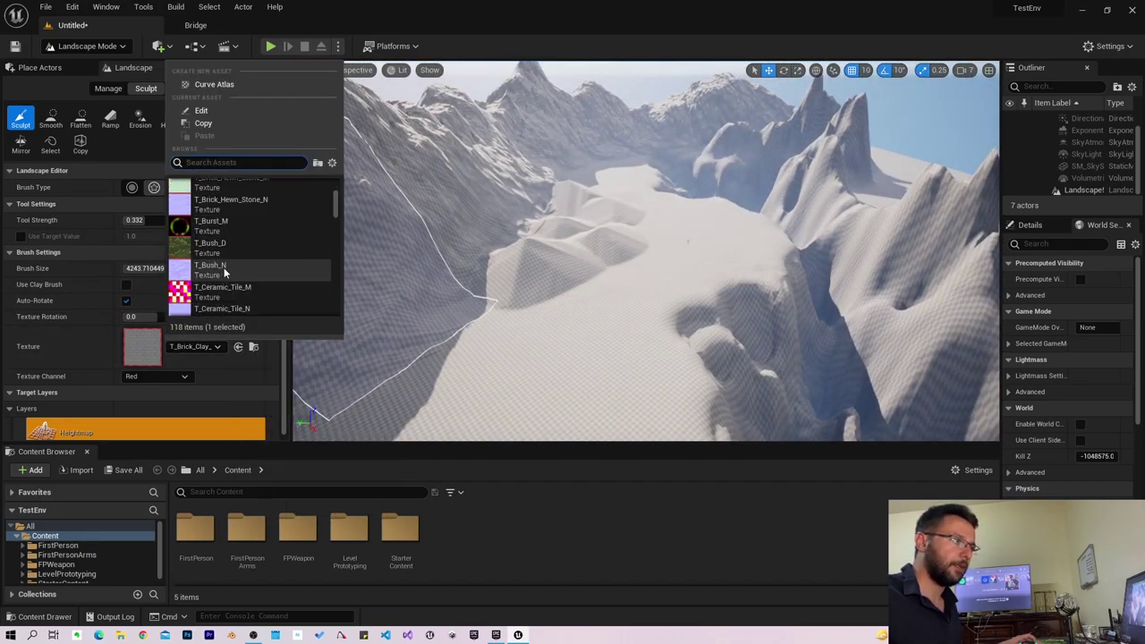
left_click(228, 270)
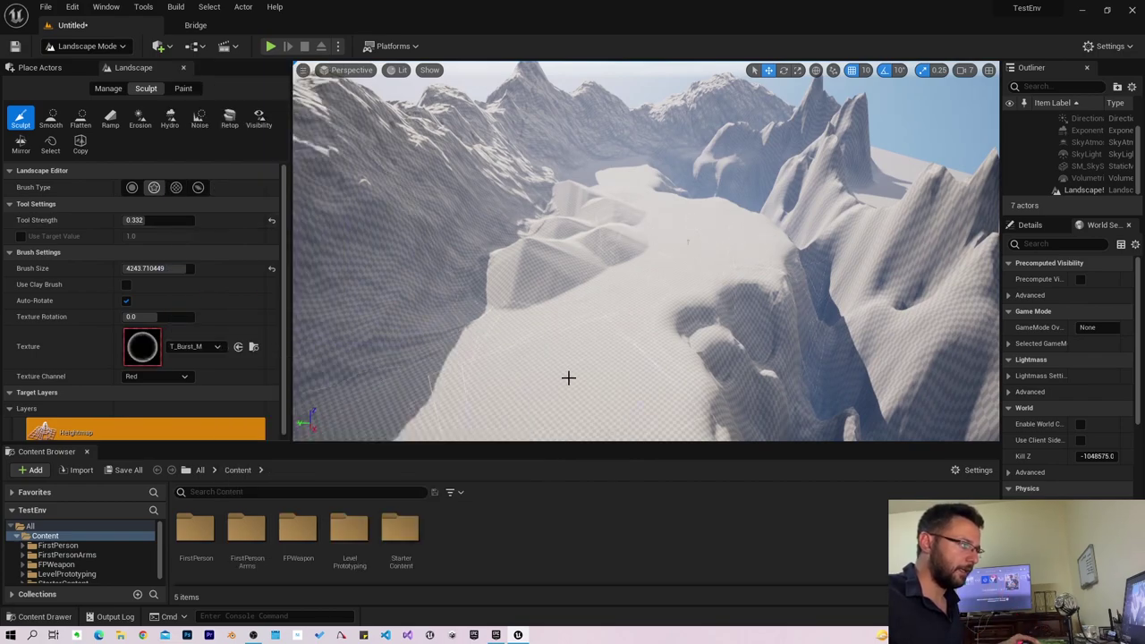
left_click_drag(550, 383, 544, 373)
mouse_move(544, 373)
right_mouse_down()
mouse_move(729, 326)
mouse_move(686, 296)
right_mouse_up()
left_click_drag(669, 286, 671, 300)
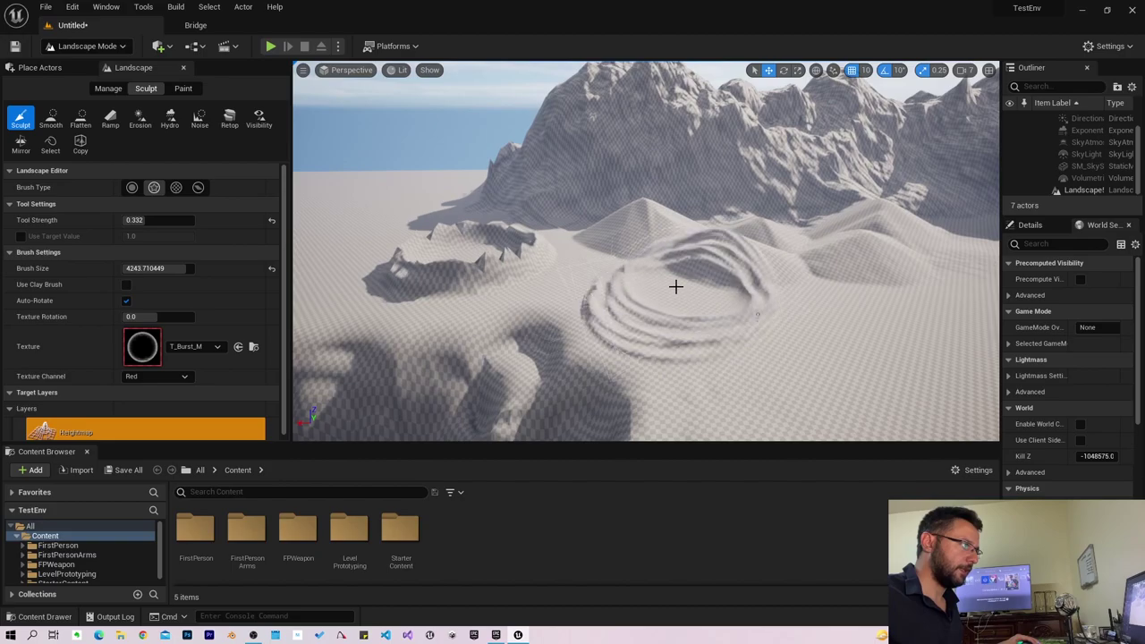
right_click_drag(602, 288, 572, 295)
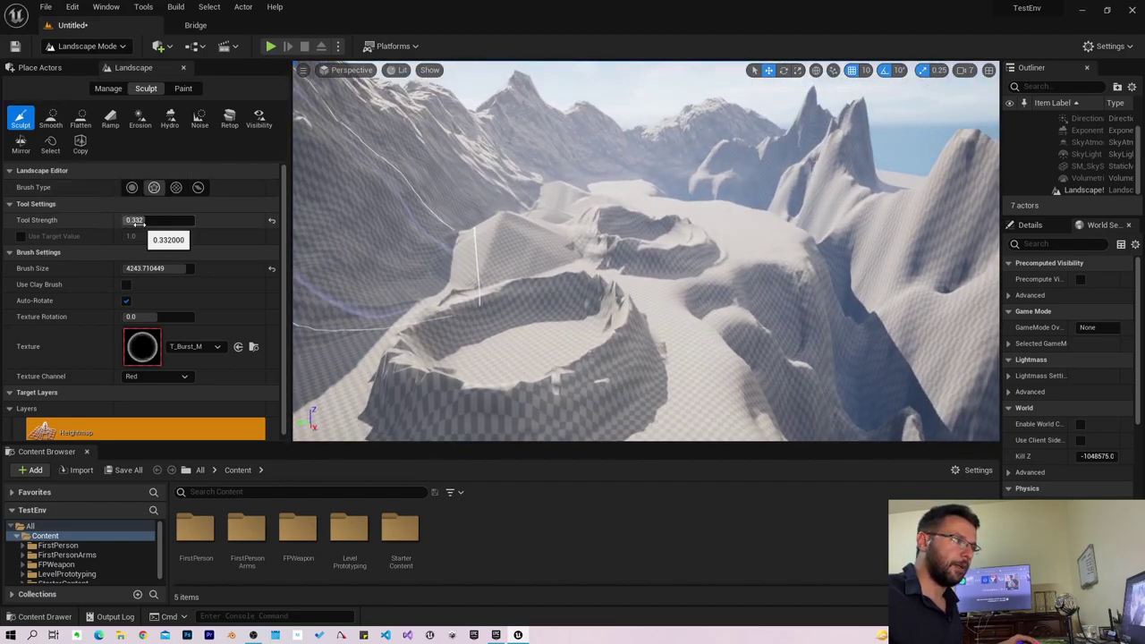
Return to a round brush at size 1887.39 and raise a smooth hill before the crater.
left_click(131, 188)
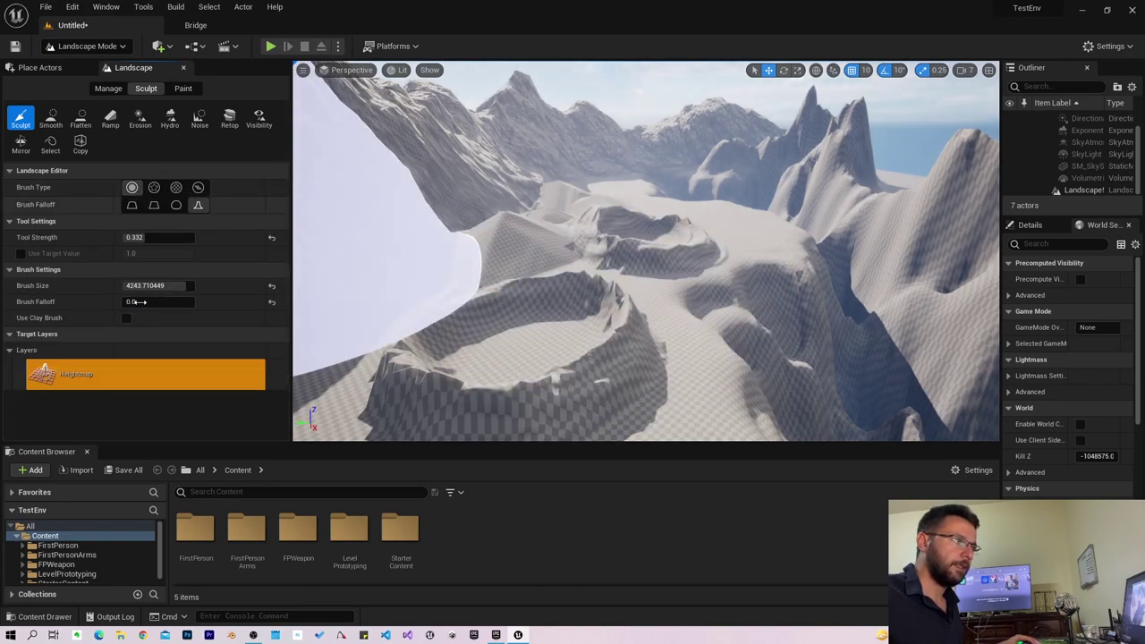
left_click_drag(152, 287, 134, 287)
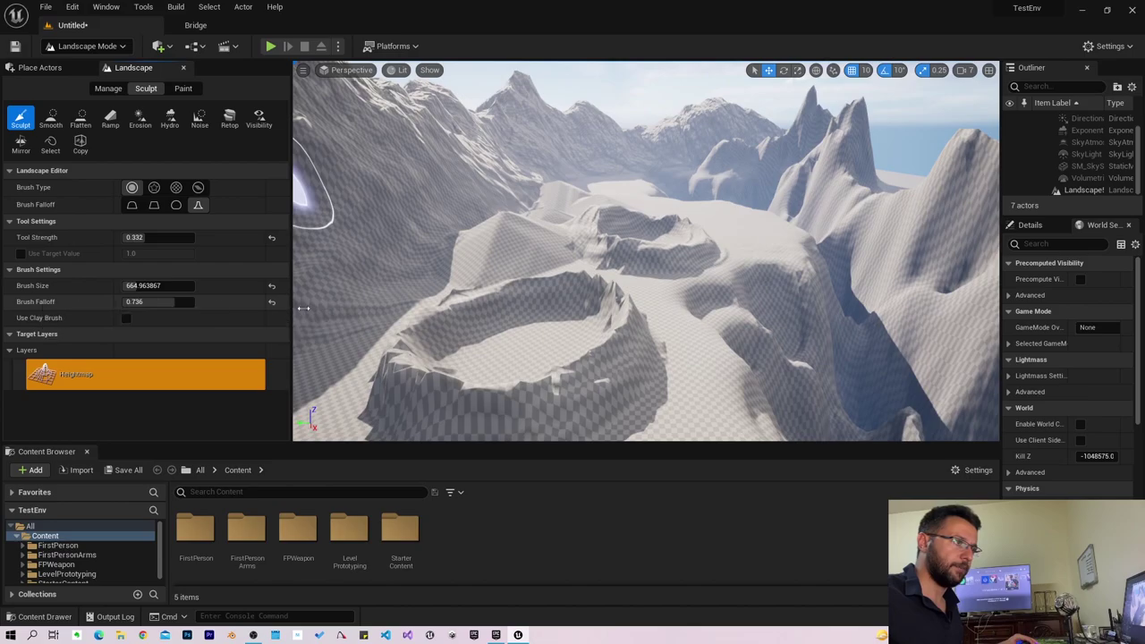
right_click_drag(483, 251, 489, 253)
left_click_drag(489, 254, 465, 213)
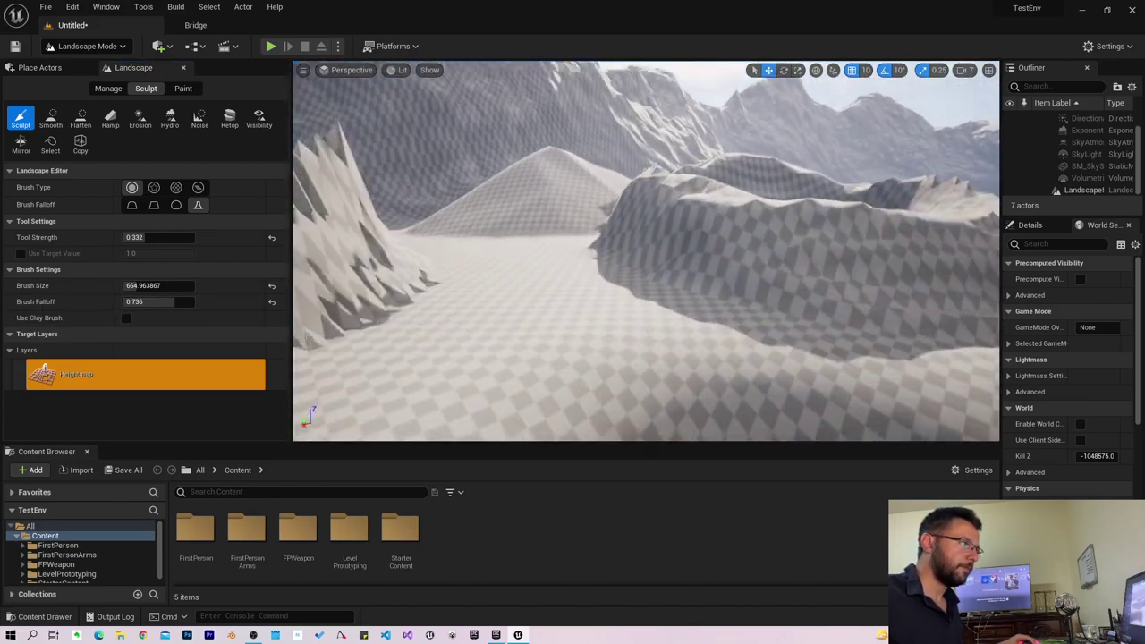
right_click_drag(534, 215, 534, 215)
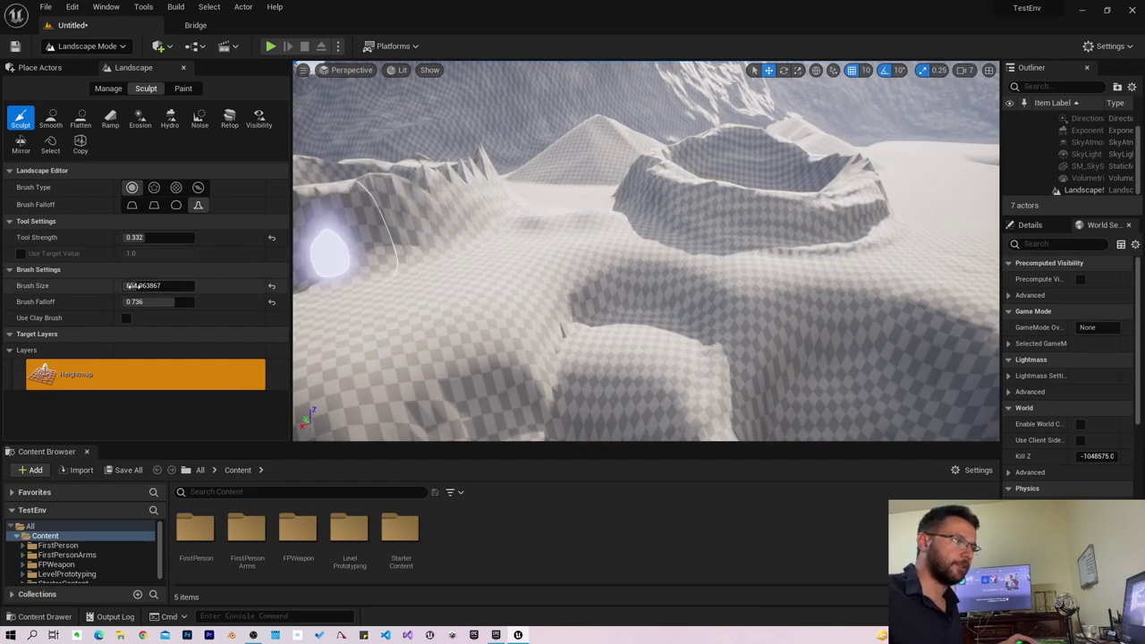
Soften the brush falloff to 0.272 and raise mounds and ridges around the crater.
left_click_drag(157, 302, 143, 301)
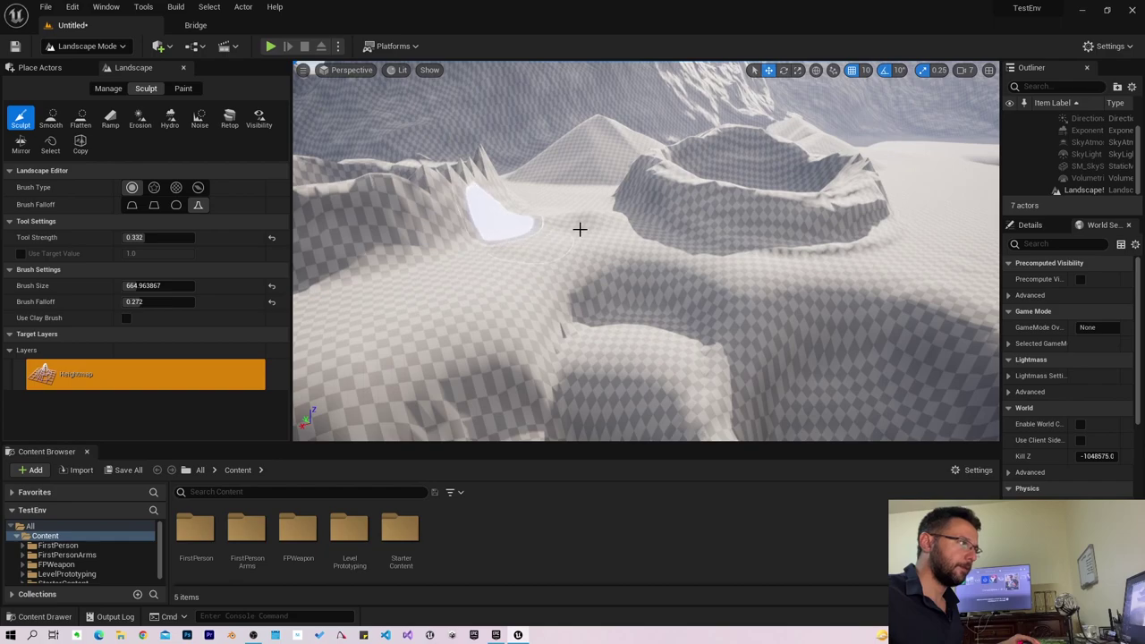
left_click_drag(626, 226, 619, 212)
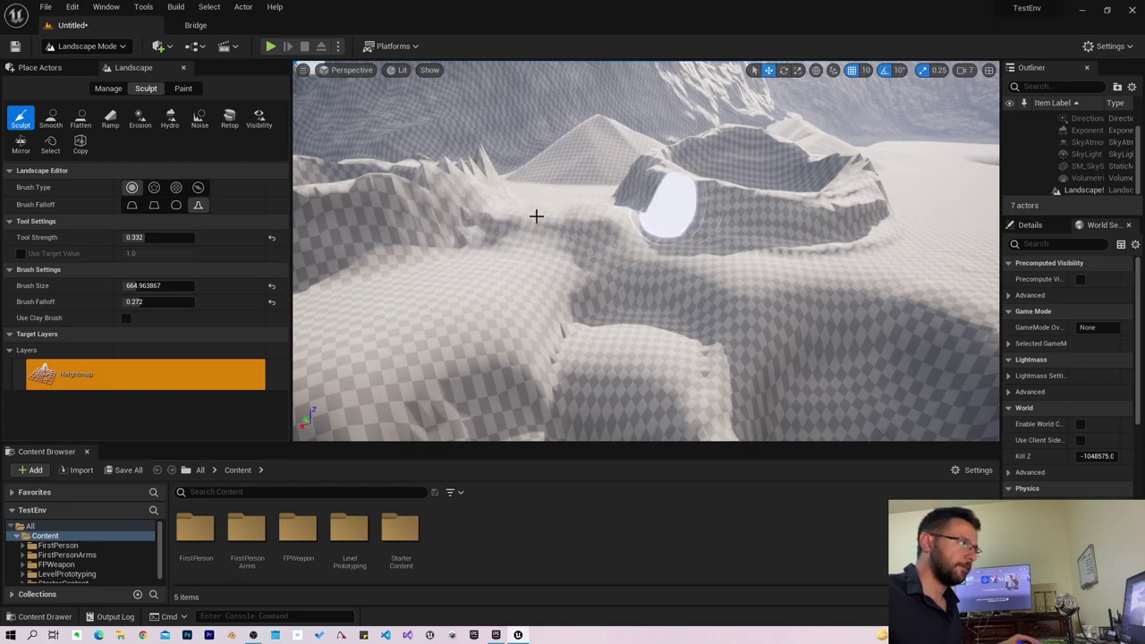
left_click_drag(524, 210, 466, 197)
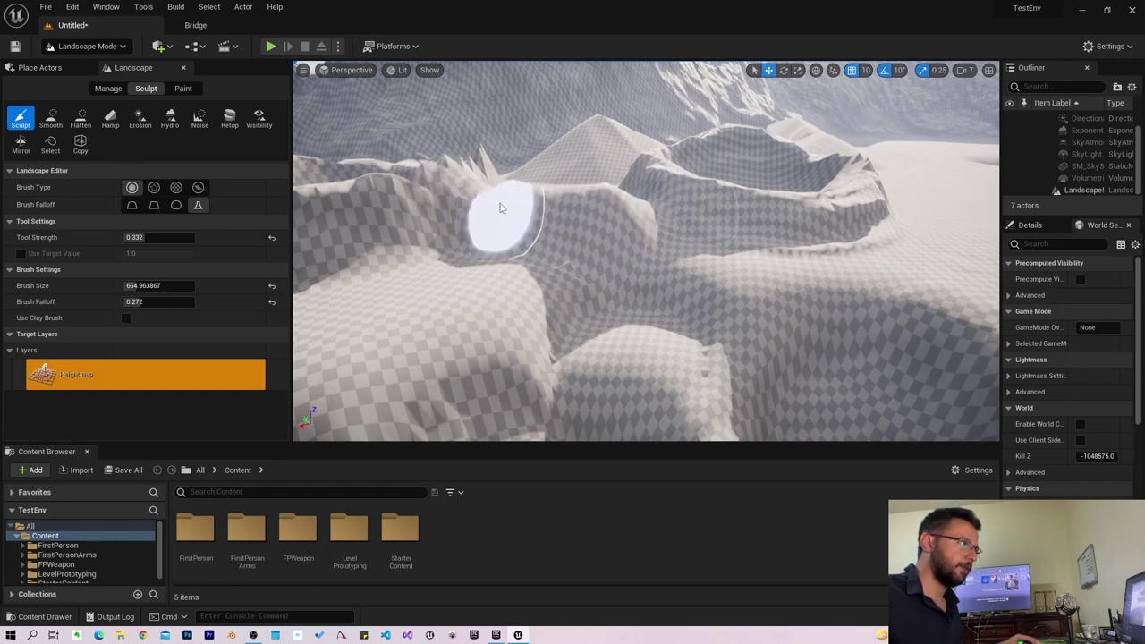
right_click_drag(466, 198, 466, 197)
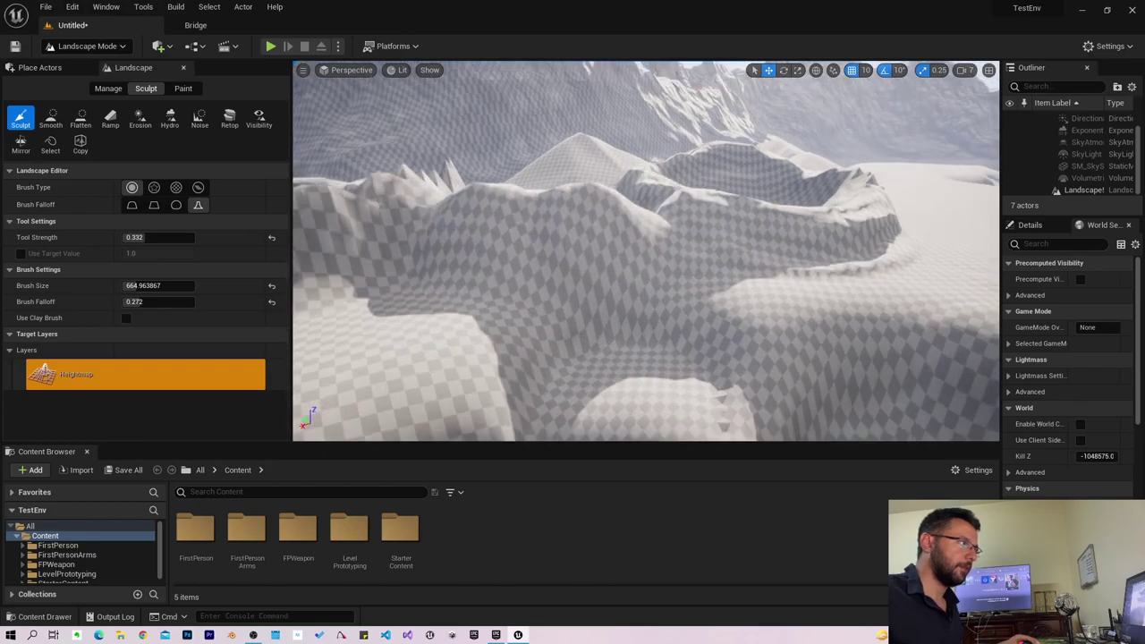
right_click_drag(623, 79, 623, 79)
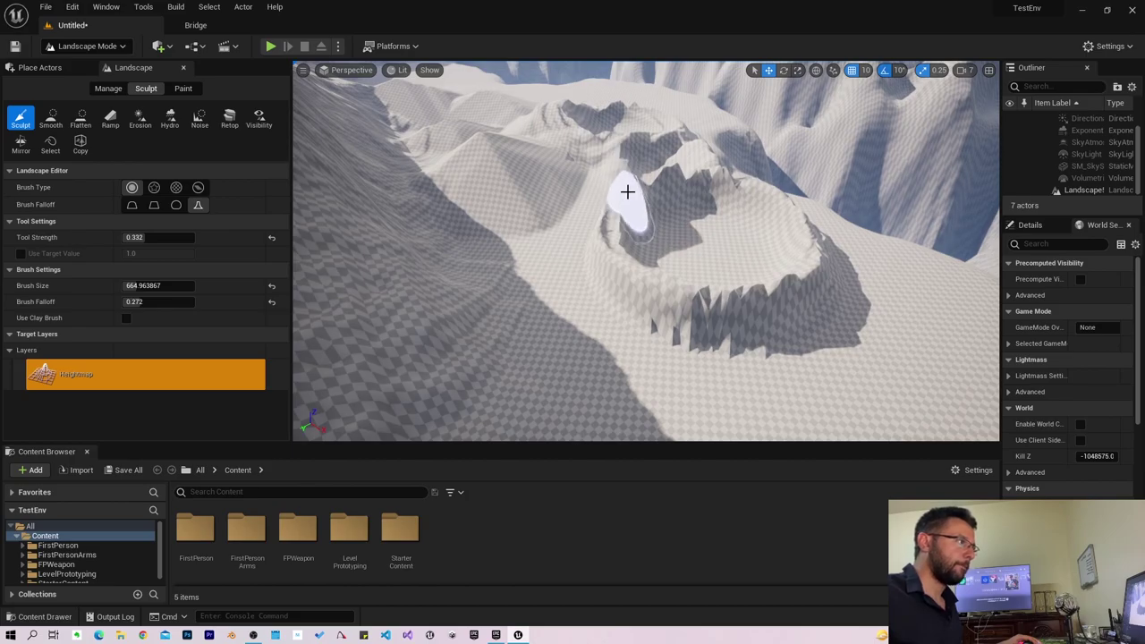
Fly around and down into the terraced crater to inspect it against the ridges.
mouse_move(617, 177)
right_mouse_down()
mouse_move(478, 188)
mouse_move(722, 170)
right_mouse_up()
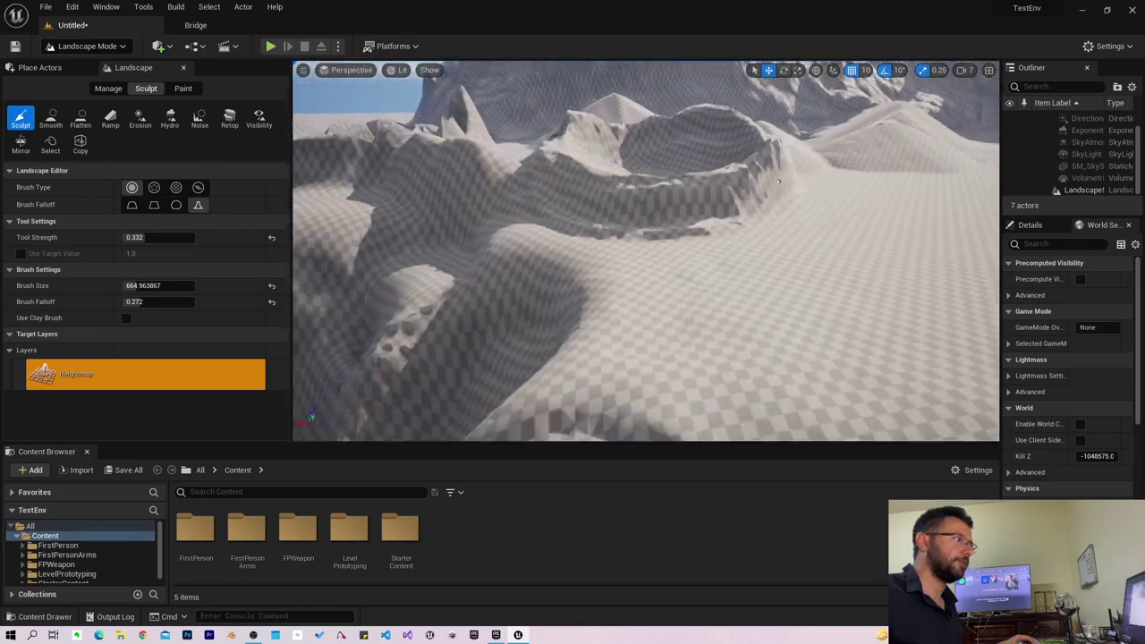
mouse_move(662, 288)
right_mouse_down()
mouse_move(575, 191)
mouse_move(580, 156)
right_mouse_up()
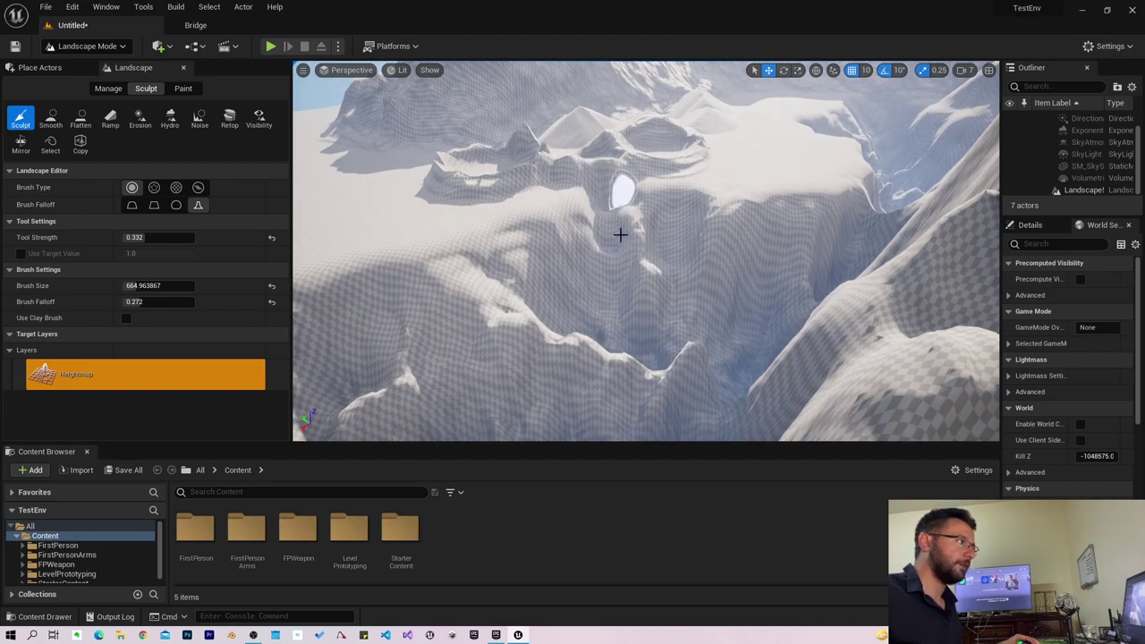
right_click_drag(666, 337, 642, 159)
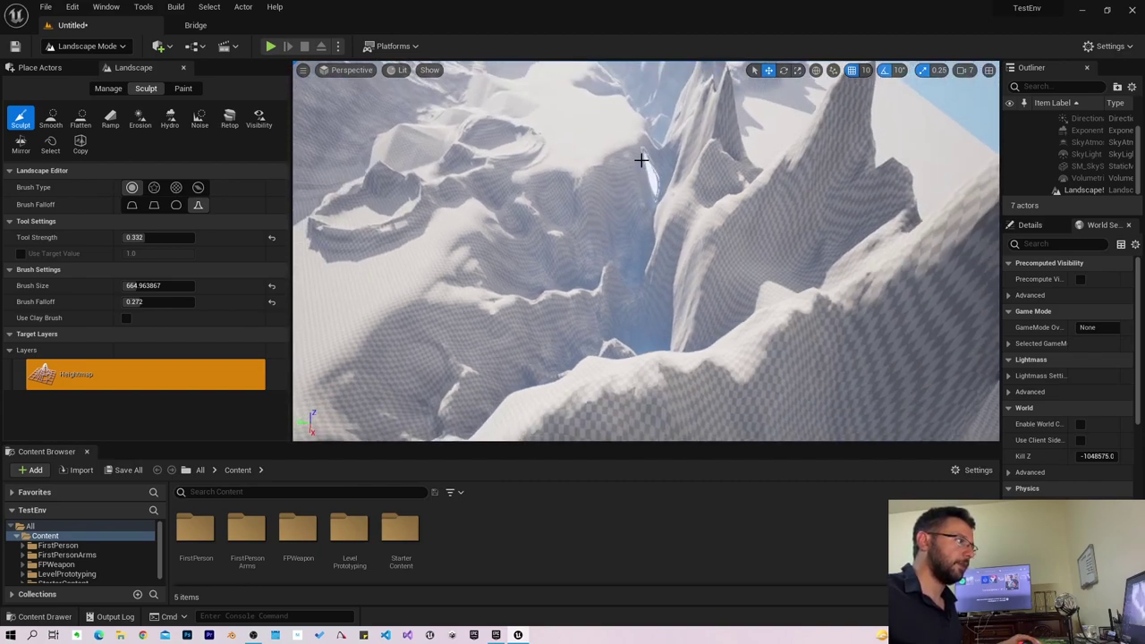
right_click_drag(480, 183, 659, 201)
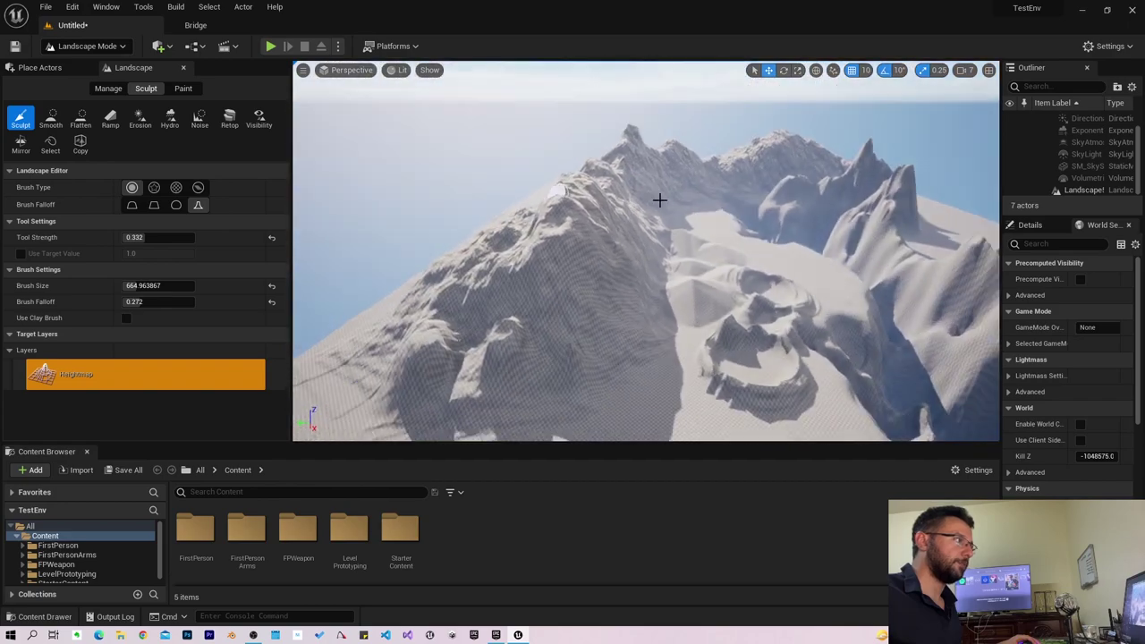
right_click_drag(760, 386, 613, 202)
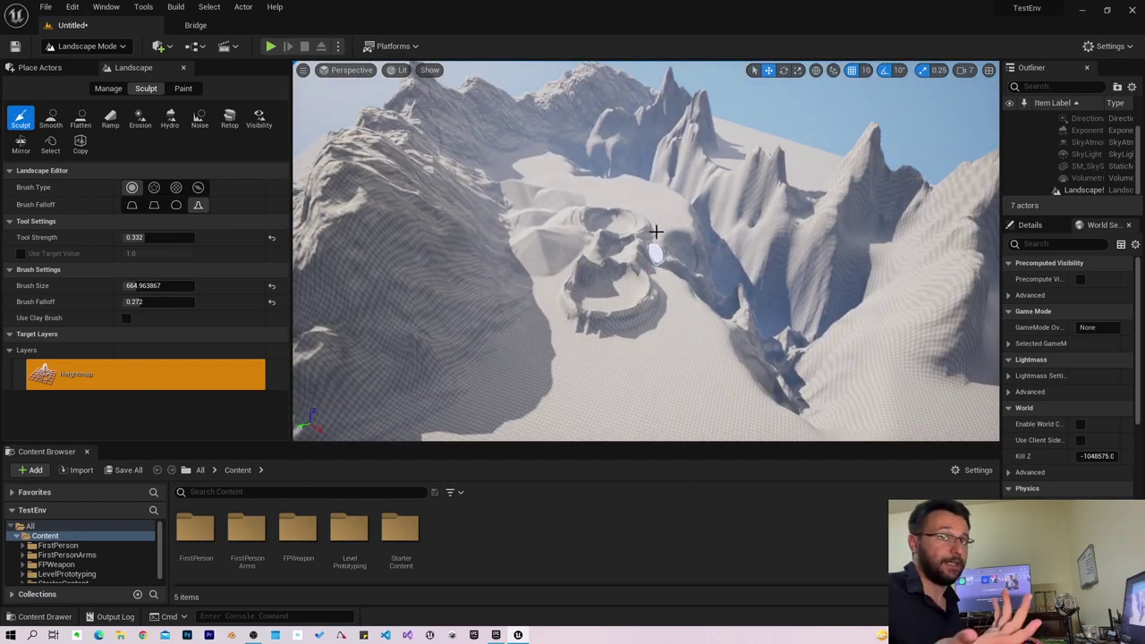
right_click_drag(591, 237, 512, 235)
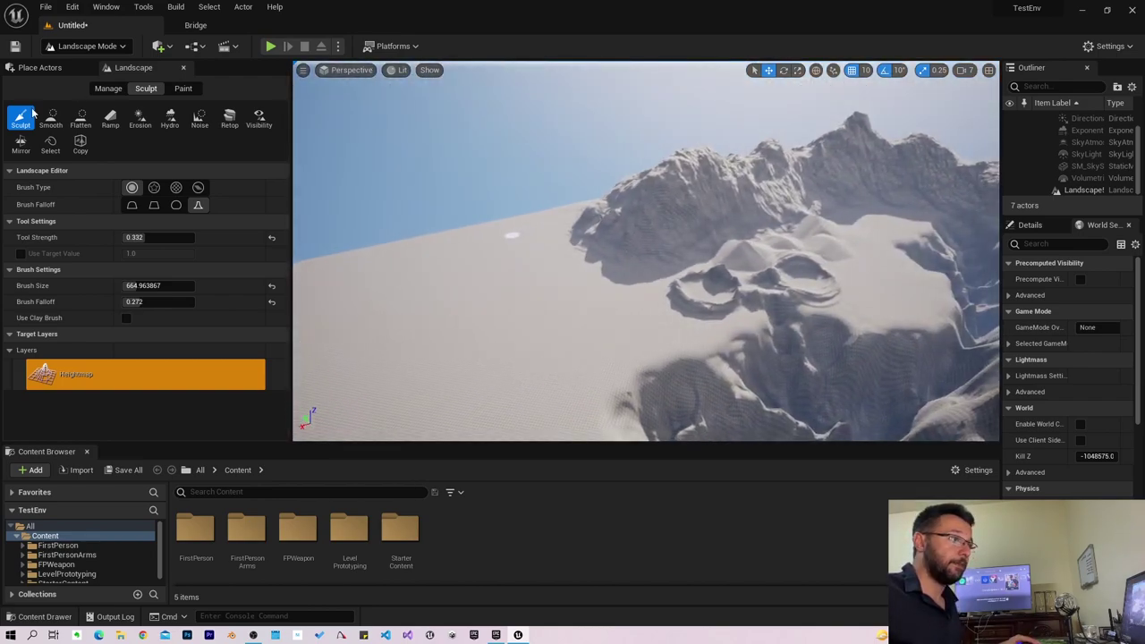
Give the Sculpt tool an Alpha brush using the T_Brick_Clay texture.
left_click(54, 112)
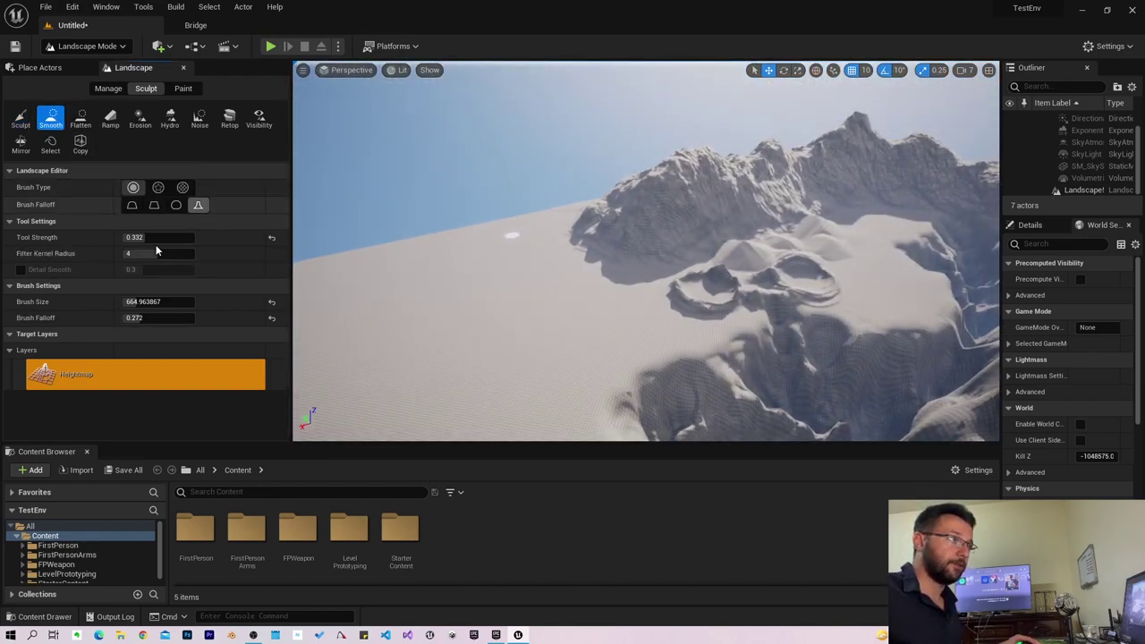
left_click(19, 116)
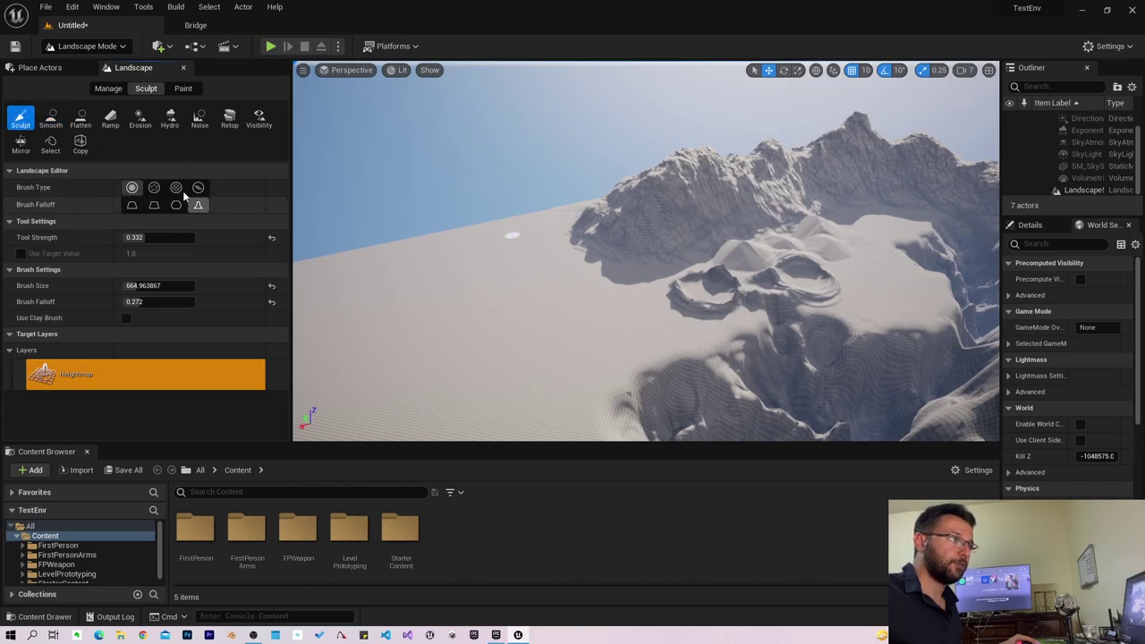
left_click(157, 188)
left_click(180, 349)
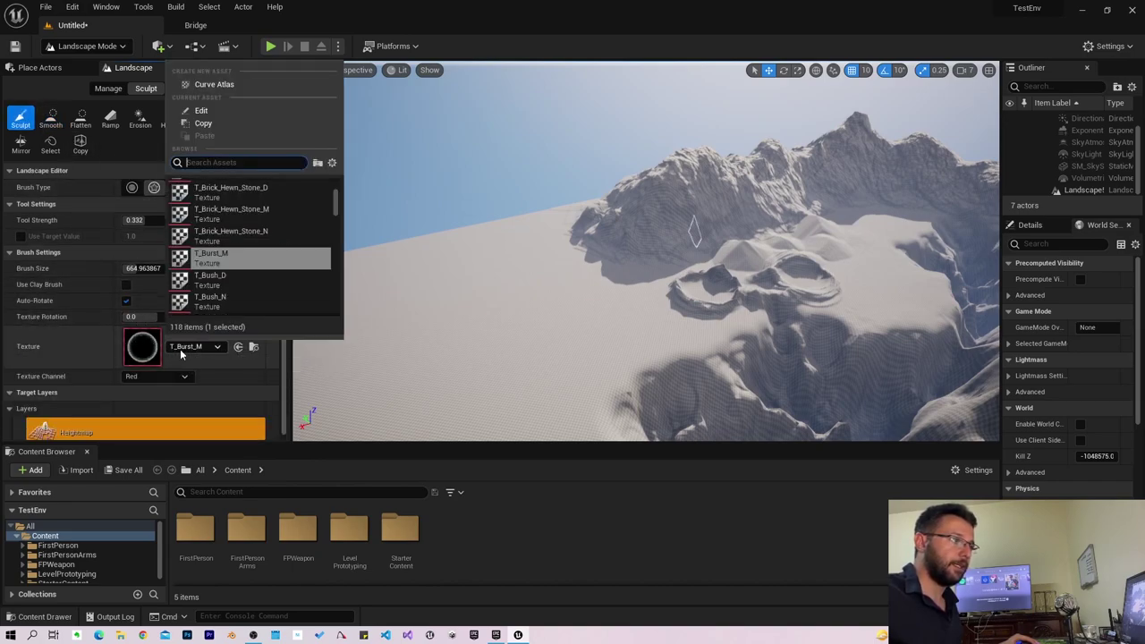
scroll(223, 212, "up", 3)
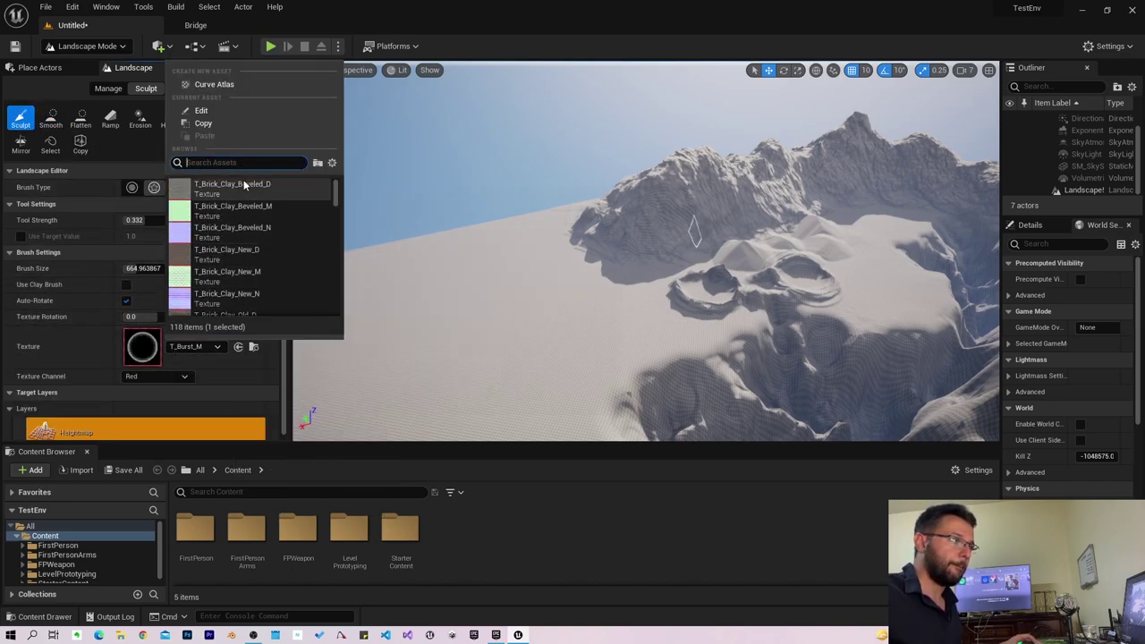
left_click(240, 231)
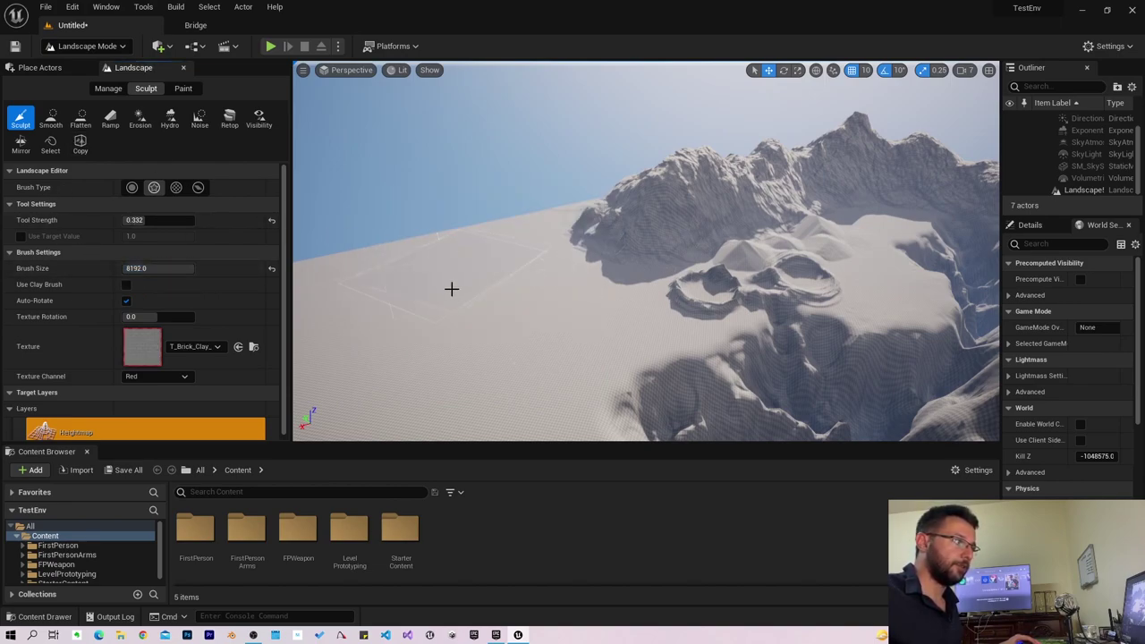
Raise a large rugged ridge along the left flat area and fill in the cliff edge.
mouse_move(521, 235)
left_mouse_down()
mouse_move(641, 164)
mouse_move(506, 224)
left_mouse_up()
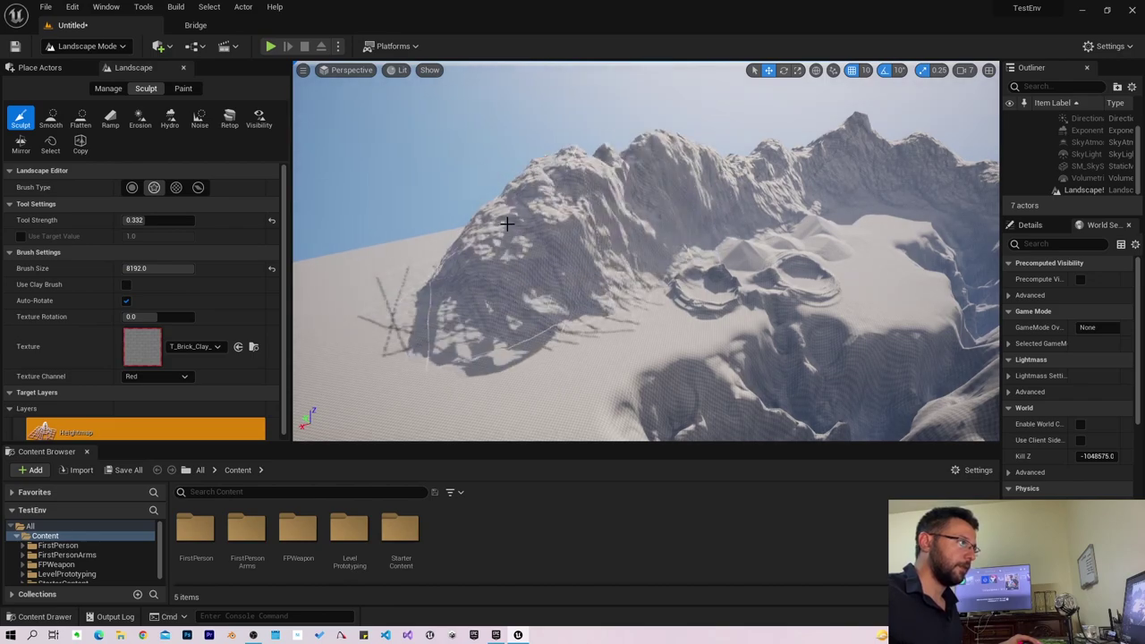
left_click_drag(361, 263, 343, 327)
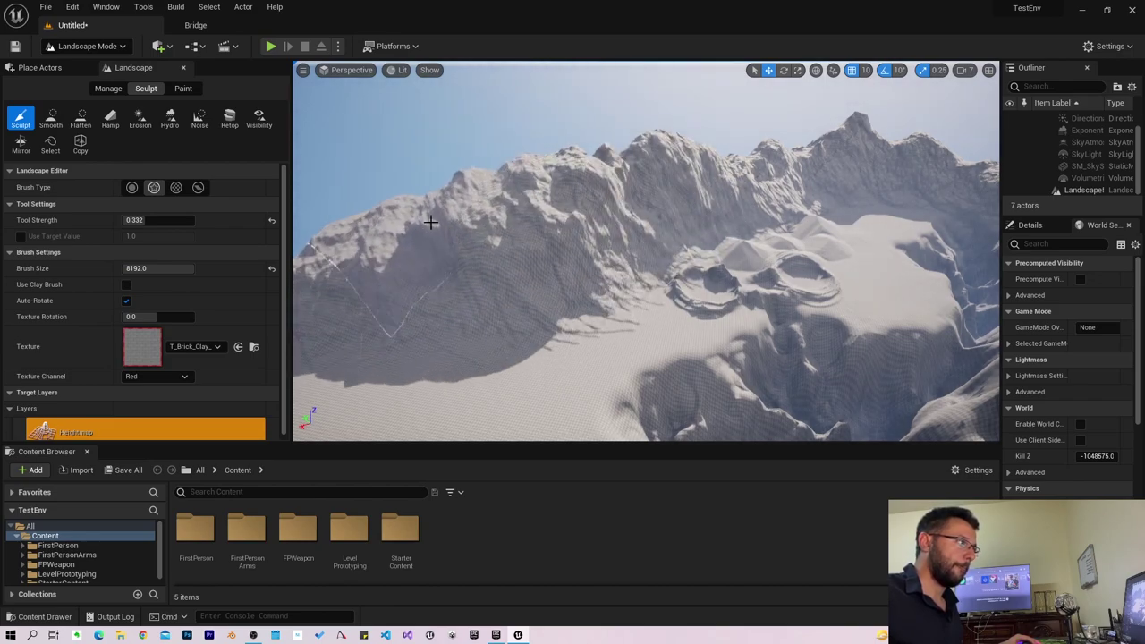
right_click_drag(342, 327, 411, 322)
right_click_drag(461, 279, 385, 268)
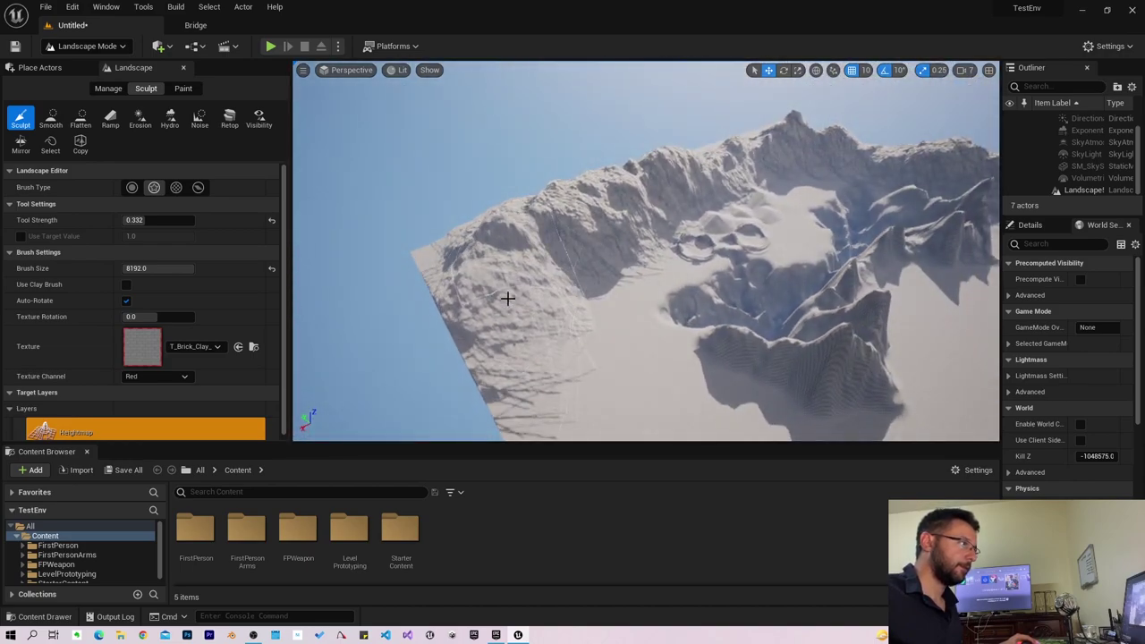
left_click_drag(509, 232, 534, 199)
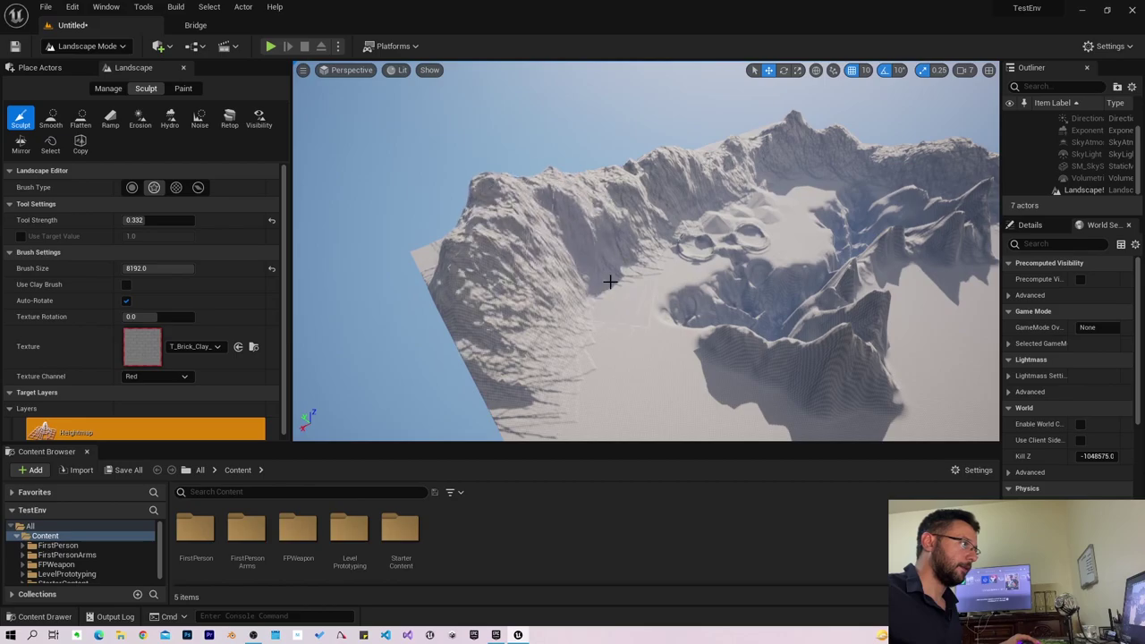
mouse_move(610, 282)
right_mouse_down()
mouse_move(618, 224)
mouse_move(590, 228)
right_mouse_up()
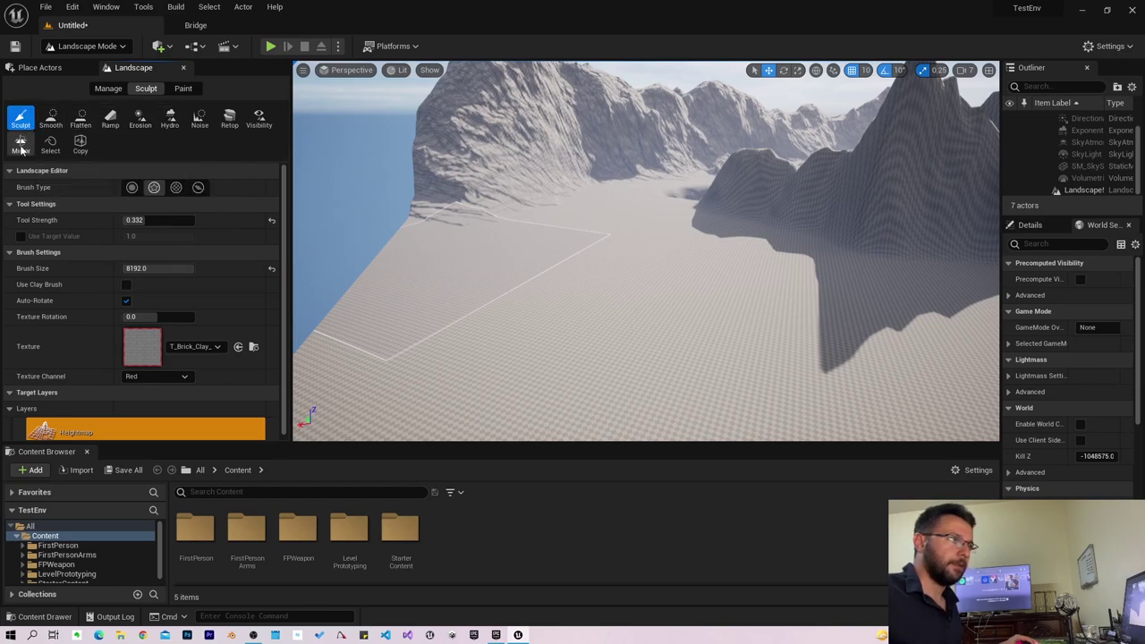
Use the Component brush type to raise one landscape component into a tall flat-topped block.
left_click(198, 188)
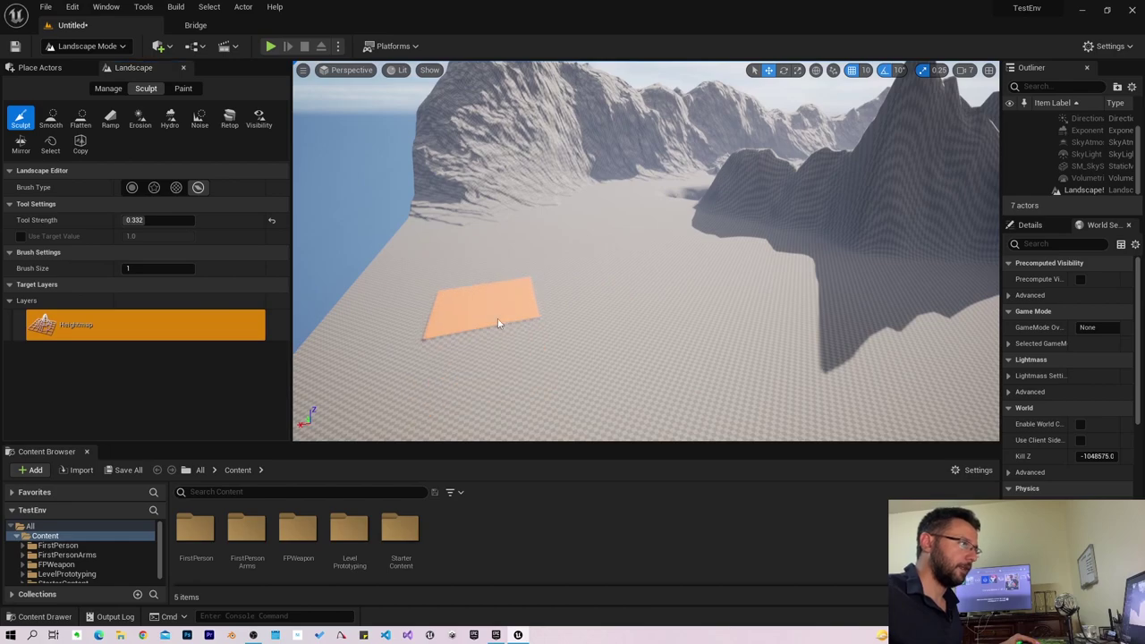
left_click_drag(507, 302, 639, 358)
right_click_drag(638, 358, 223, 187)
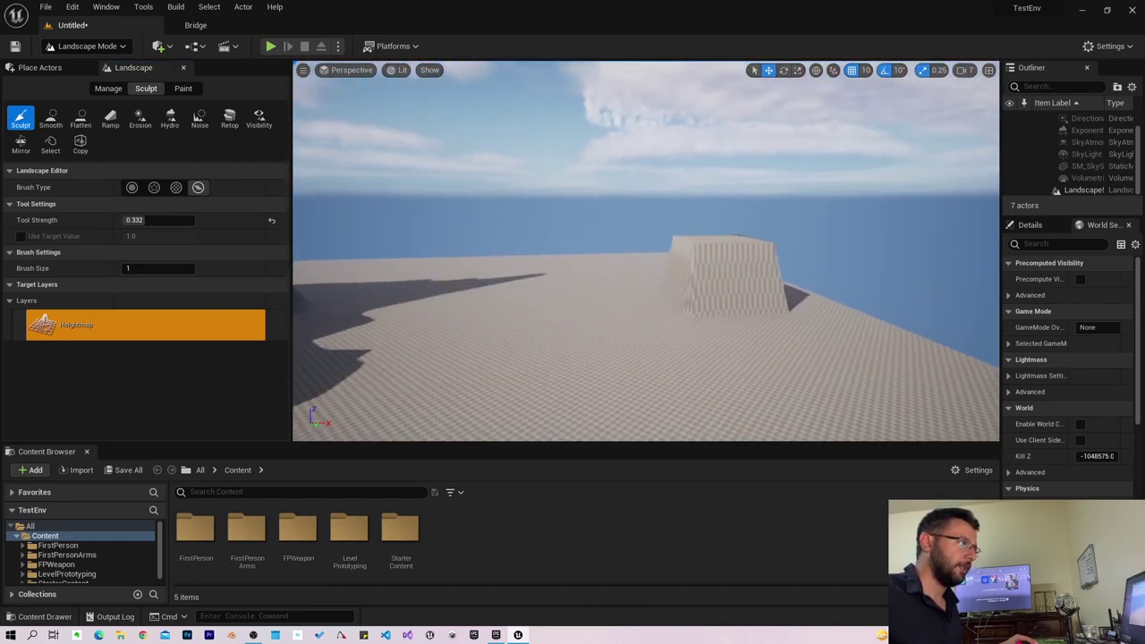
Add a ramp sloping from the plain onto the block's top and view it up close.
left_click(120, 122)
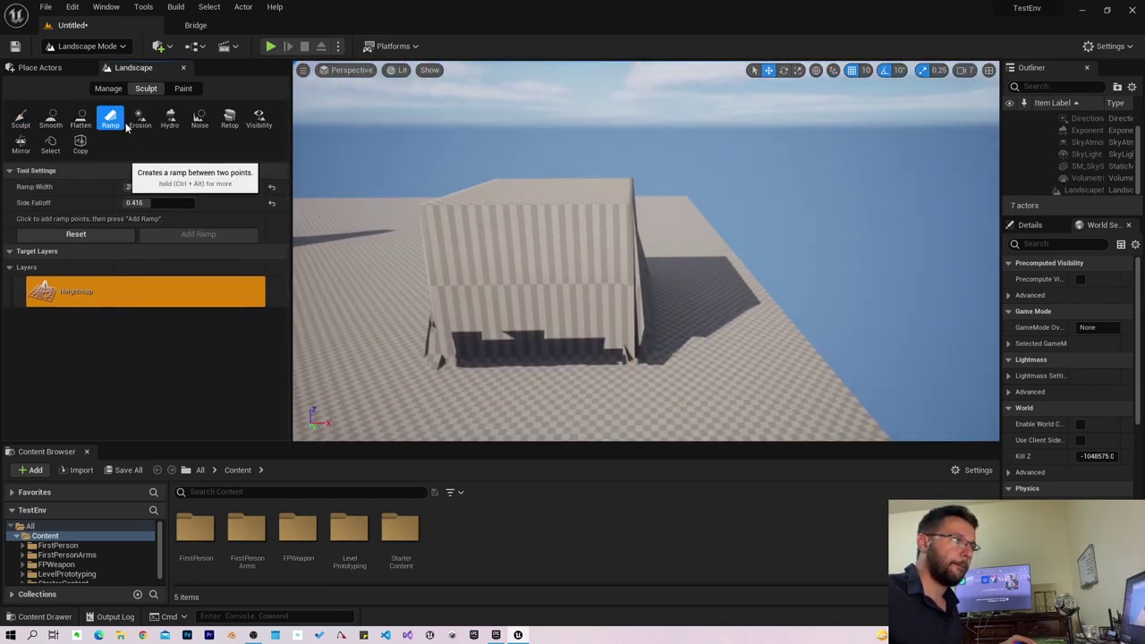
scroll(641, 284, "down", 5)
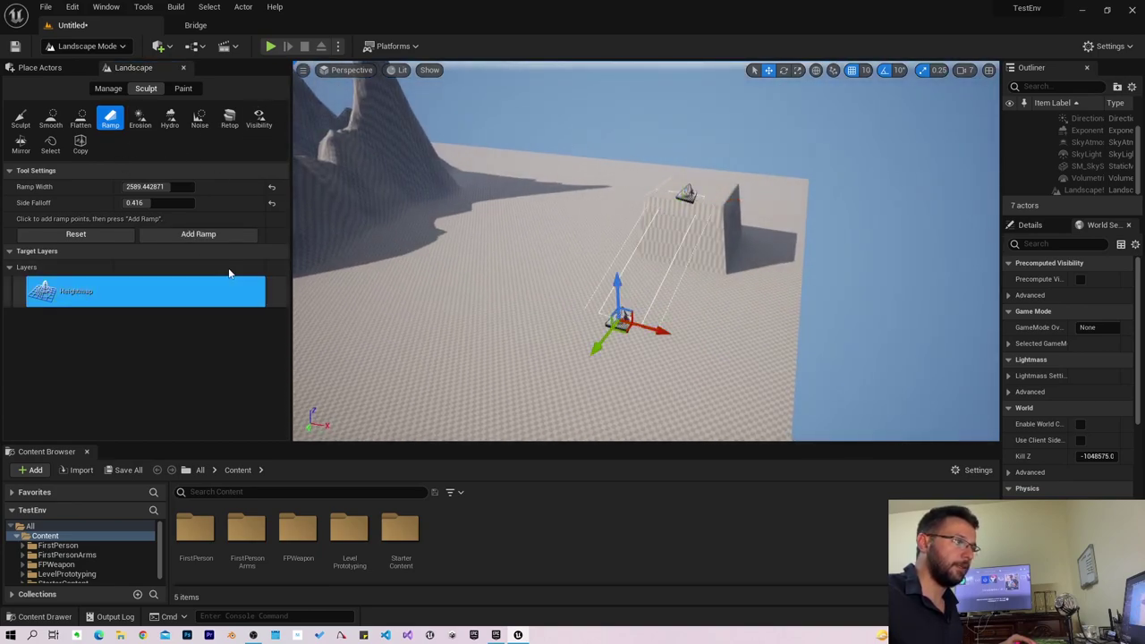
mouse_move(660, 233)
right_mouse_down()
mouse_move(595, 285)
mouse_move(617, 258)
right_mouse_up()
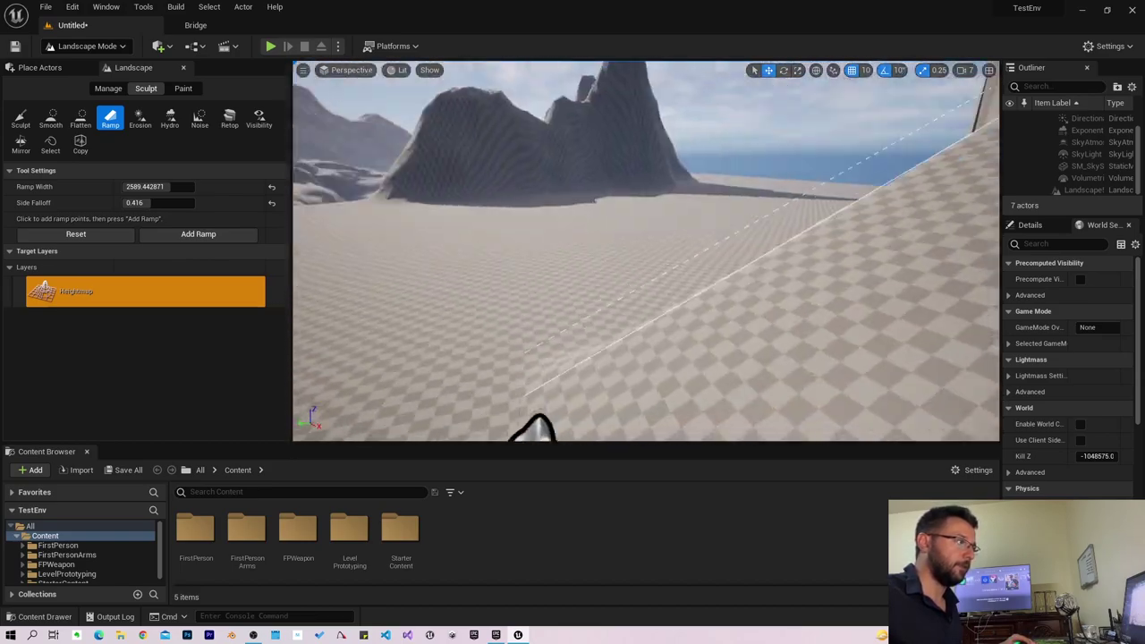
left_click(51, 119)
right_click_drag(643, 250, 643, 269)
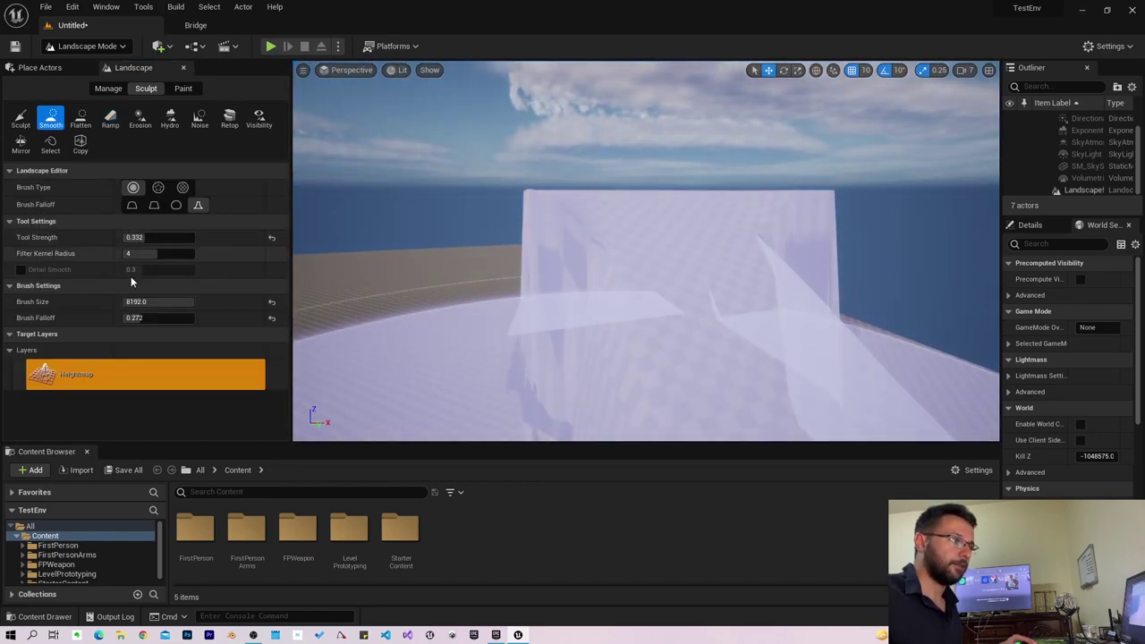
Shrink the Smooth brush to about 463 and round the block's sheer top edge into a slope.
left_click_drag(136, 301, 125, 301)
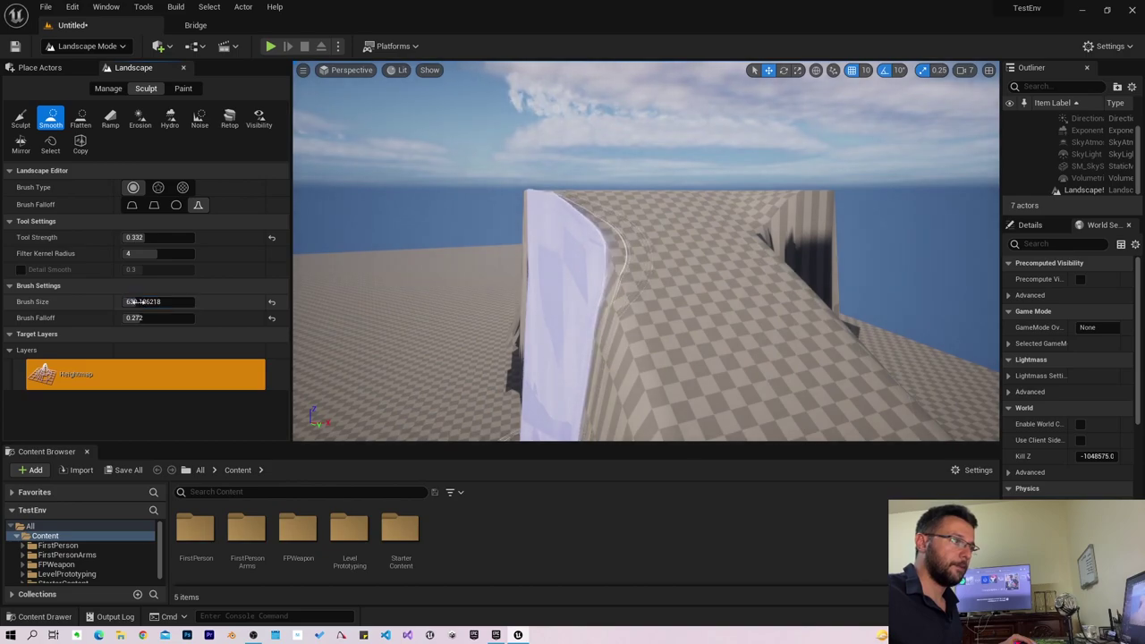
right_click_drag(549, 212, 501, 214)
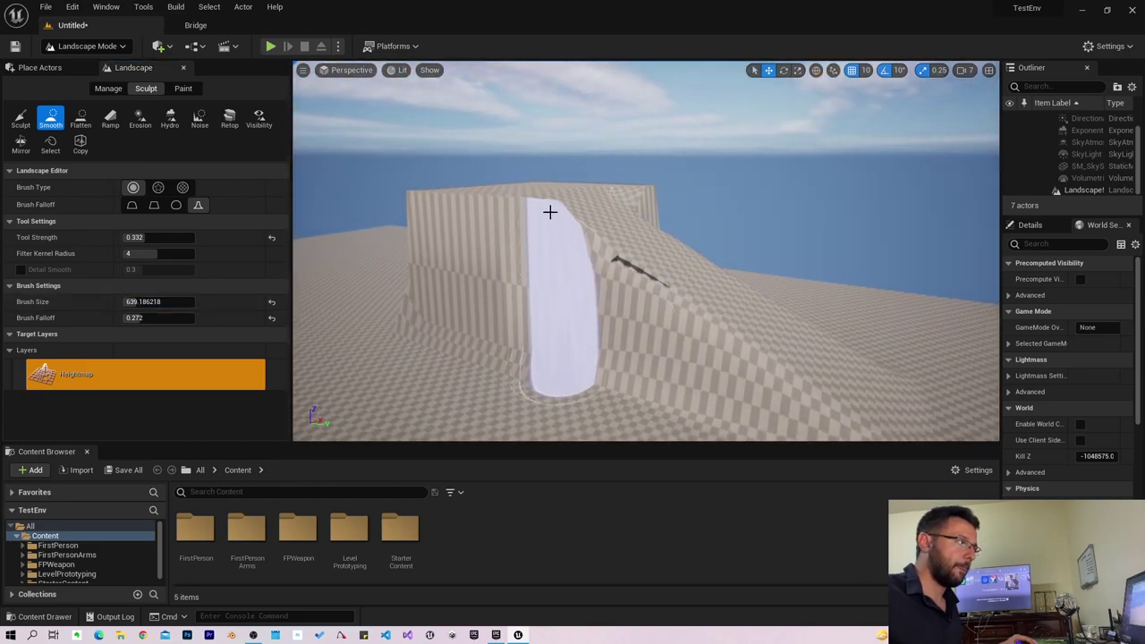
key("Return")
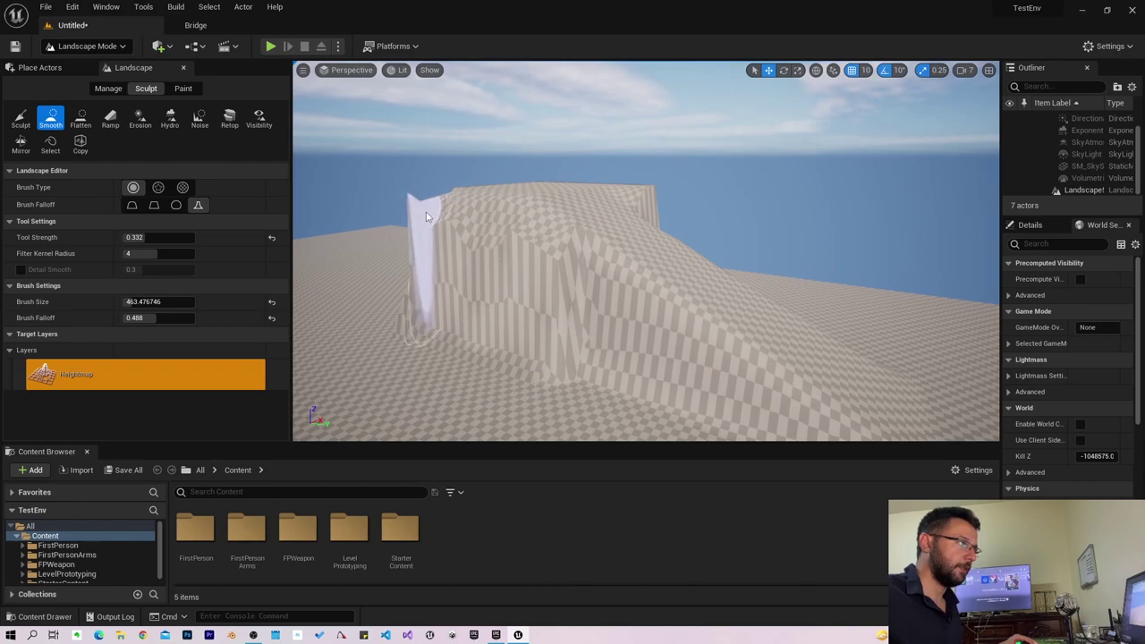
right_click_drag(410, 204, 608, 205)
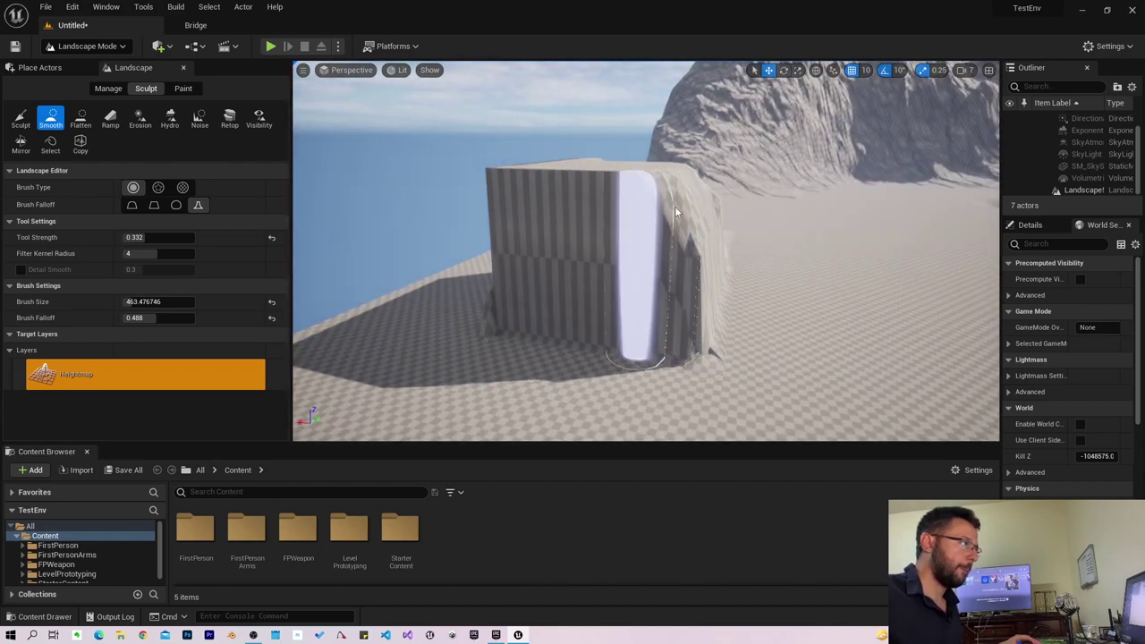
right_click_drag(674, 205, 805, 179)
right_click_drag(708, 187, 707, 187)
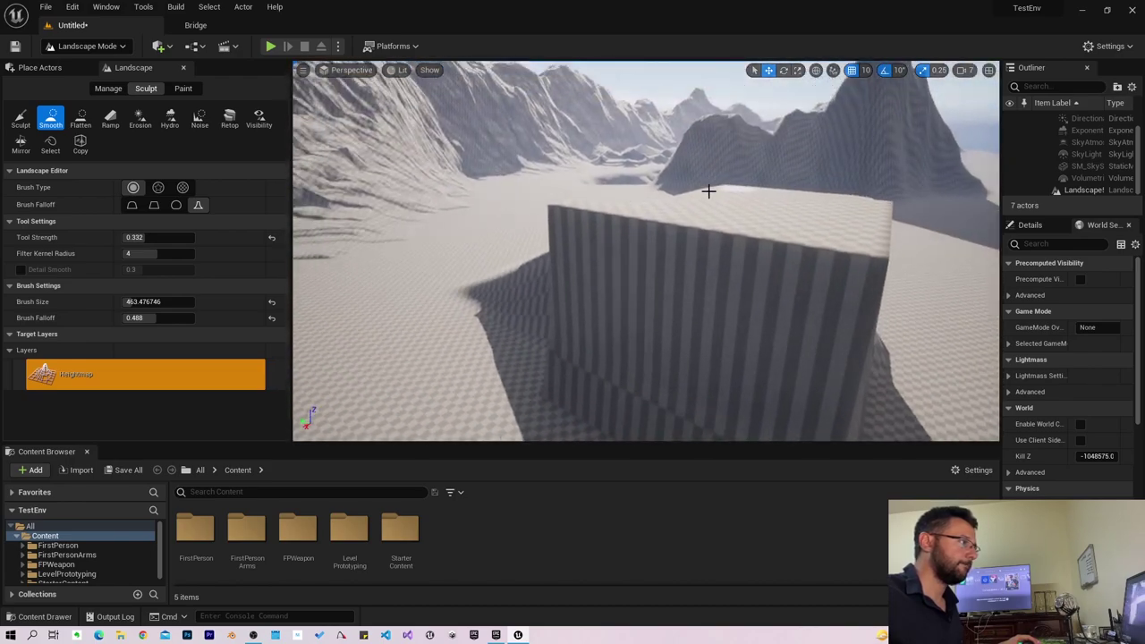
left_click_drag(613, 227, 893, 231)
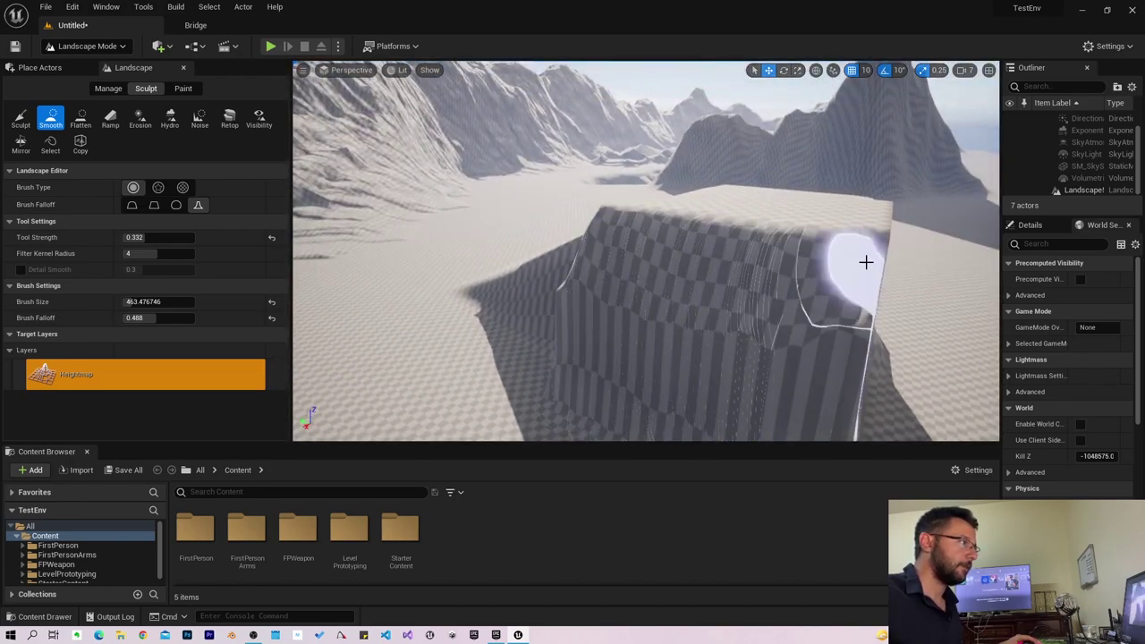
right_click_drag(872, 217, 872, 217)
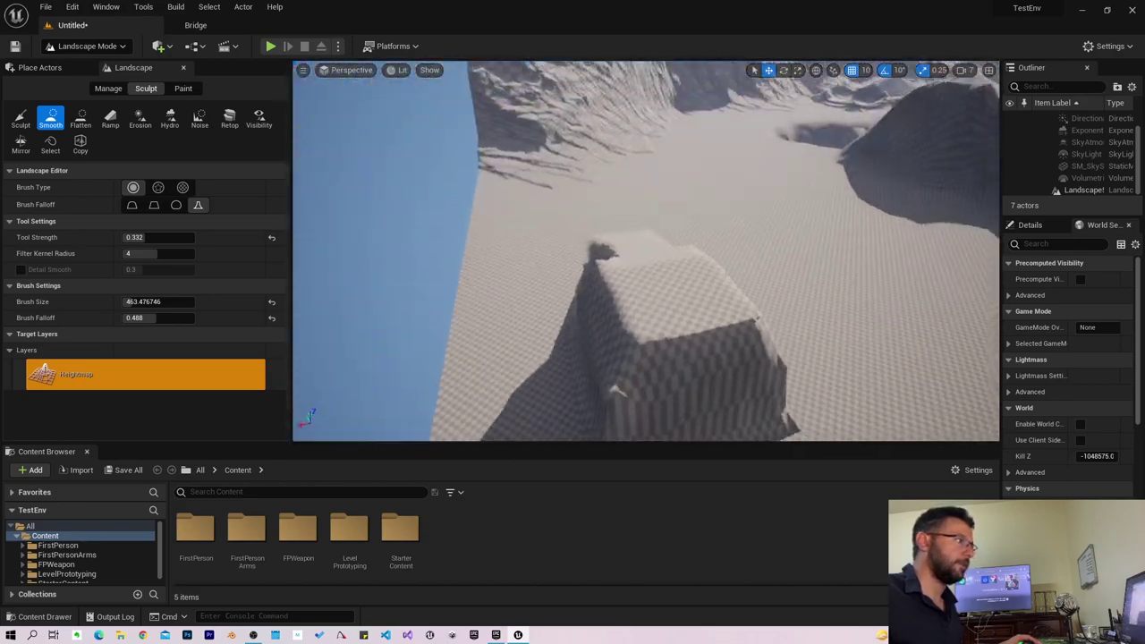
right_click_drag(583, 231, 583, 232)
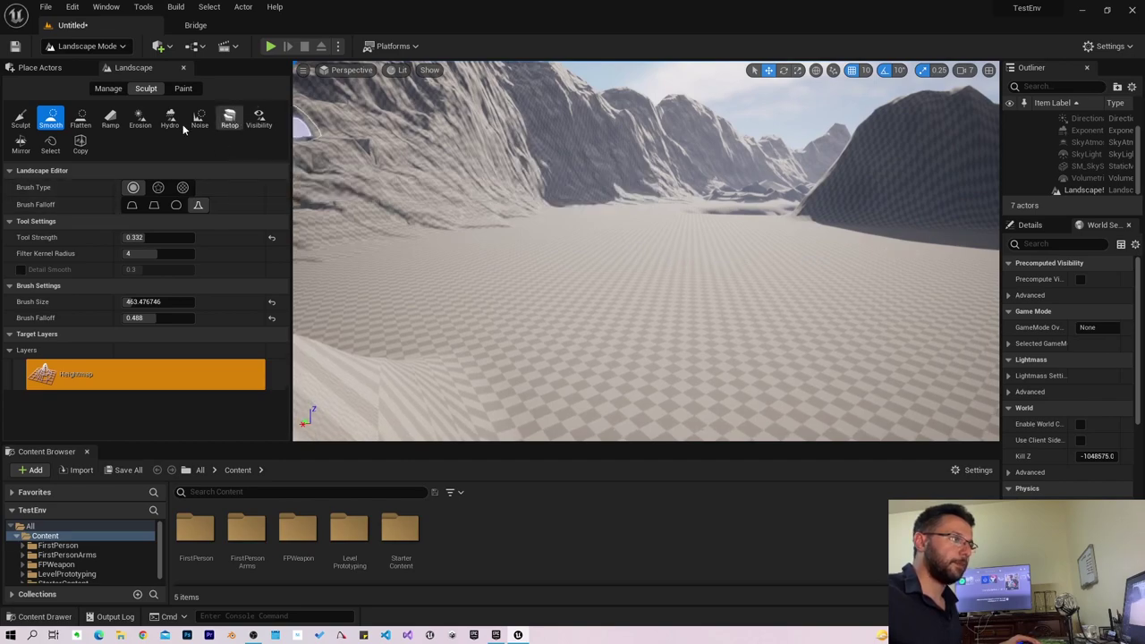
Erode the flat valley ground with the Erosion tool at brush size about 2833.
left_click(141, 119)
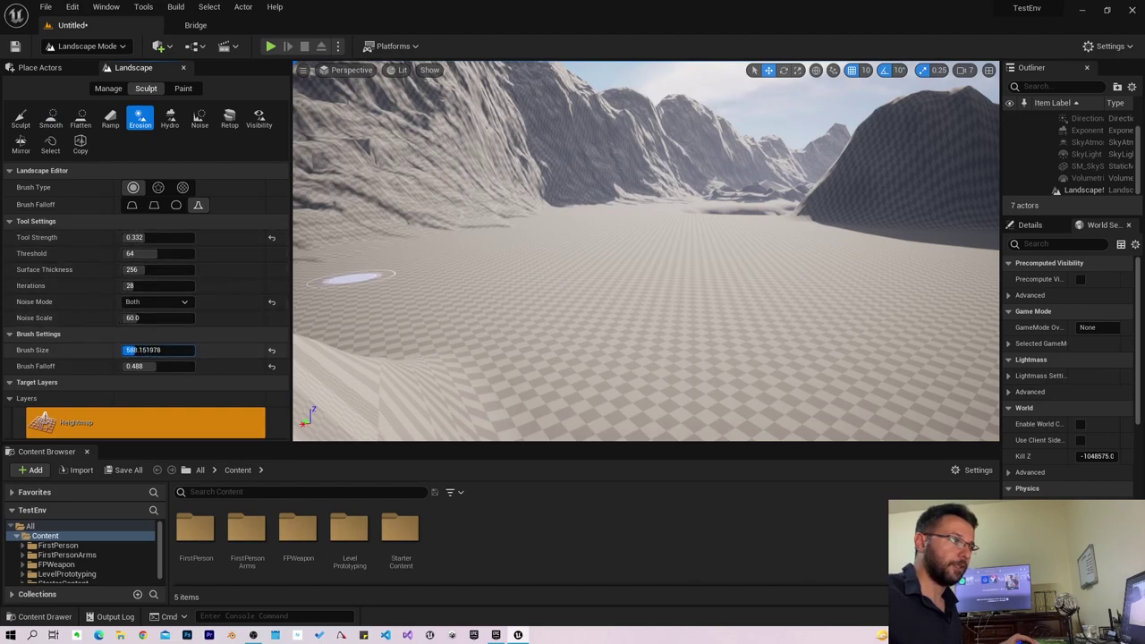
left_click_drag(143, 349, 158, 349)
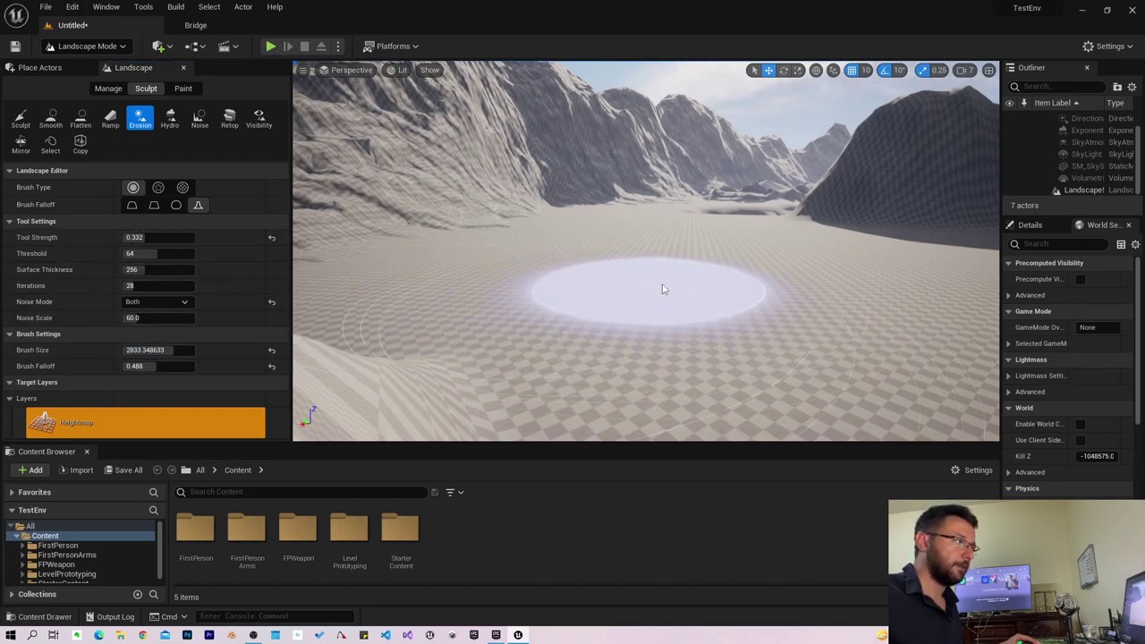
left_click_drag(574, 204, 784, 299)
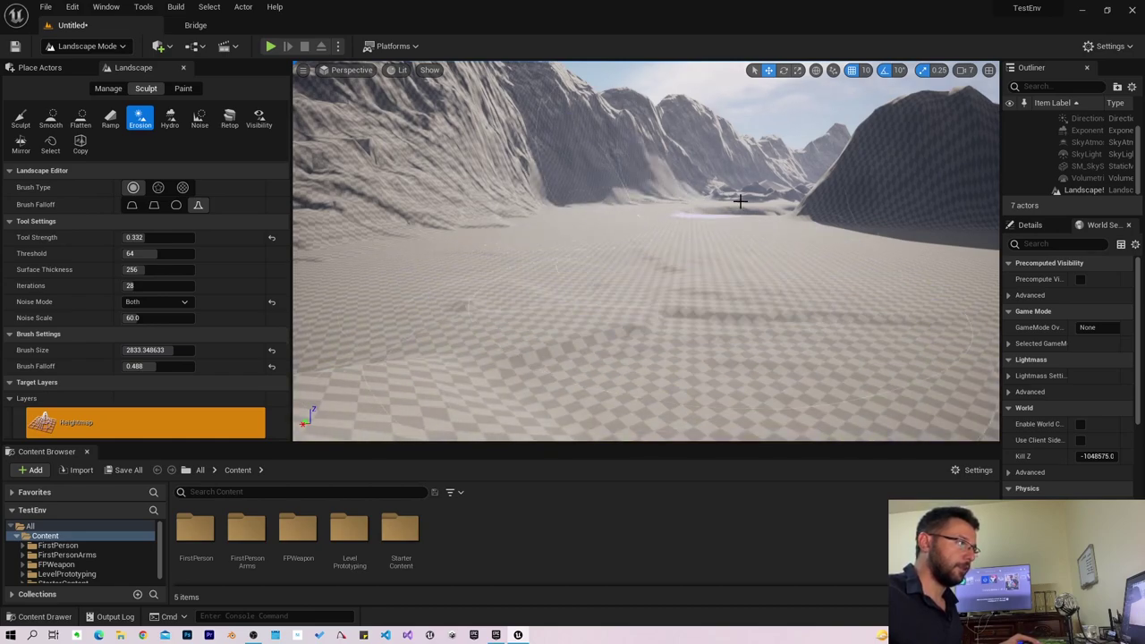
right_click_drag(730, 191, 805, 191)
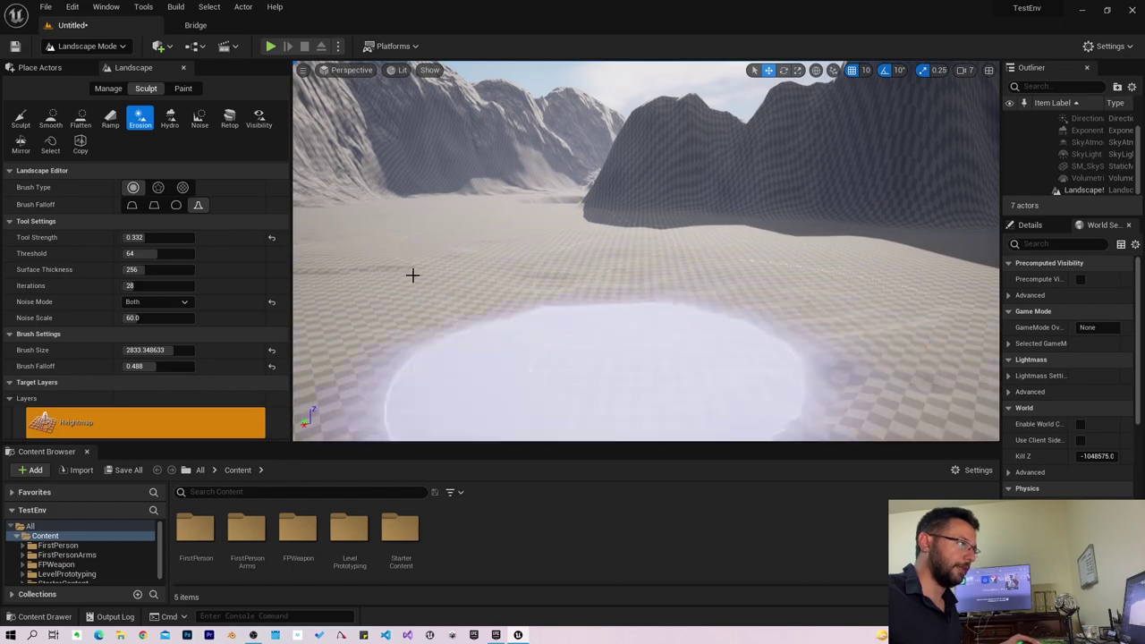
Fly around the mountains, raised block and valley to review the eroded desert floor.
scroll(716, 199, "up", 5)
scroll(715, 199, "down", 5)
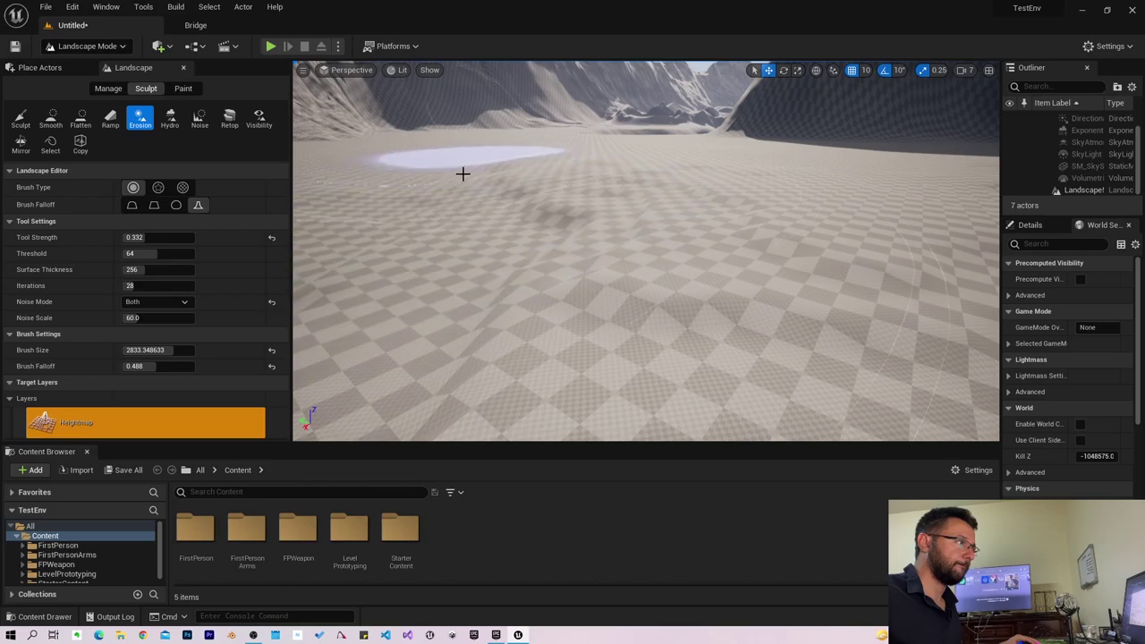
mouse_move(508, 202)
right_mouse_down()
mouse_move(447, 206)
mouse_move(761, 268)
right_mouse_up()
scroll(593, 281, "up", 3)
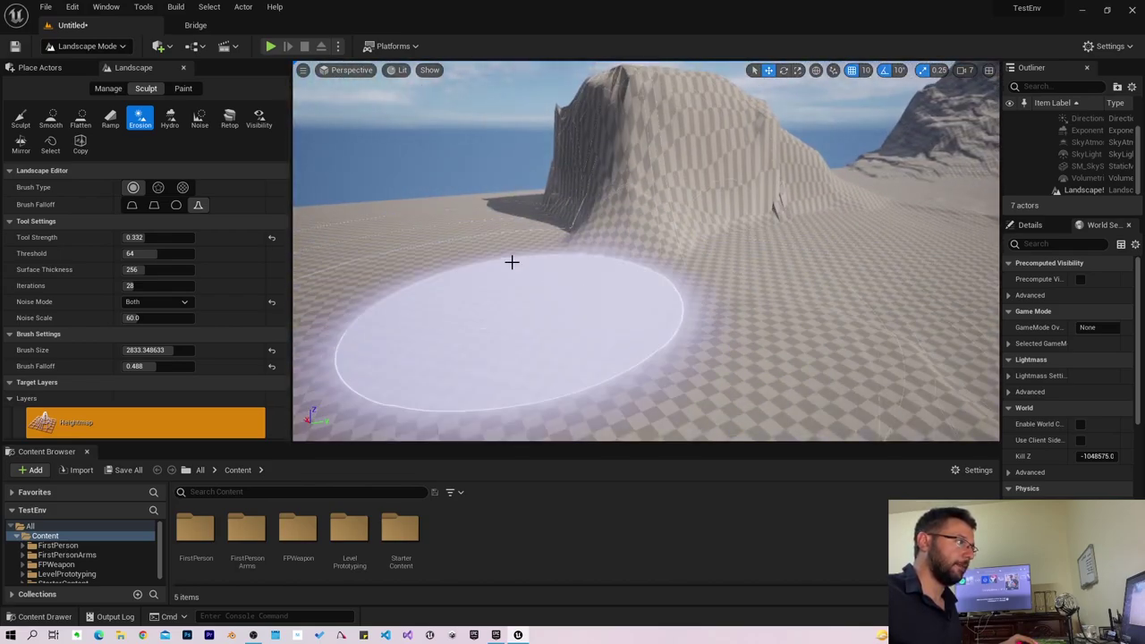
right_click_drag(391, 340, 465, 340)
scroll(552, 313, "down", 5)
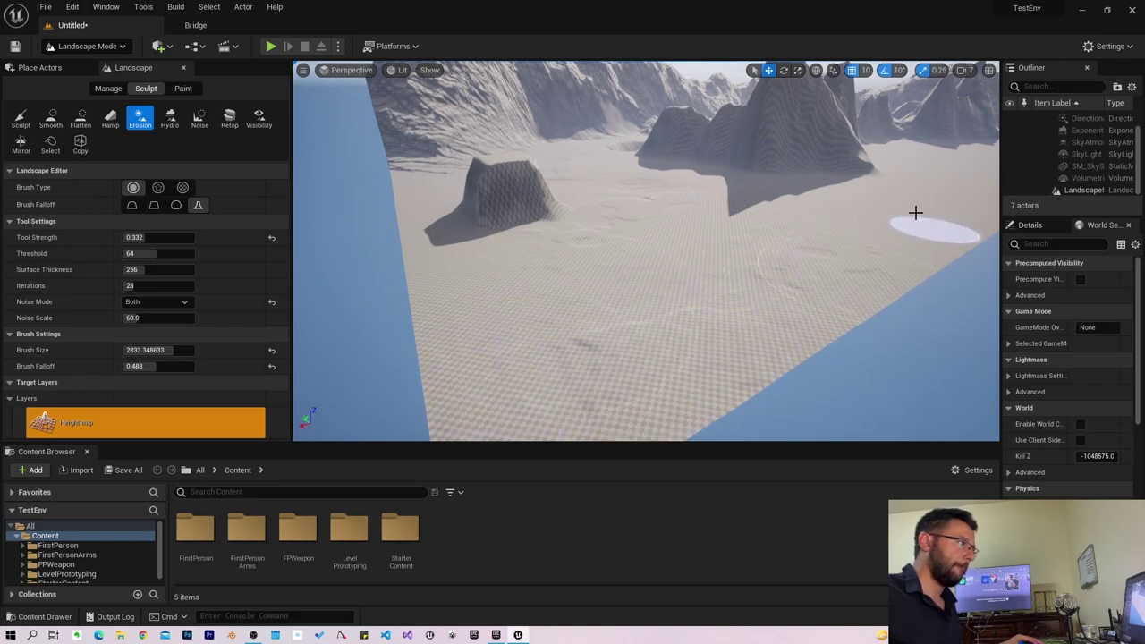
right_click_drag(915, 215, 562, 294)
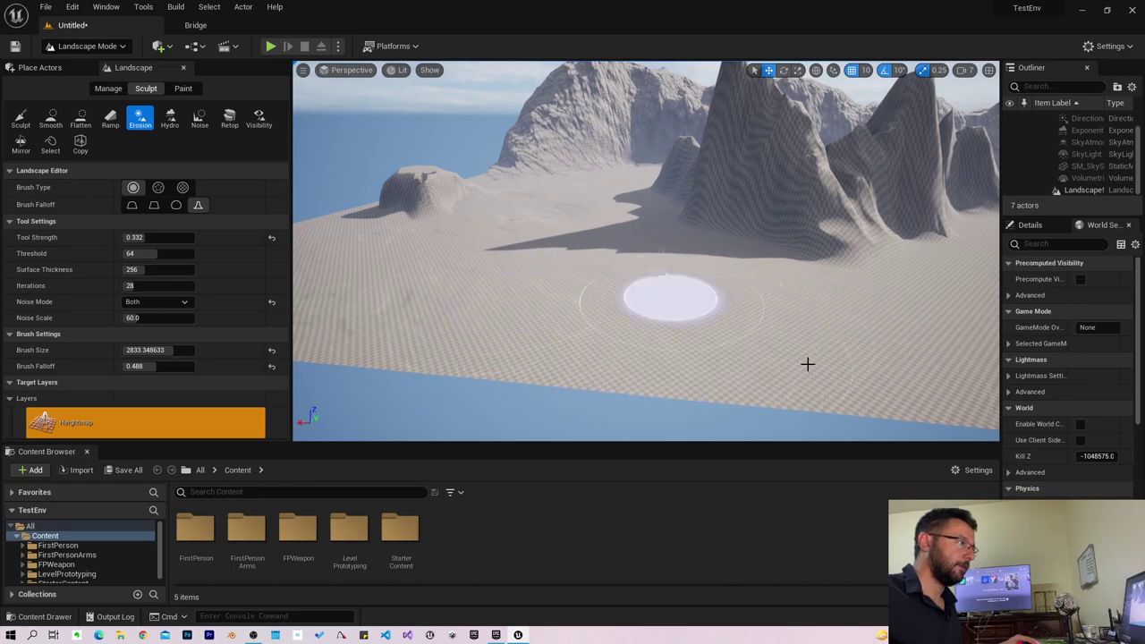
mouse_move(480, 238)
right_mouse_down()
mouse_move(537, 340)
mouse_move(435, 409)
right_mouse_up()
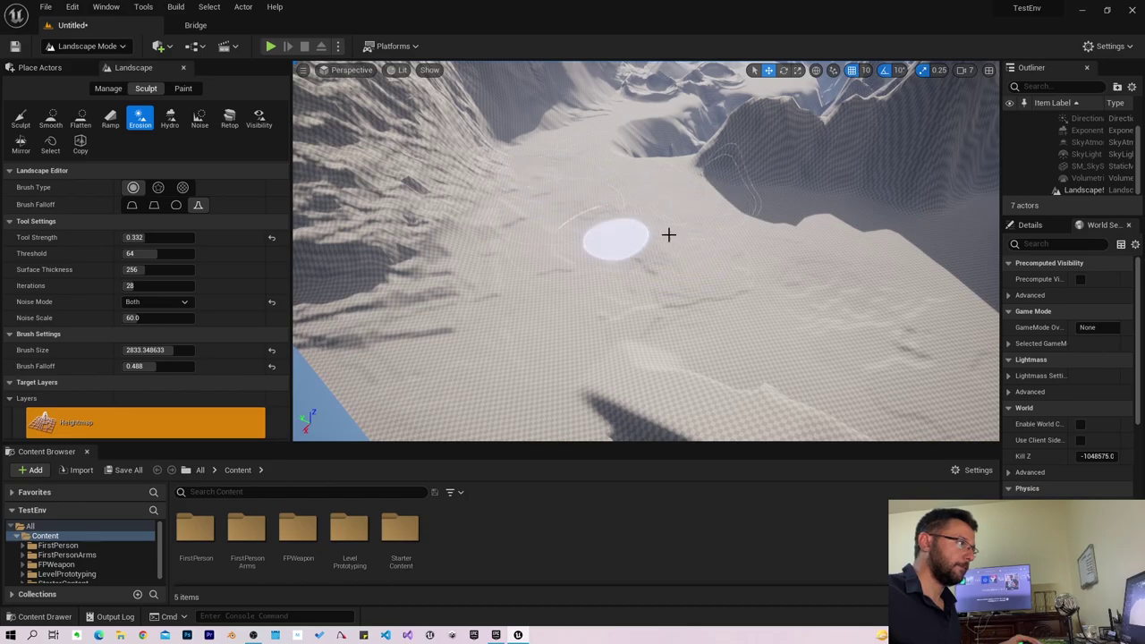
right_click_drag(735, 210, 735, 209)
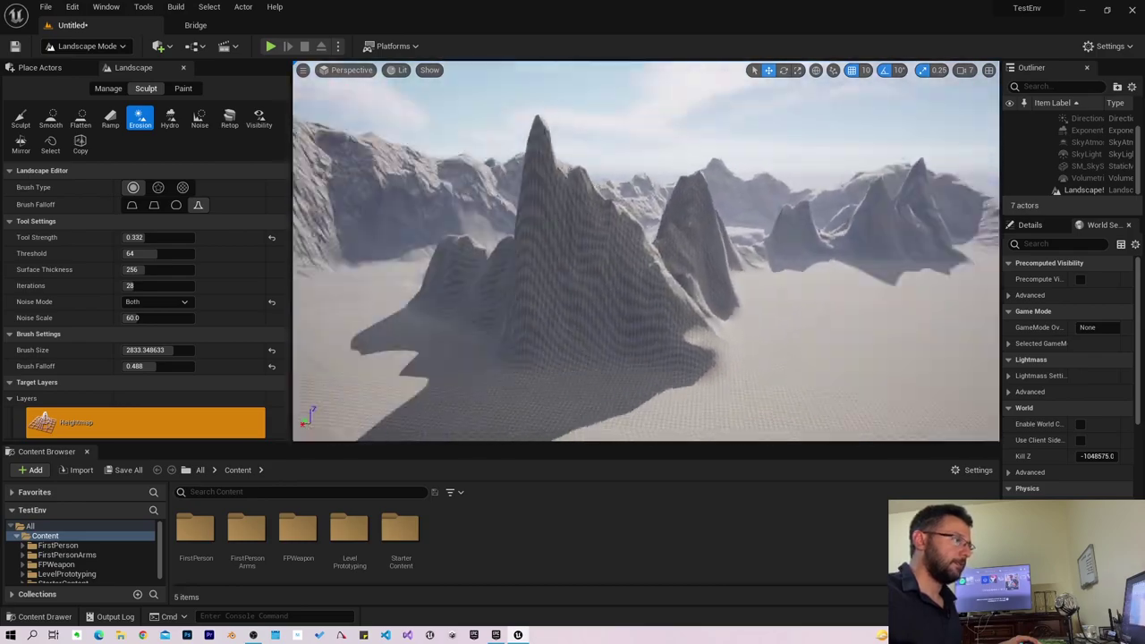
right_click_drag(578, 186, 579, 186)
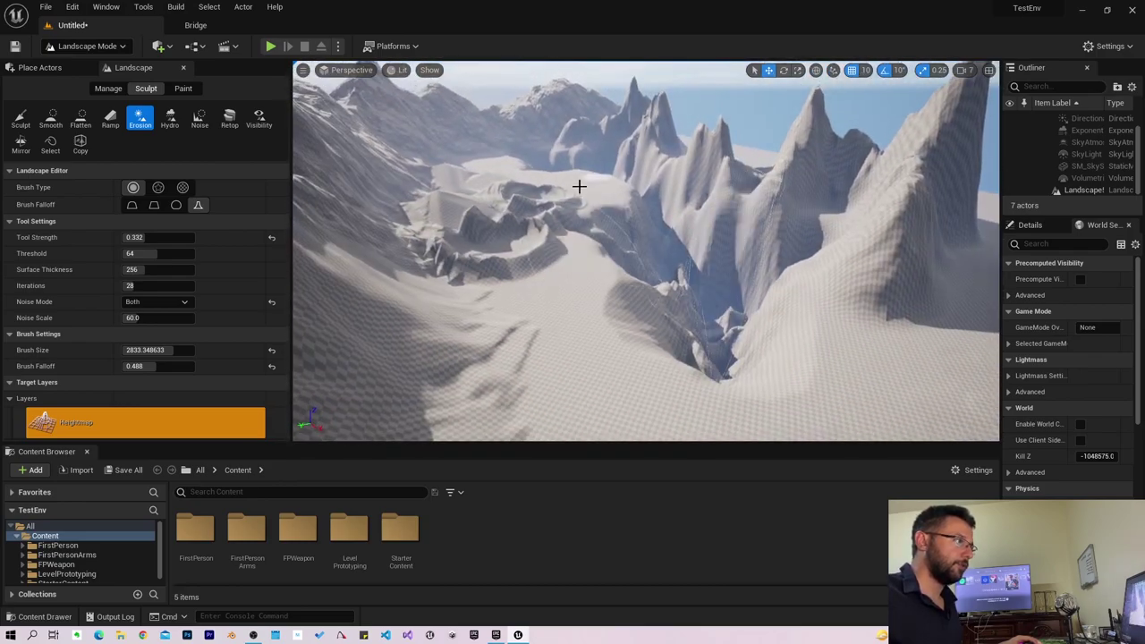
Set the Sculpt brush to the Pattern type with the T_Brick_Clay_Beveled_M texture.
left_click(20, 118)
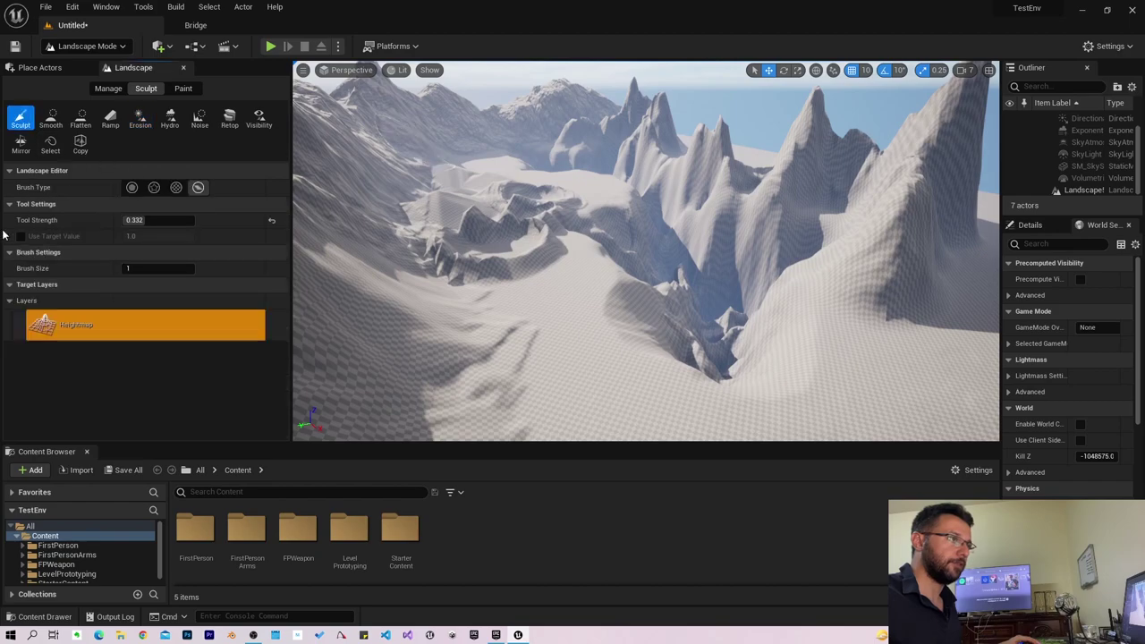
left_click(132, 189)
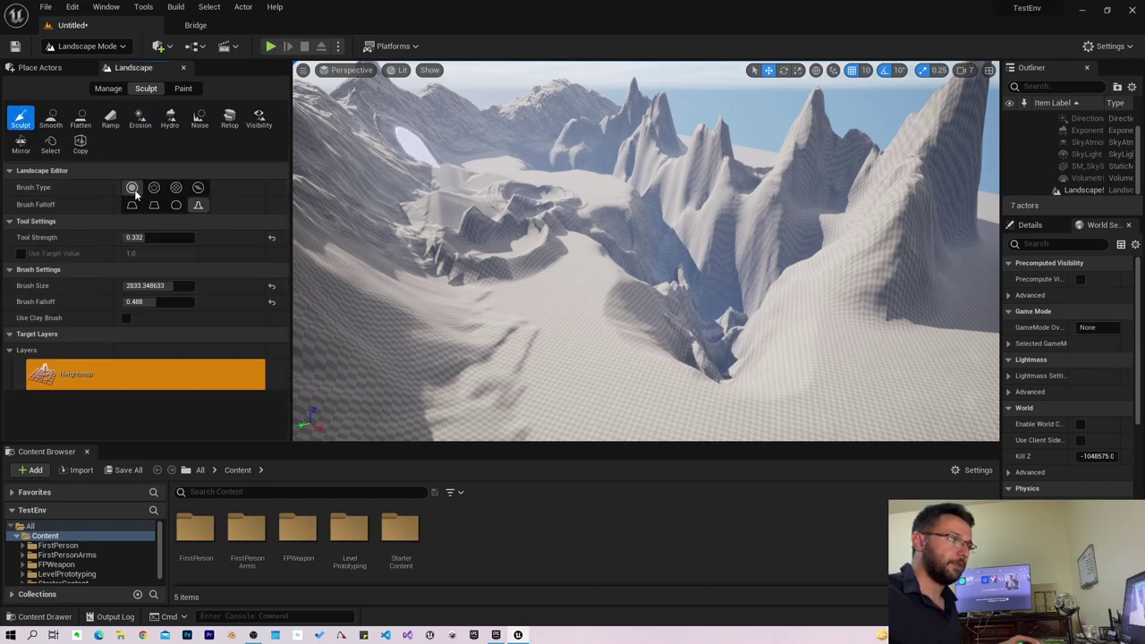
left_click(176, 188)
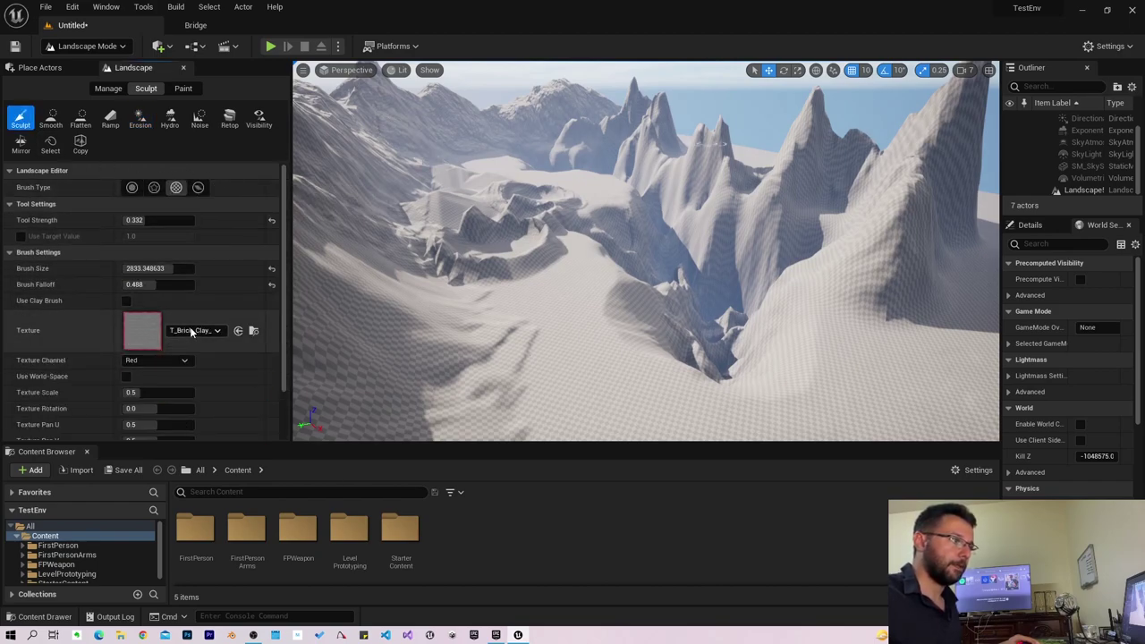
left_click(201, 330)
left_click(225, 495)
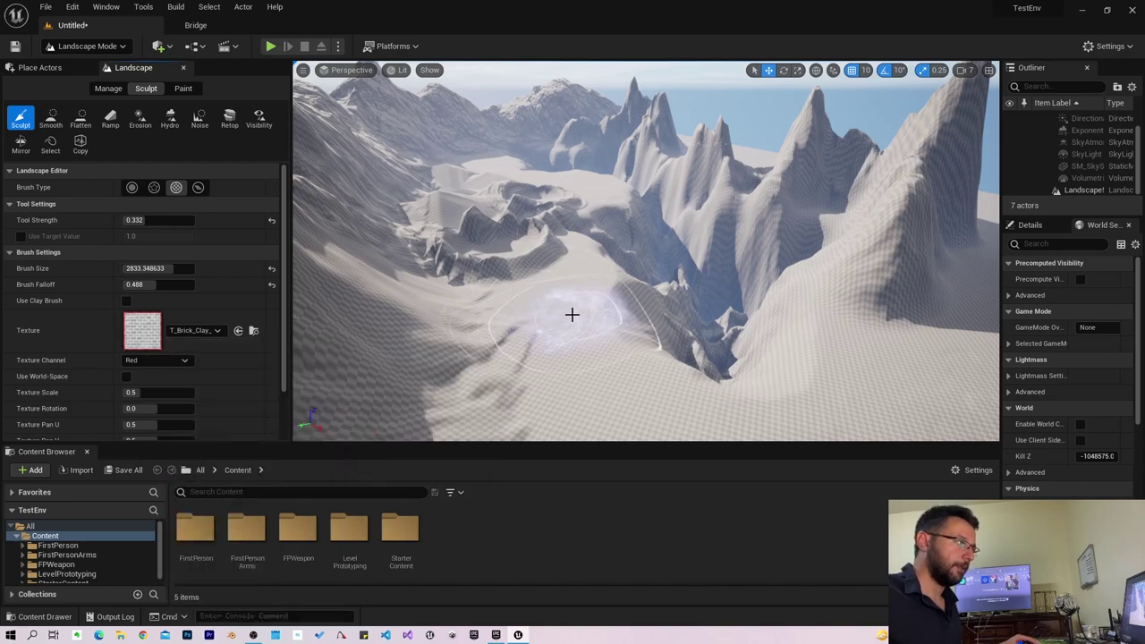
Raise a large ridge on the valley slope and a tall wall on the left cliff.
left_click_drag(571, 314, 572, 291)
left_click_drag(618, 379, 608, 367)
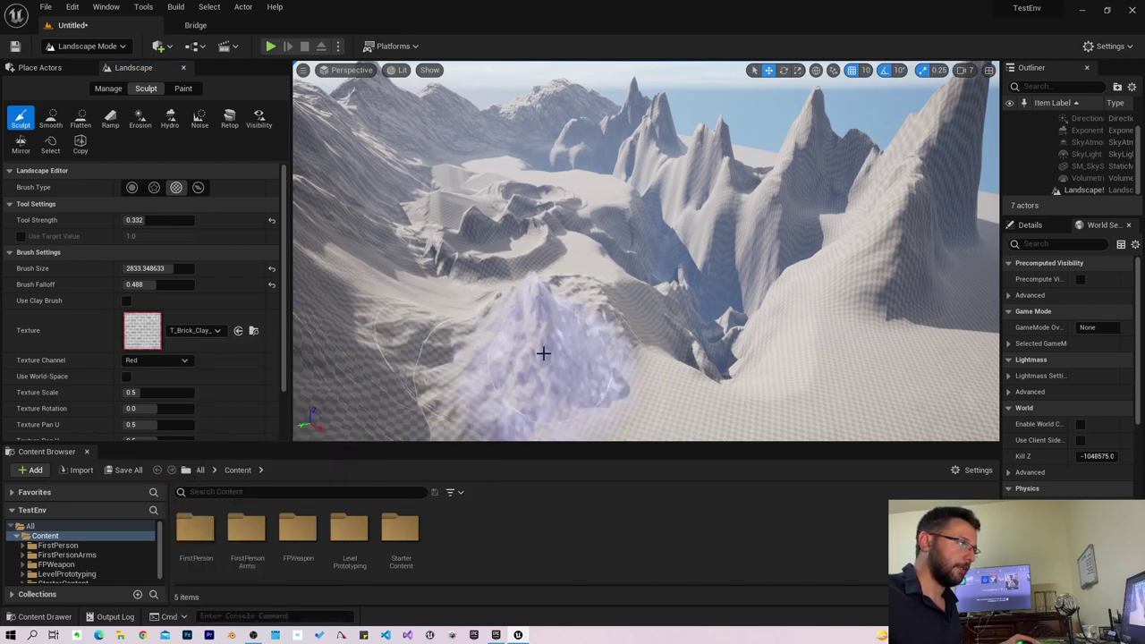
right_click_drag(608, 366, 574, 285)
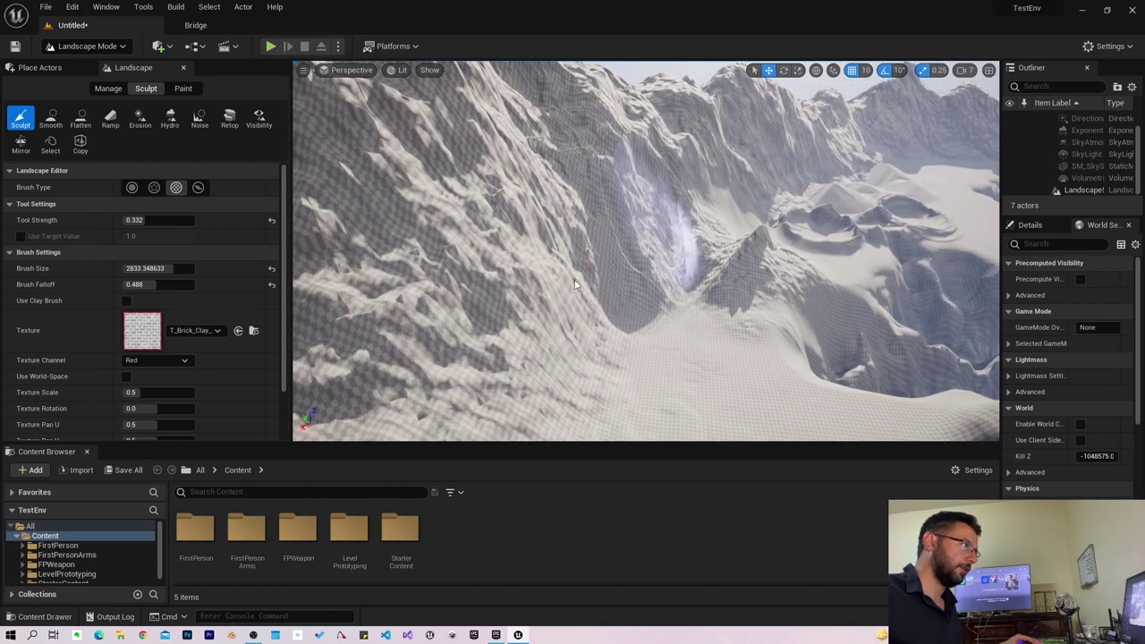
mouse_move(567, 225)
left_mouse_down()
mouse_move(540, 270)
mouse_move(649, 248)
left_mouse_up()
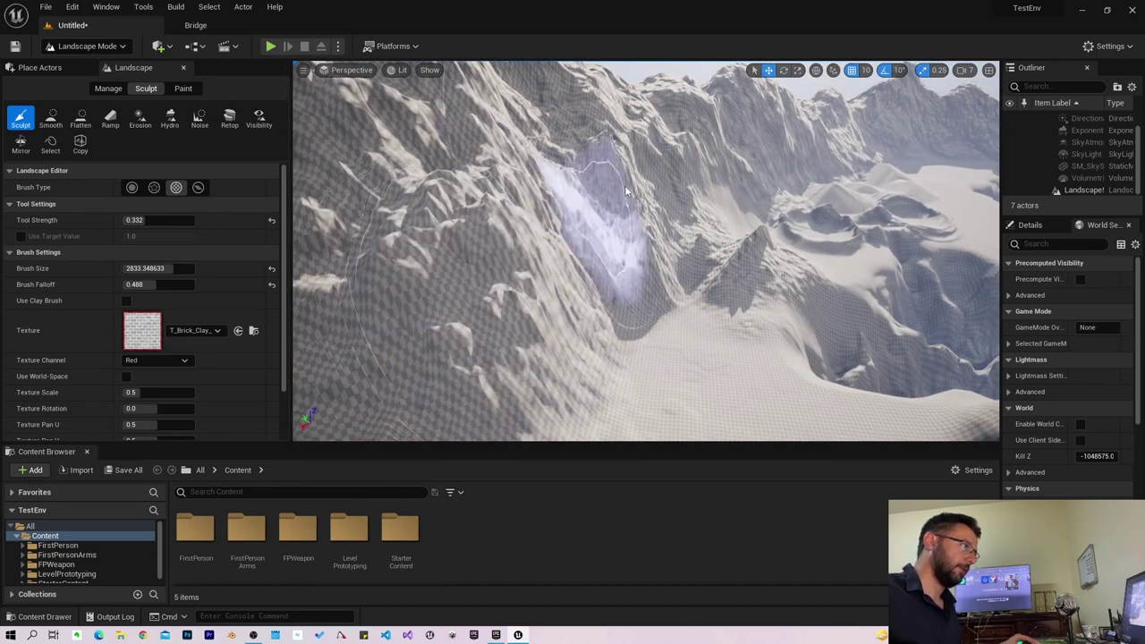
Raise a sharp peak on the range, then survey the whole landscape.
right_click_drag(649, 248, 812, 256)
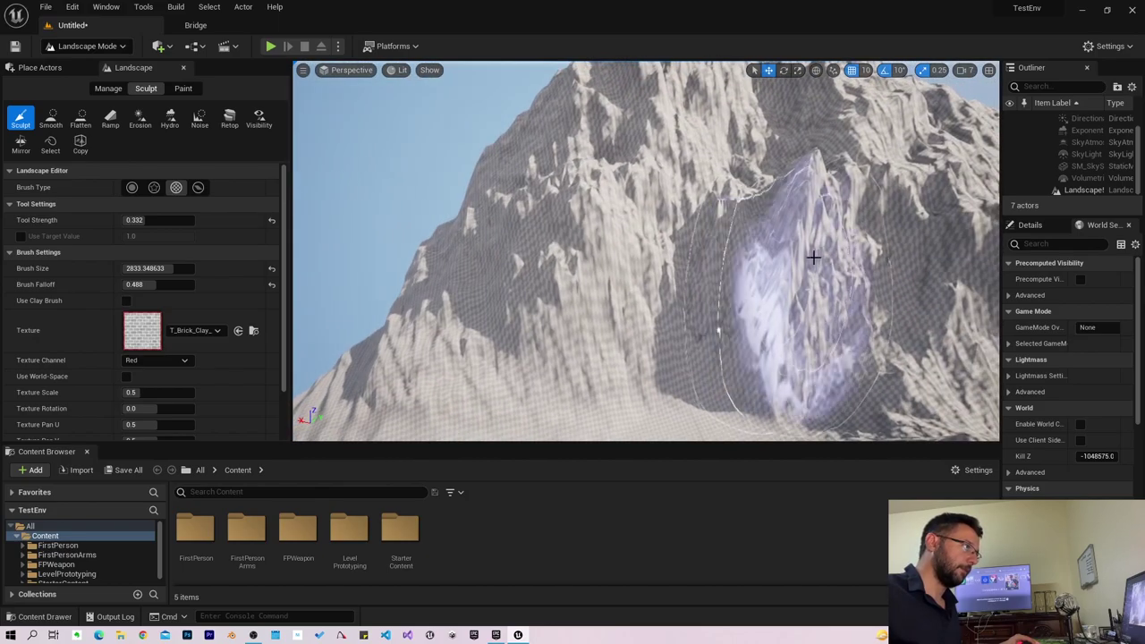
right_click_drag(927, 277, 805, 268)
mouse_move(748, 313)
right_mouse_down()
mouse_move(716, 295)
mouse_move(784, 327)
right_mouse_up()
mouse_move(785, 327)
left_mouse_down()
mouse_move(617, 159)
mouse_move(579, 232)
left_mouse_up()
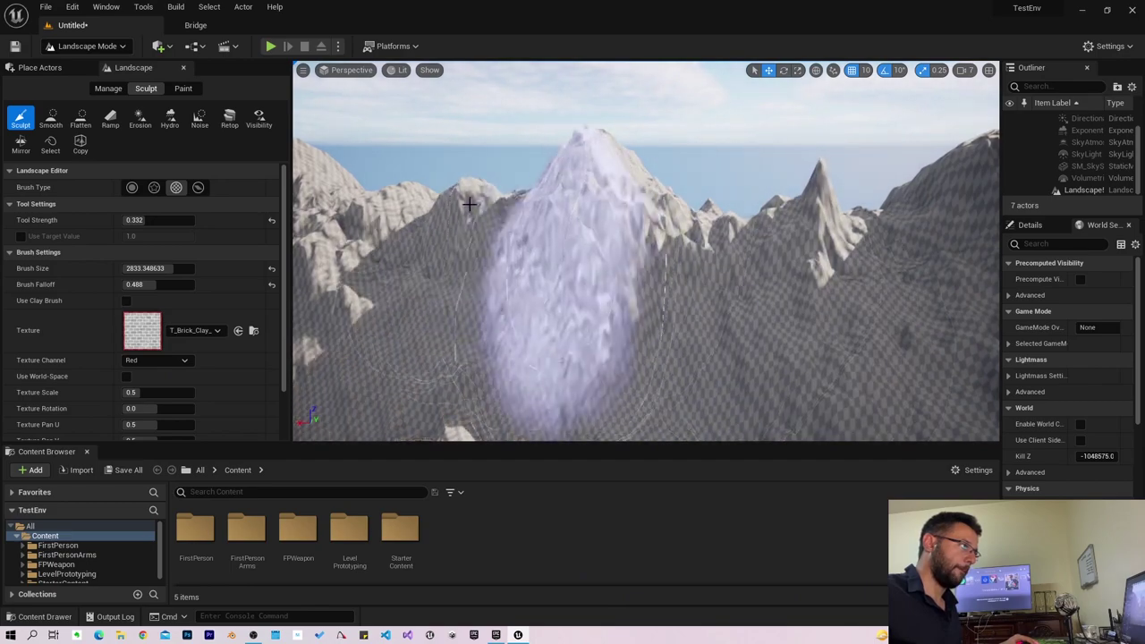
mouse_move(580, 233)
right_mouse_down()
mouse_move(590, 235)
mouse_move(486, 281)
right_mouse_up()
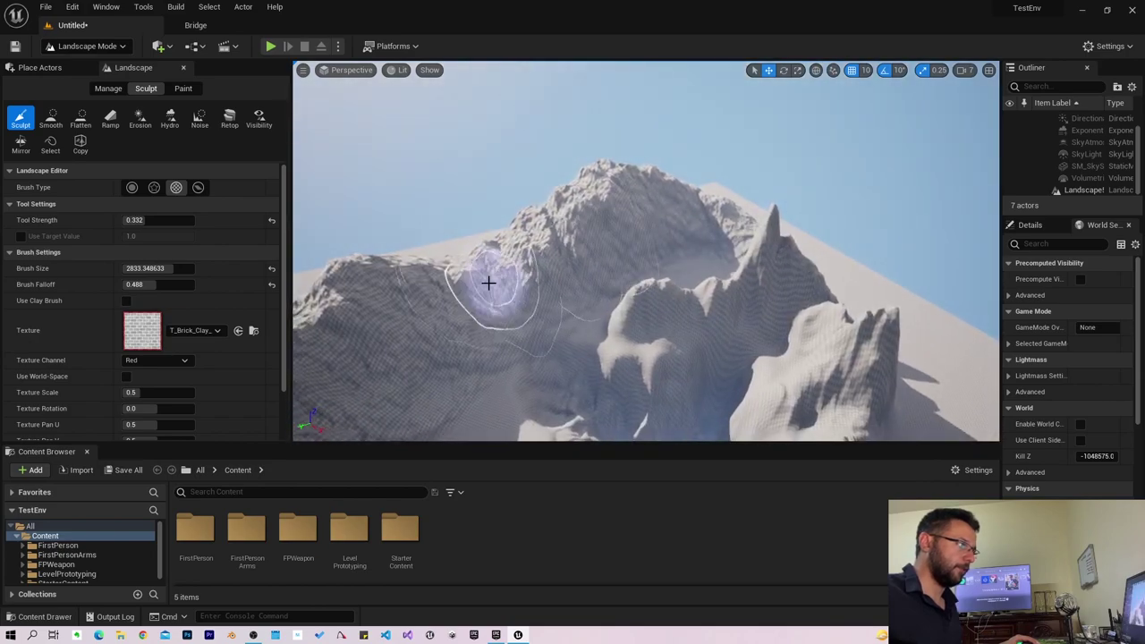
right_click_drag(428, 259, 429, 261)
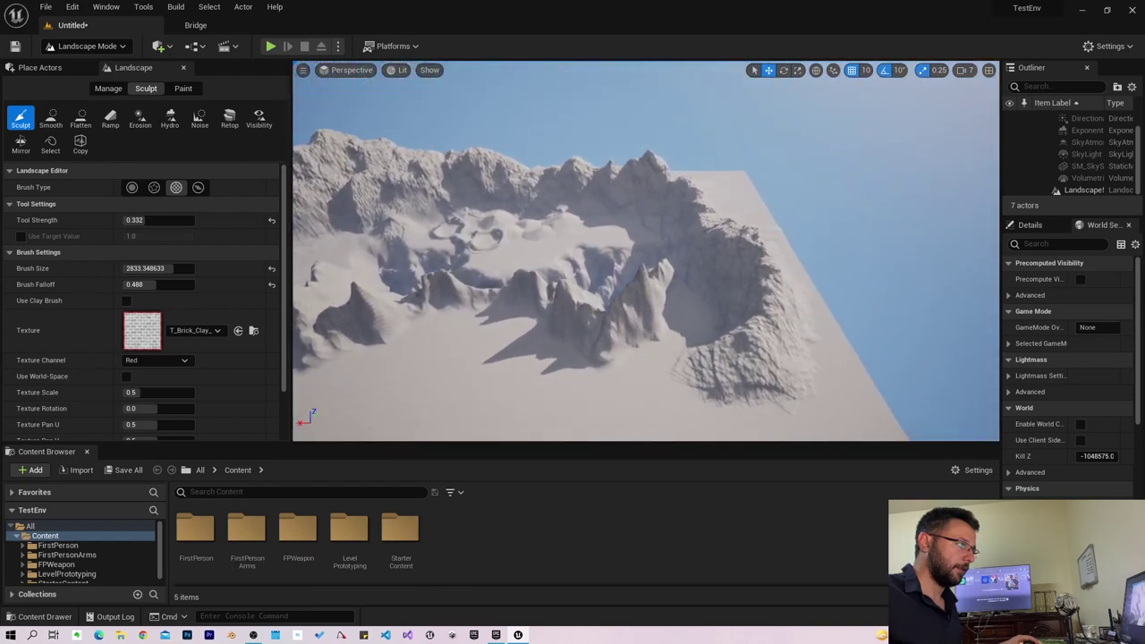
right_click_drag(429, 261, 764, 399)
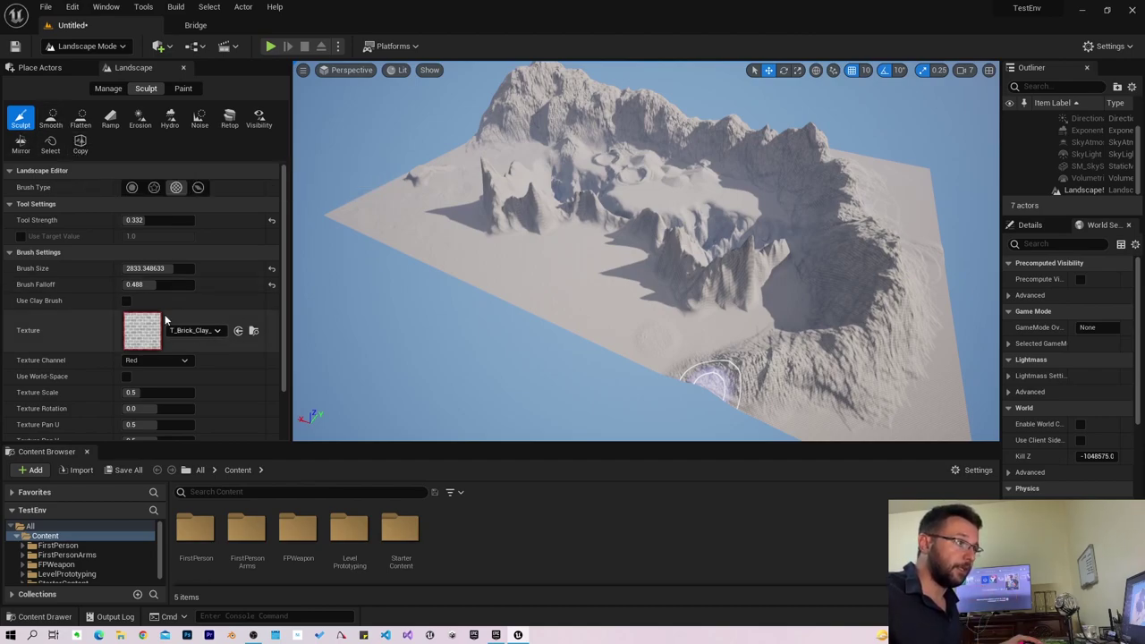
Switch the brush texture to T_Brick_Clay_Beveled_D and set the Alpha brush type.
left_click(189, 332)
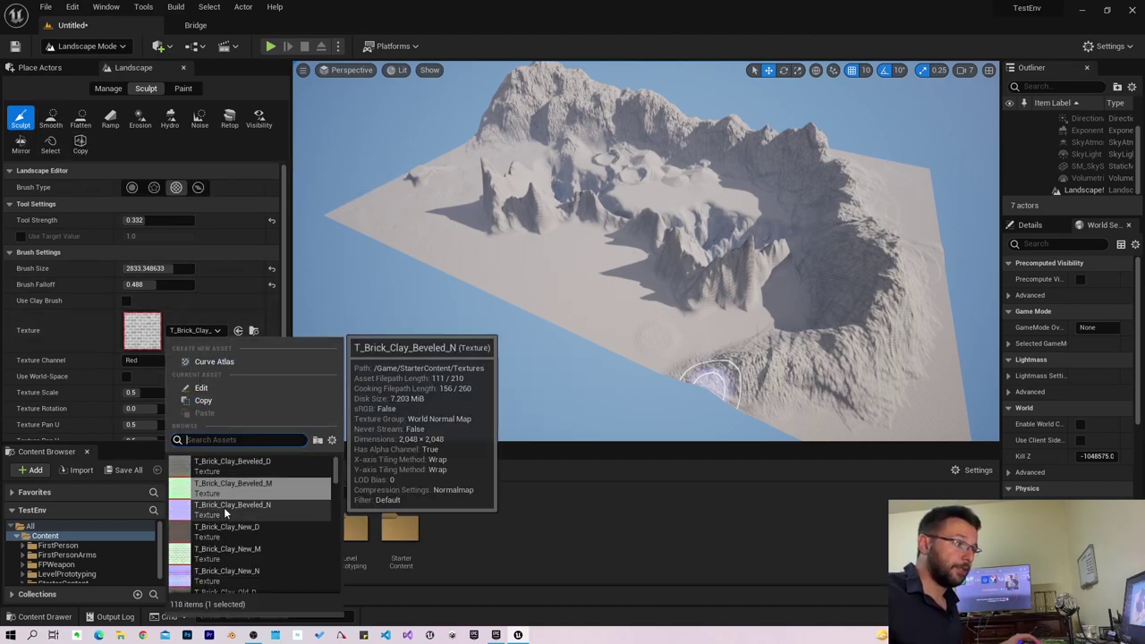
left_click(223, 507)
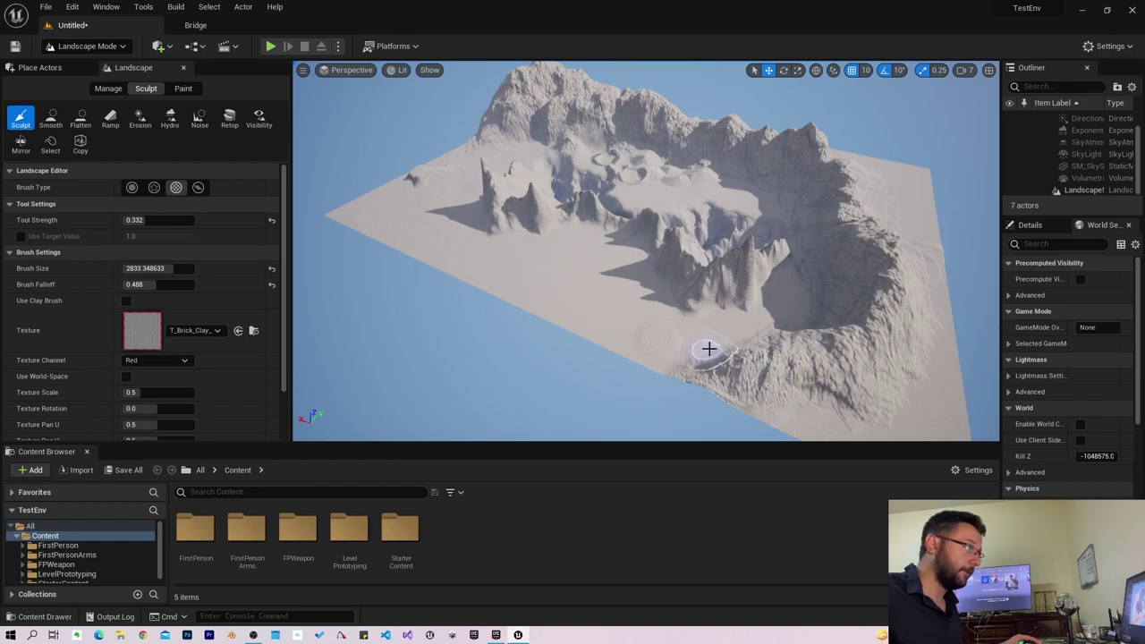
right_click_drag(708, 348, 743, 360)
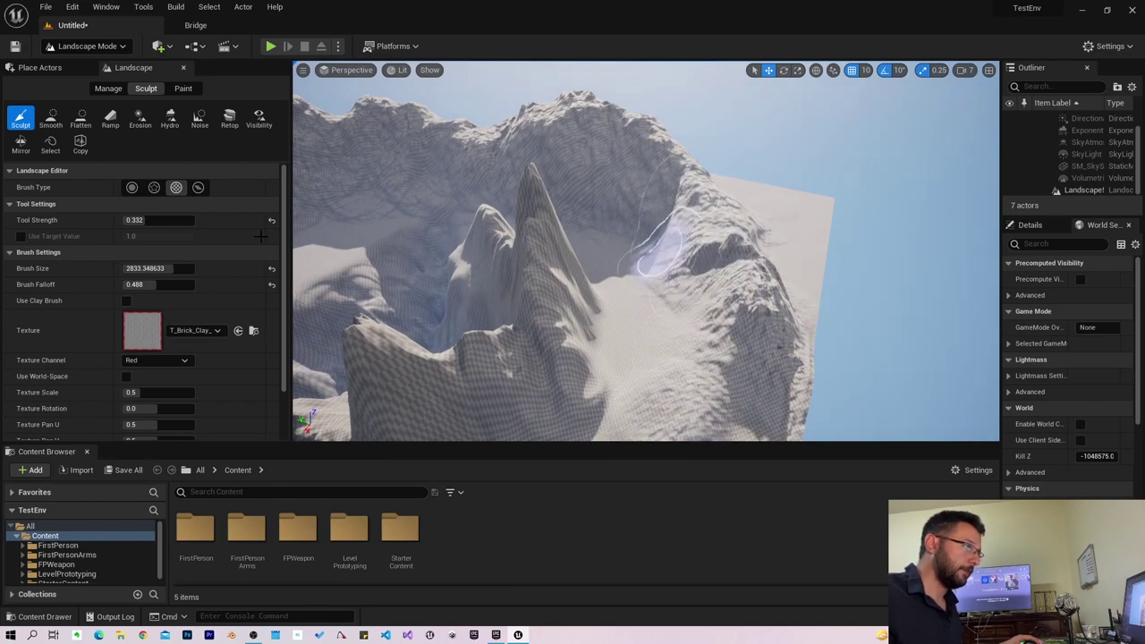
left_click(192, 331)
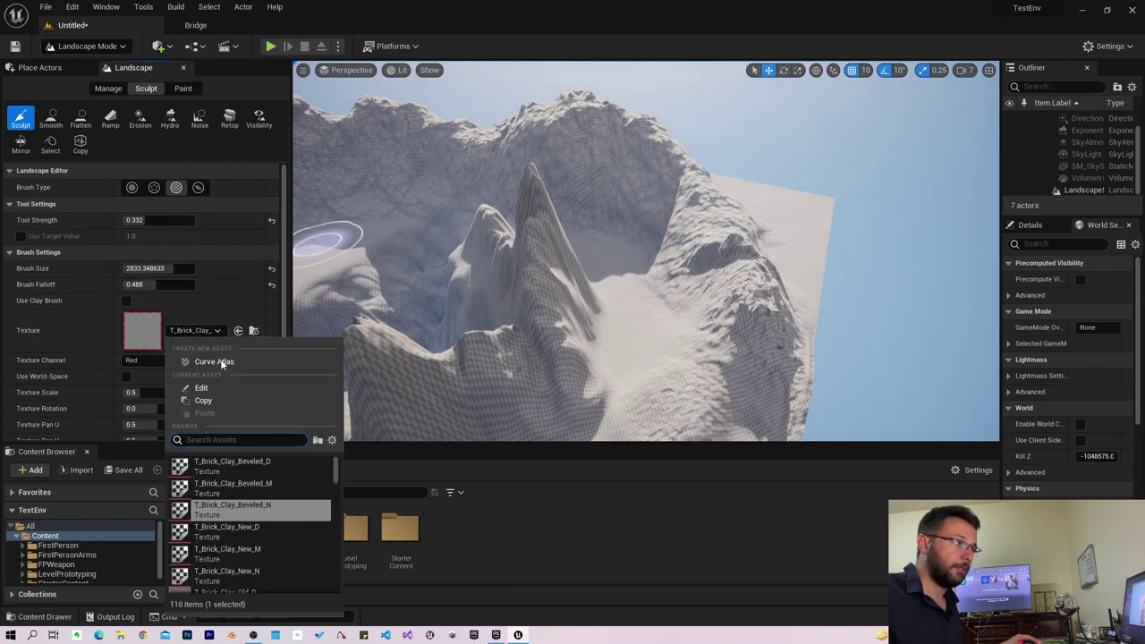
left_click(240, 460)
right_click_drag(537, 268, 626, 268)
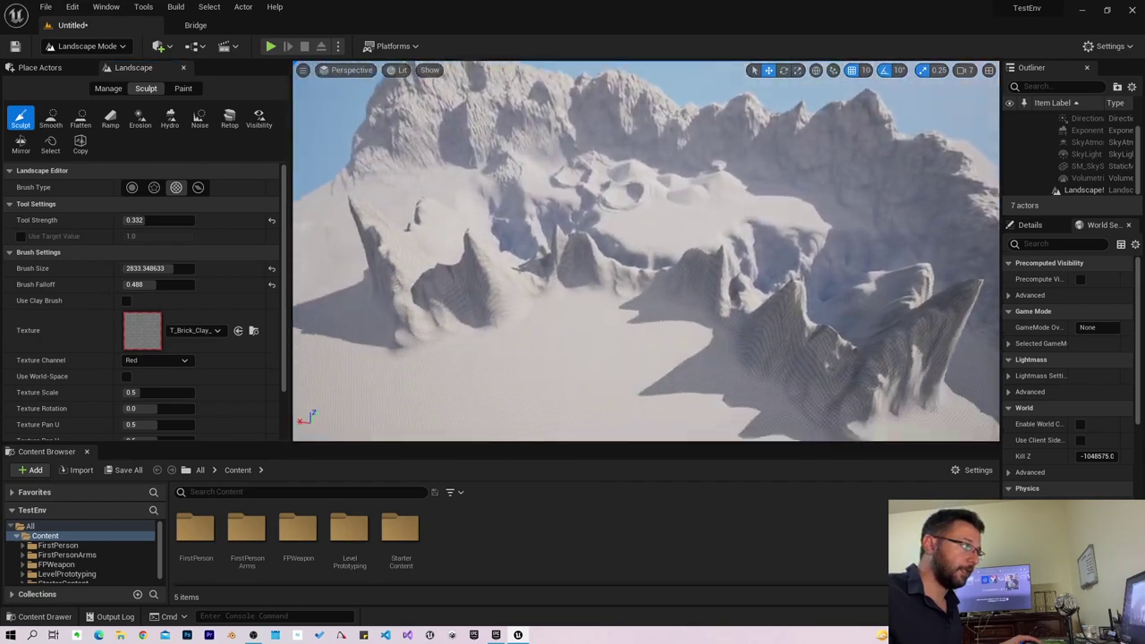
right_click_drag(644, 309, 648, 349)
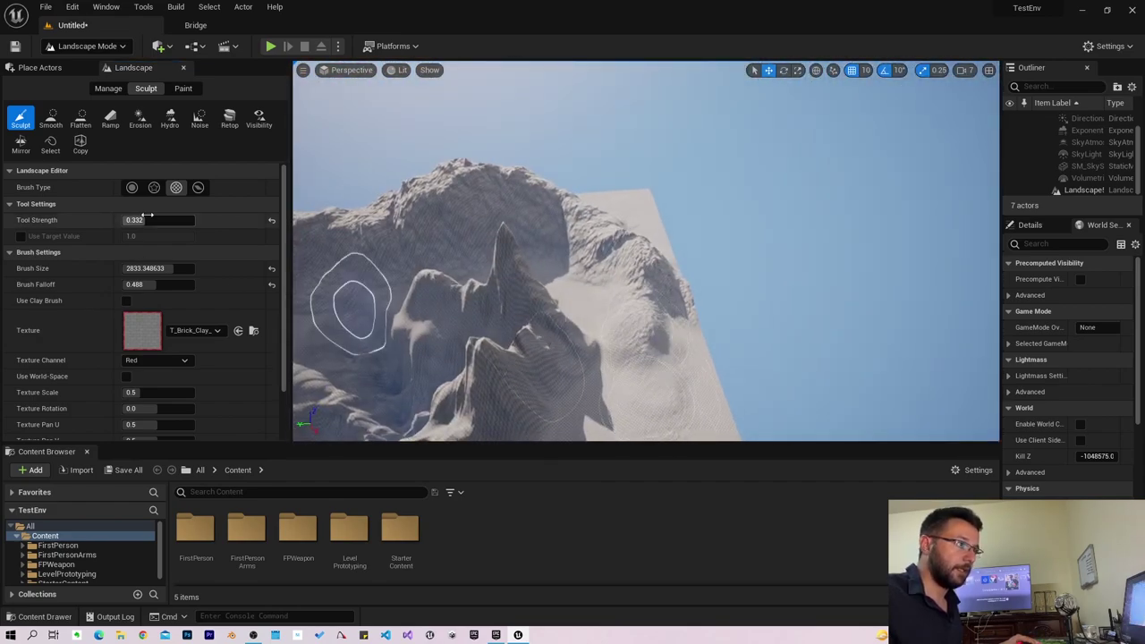
left_click(193, 331)
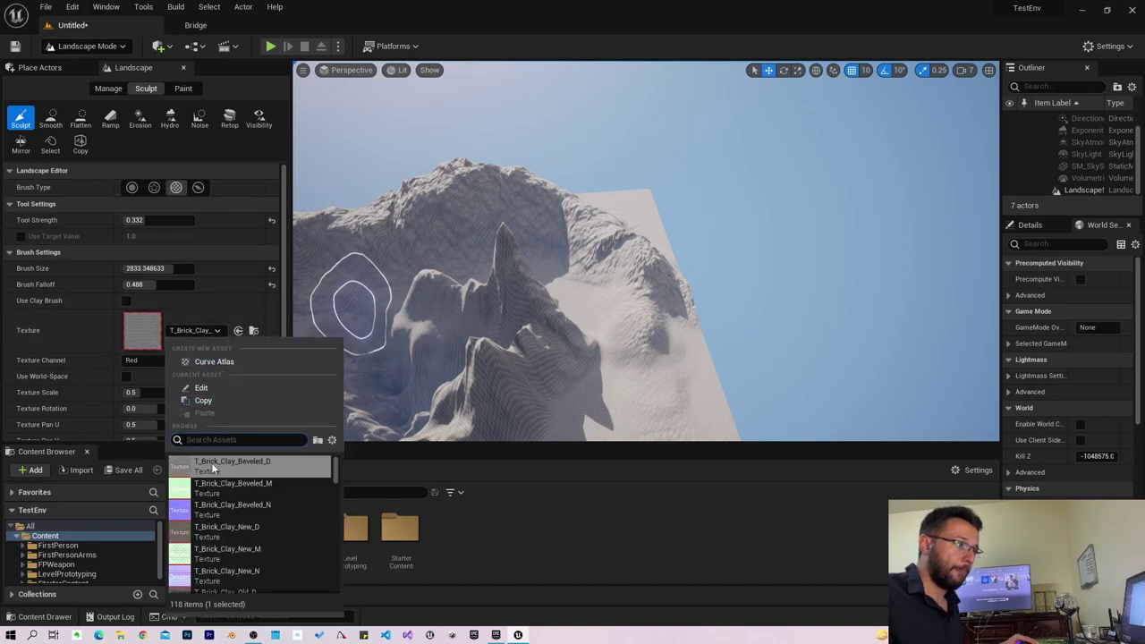
left_click(154, 187)
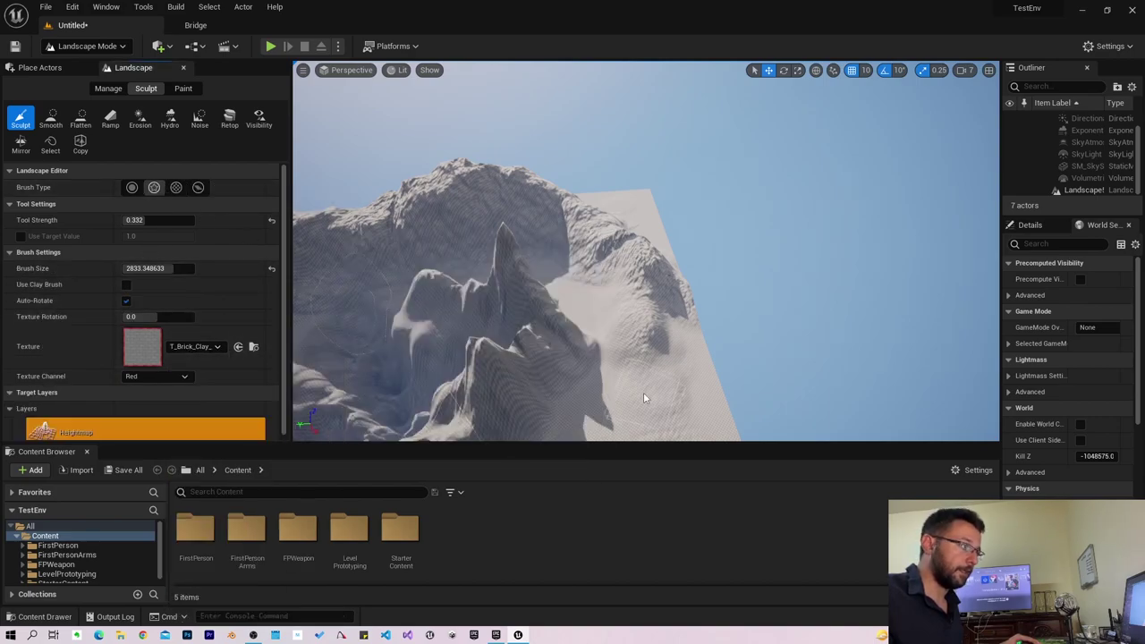
Raise and roughen the long ridge with textured strokes, then try other brush textures.
mouse_move(643, 395)
right_mouse_down()
mouse_move(680, 385)
mouse_move(519, 324)
right_mouse_up()
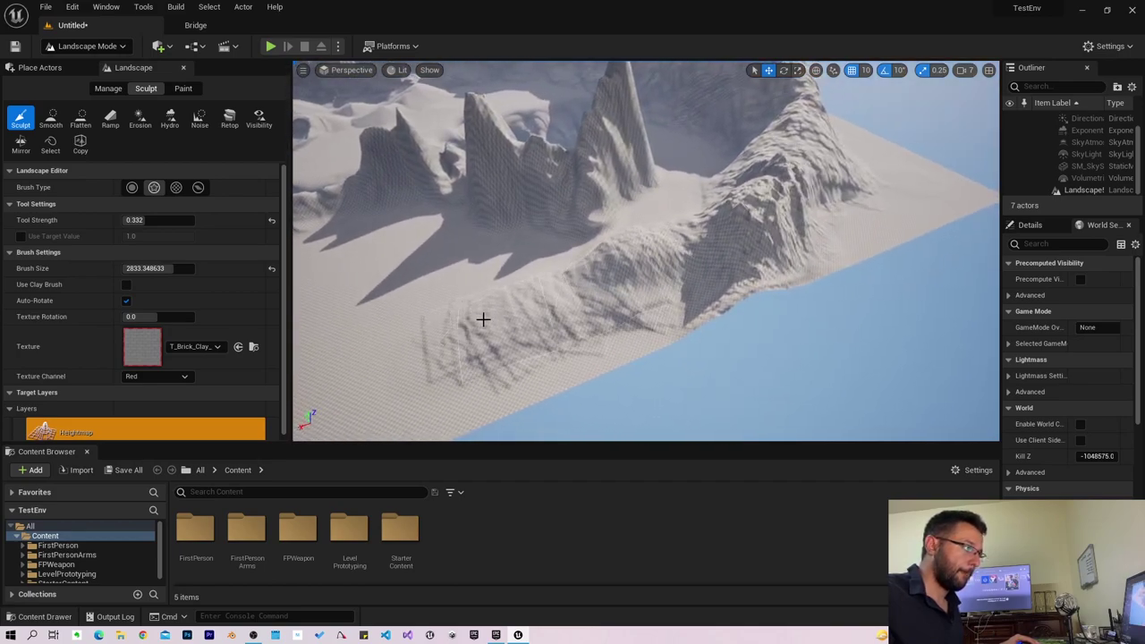
mouse_move(498, 324)
left_mouse_down()
mouse_move(480, 340)
mouse_move(698, 255)
mouse_move(468, 385)
mouse_move(378, 401)
mouse_move(544, 324)
mouse_move(381, 327)
mouse_move(667, 242)
left_mouse_up()
mouse_move(581, 290)
left_mouse_down()
mouse_move(761, 211)
mouse_move(474, 299)
mouse_move(327, 298)
left_mouse_up()
left_click(196, 349)
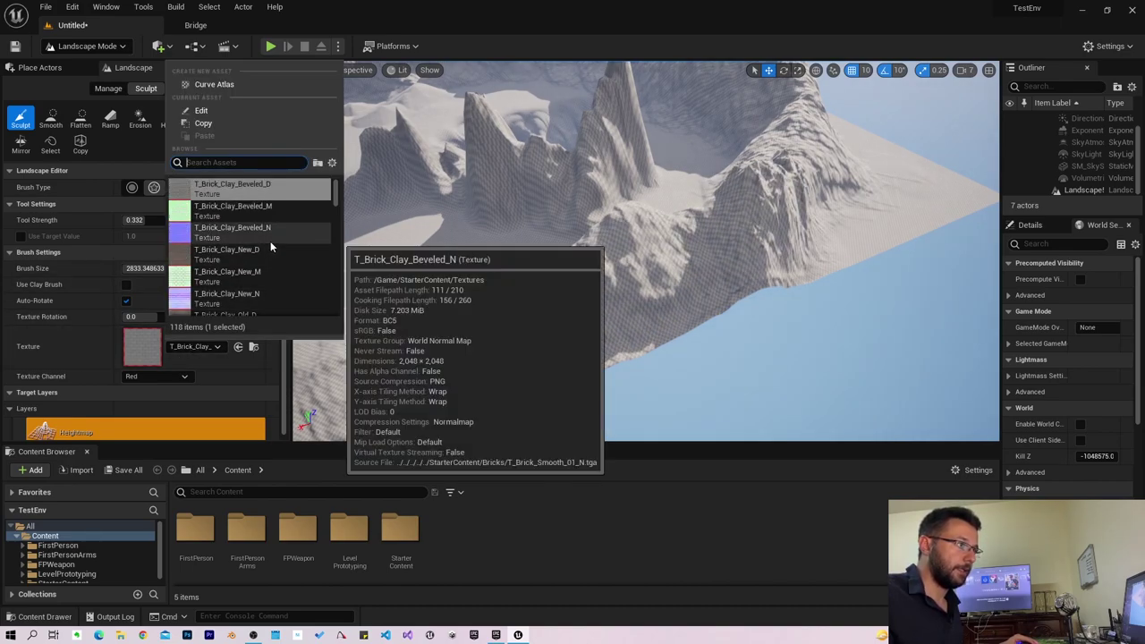
left_click(270, 241)
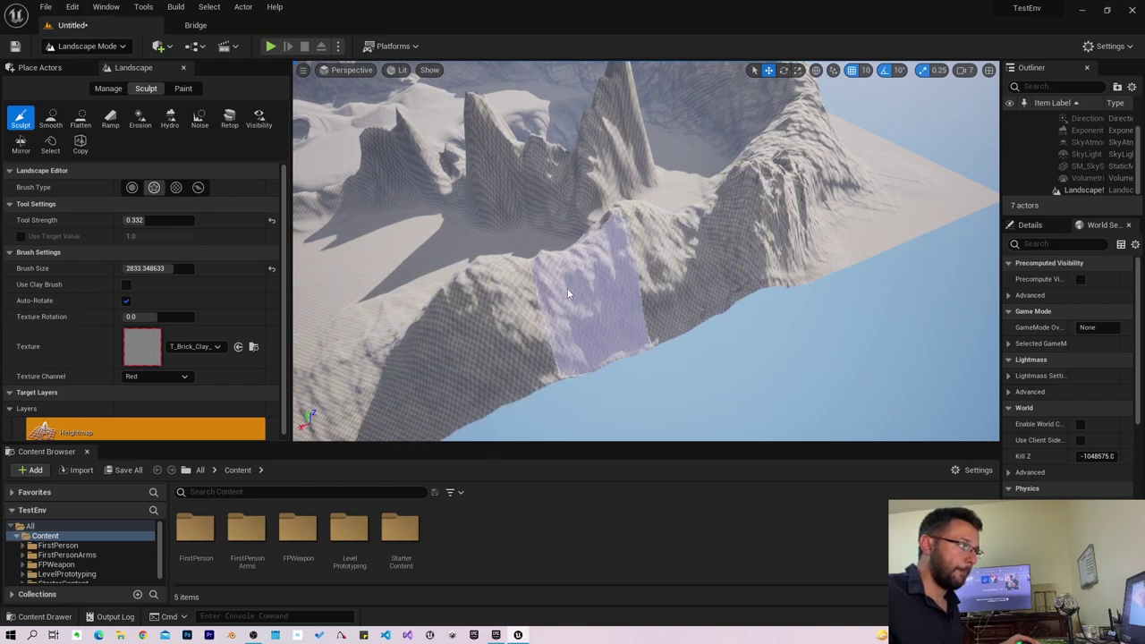
left_click(179, 355)
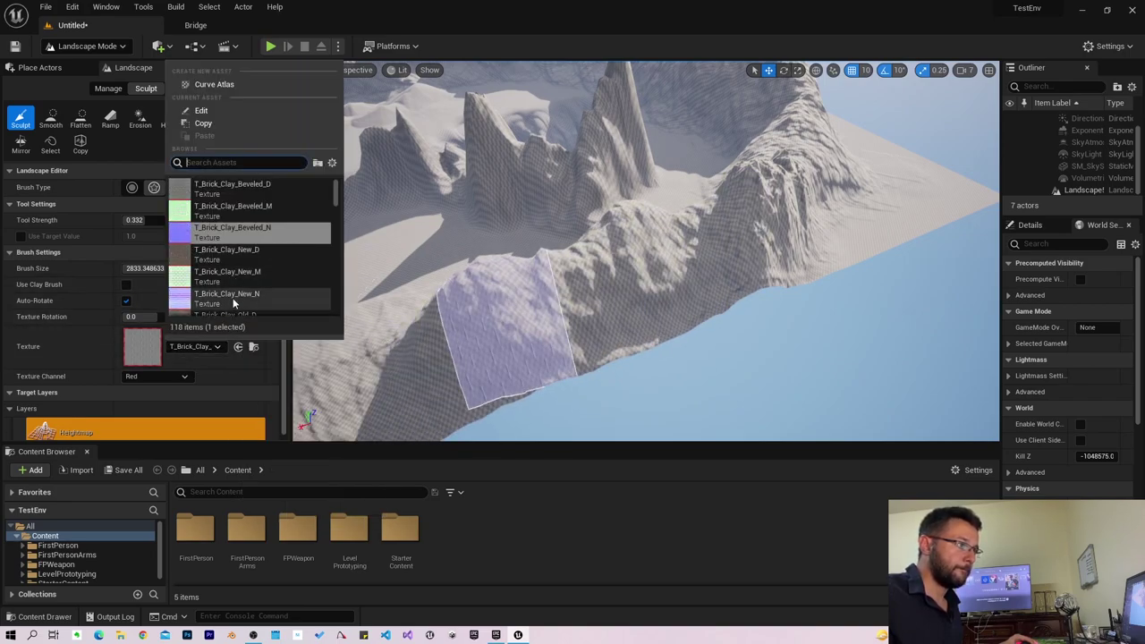
left_click(232, 297)
Sculpt streaks up the upper-right ridge and new detail down the slope.
scroll(490, 300, "up", 5)
scroll(490, 300, "up", 5)
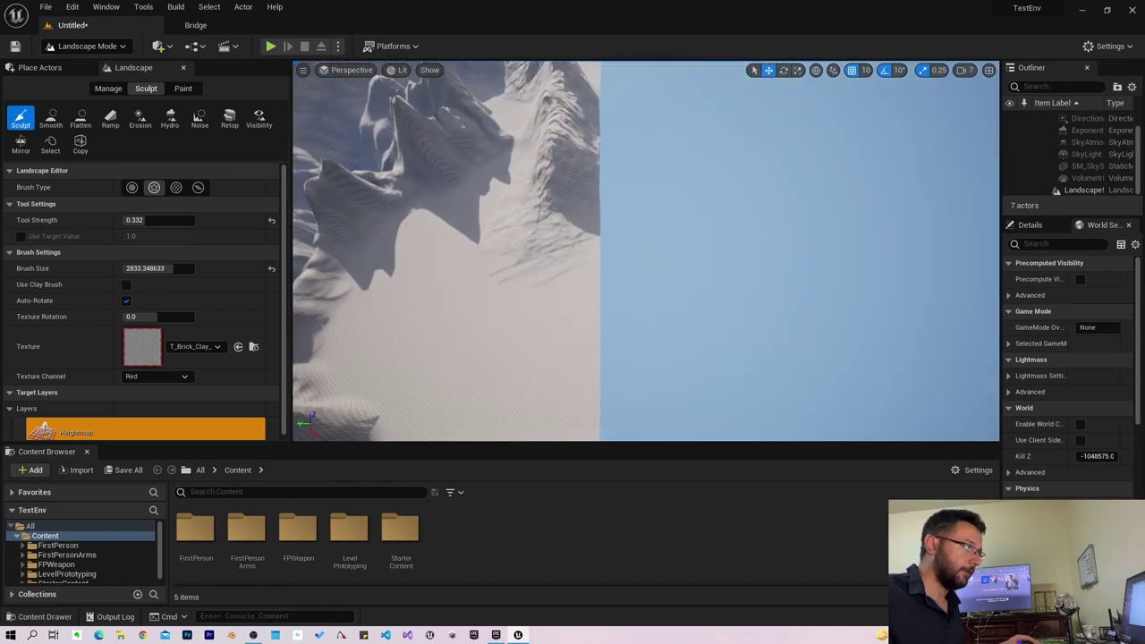
scroll(490, 299, "up", 3)
mouse_move(544, 288)
left_mouse_down()
mouse_move(598, 198)
mouse_move(536, 256)
mouse_move(578, 116)
left_mouse_up()
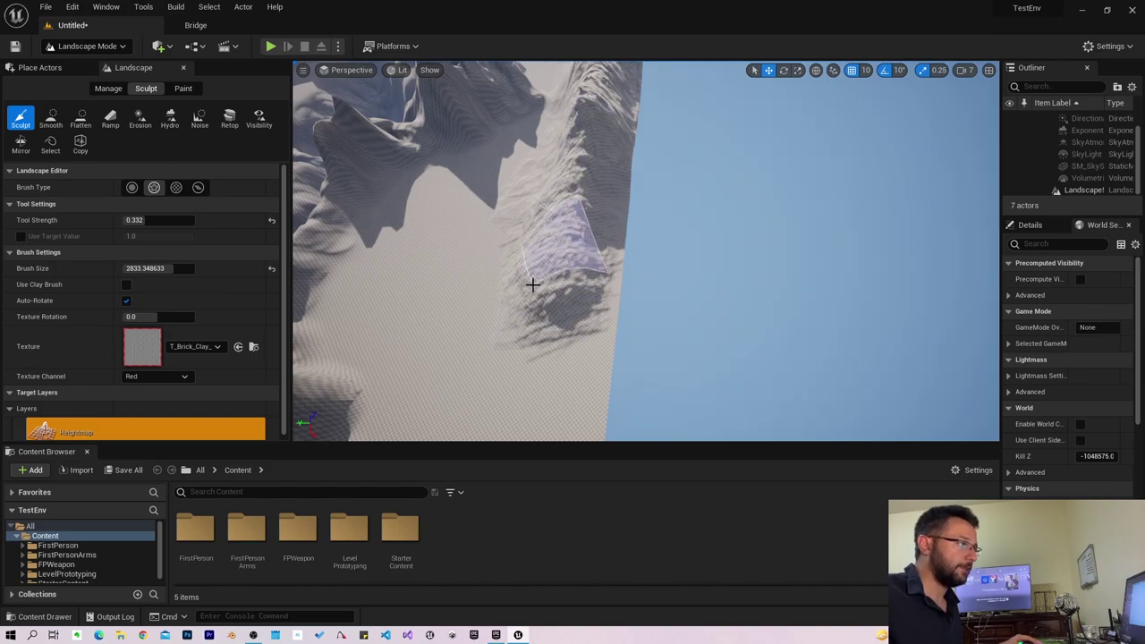
right_click_drag(532, 284, 532, 284)
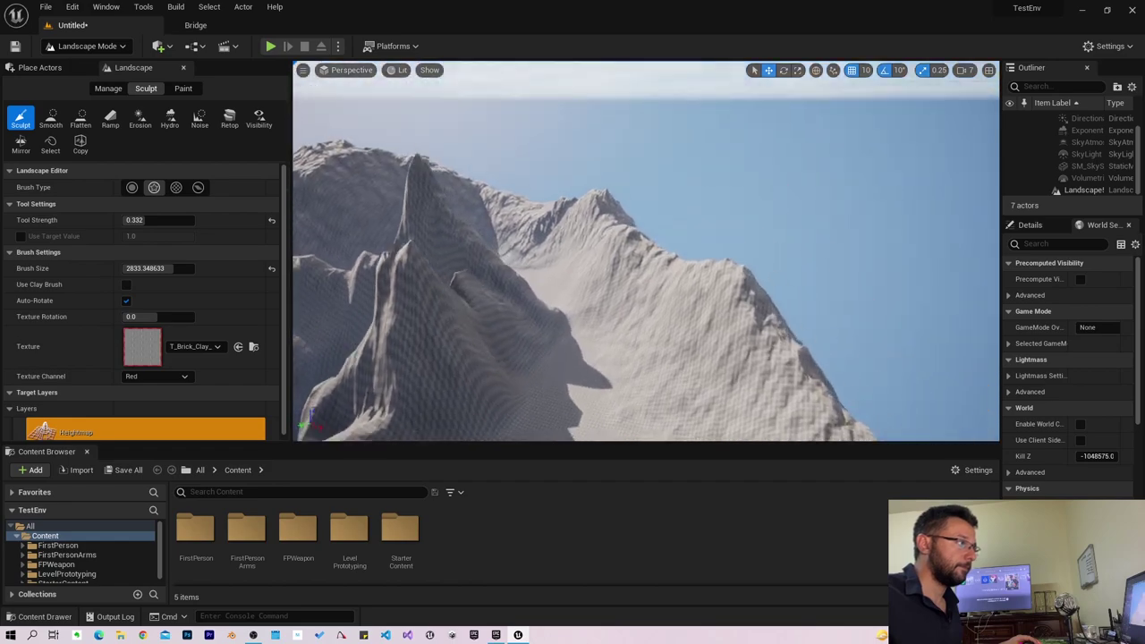
right_click_drag(515, 244, 515, 244)
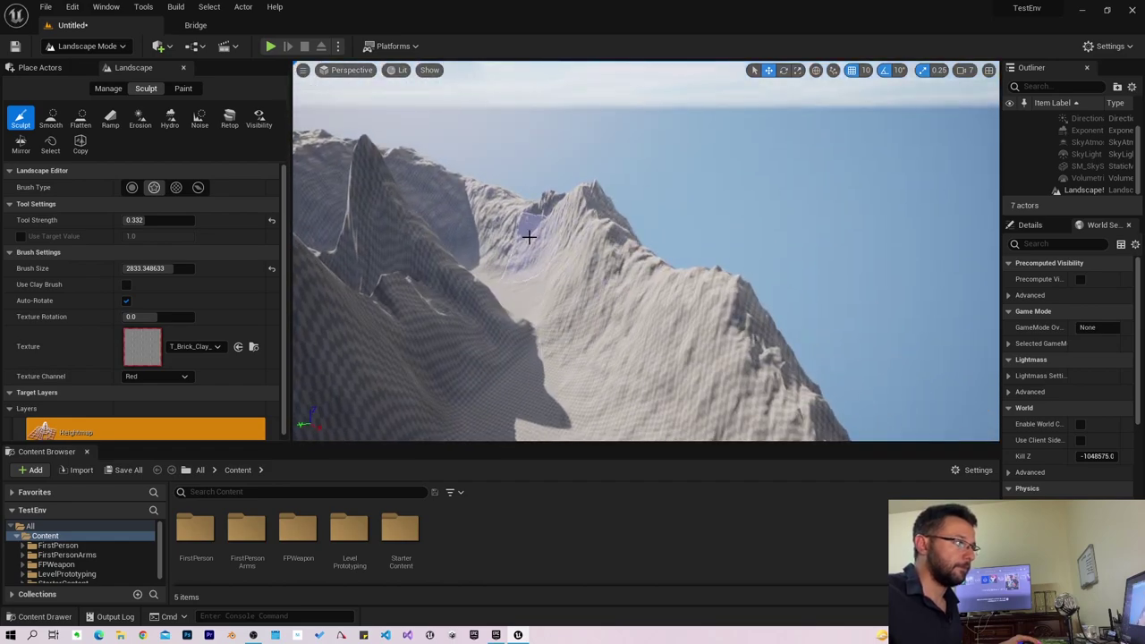
mouse_move(541, 204)
left_mouse_down()
mouse_move(646, 332)
mouse_move(606, 325)
mouse_move(654, 349)
mouse_move(603, 291)
mouse_move(680, 373)
mouse_move(591, 297)
left_mouse_up()
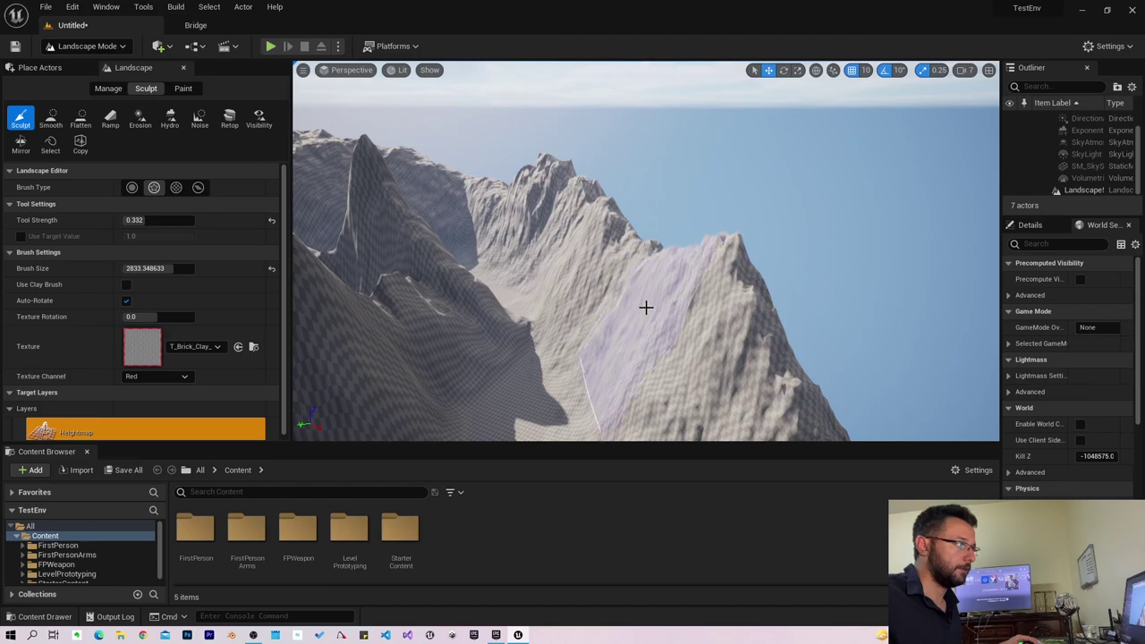
Raise and reshape the ridge peaks, building up the central peak.
right_click_drag(646, 307, 507, 337)
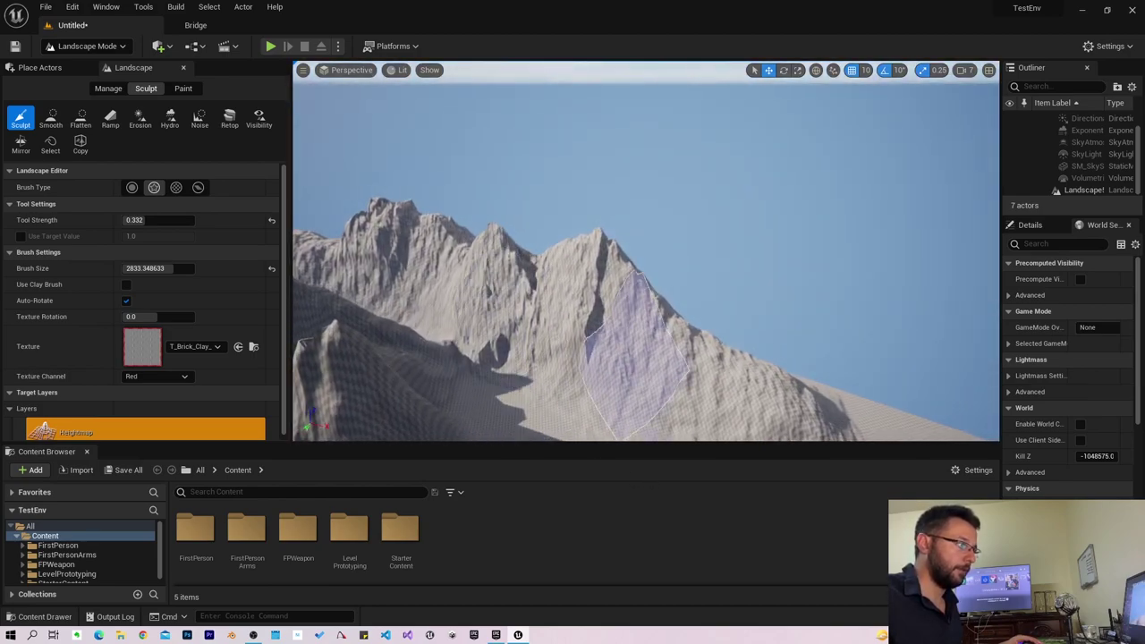
right_click_drag(490, 304, 514, 341)
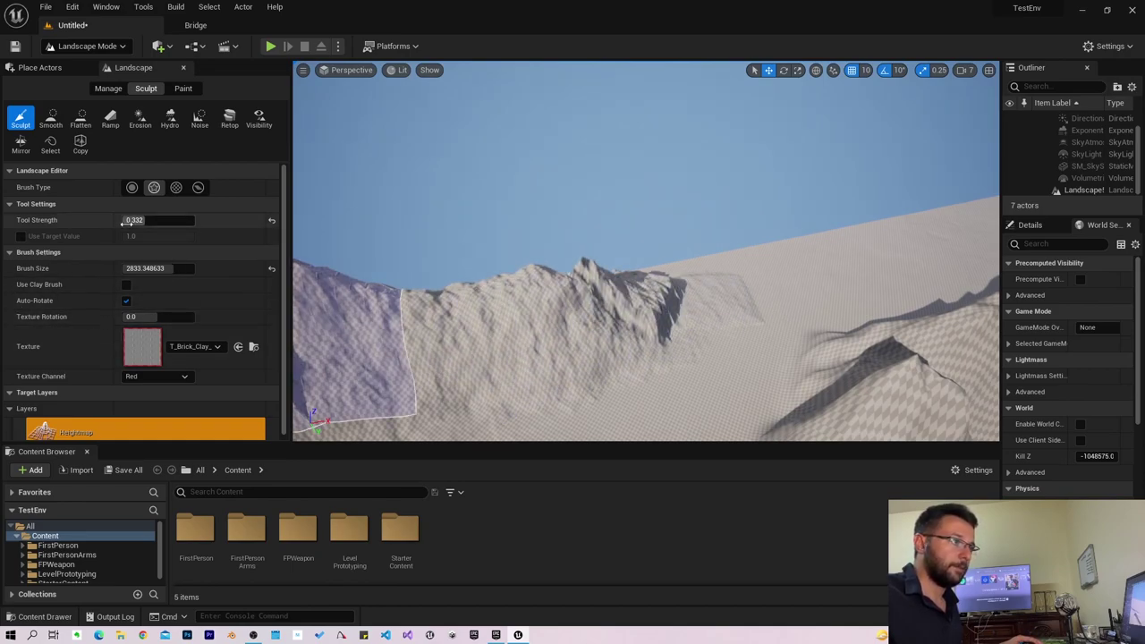
mouse_move(466, 301)
left_mouse_down()
mouse_move(595, 324)
mouse_move(726, 294)
left_mouse_up()
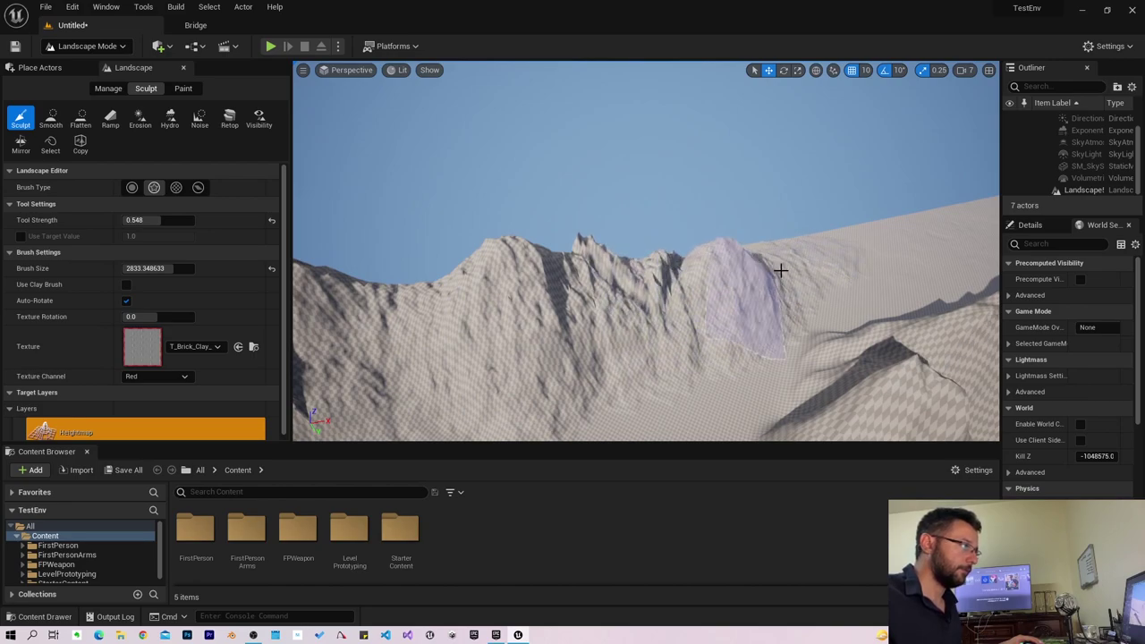
mouse_move(781, 270)
left_mouse_down()
mouse_move(703, 258)
mouse_move(416, 282)
mouse_move(713, 258)
mouse_move(665, 256)
mouse_move(761, 267)
left_mouse_up()
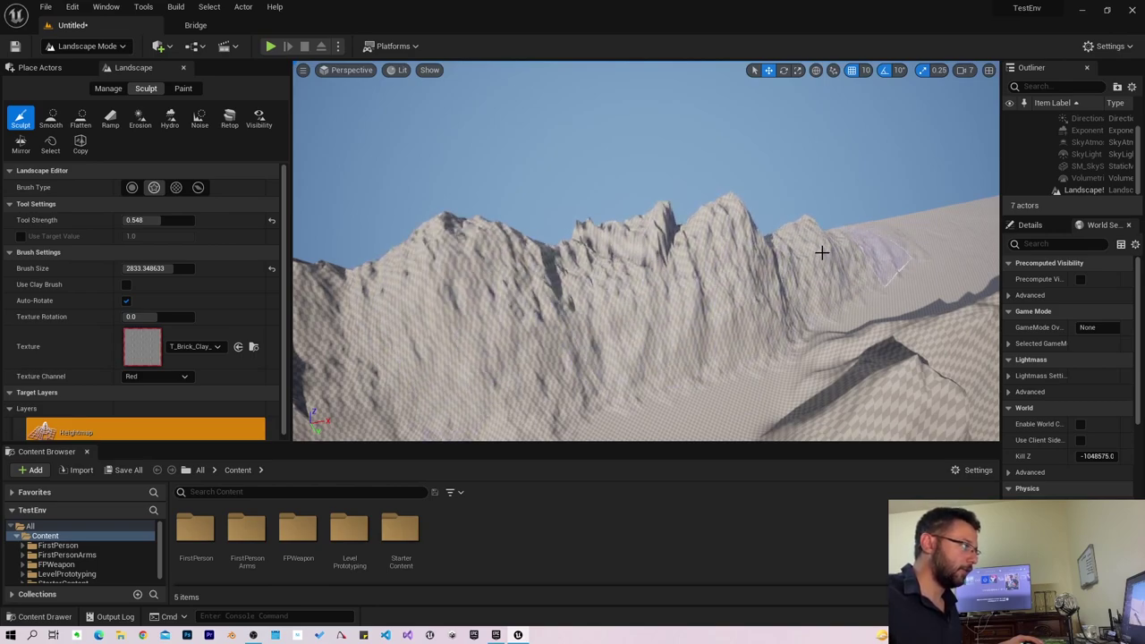
left_click_drag(797, 238, 765, 232)
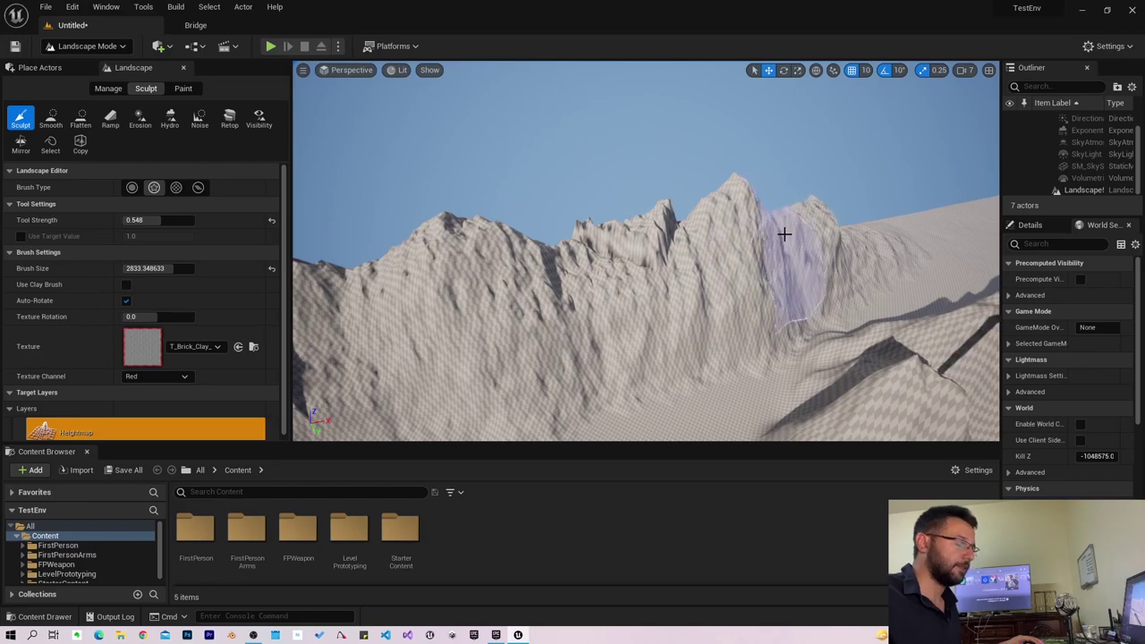
right_click_drag(675, 245, 674, 244)
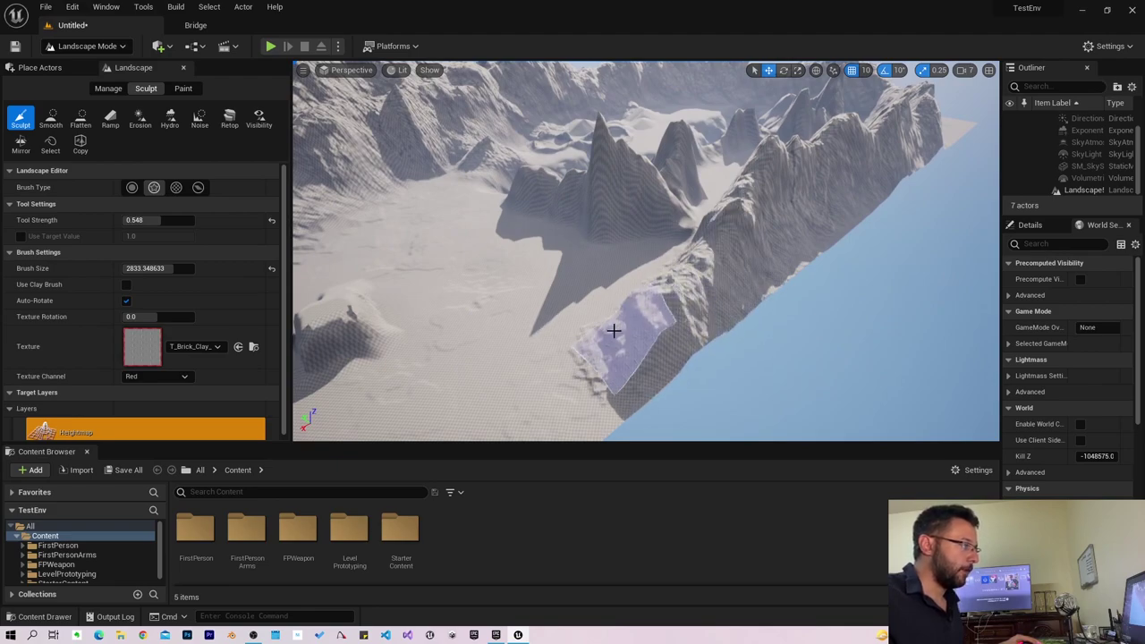
Roughen the ridge toward the lower left and raise terrain from the cliff downward.
mouse_move(613, 331)
left_mouse_down()
mouse_move(545, 396)
mouse_move(457, 379)
left_mouse_up()
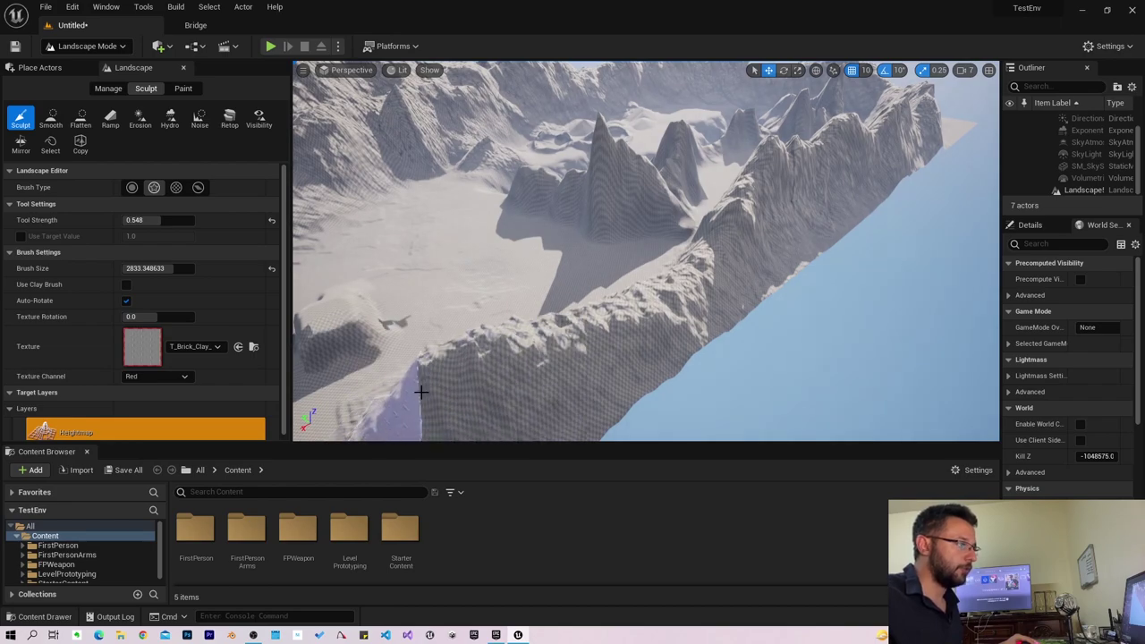
mouse_move(438, 391)
right_mouse_down()
mouse_move(424, 381)
mouse_move(525, 401)
mouse_move(567, 306)
right_mouse_up()
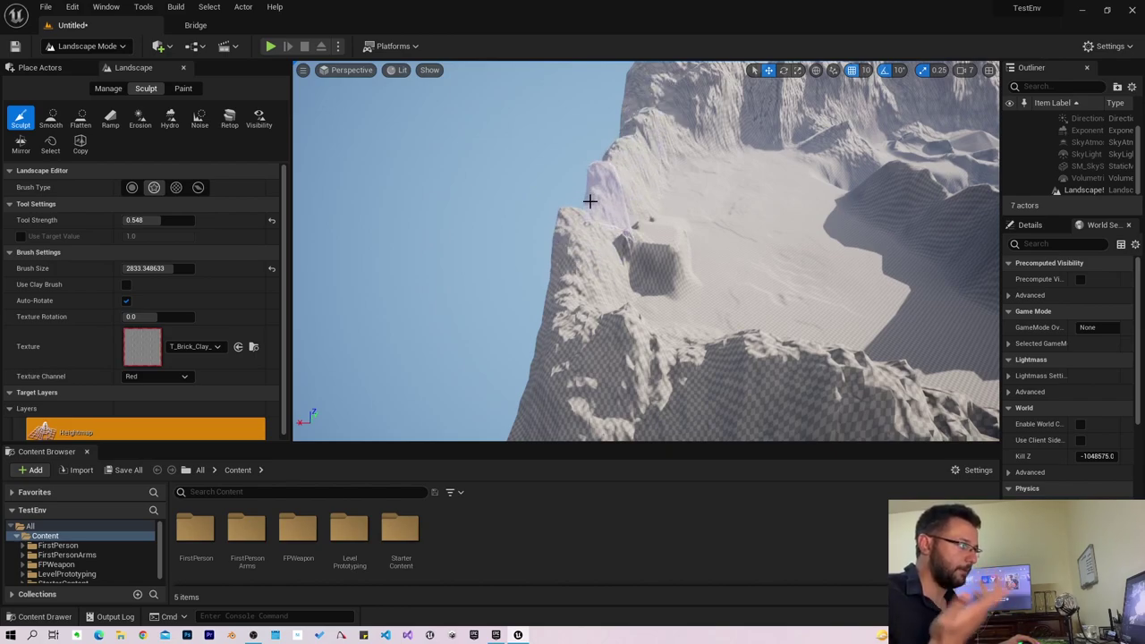
left_click_drag(589, 201, 767, 406)
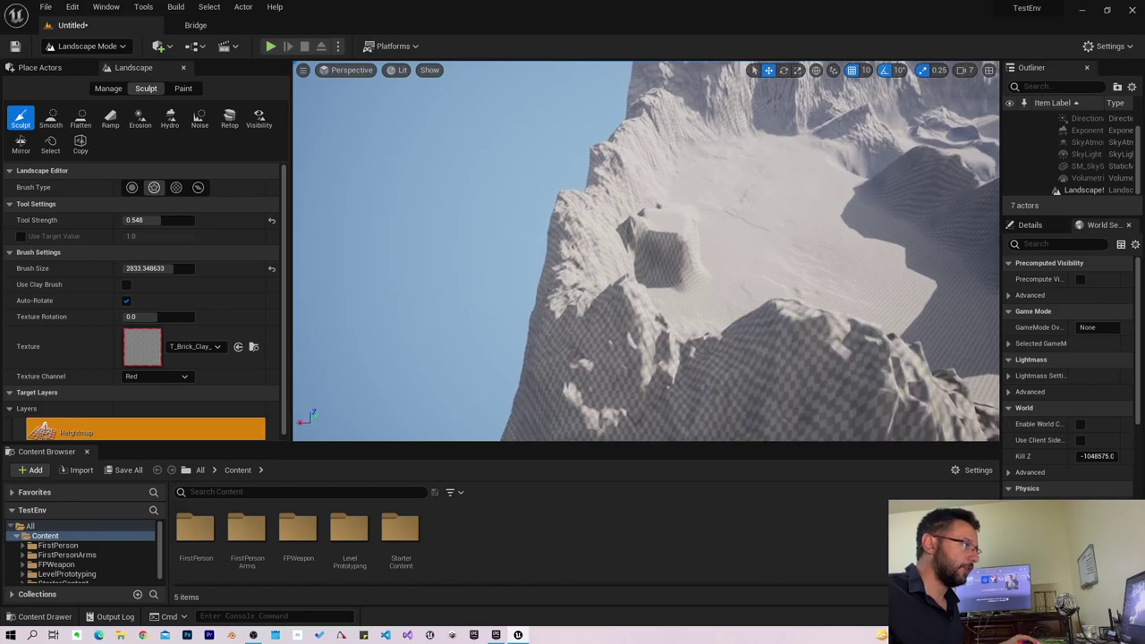
right_click_drag(644, 250, 864, 310)
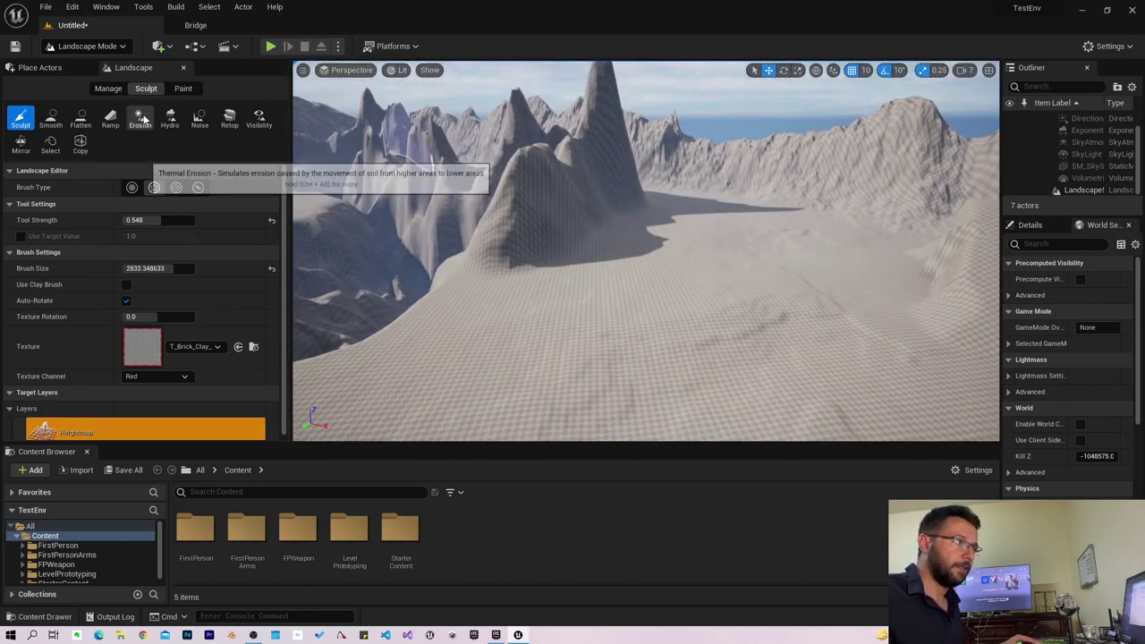
Carve a rough trench at the cliff base with the Noise tool, extending it right and left.
left_click(199, 119)
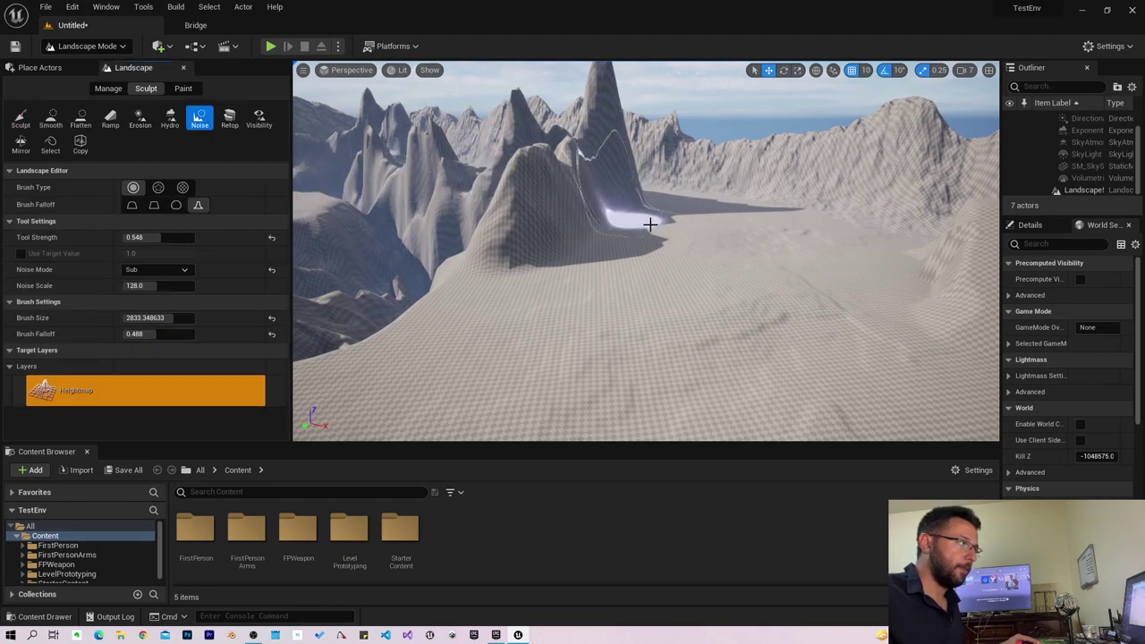
left_click_drag(649, 223, 648, 261)
left_click_drag(611, 335, 712, 299)
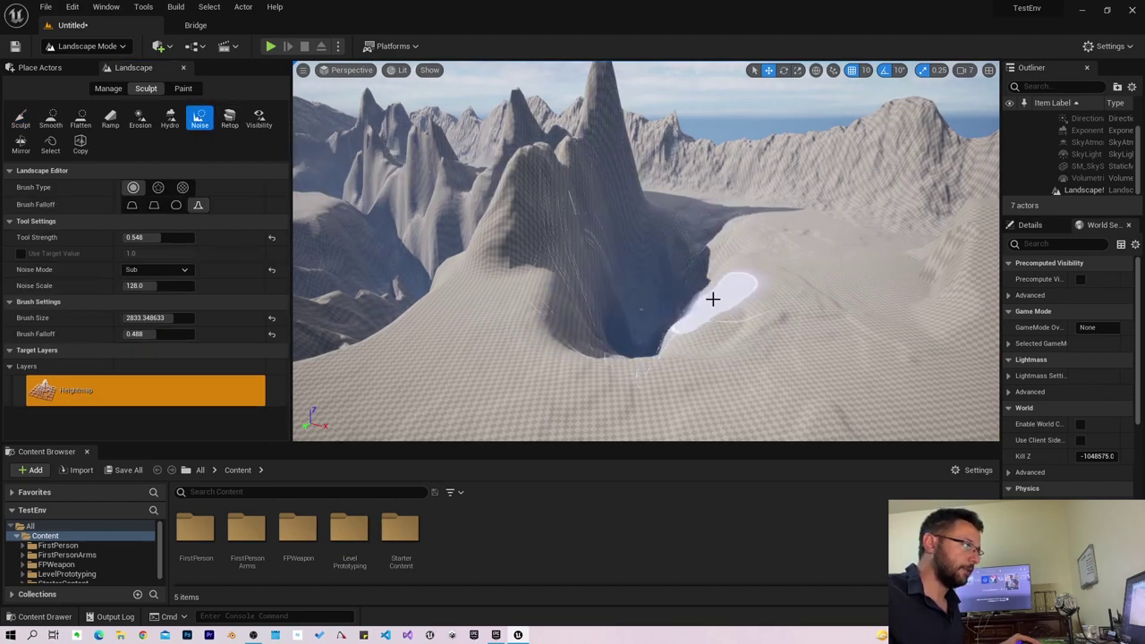
right_click_drag(745, 306, 744, 215)
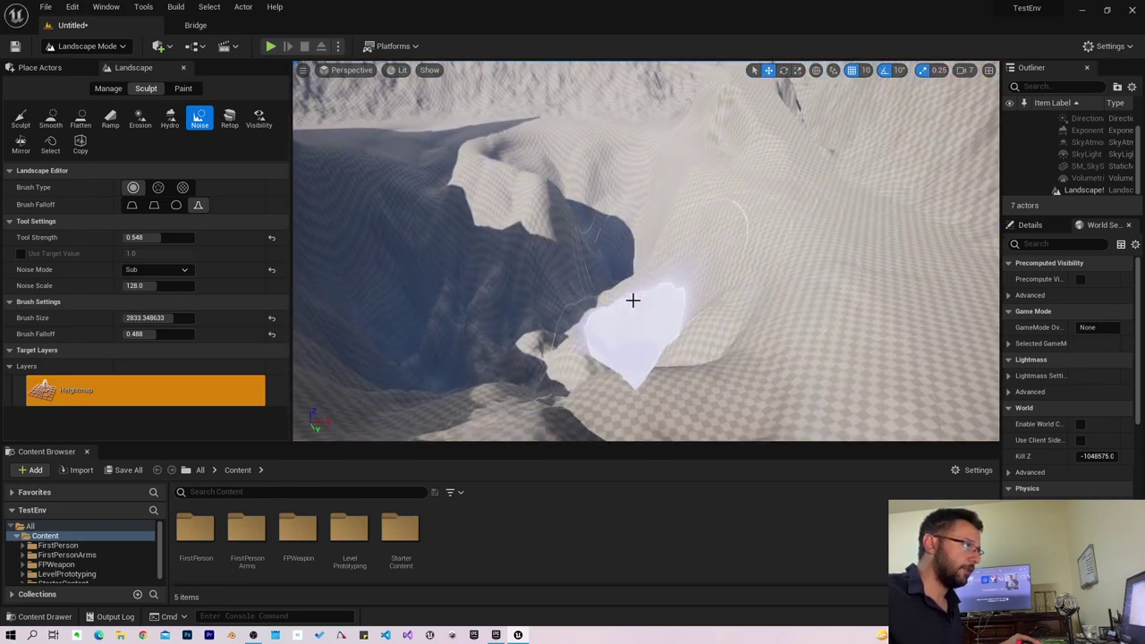
left_click_drag(676, 285, 545, 259)
right_click_drag(544, 258, 527, 268)
Play-test in first person, walking onto a dune, then return to a wide editor view.
key("alt+p")
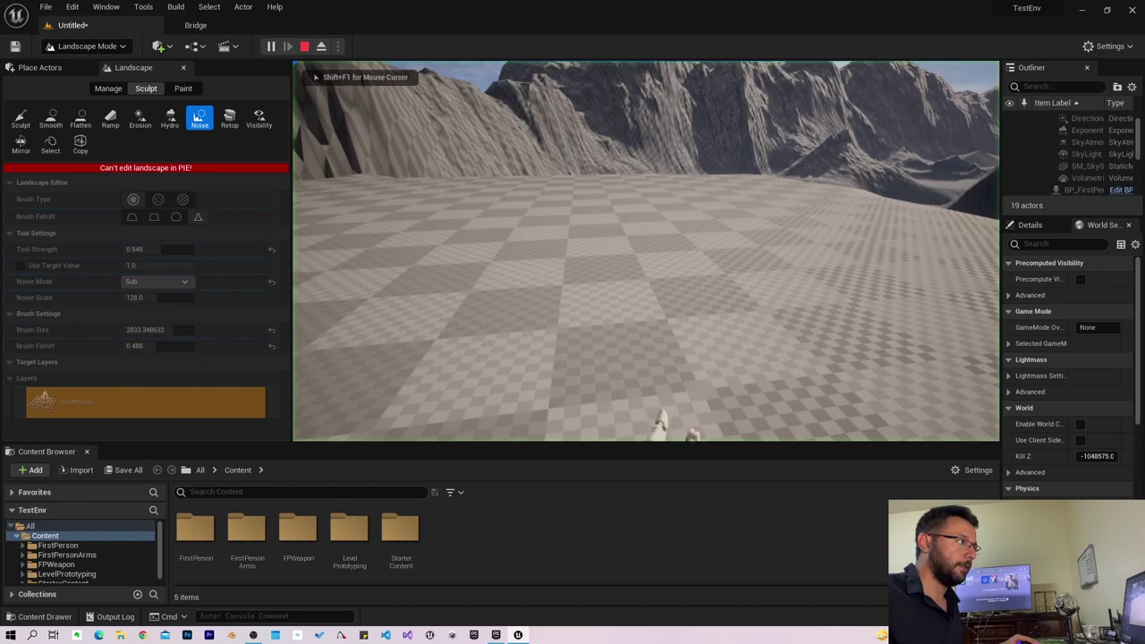
key("w")
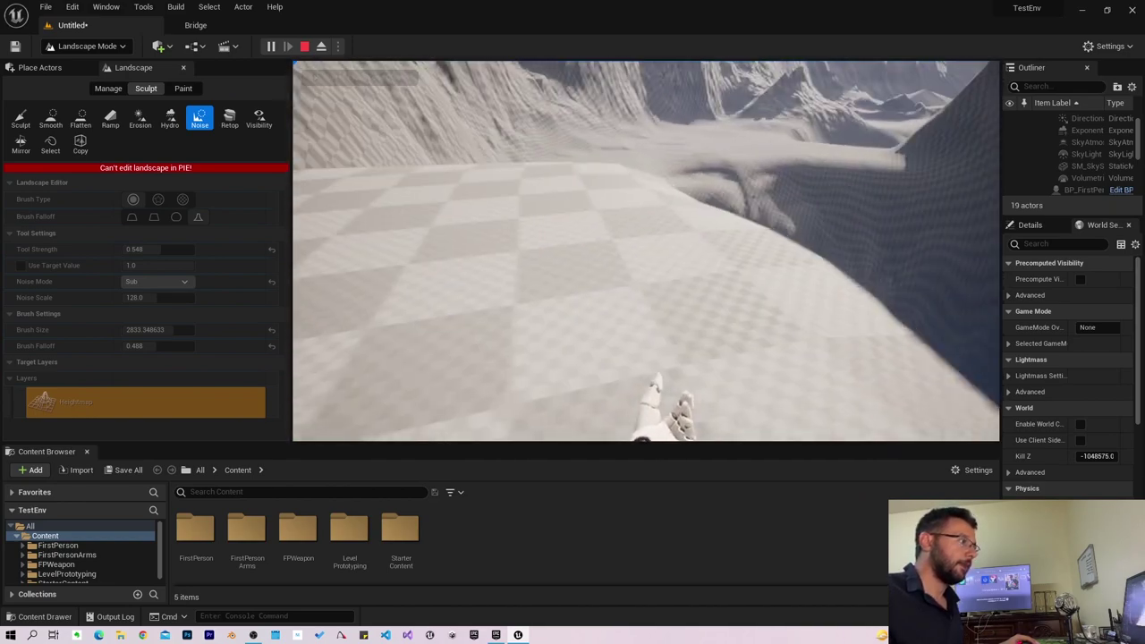
key("Escape")
right_click_drag(323, 250, 322, 249)
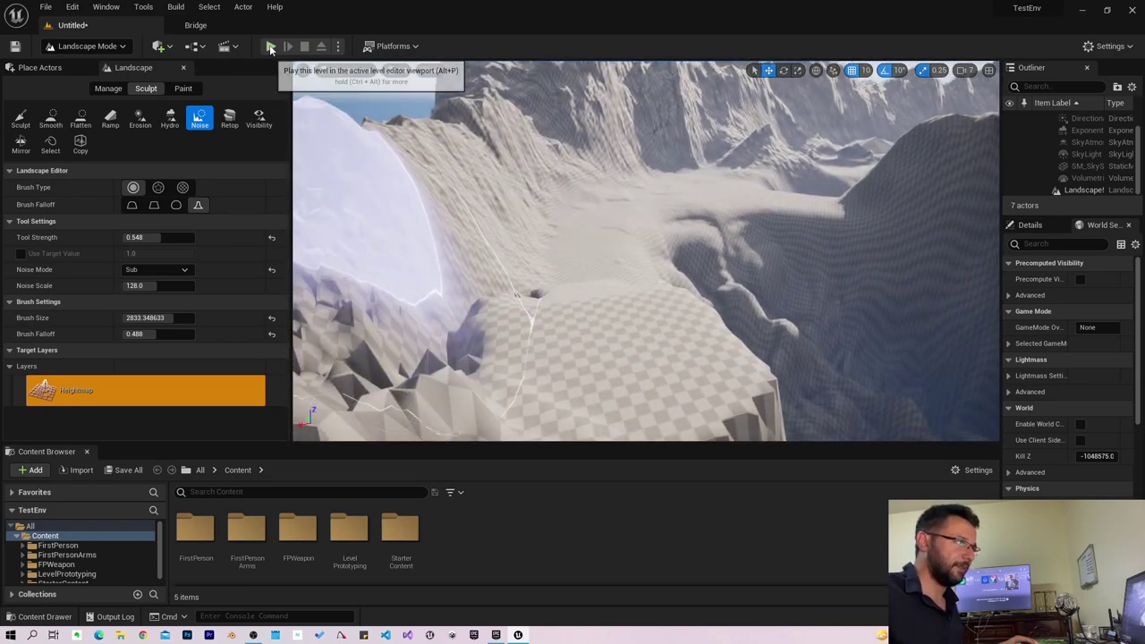
right_click_drag(403, 158, 403, 159)
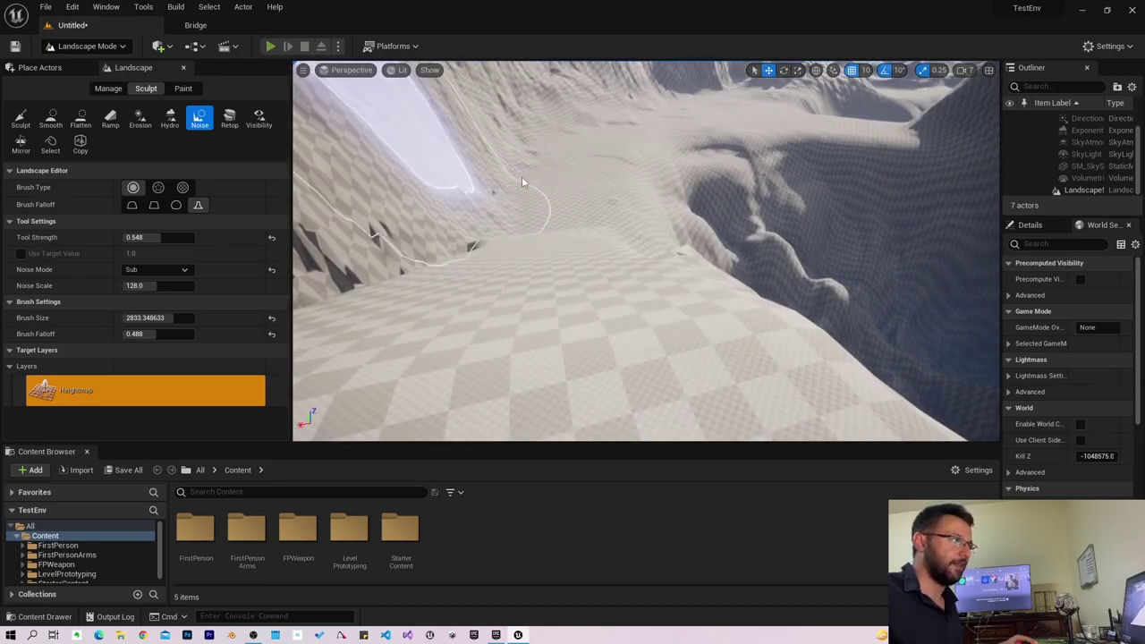
Play-test again walking toward the cliff wall, then stop and enlarge the Content Browser.
key("alt+p")
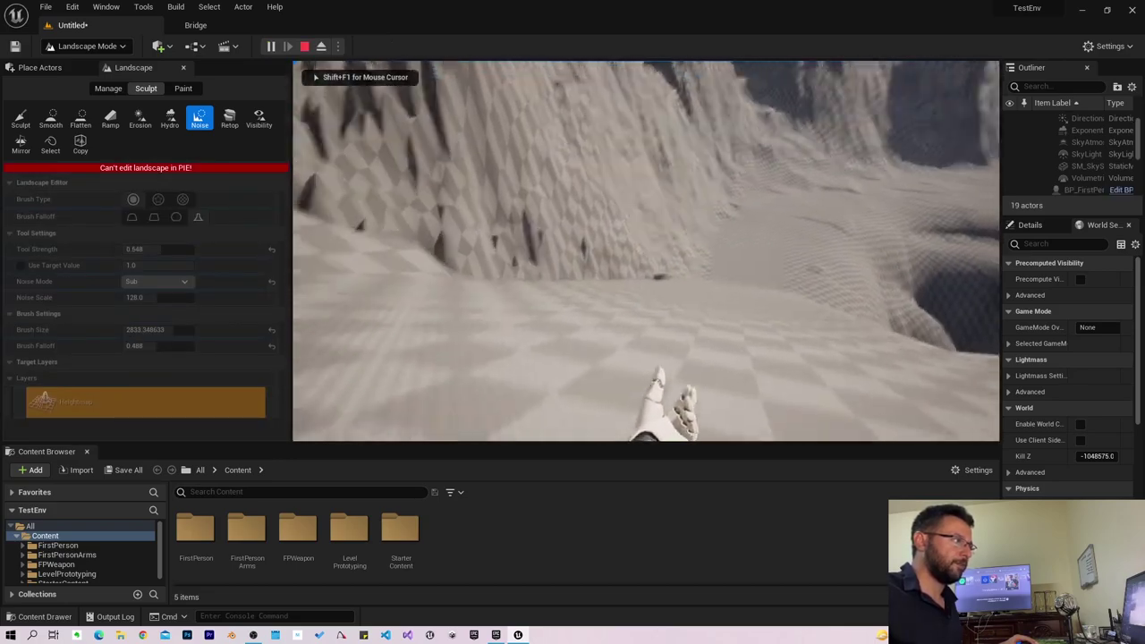
key("w")
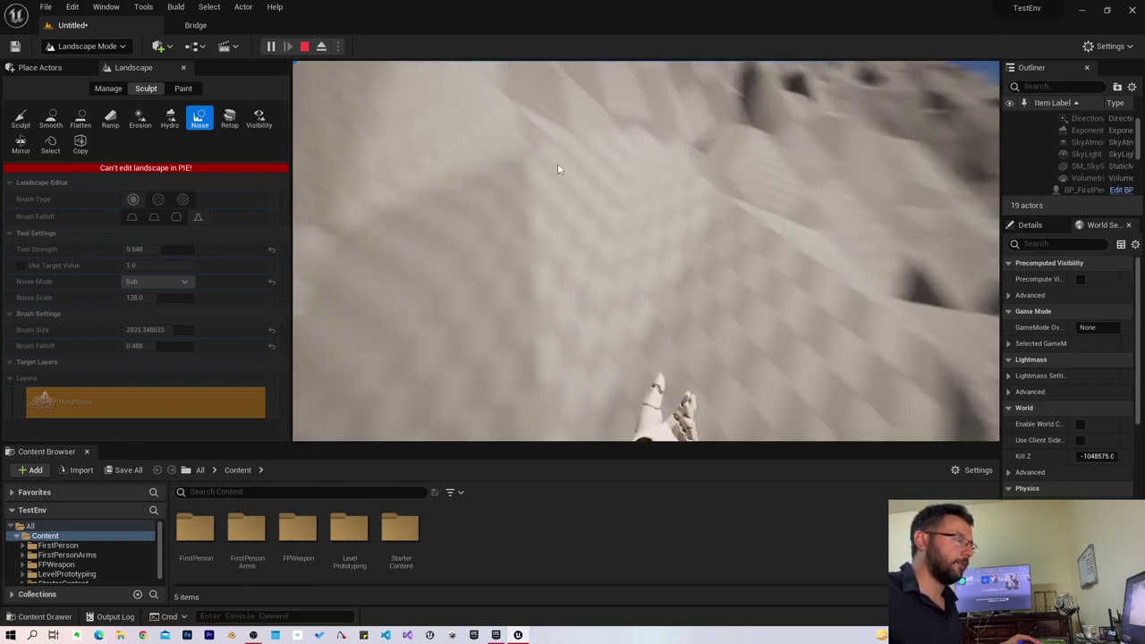
key("Escape")
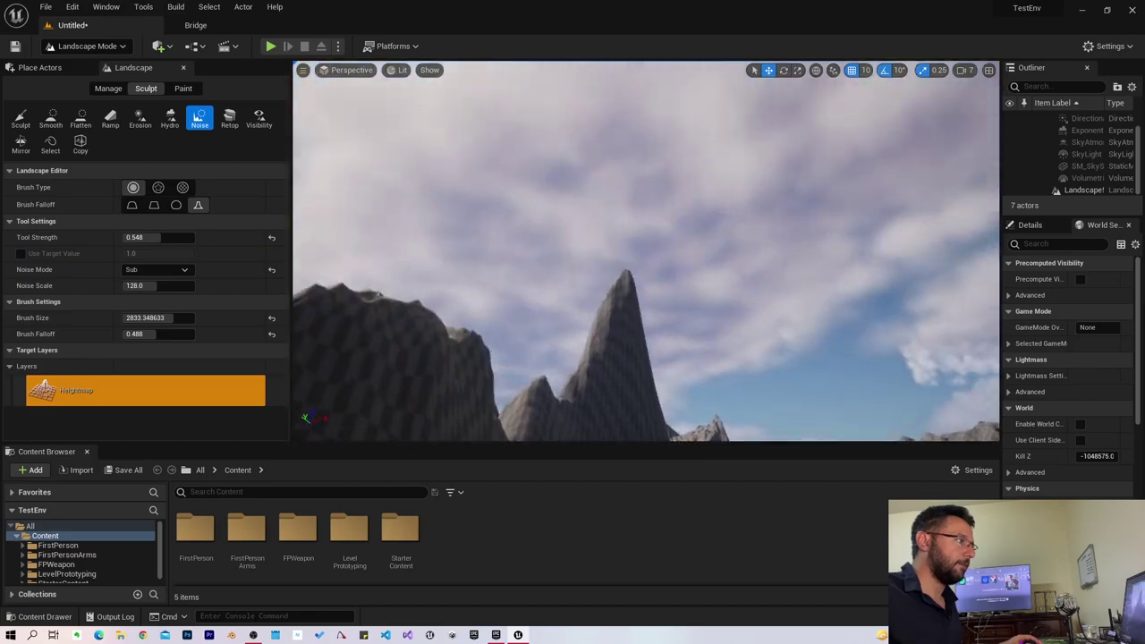
right_click_drag(644, 250, 644, 251)
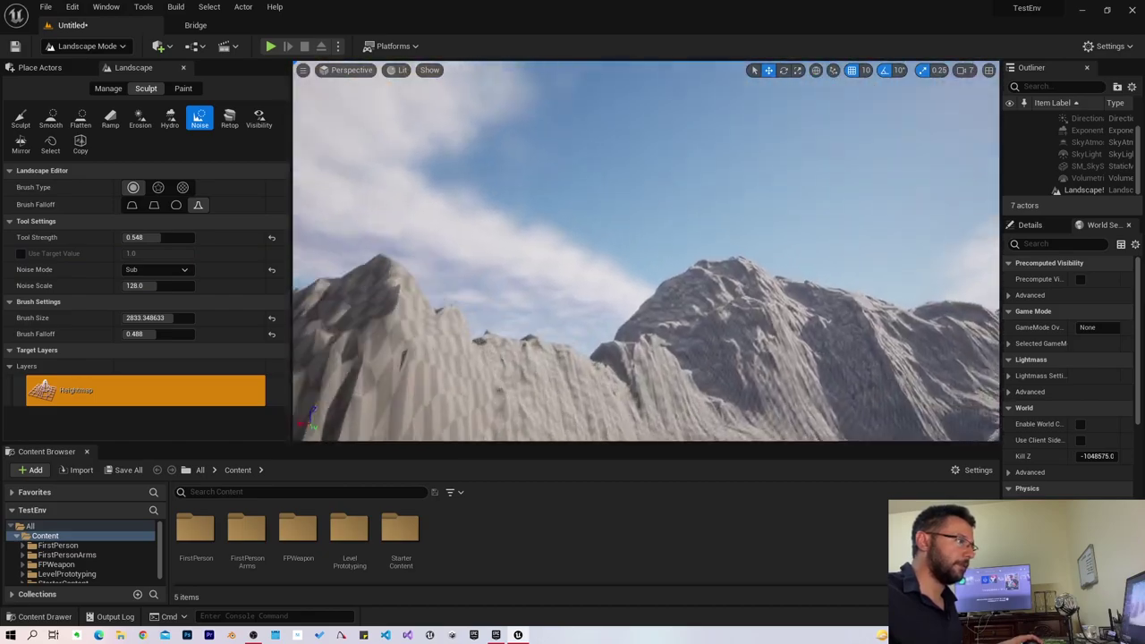
right_click_drag(474, 311, 474, 312)
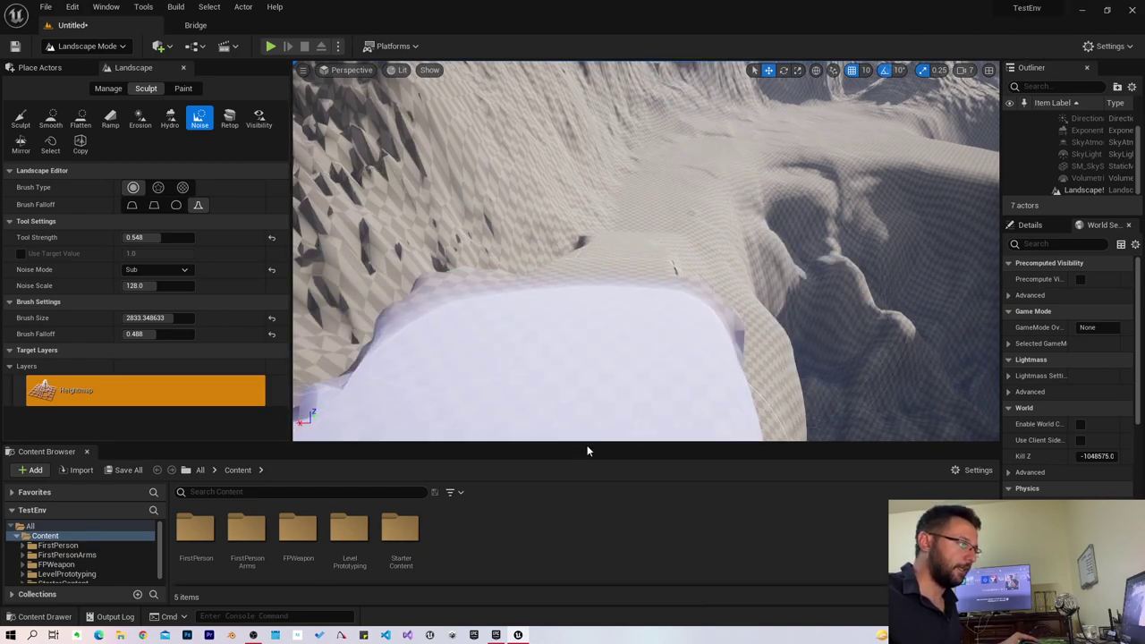
left_click_drag(587, 445, 588, 403)
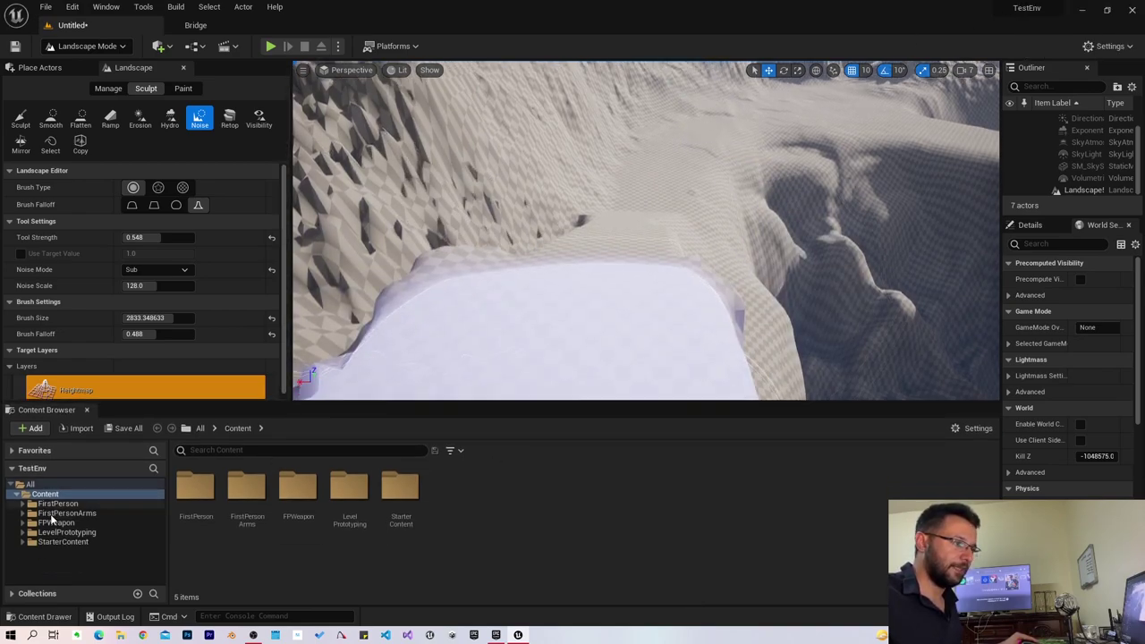
Open BP_FirstPersonCharacter from FirstPerson > Blueprints, show Character Movement, and dock it as a tab.
left_click(22, 504)
left_click(55, 514)
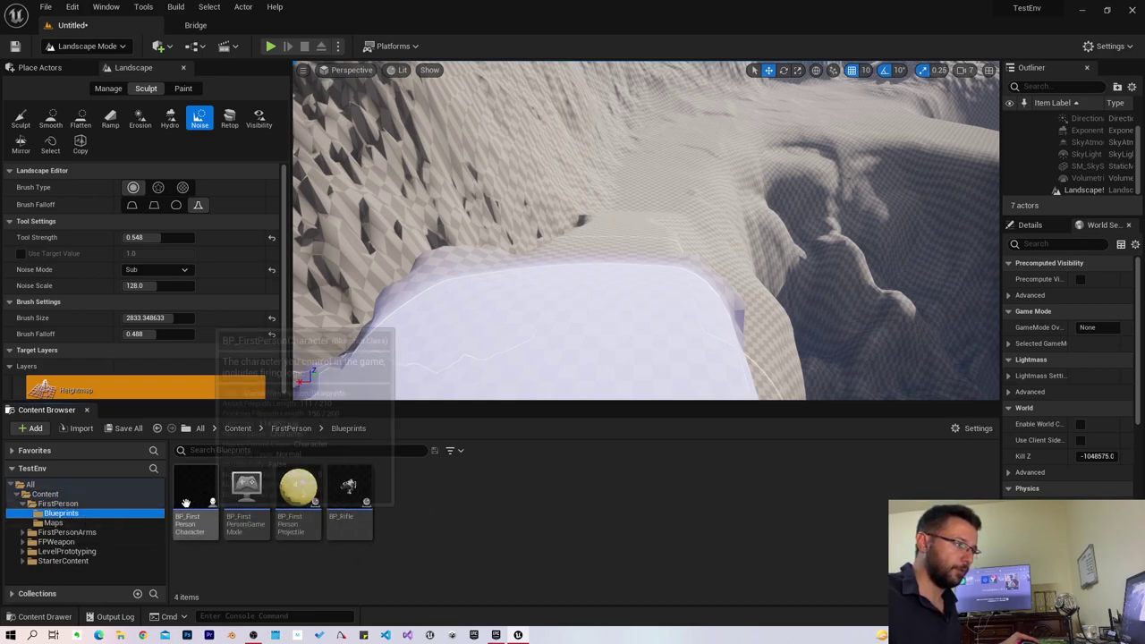
double_click(189, 491)
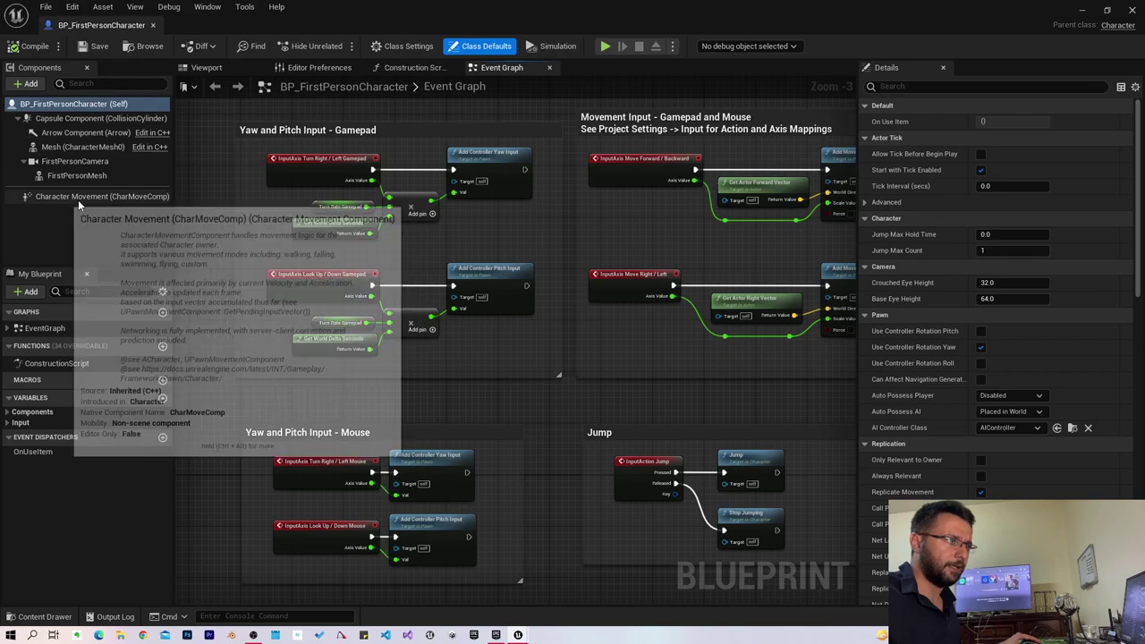
left_click(78, 197)
scroll(966, 413, "down", 2)
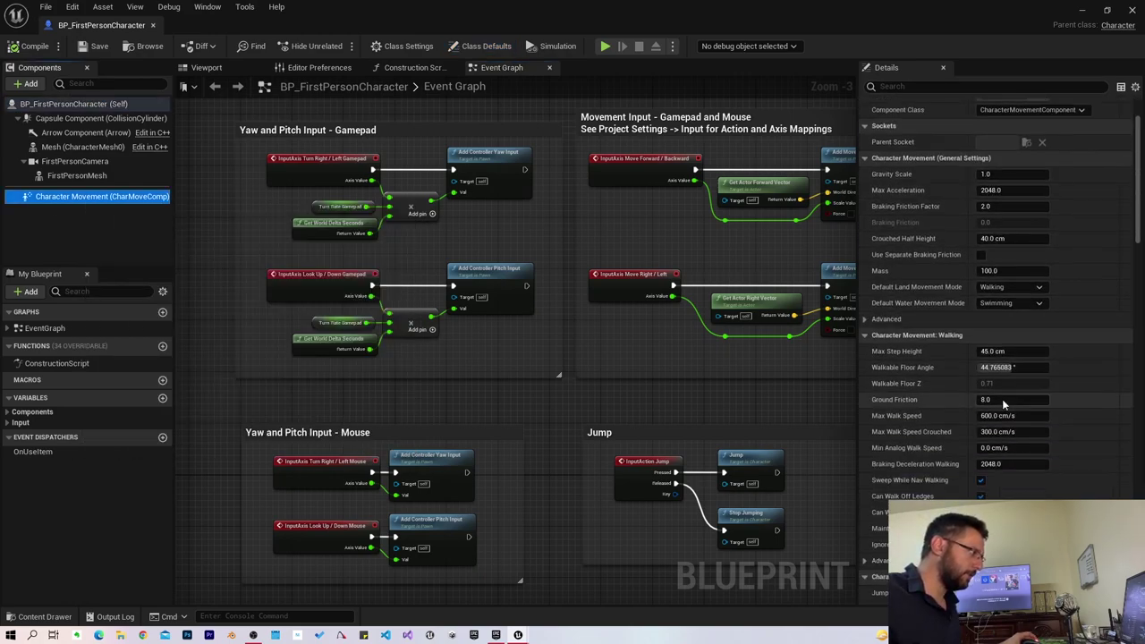
scroll(979, 406, "down", 1)
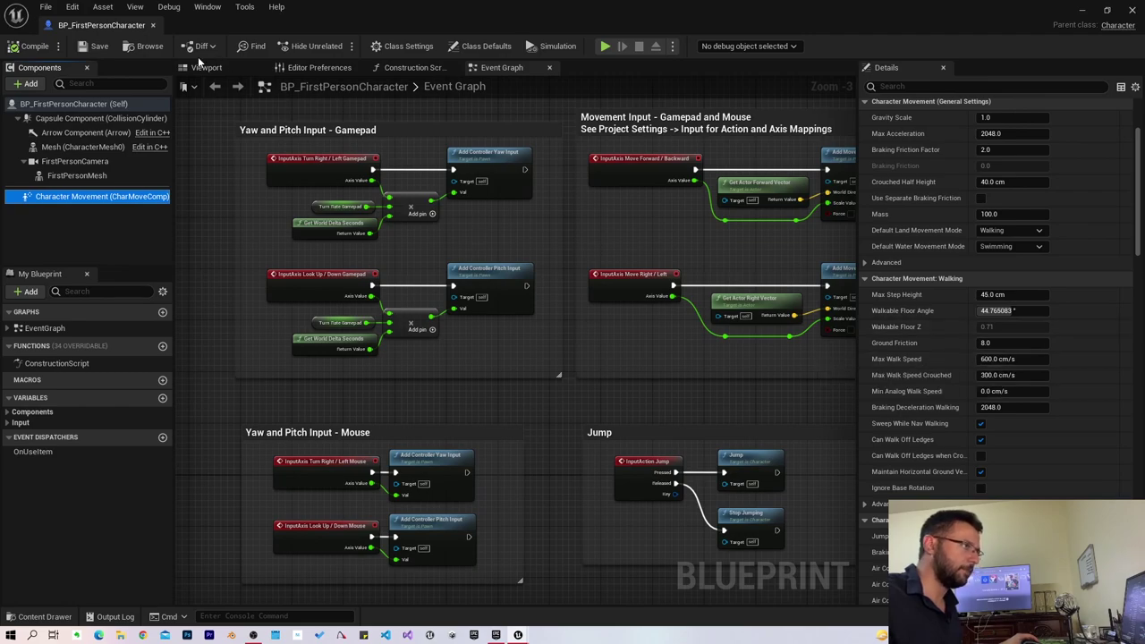
left_click_drag(116, 27, 322, 29)
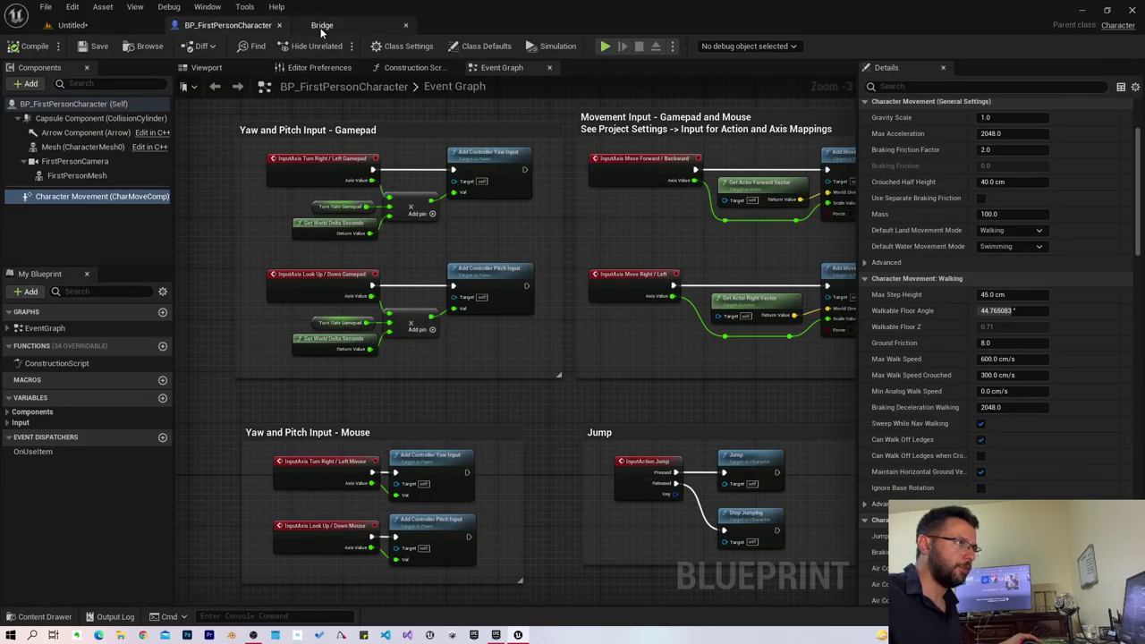
Briefly play-test the level, then set Max Walk Speed to 2000 and compile and save.
left_click(72, 25)
left_click(271, 46)
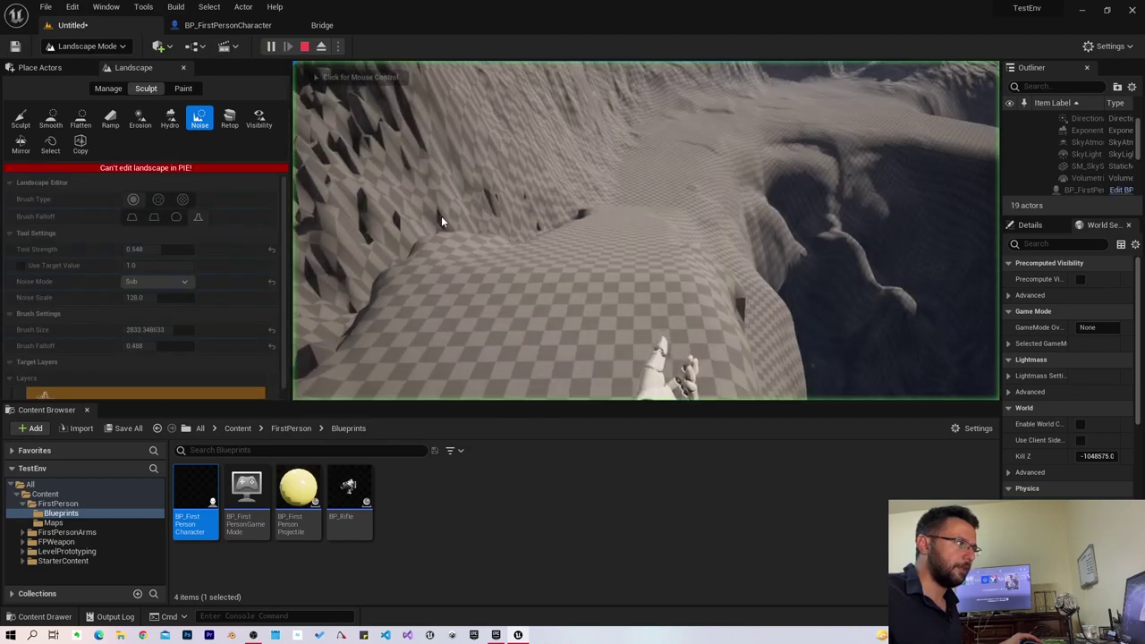
left_click(572, 229)
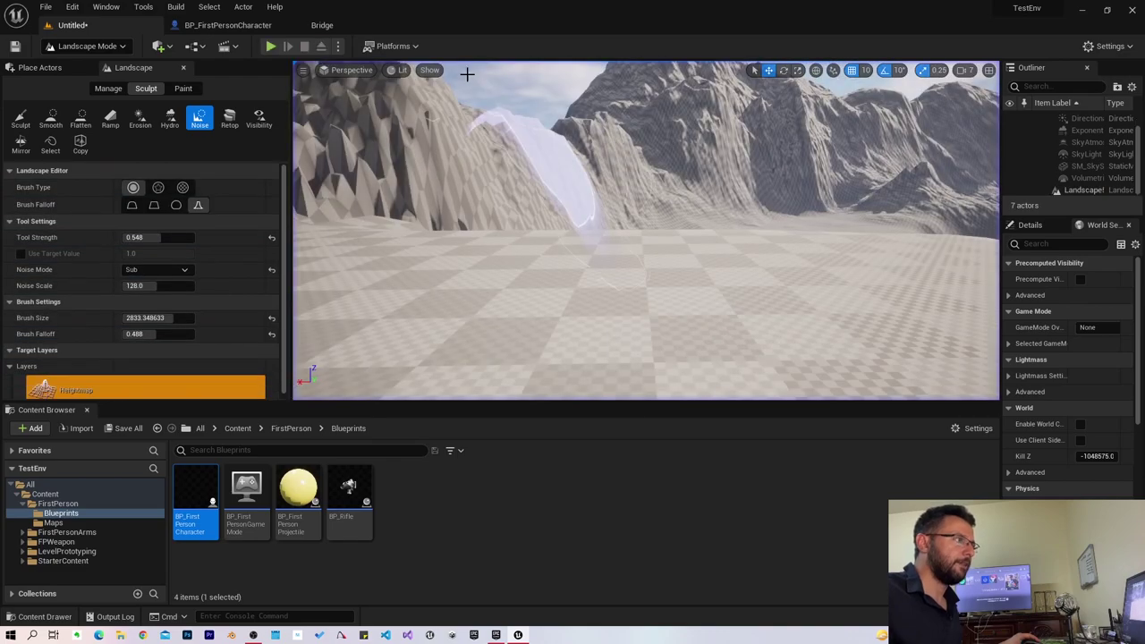
key("shift+F1")
left_click(241, 25)
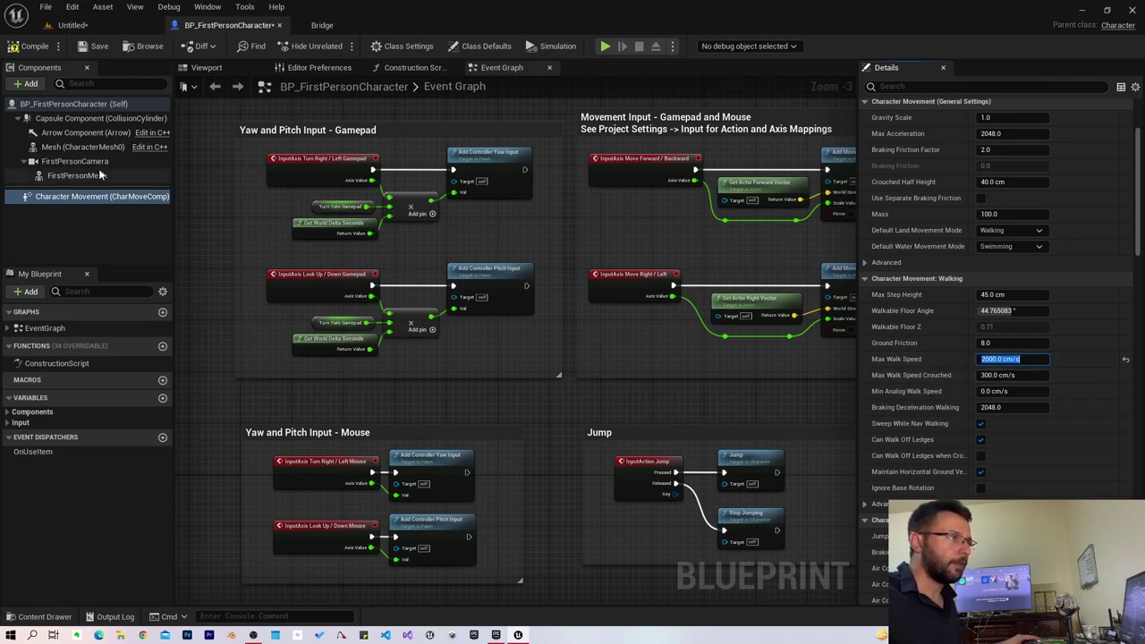
left_click(35, 45)
left_click(100, 46)
Play-test the faster walk, running up the slope and across the dunes.
left_click(71, 25)
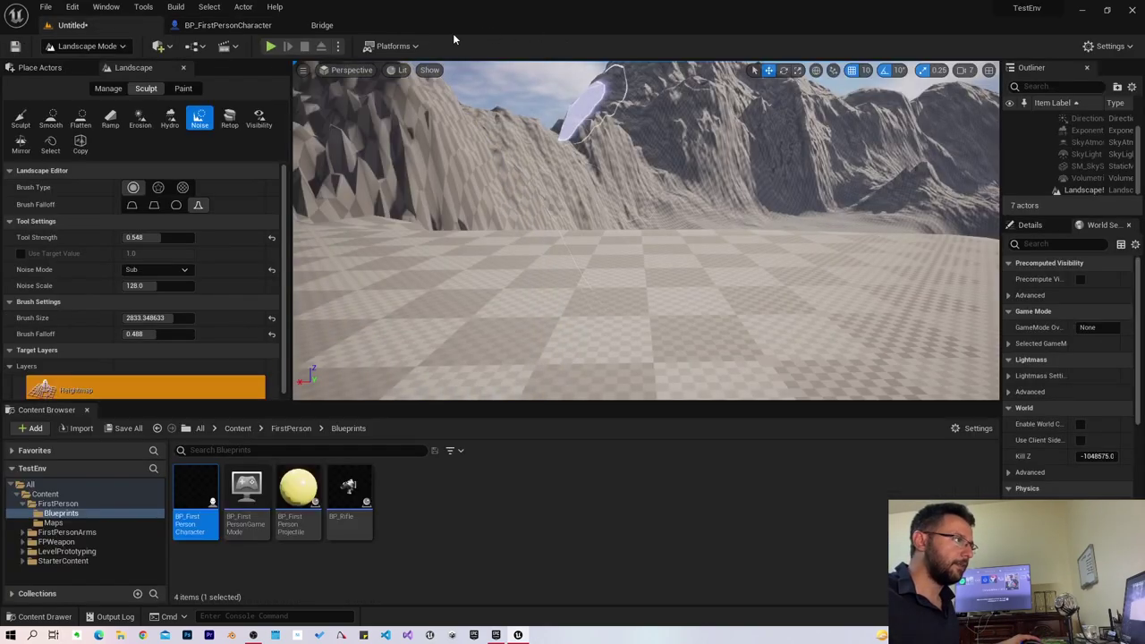
left_click(270, 46)
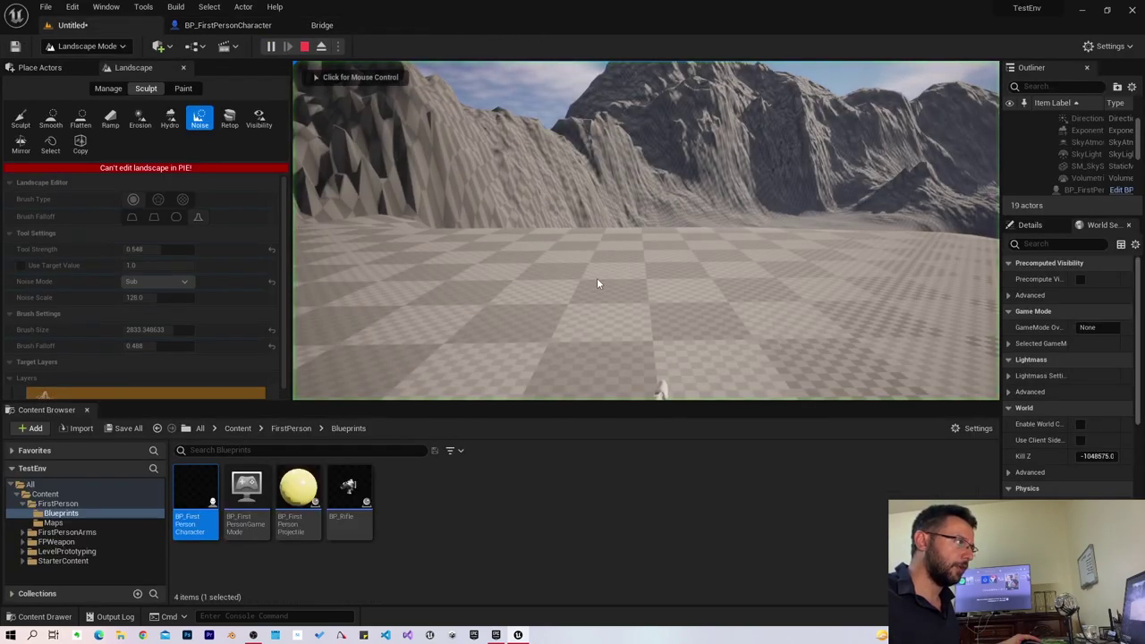
left_click(598, 284)
key("w")
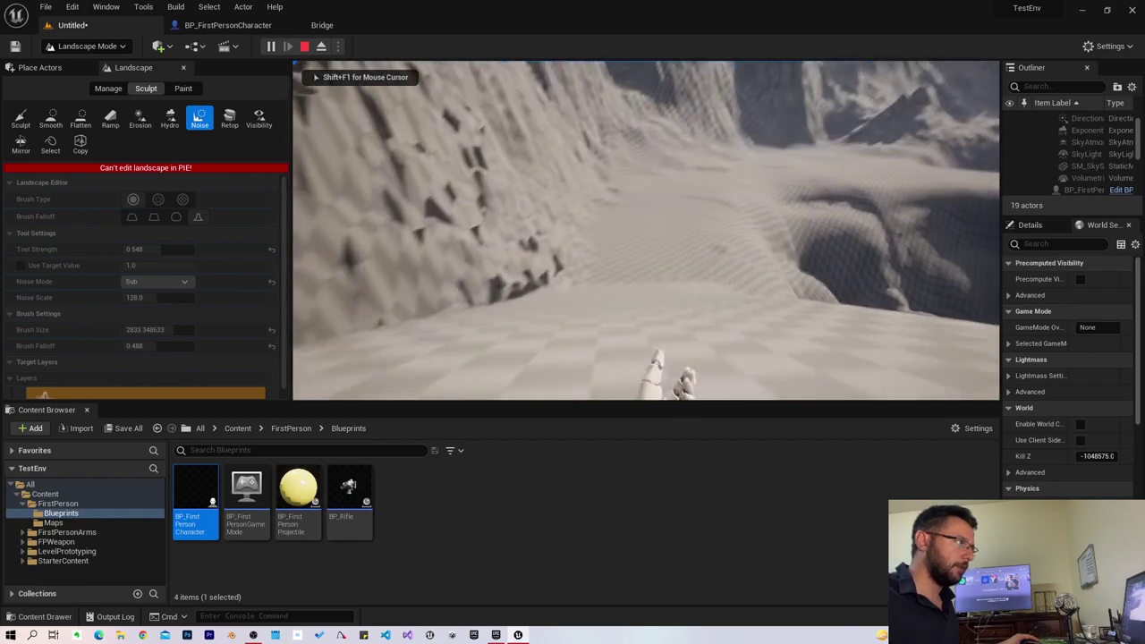
key("w")
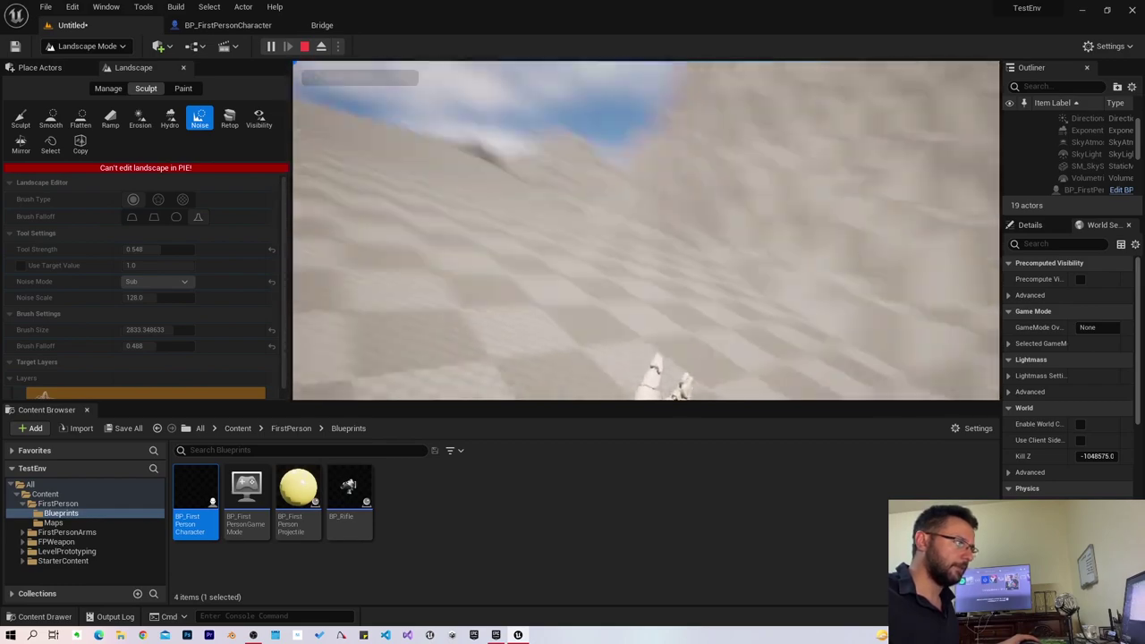
key("w")
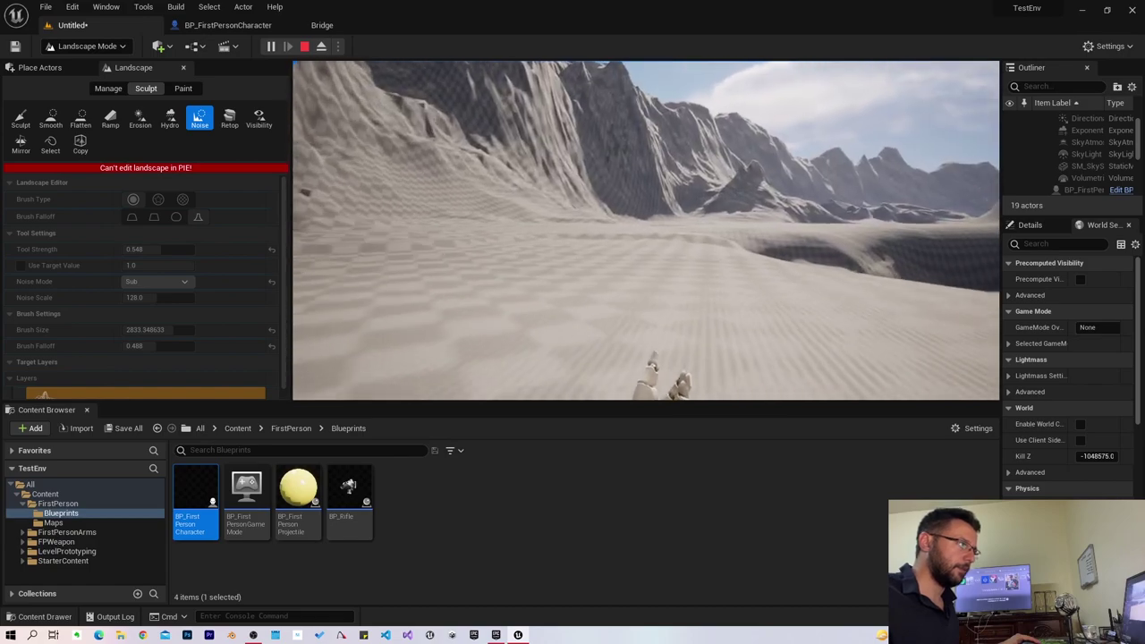
key("w")
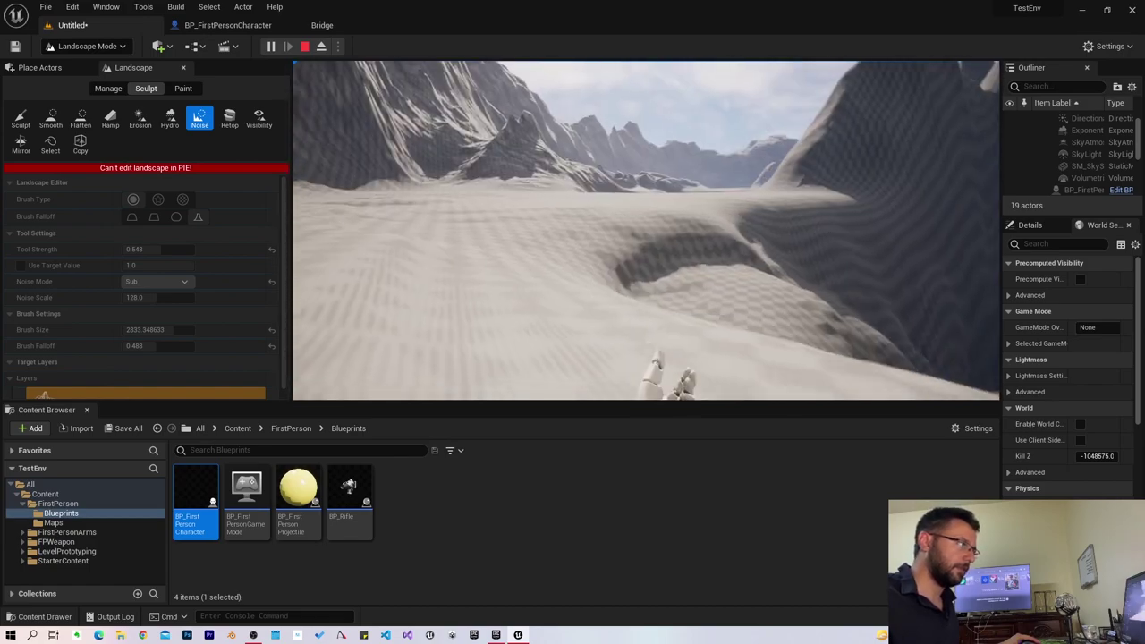
key("Escape")
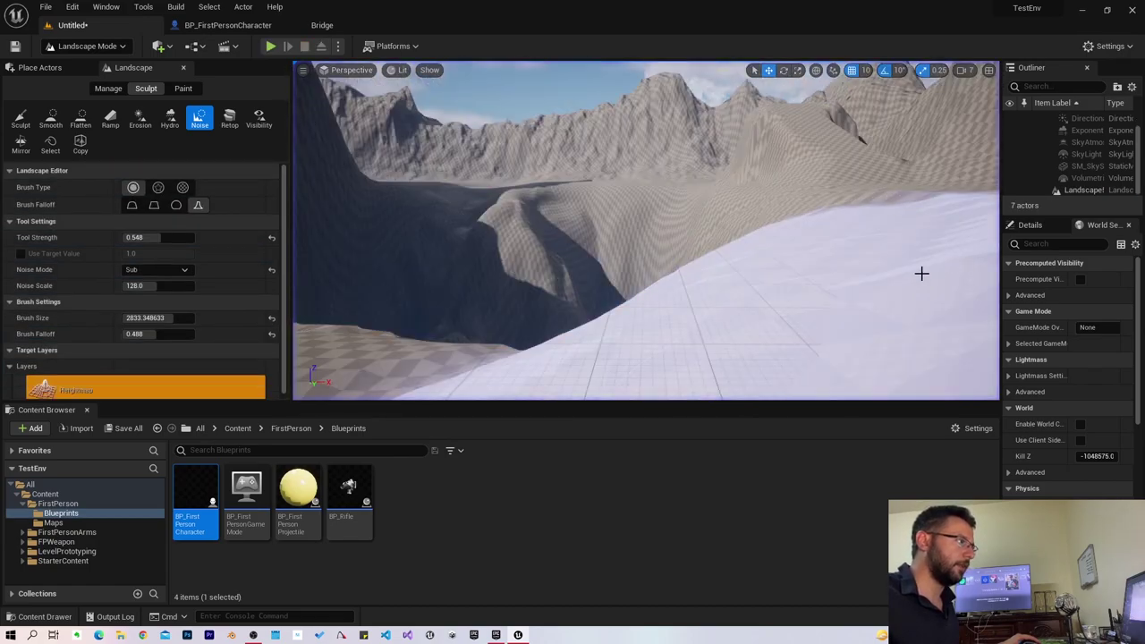
Fly around the terrain, then show the blueprint's Character Movement settings again.
right_click_drag(921, 273, 921, 273)
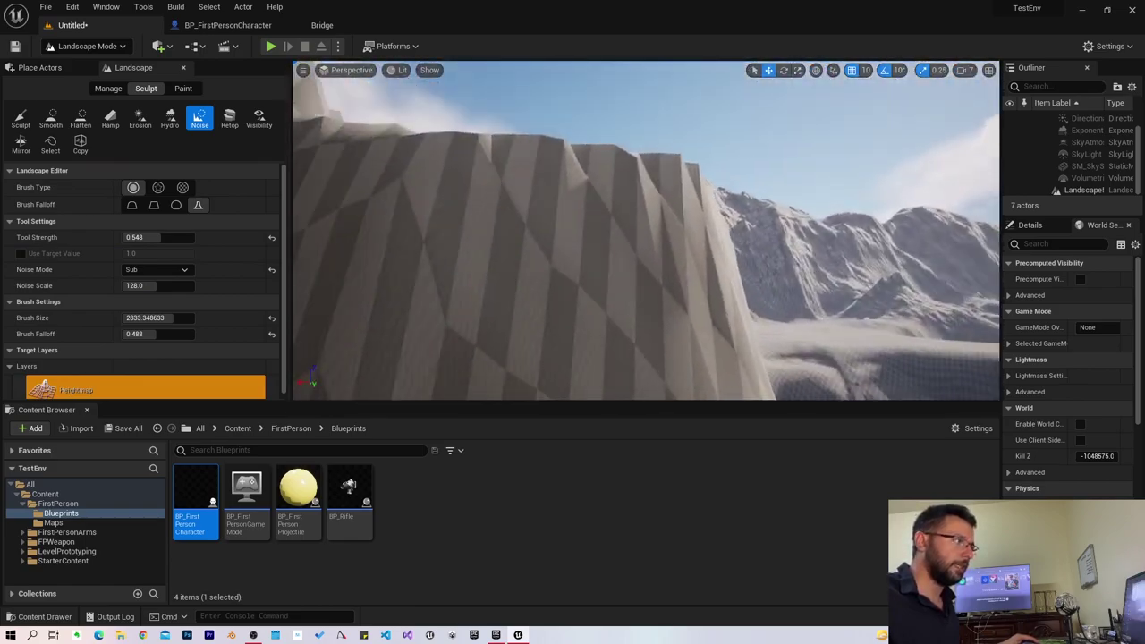
right_click_drag(713, 215, 713, 216)
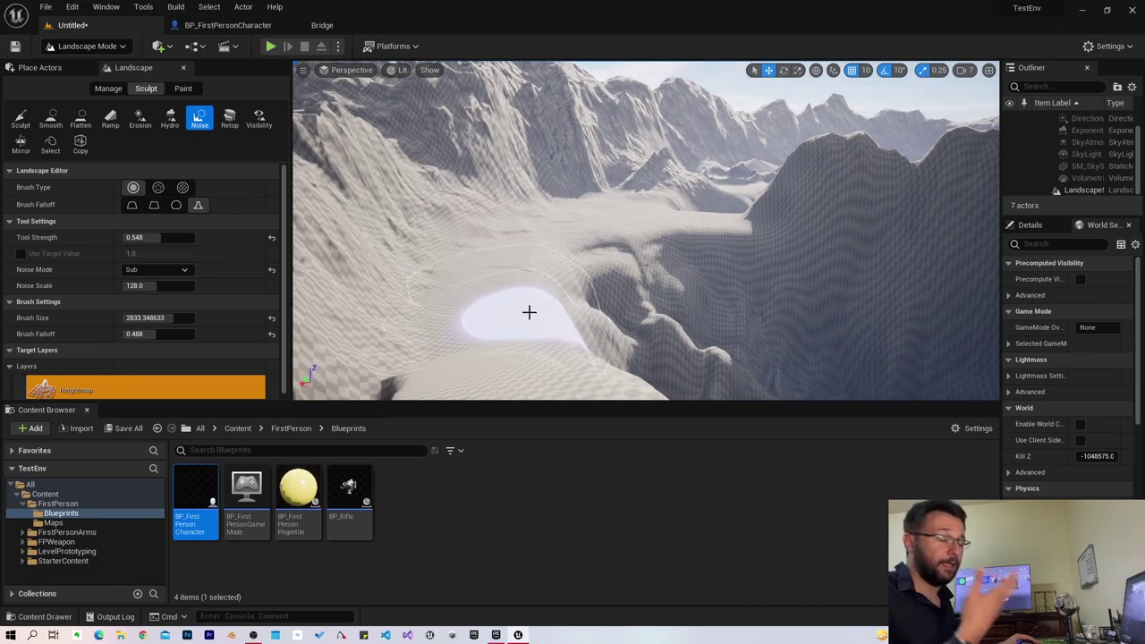
left_click(242, 26)
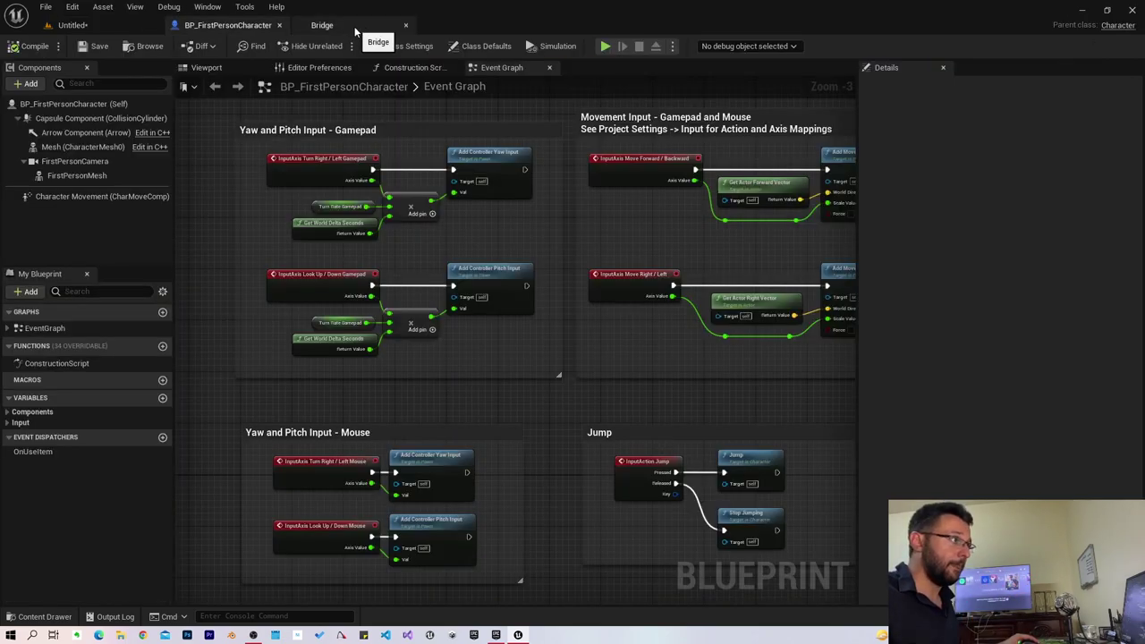
left_click(89, 196)
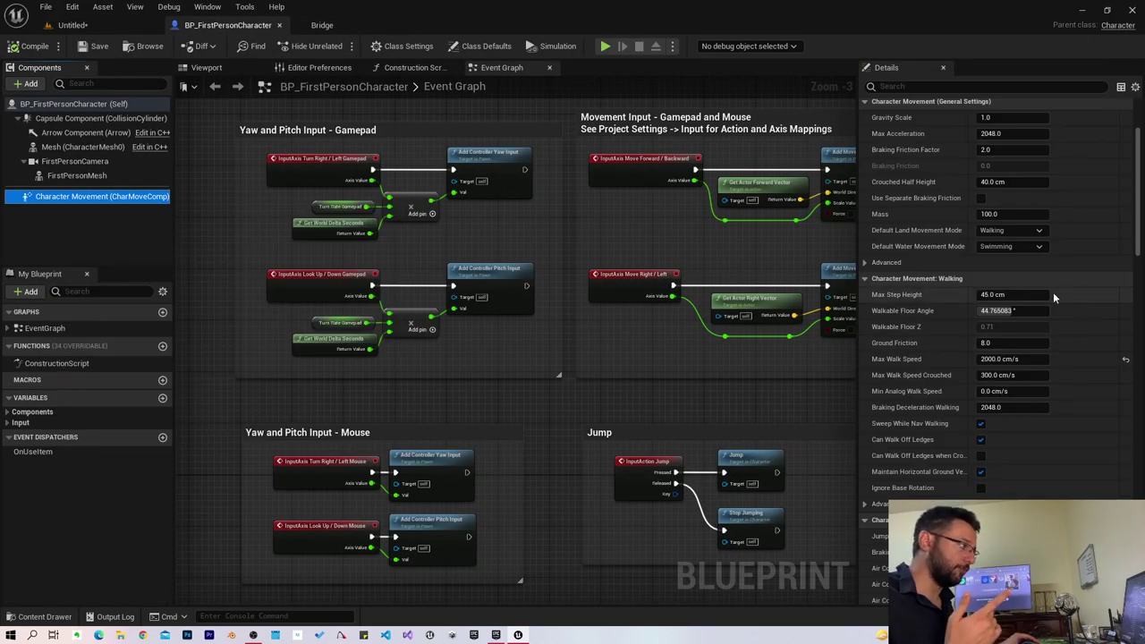
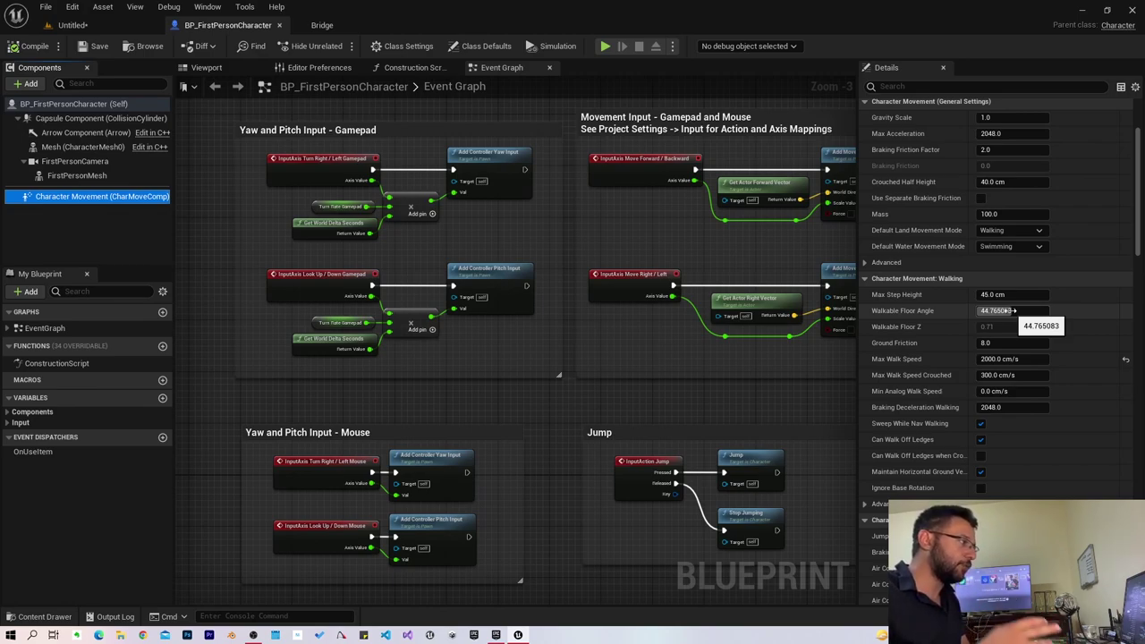
Raise the character's Walkable Floor Angle and compile the character blueprint.
left_click(1008, 310)
type("85")
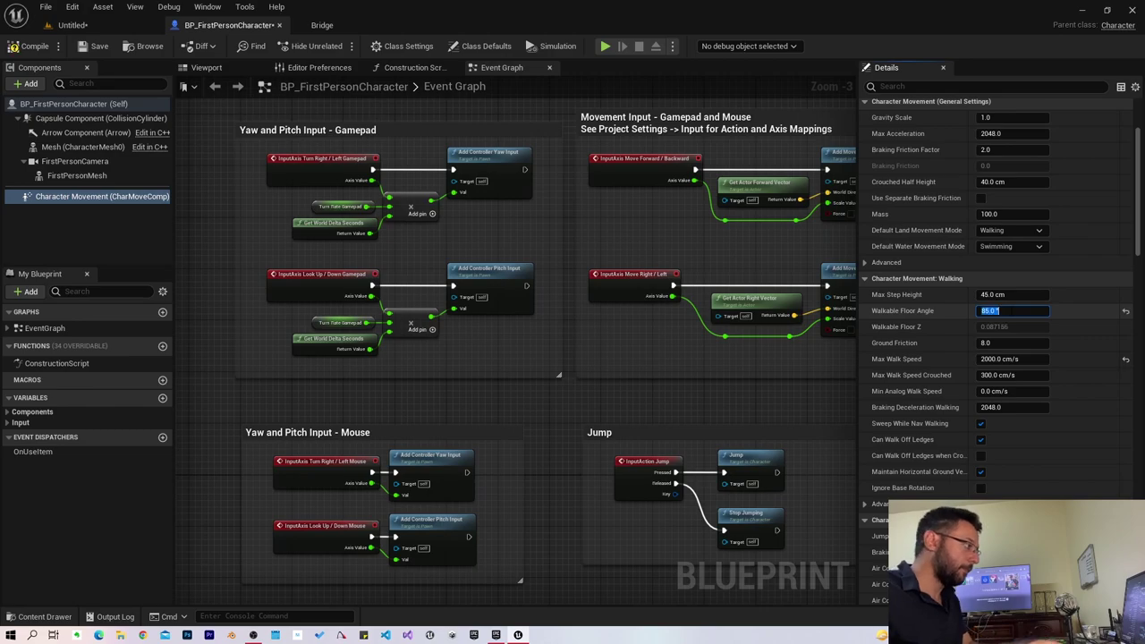
left_click(31, 46)
left_click(70, 25)
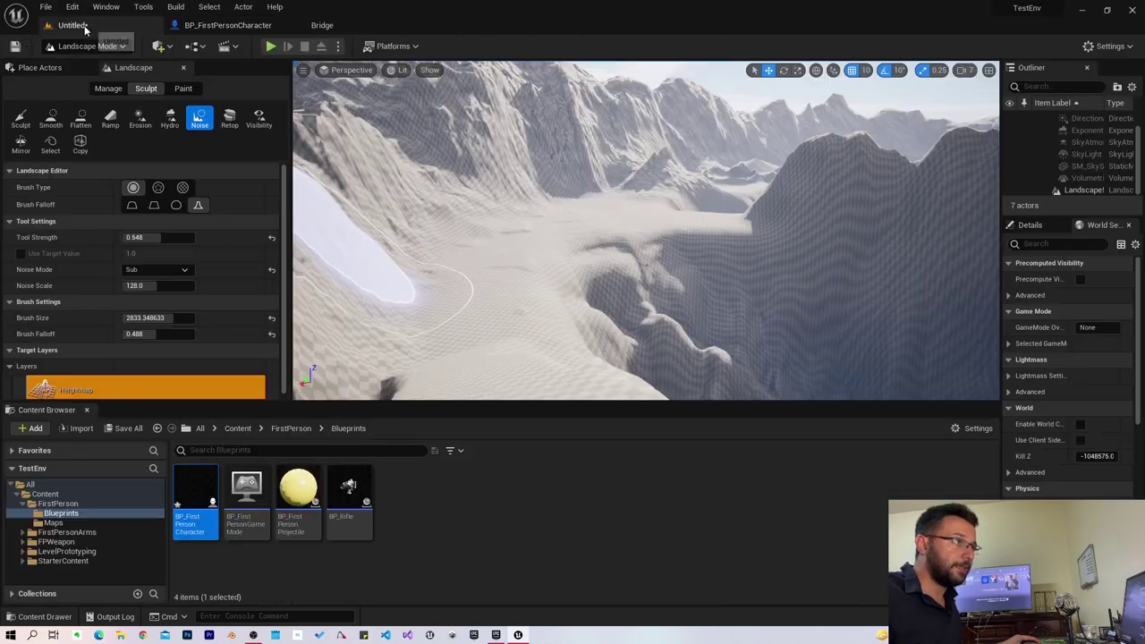
Sculpt a raised slab of noisy terrain with the Noise brush and start Play-in-Editor.
mouse_move(536, 280)
right_mouse_down()
mouse_move(572, 268)
mouse_move(590, 295)
mouse_move(636, 245)
right_mouse_up()
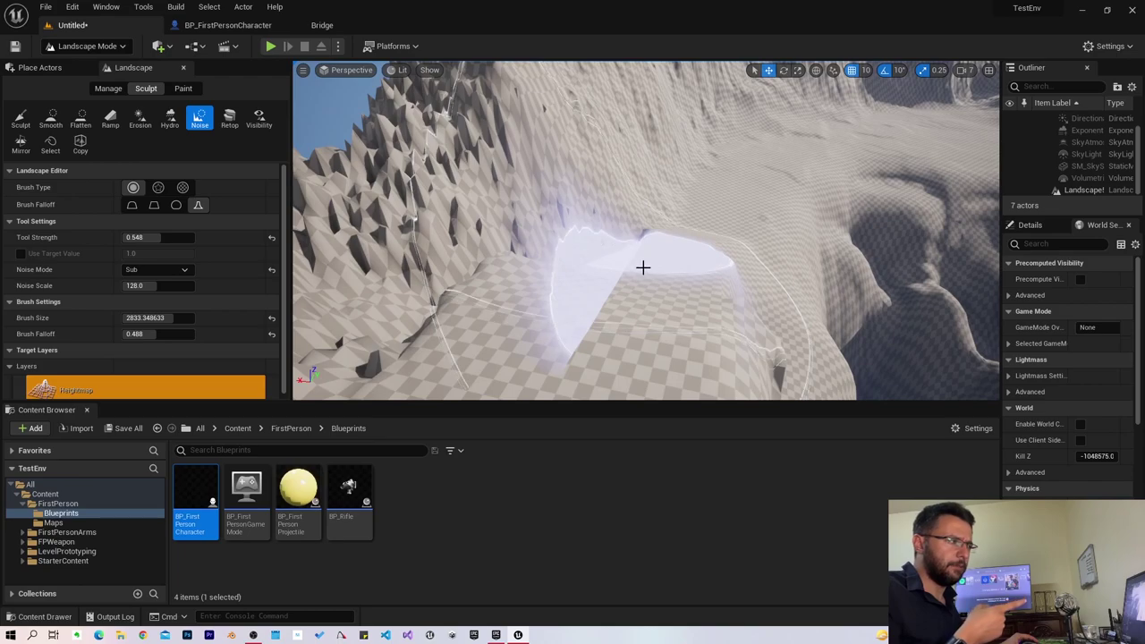
left_click_drag(754, 289, 536, 221)
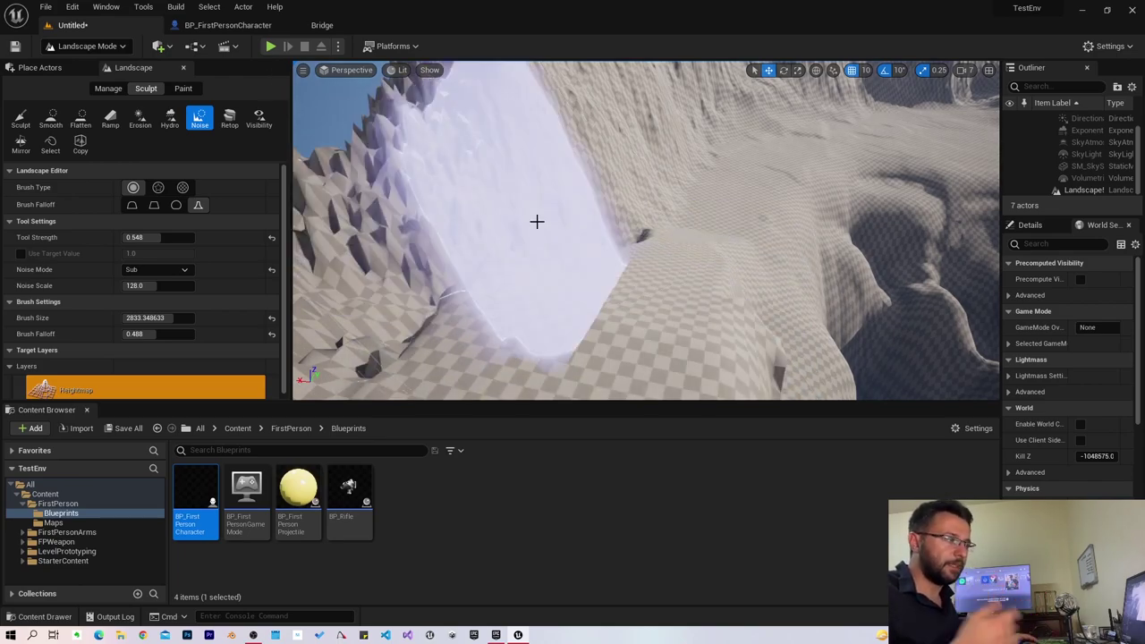
right_click_drag(537, 222, 545, 215)
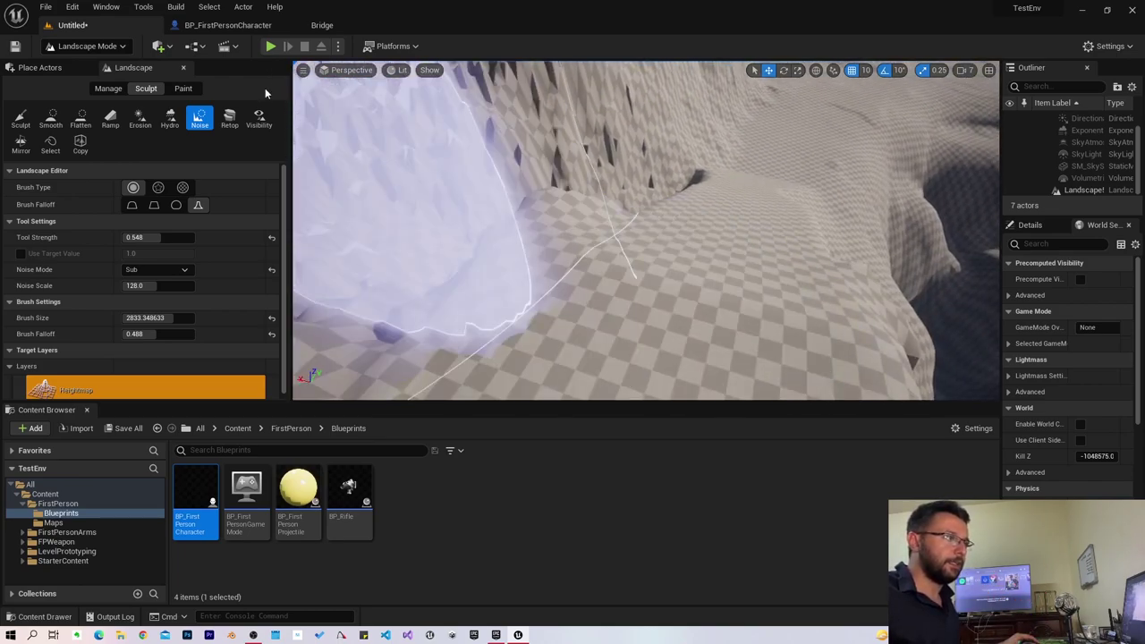
left_click(271, 52)
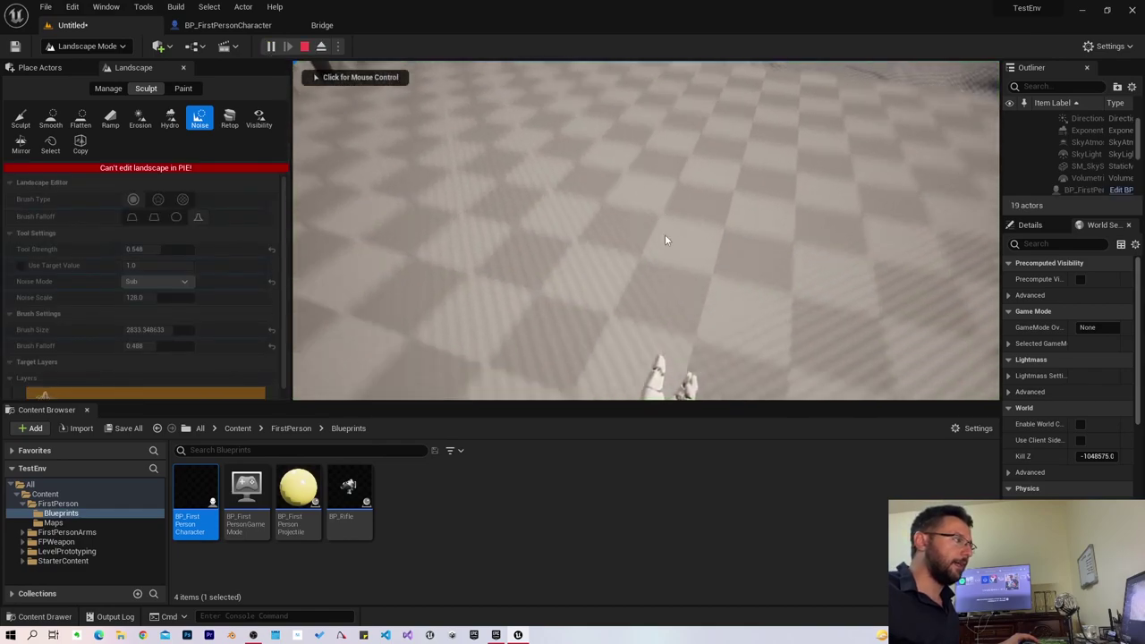
Walk the character up and down the steep sculpted hills and valleys, then stop the session.
key("w")
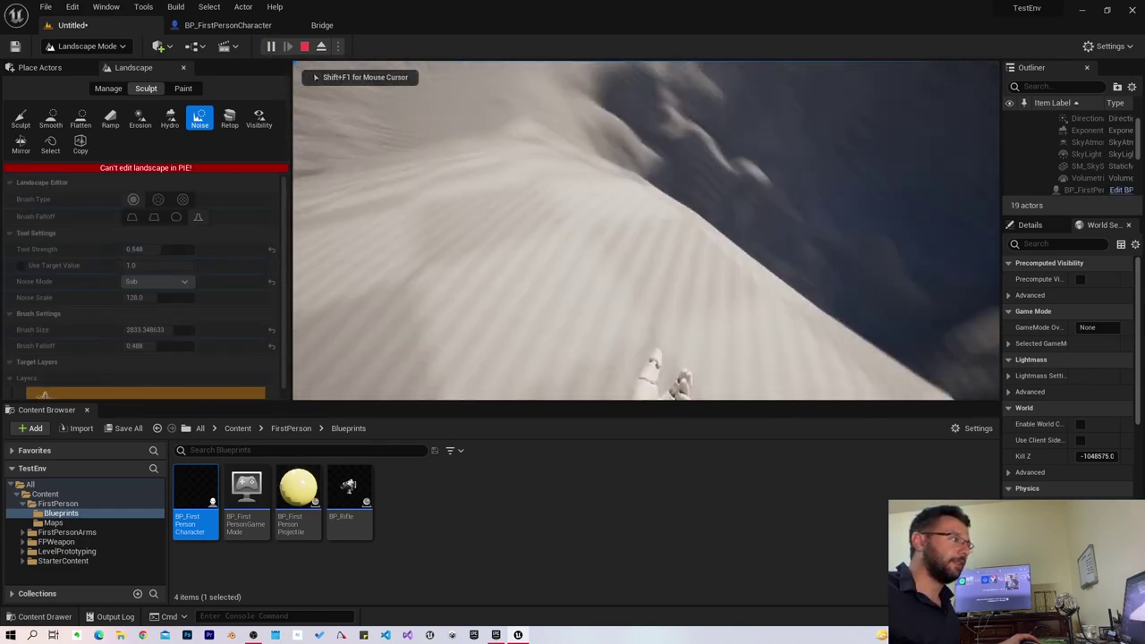
key("w")
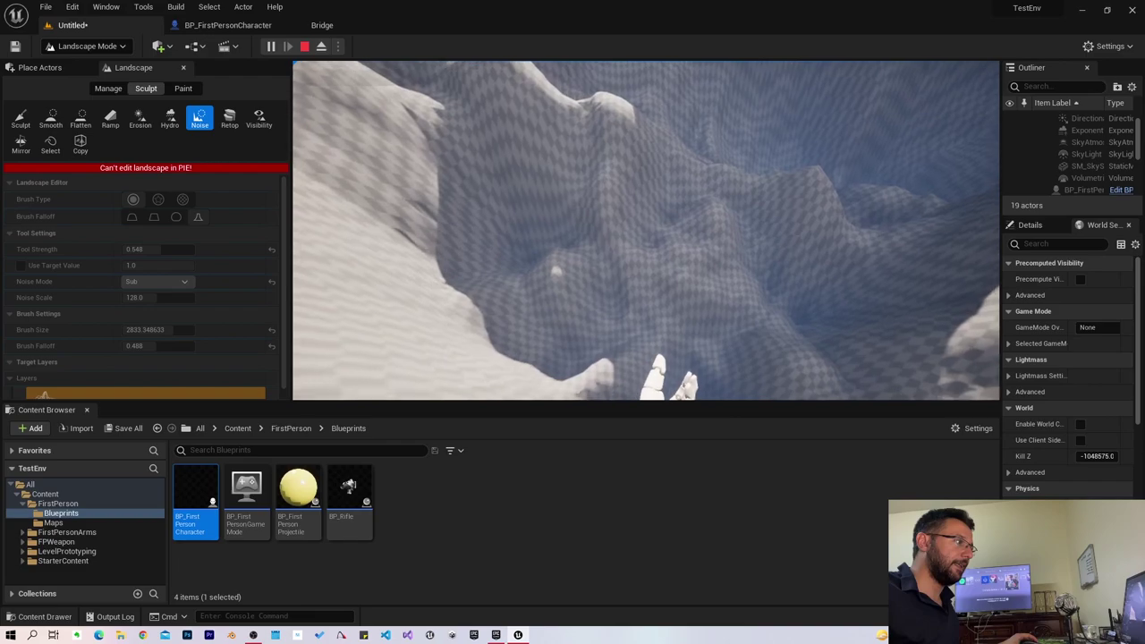
key("w")
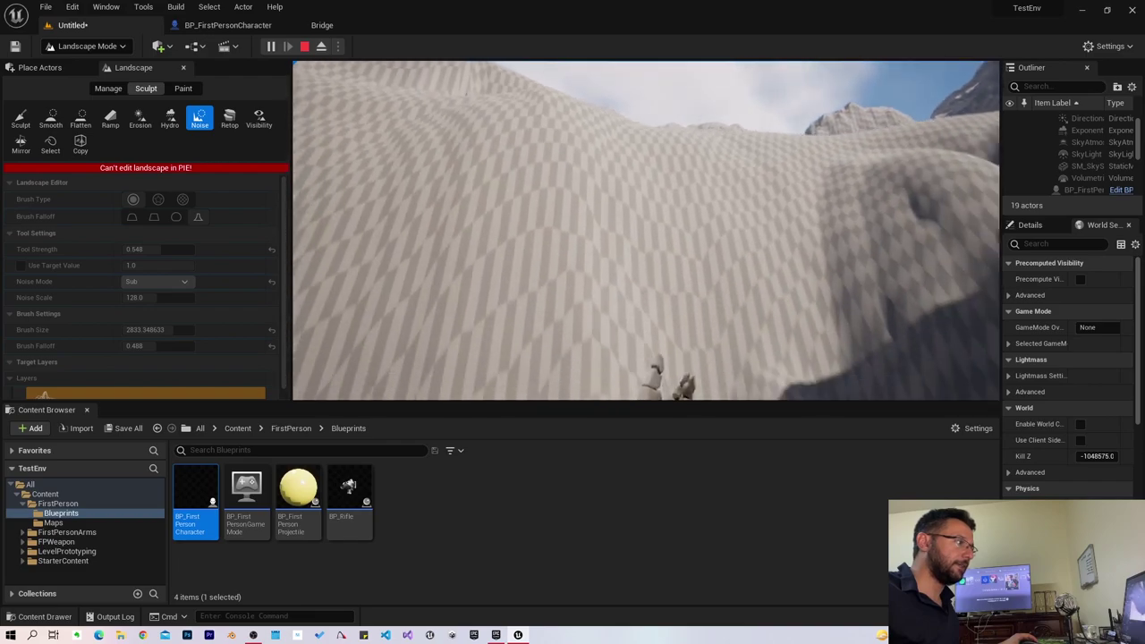
key("w")
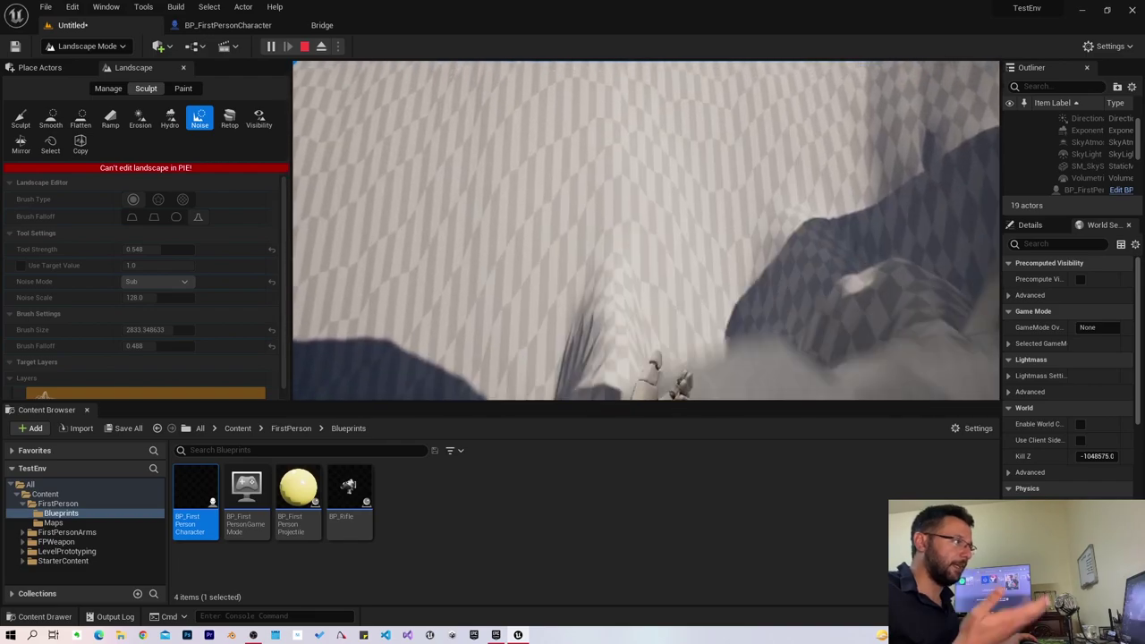
key("w")
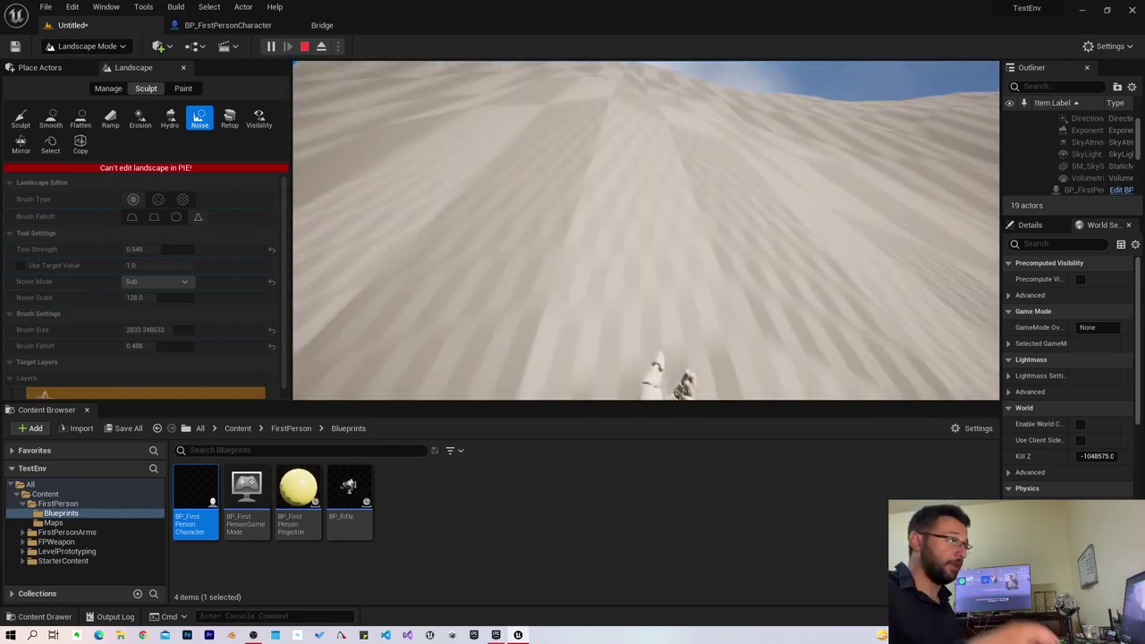
key("w")
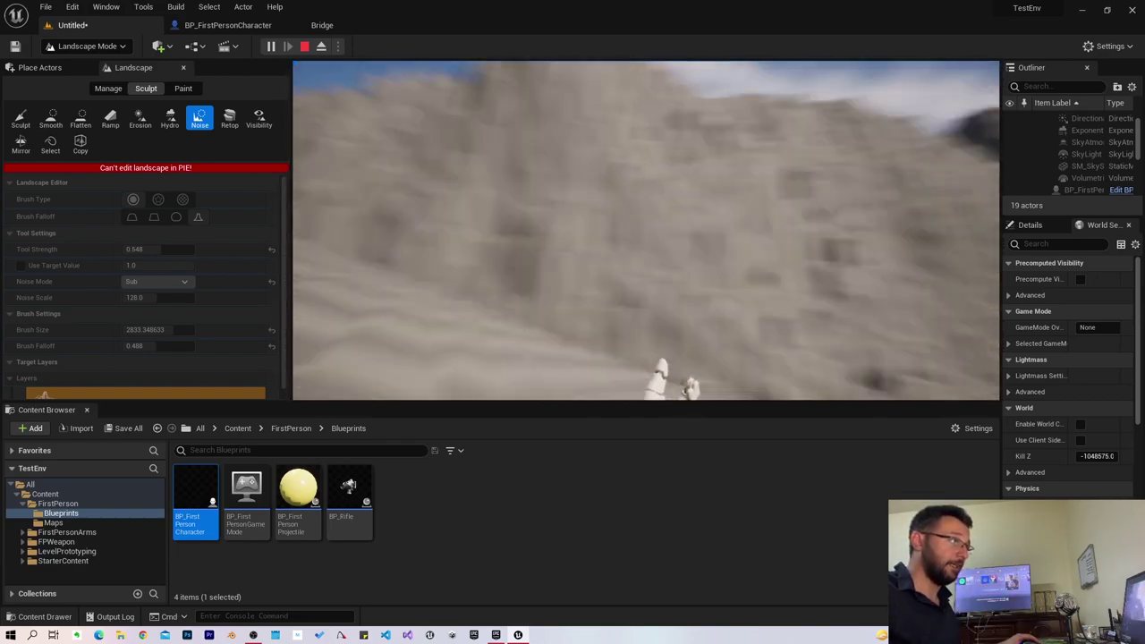
key("w")
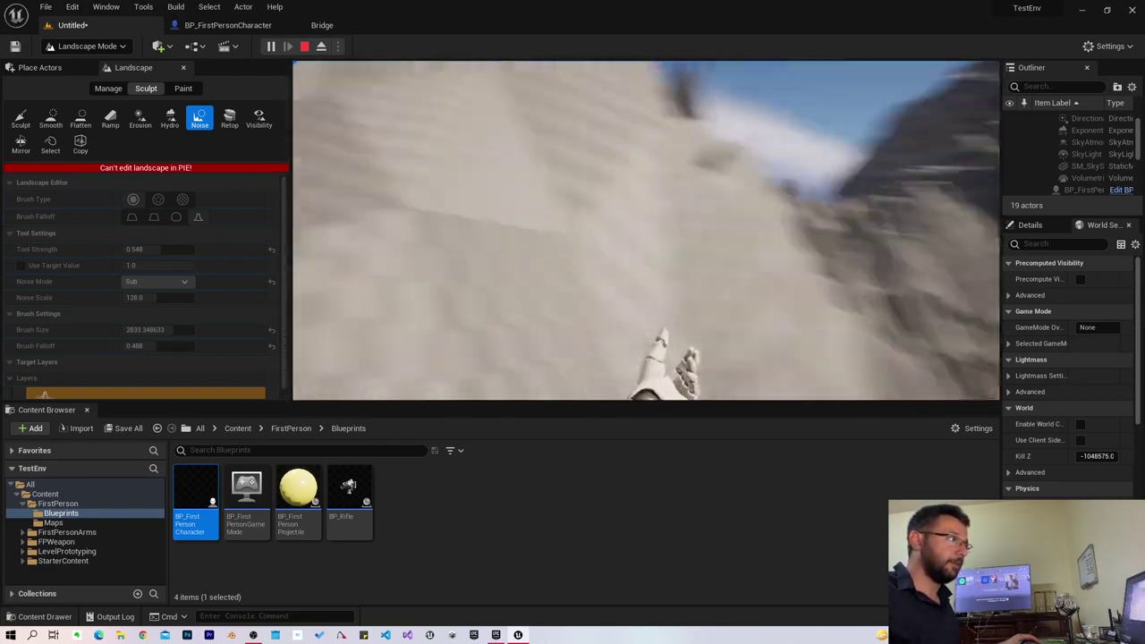
key("w")
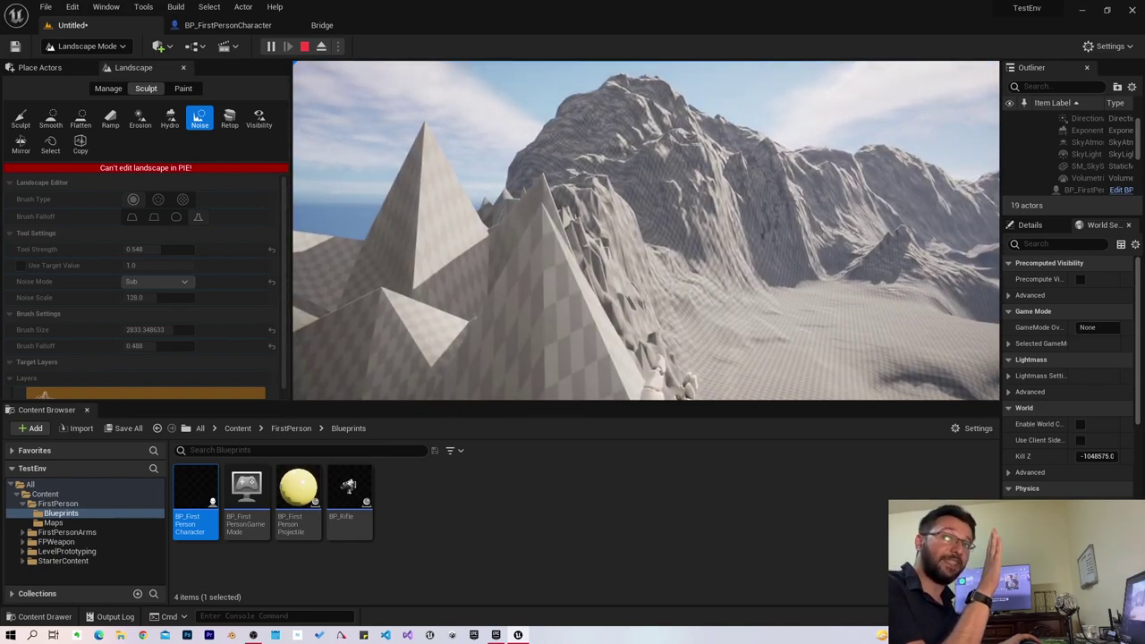
key("w")
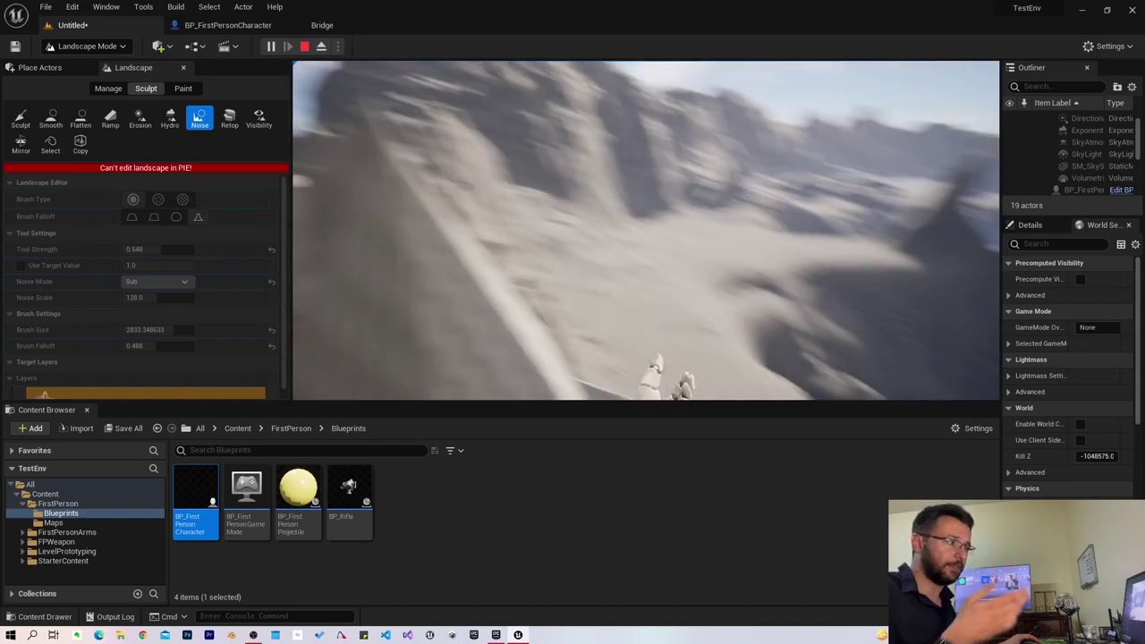
key("w")
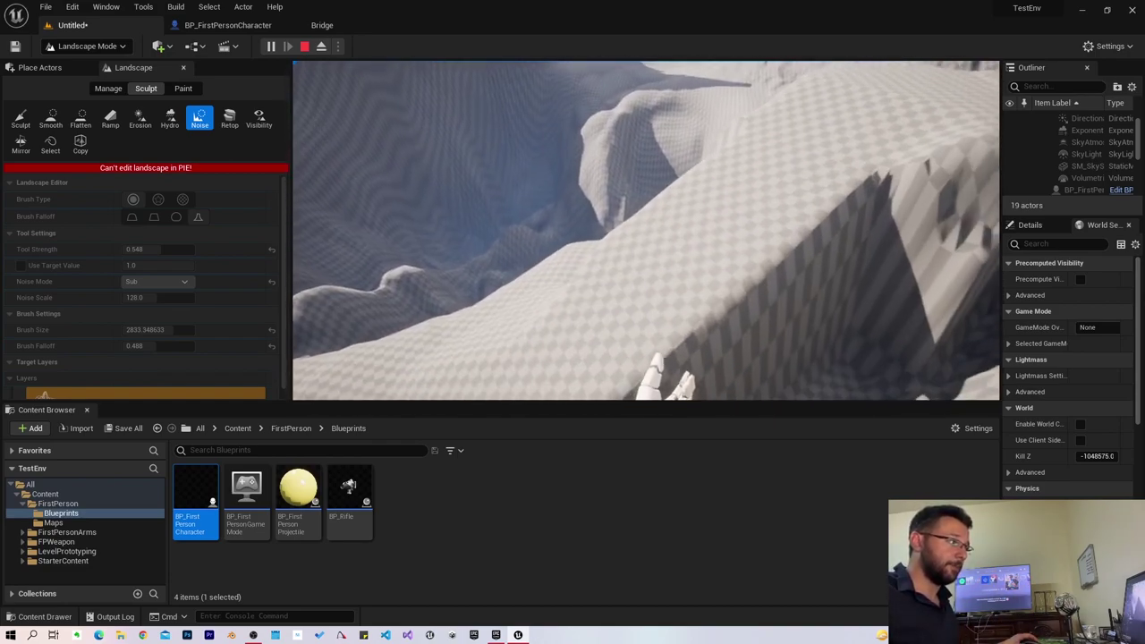
key("w")
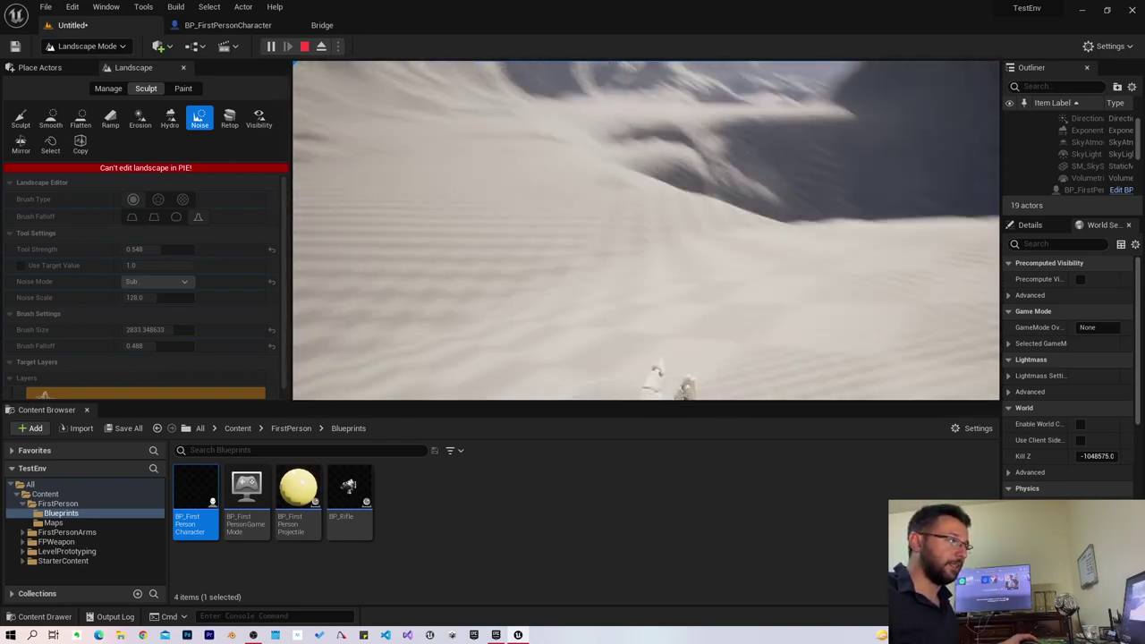
key("w")
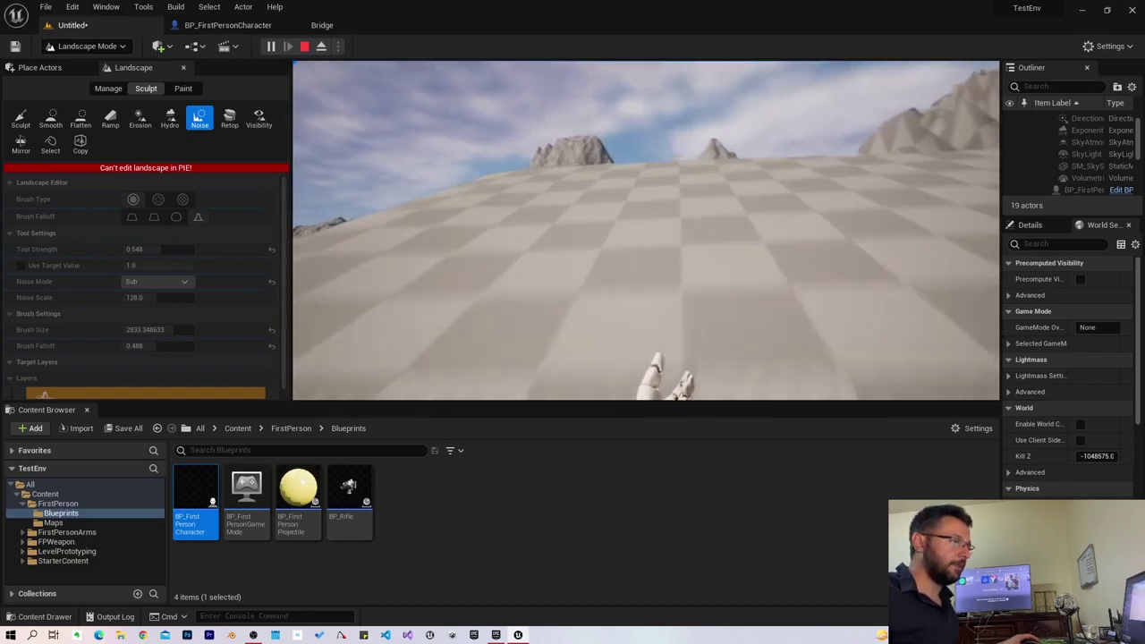
key("Escape")
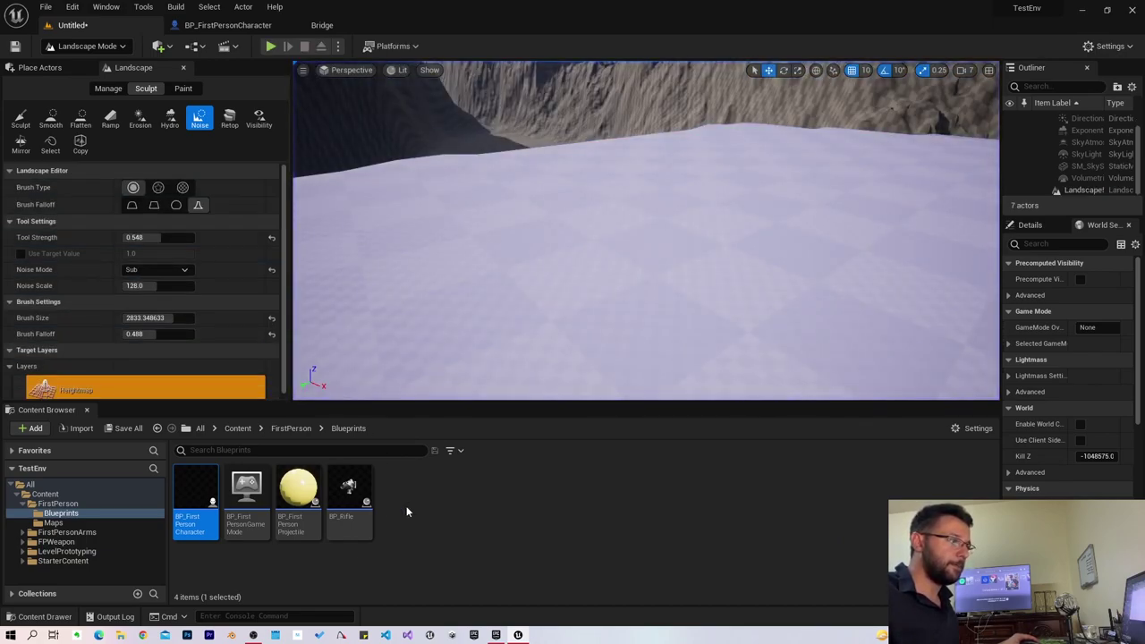
Leave landscape editing by switching the editor to plain Select mode.
left_click_drag(349, 490, 465, 256)
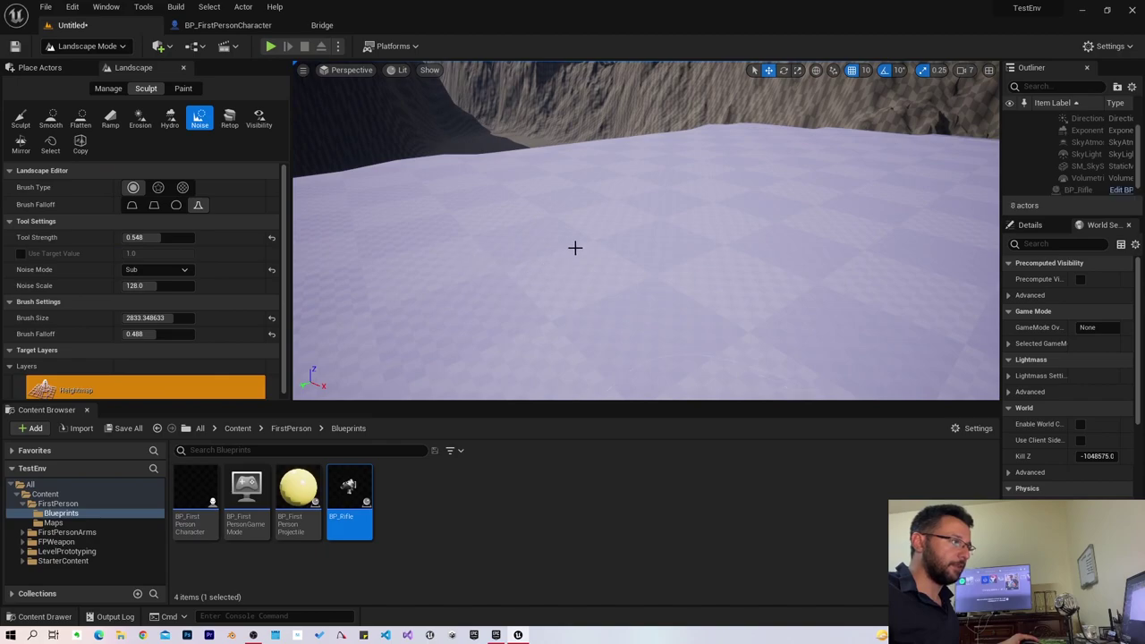
left_click(114, 48)
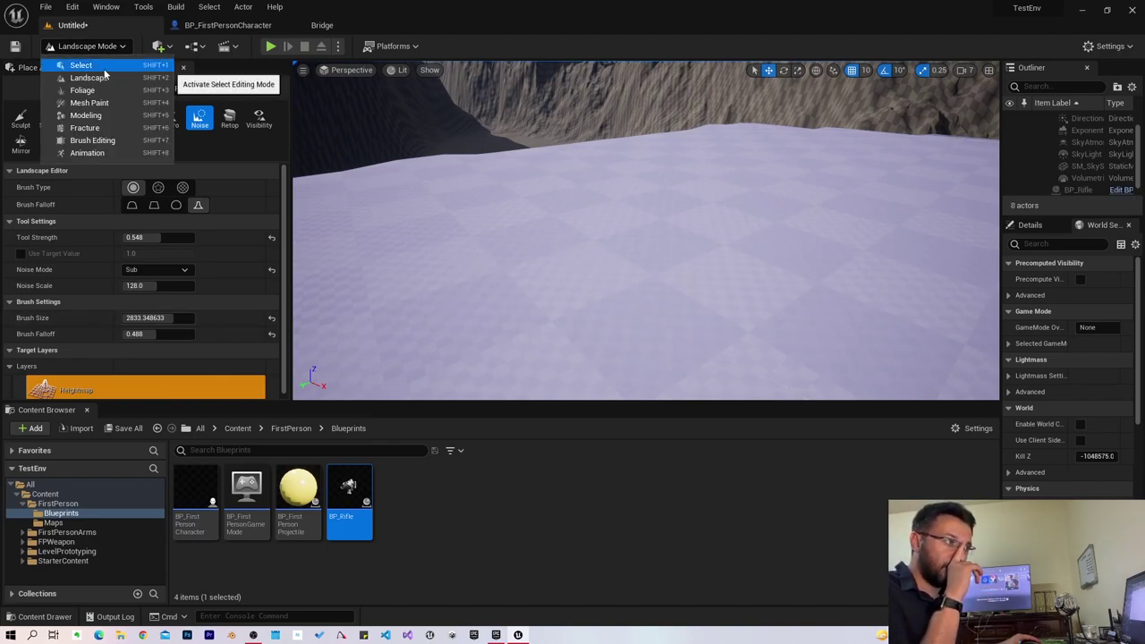
left_click(103, 71)
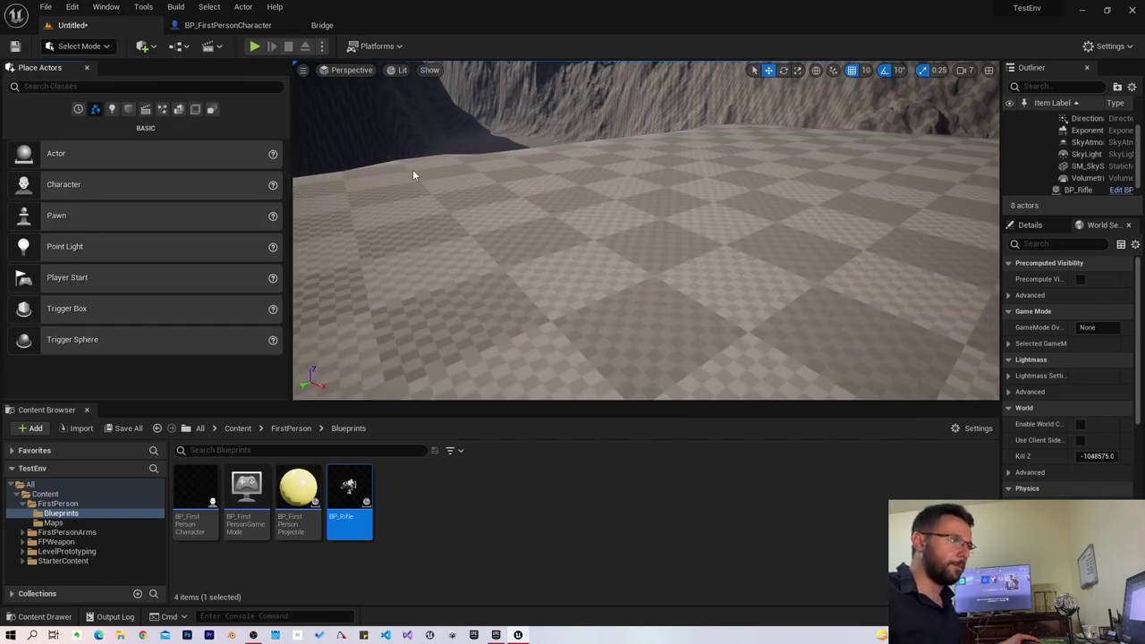
right_click_drag(413, 169, 413, 169)
right_click_drag(583, 202, 583, 202)
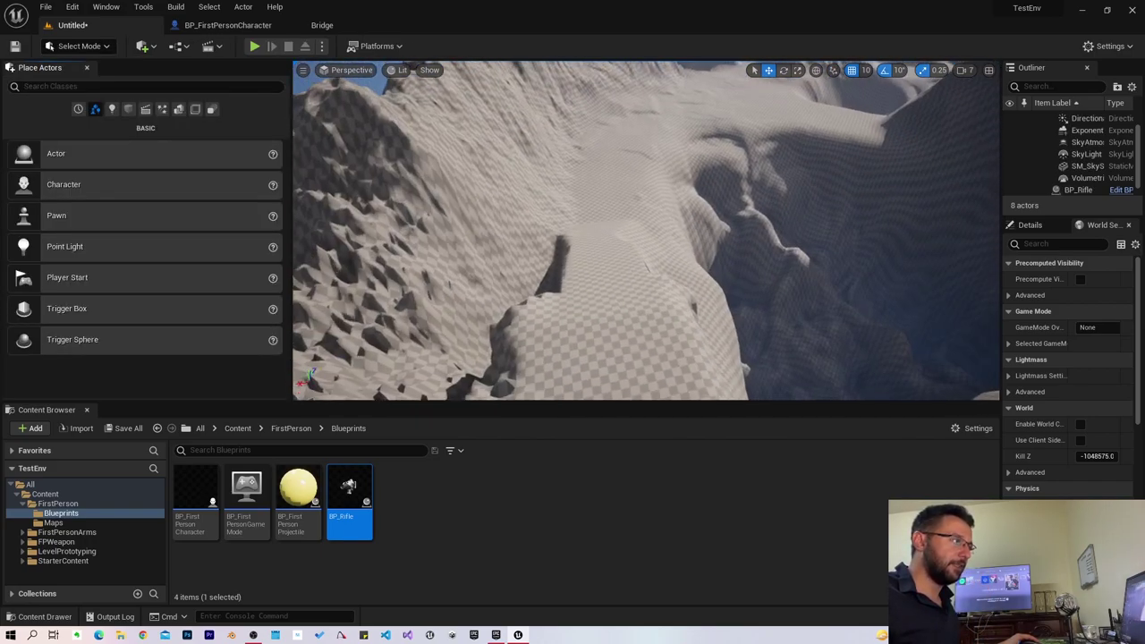
left_click(402, 70)
key("Escape")
Widen the Outliner and Details panels and make the Outliner taller.
left_click(588, 164)
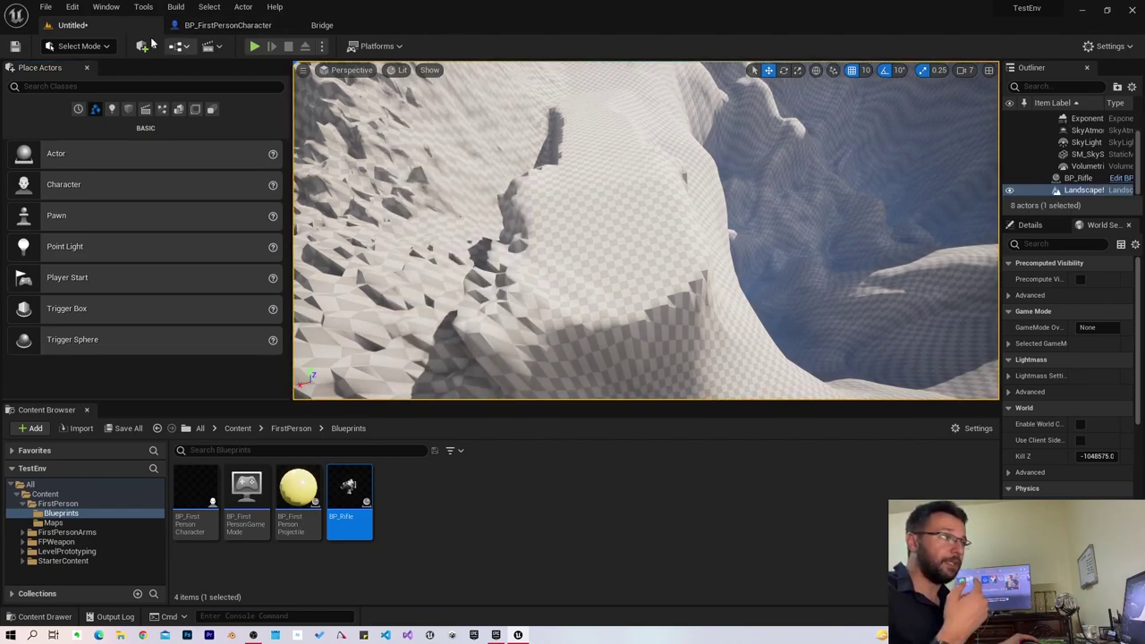
left_click(105, 47)
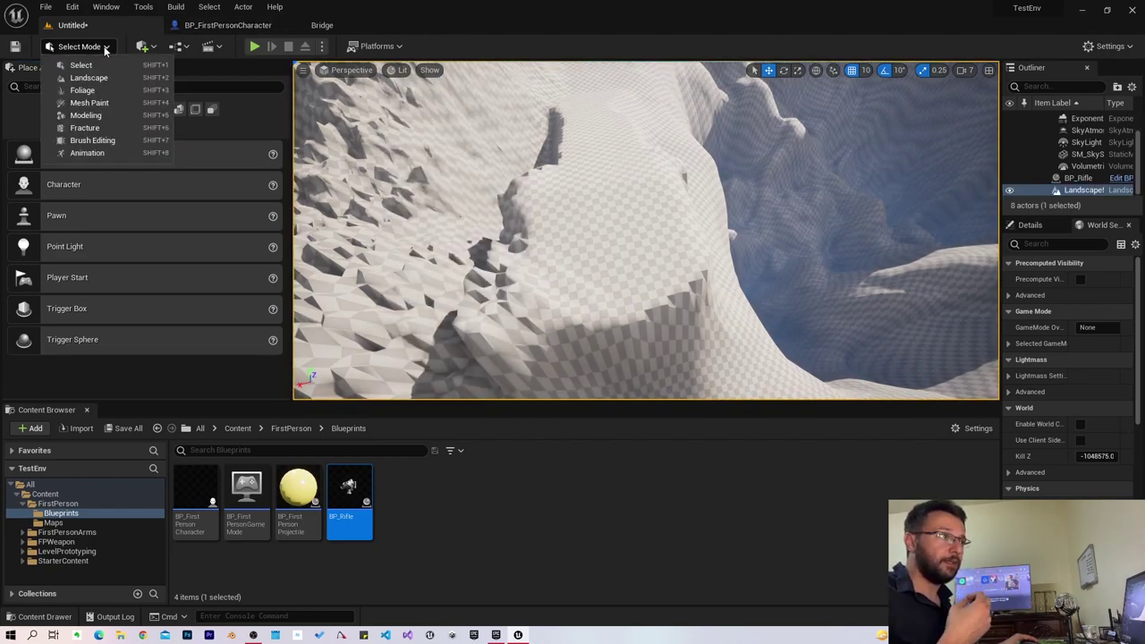
left_click(1001, 136)
left_click_drag(1001, 136, 914, 136)
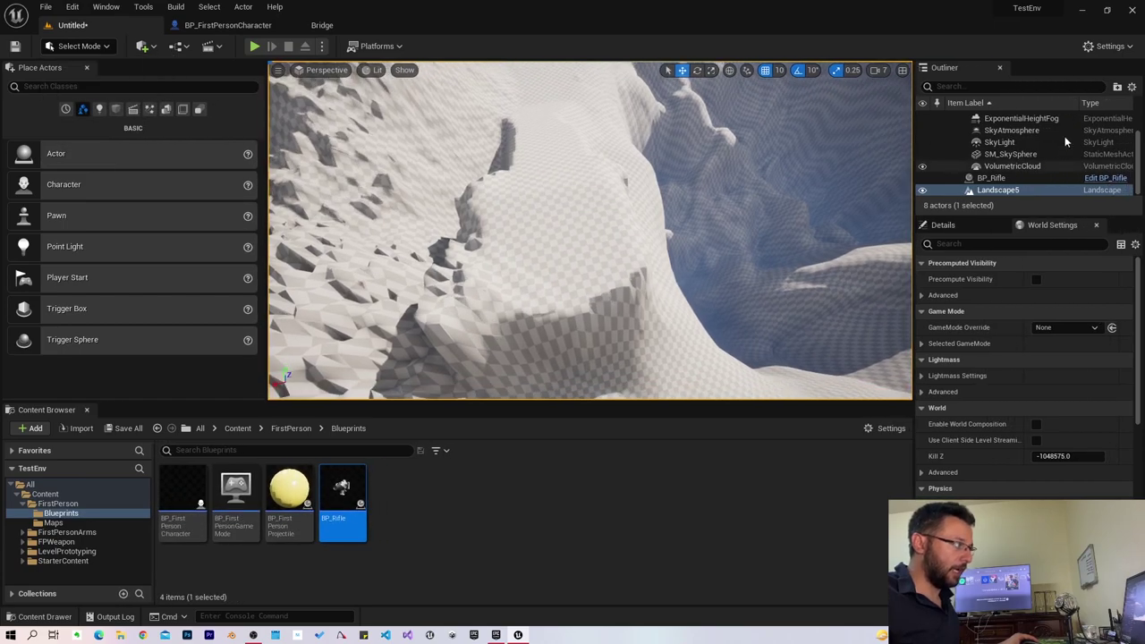
left_click_drag(1017, 215, 1024, 296)
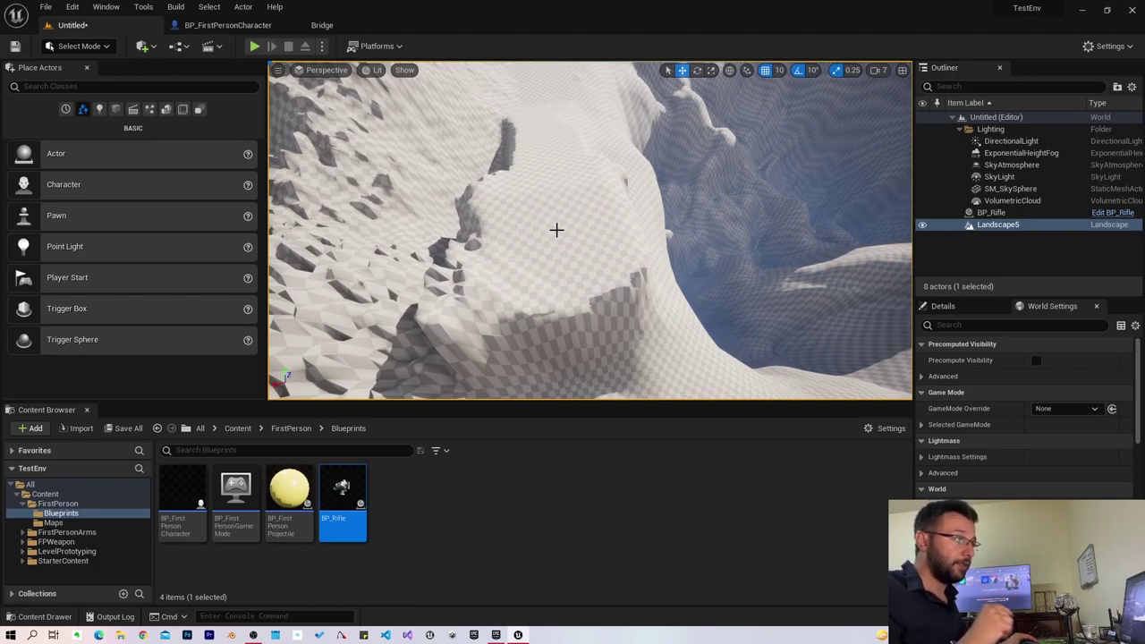
Frame the view on the rifle pickup lying on the terrain.
right_click_drag(555, 229, 314, 187)
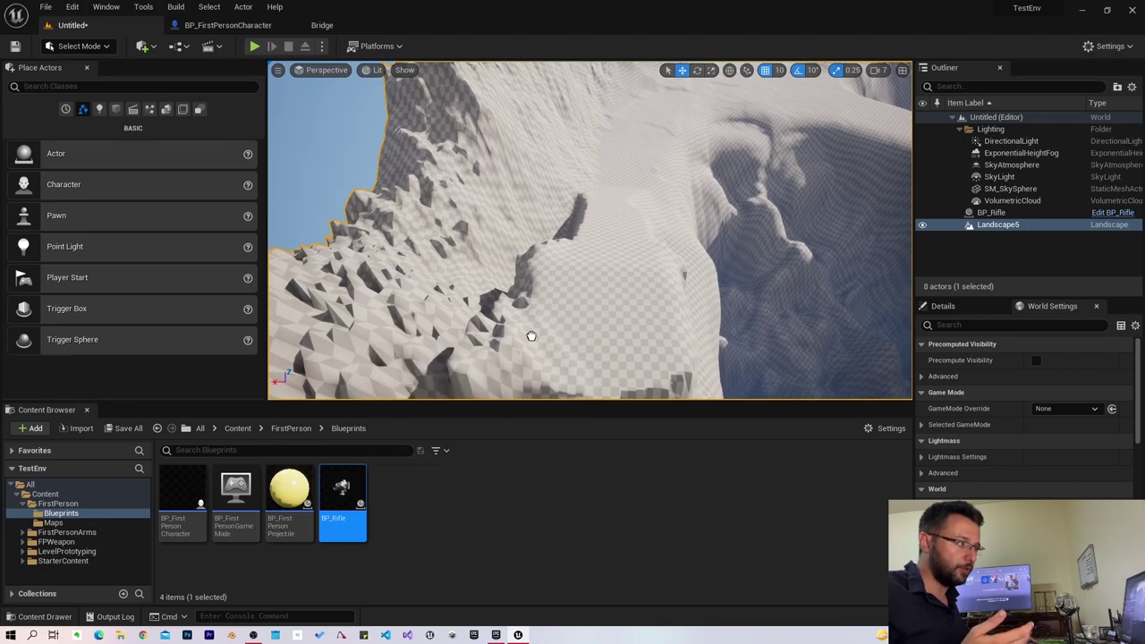
left_click_drag(597, 285, 591, 282)
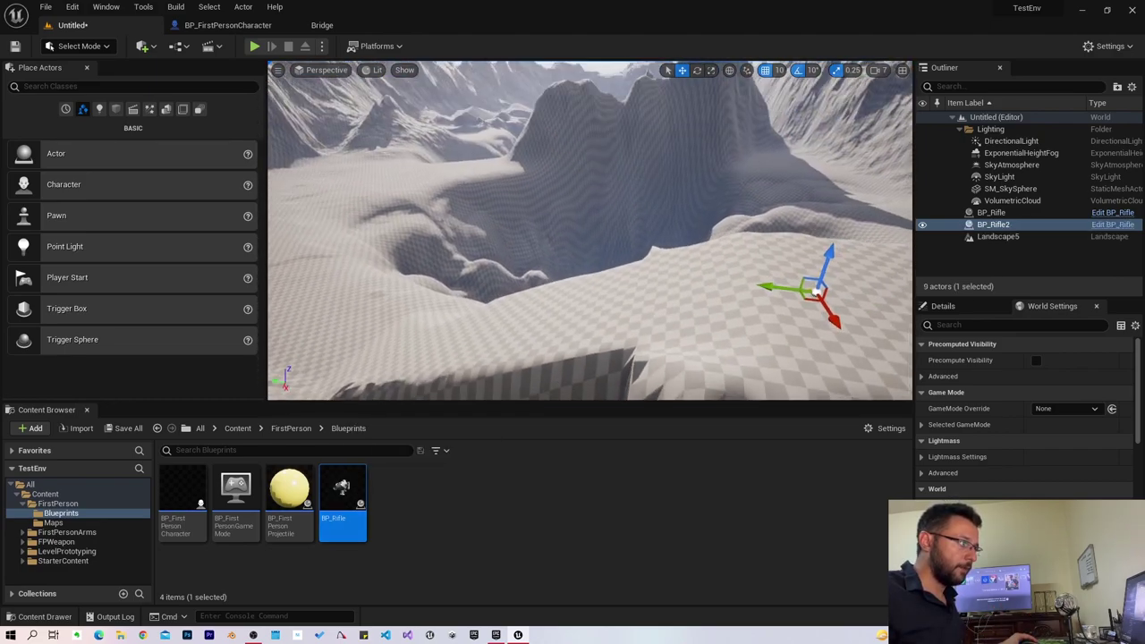
right_click_drag(898, 273, 897, 272)
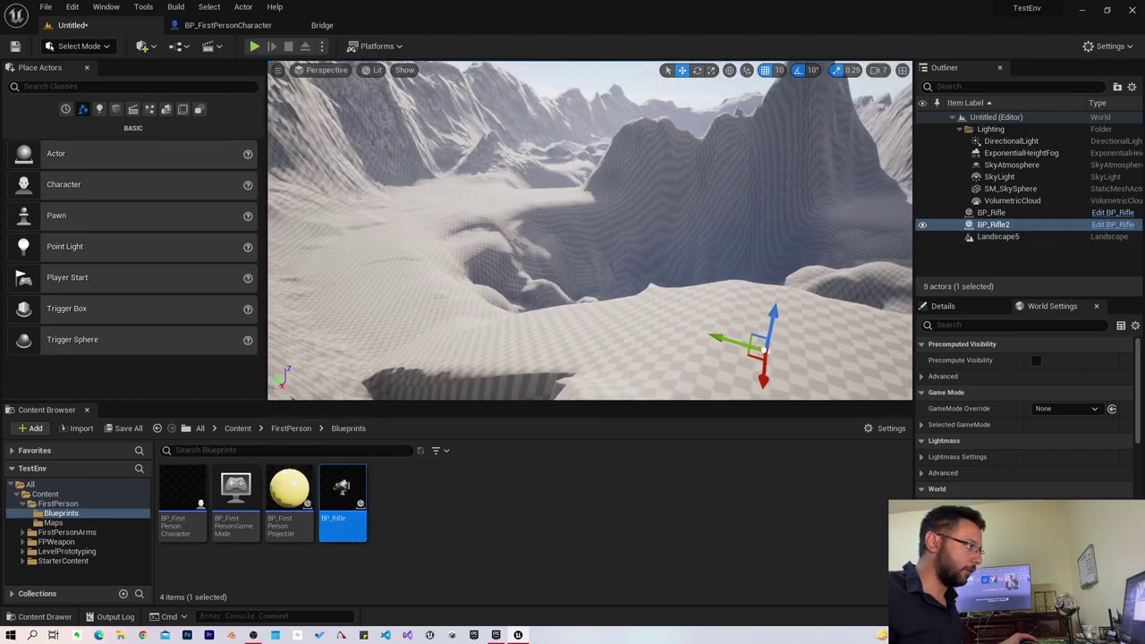
key("f")
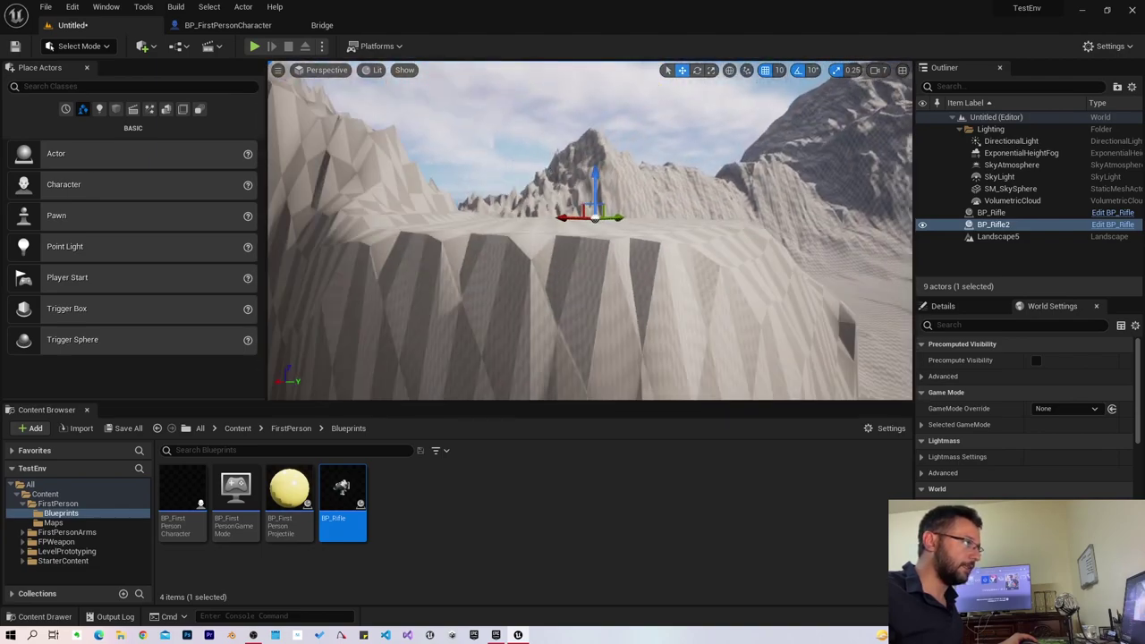
right_click_drag(726, 388, 726, 349)
right_click_drag(803, 259, 803, 258)
Select the duplicate BP_Rifle, focus on it, and delete it.
left_click(803, 258)
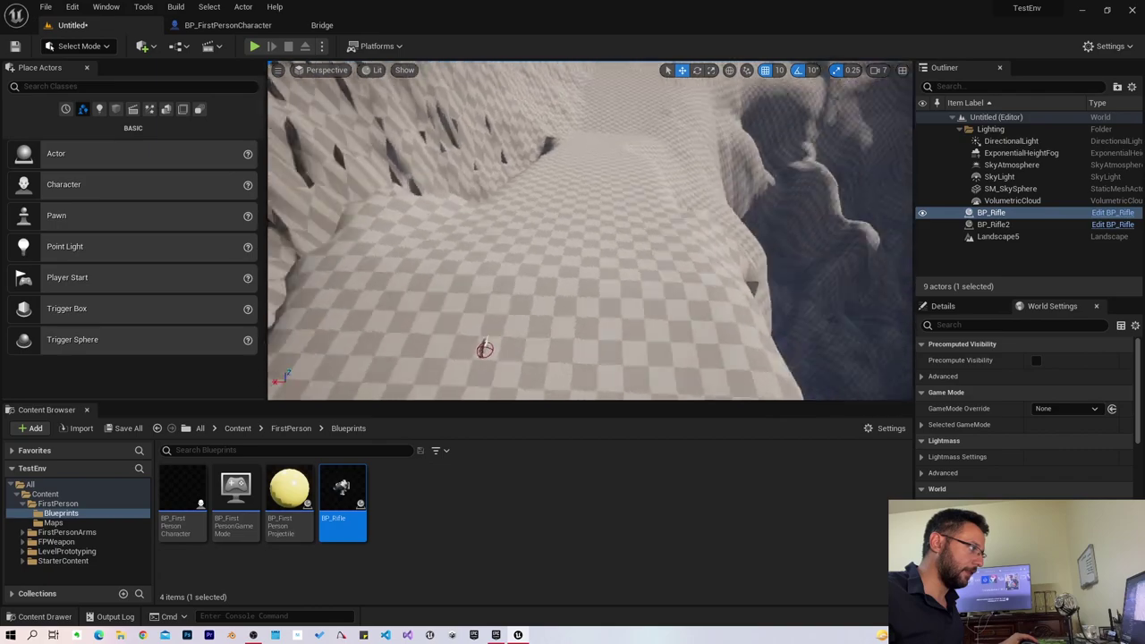
key("f")
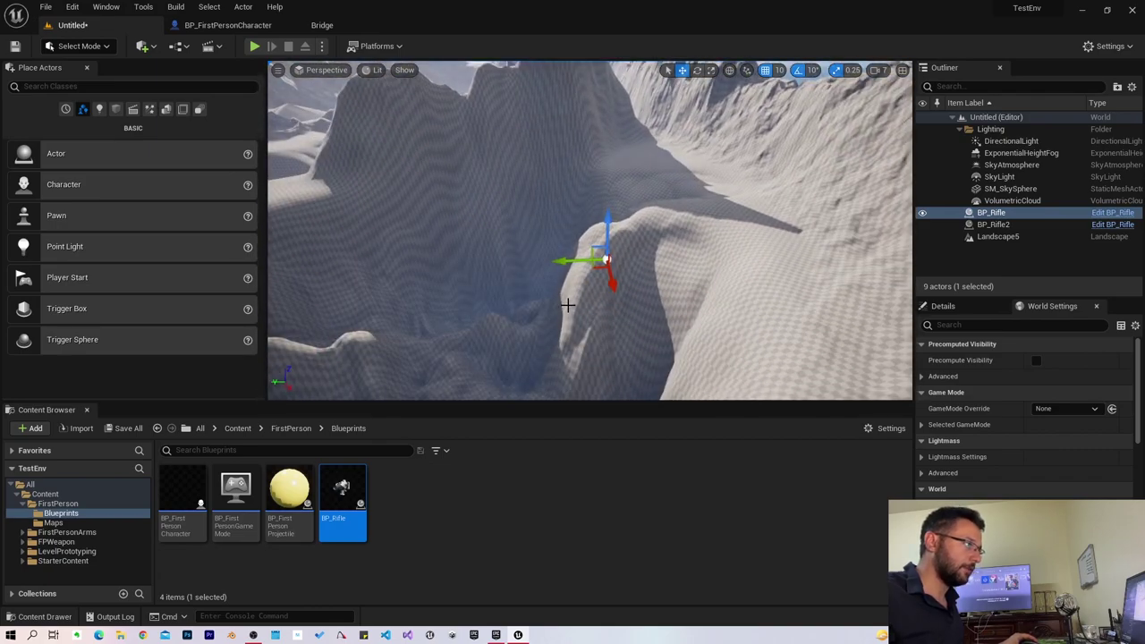
key("Delete")
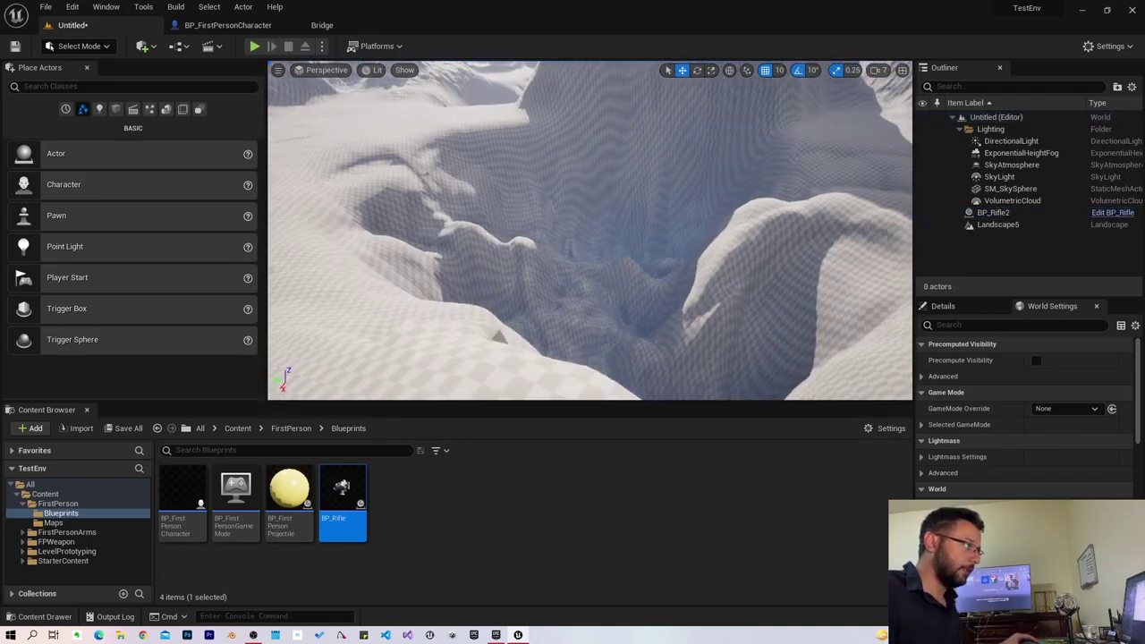
right_click_drag(596, 256, 595, 256)
right_click_drag(659, 132, 659, 131)
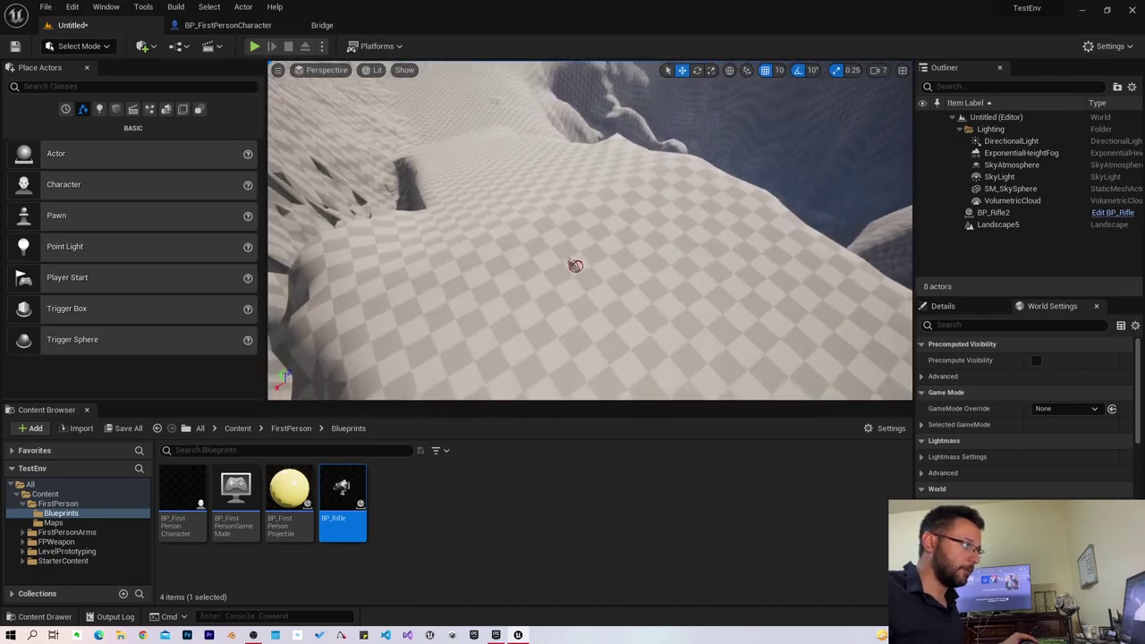
Lower the viewport camera speed from 7 to 4.
left_click(877, 71)
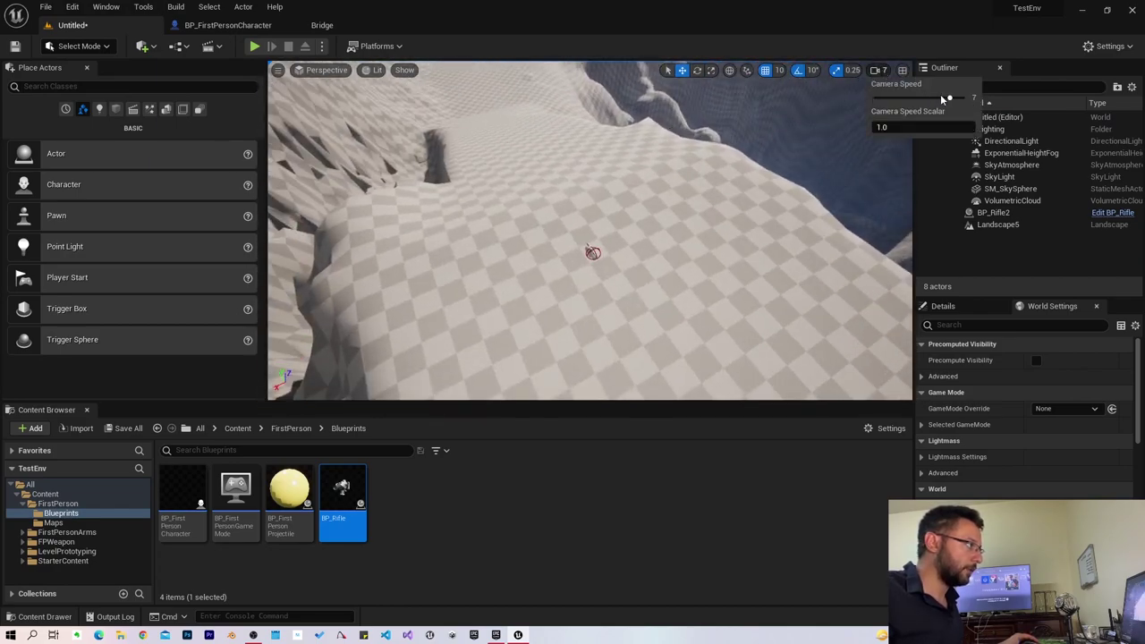
left_click_drag(894, 106, 888, 98)
right_click_drag(590, 251, 590, 232)
left_click(878, 71)
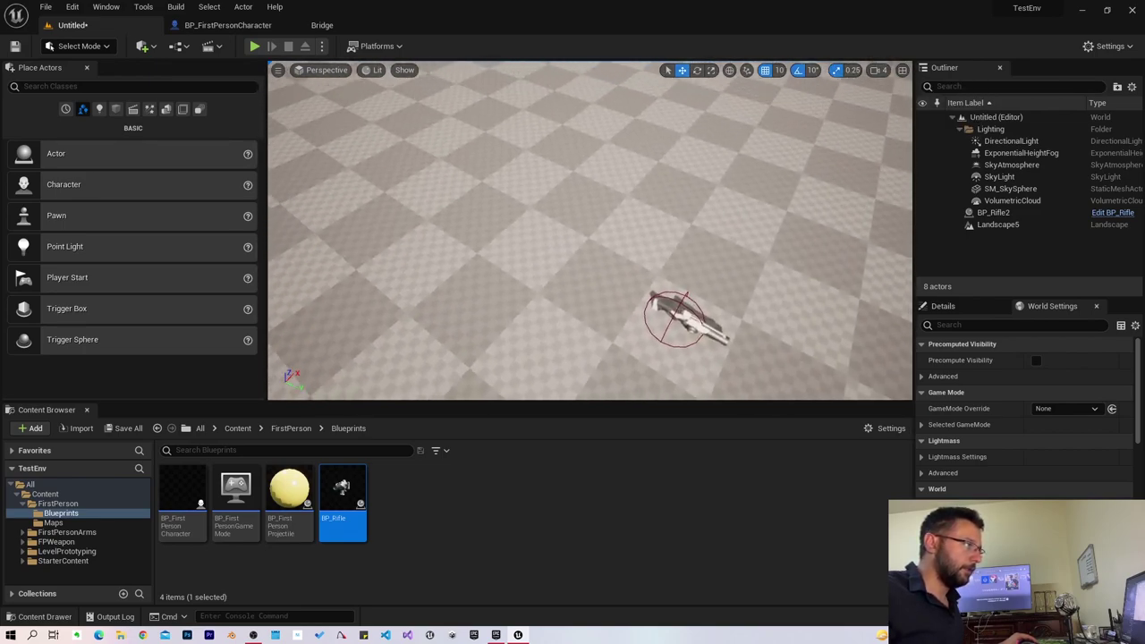
left_click(709, 312)
left_click(689, 326)
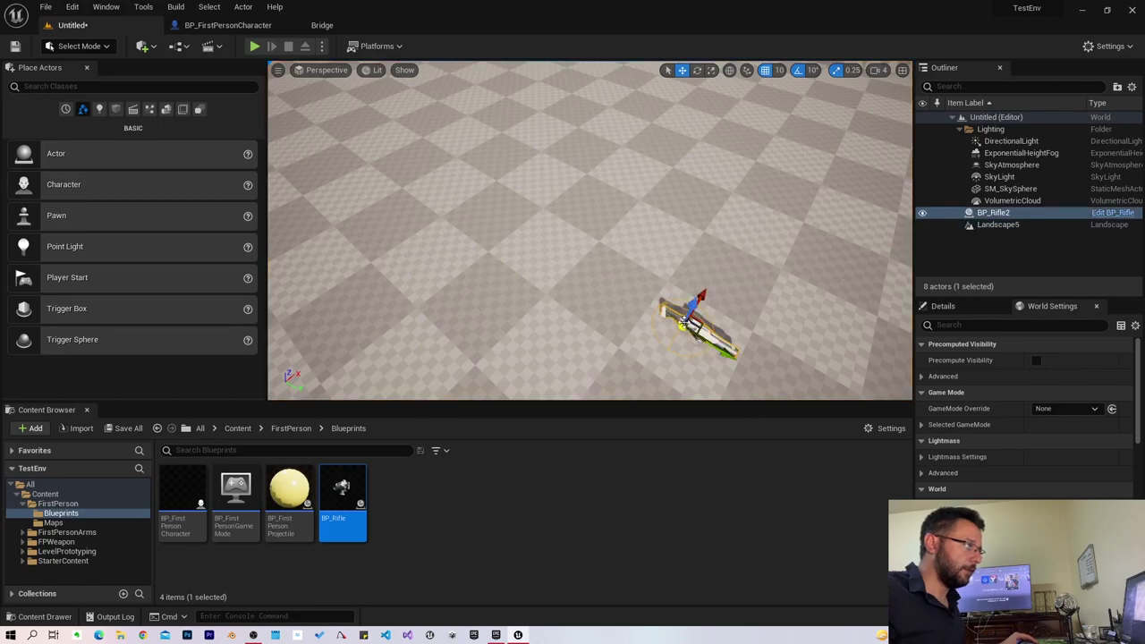
right_click_drag(444, 301, 444, 301)
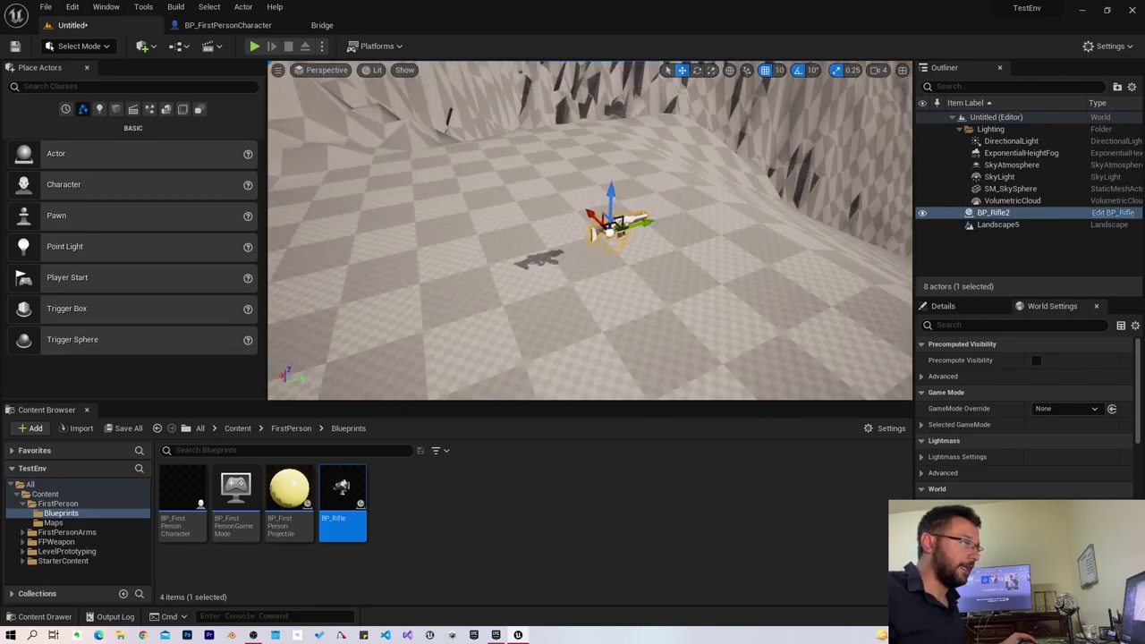
Switch the editor mode to Landscape sculpting, then back to Select Mode.
left_click(90, 46)
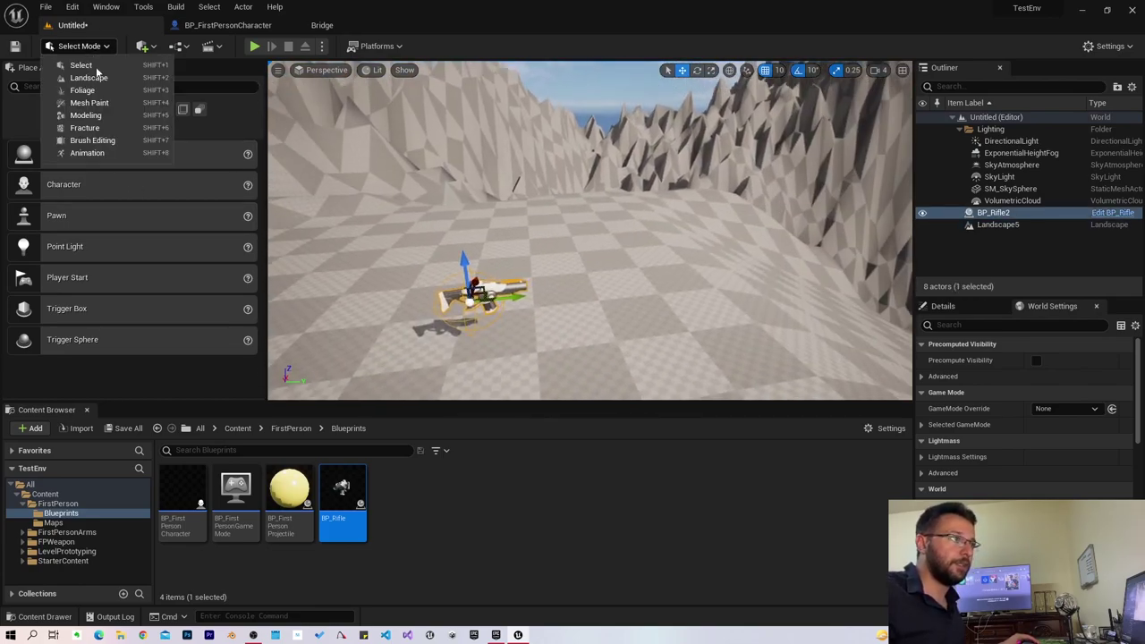
left_click(80, 79)
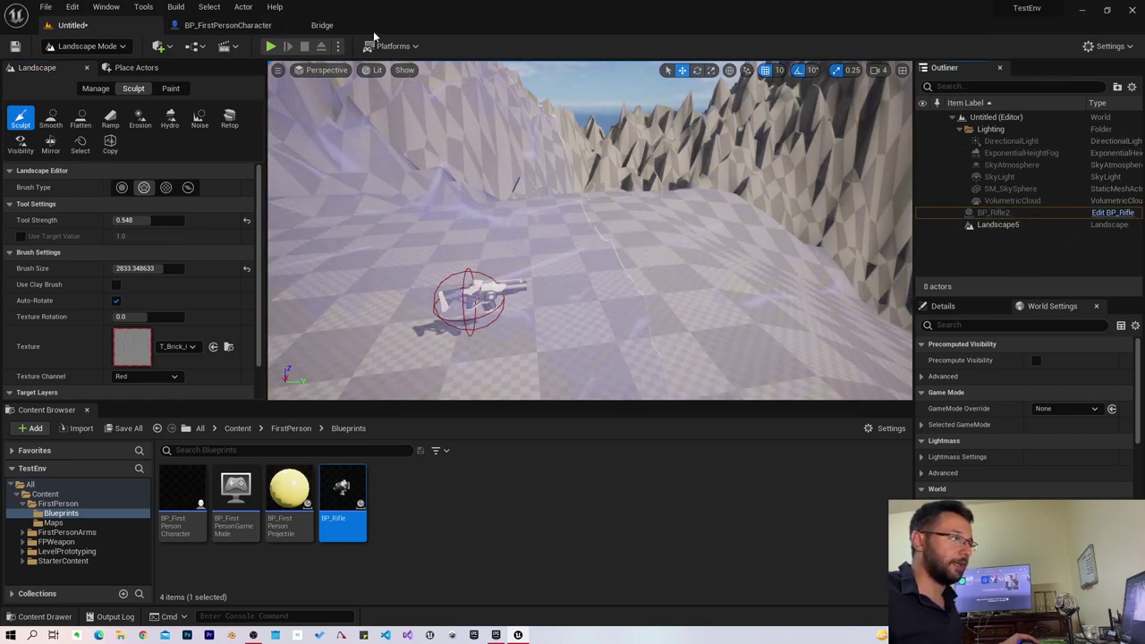
left_click(107, 46)
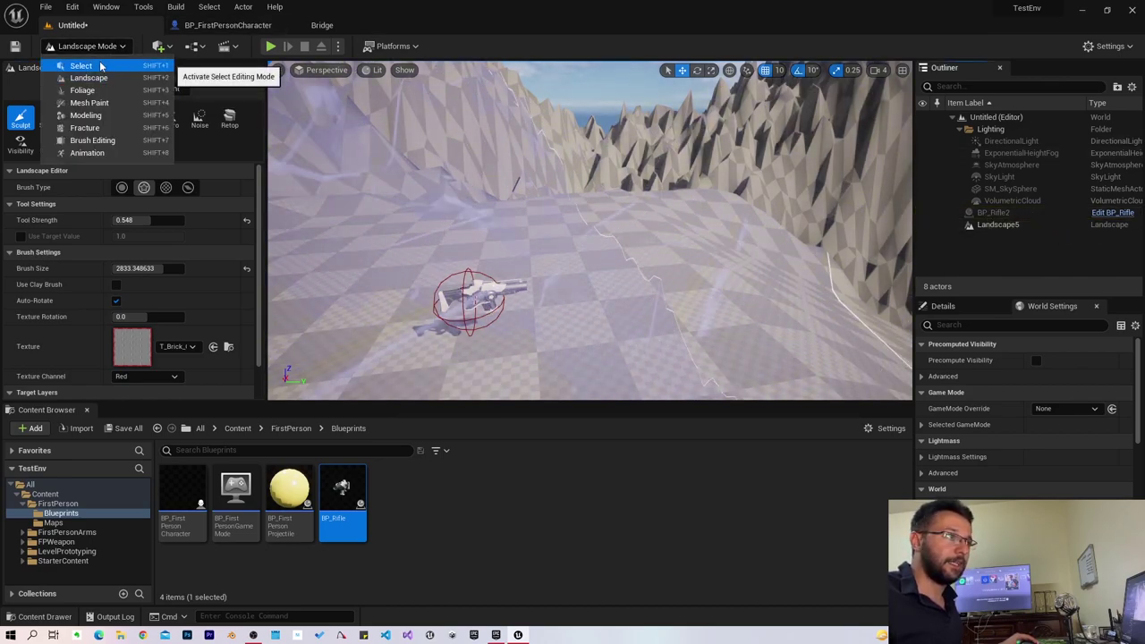
left_click(89, 65)
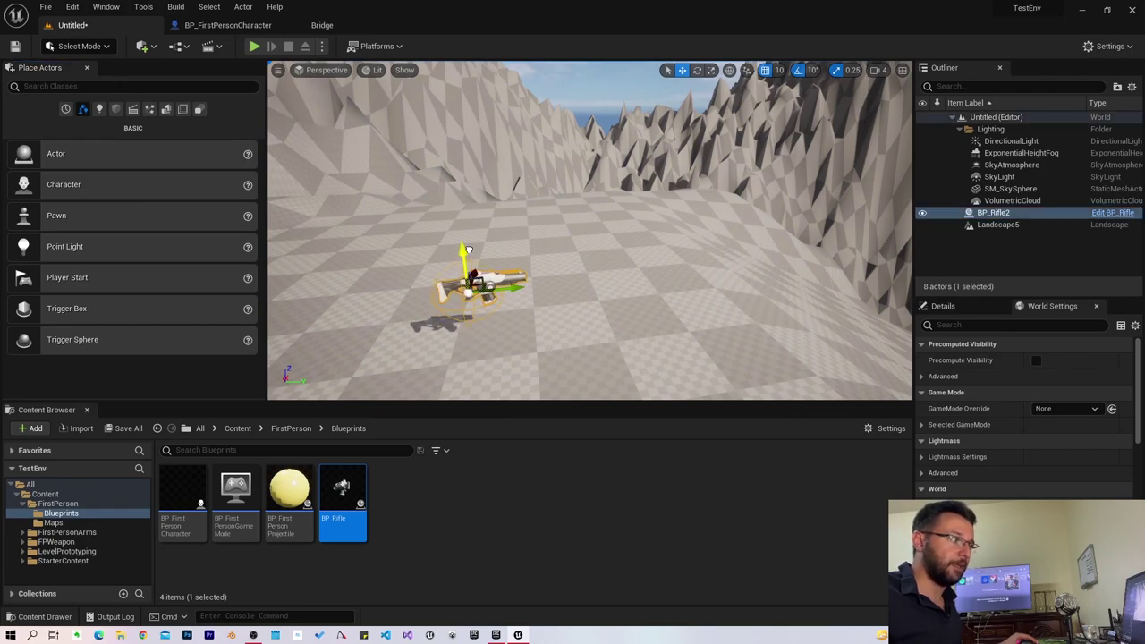
Play the level, walk over the rifle to pick it up, then end the session.
left_click(255, 47)
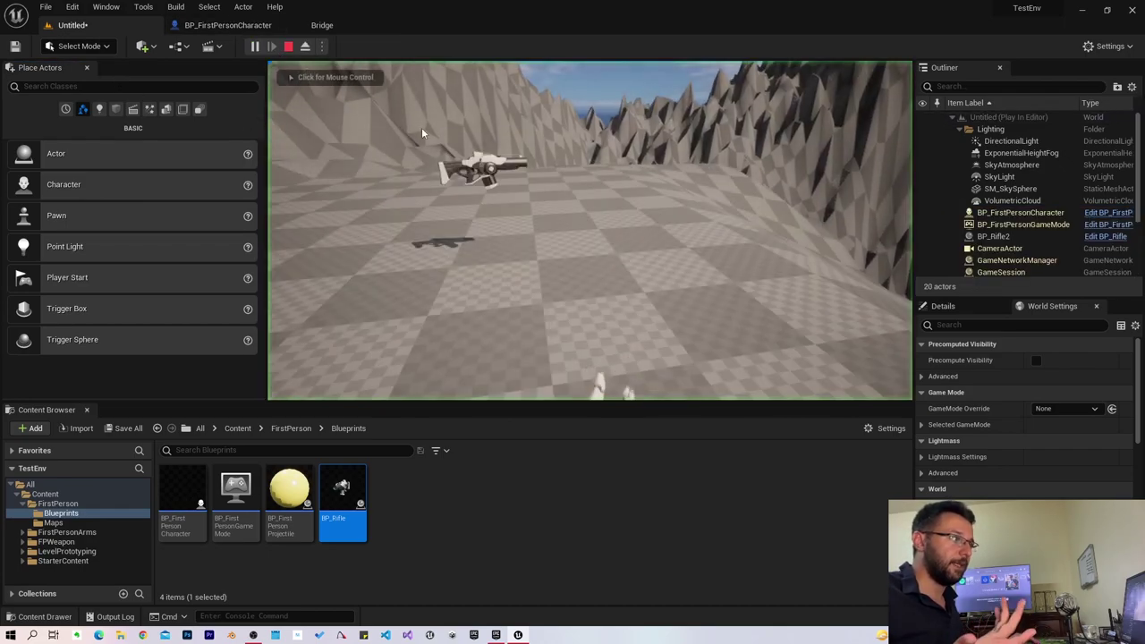
key("w")
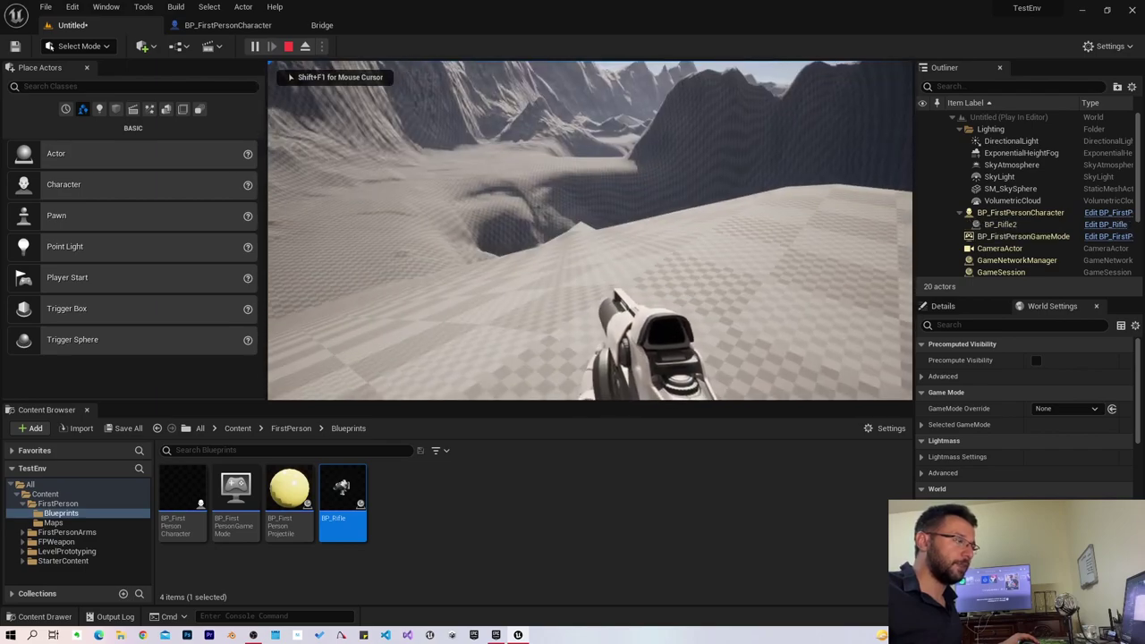
mouse_move(589, 231)
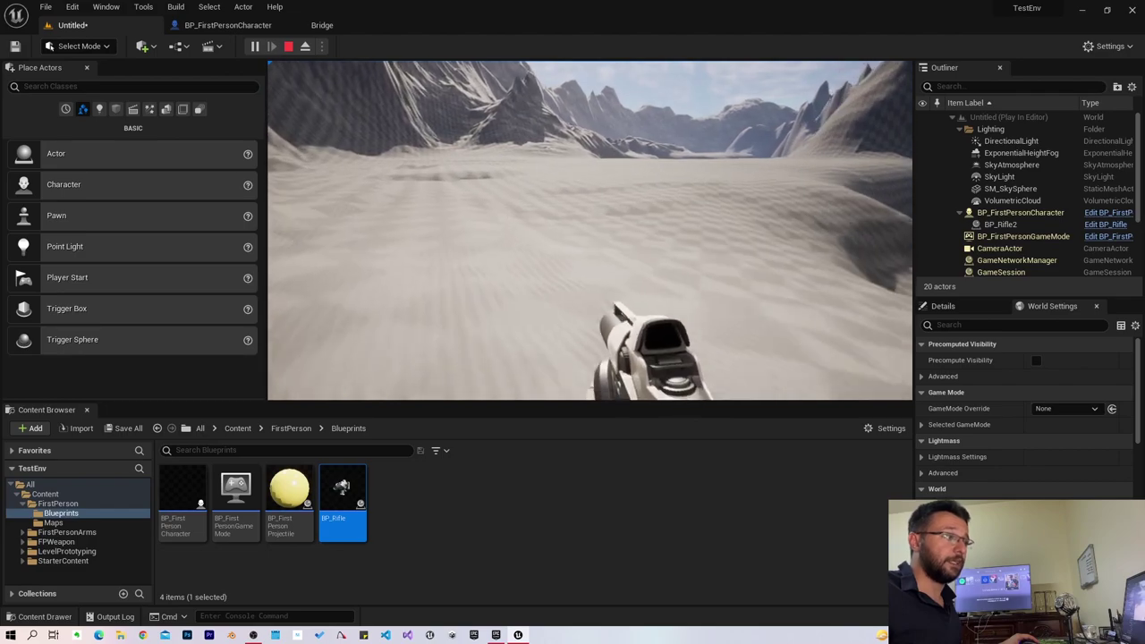
key("Escape")
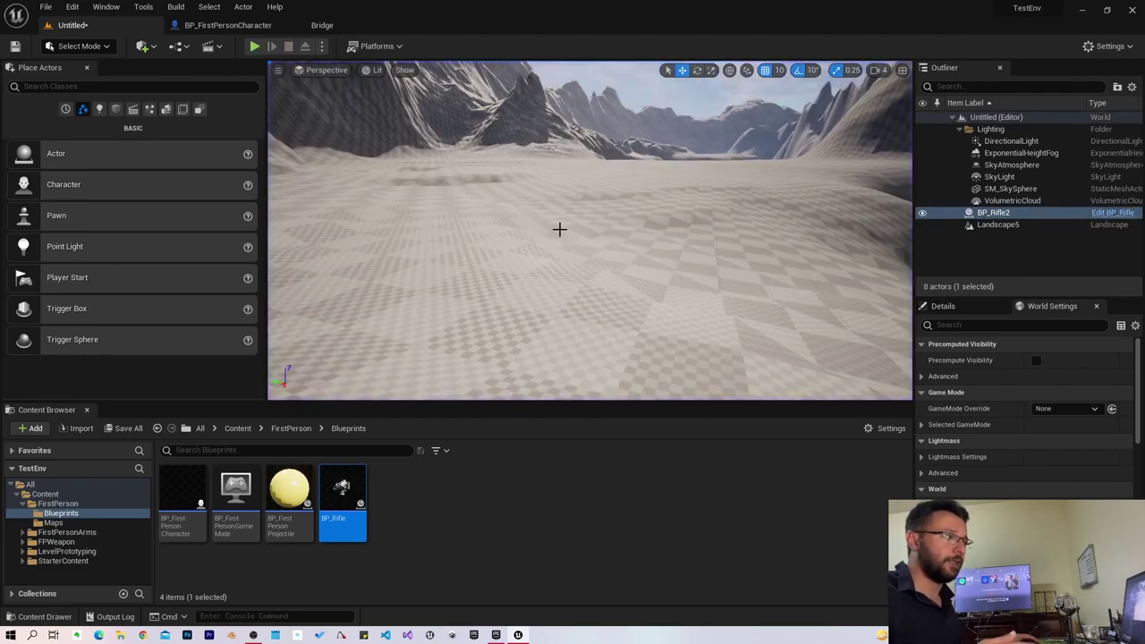
In BP_FirstPersonCharacter, review the 85° Walkable Floor Angle and 2000 cm/s Max Walk Speed, then compile.
left_click(324, 25)
left_click(231, 25)
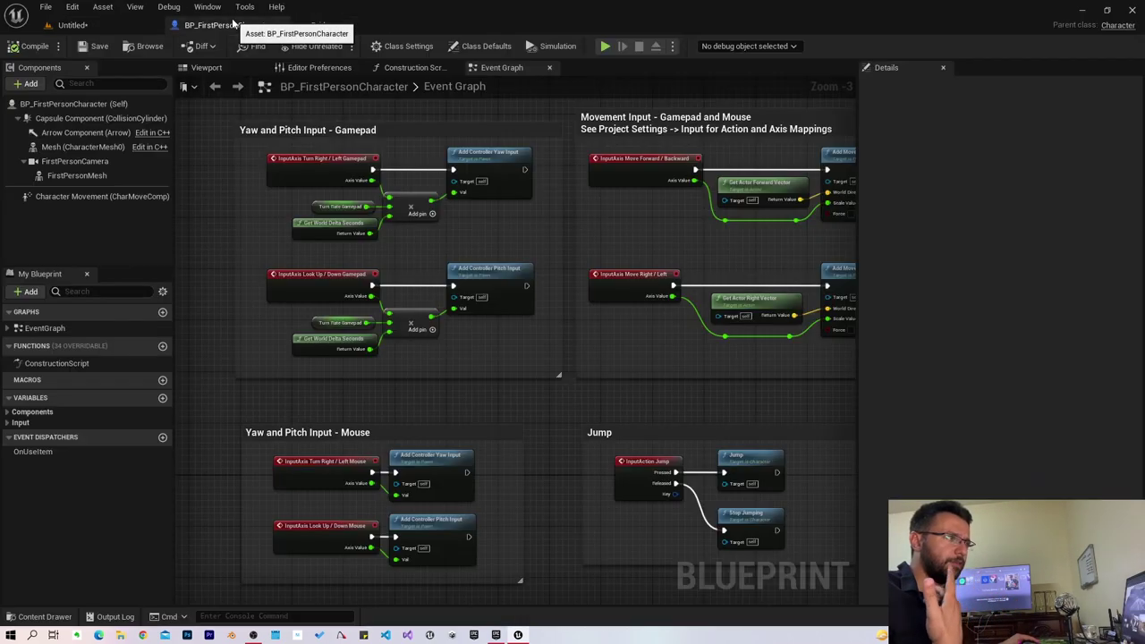
left_click(166, 198)
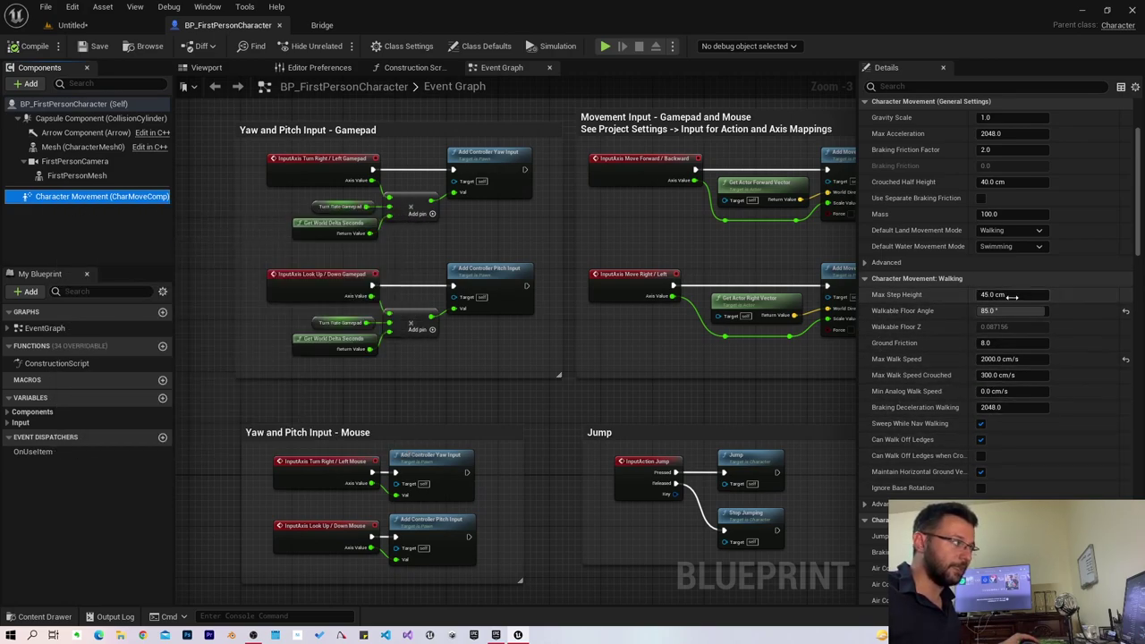
scroll(1012, 294, "up", 2)
scroll(1009, 283, "up", 1)
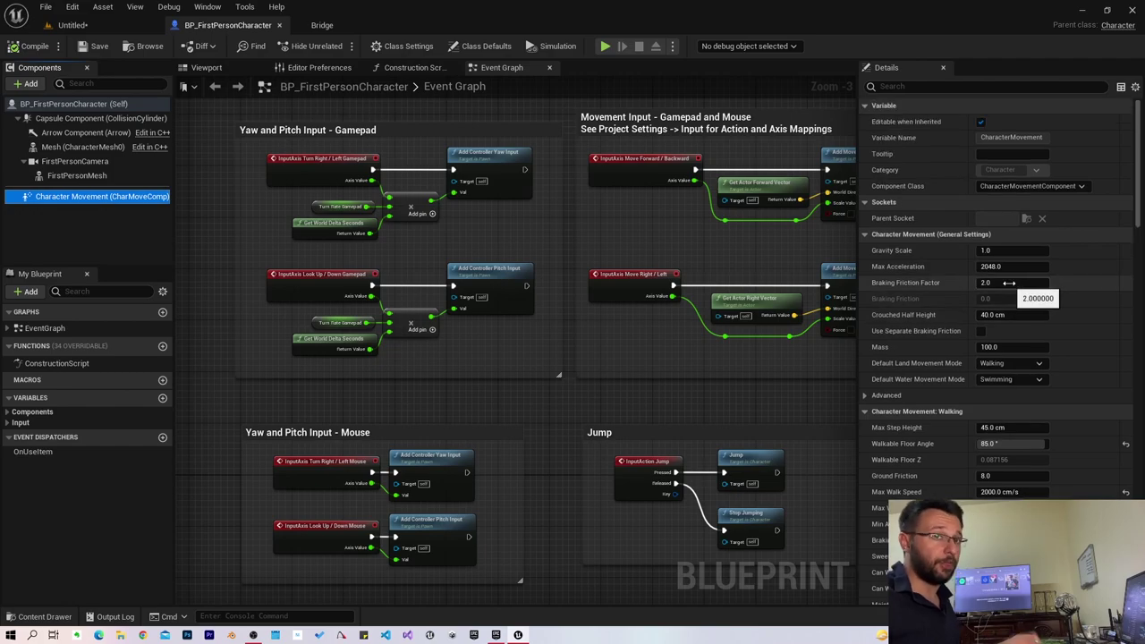
scroll(1009, 282, "down", 1)
scroll(1002, 304, "down", 2)
scroll(993, 331, "down", 2)
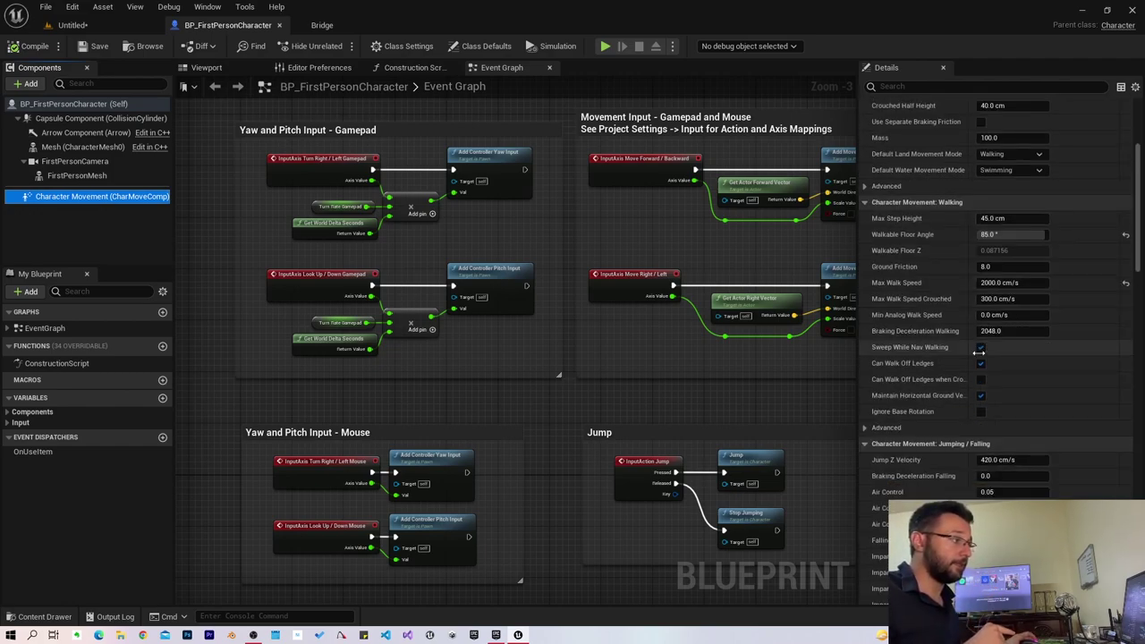
scroll(980, 358, "down", 2)
left_click(59, 26)
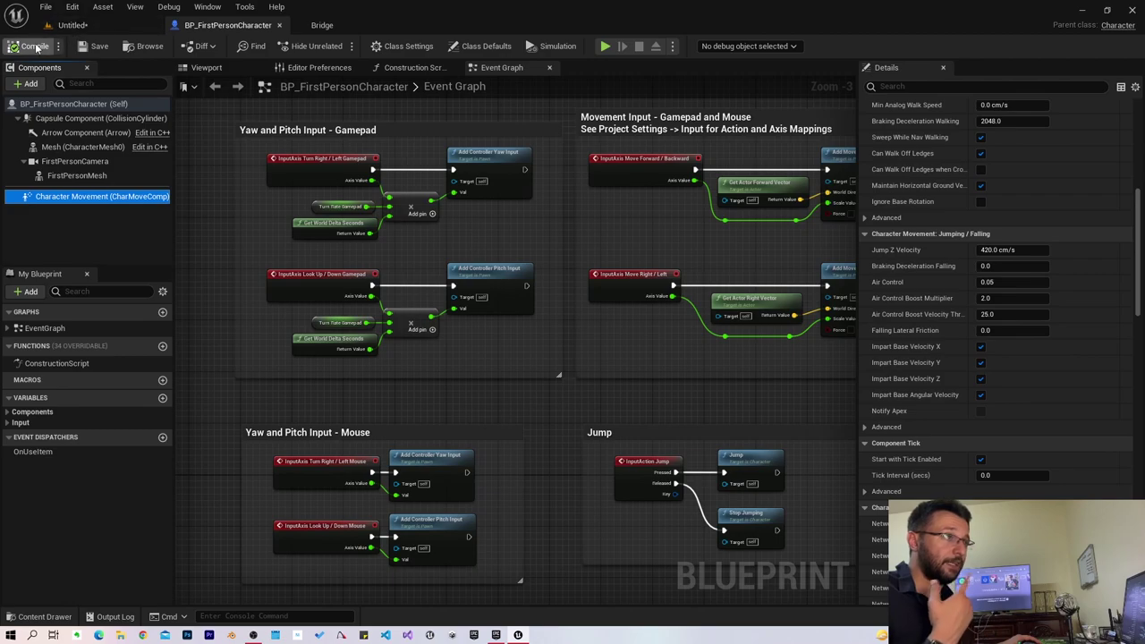
mouse_move(653, 208)
right_mouse_down()
mouse_move(617, 204)
mouse_move(590, 287)
mouse_move(592, 255)
mouse_move(590, 282)
mouse_move(592, 255)
mouse_move(590, 268)
mouse_move(592, 254)
mouse_move(590, 269)
mouse_move(626, 239)
right_mouse_up()
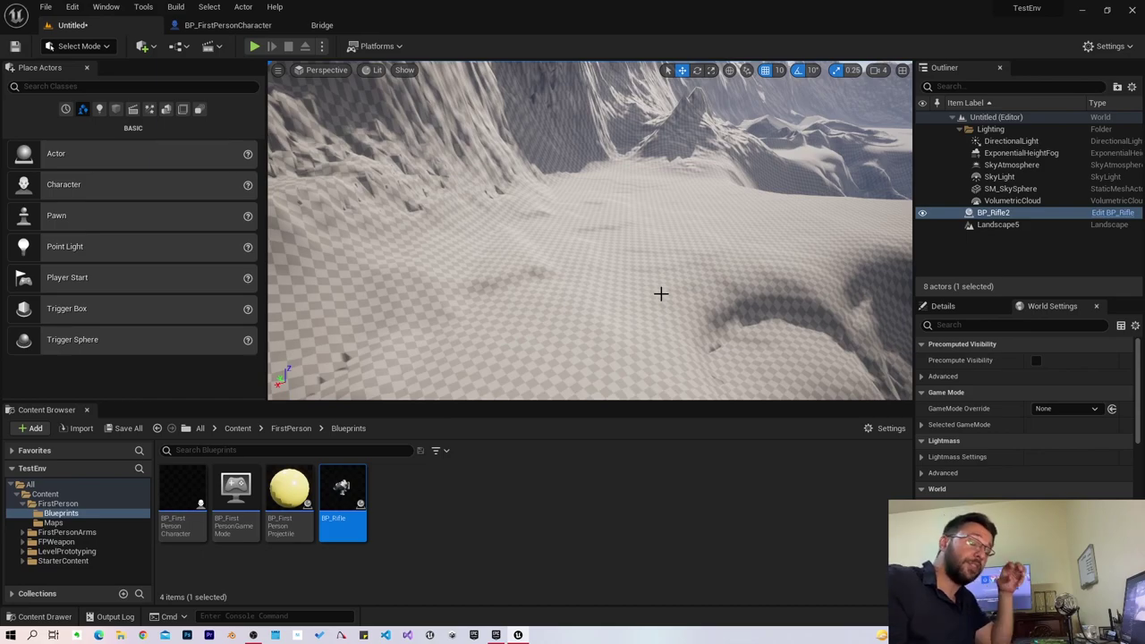
mouse_move(703, 361)
right_mouse_down()
mouse_move(680, 340)
mouse_move(652, 344)
right_mouse_up()
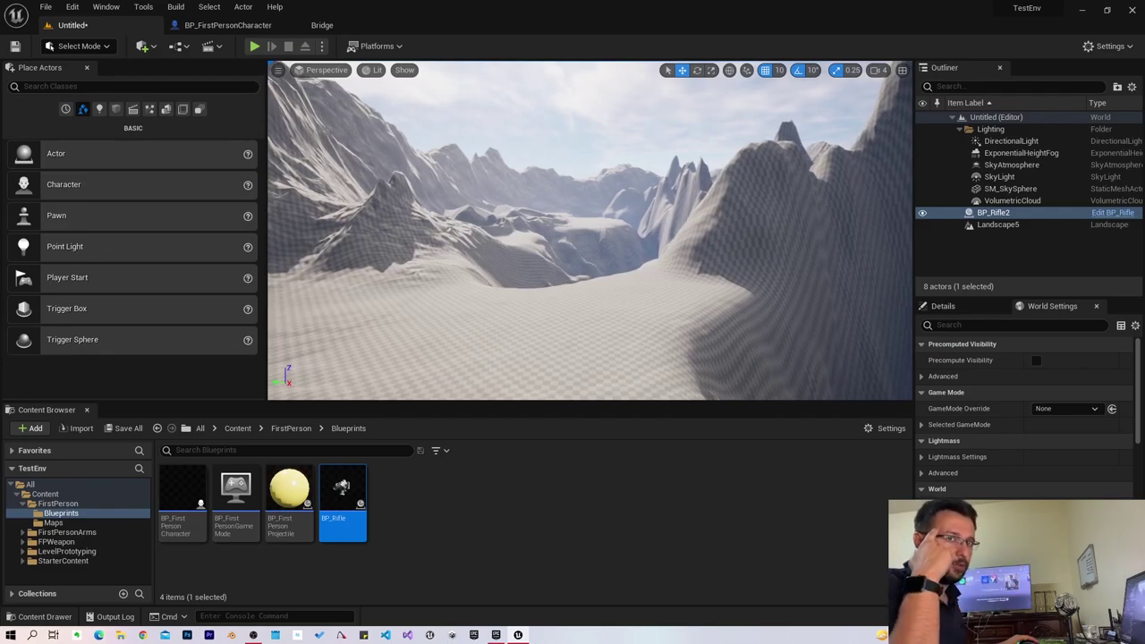
right_click_drag(653, 344, 667, 339)
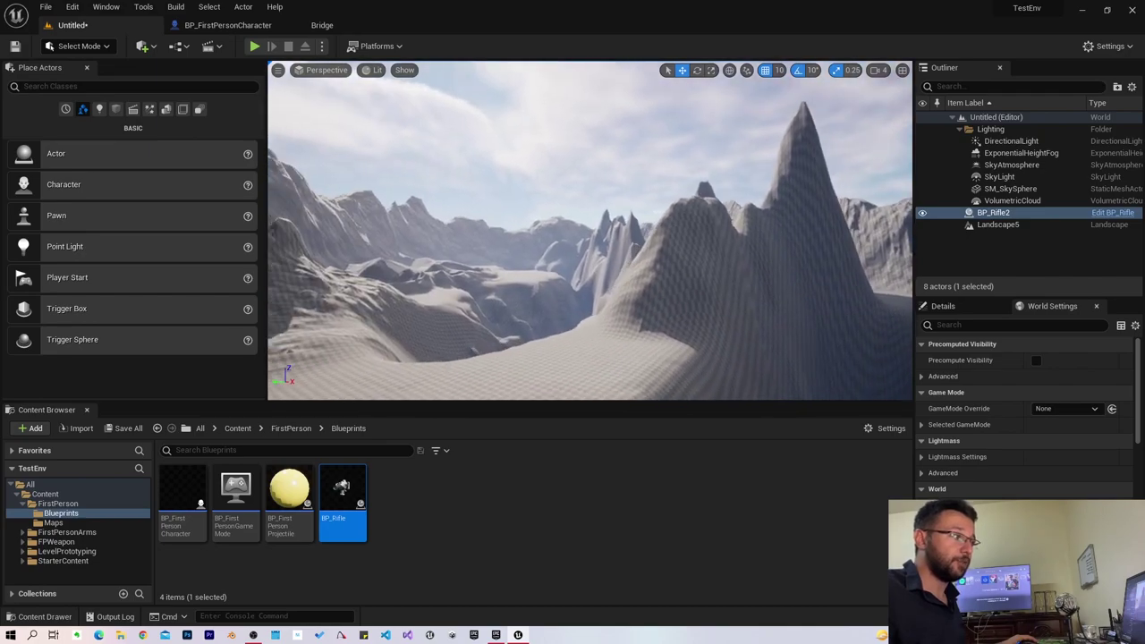
right_click_drag(666, 339, 662, 345)
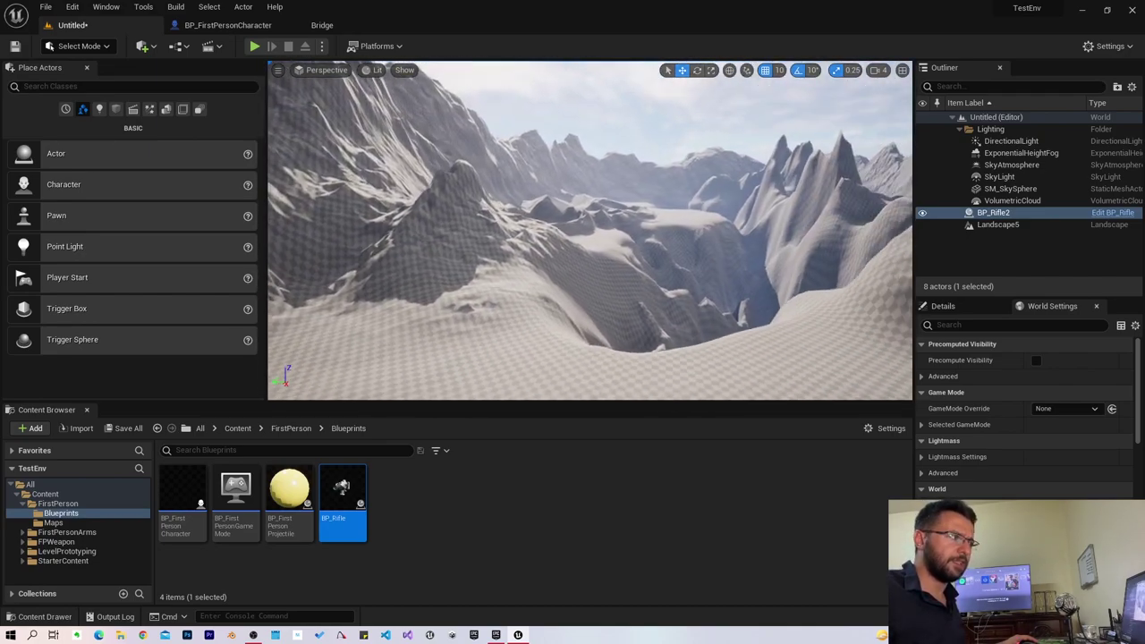
right_click_drag(606, 255, 606, 255)
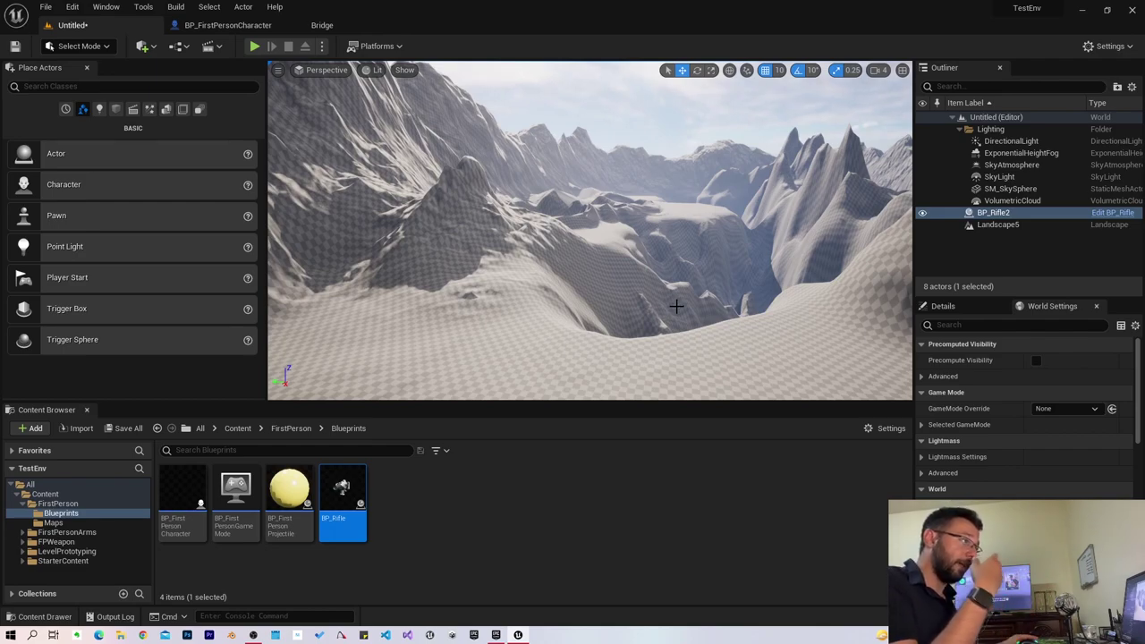
right_click_drag(689, 368, 688, 368)
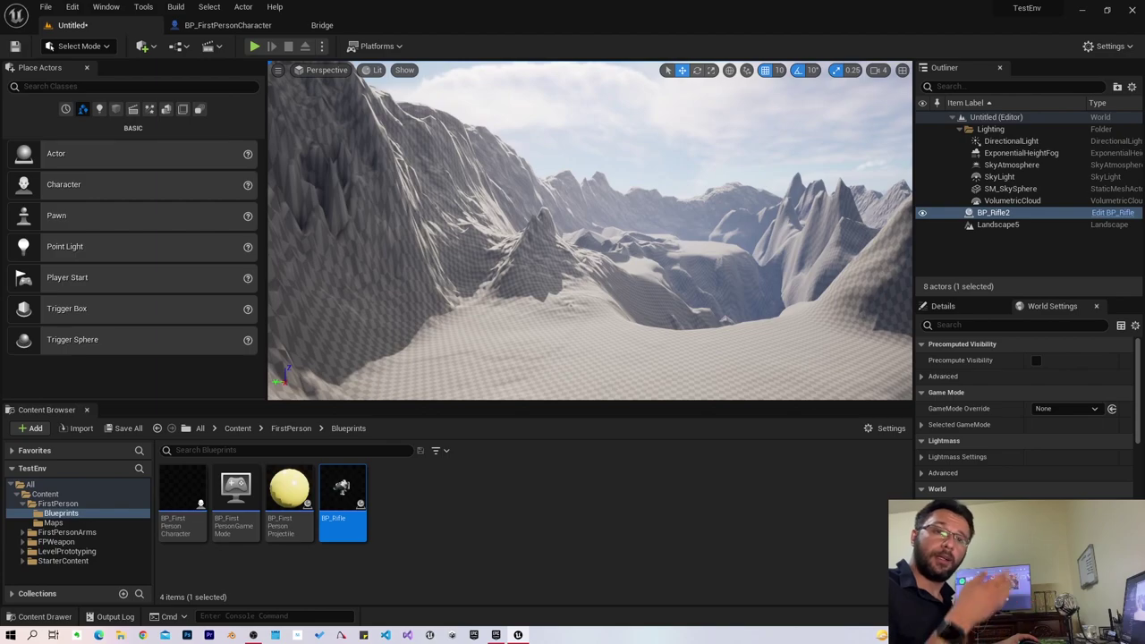
right_click_drag(631, 294, 631, 294)
right_click(631, 294)
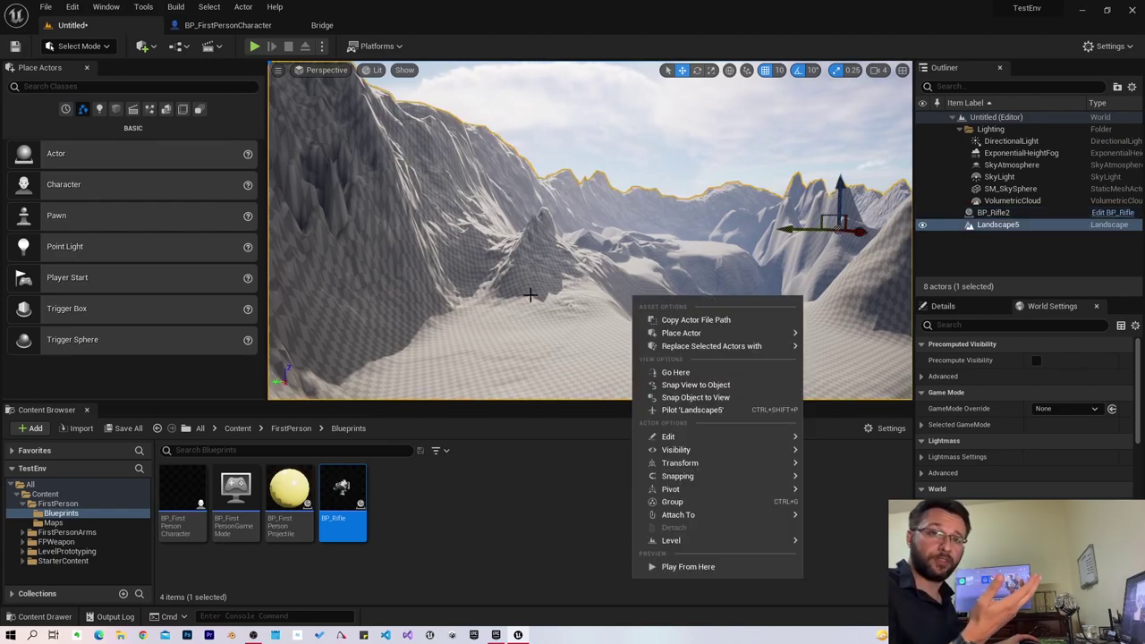
left_click(509, 322)
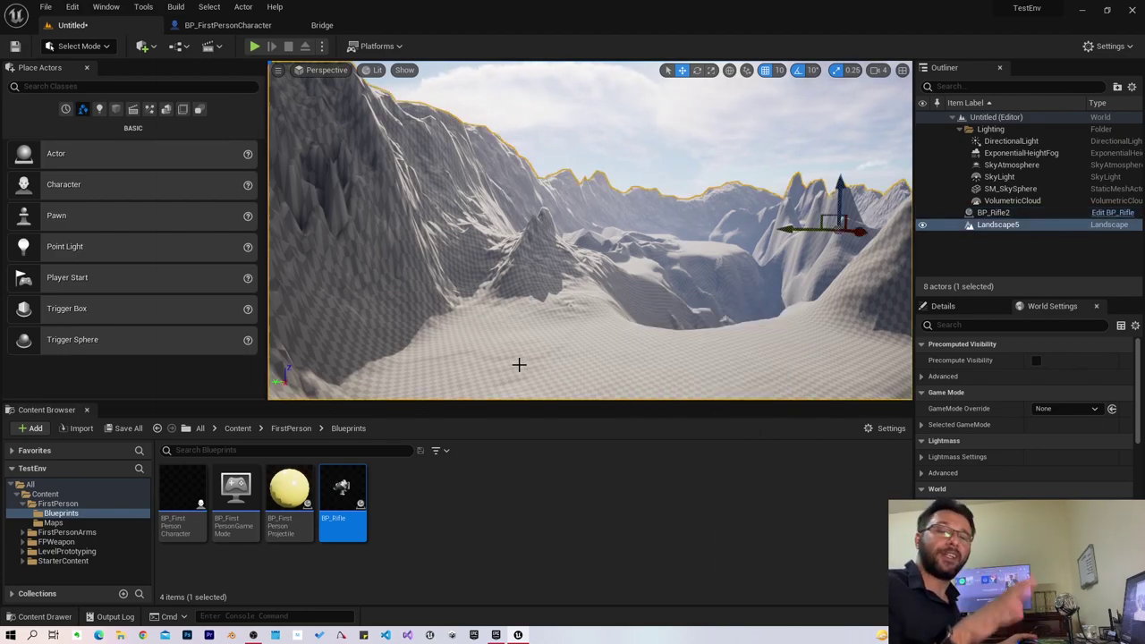